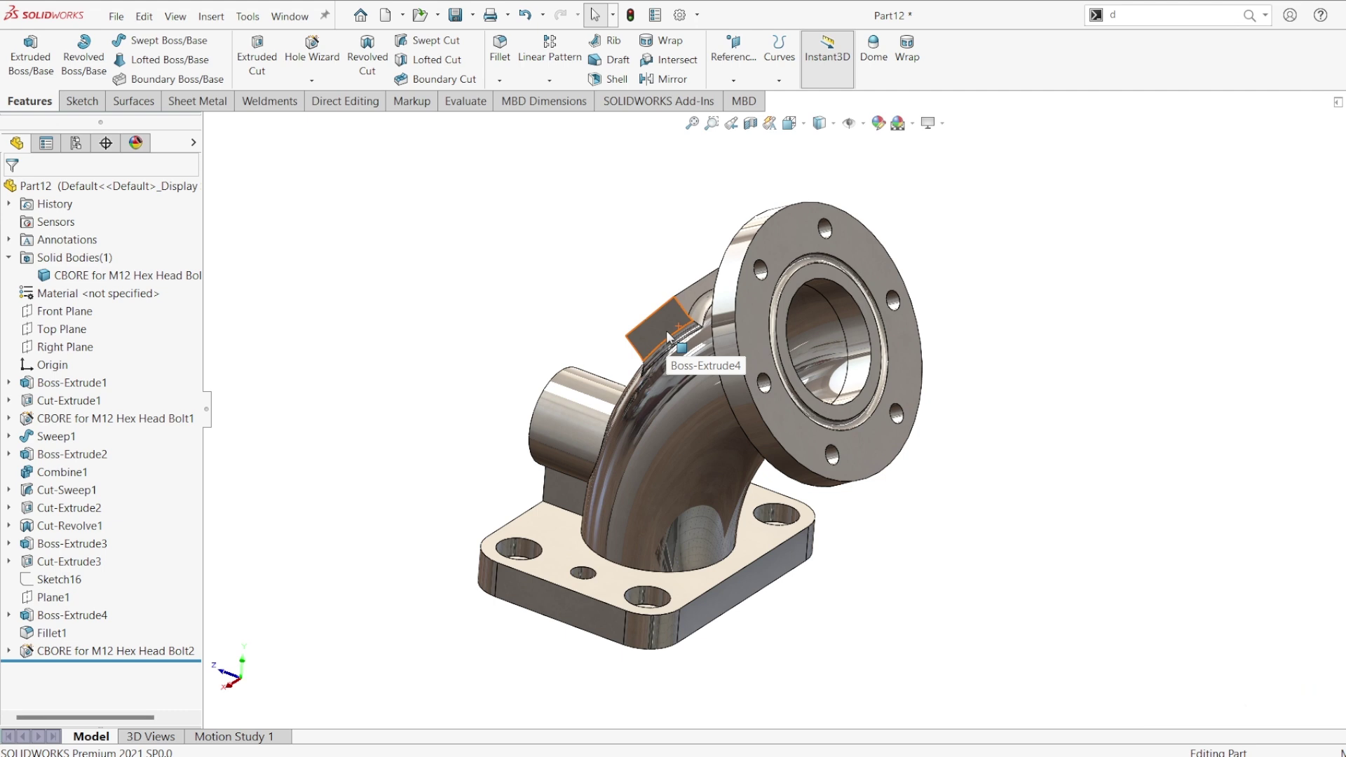
# Create a new blank part document, Part13, from the Part template.
pyautogui.click(117, 16)
pyautogui.click(137, 39)
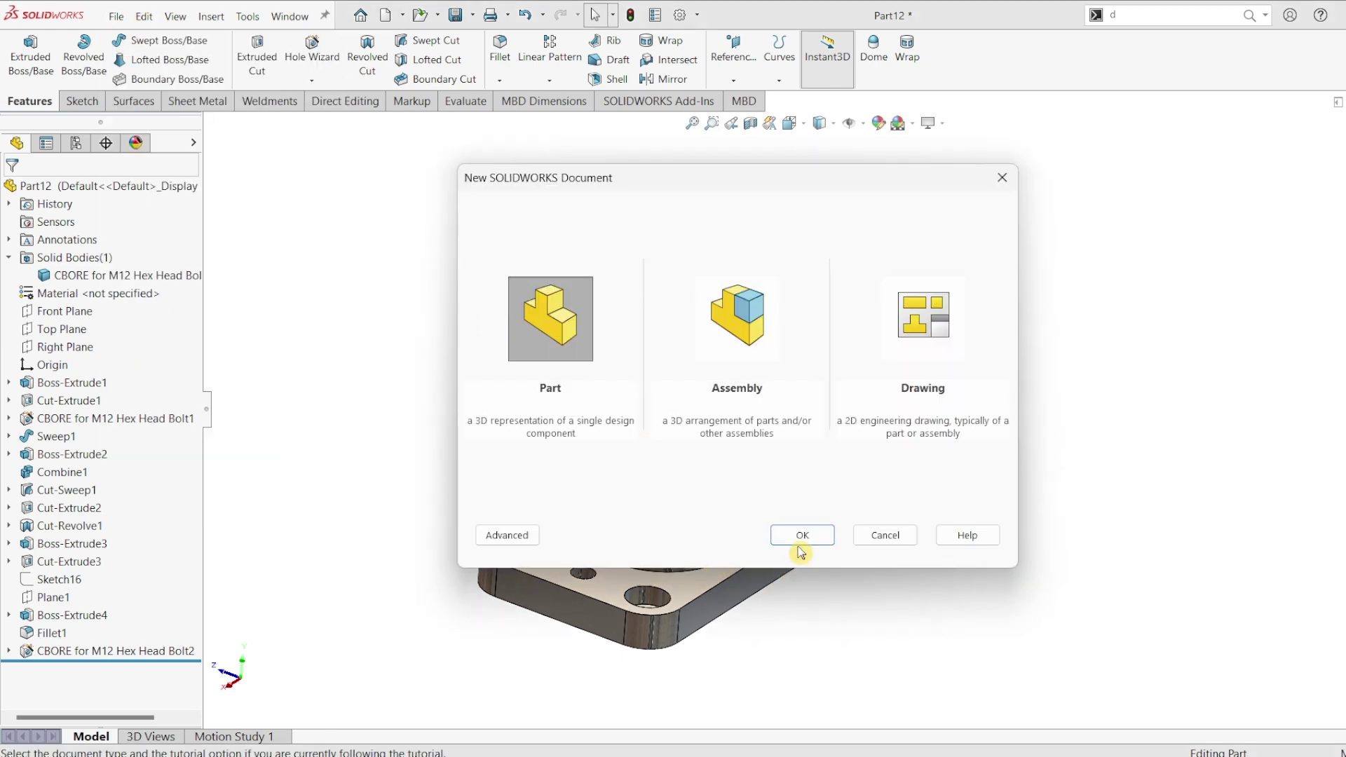
pyautogui.click(802, 537)
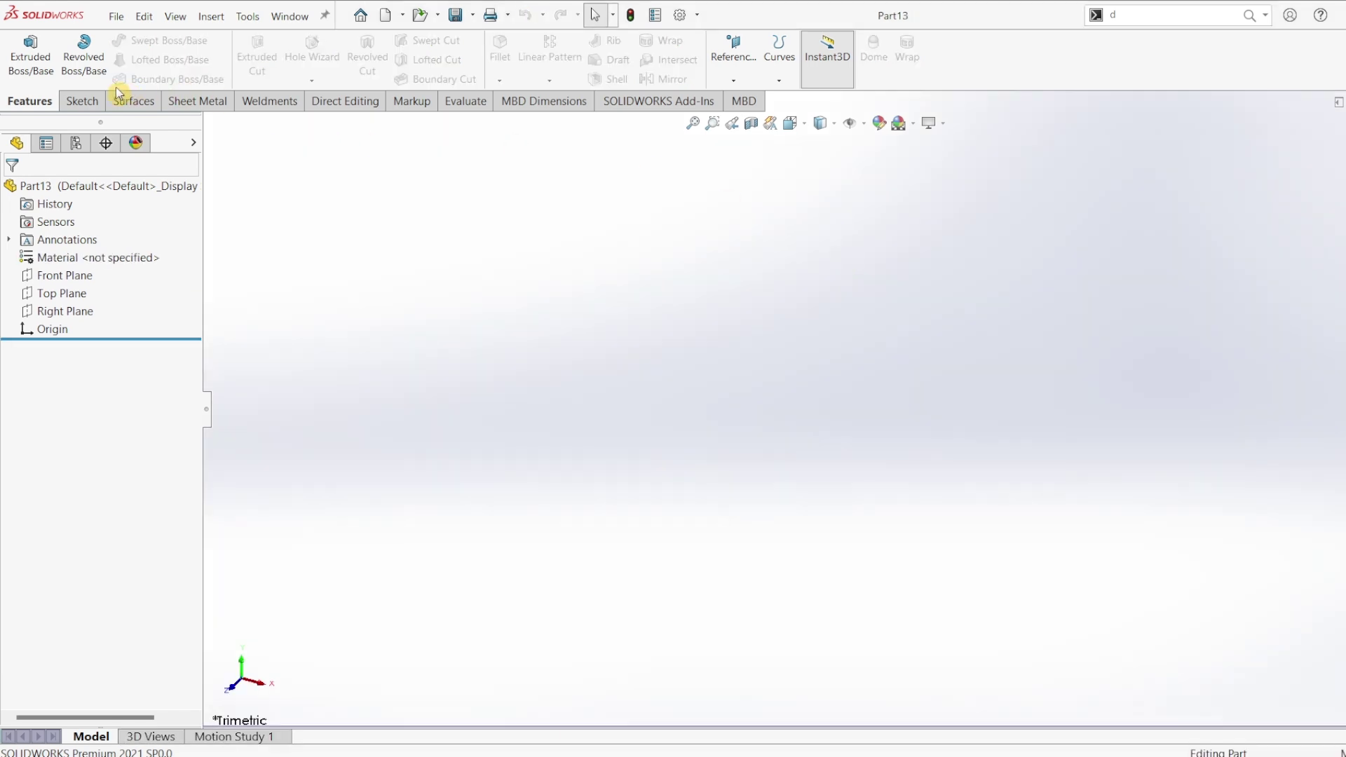
# Sketch a center rectangle on the Top Plane, centred on the origin.
pyautogui.click(60, 293)
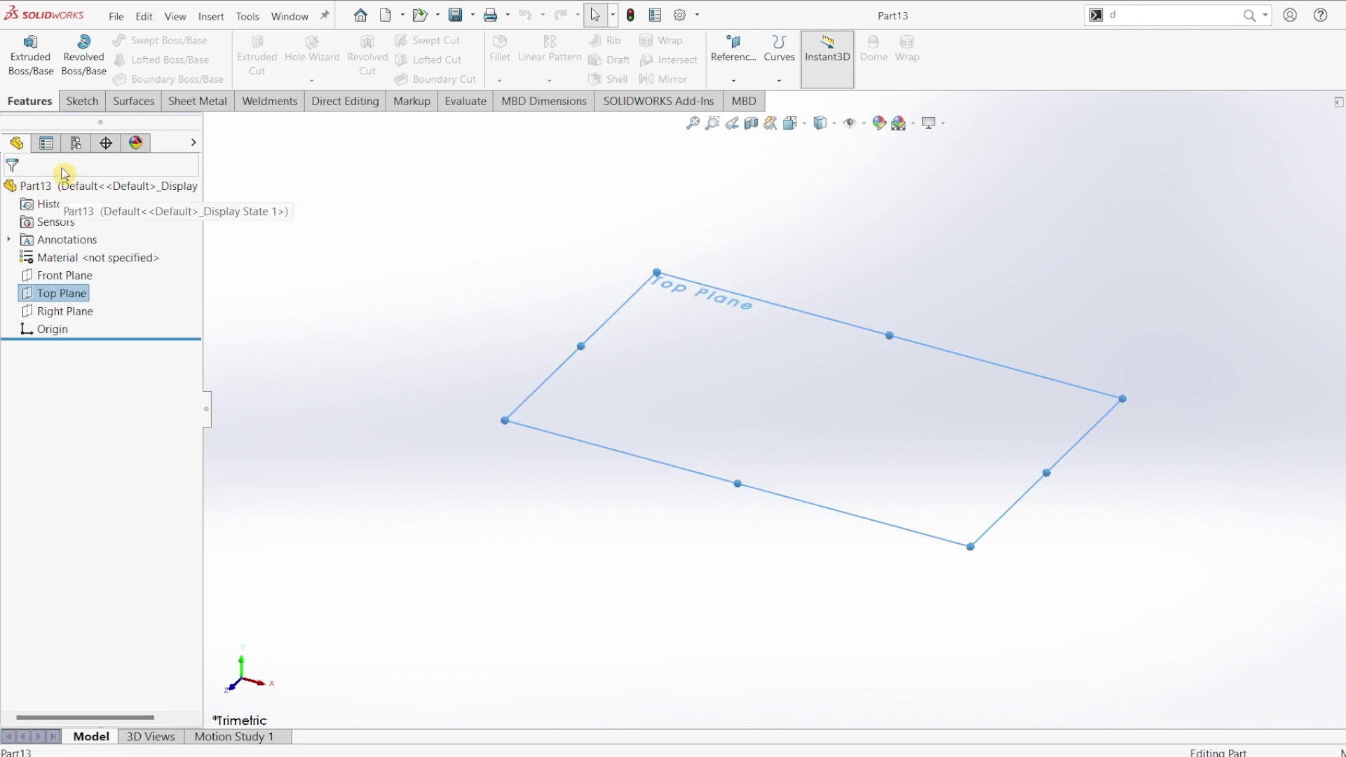
pyautogui.click(81, 101)
pyautogui.click(23, 52)
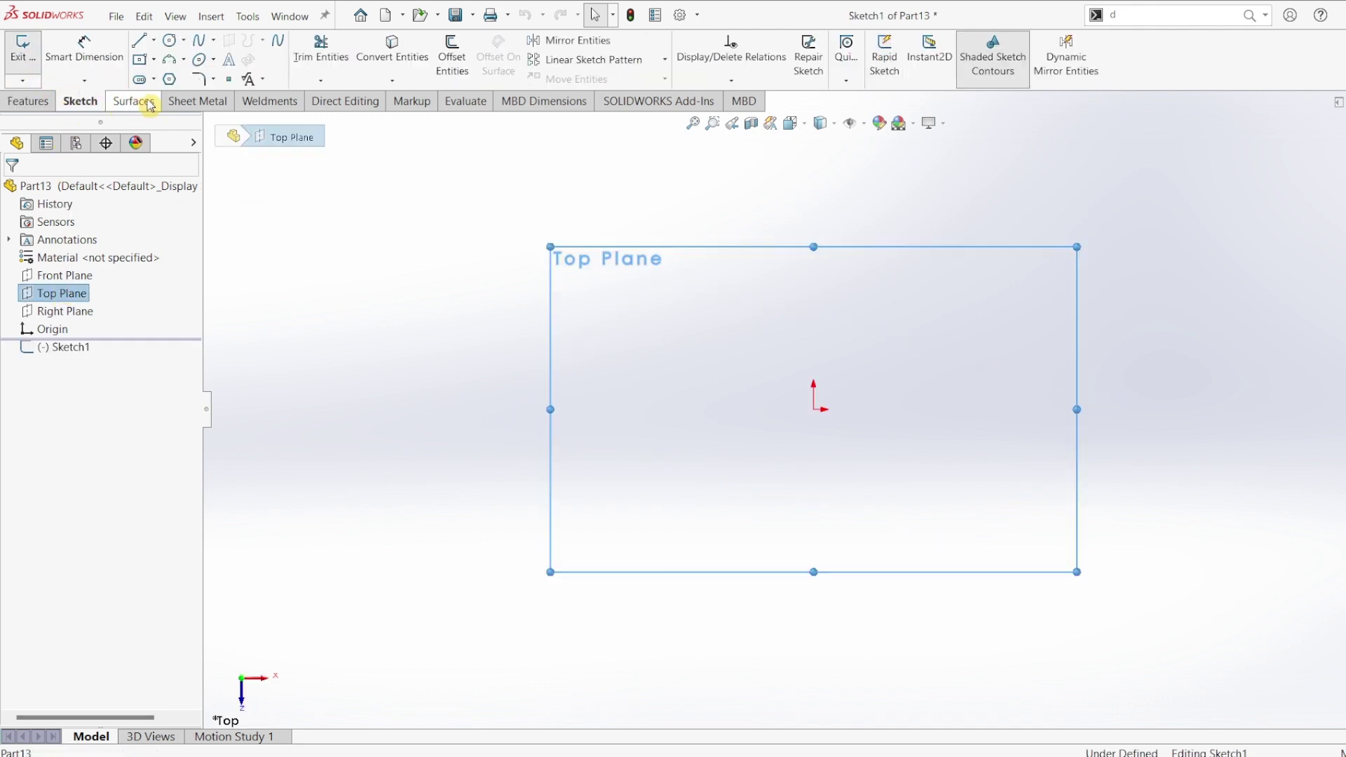
pyautogui.click(140, 64)
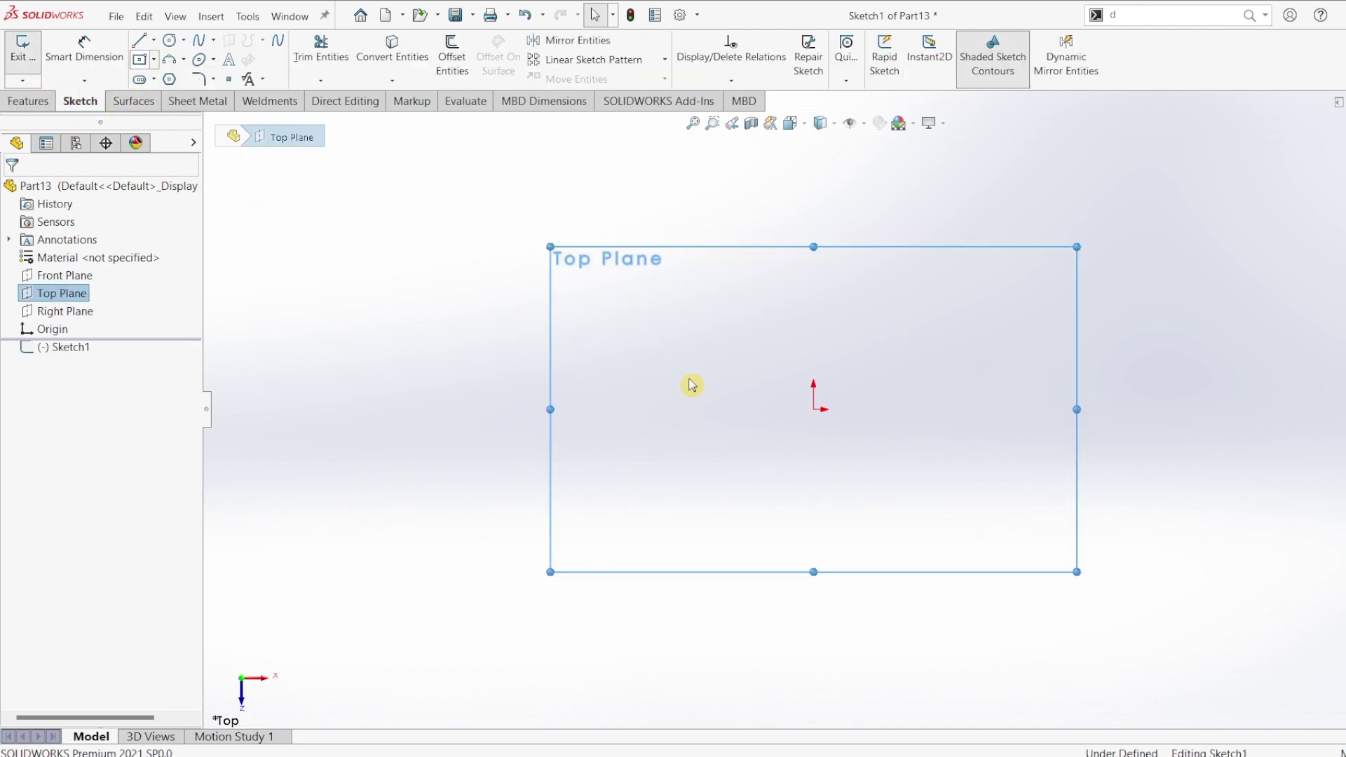
pyautogui.click(814, 410)
pyautogui.click(1091, 570)
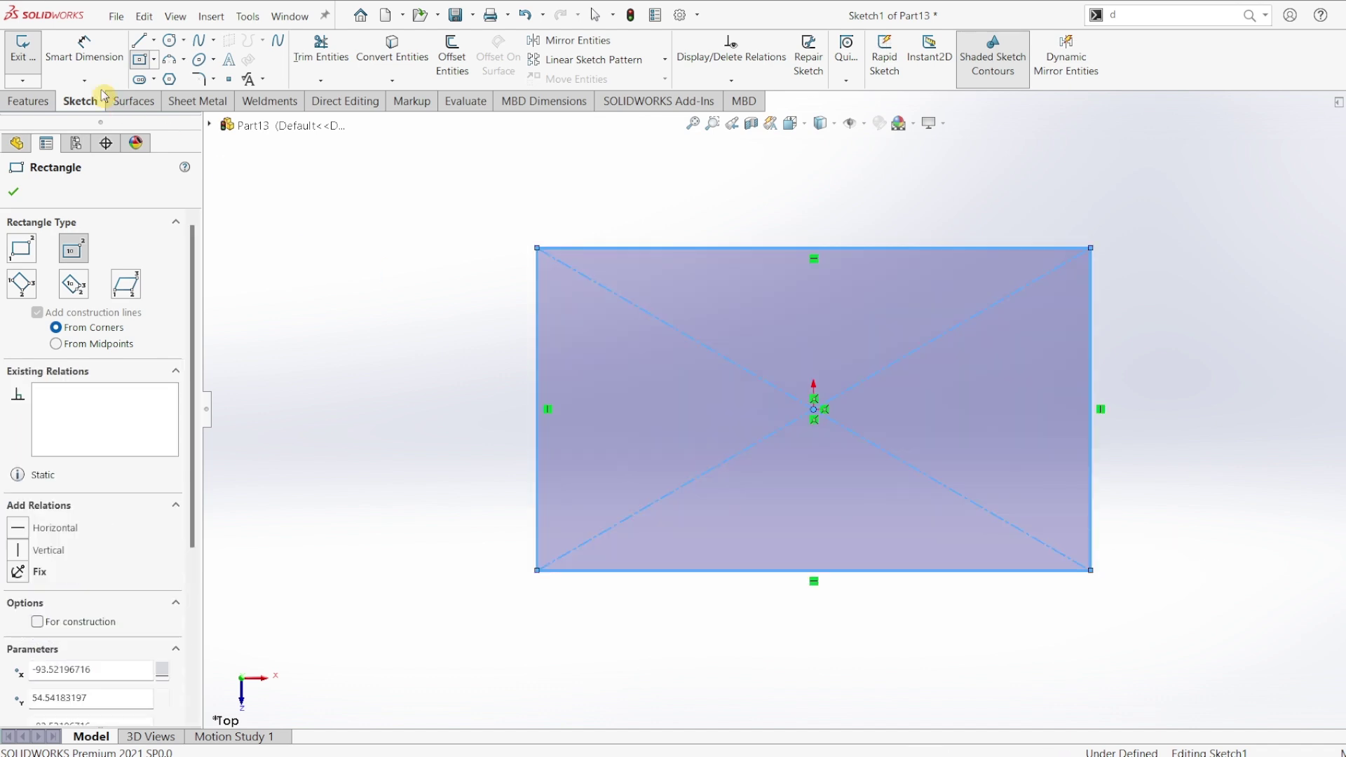
# Dimension the rectangle 120 mm wide and 90 mm tall.
pyautogui.click(82, 56)
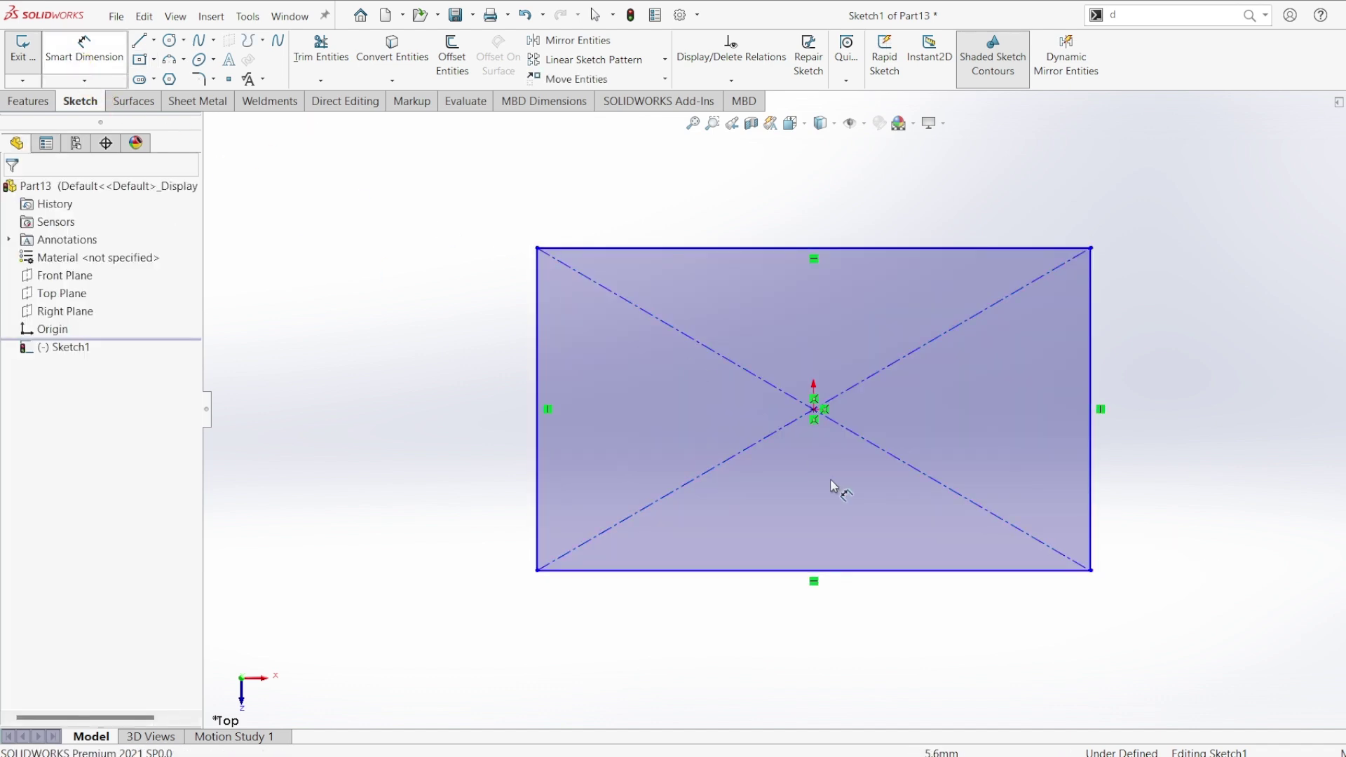
pyautogui.click(891, 570)
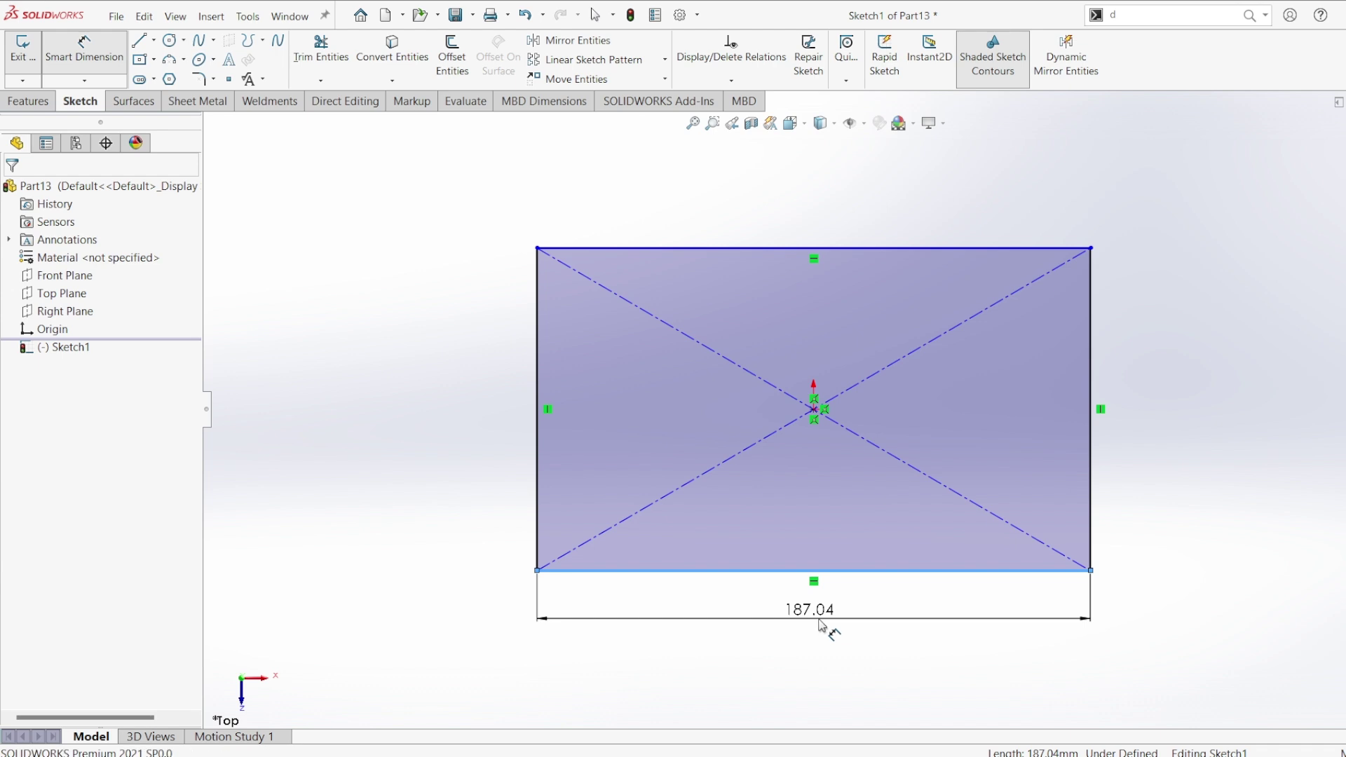
pyautogui.click(824, 626)
pyautogui.write('120')
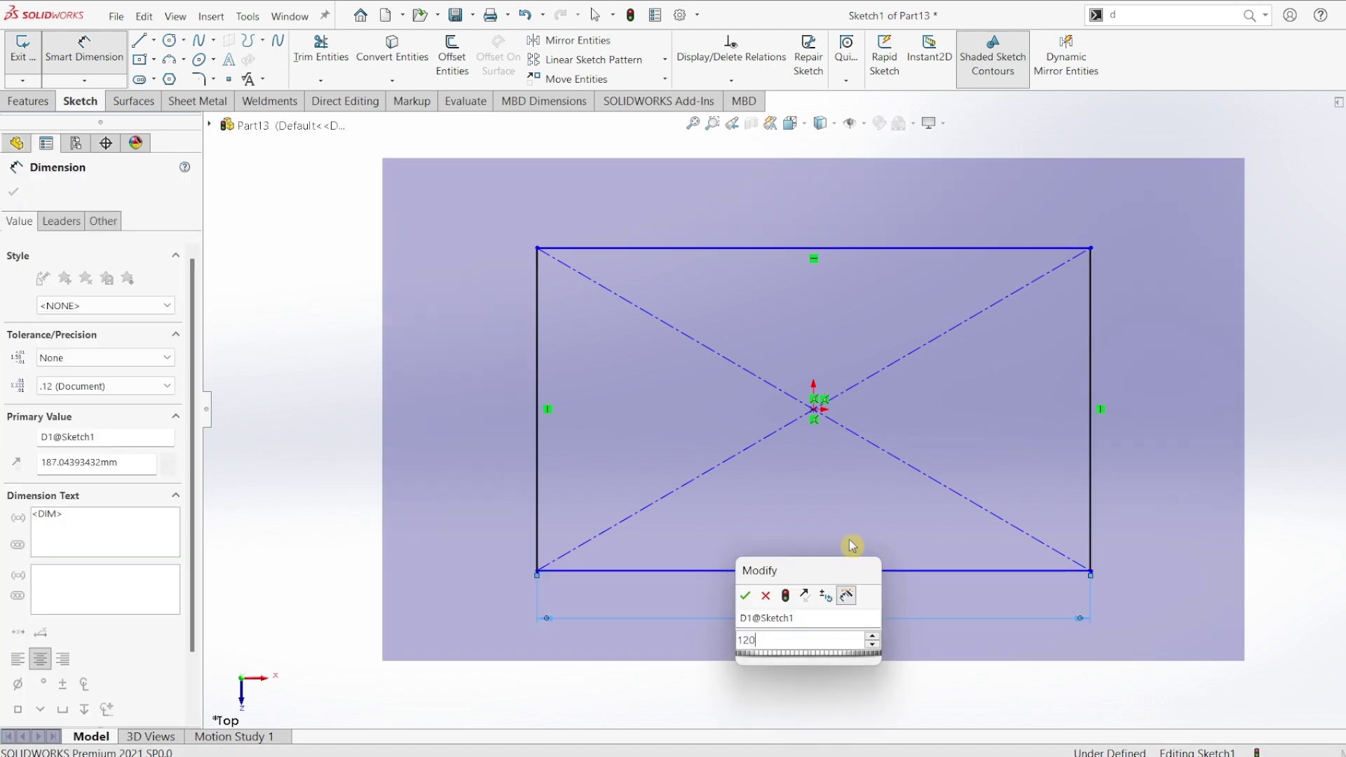
pyautogui.press('Return')
pyautogui.click(1092, 401)
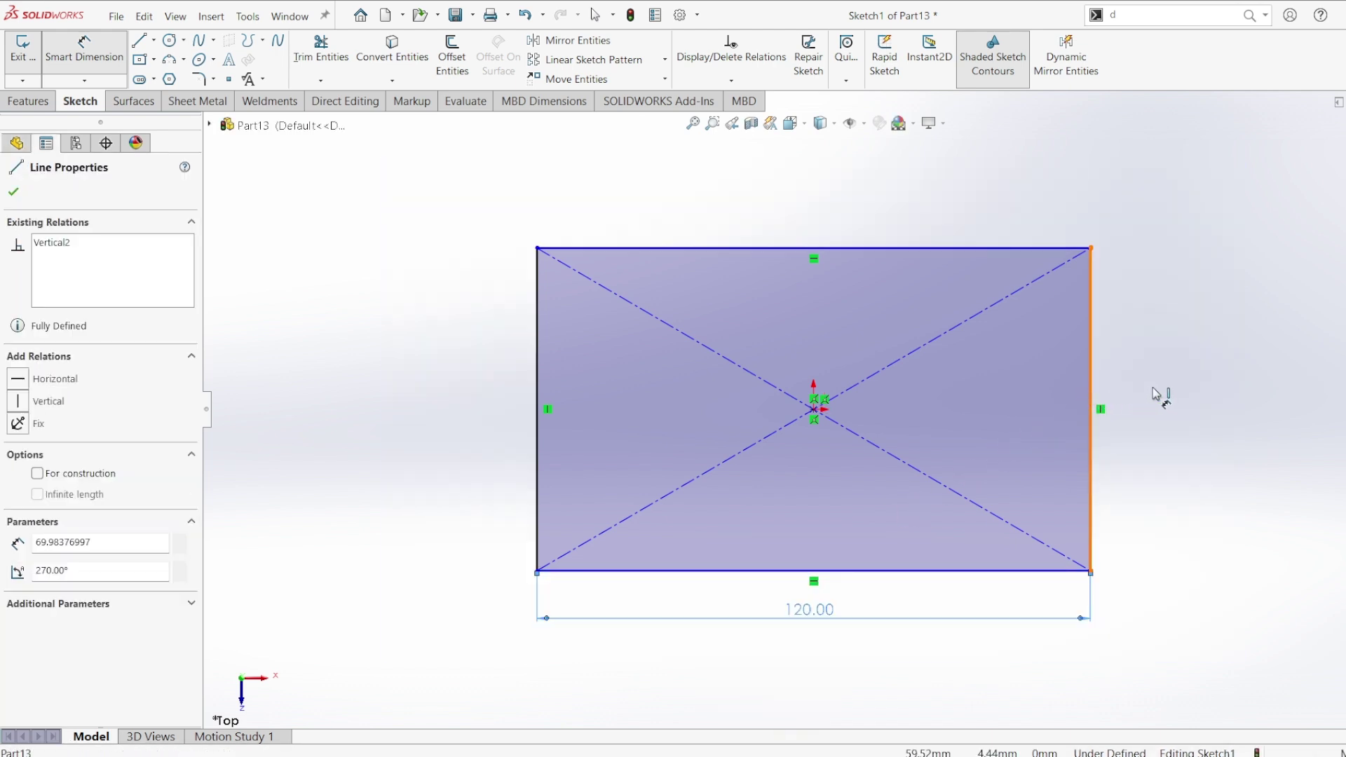
pyautogui.click(1157, 395)
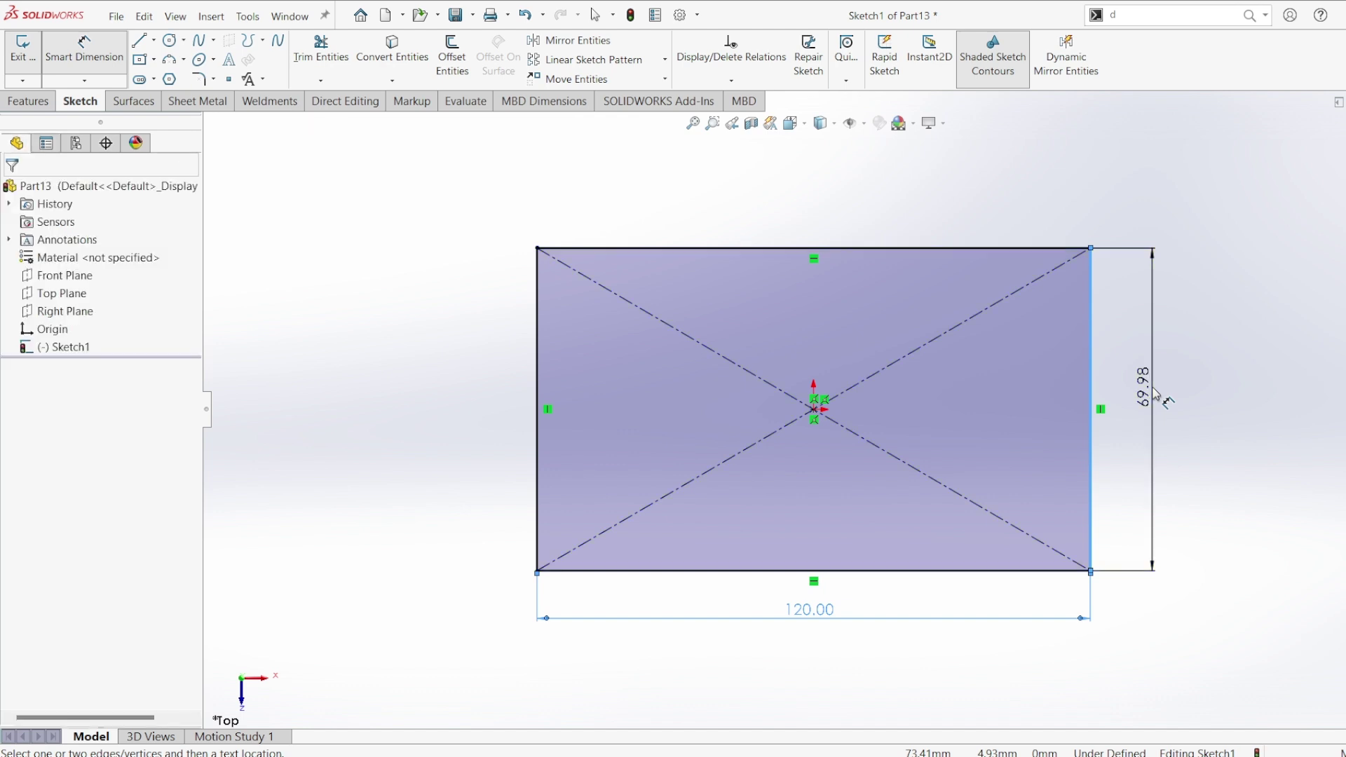
pyautogui.click(1180, 439)
pyautogui.click(1180, 436)
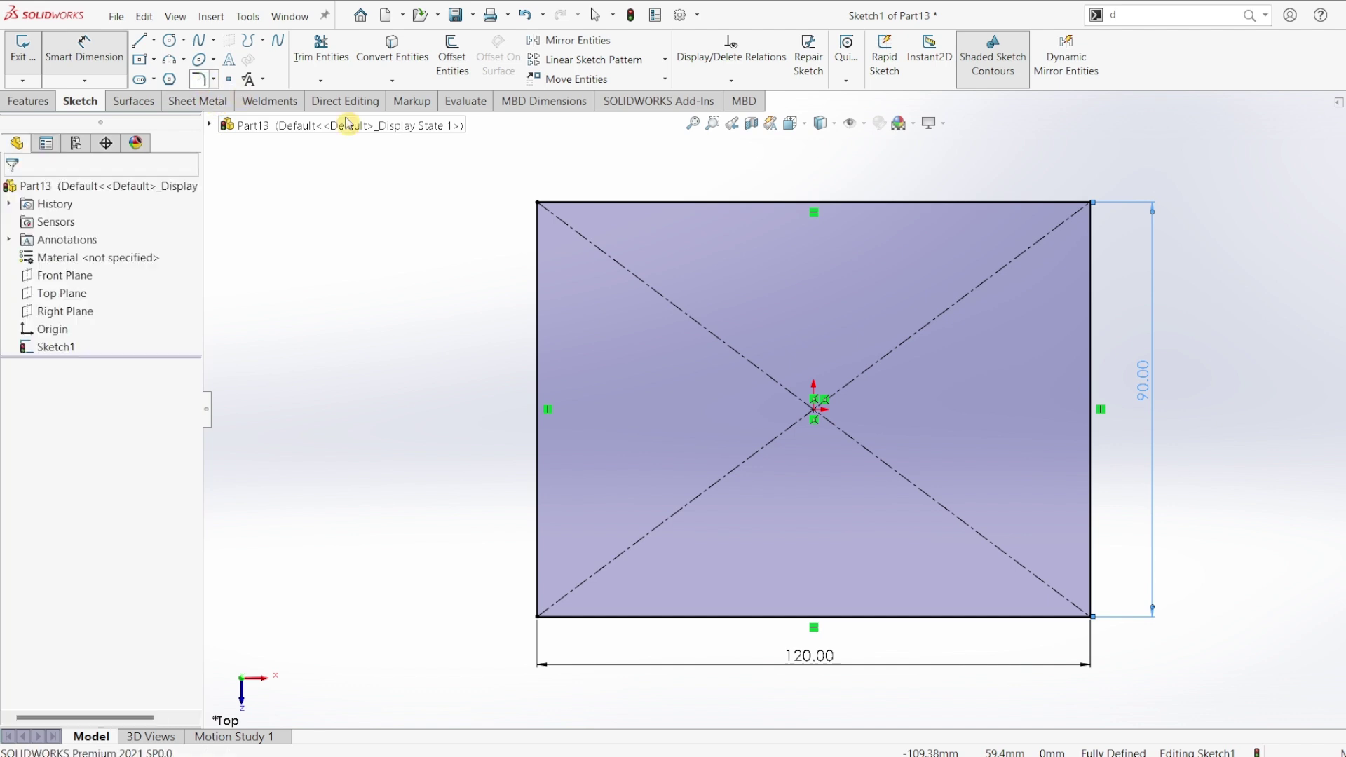
# Round the rectangle's top-left, top-right, bottom-right and bottom-left corners with R15 sketch fillets.
pyautogui.press('f')
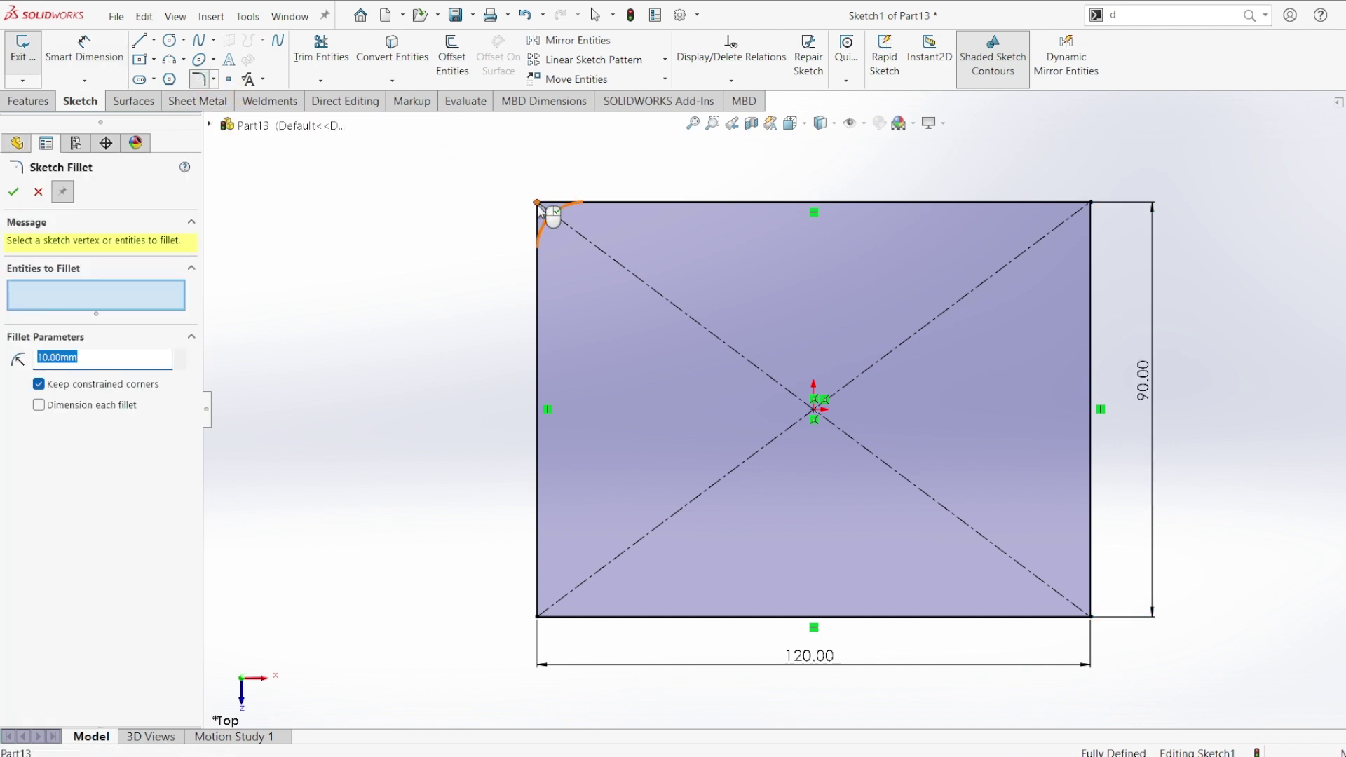
pyautogui.click(541, 208)
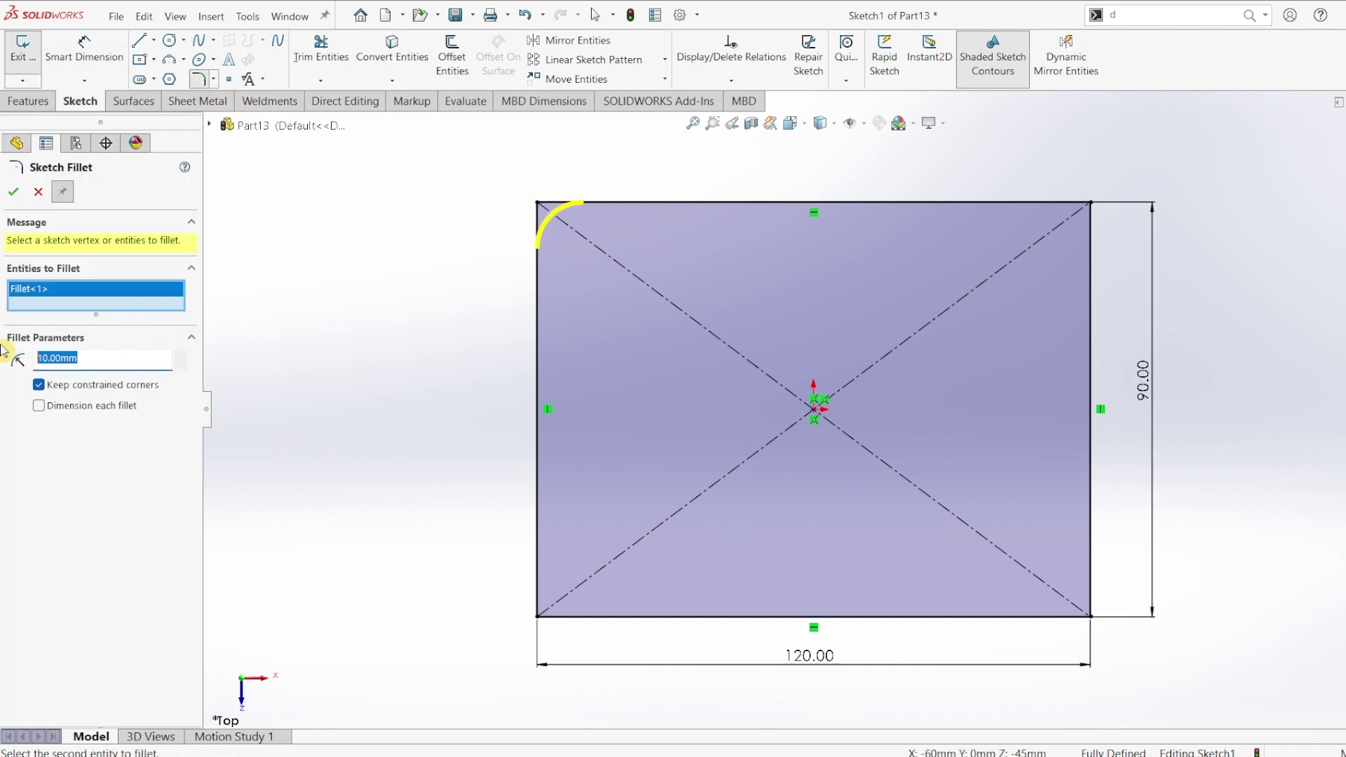
pyautogui.write('15')
pyautogui.press('Return')
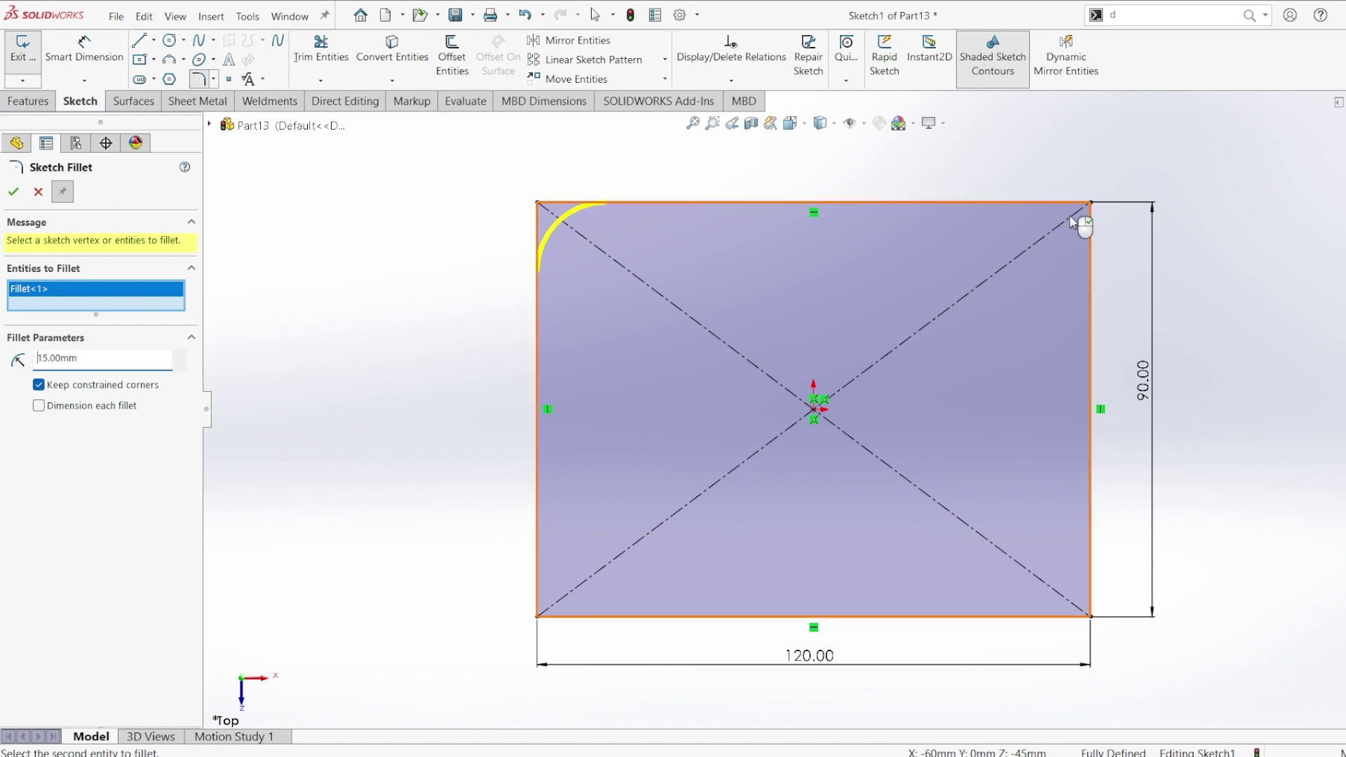
pyautogui.click(1090, 203)
pyautogui.click(1092, 618)
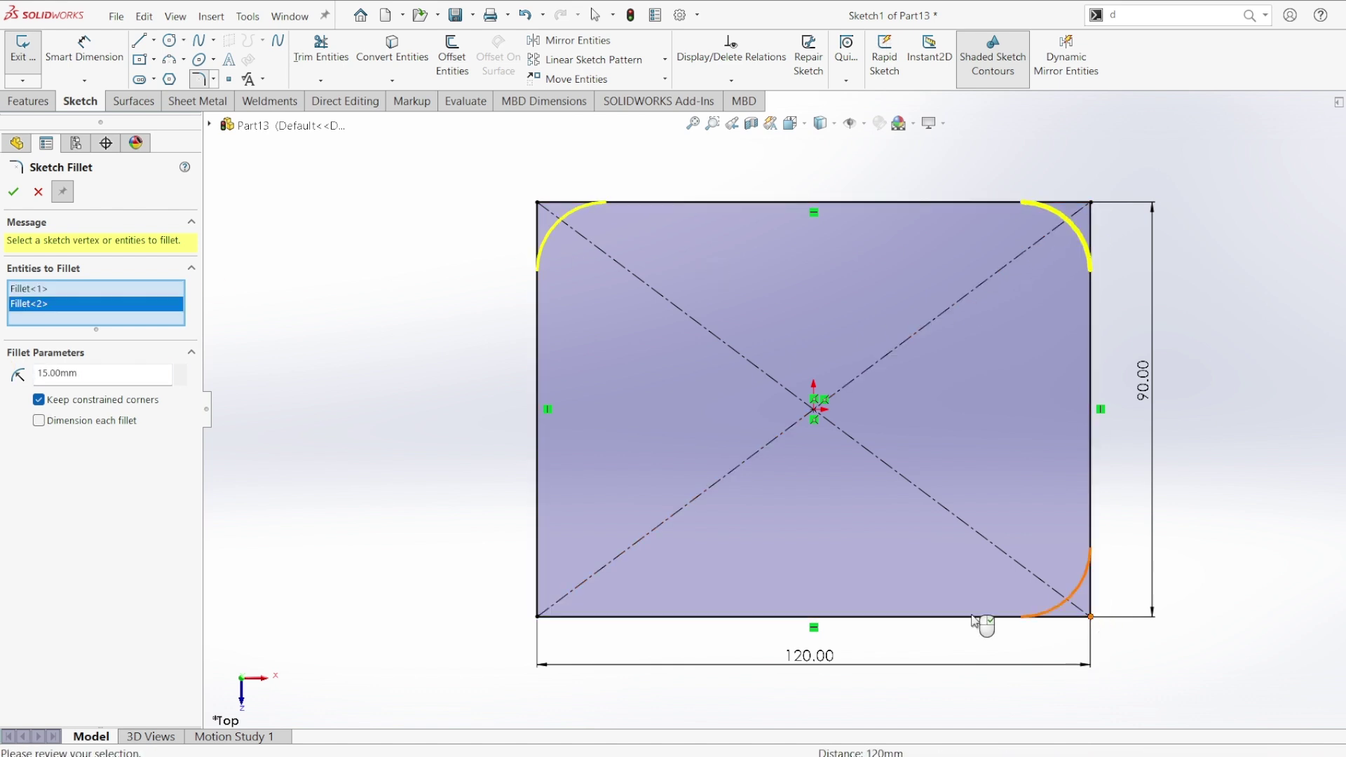
pyautogui.click(537, 619)
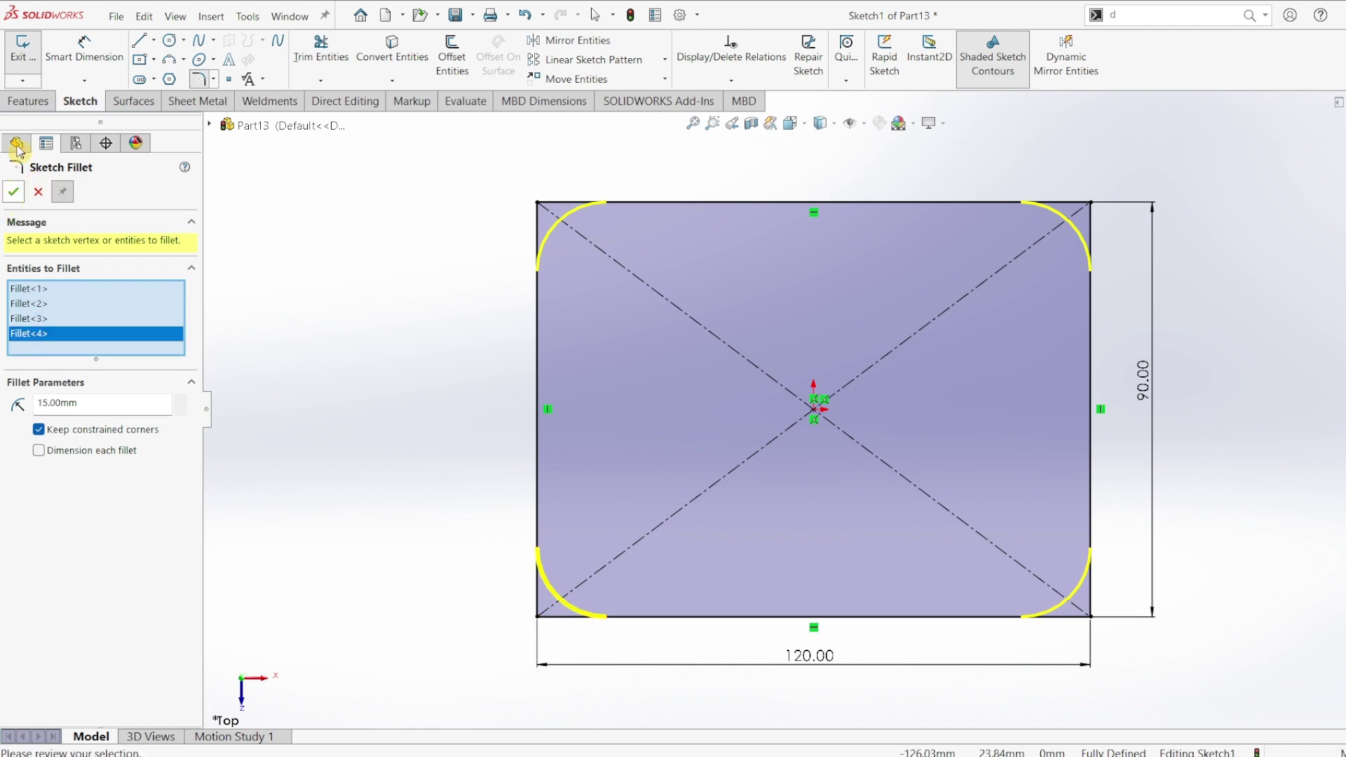
pyautogui.press('Return')
pyautogui.click(32, 105)
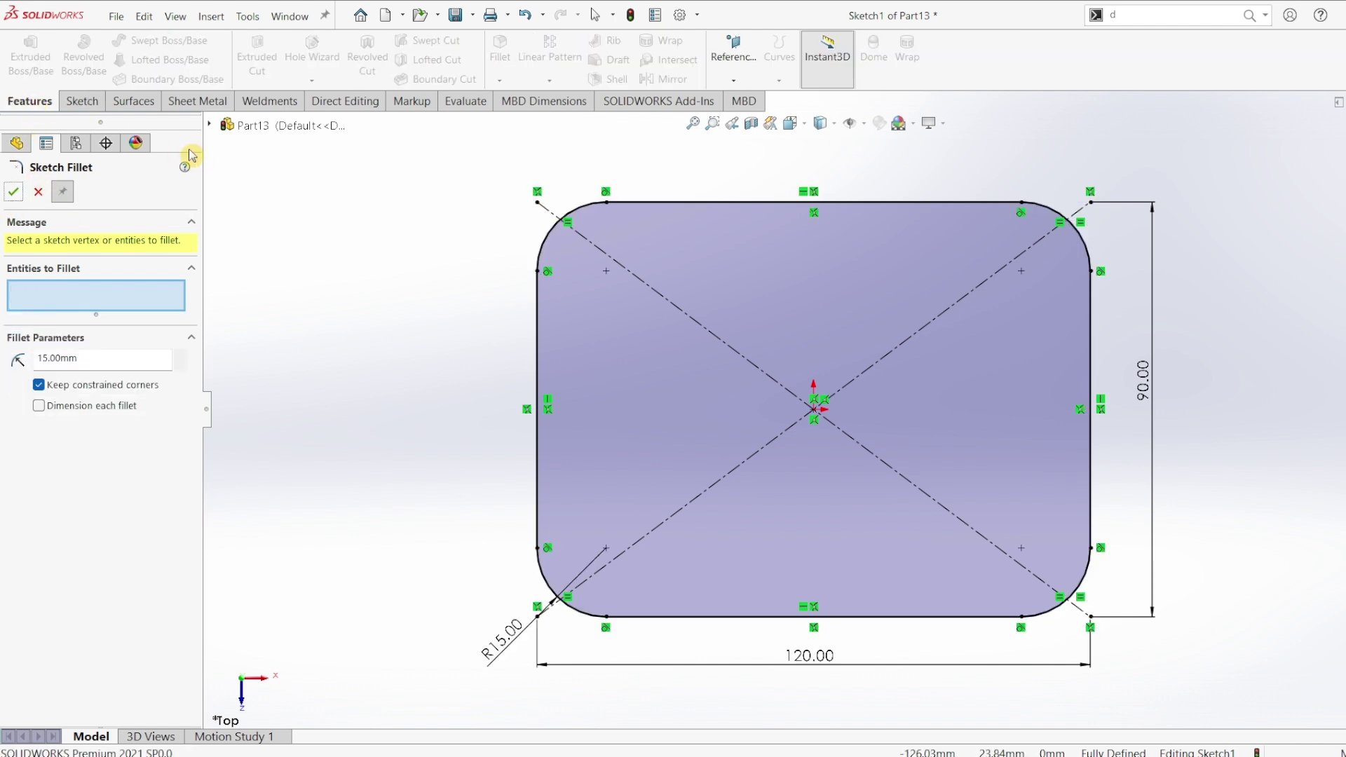
# Extrude the rounded profile 15 mm into the solid base plate, Boss-Extrude1.
pyautogui.click(15, 190)
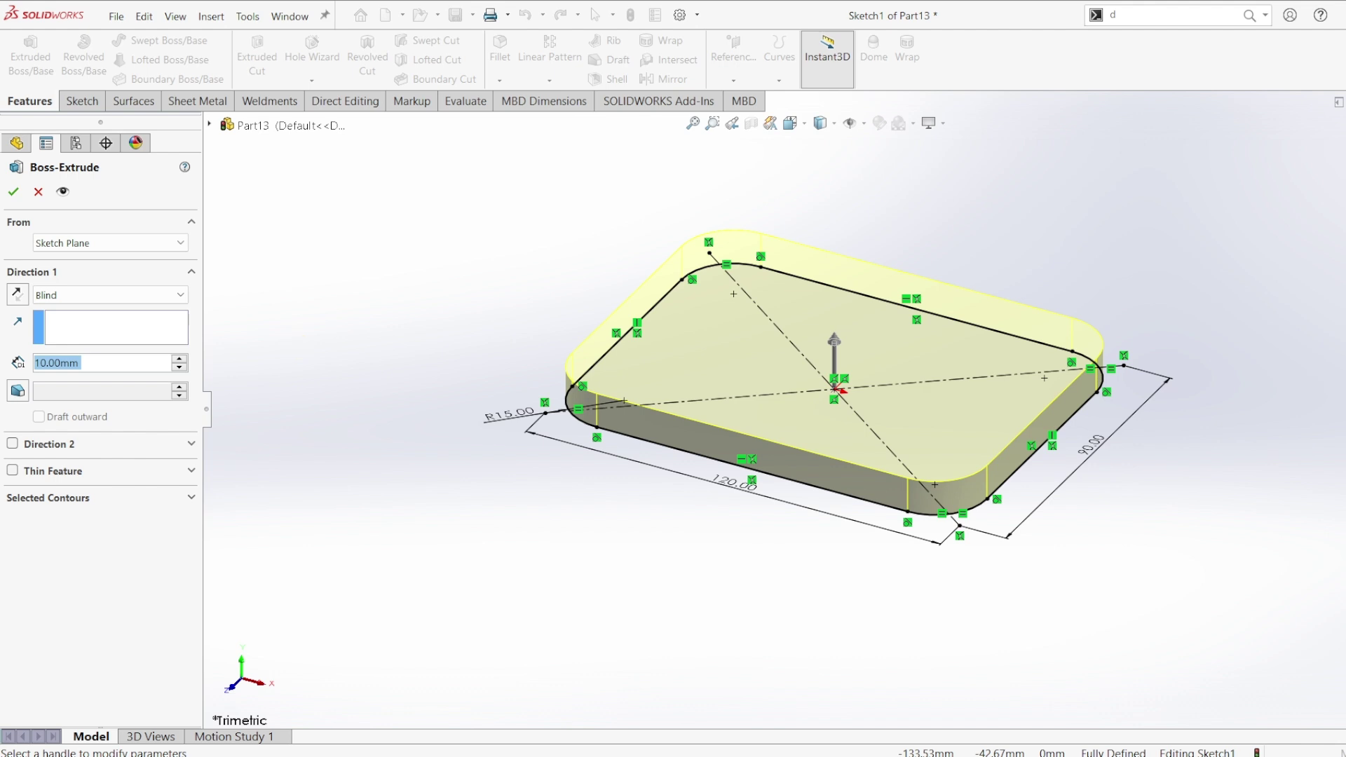
pyautogui.write('15')
pyautogui.press('Return')
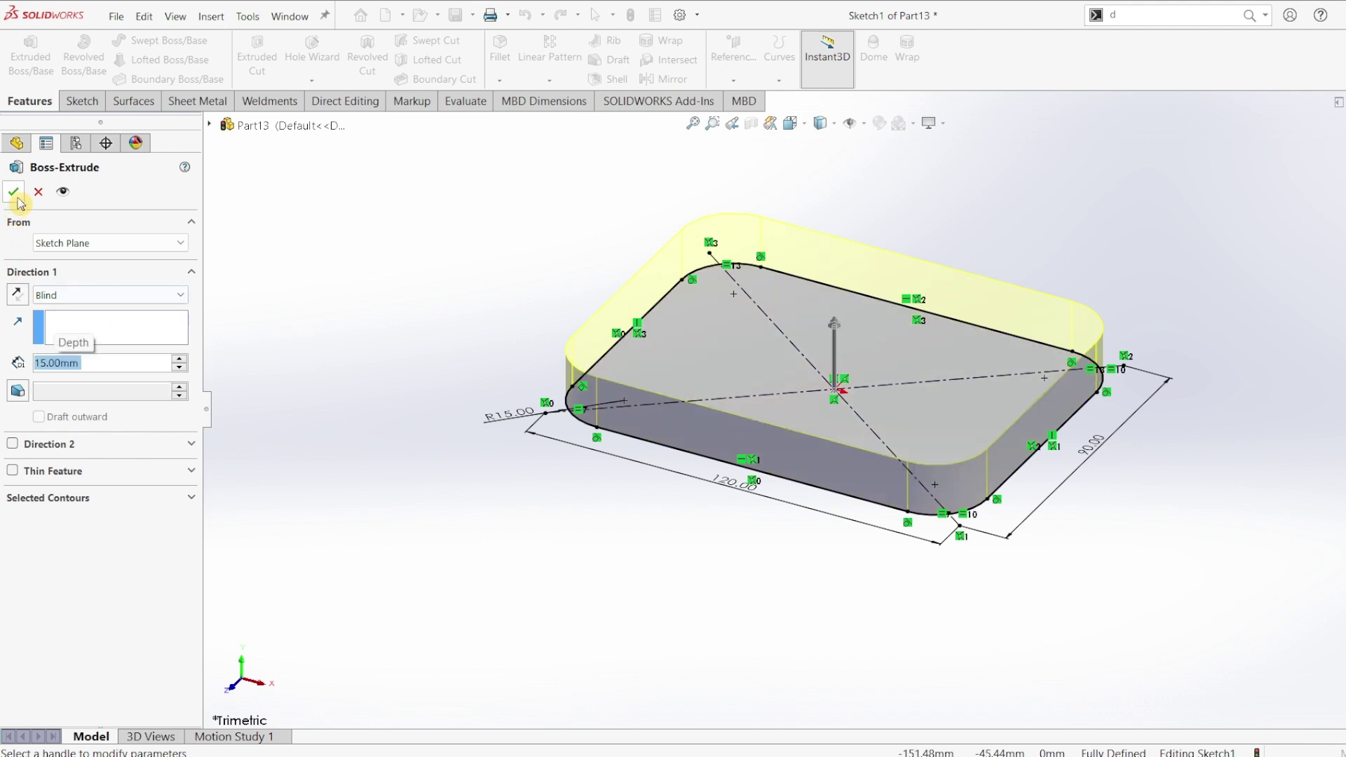
pyautogui.click(15, 195)
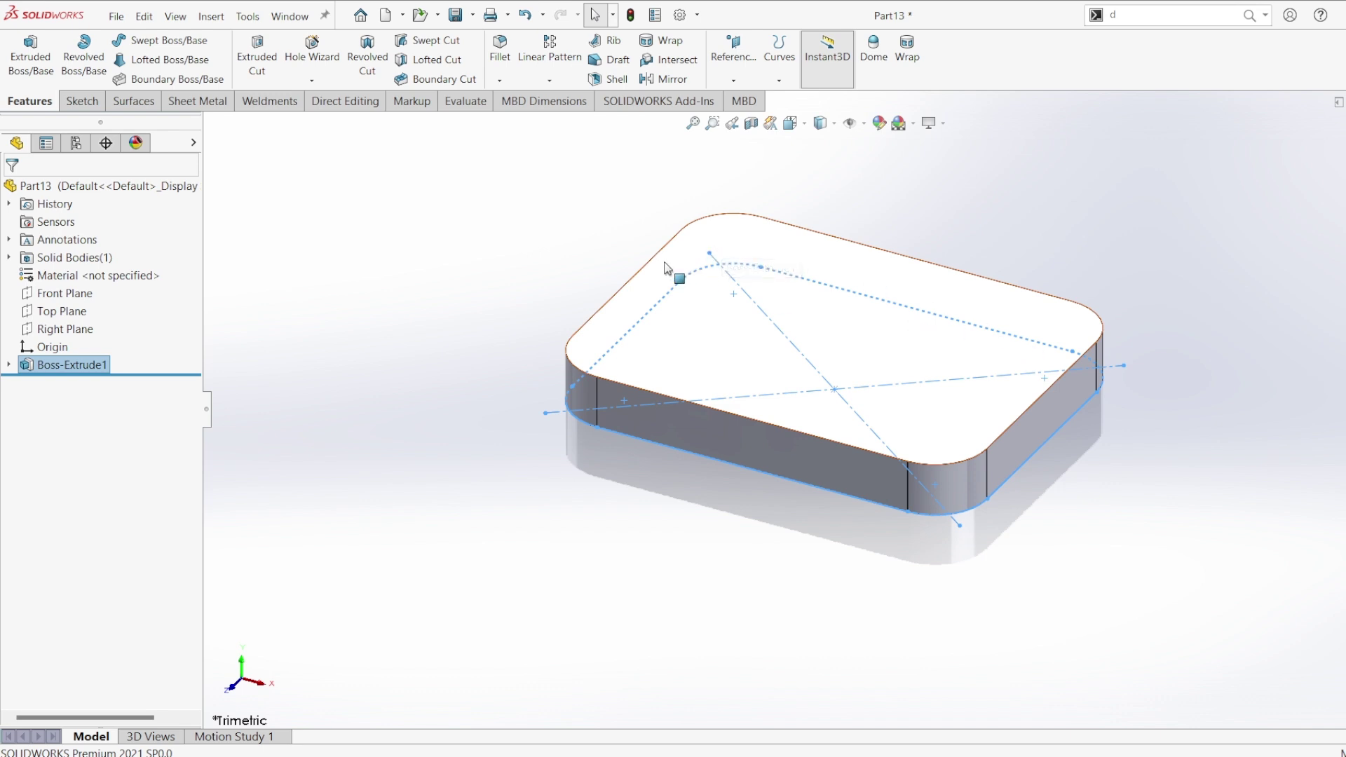
# Start a Hole Wizard M12 hex-bolt counterbore hole and change a custom size value from 10 to 11.
pyautogui.click(421, 249)
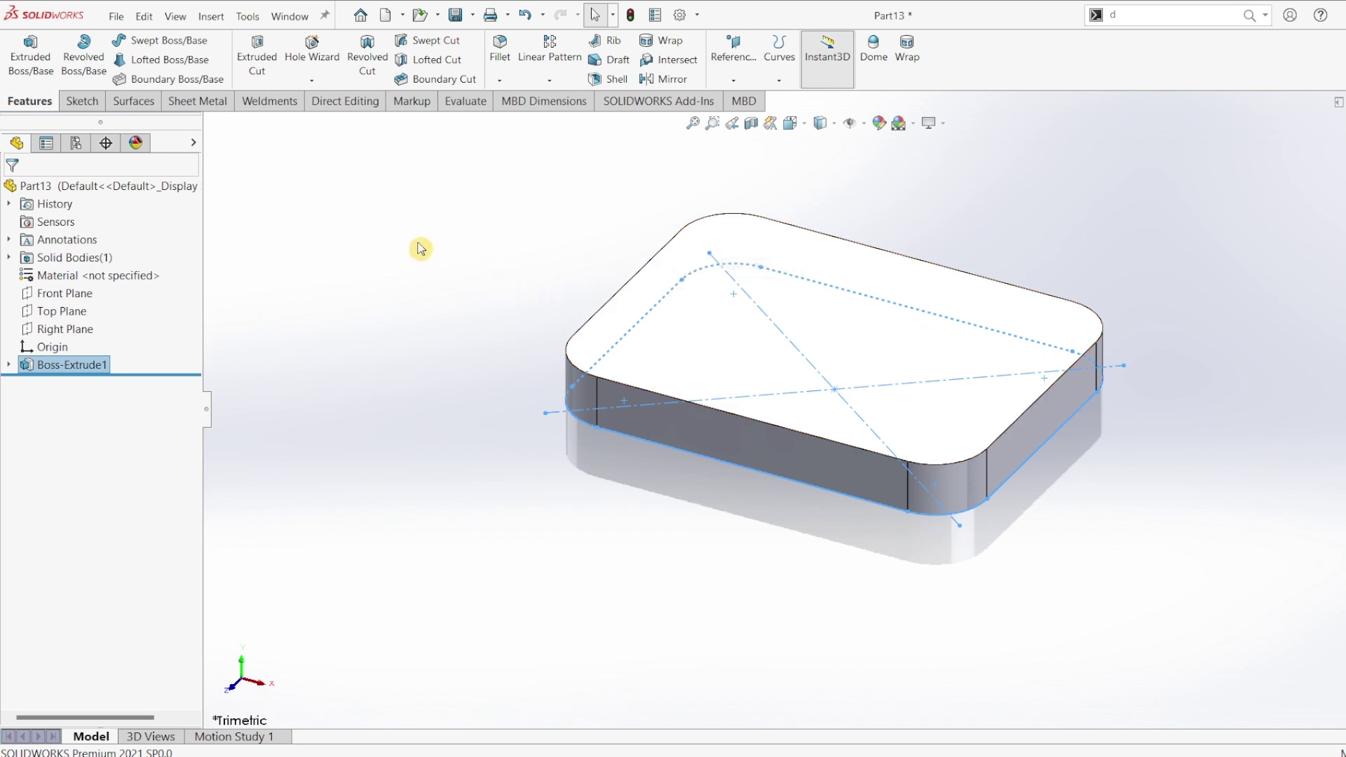
pyautogui.click(320, 64)
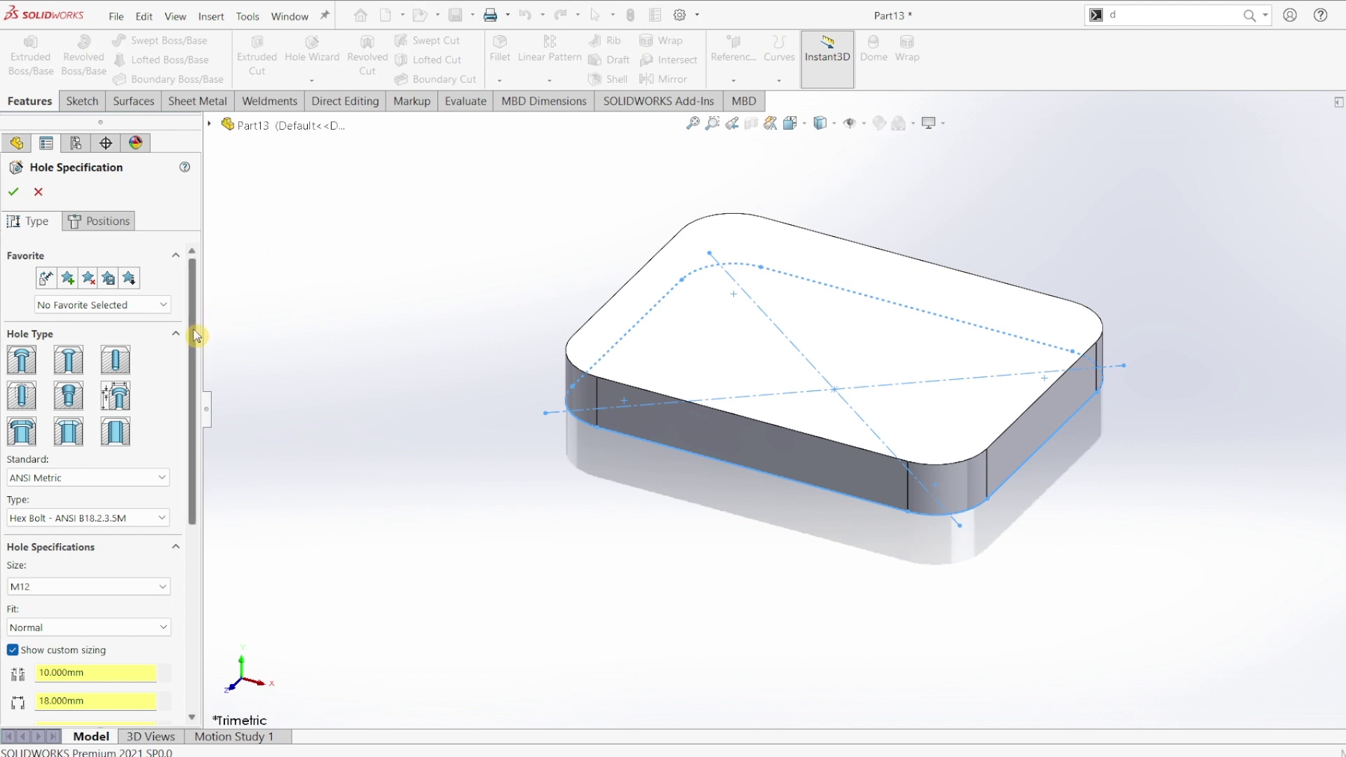
pyautogui.moveTo(191, 330)
pyautogui.mouseDown()
pyautogui.moveTo(185, 463)
pyautogui.moveTo(186, 310)
pyautogui.moveTo(190, 425)
pyautogui.mouseUp()
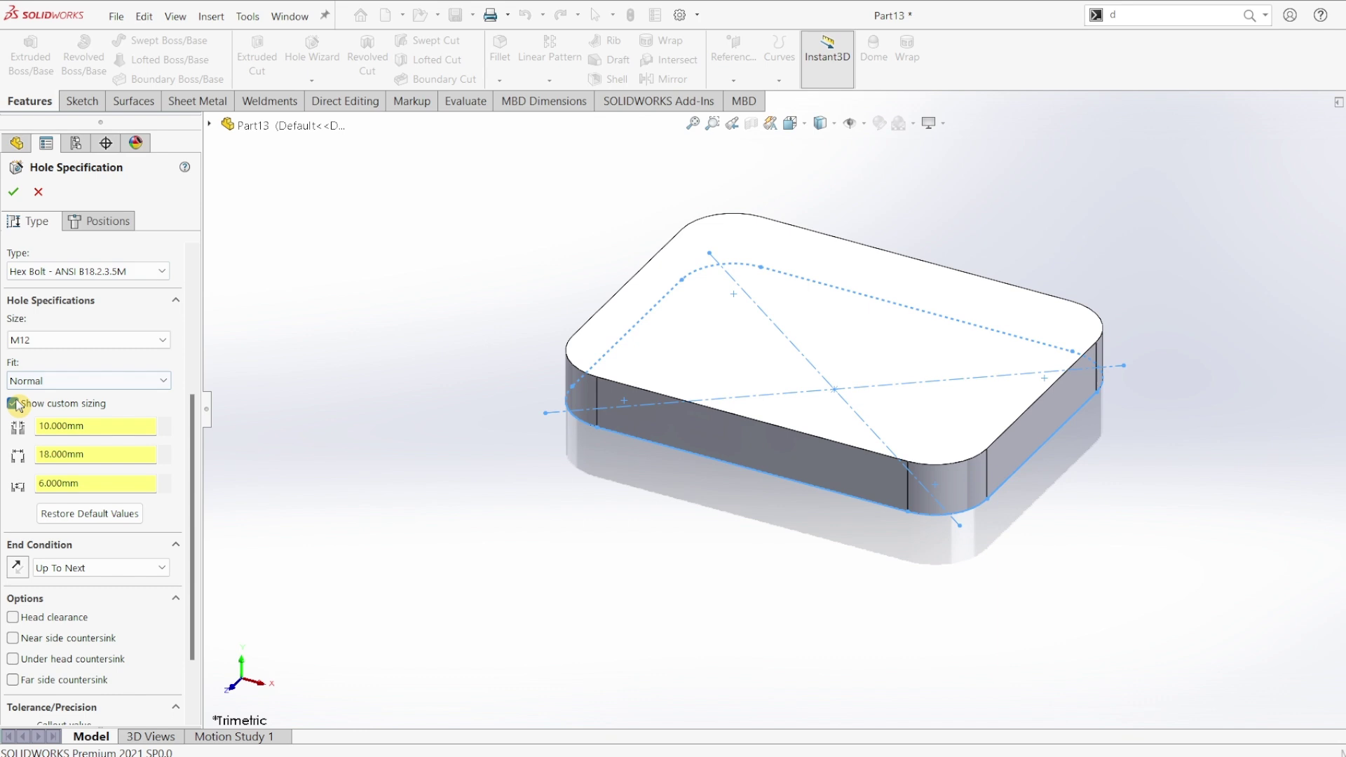
pyautogui.doubleClick(100, 424)
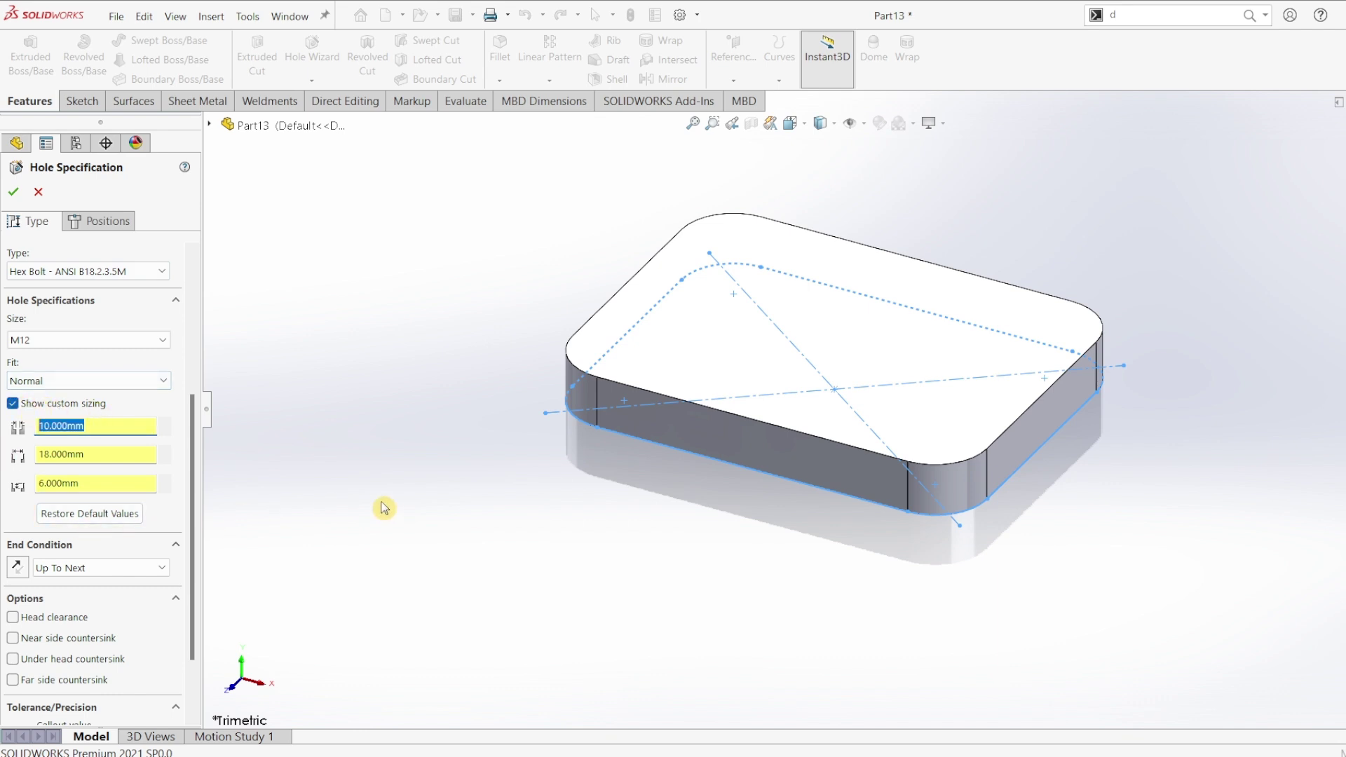
pyautogui.write('11')
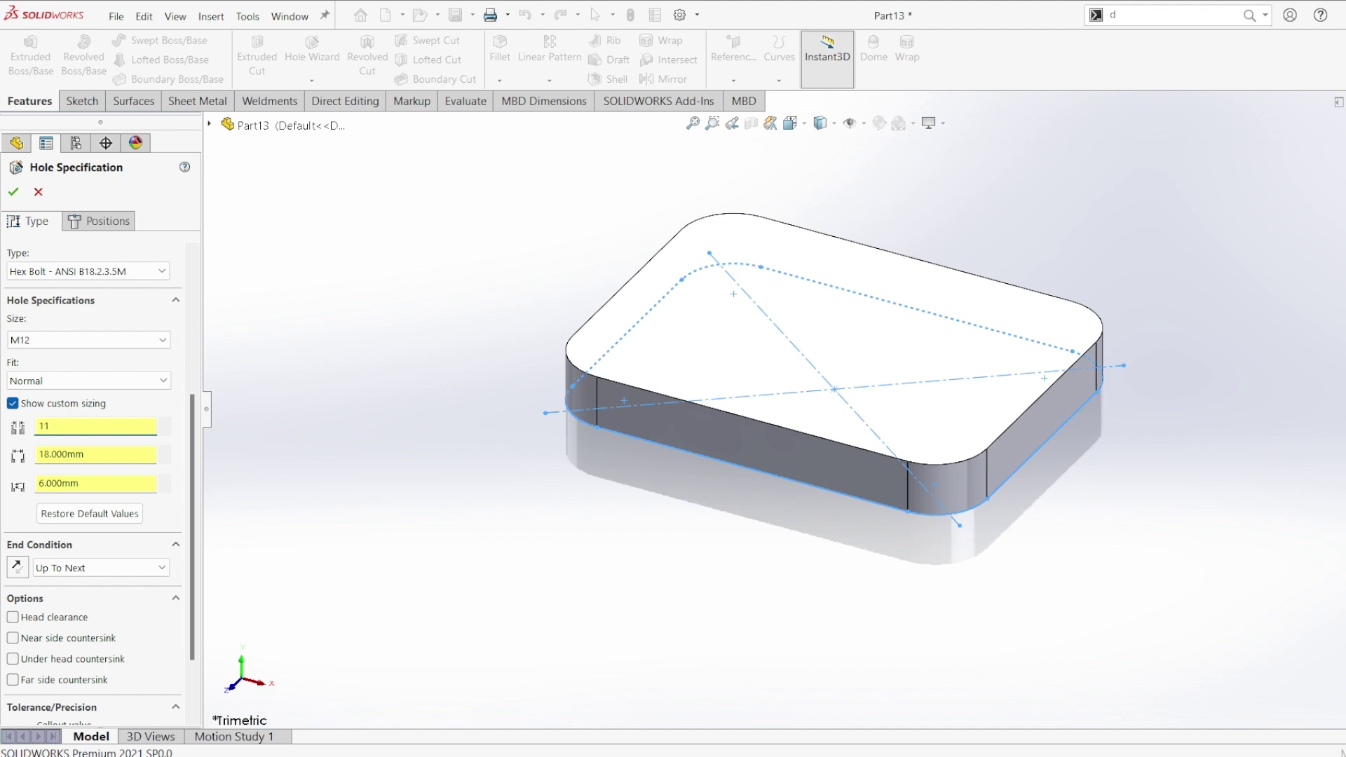
pyautogui.press('Tab')
pyautogui.write('8')
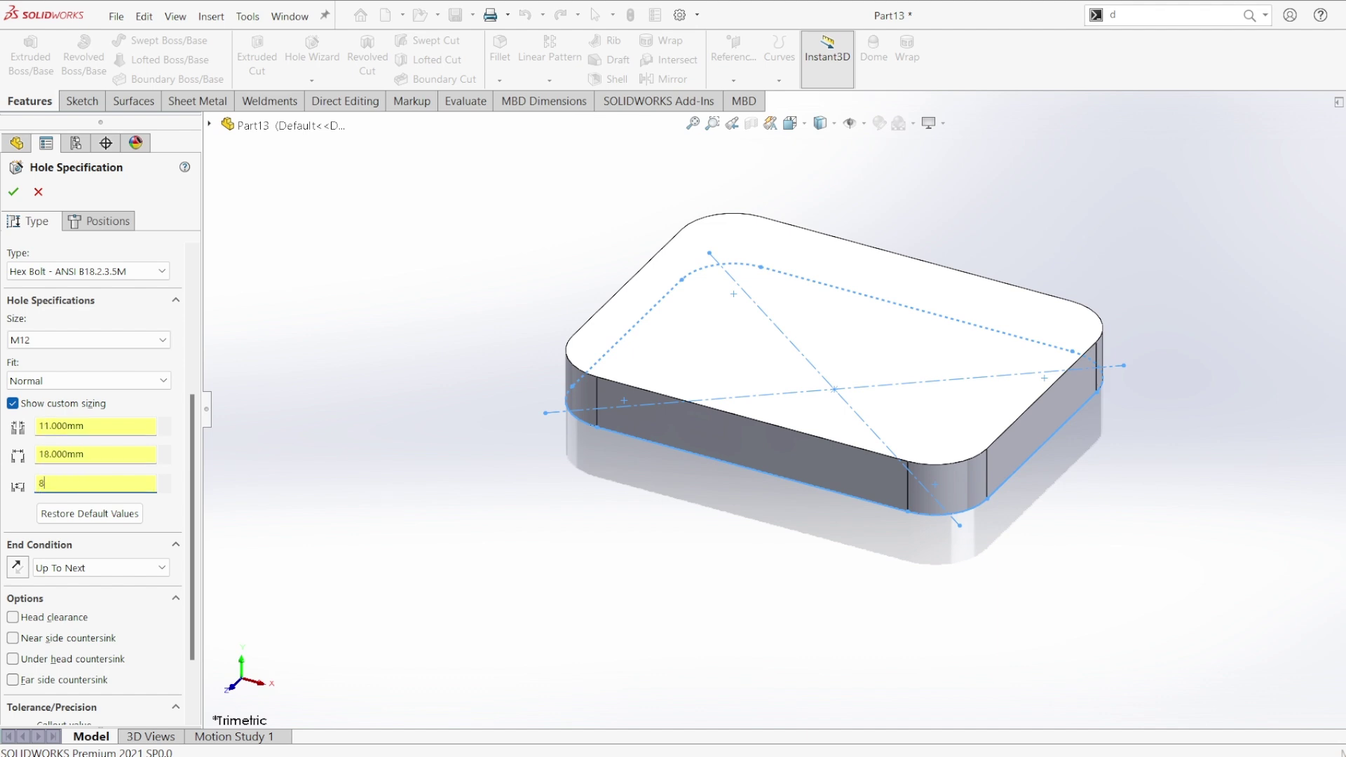
pyautogui.press('Tab')
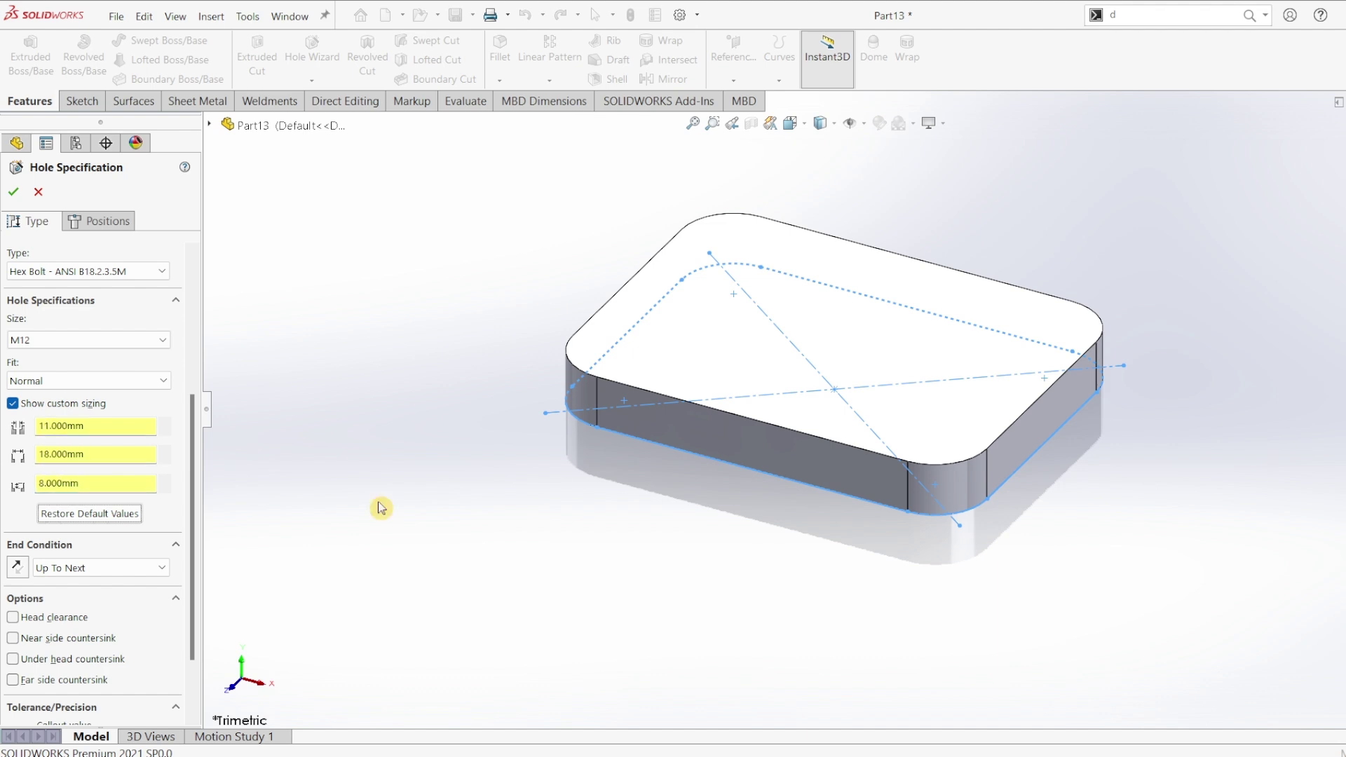
# Set the hole end condition to Through All and pick the plate's top face for placement.
pyautogui.click(99, 567)
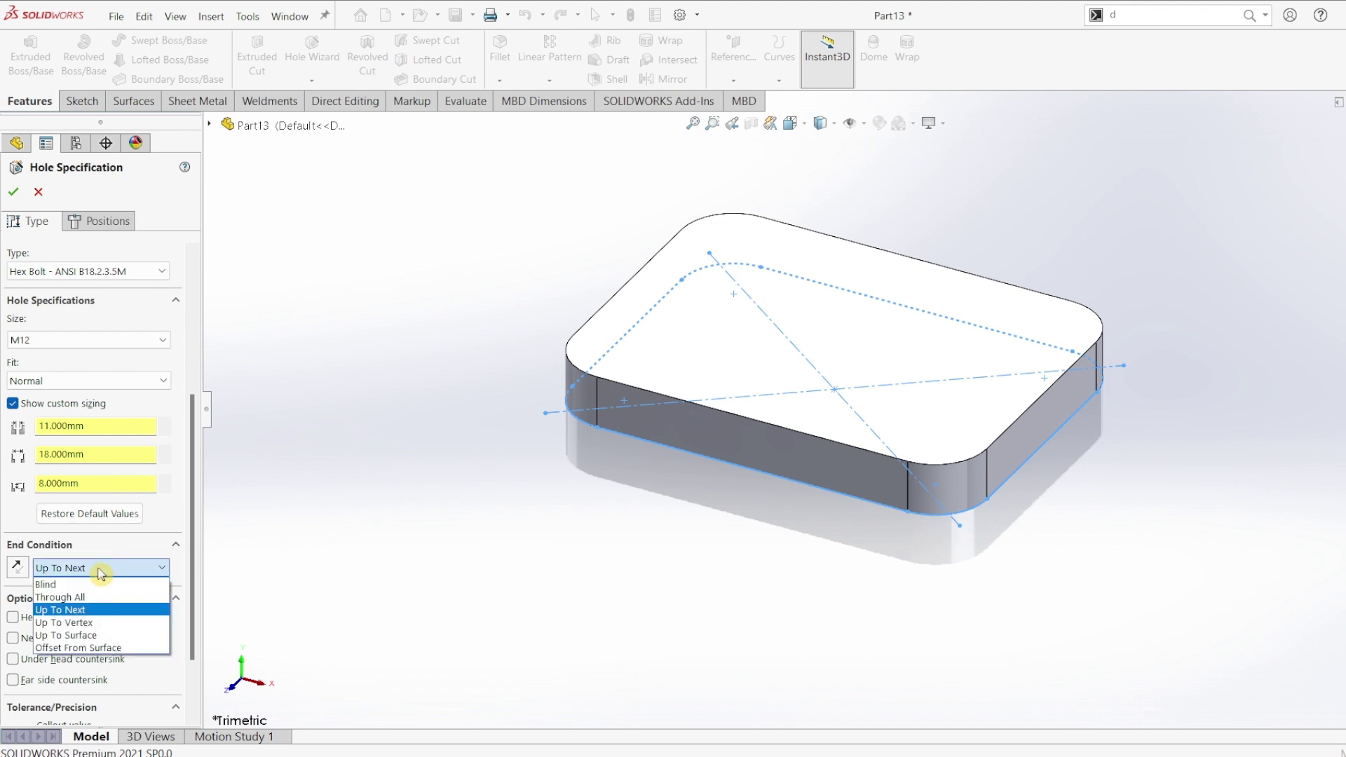
pyautogui.click(85, 597)
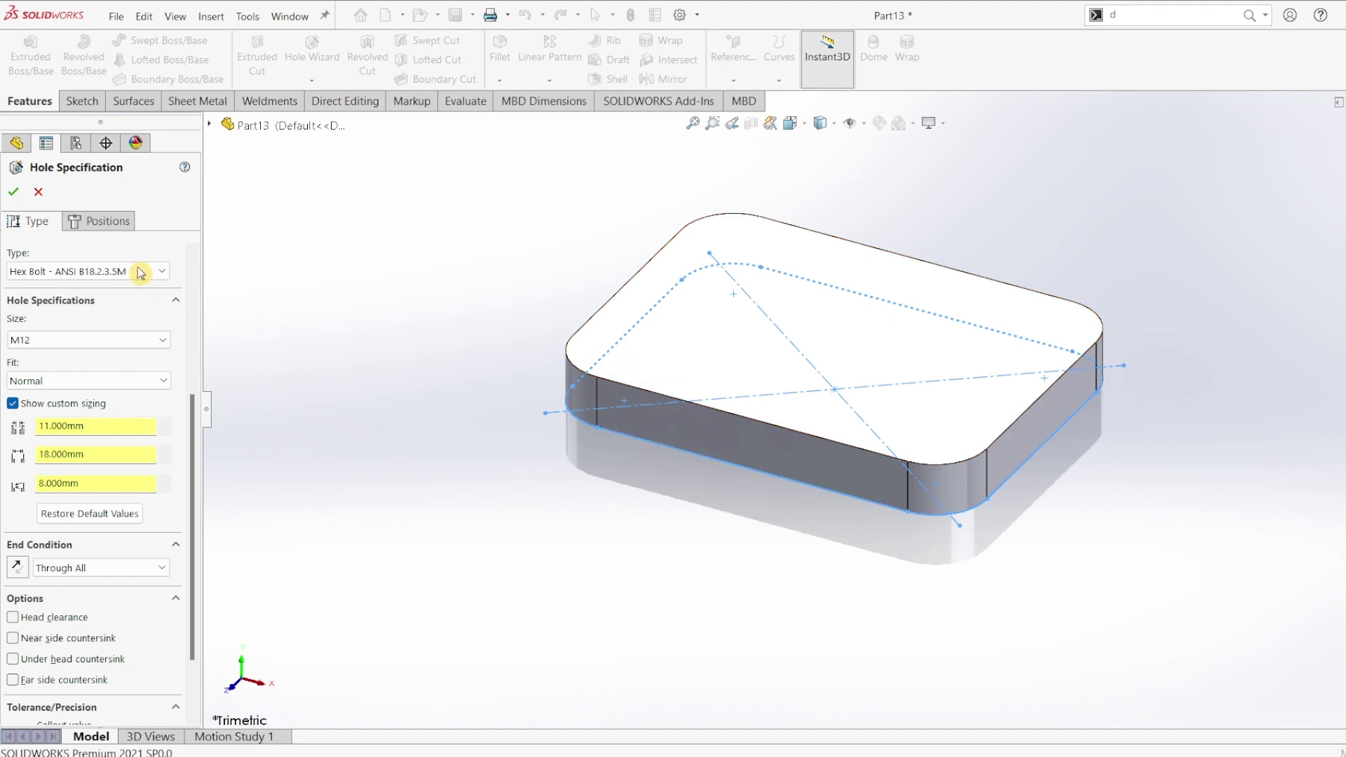
pyautogui.click(105, 221)
pyautogui.click(673, 249)
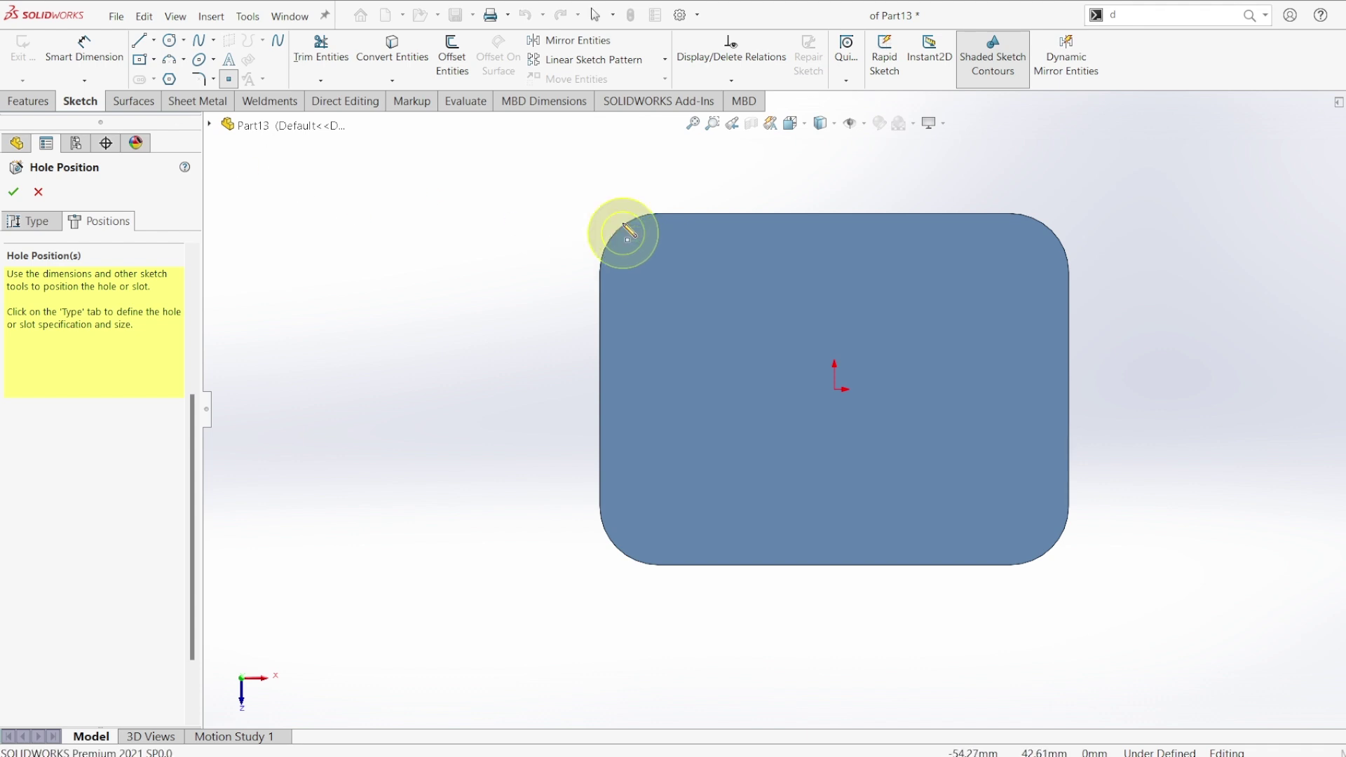
# Place four M12 counterbored holes at the rounded corner centres and view the plate isometrically.
pyautogui.click(659, 274)
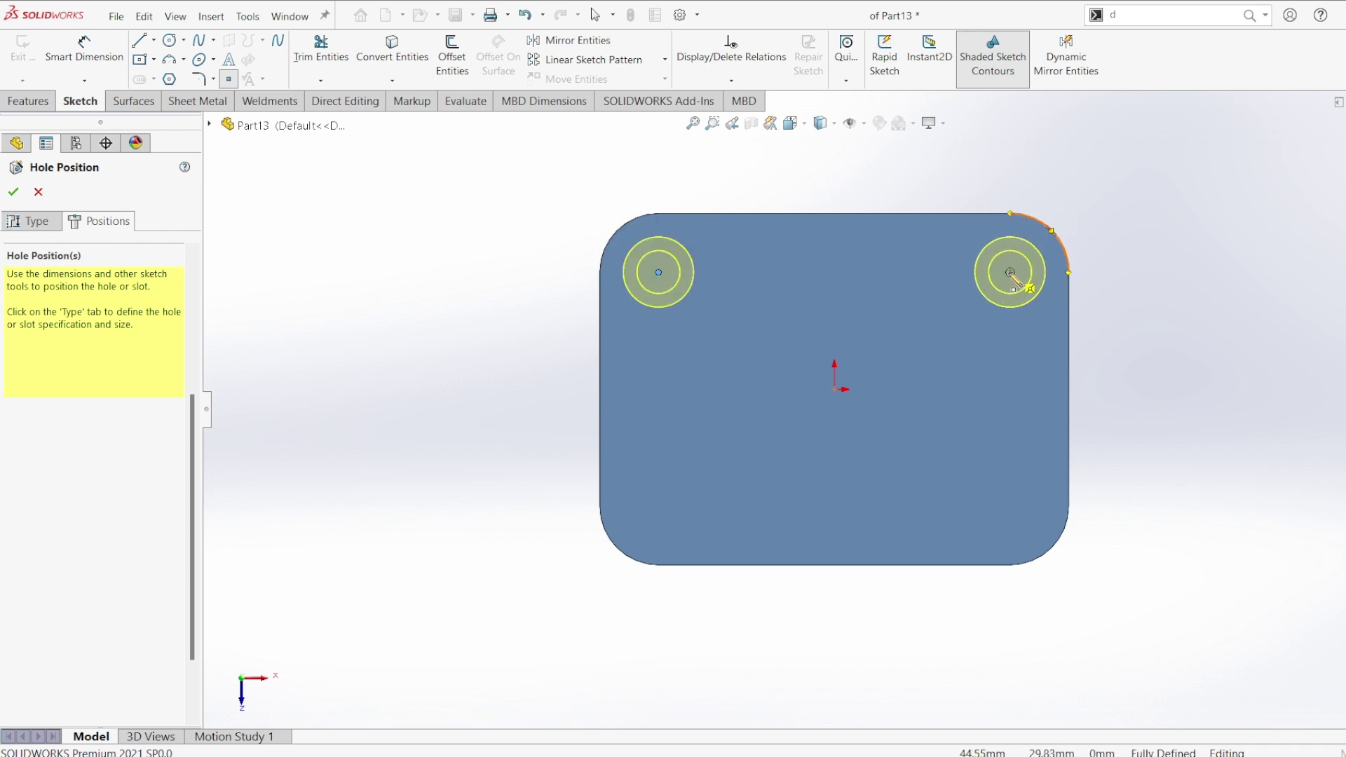
pyautogui.click(1010, 273)
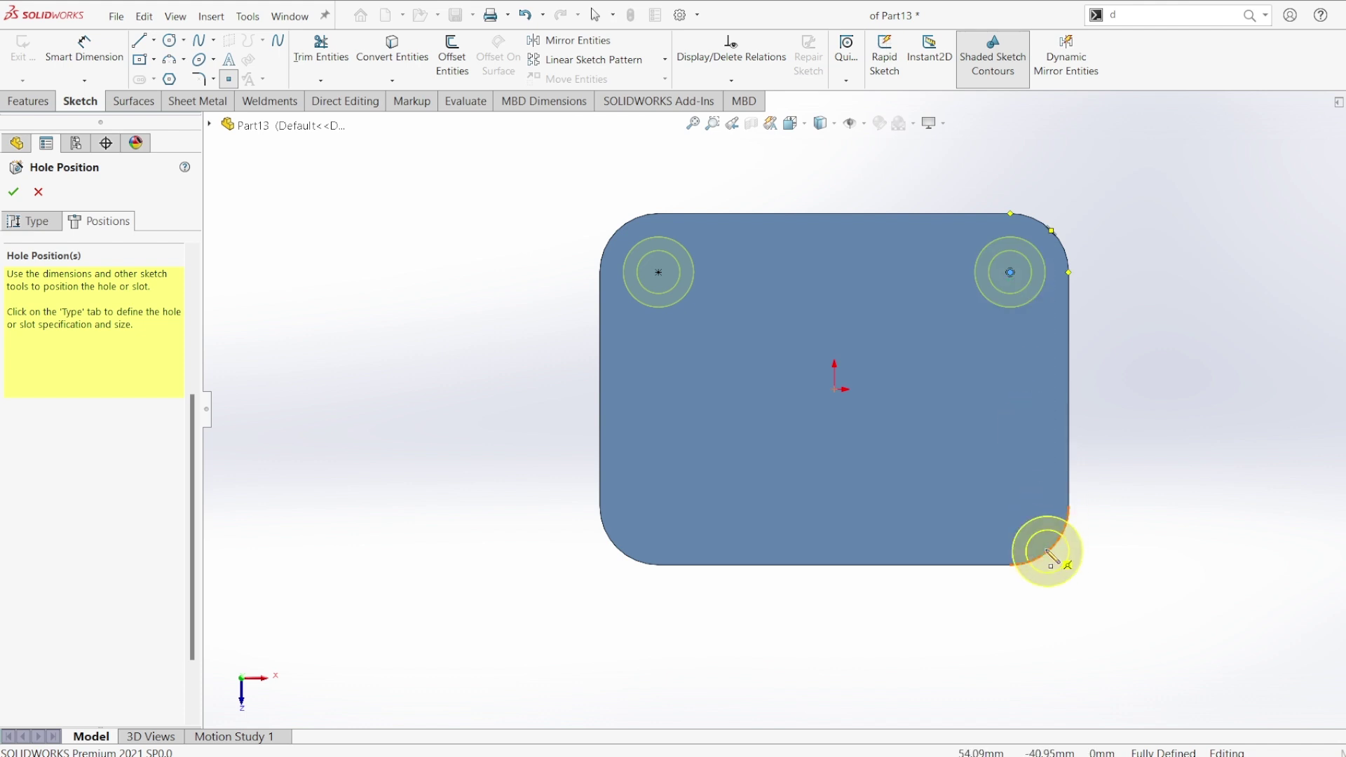
pyautogui.click(1010, 506)
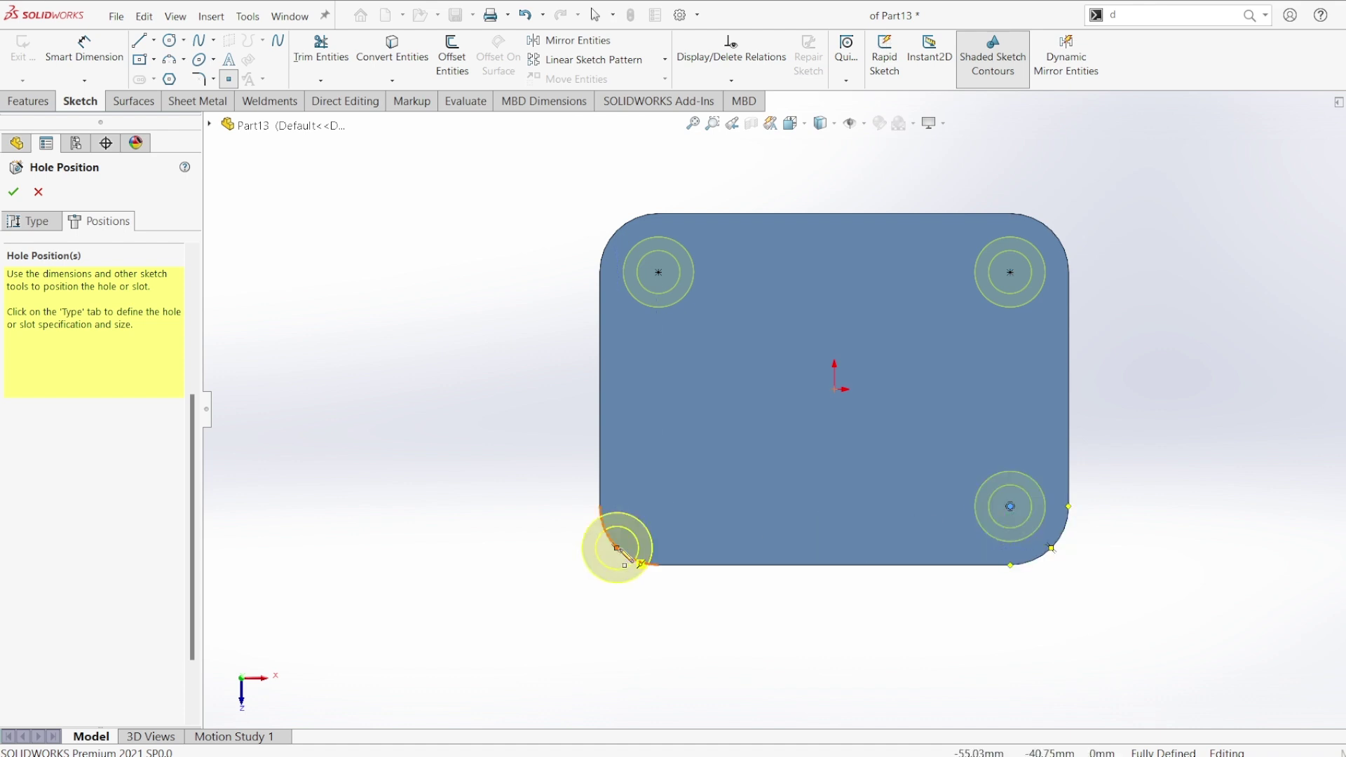
pyautogui.click(658, 506)
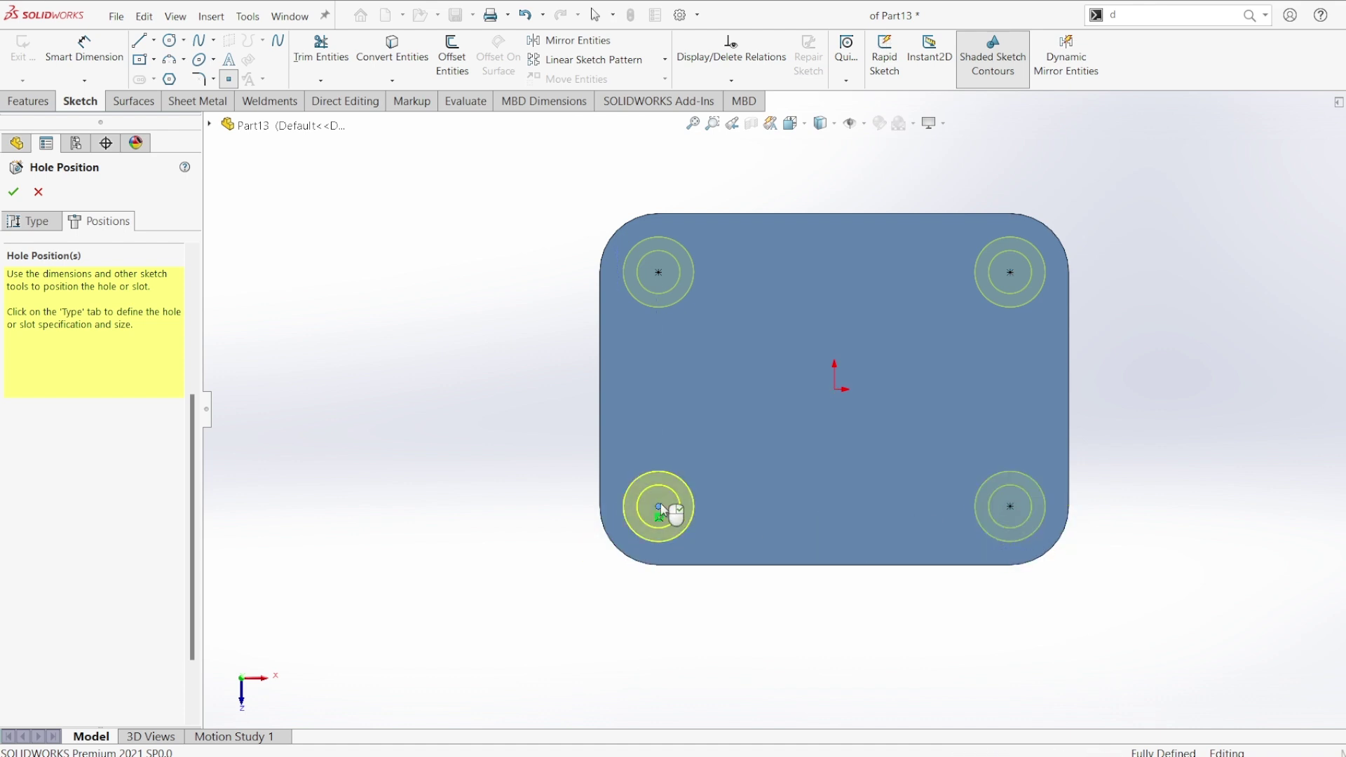
pyautogui.click(13, 191)
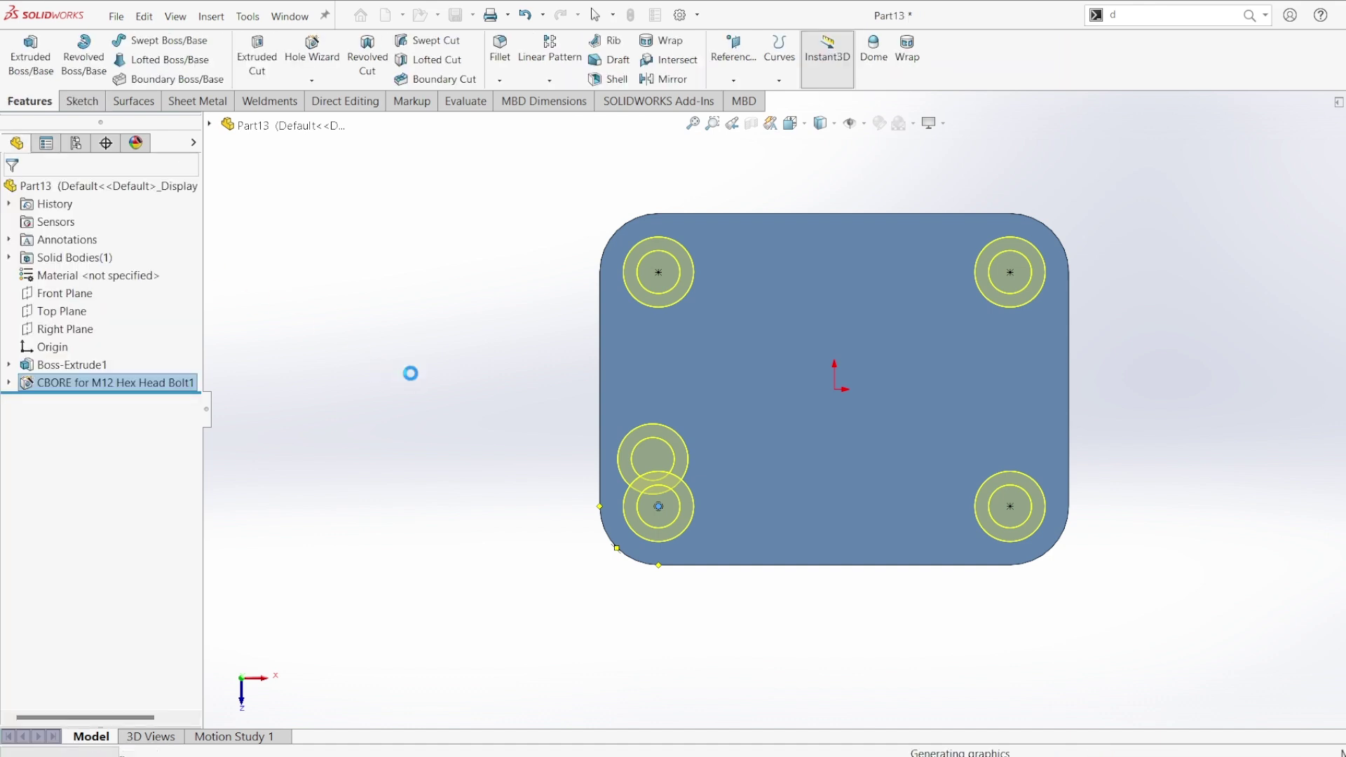
pyautogui.moveTo(460, 395); pyautogui.dragTo(438, 238, button='middle')
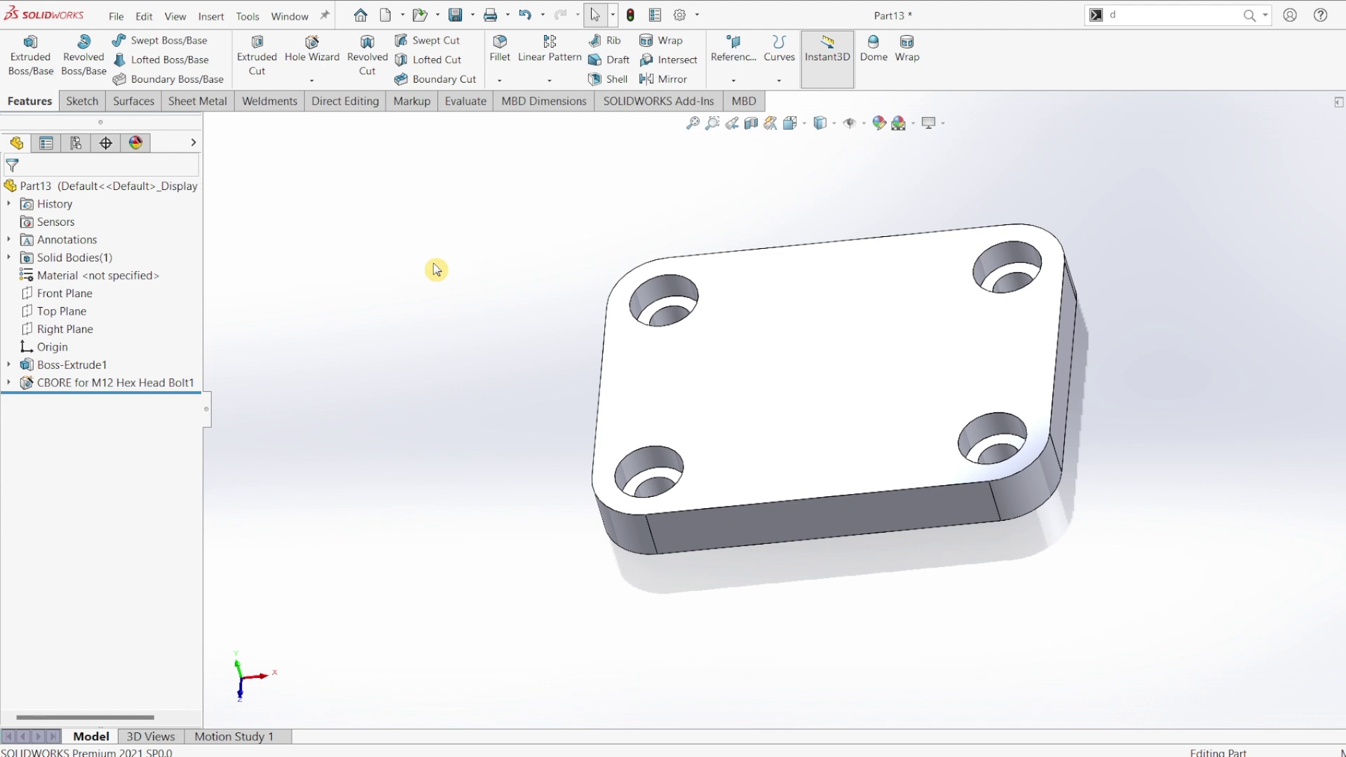
pyautogui.hotkey('ctrl', '7')
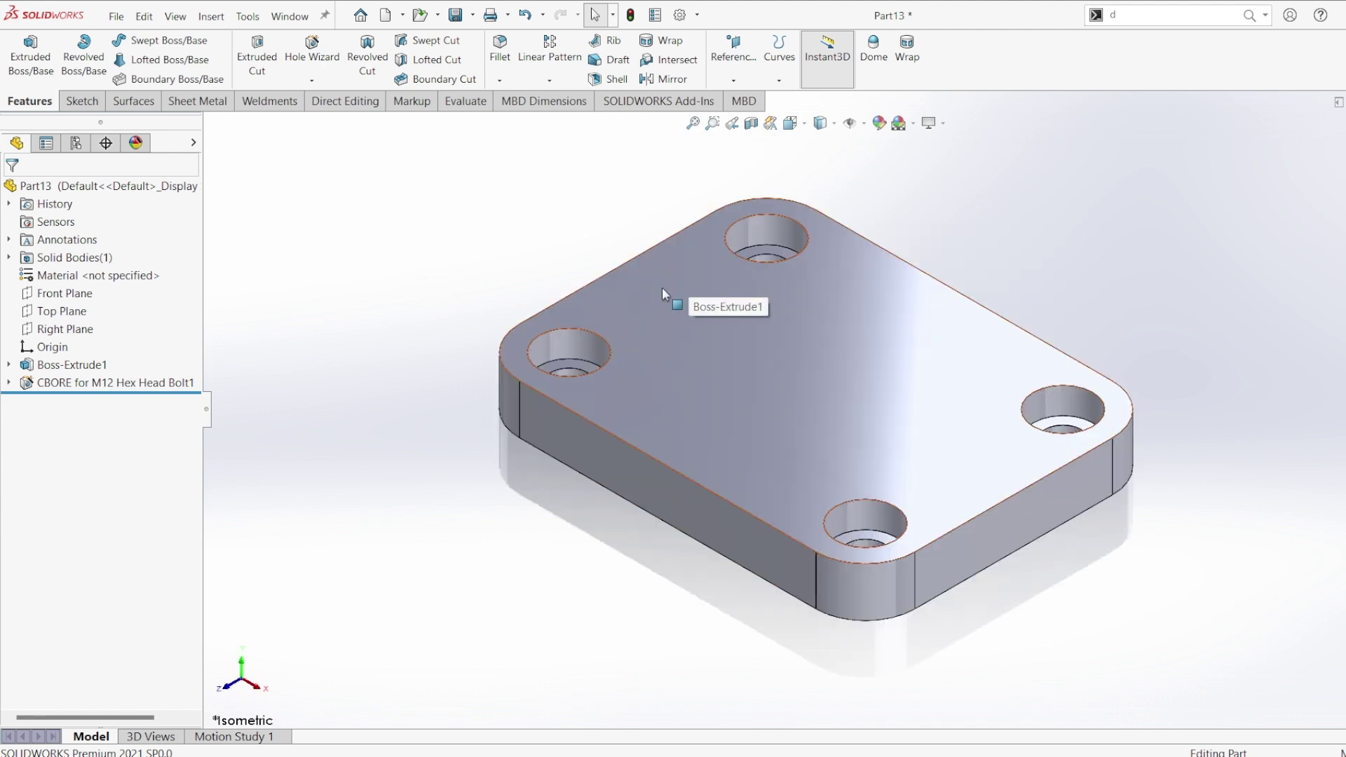
# Sketch two small circles on the plate's top face, one near each side edge.
pyautogui.click(752, 358)
pyautogui.click(81, 101)
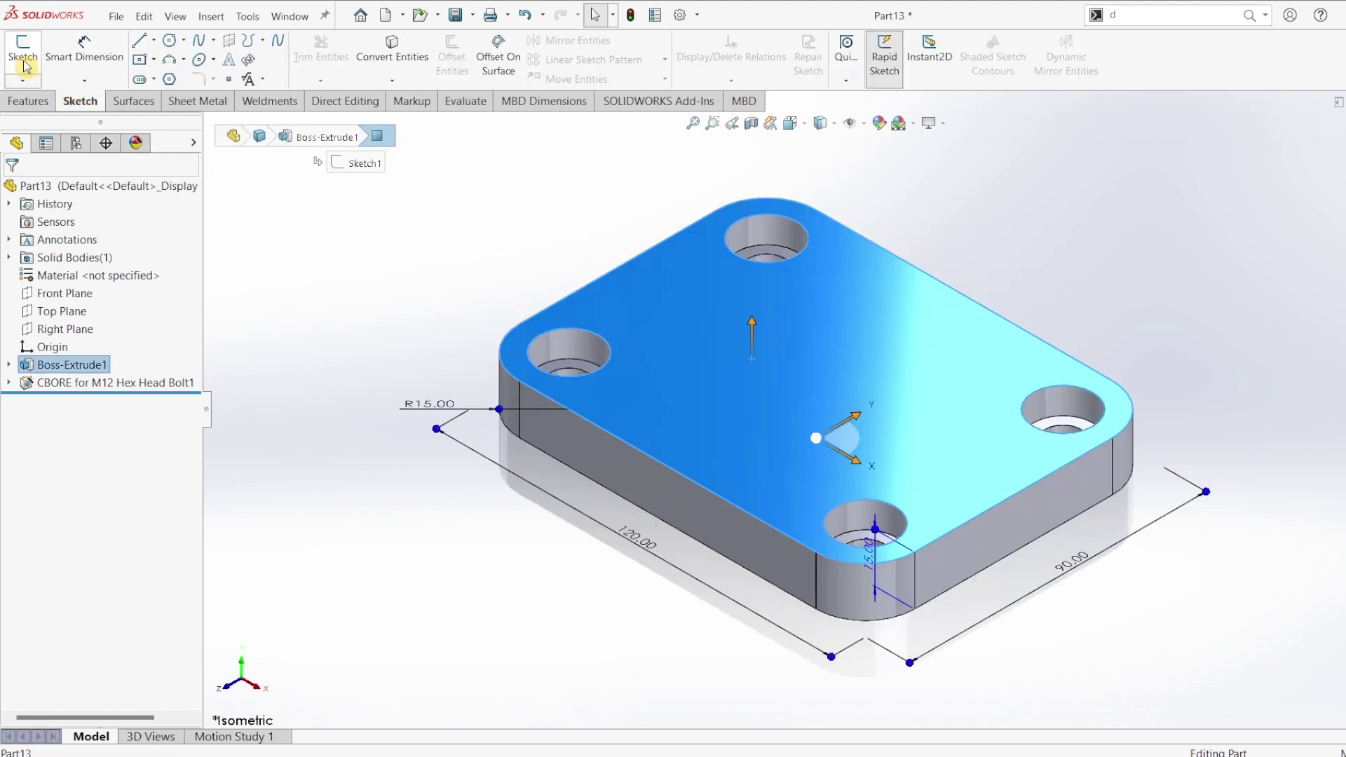
pyautogui.click(24, 63)
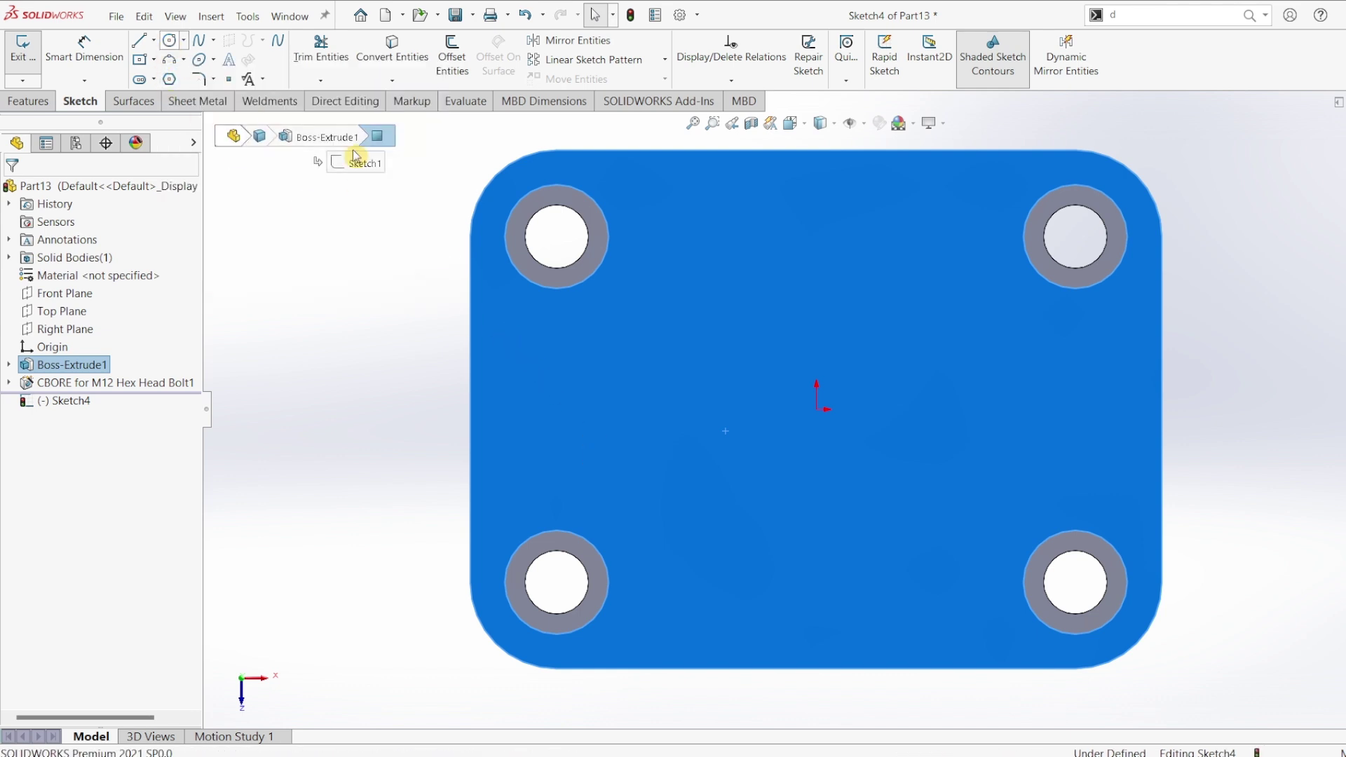
pyautogui.press('c')
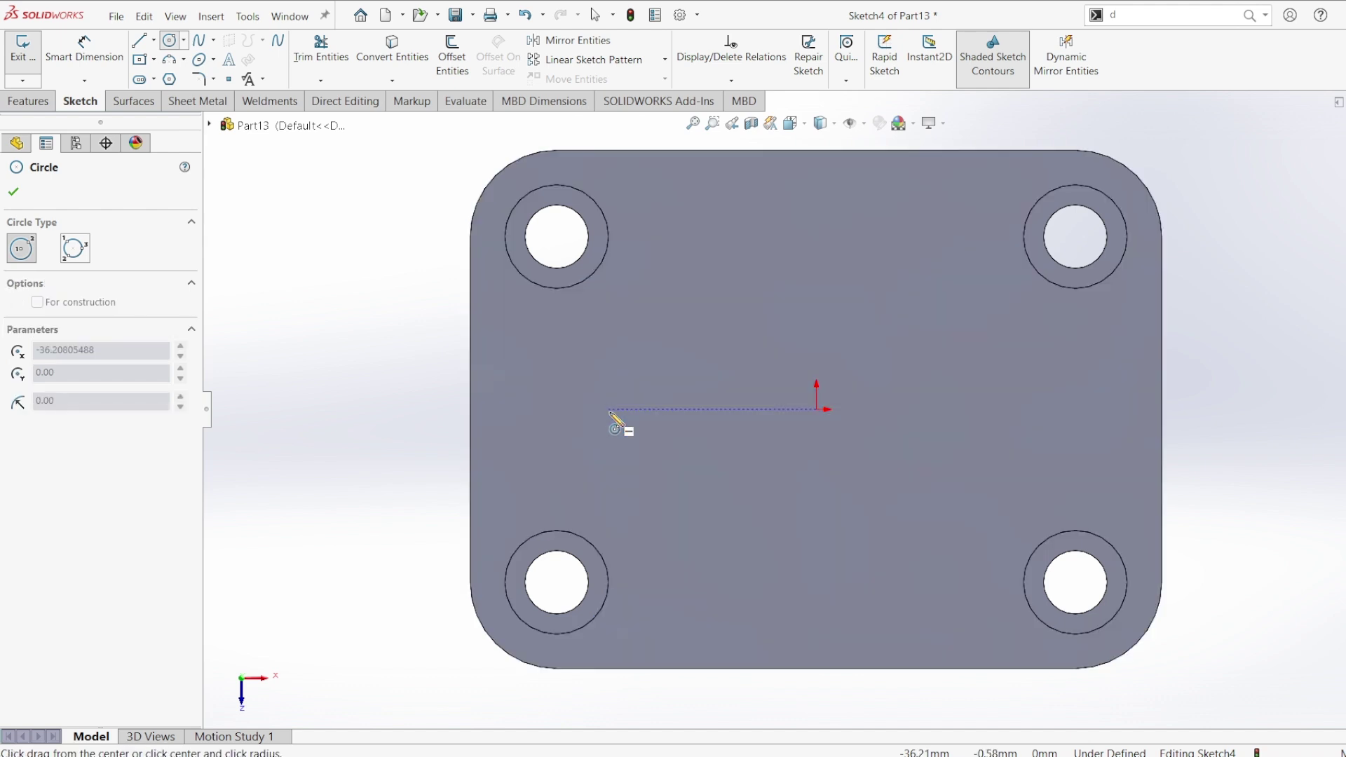
pyautogui.click(607, 409)
pyautogui.click(632, 432)
pyautogui.click(1028, 410)
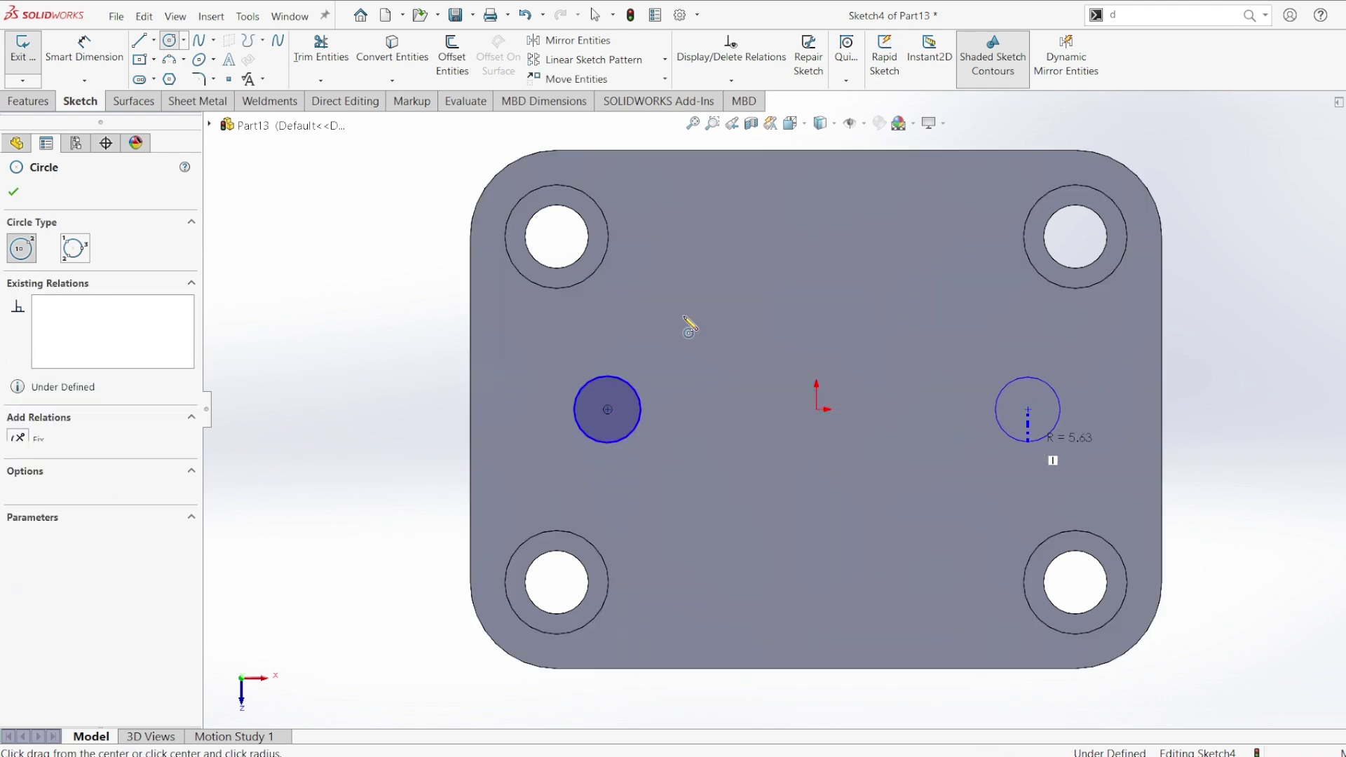
pyautogui.click(1051, 432)
# Dimension the left circle Ø10 and make both circles equal in size.
pyautogui.click(85, 49)
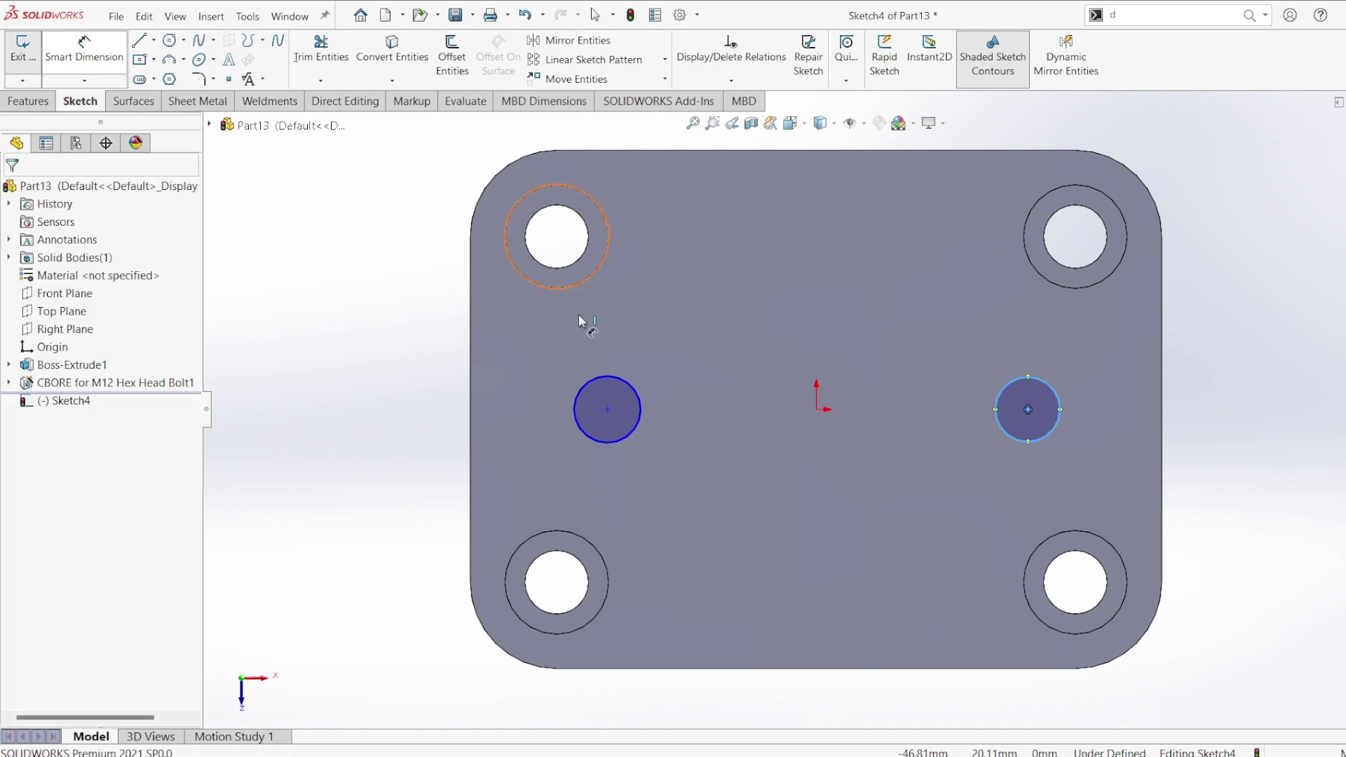
pyautogui.click(597, 377)
pyautogui.click(657, 315)
pyautogui.write('10')
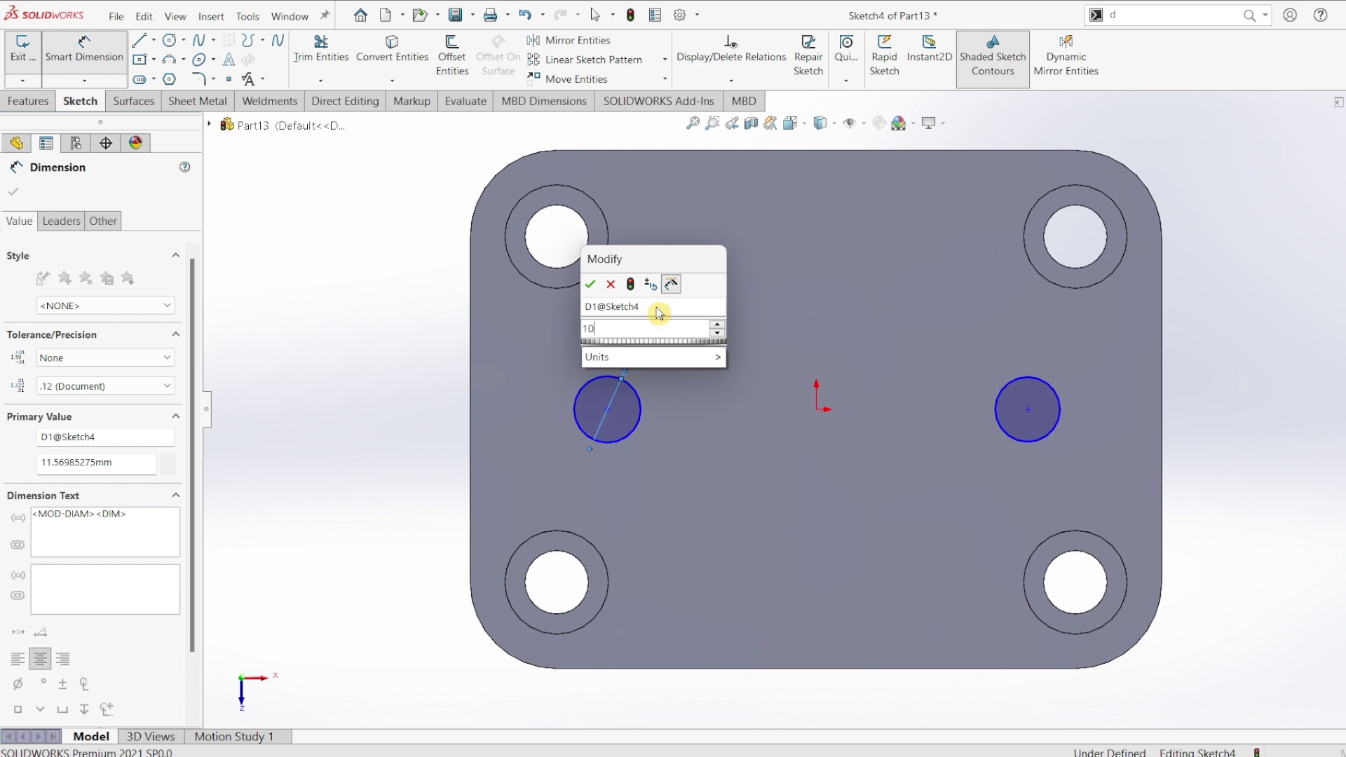
pyautogui.press('Return')
pyautogui.click(608, 375)
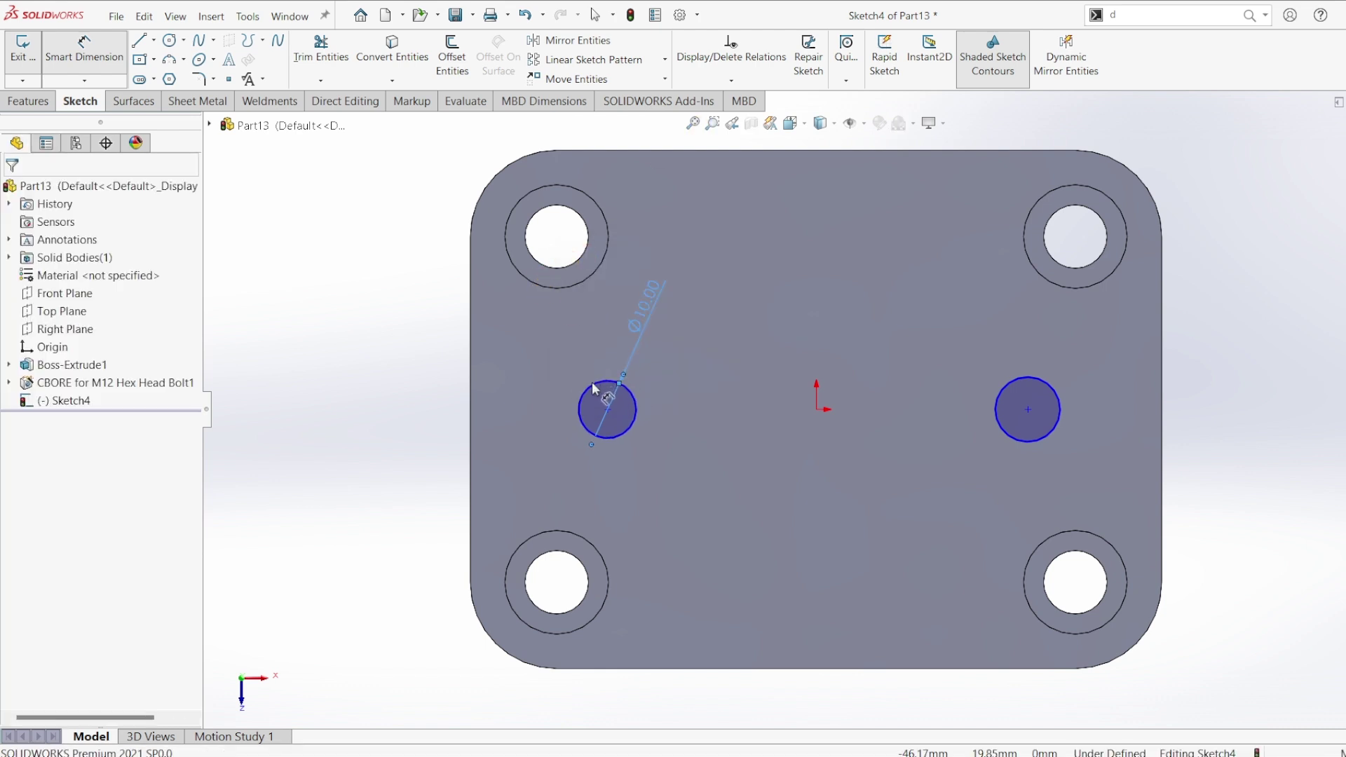
pyautogui.click(589, 387)
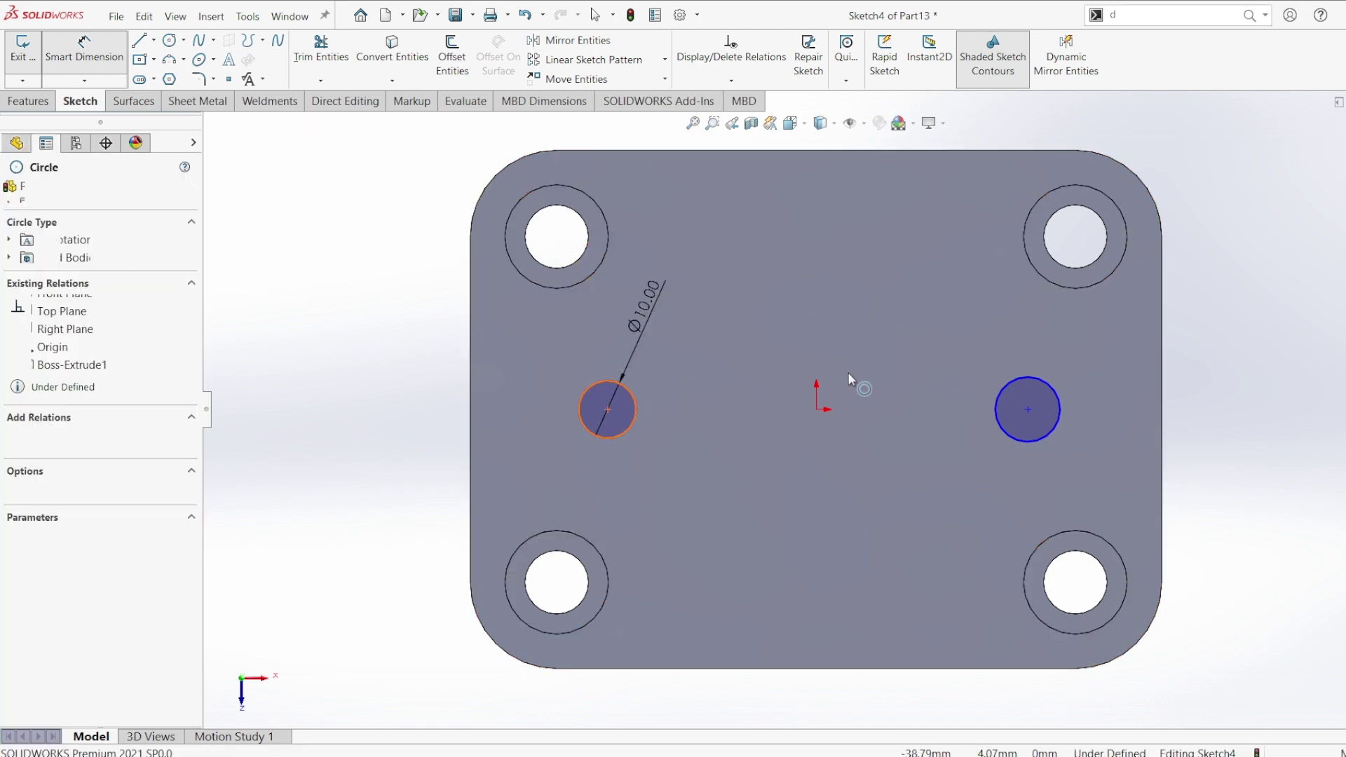
pyautogui.keyDown('ctrl'); pyautogui.click(1005, 384); pyautogui.keyUp('ctrl')
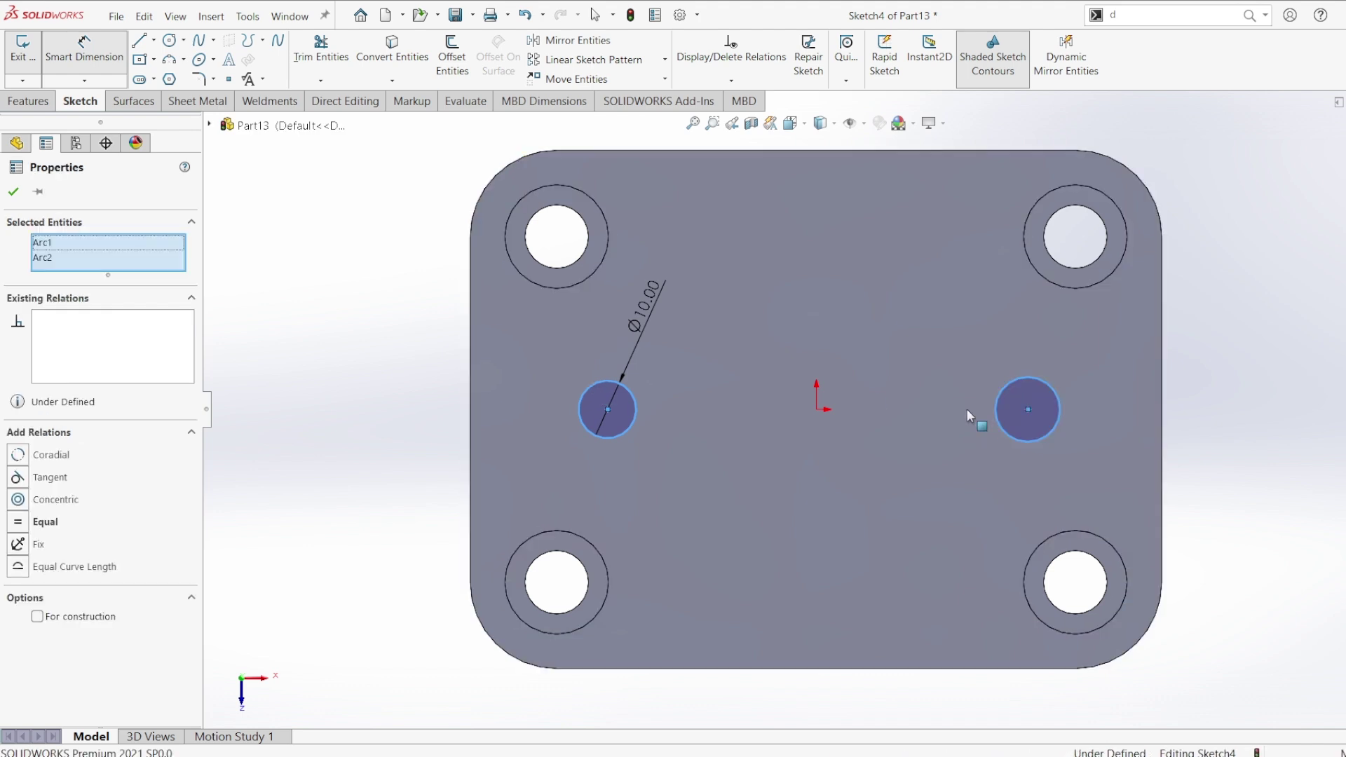
pyautogui.click(36, 523)
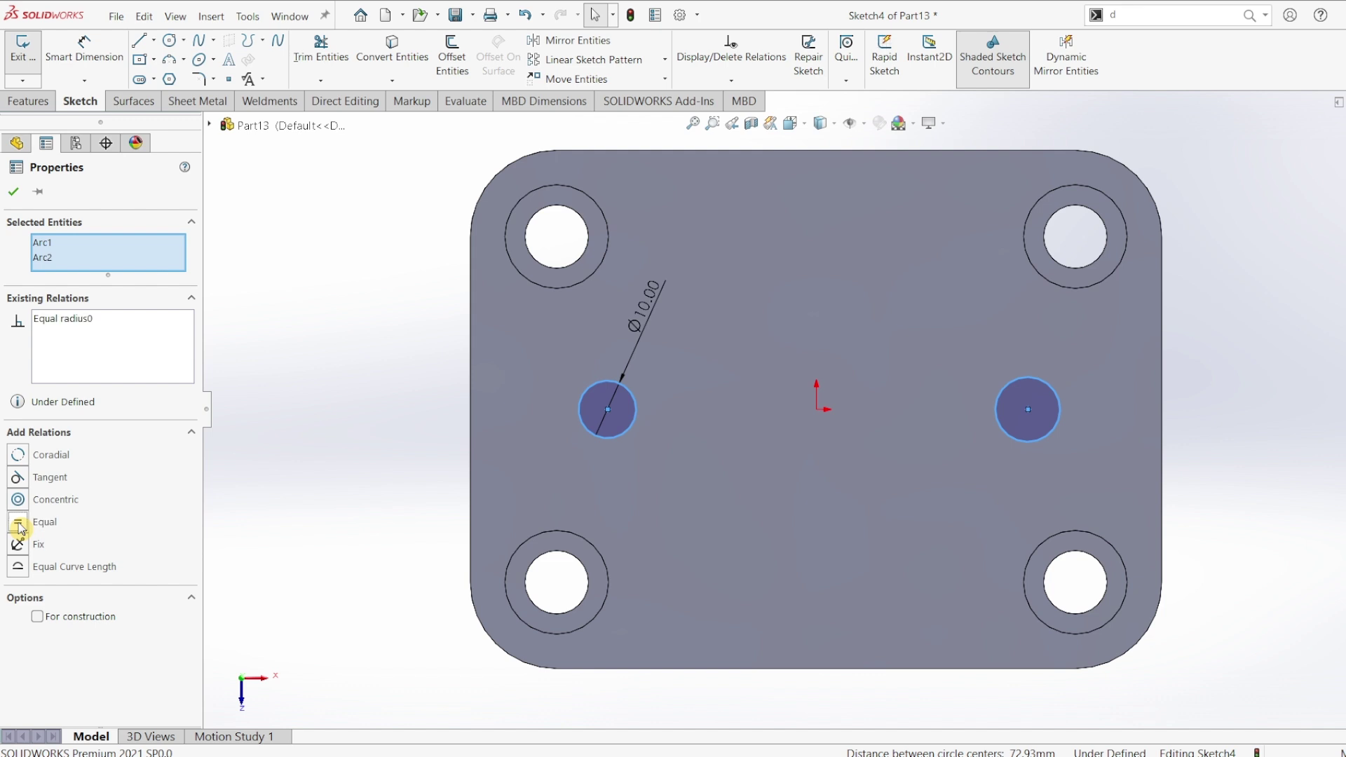
pyautogui.click(15, 198)
# Dimension each circle centre 15 mm from its nearest side edge of the plate.
pyautogui.click(102, 53)
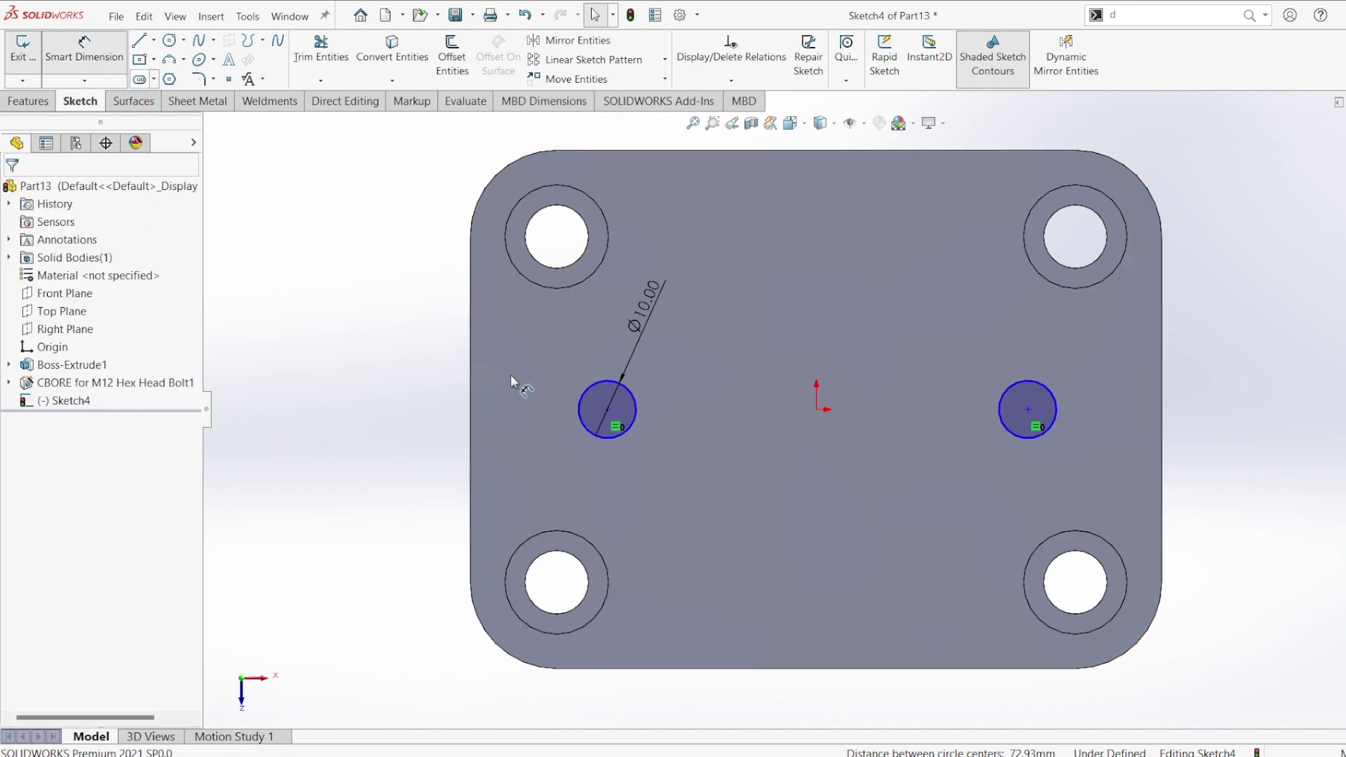
pyautogui.click(470, 414)
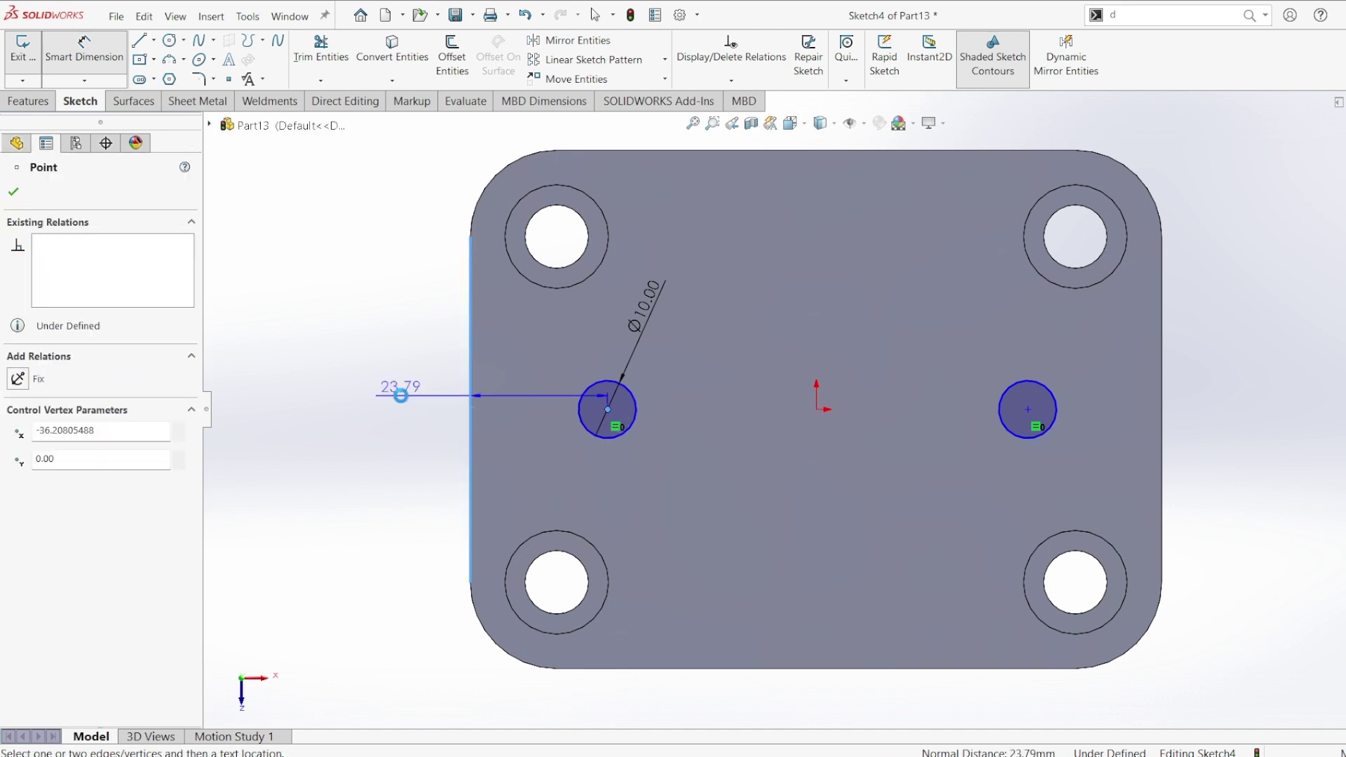
pyautogui.click(401, 396)
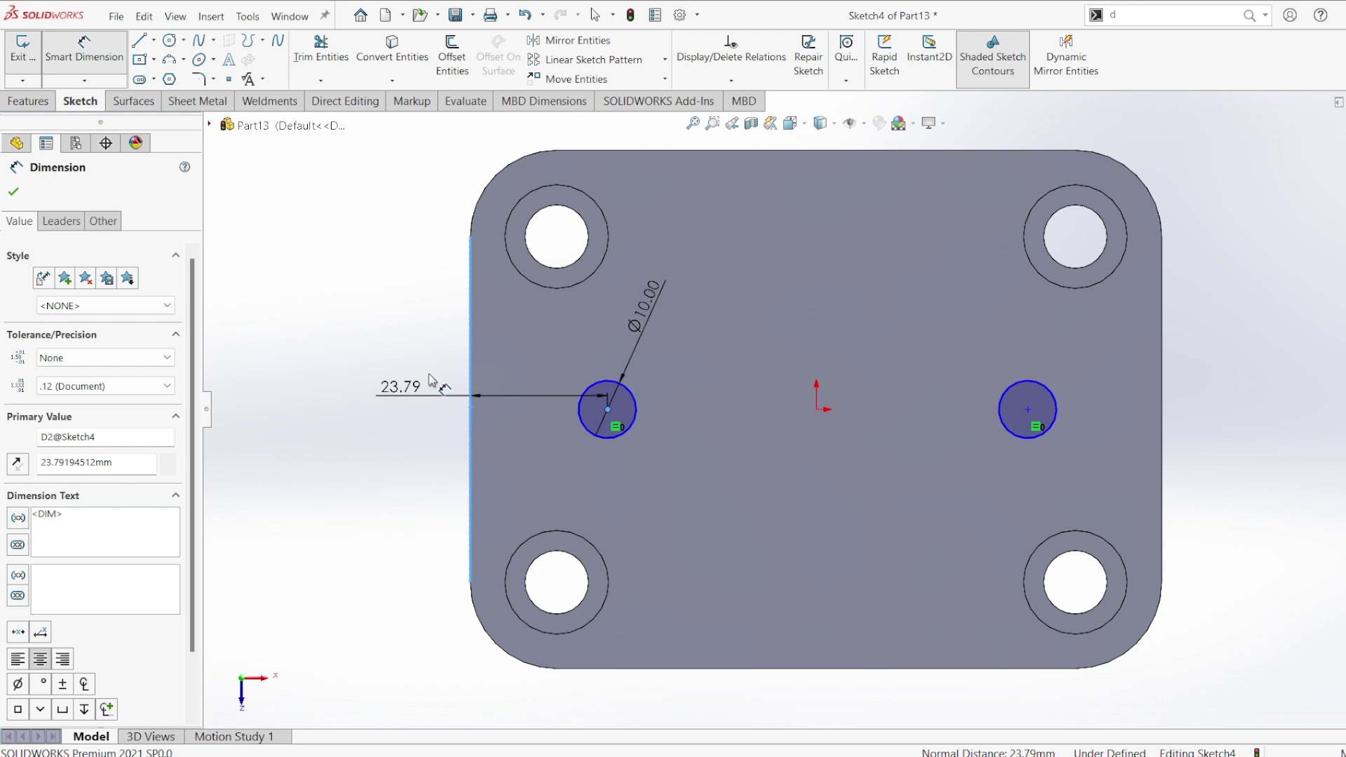
pyautogui.write('15')
pyautogui.press('Return')
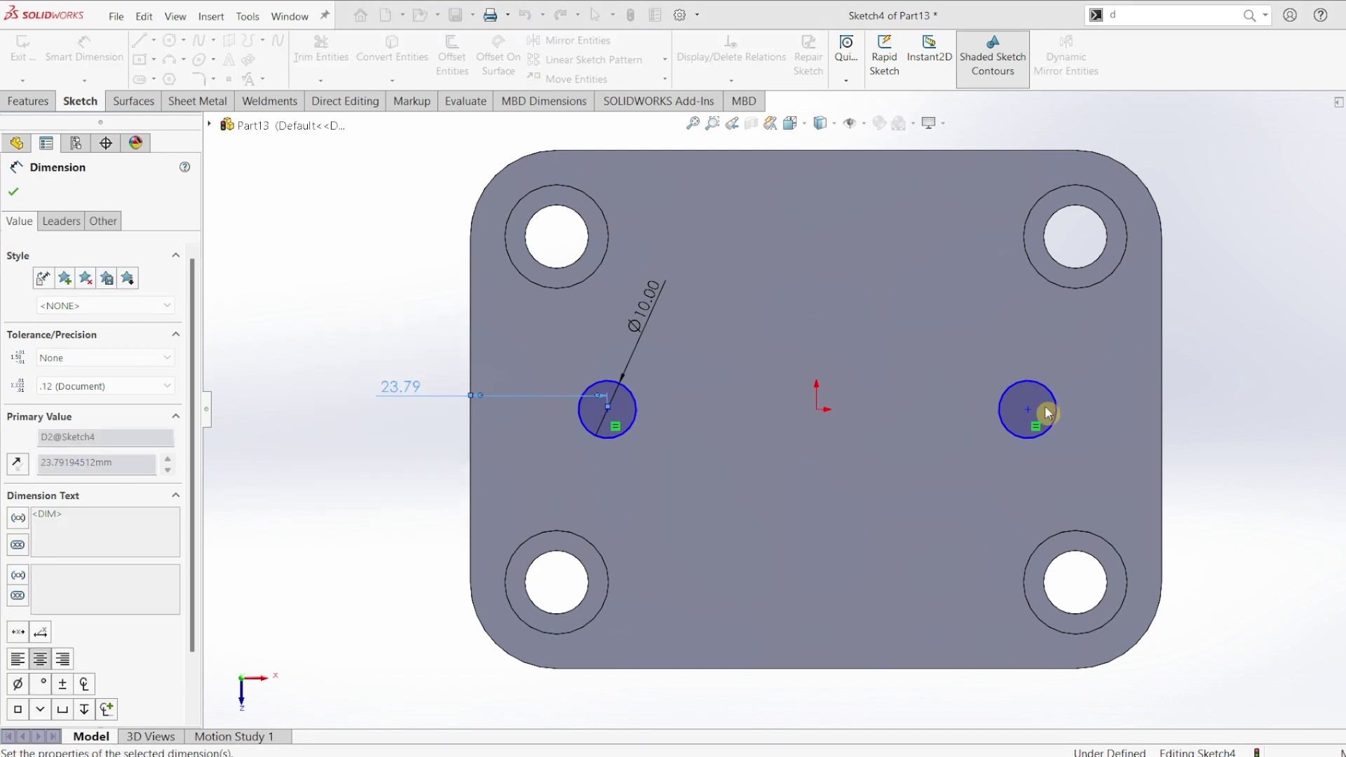
pyautogui.click(1029, 410)
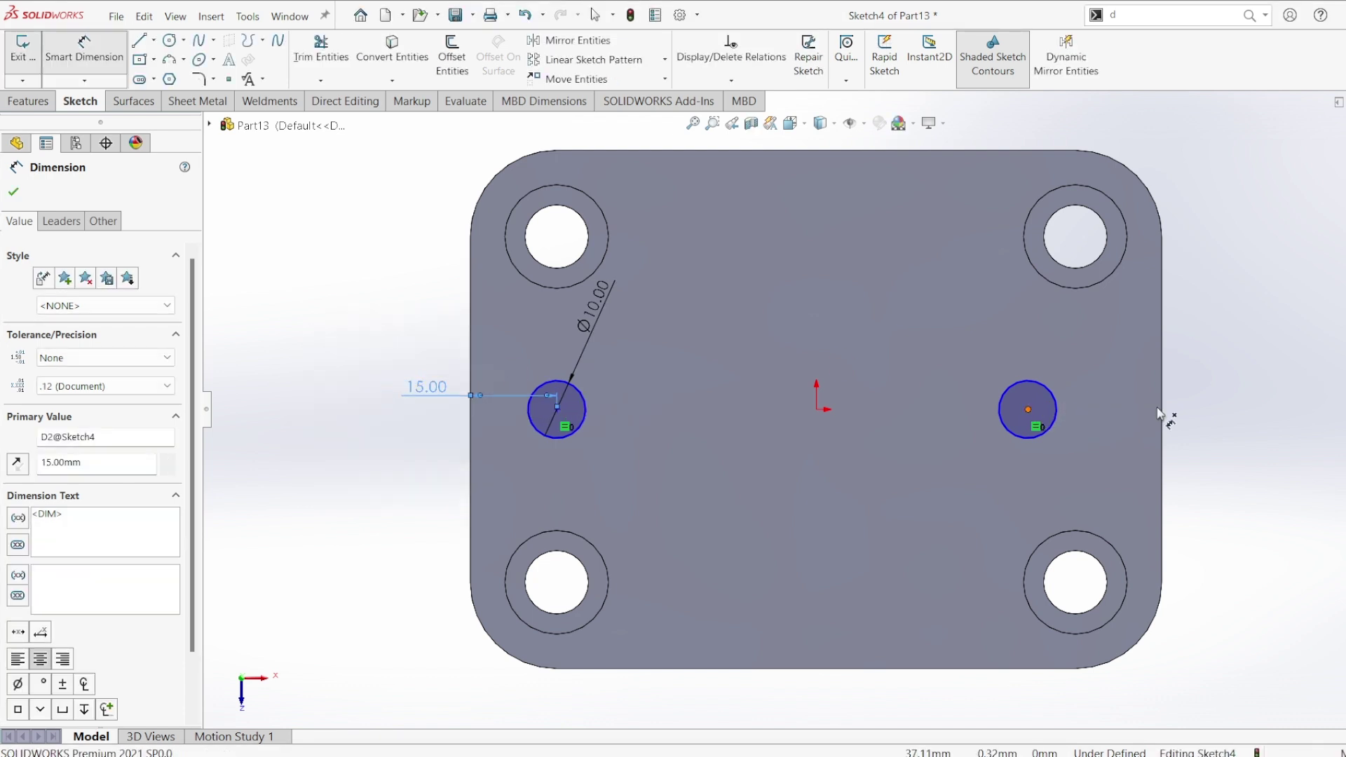
pyautogui.click(1164, 413)
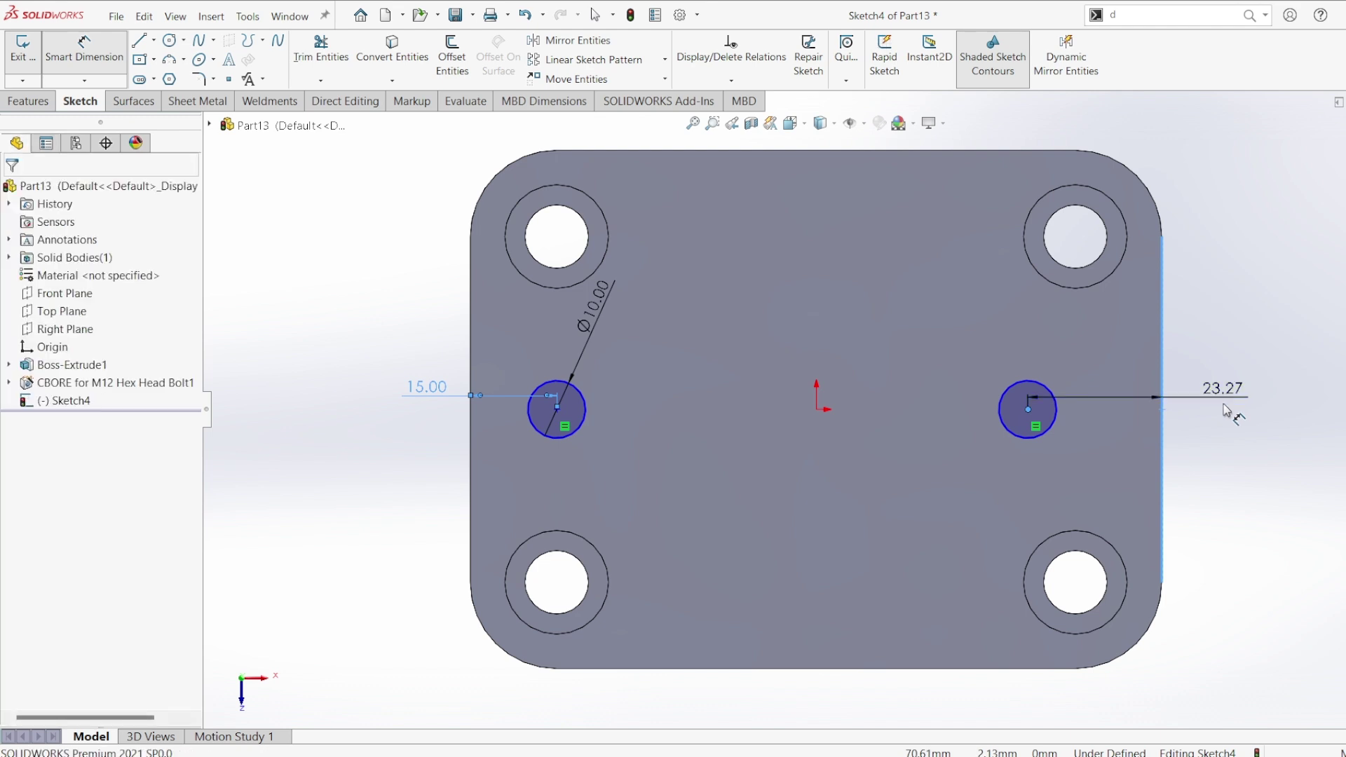
pyautogui.click(1227, 410)
pyautogui.write('15')
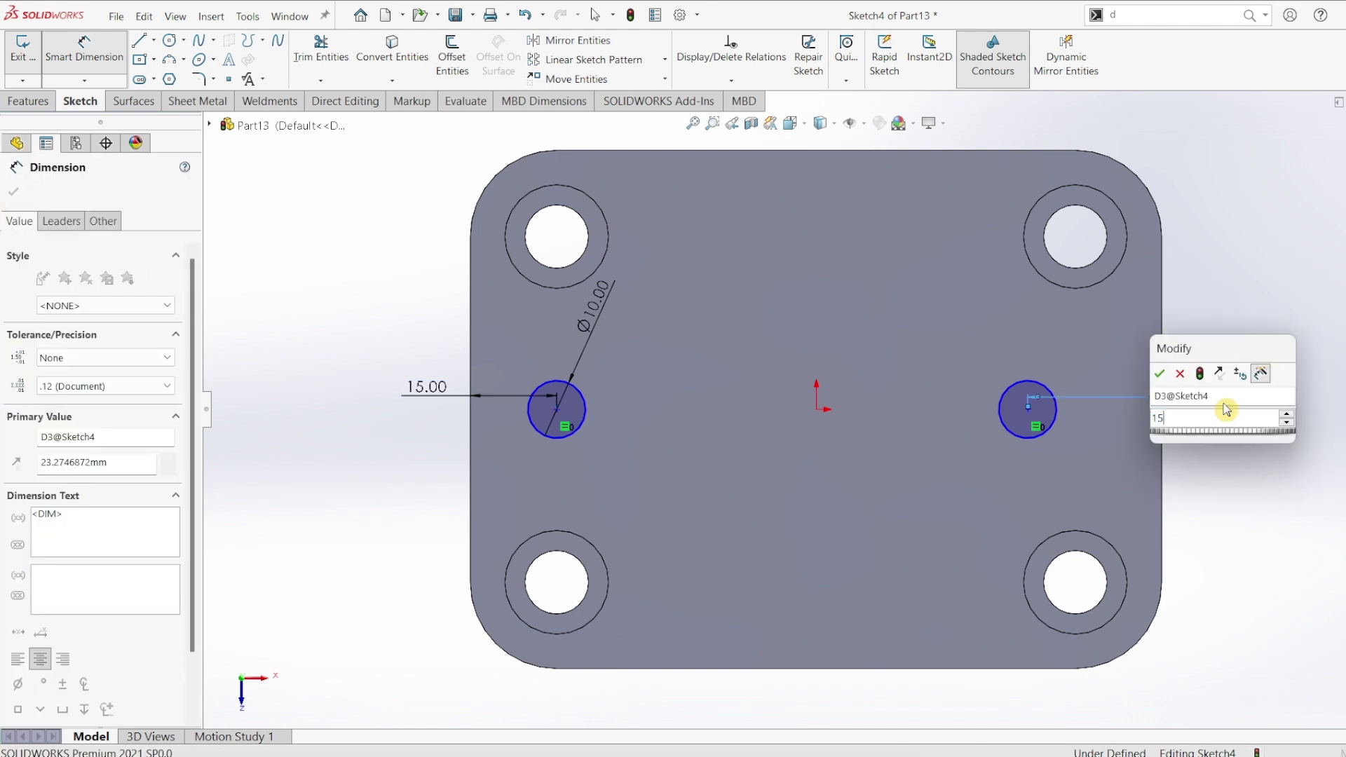
pyautogui.press('Return')
pyautogui.press('Escape')
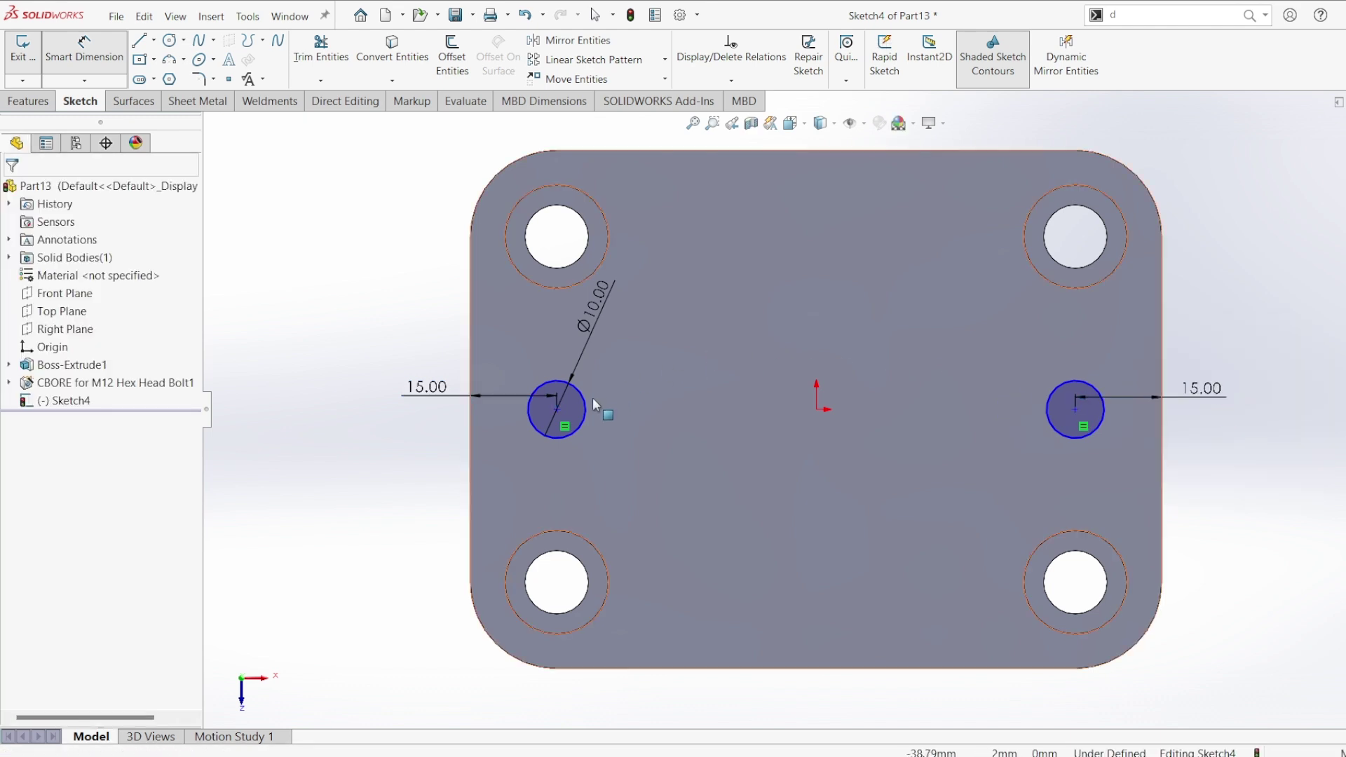
# Add a Horizontal relation between the origin and both hole centres.
pyautogui.click(558, 409)
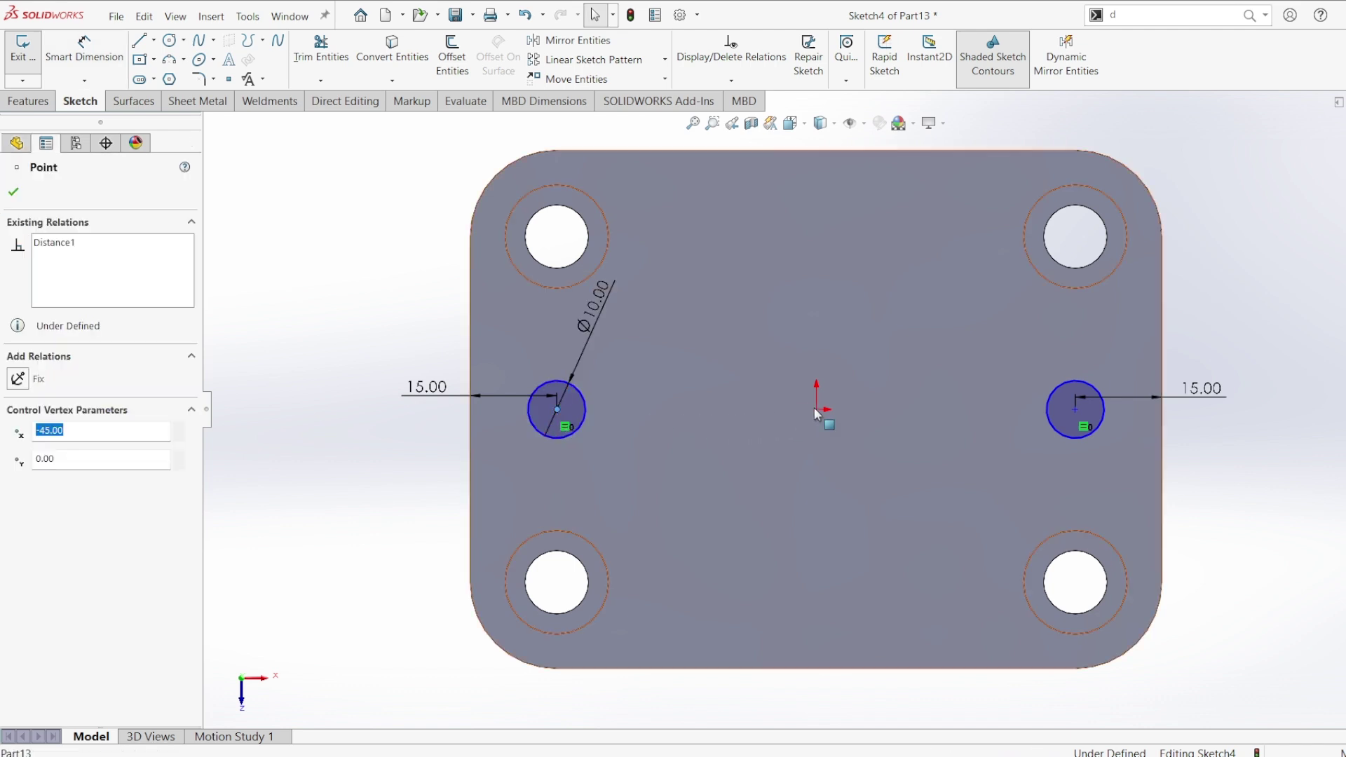
pyautogui.press('Escape')
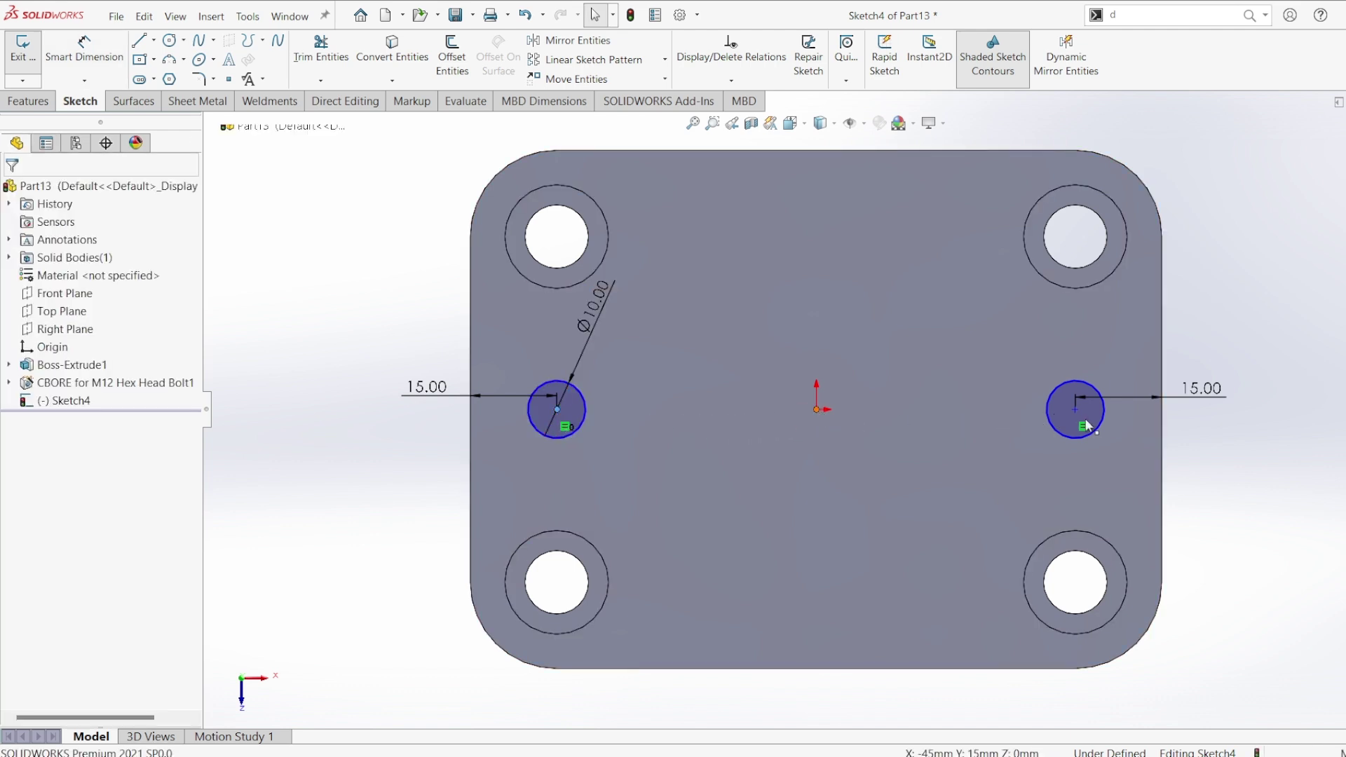
pyautogui.keyDown('ctrl'); pyautogui.click(1076, 409); pyautogui.keyUp('ctrl')
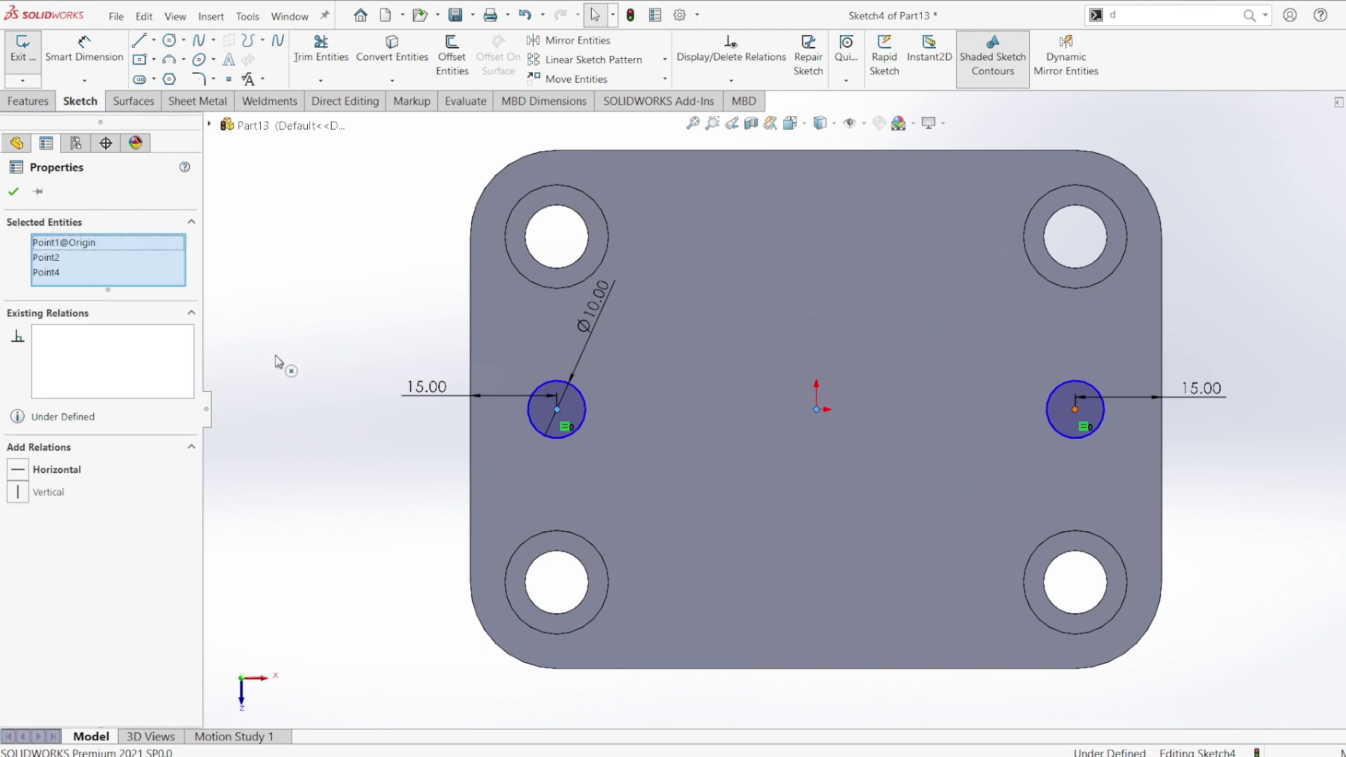
pyautogui.click(25, 471)
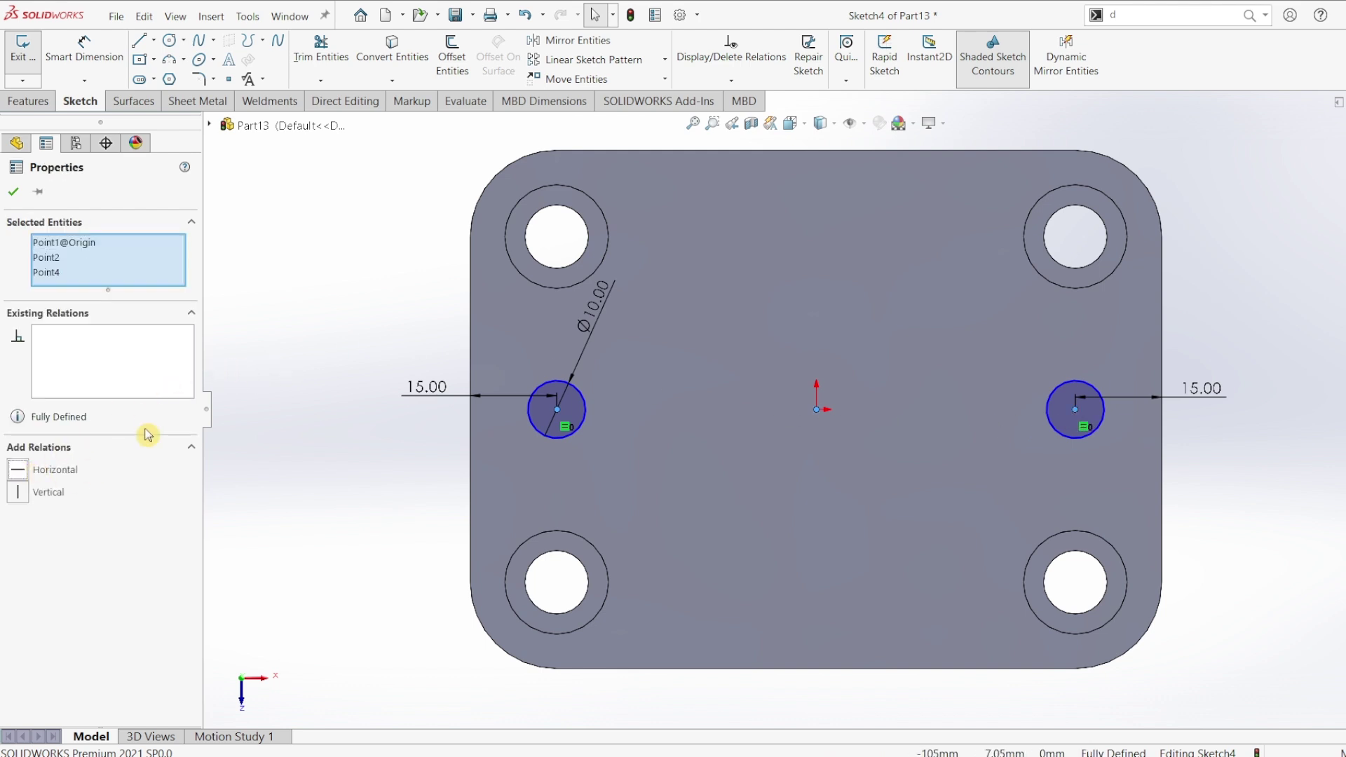
pyautogui.click(27, 193)
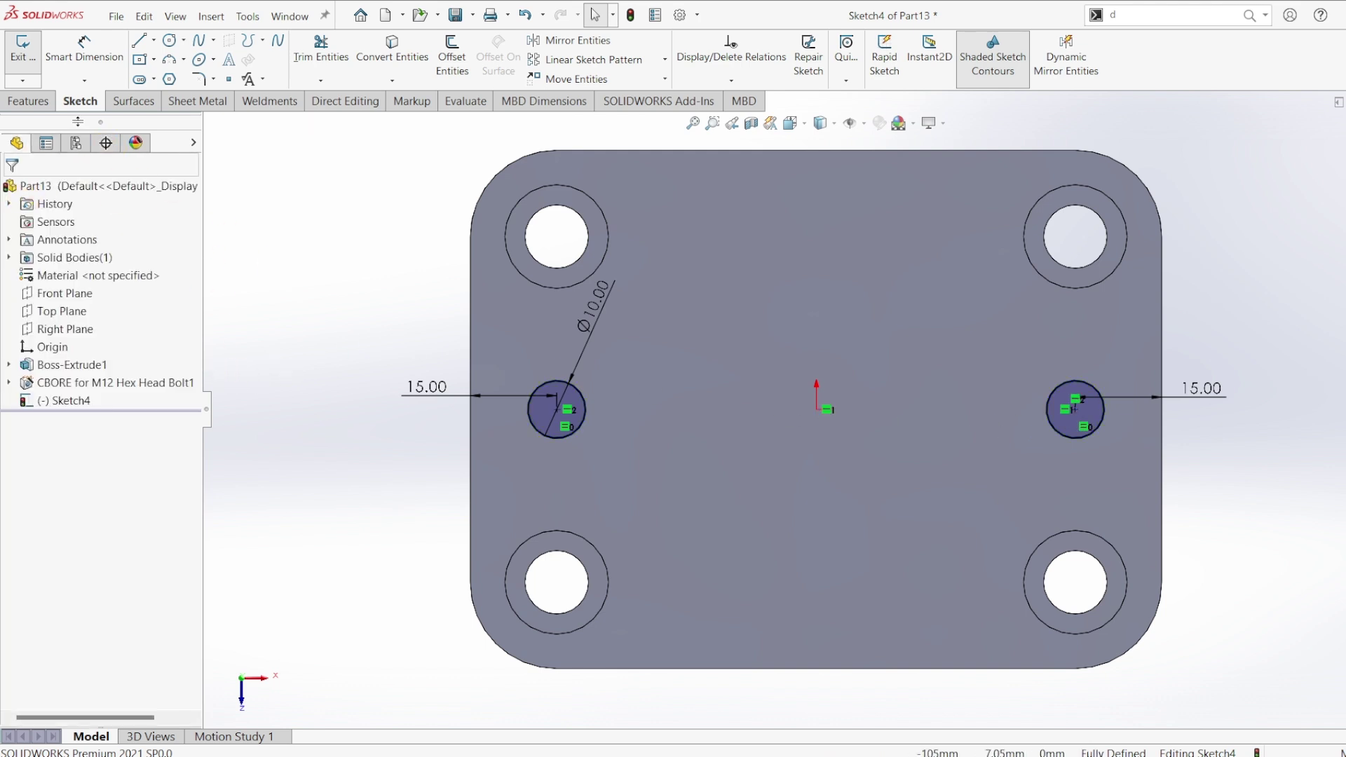
pyautogui.click(28, 101)
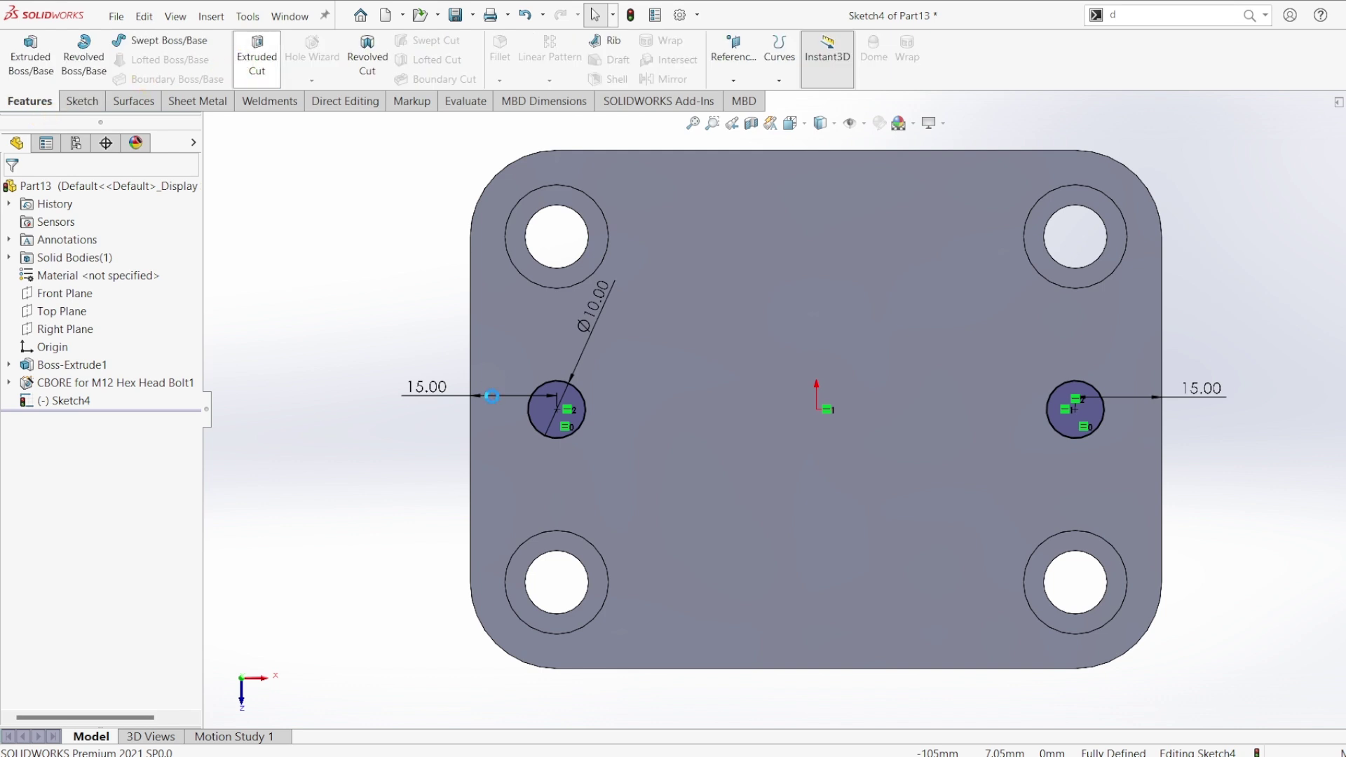
# Cut the two Ø10 circles Through All the plate as Cut-Extrude1, viewed in isometric.
pyautogui.hotkey('ctrl', '7')
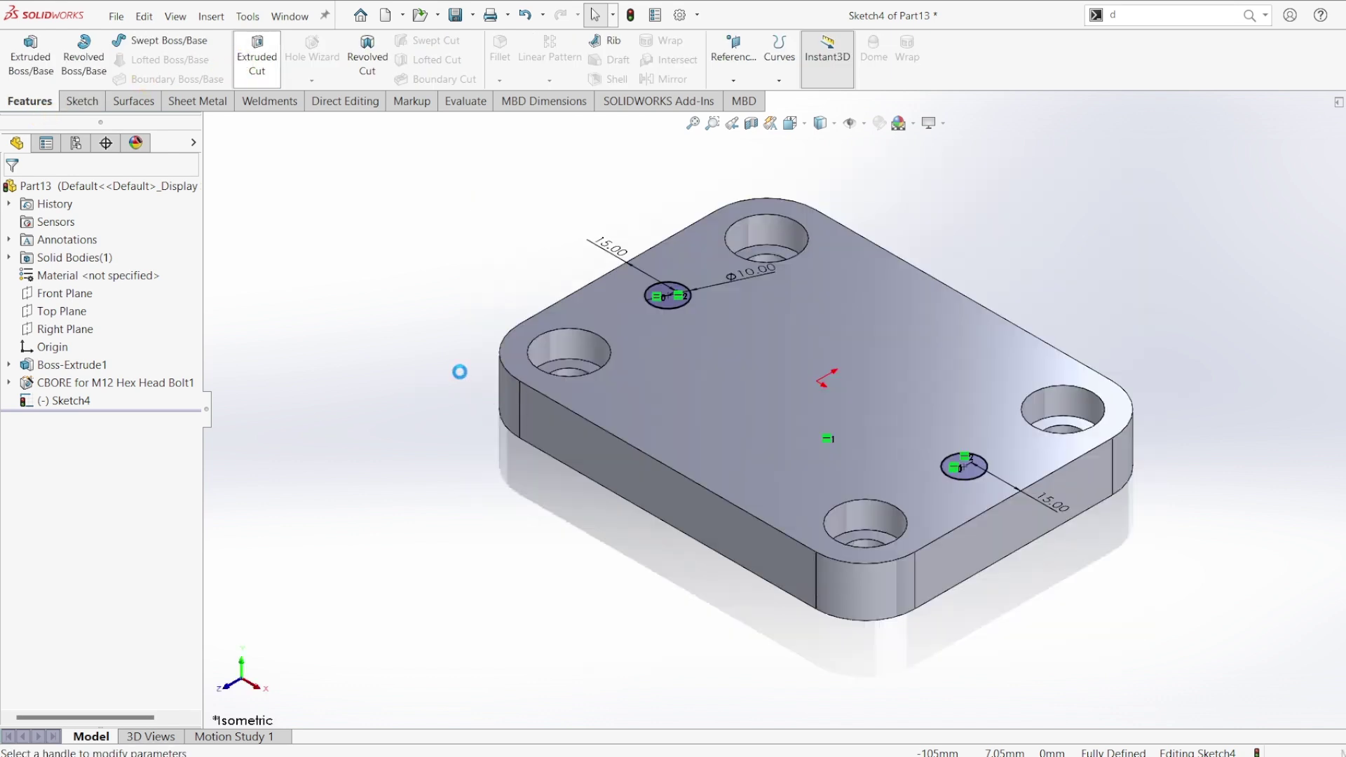
pyautogui.click(56, 295)
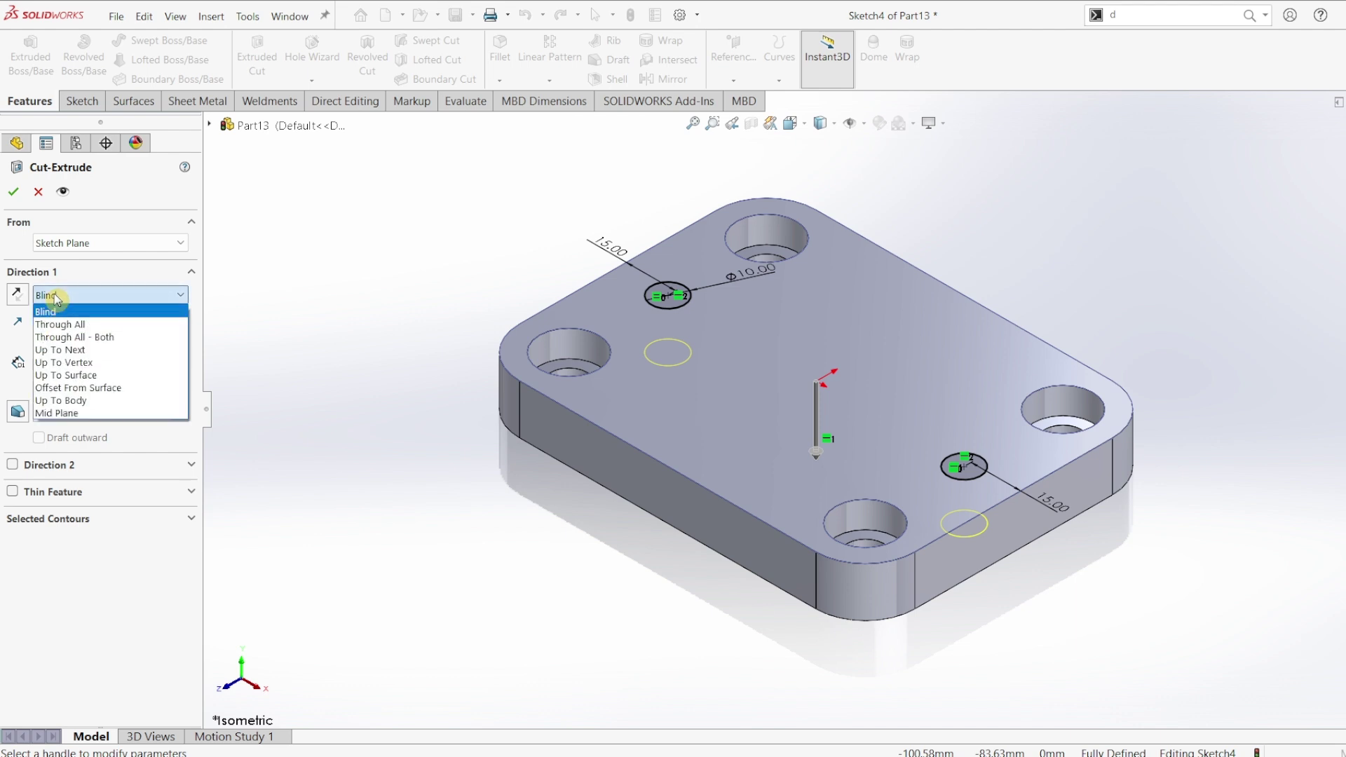
pyautogui.click(60, 324)
pyautogui.click(14, 191)
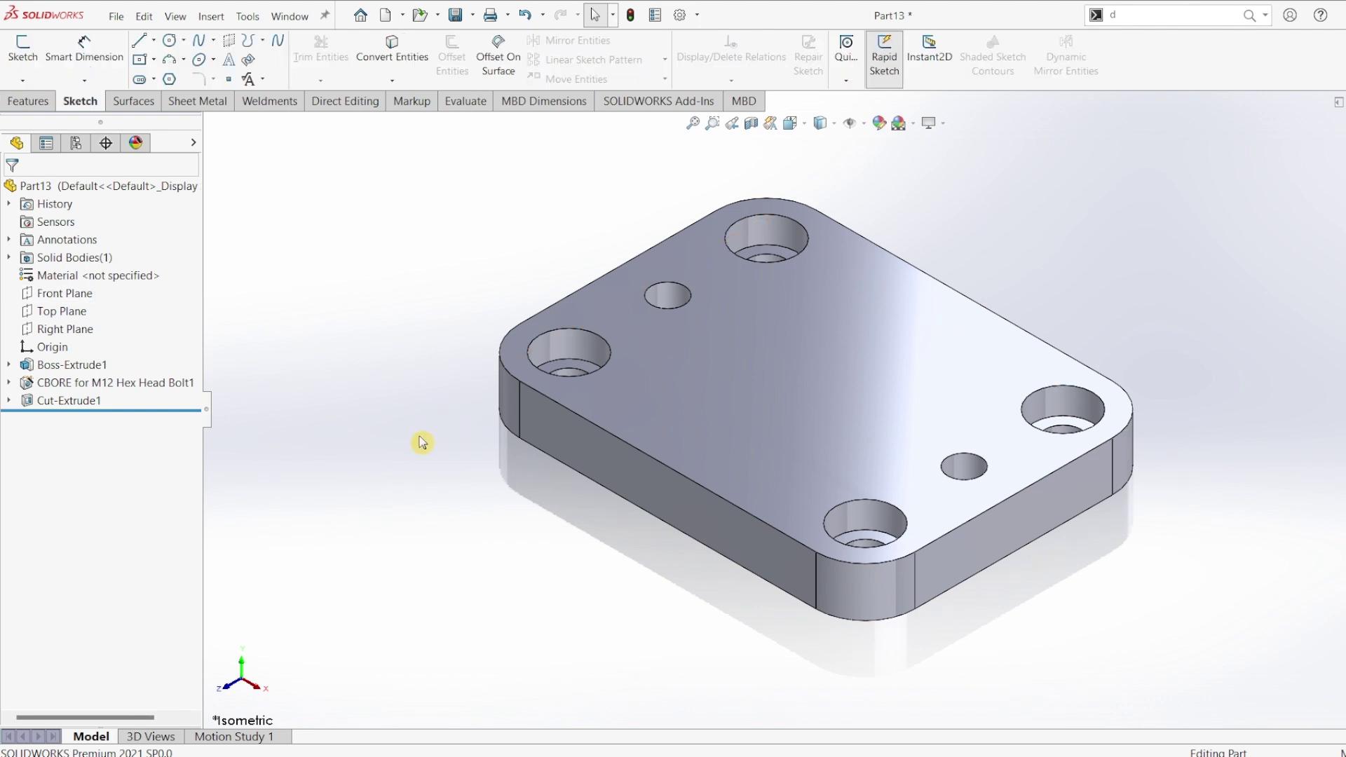
# Sketch a 90° three-point arc on the Right Plane rising from the plate's top edge.
pyautogui.click(63, 328)
pyautogui.click(119, 300)
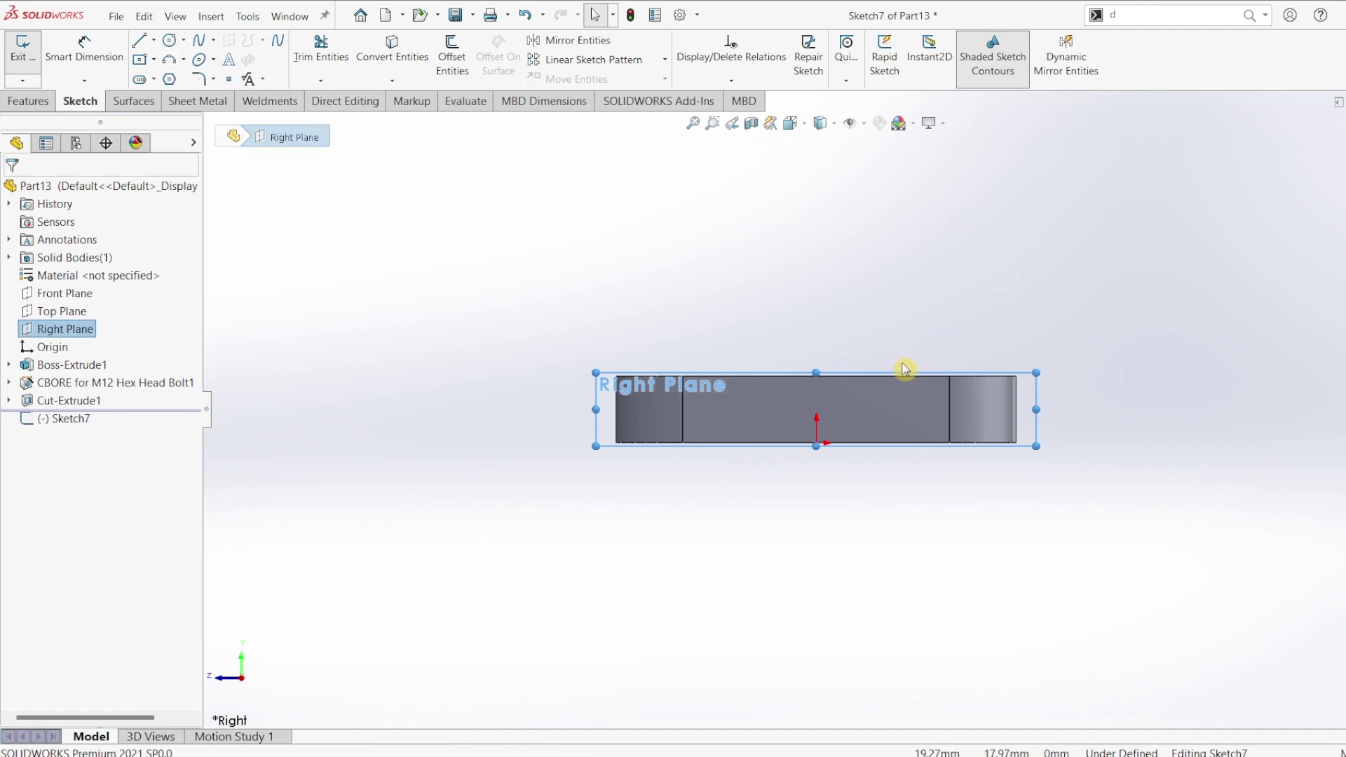
pyautogui.click(183, 61)
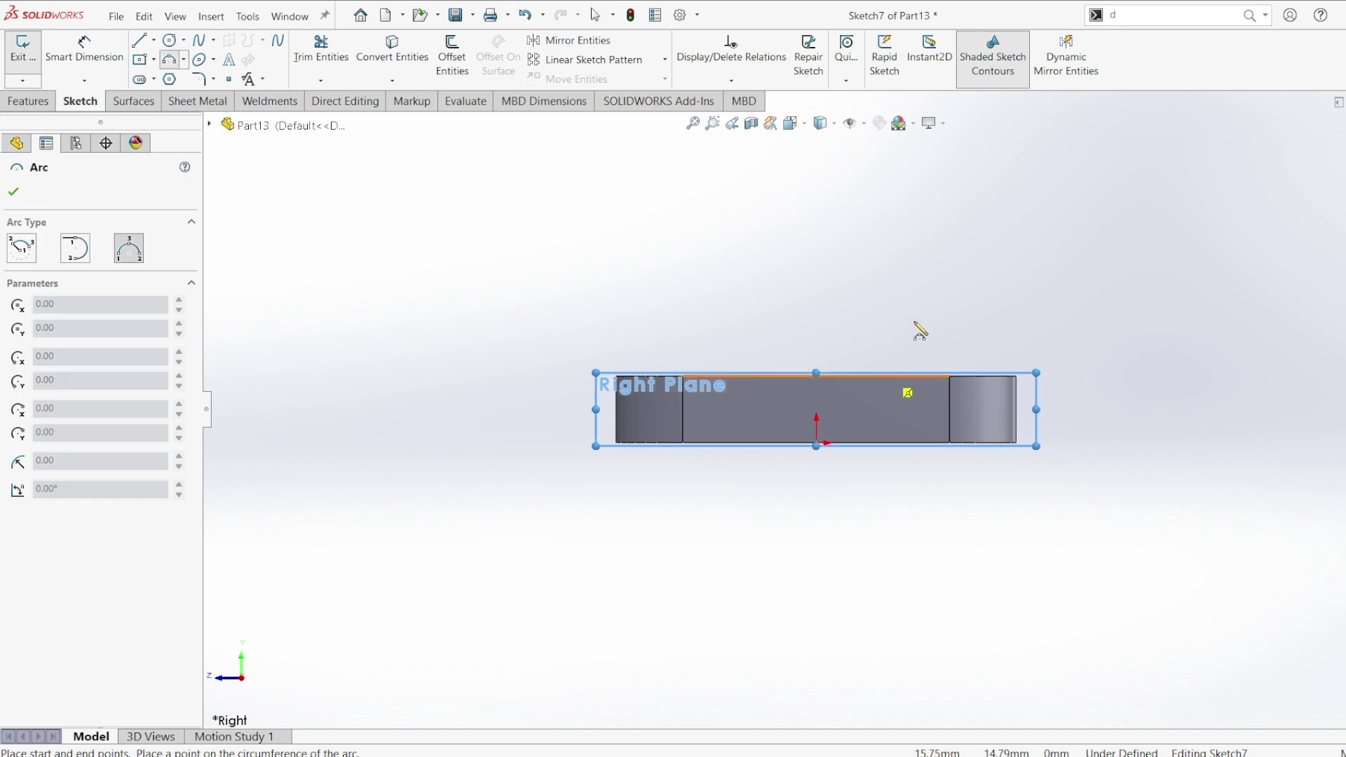
pyautogui.click(887, 376)
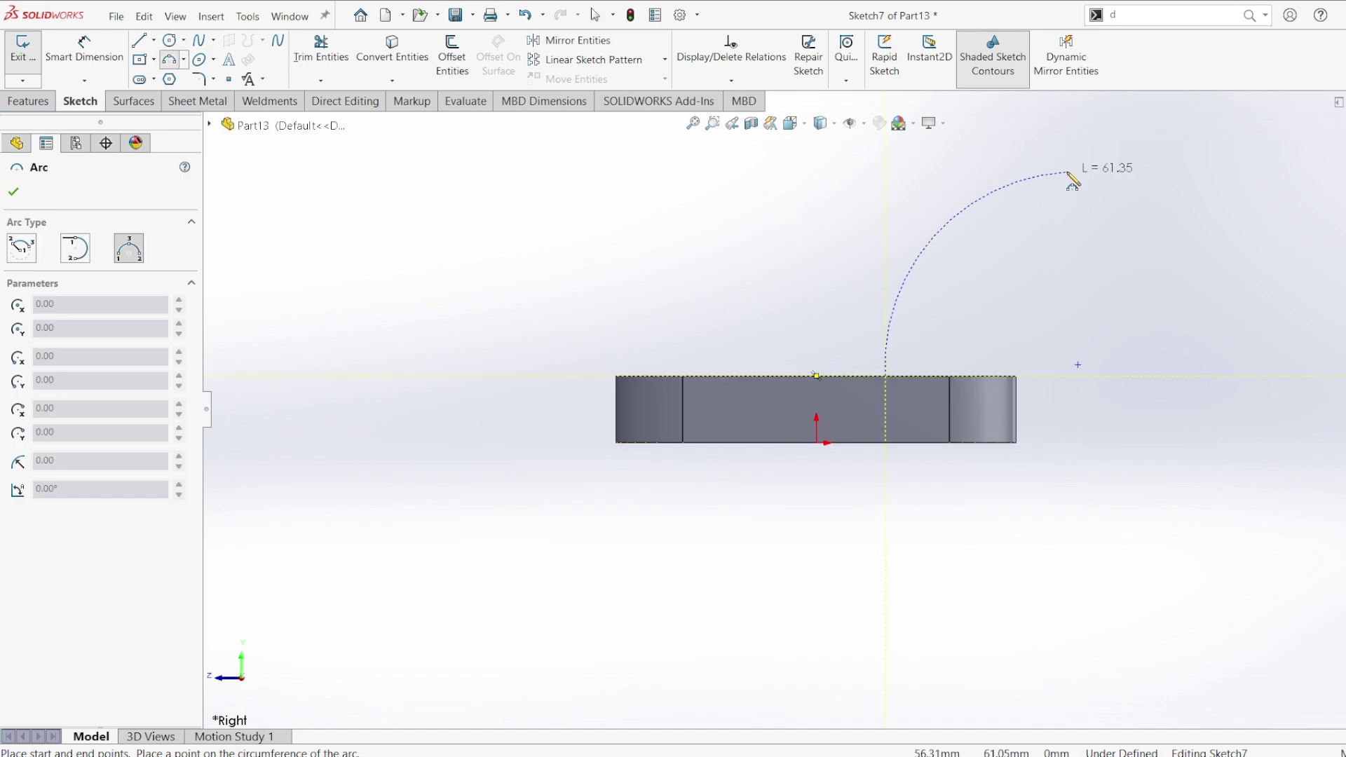
pyautogui.click(1069, 173)
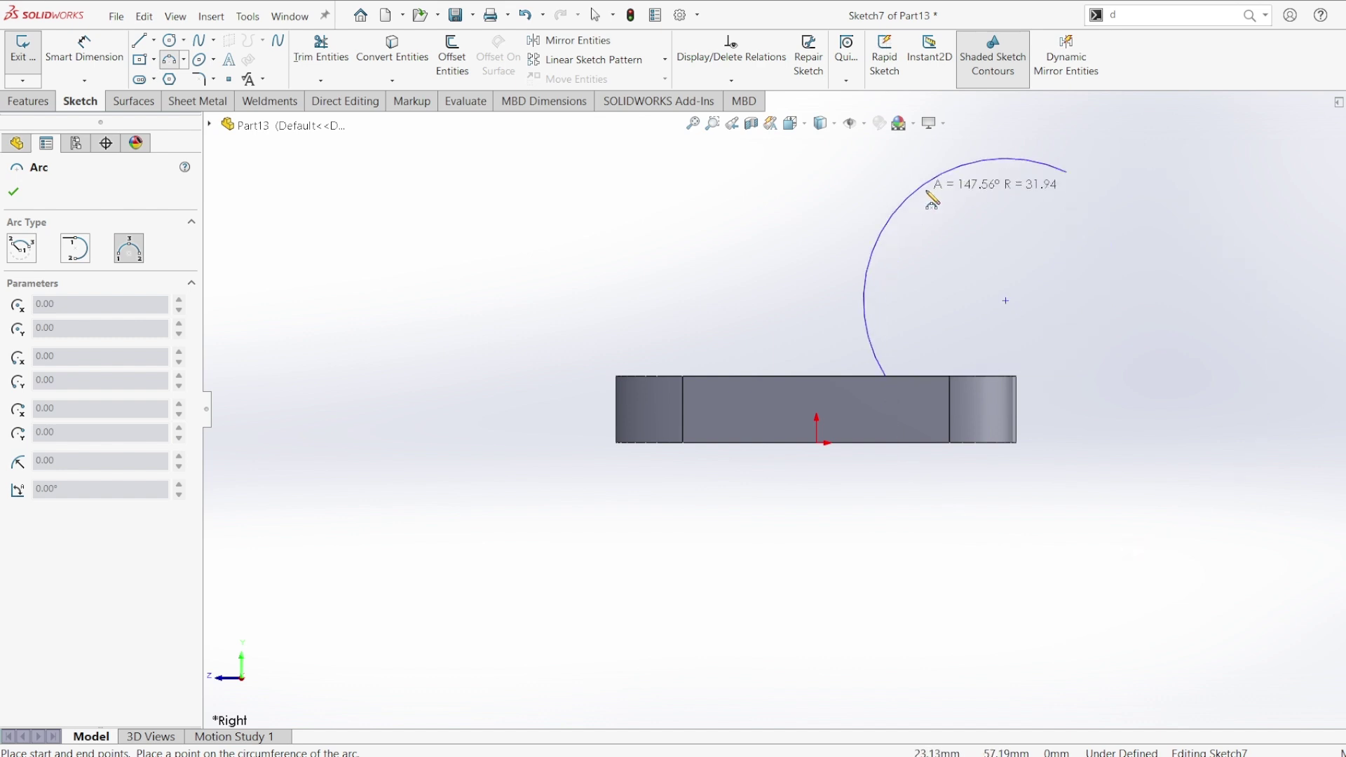
pyautogui.click(970, 226)
pyautogui.press('Escape')
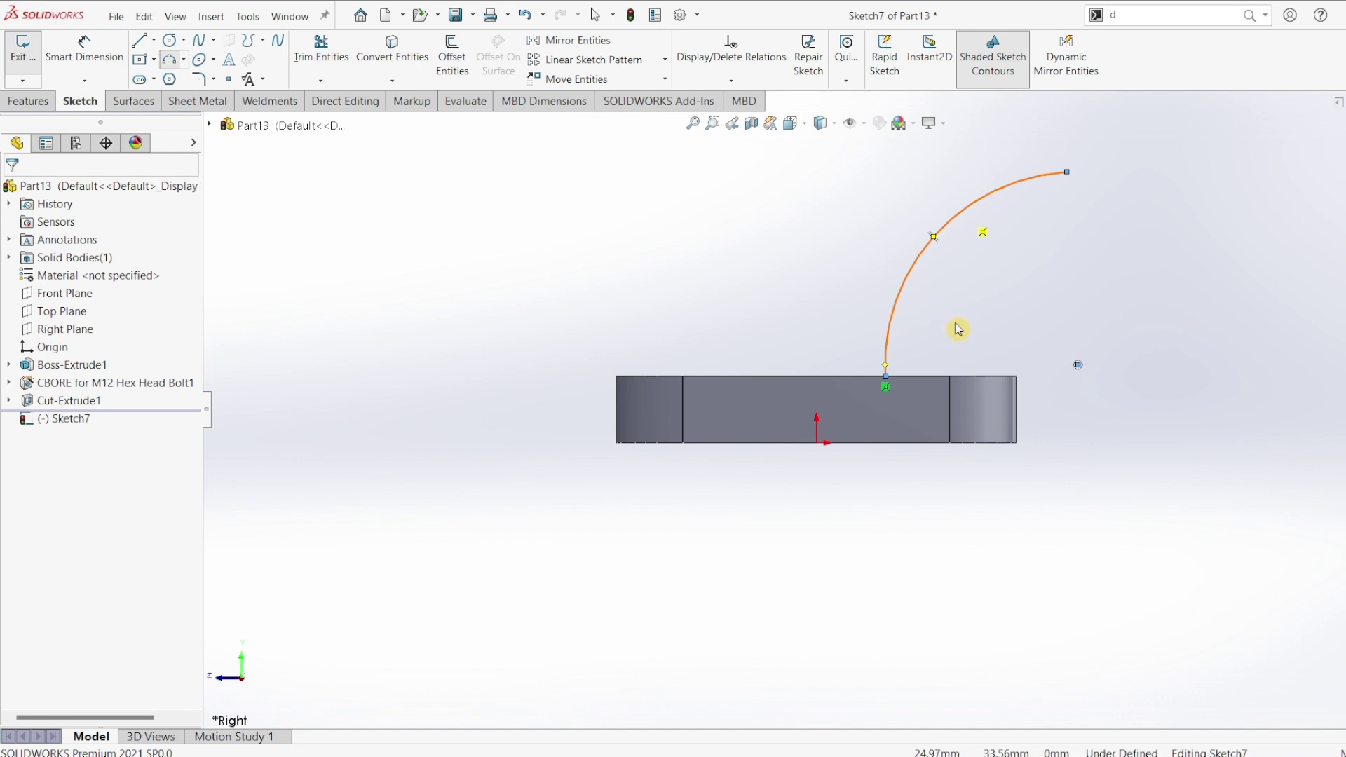
pyautogui.click(1078, 364)
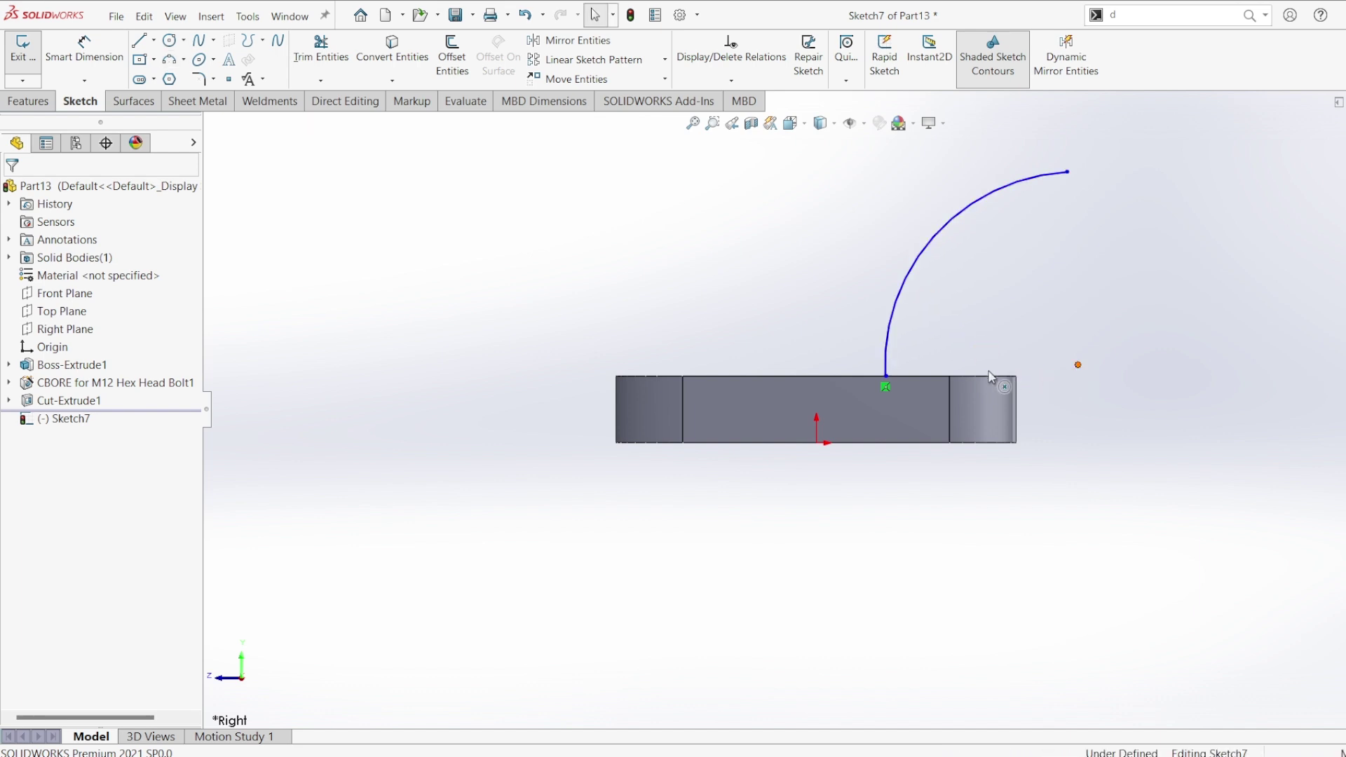
# Make the arc centre horizontal with its start and set the start 40 mm from the plate's edge.
pyautogui.click(896, 380)
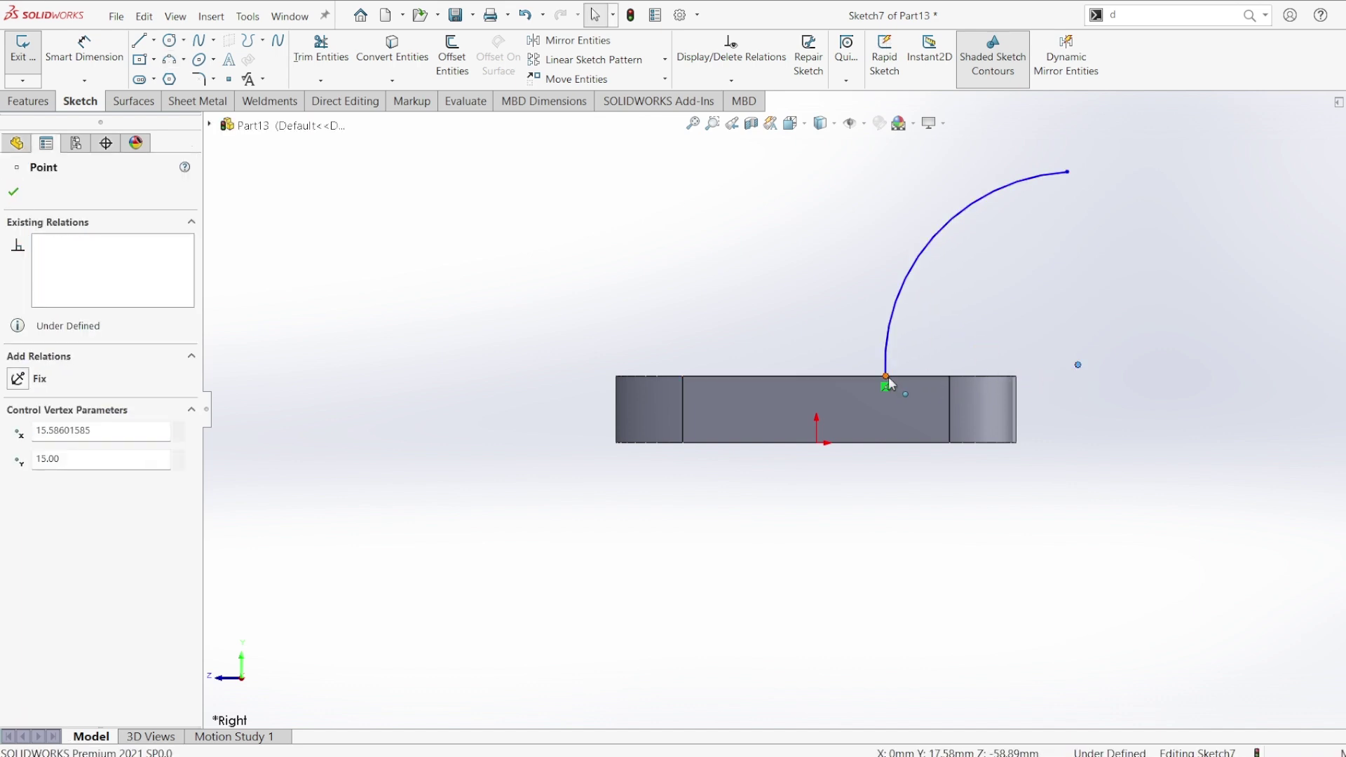
pyautogui.keyDown('ctrl'); pyautogui.click(886, 386); pyautogui.keyUp('ctrl')
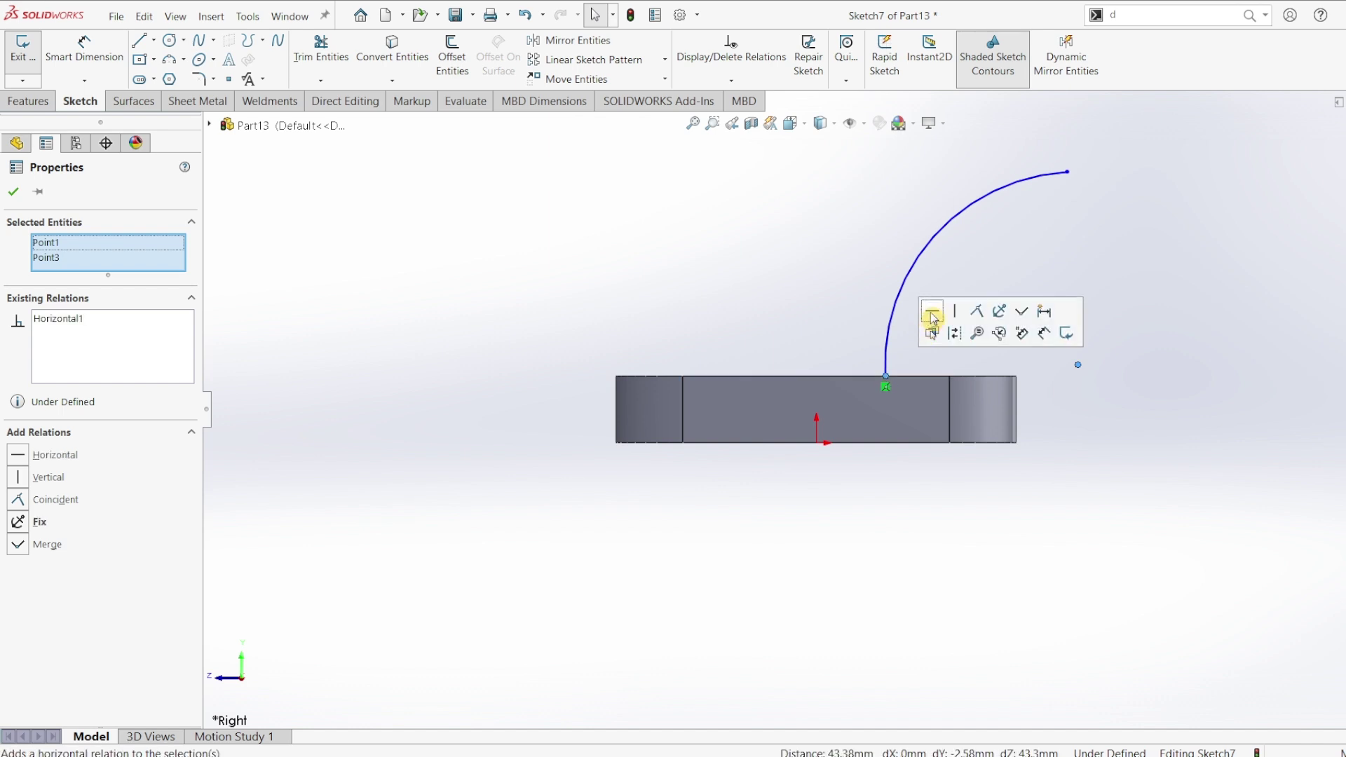
pyautogui.click(932, 317)
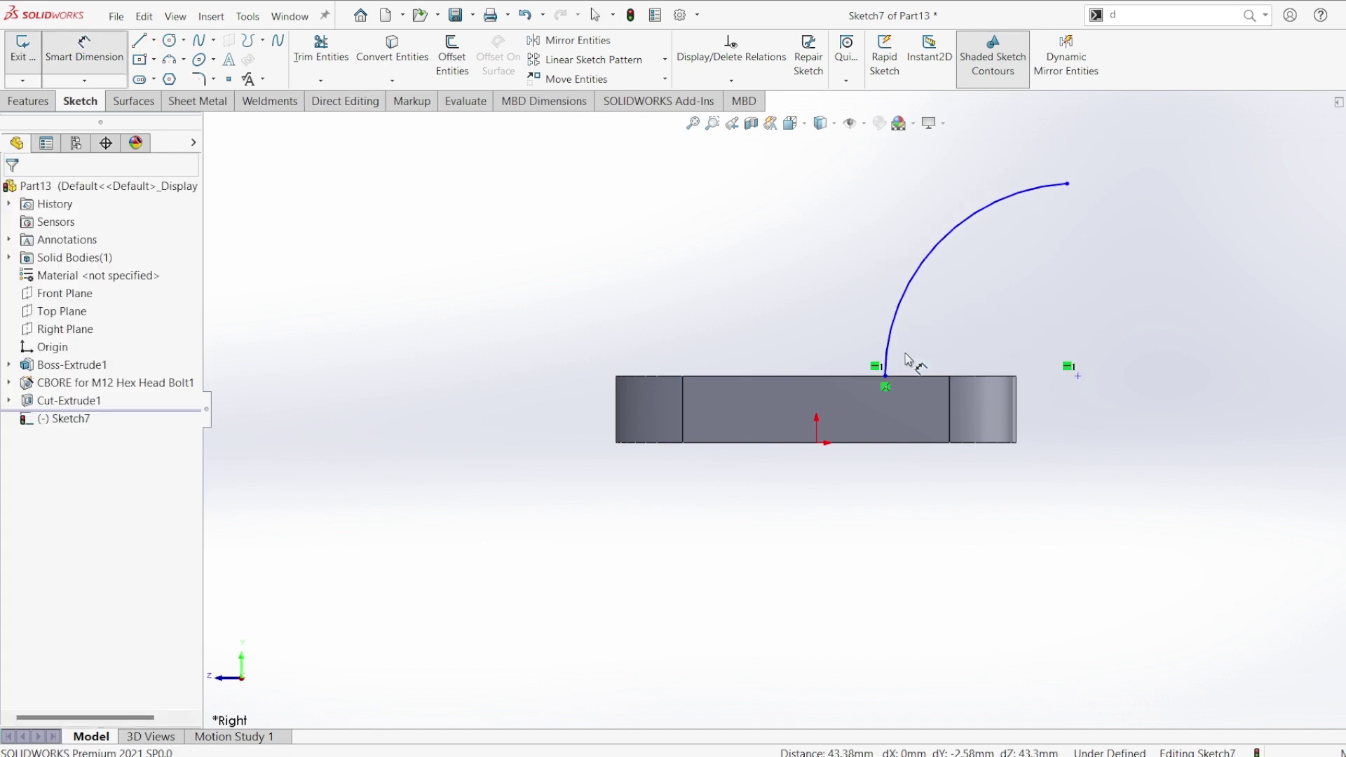
pyautogui.click(1017, 412)
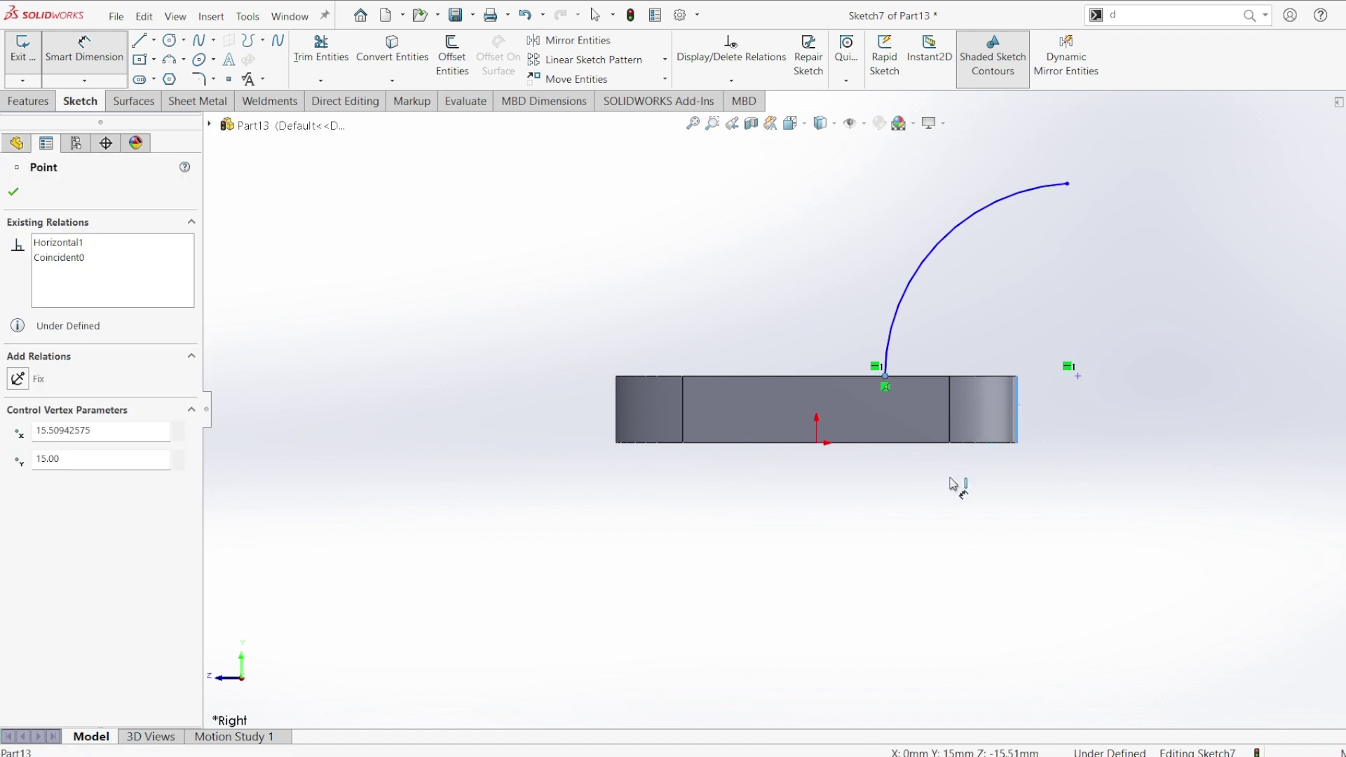
pyautogui.click(949, 477)
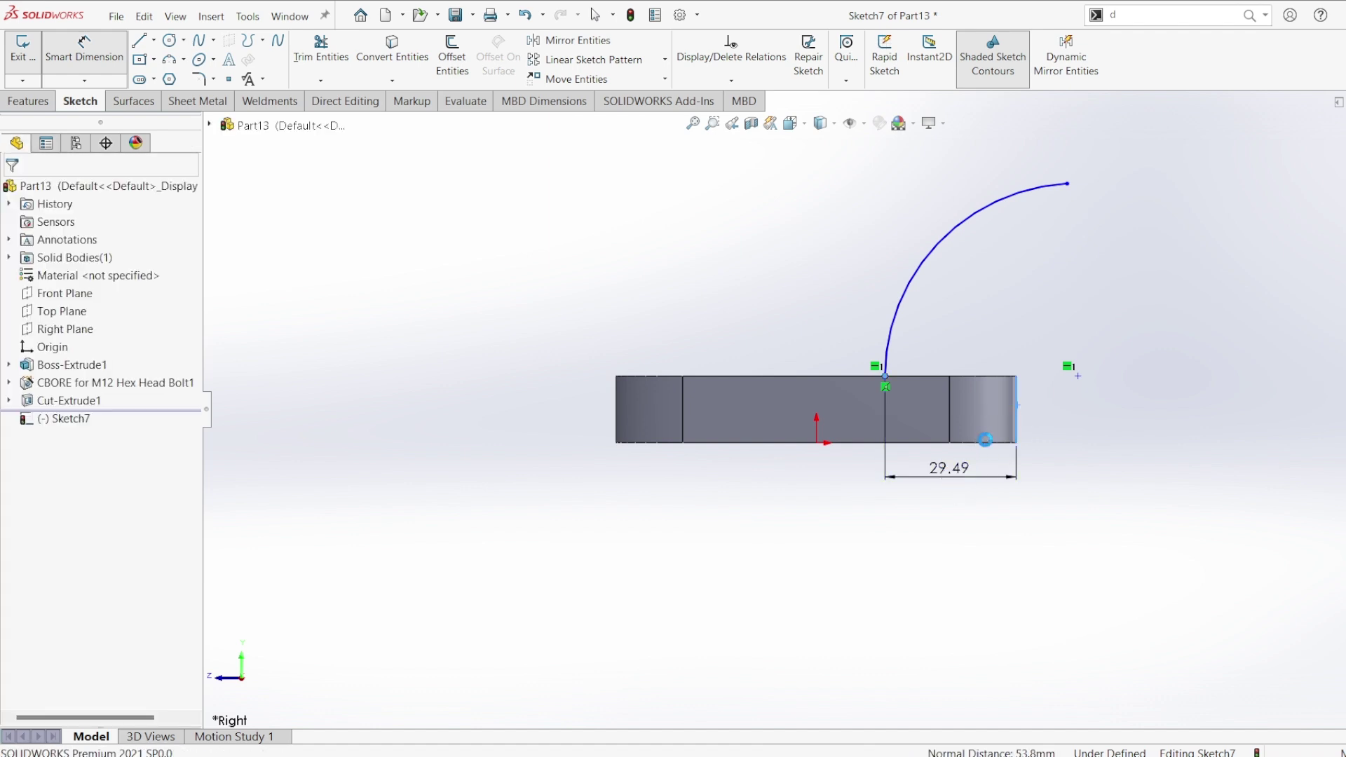
pyautogui.write('40')
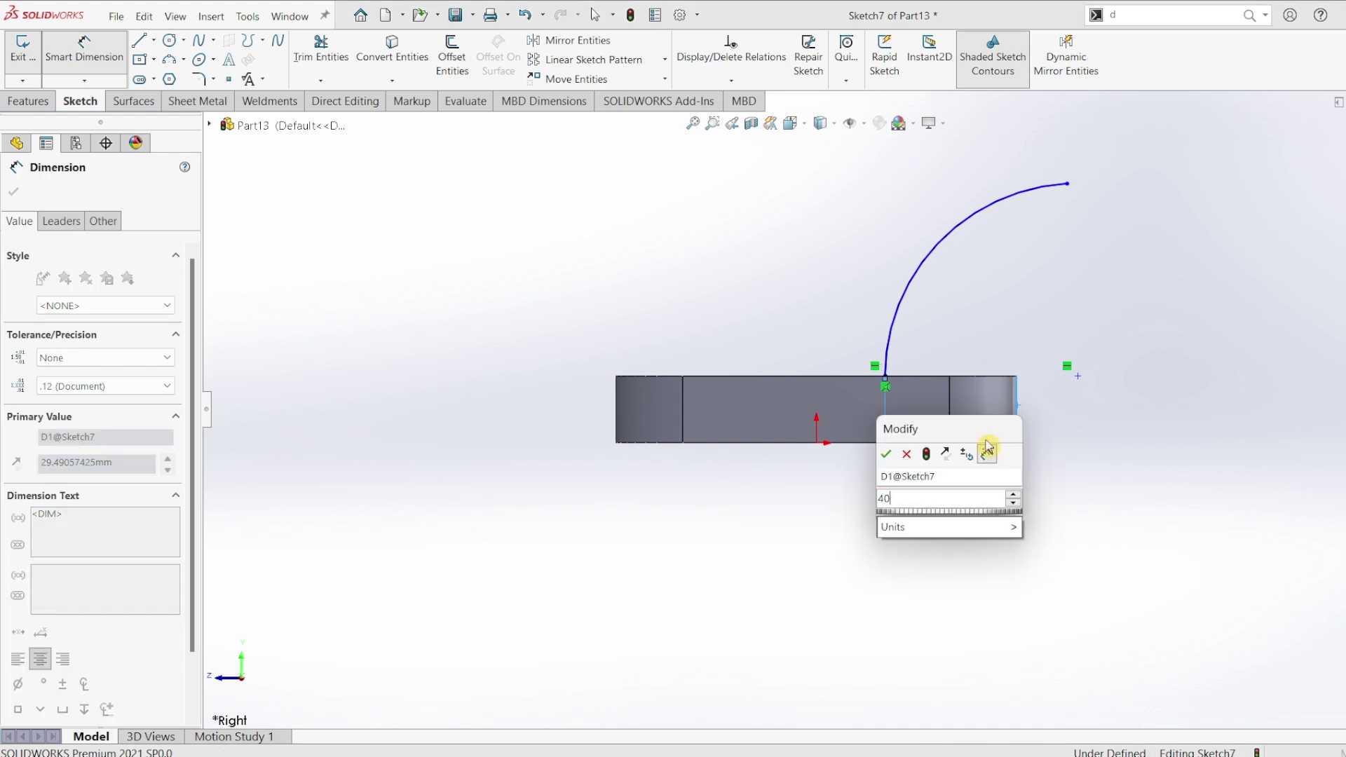
pyautogui.click(906, 454)
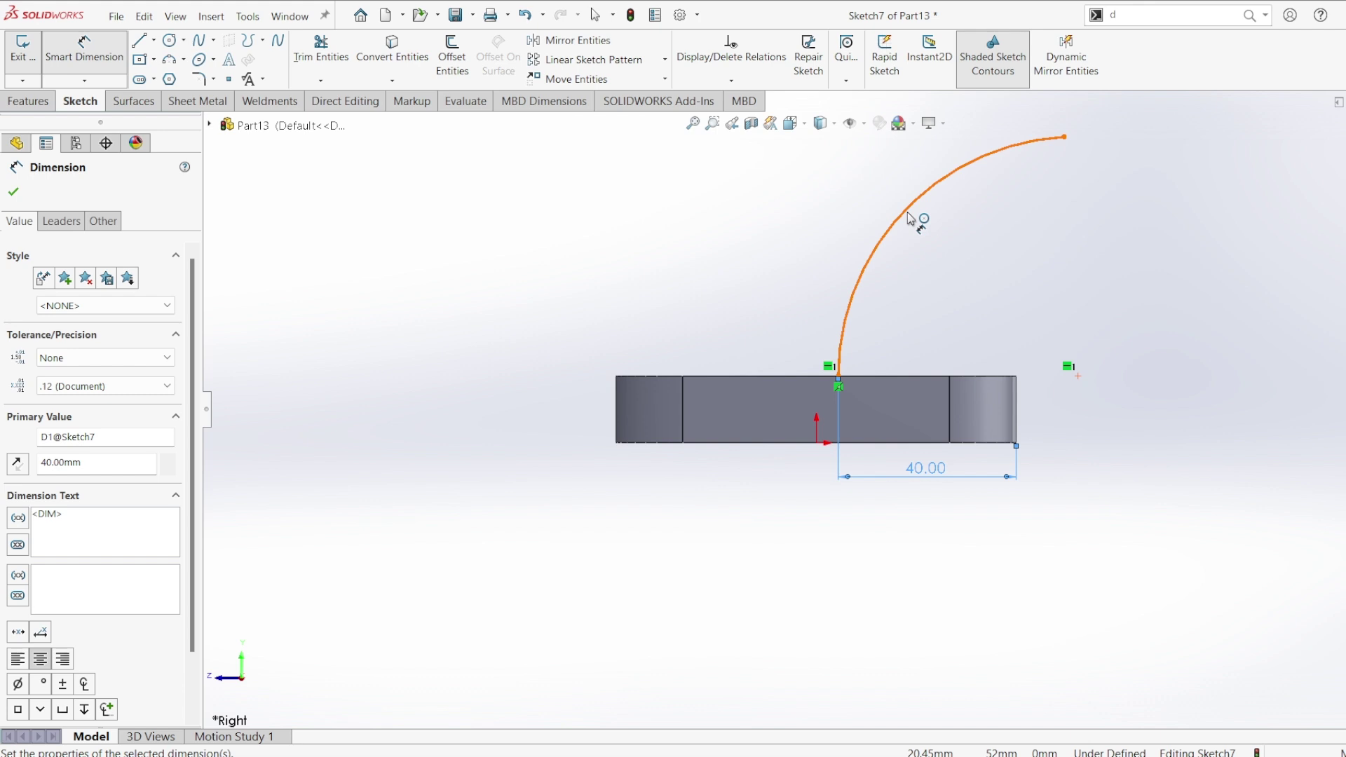
# Give the arc a 120 mm radius and fit the sketch in view.
pyautogui.click(911, 218)
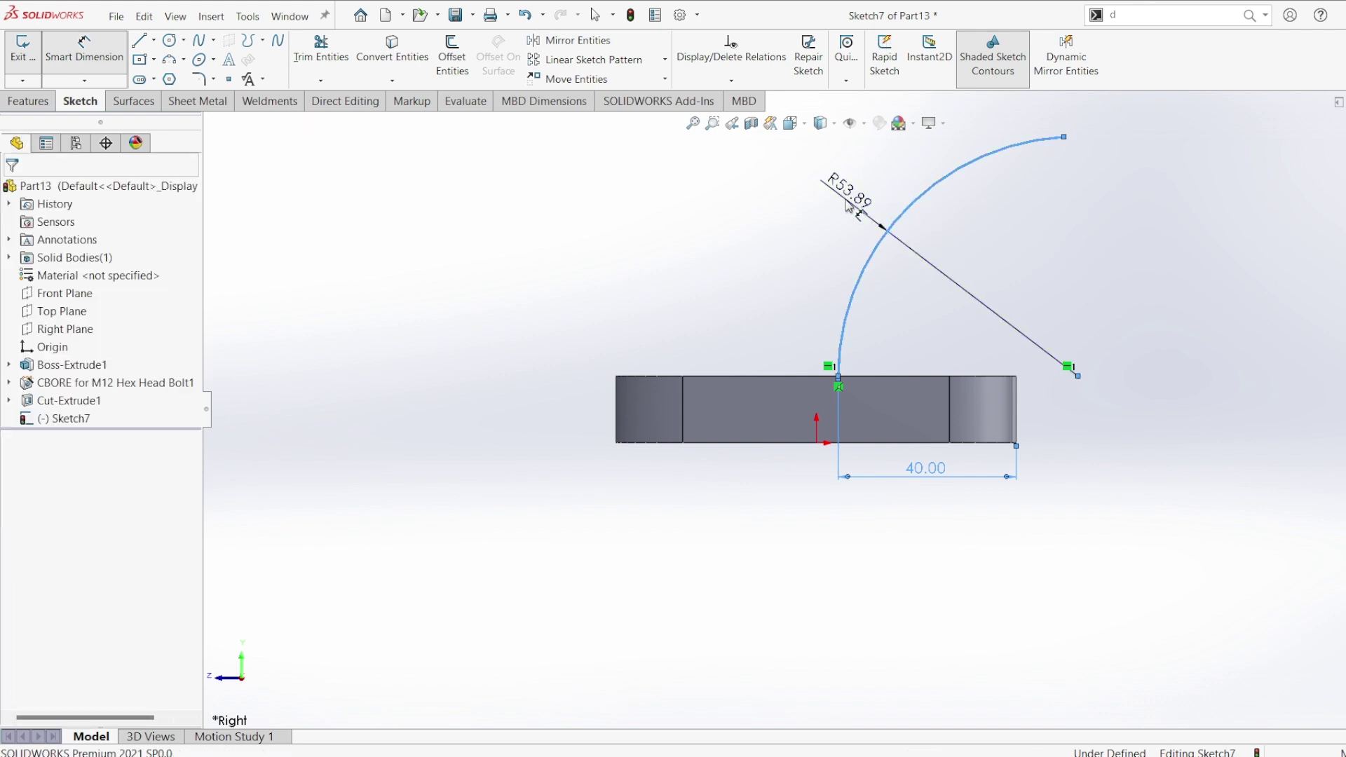
pyautogui.click(849, 206)
pyautogui.write('120')
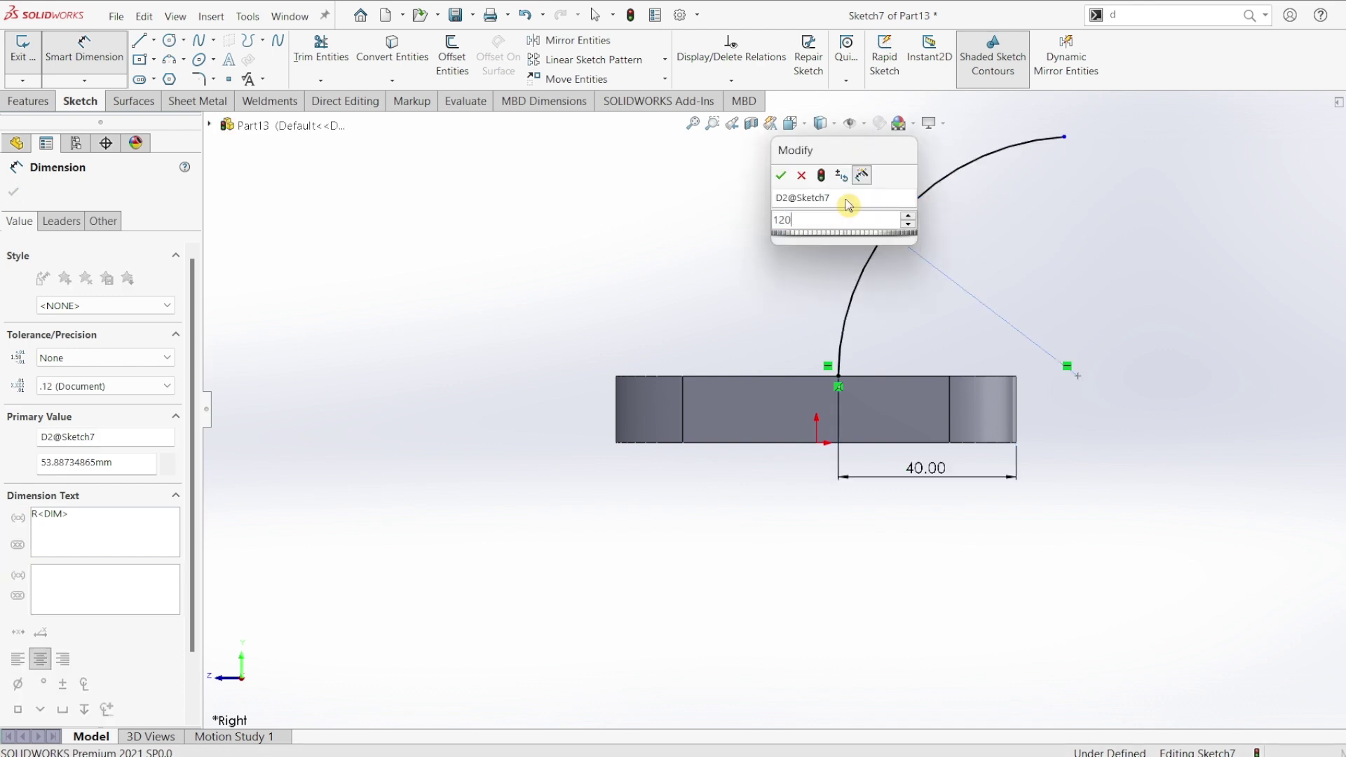
pyautogui.press('Escape')
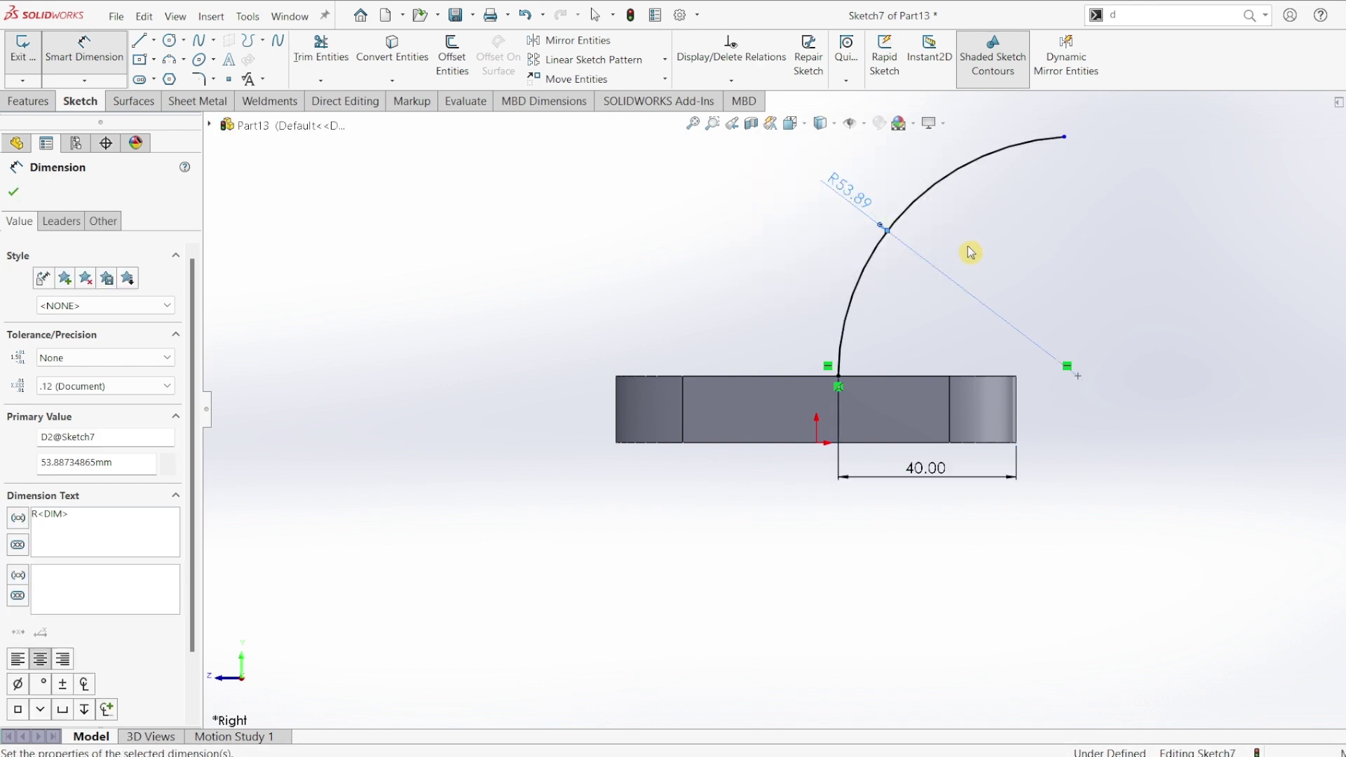
pyautogui.write('120')
pyautogui.press('f')
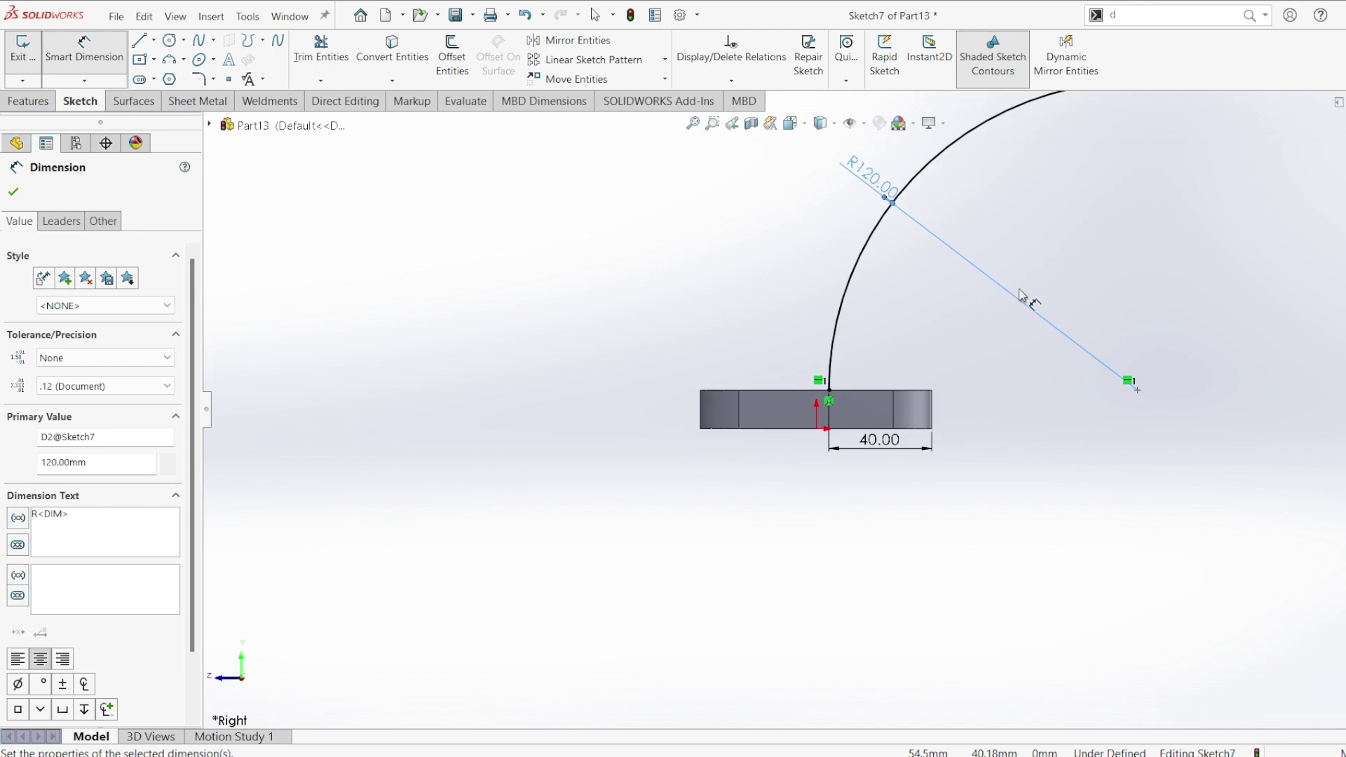
pyautogui.click(154, 40)
pyautogui.click(168, 79)
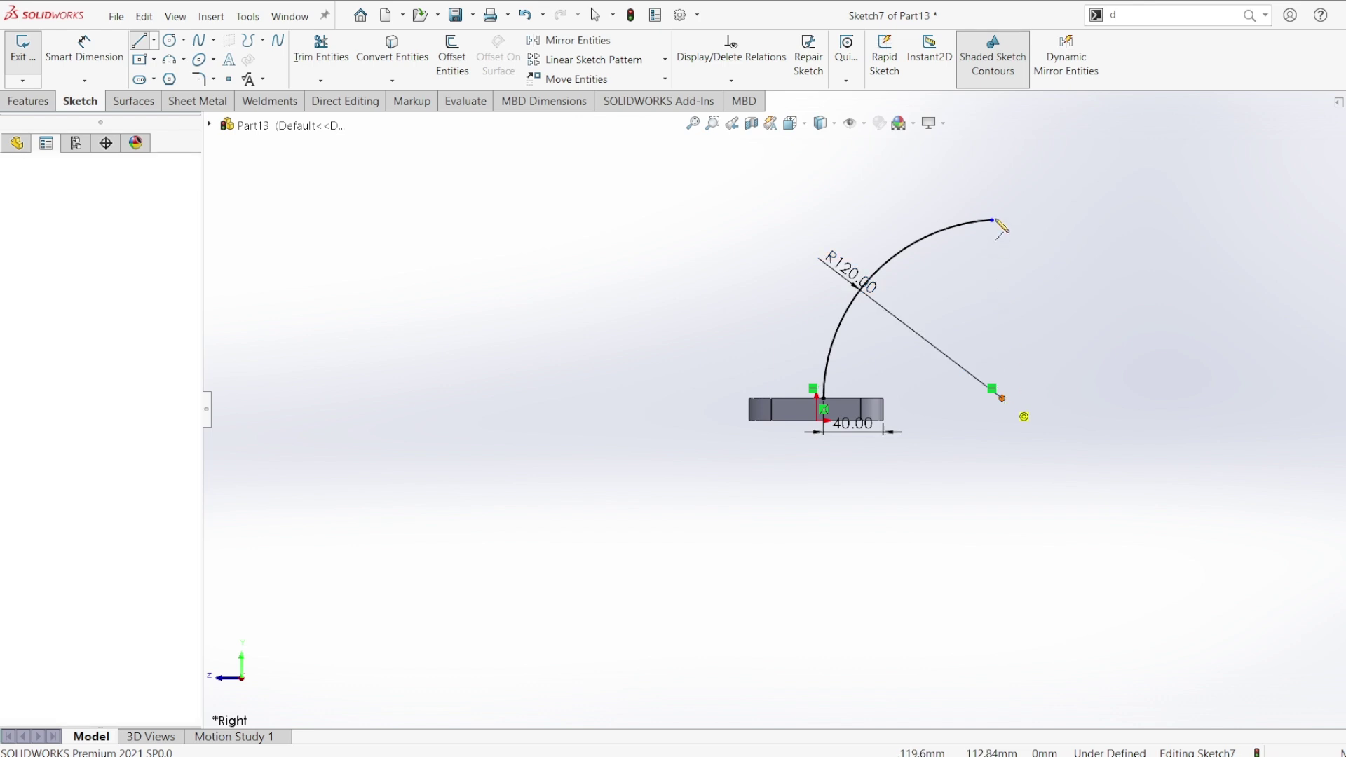
# Add a centreline to the arc's centre, dimension the 60° angle, and exit Sketch7.
pyautogui.moveTo(992, 221); pyautogui.dragTo(1002, 398)
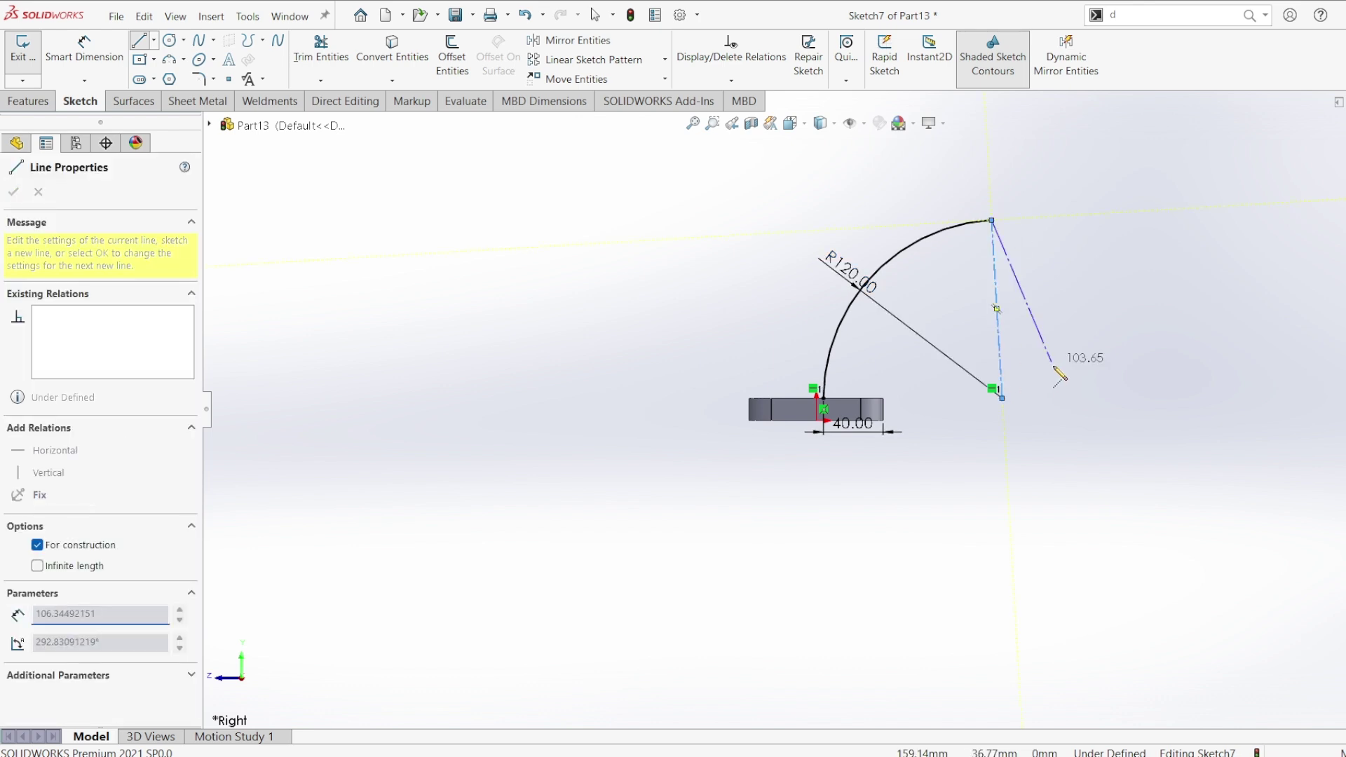
pyautogui.press('Escape')
pyautogui.press('Escape')
pyautogui.click(82, 52)
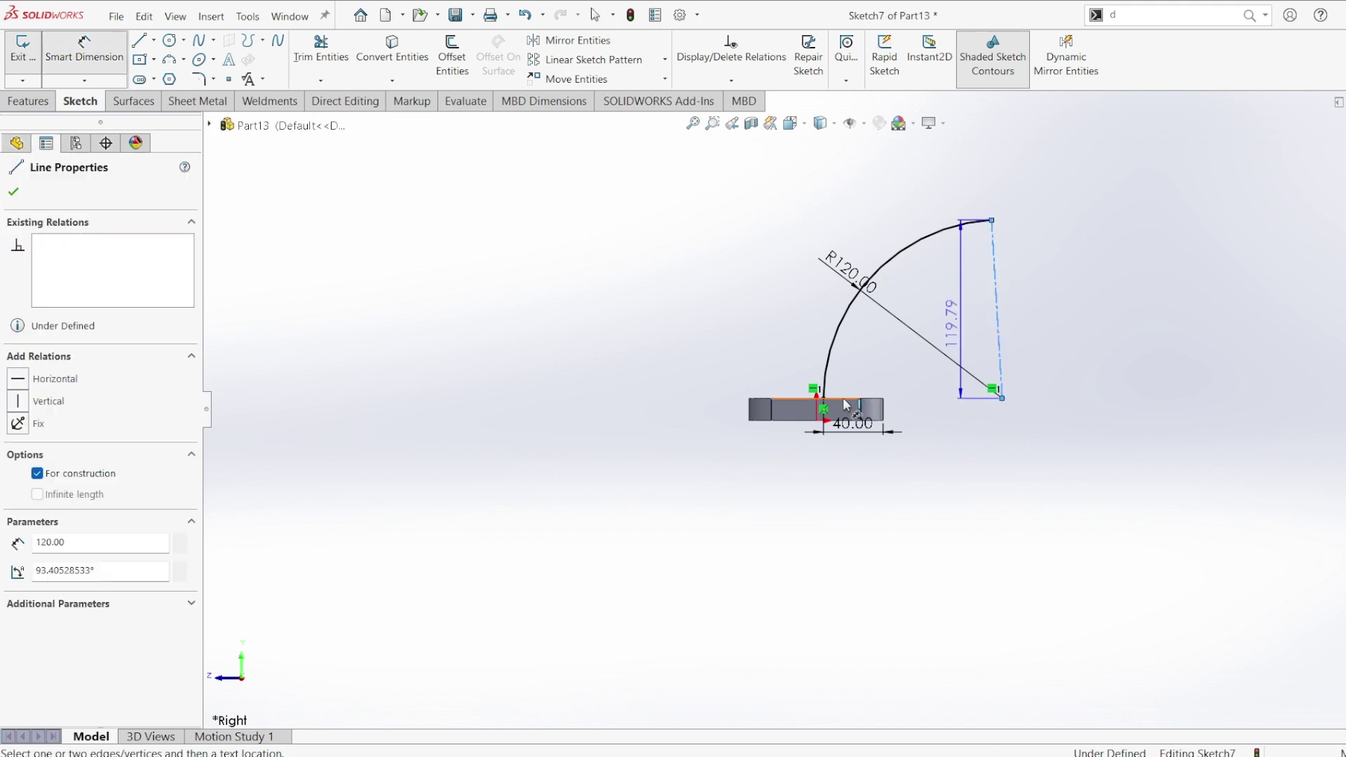
pyautogui.click(933, 344)
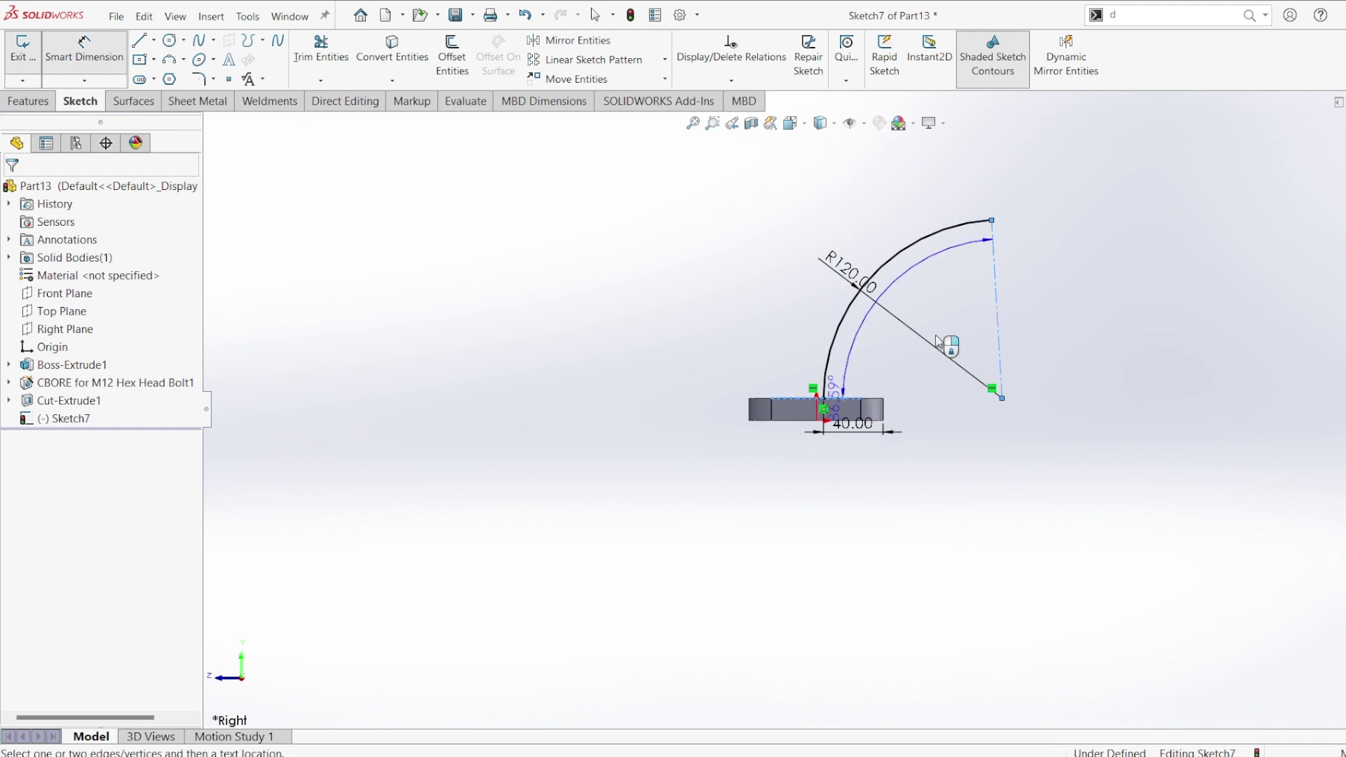
pyautogui.click(940, 342)
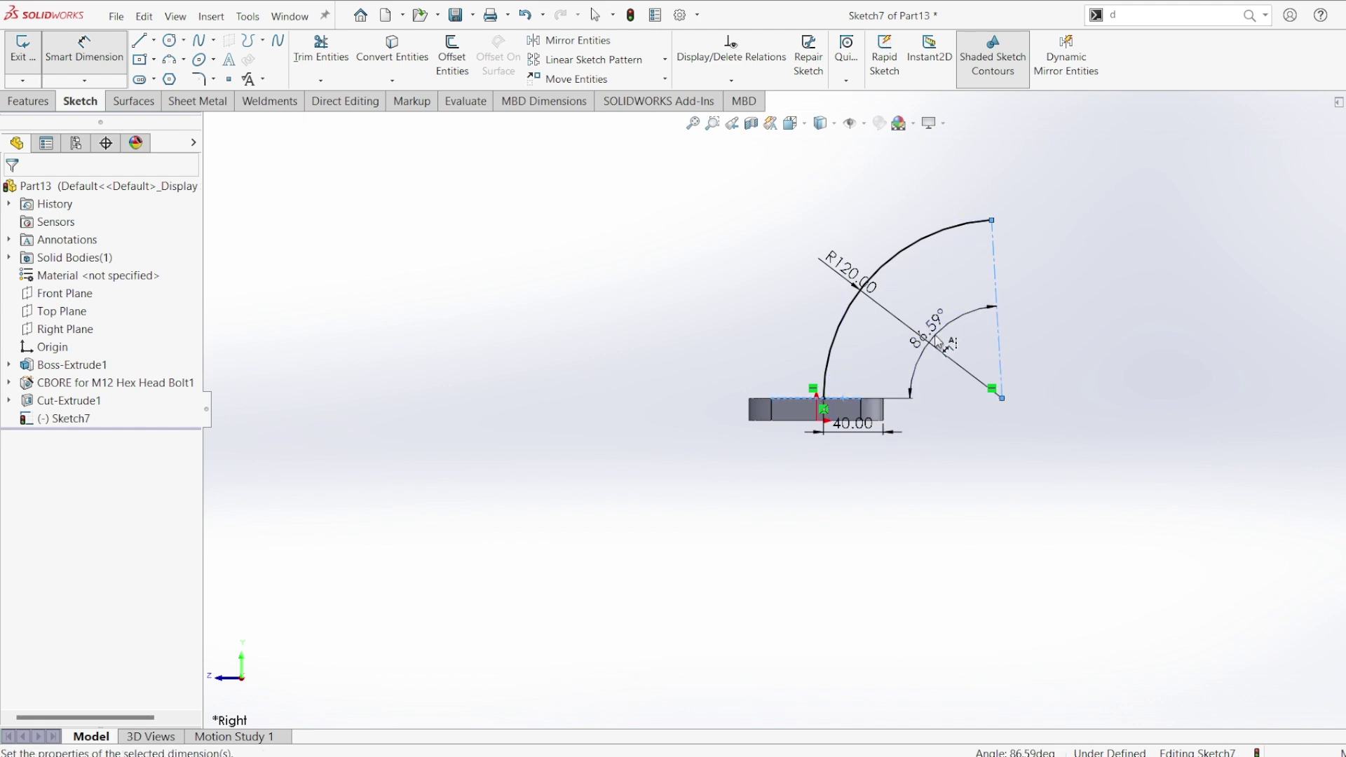
pyautogui.click(940, 342)
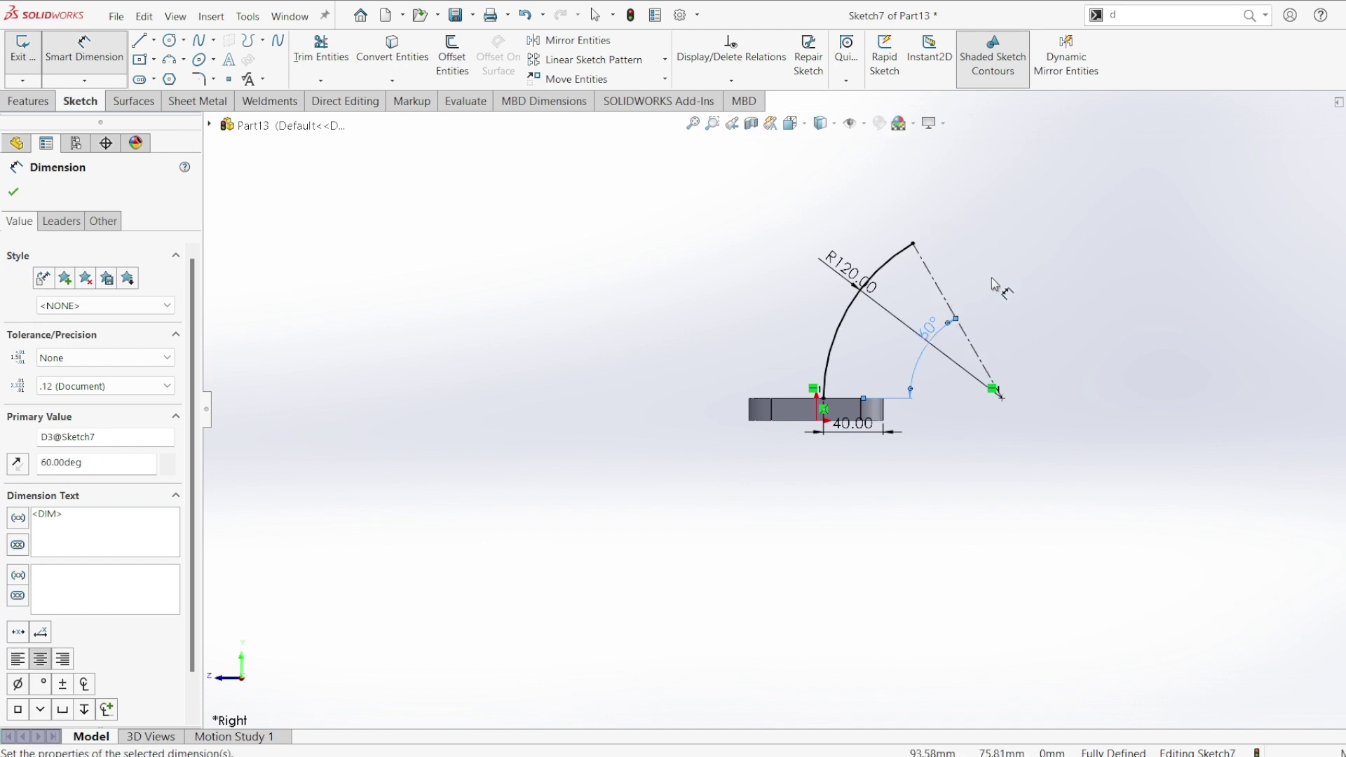
pyautogui.click(1248, 280)
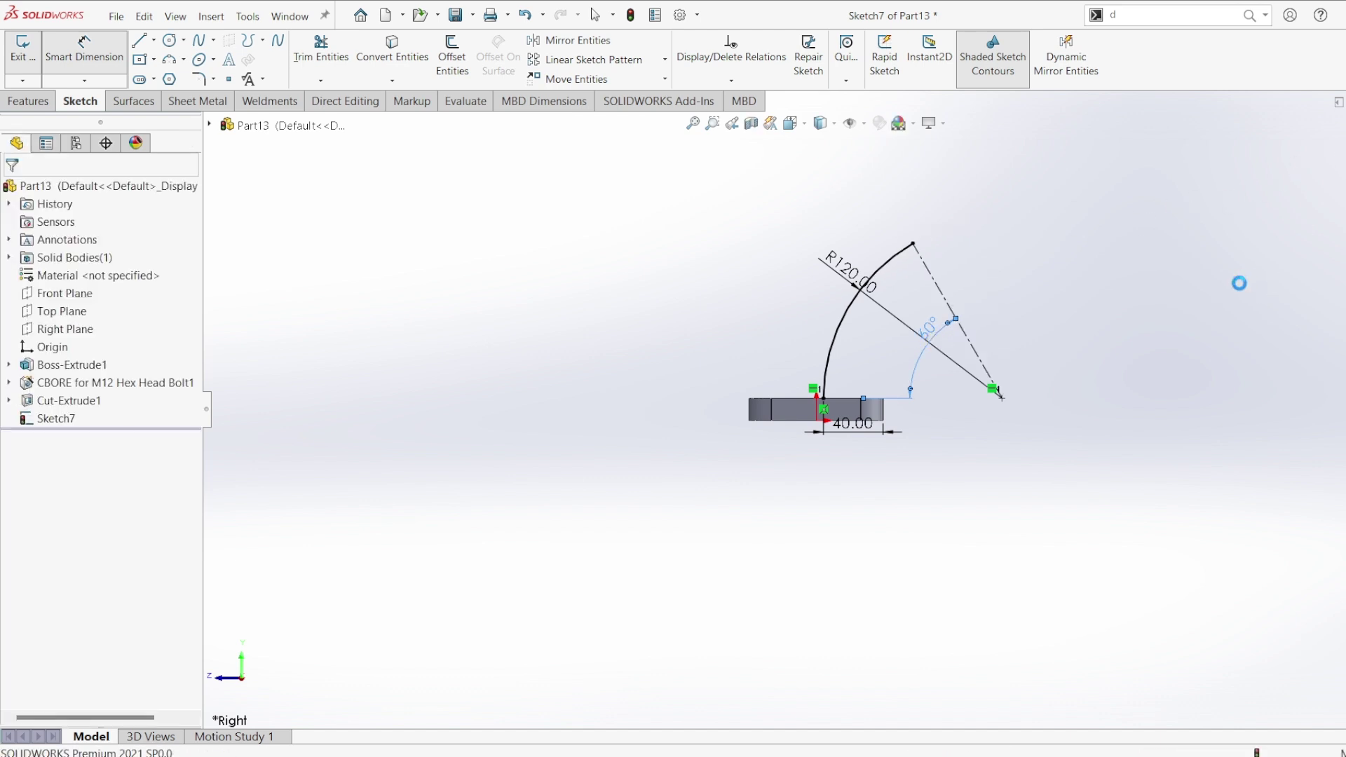
pyautogui.click(1182, 306)
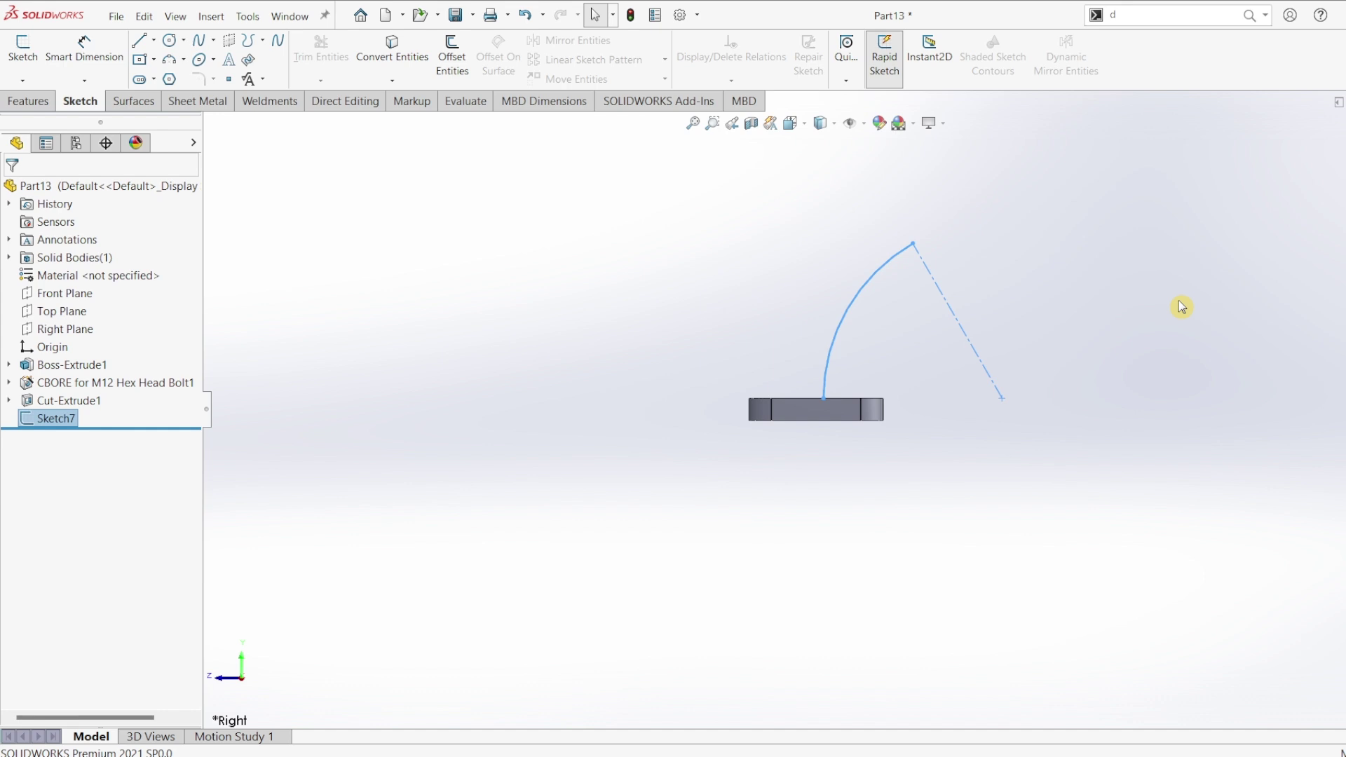
pyautogui.hotkey('ctrl', '7')
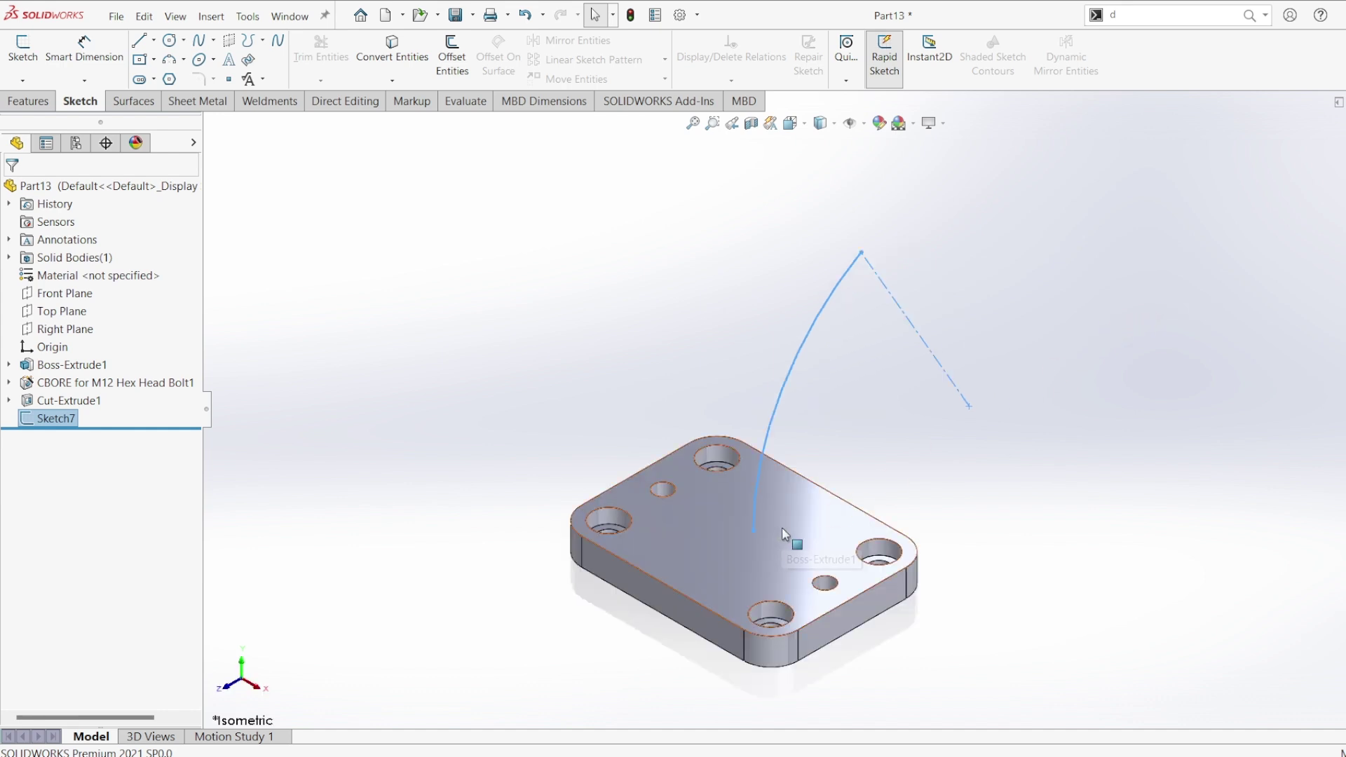
# Start a sketch on the plate's top face and draw a circle centred at the origin.
pyautogui.click(781, 528)
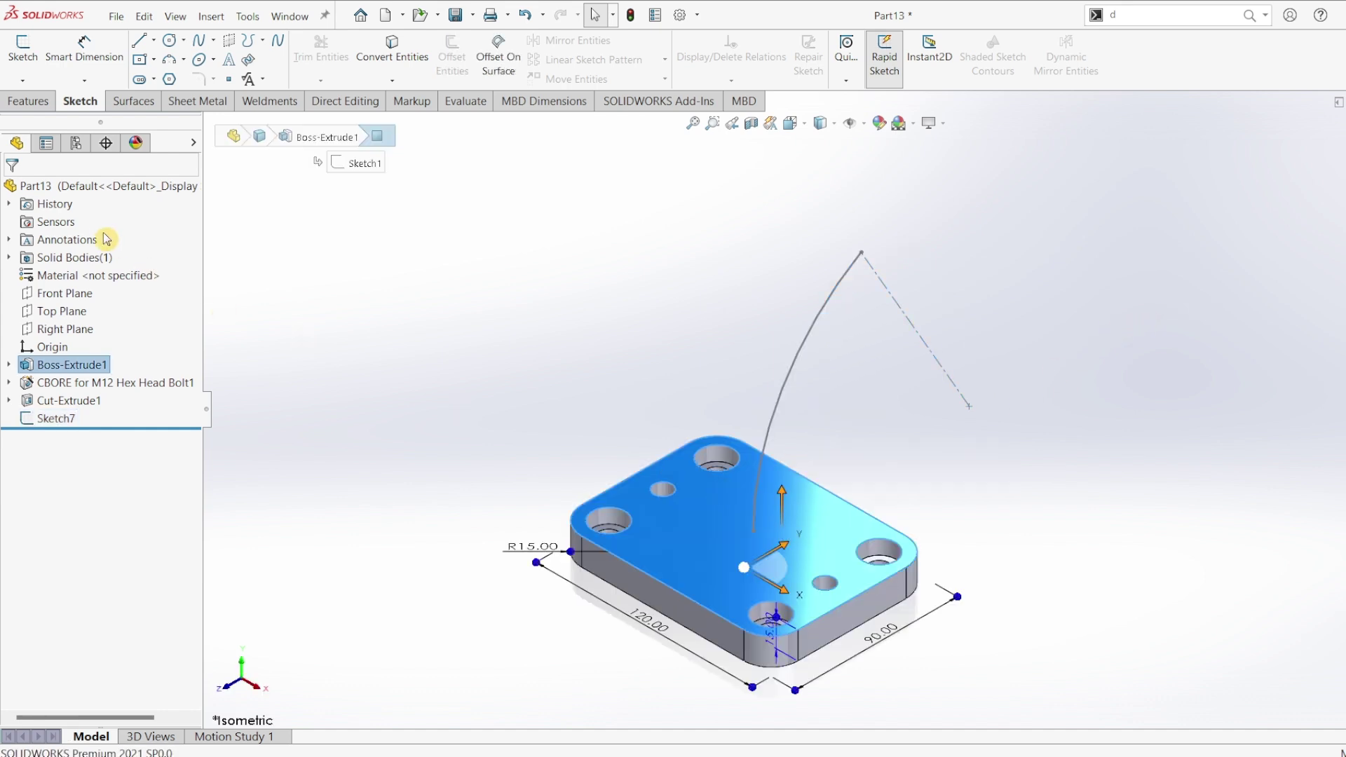
pyautogui.click(24, 49)
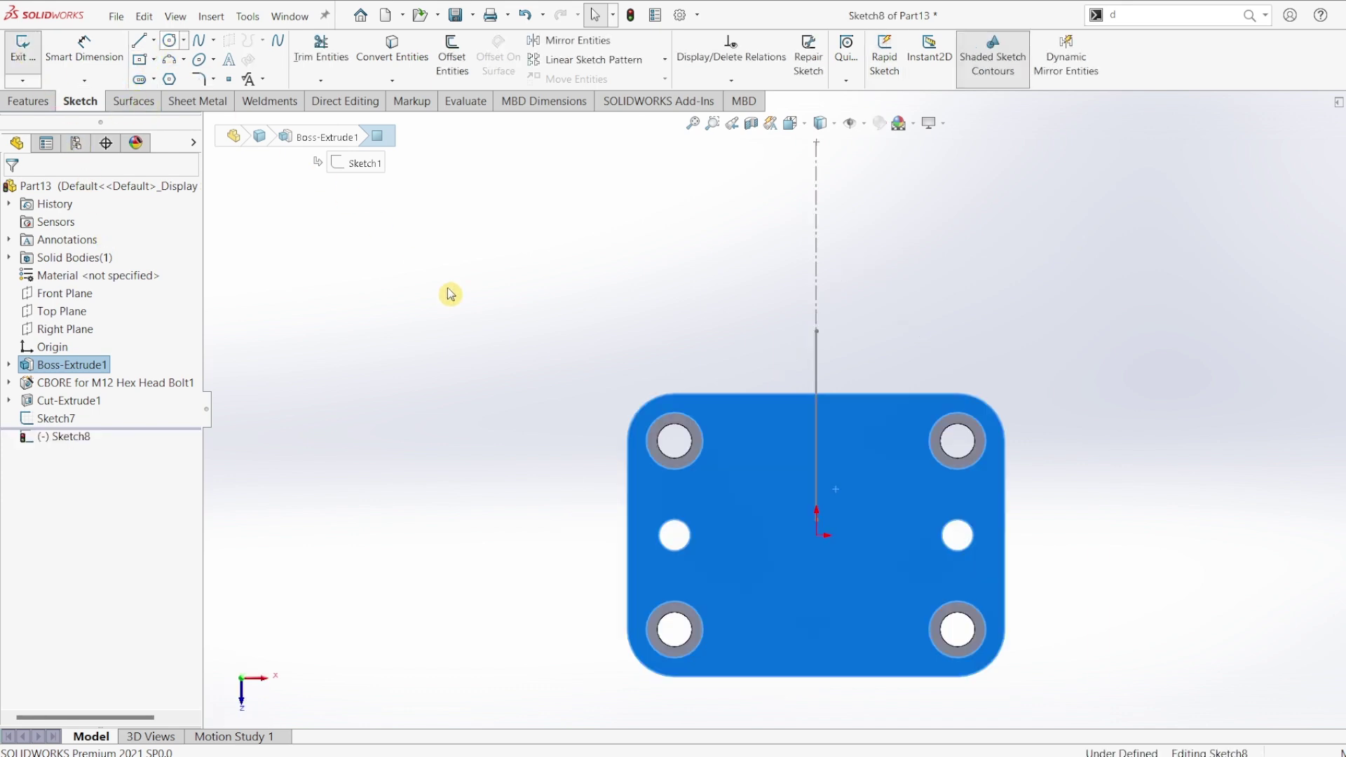
pyautogui.moveTo(741, 525); pyautogui.dragTo(819, 533, button='right')
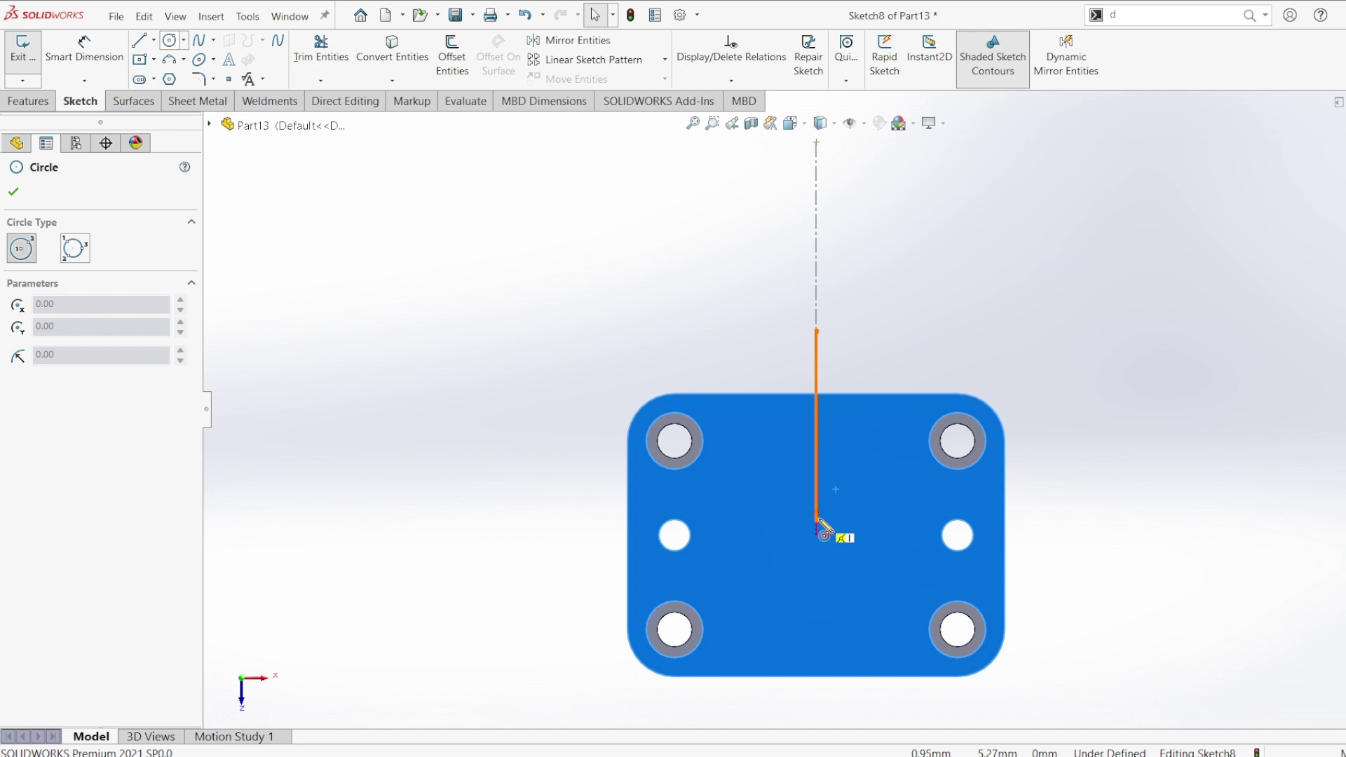
pyautogui.click(816, 520)
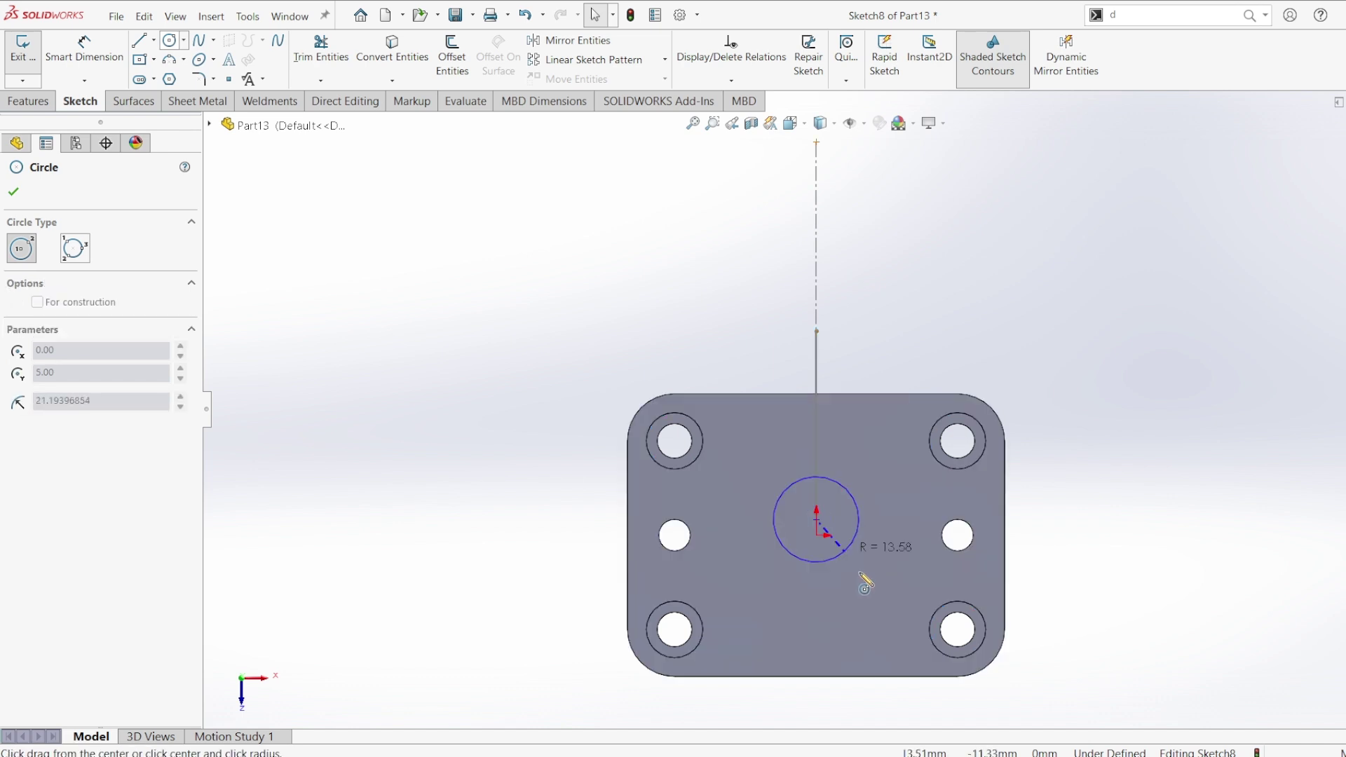
pyautogui.click(859, 570)
pyautogui.click(595, 15)
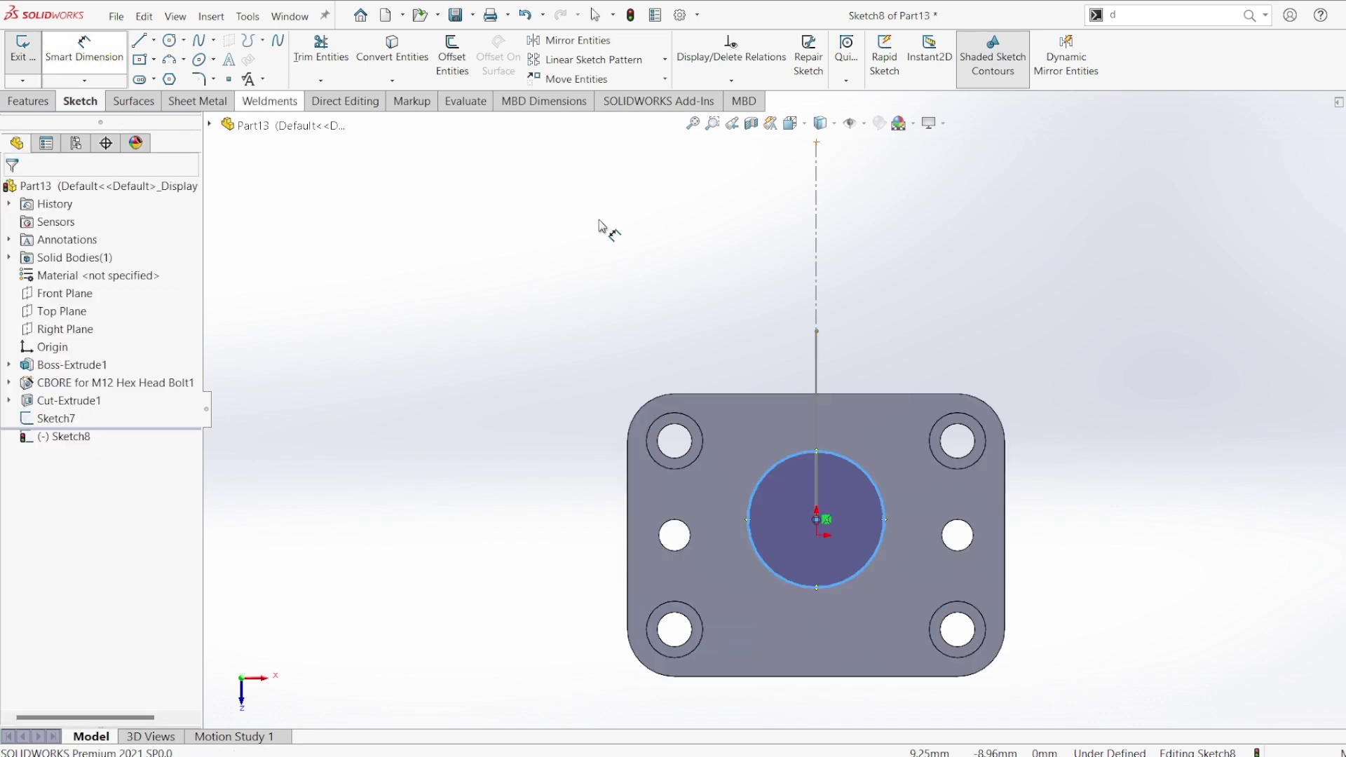
# Dimension the circle to 60 mm diameter and drag its centre down the centreline.
pyautogui.click(853, 460)
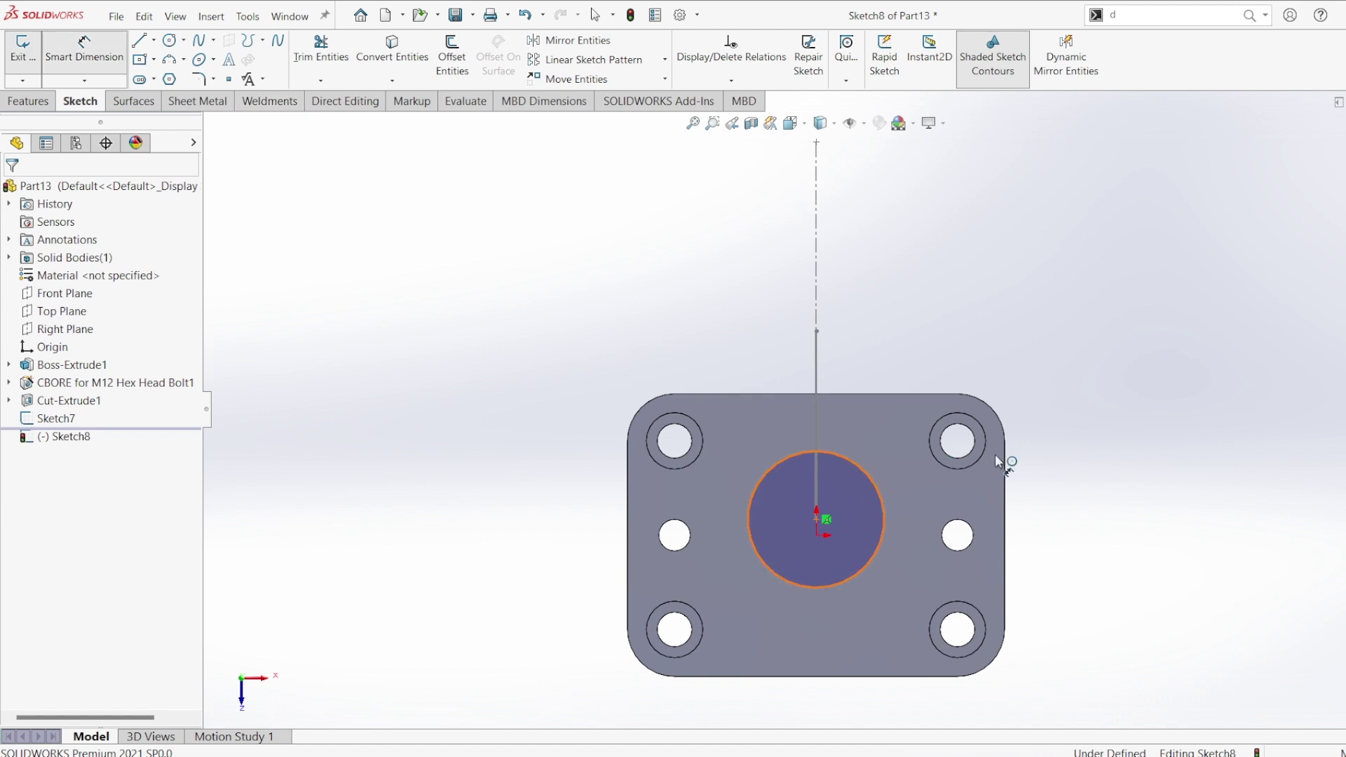
pyautogui.press('d')
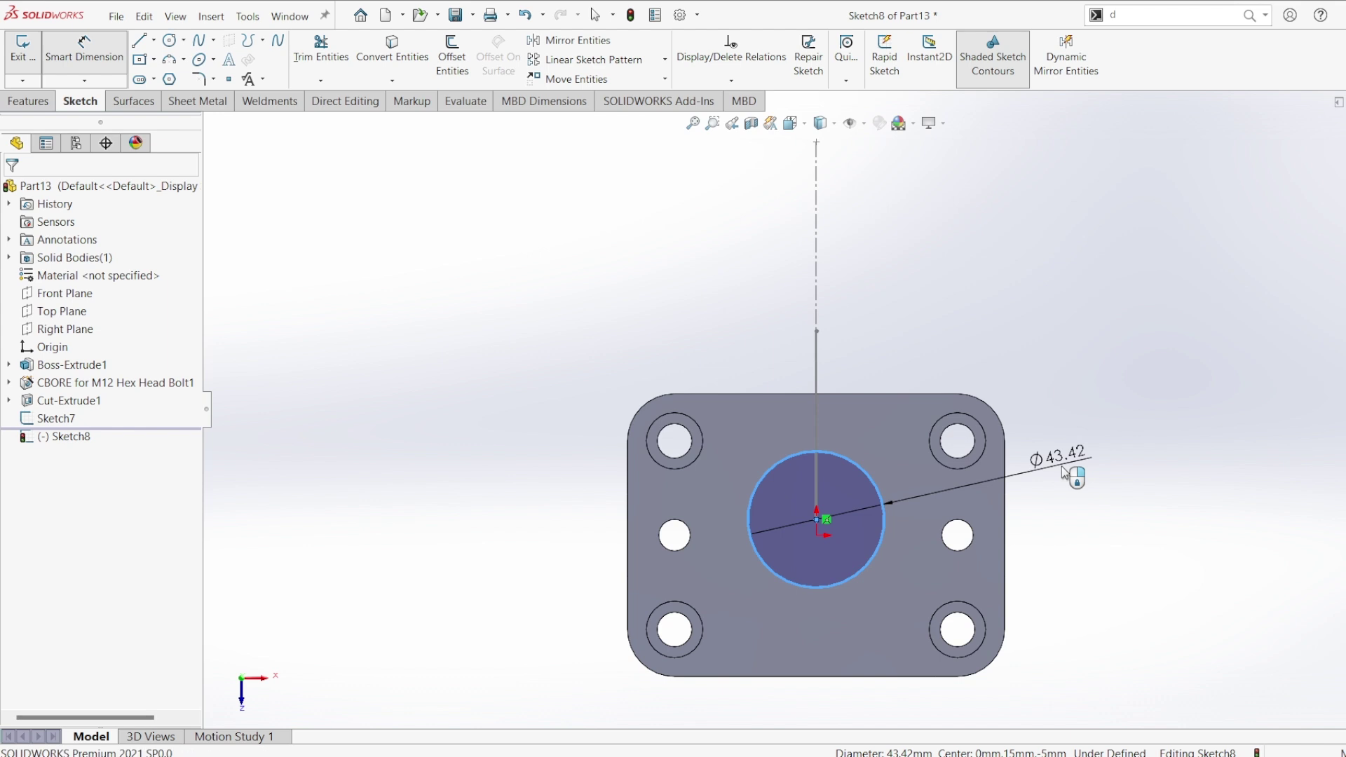
pyautogui.click(1065, 474)
pyautogui.write('60')
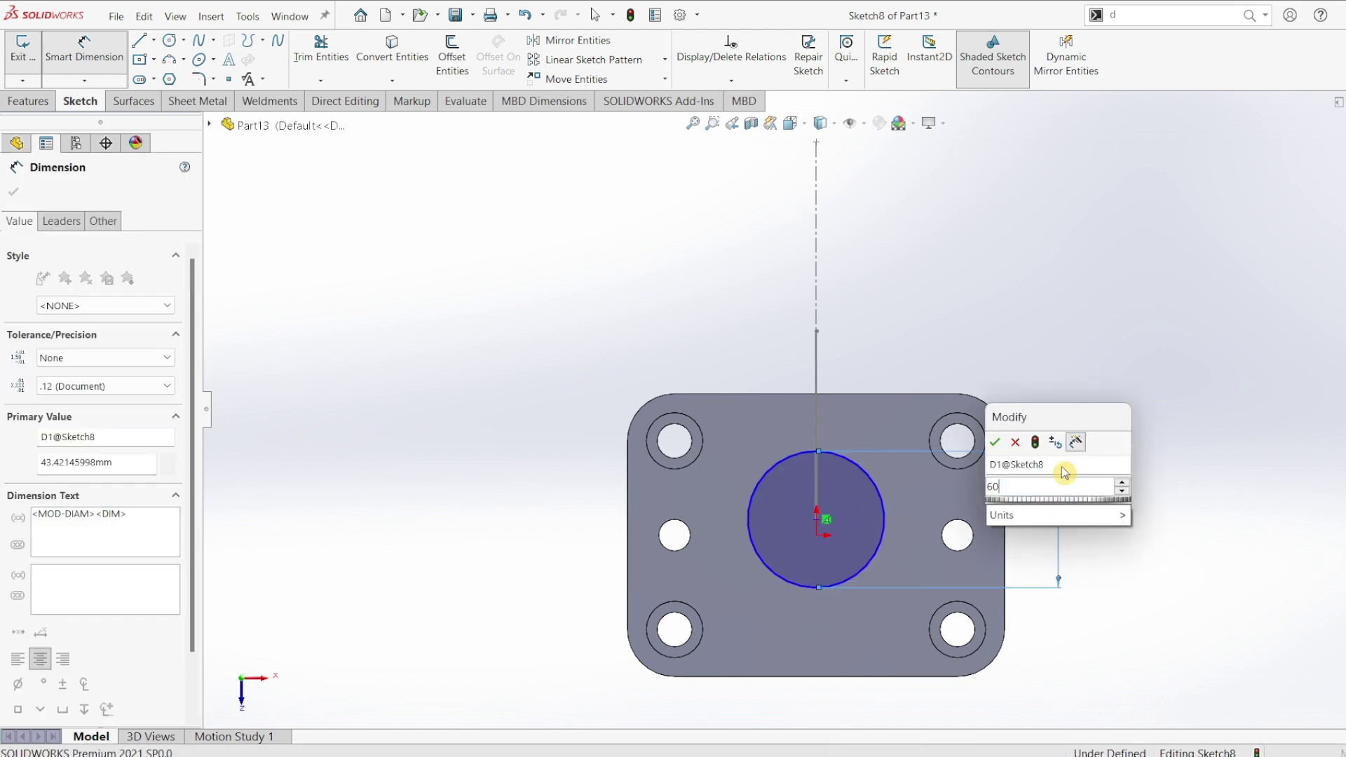
pyautogui.press('Return')
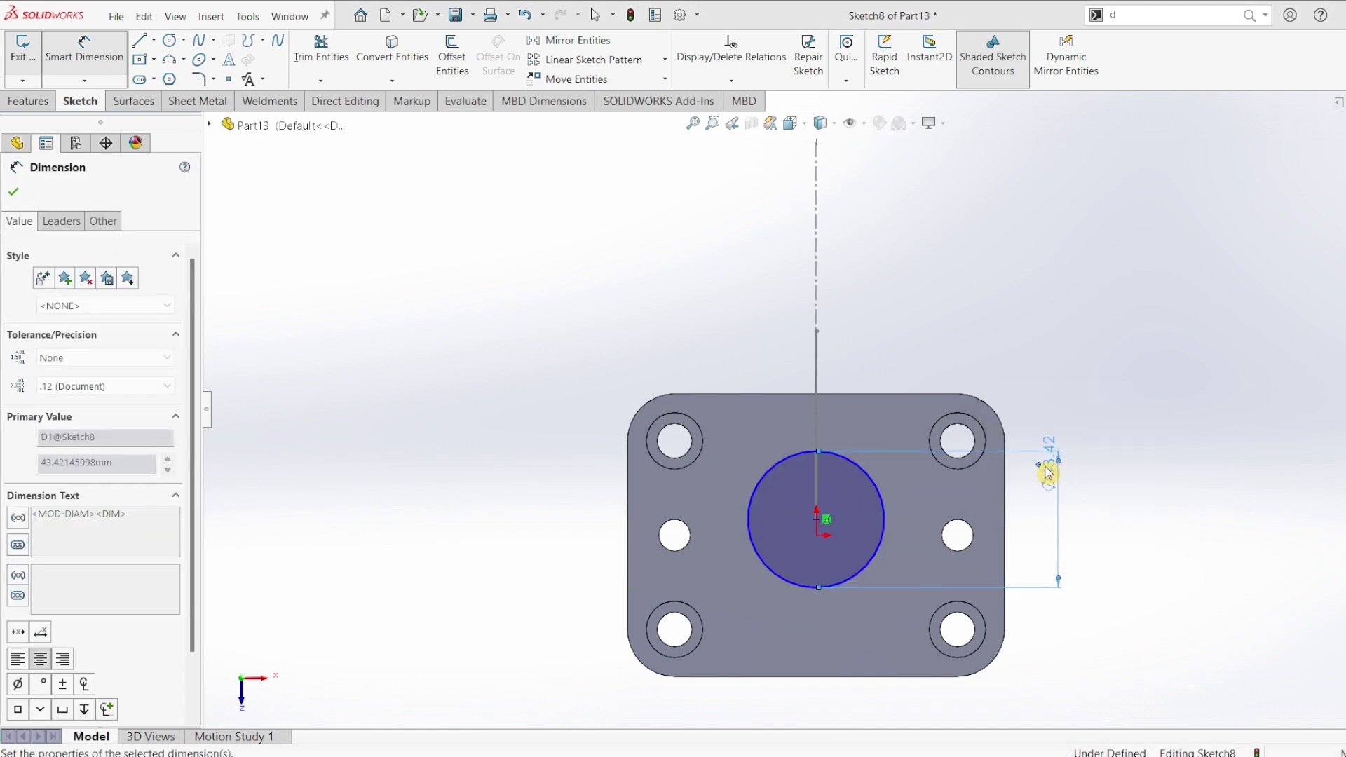
pyautogui.press('Escape')
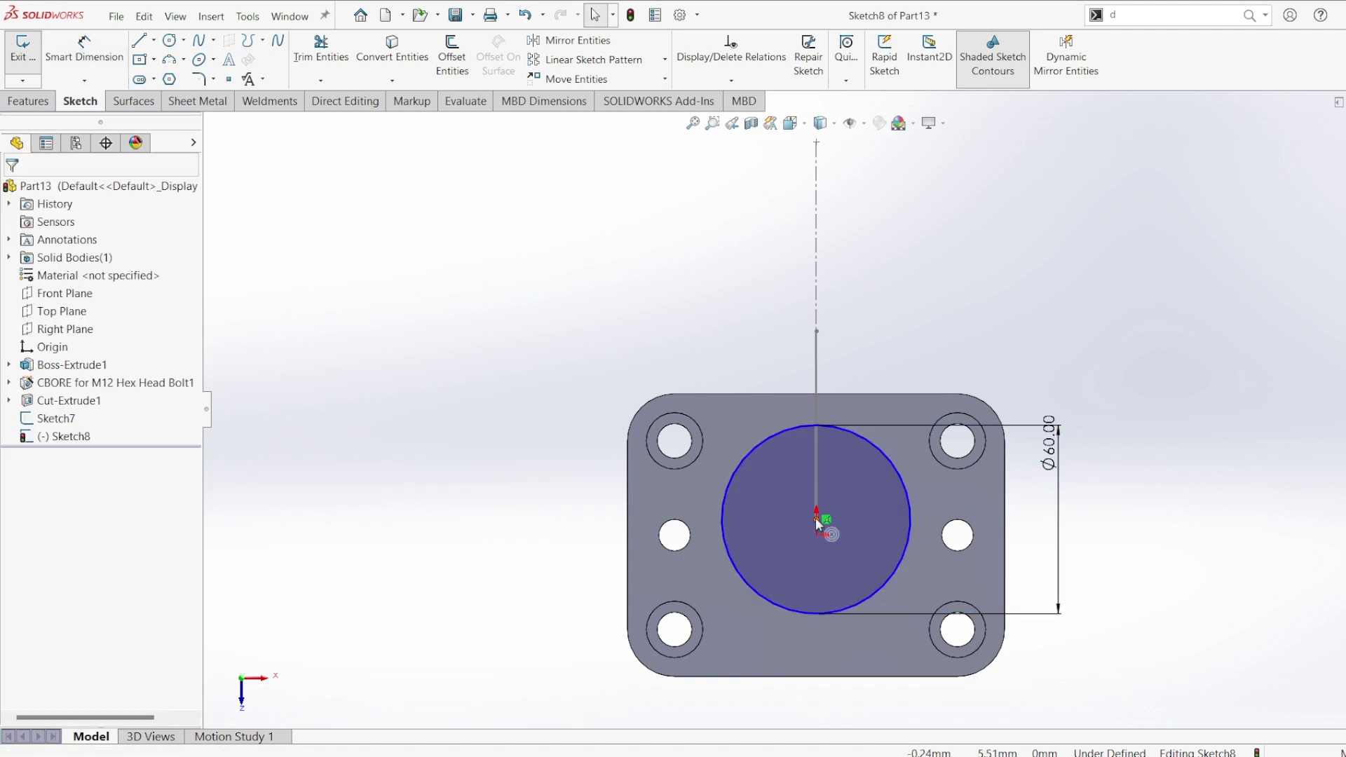
pyautogui.moveTo(815, 520); pyautogui.dragTo(799, 574)
# Make the Ø60 circle's centre coincident with the arc path's start point.
pyautogui.click(825, 503)
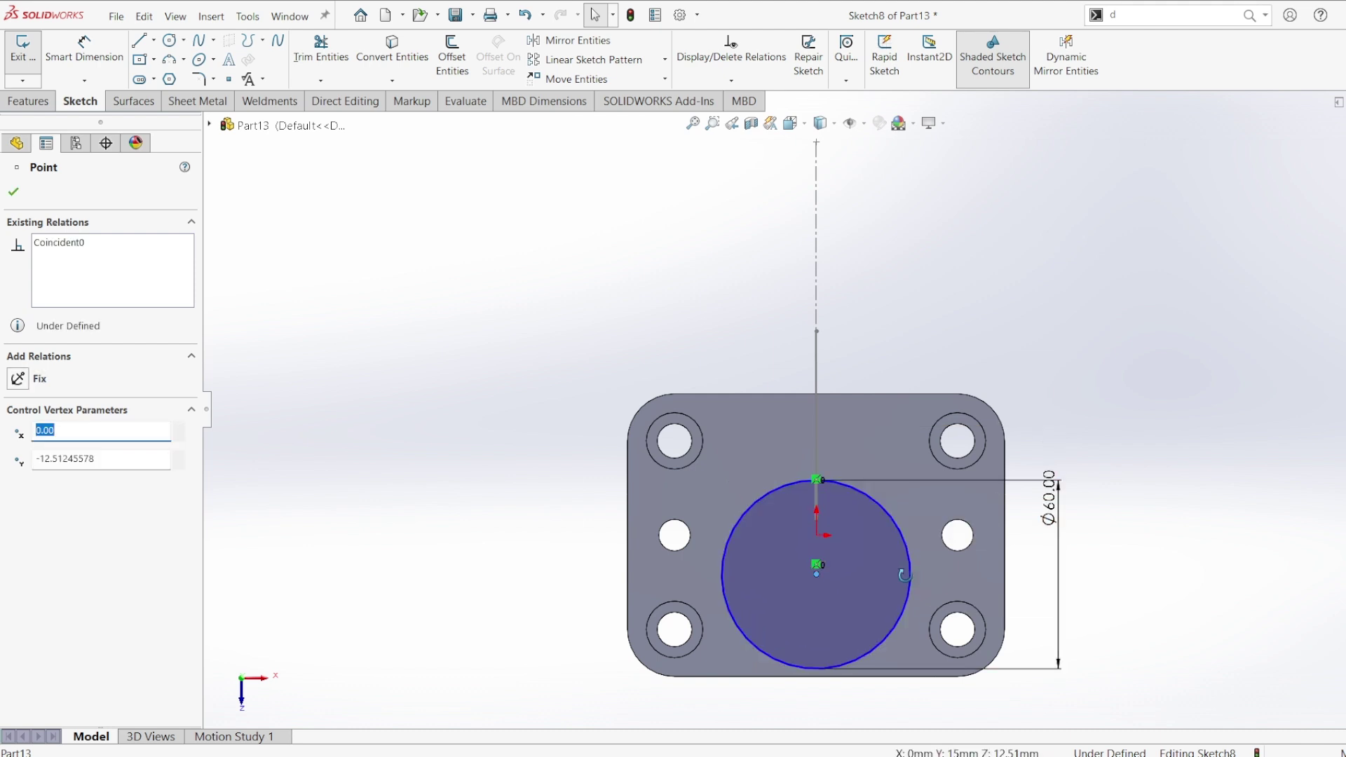
pyautogui.moveTo(882, 558); pyautogui.dragTo(876, 582, button='middle')
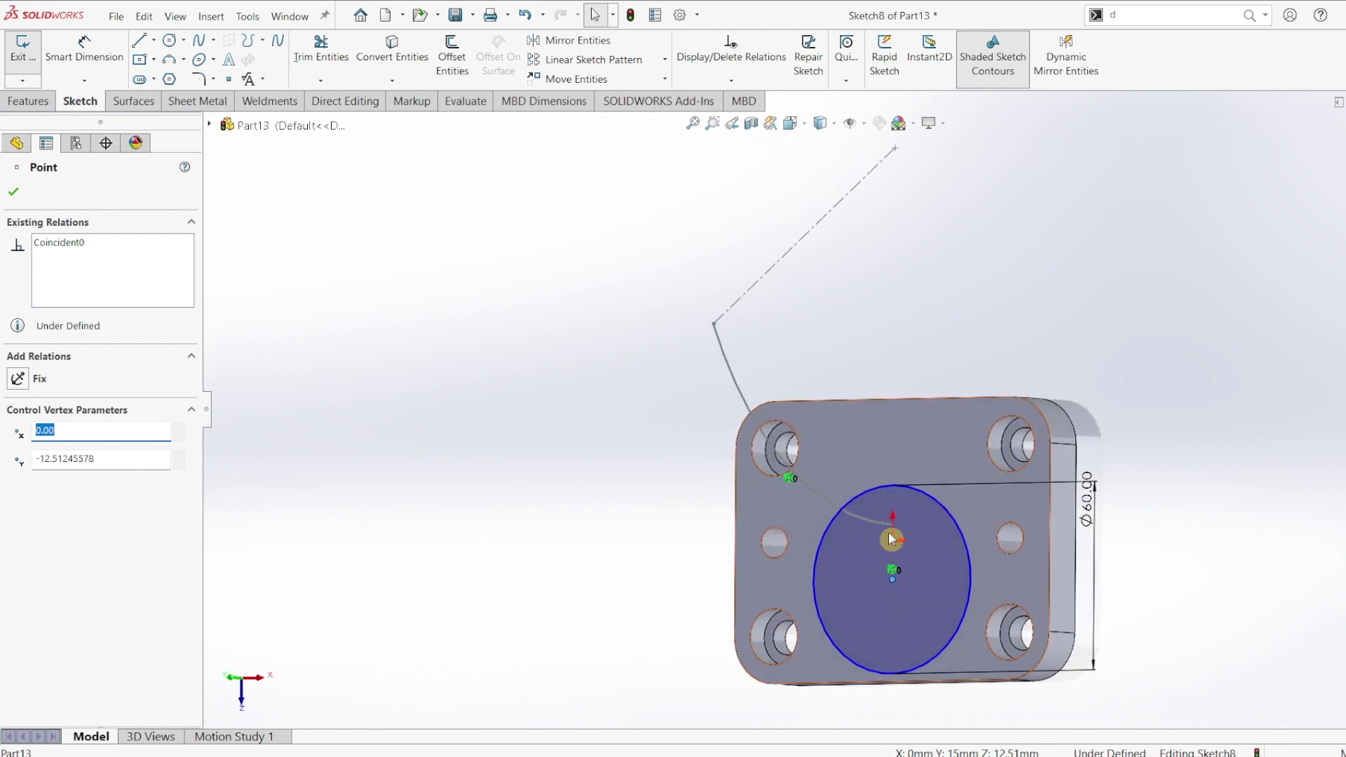
pyautogui.moveTo(895, 538); pyautogui.dragTo(920, 533, button='middle')
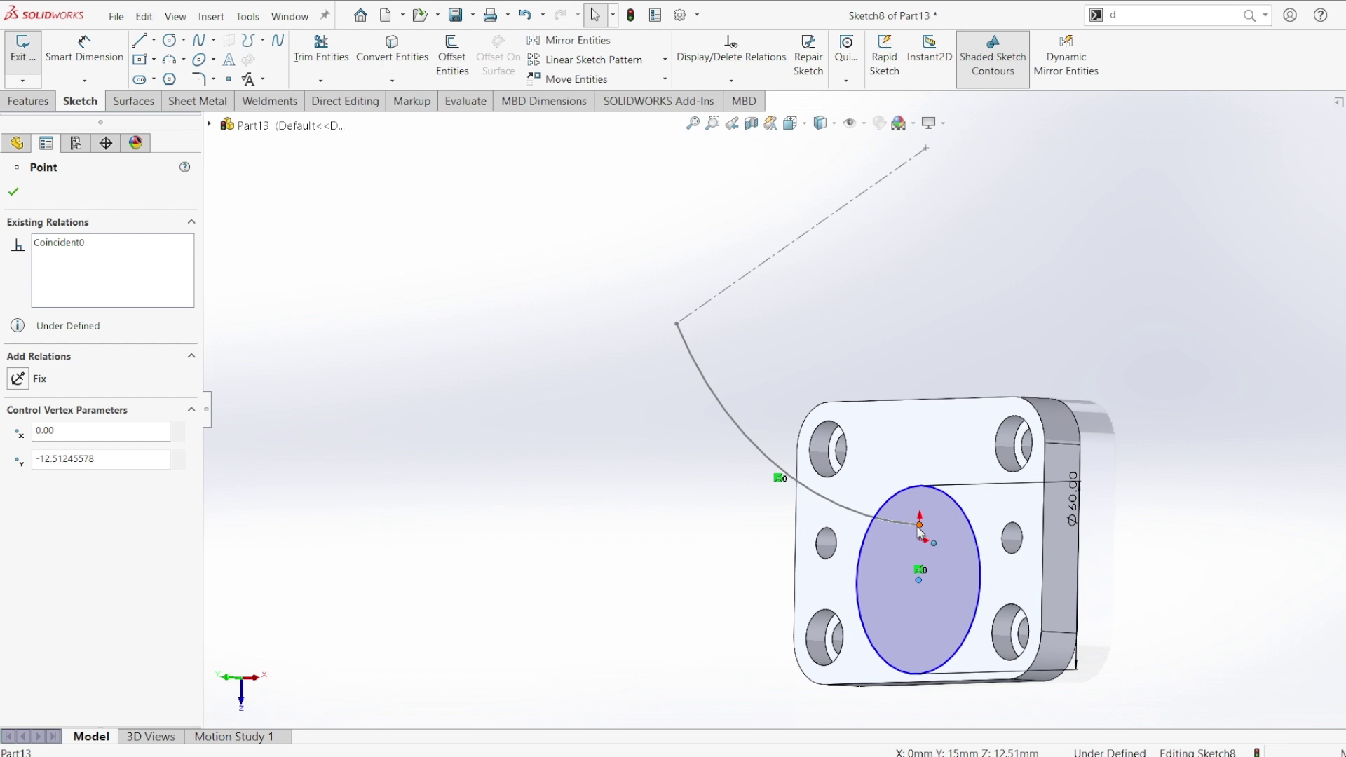
pyautogui.keyDown('ctrl'); pyautogui.click(920, 533); pyautogui.keyUp('ctrl')
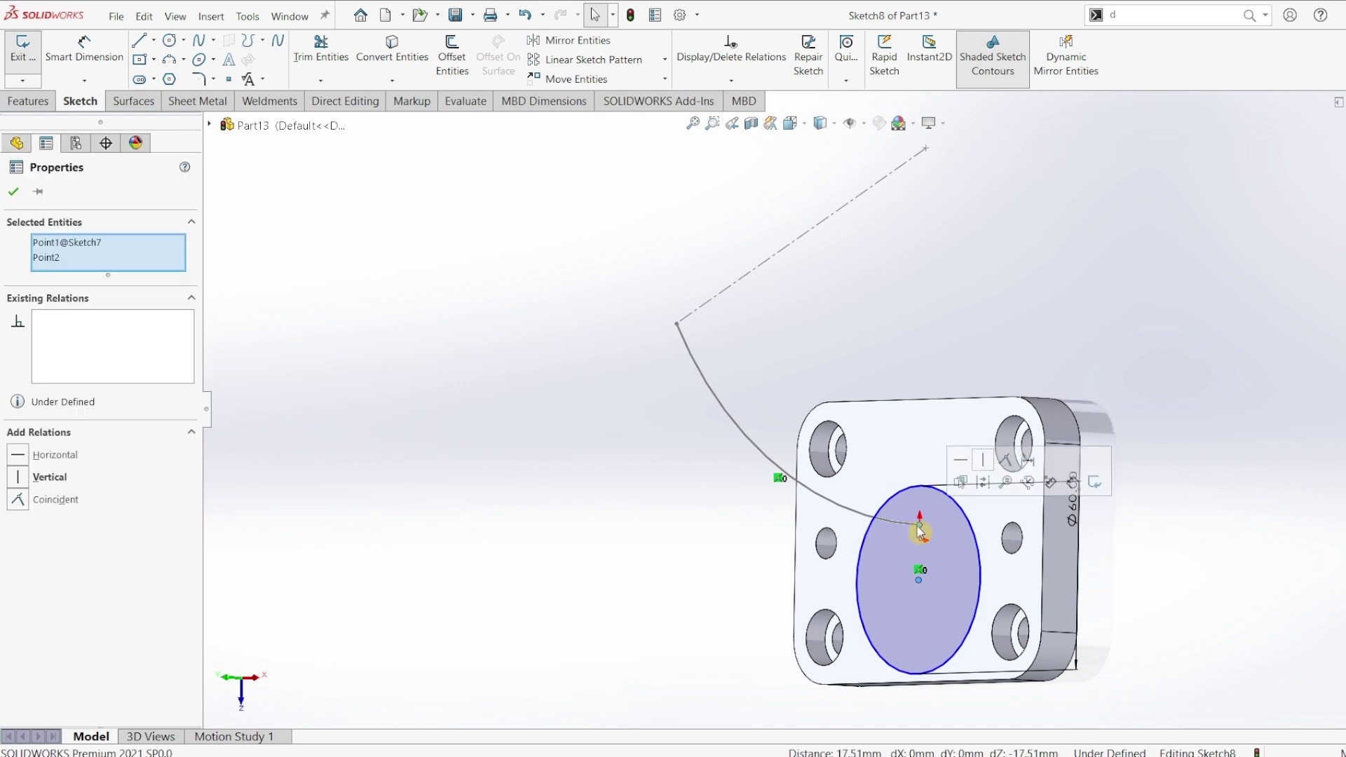
pyautogui.click(1005, 465)
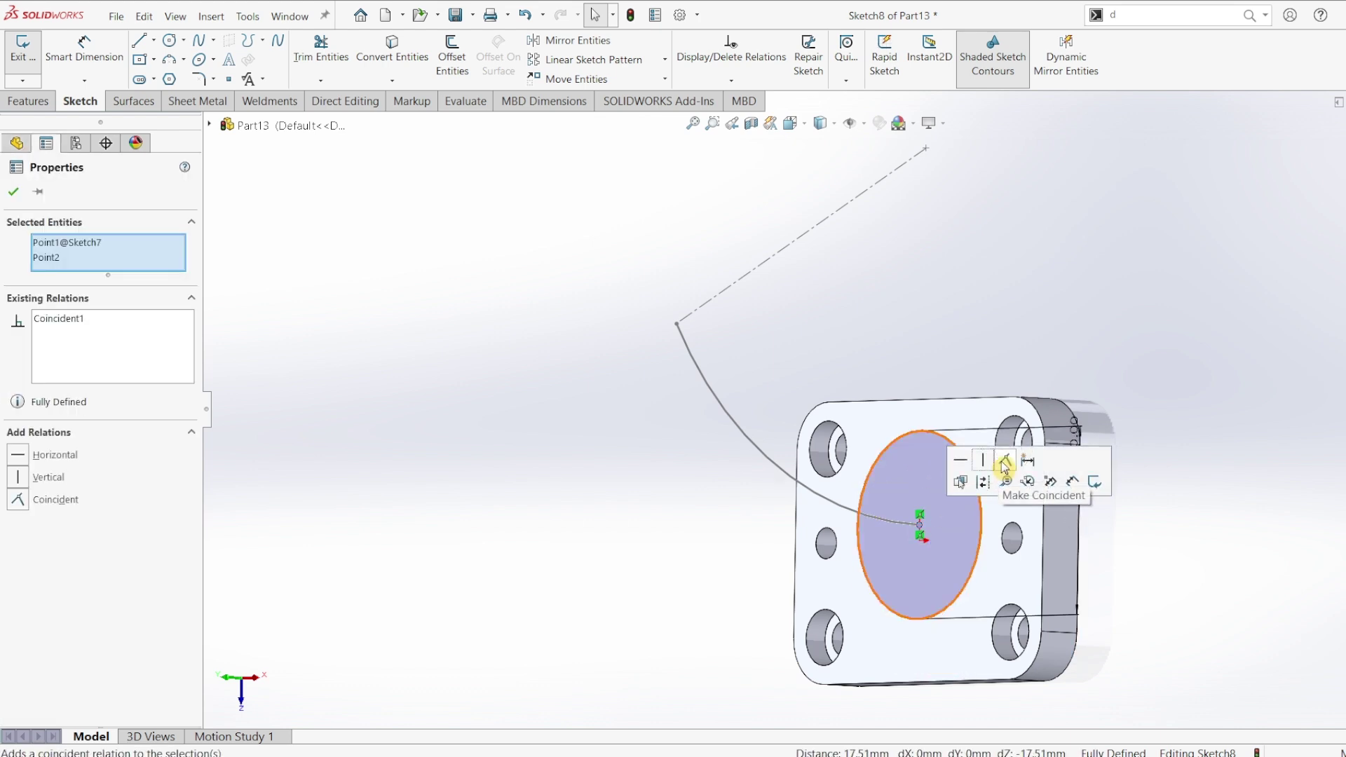
pyautogui.click(549, 481)
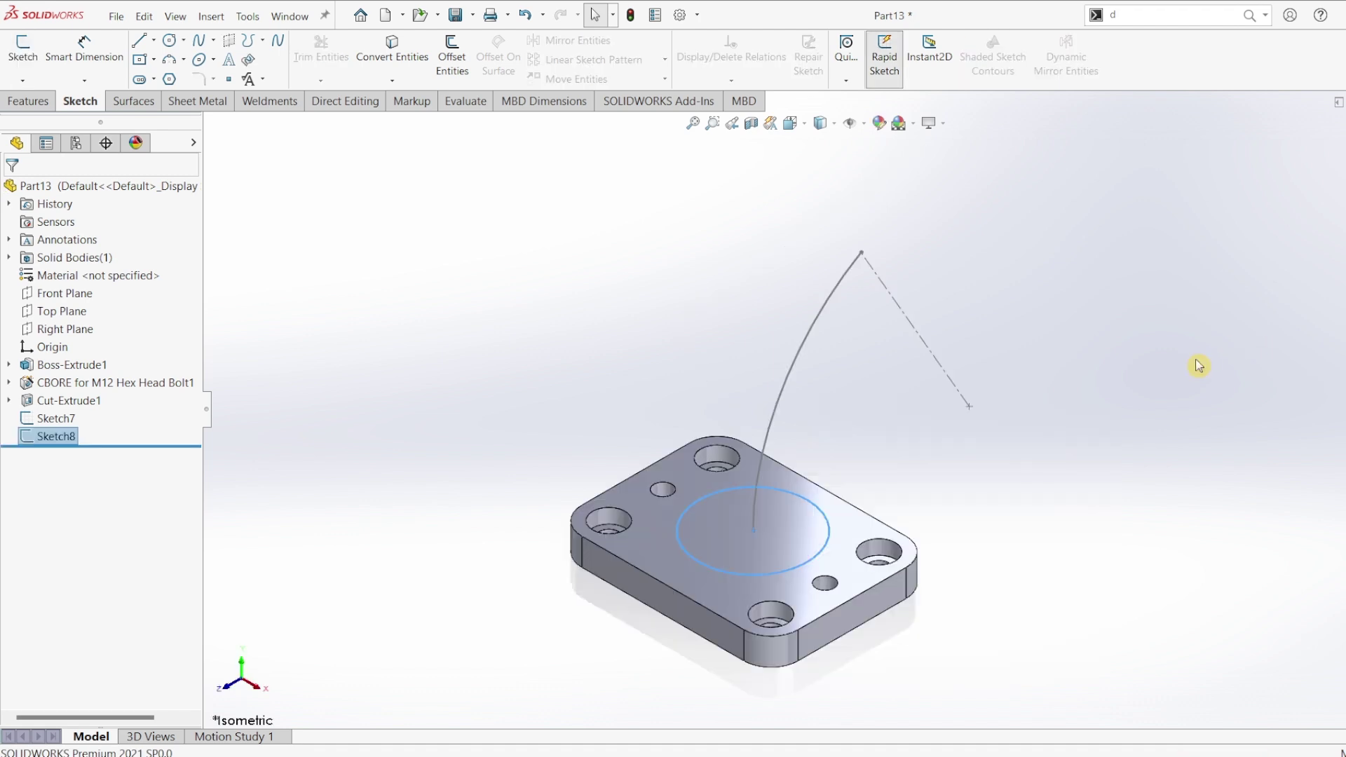
# Sweep the Sketch8 circle along the Sketch7 arc to create the curved tube.
pyautogui.click(28, 101)
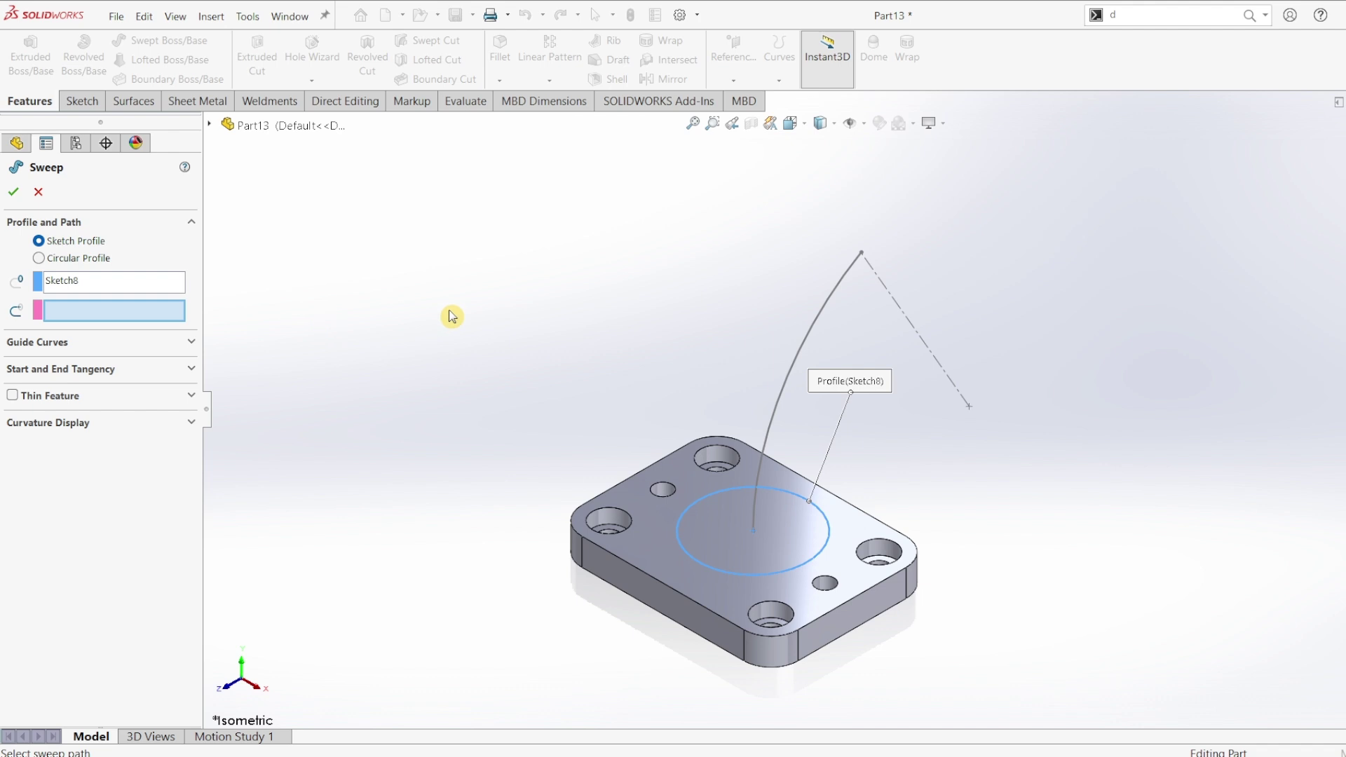
pyautogui.click(821, 320)
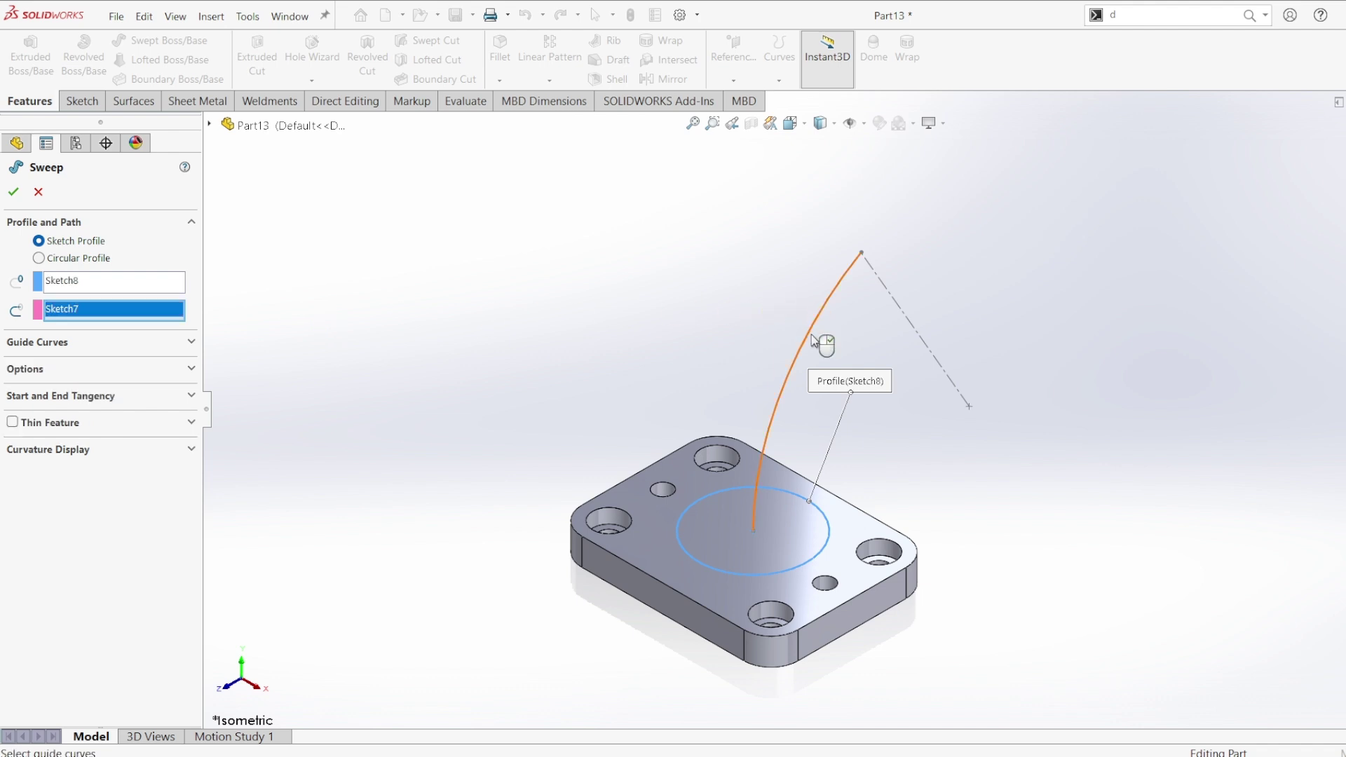
pyautogui.click(16, 200)
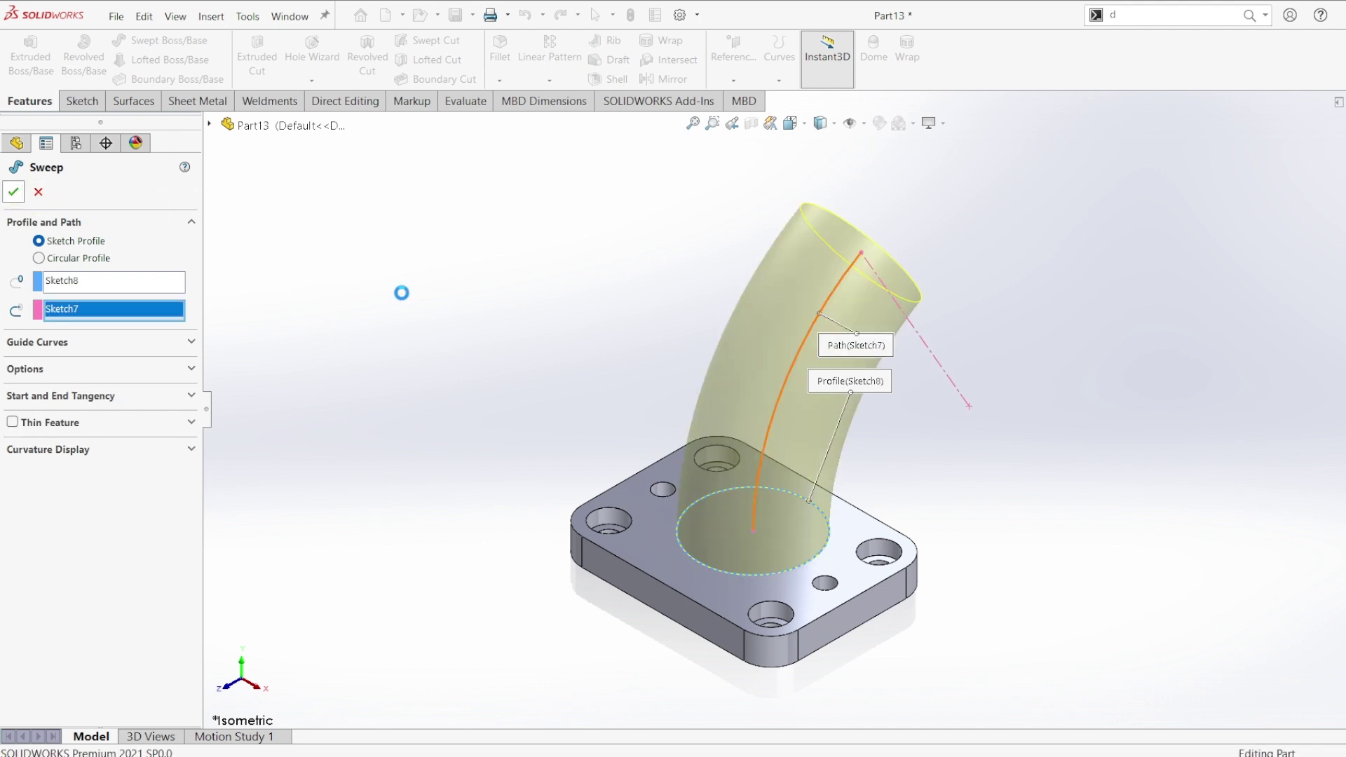
pyautogui.click(1115, 302)
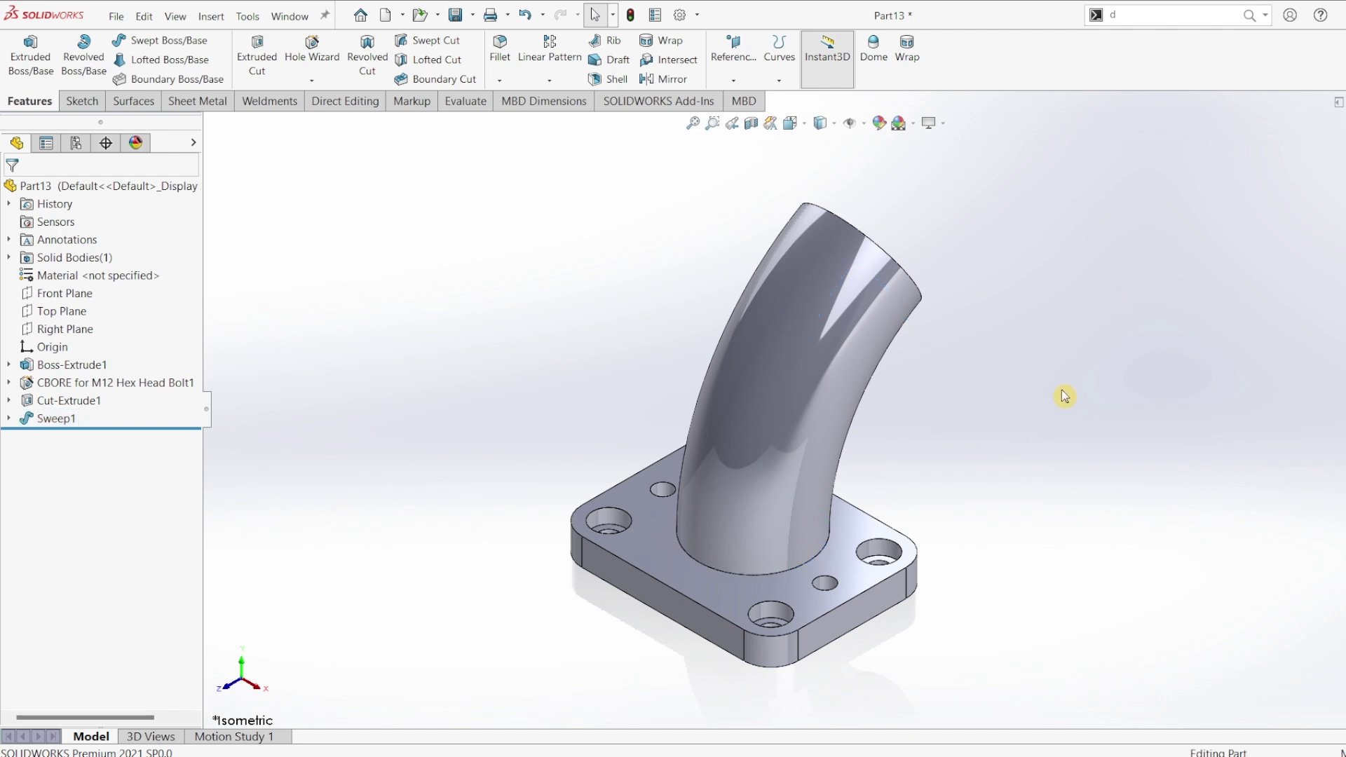
# Orbit the model and select the tube's top end face.
pyautogui.moveTo(1065, 397); pyautogui.dragTo(1007, 456, button='middle')
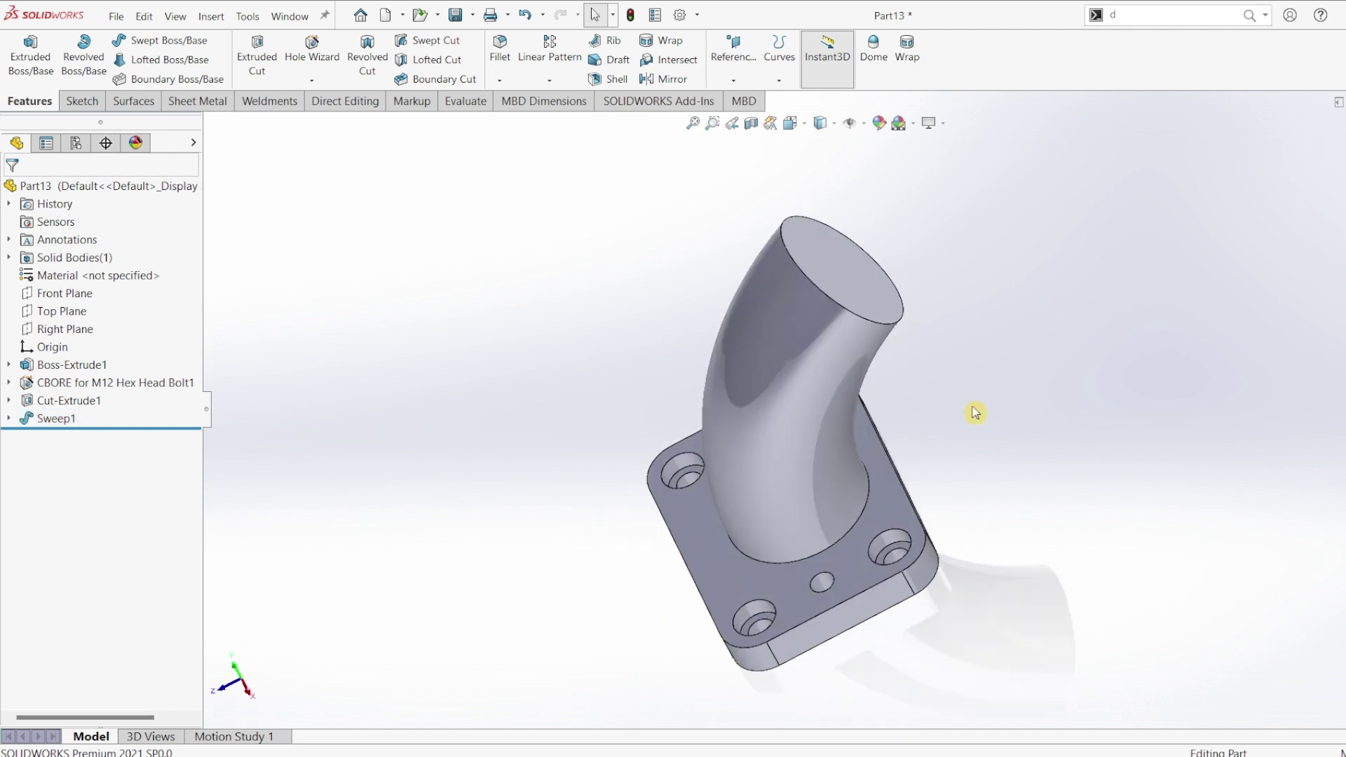
pyautogui.click(851, 259)
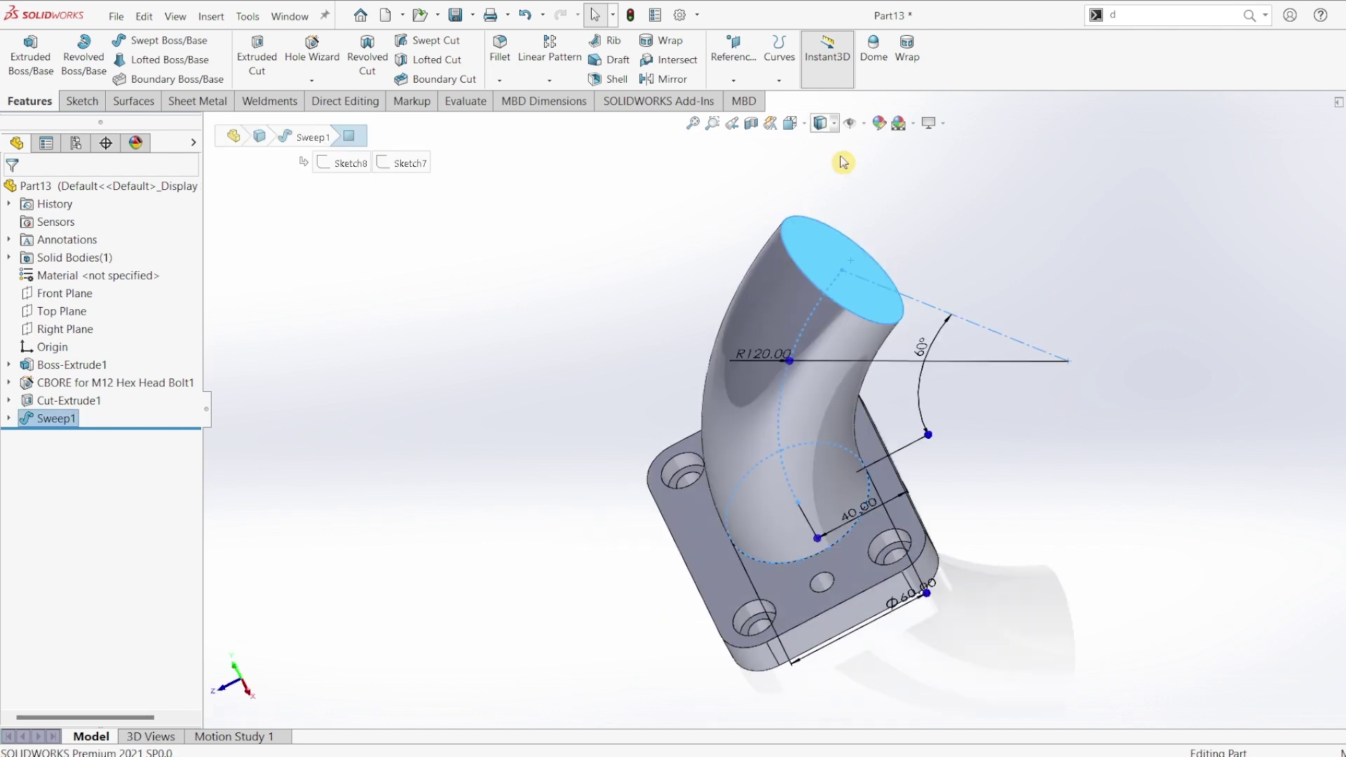
pyautogui.click(81, 101)
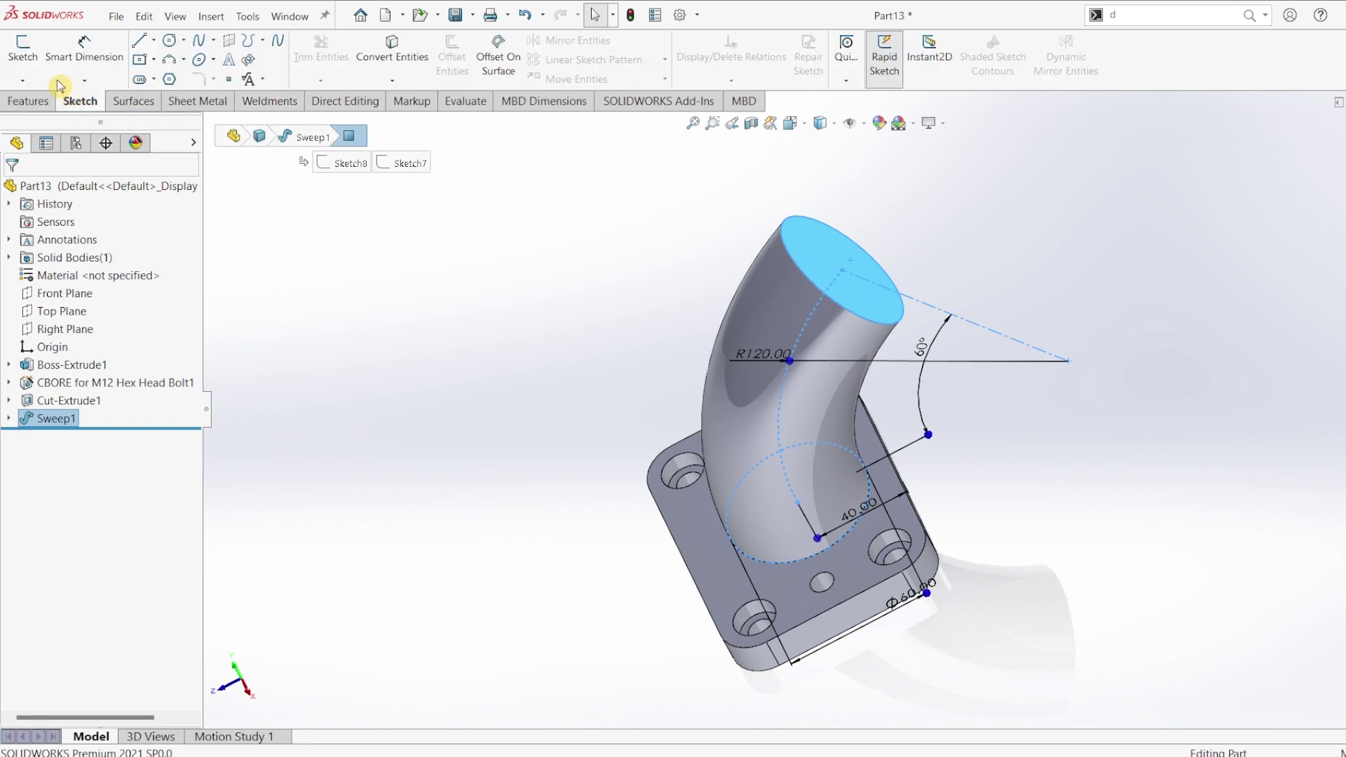
# Start a sketch on the tube's top face and draw a circle centred on it.
pyautogui.click(24, 49)
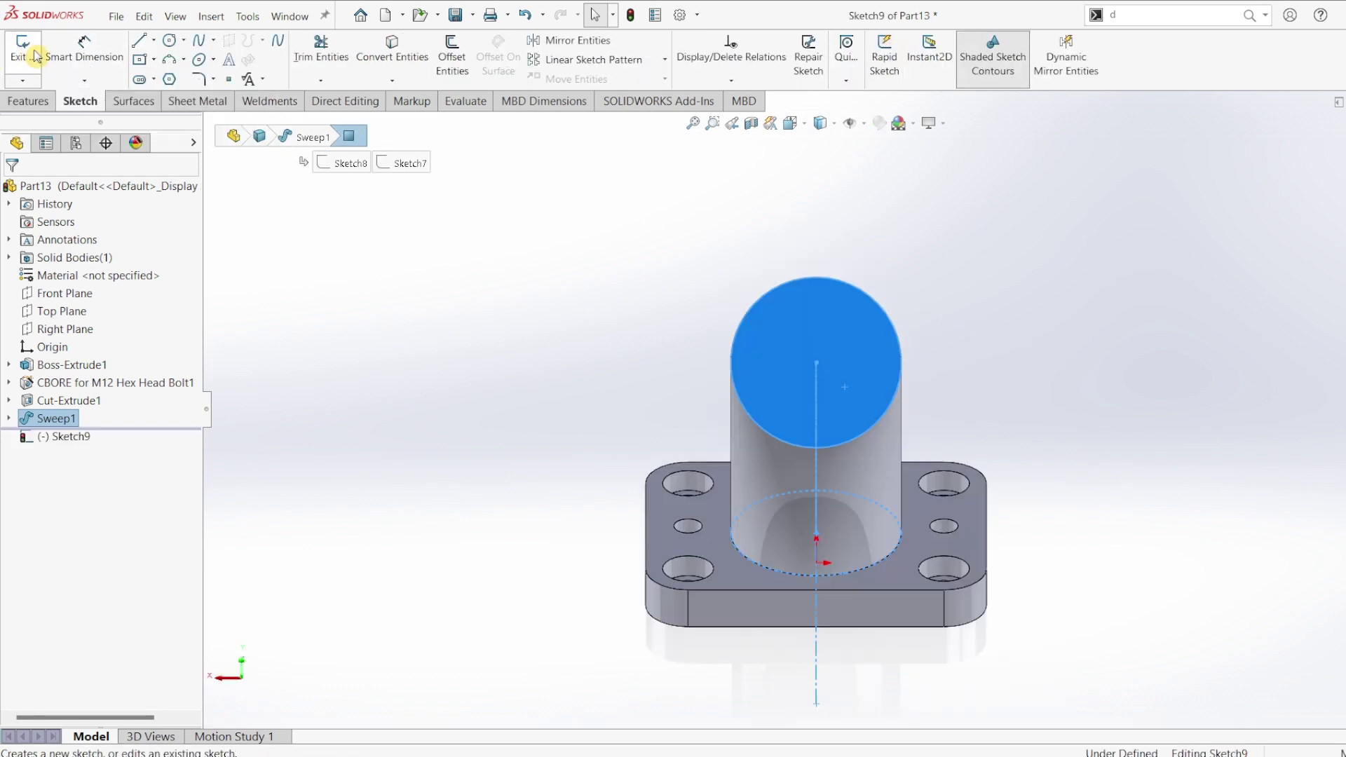
pyautogui.click(169, 40)
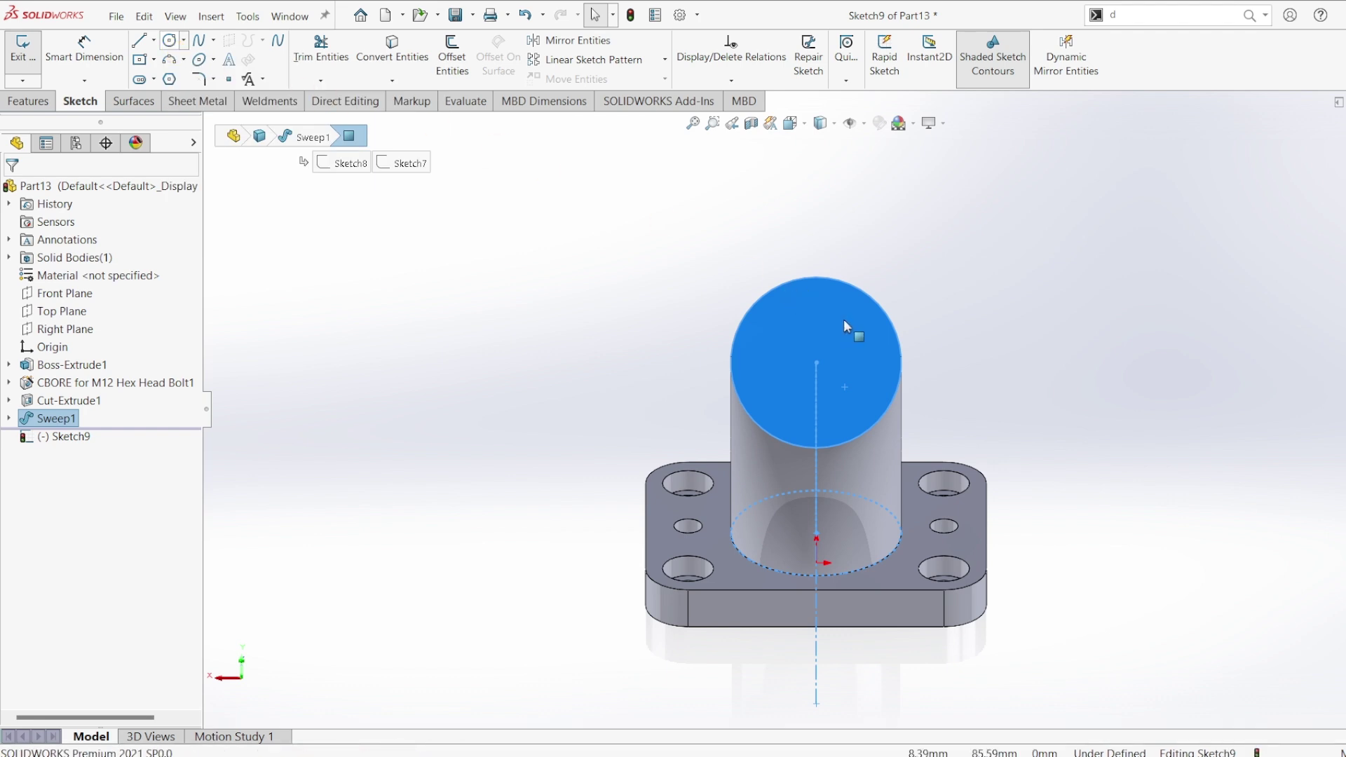
pyautogui.click(173, 42)
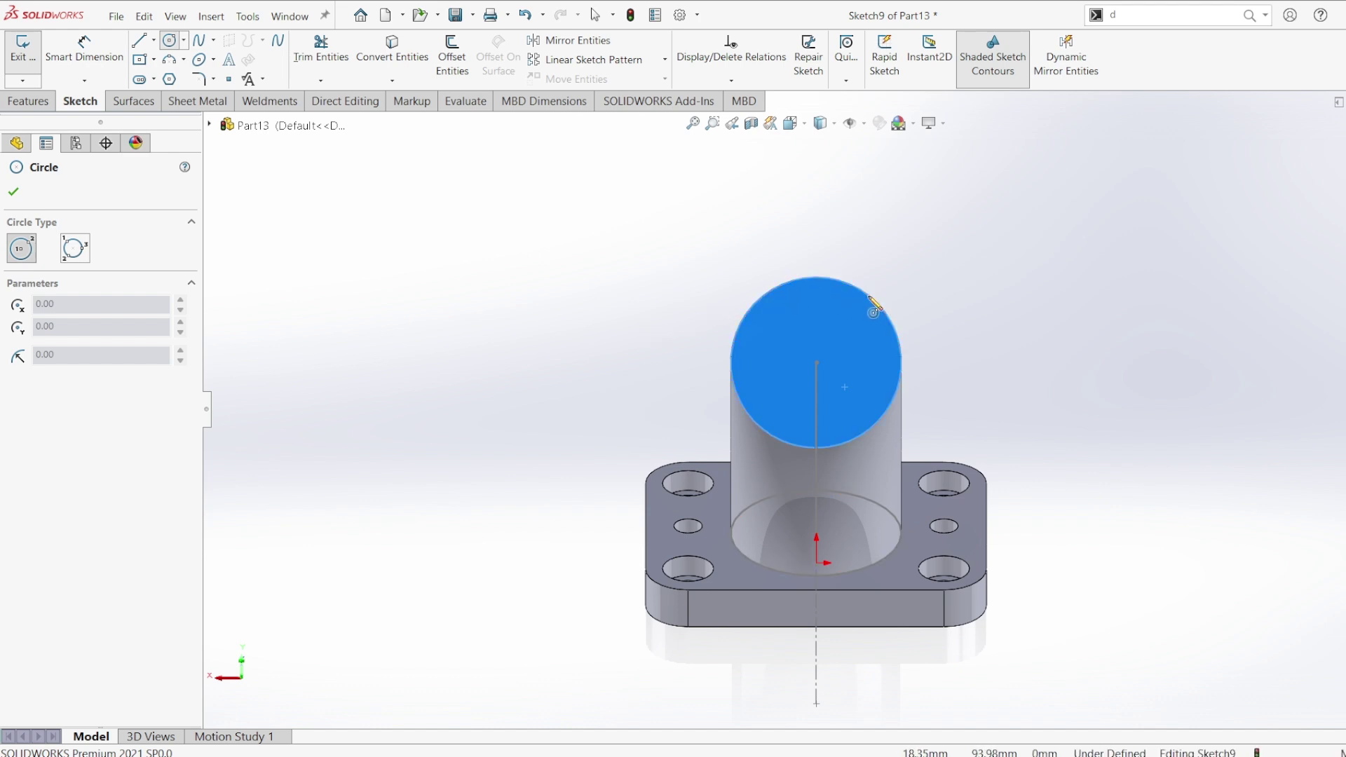
pyautogui.click(816, 362)
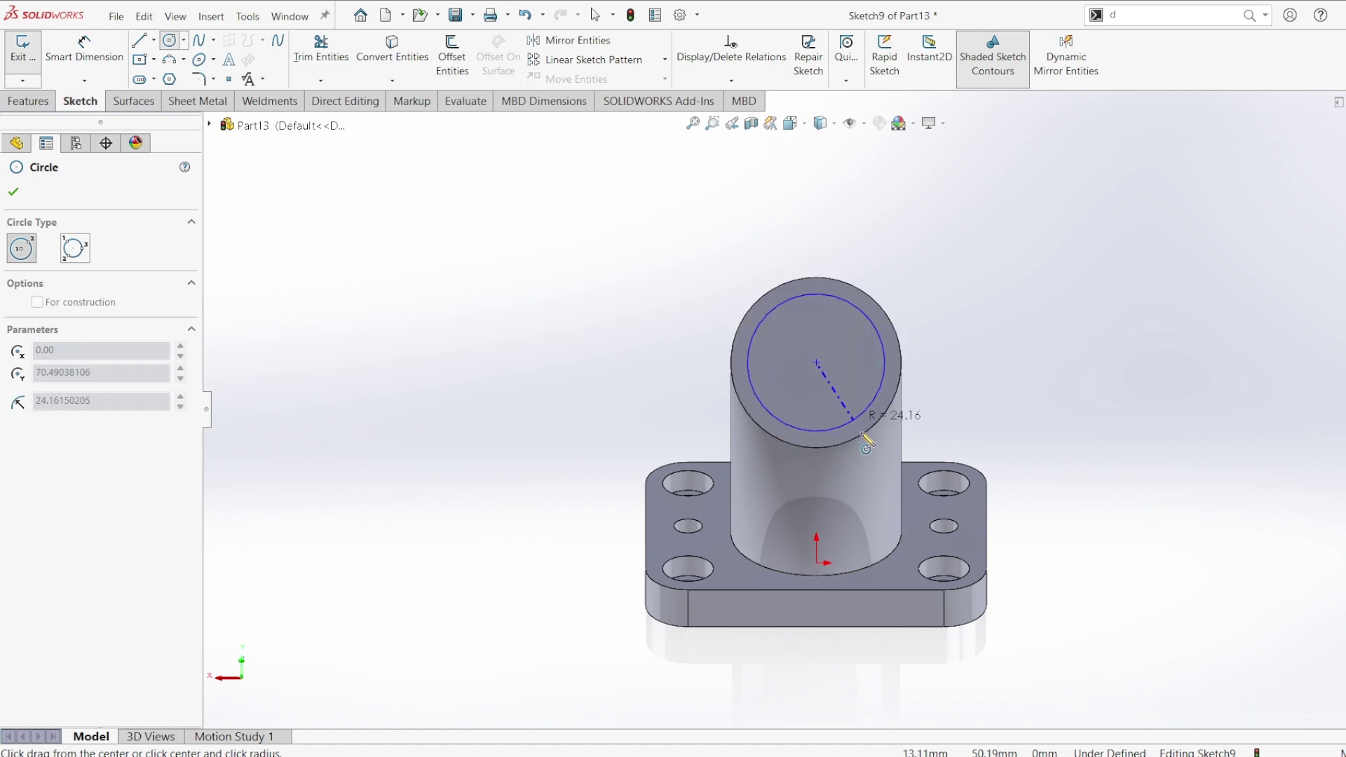
pyautogui.click(893, 483)
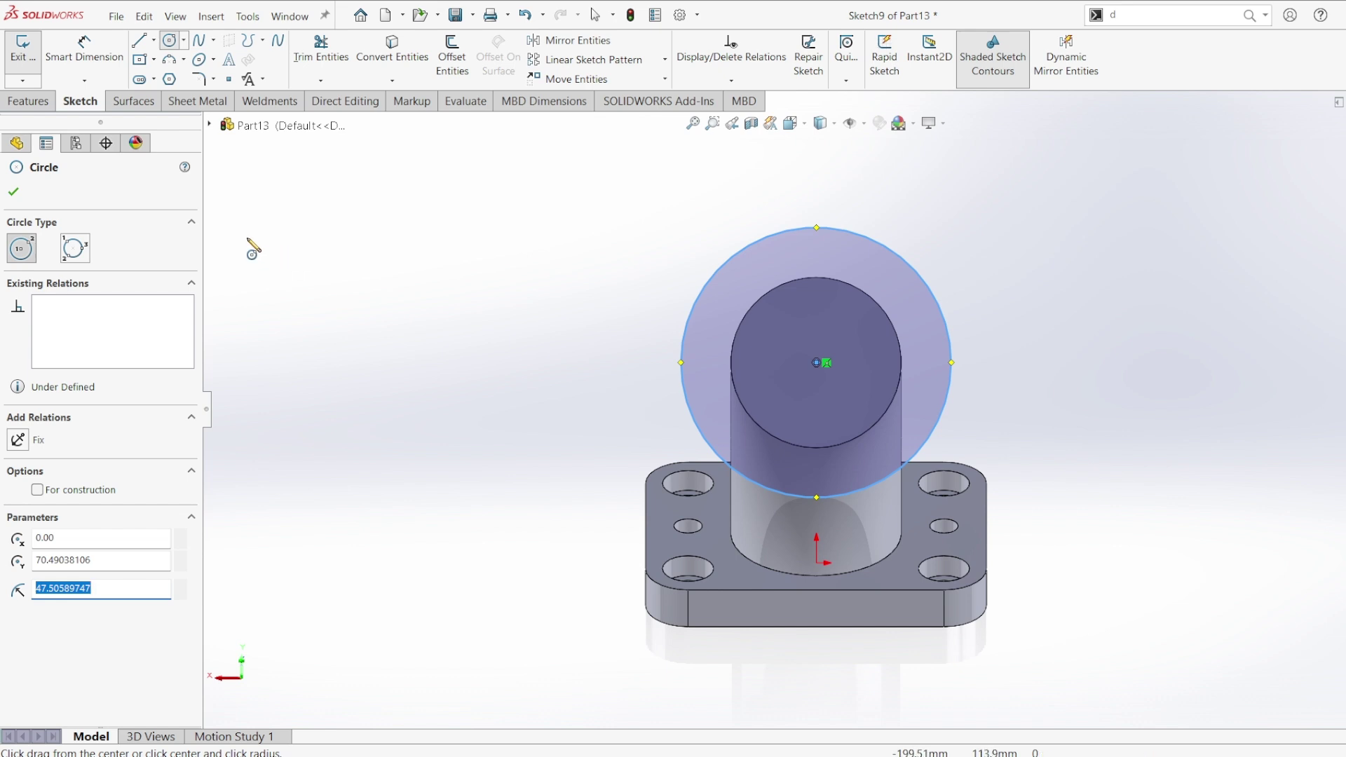
# Dimension the circle to 110 mm diameter.
pyautogui.click(85, 47)
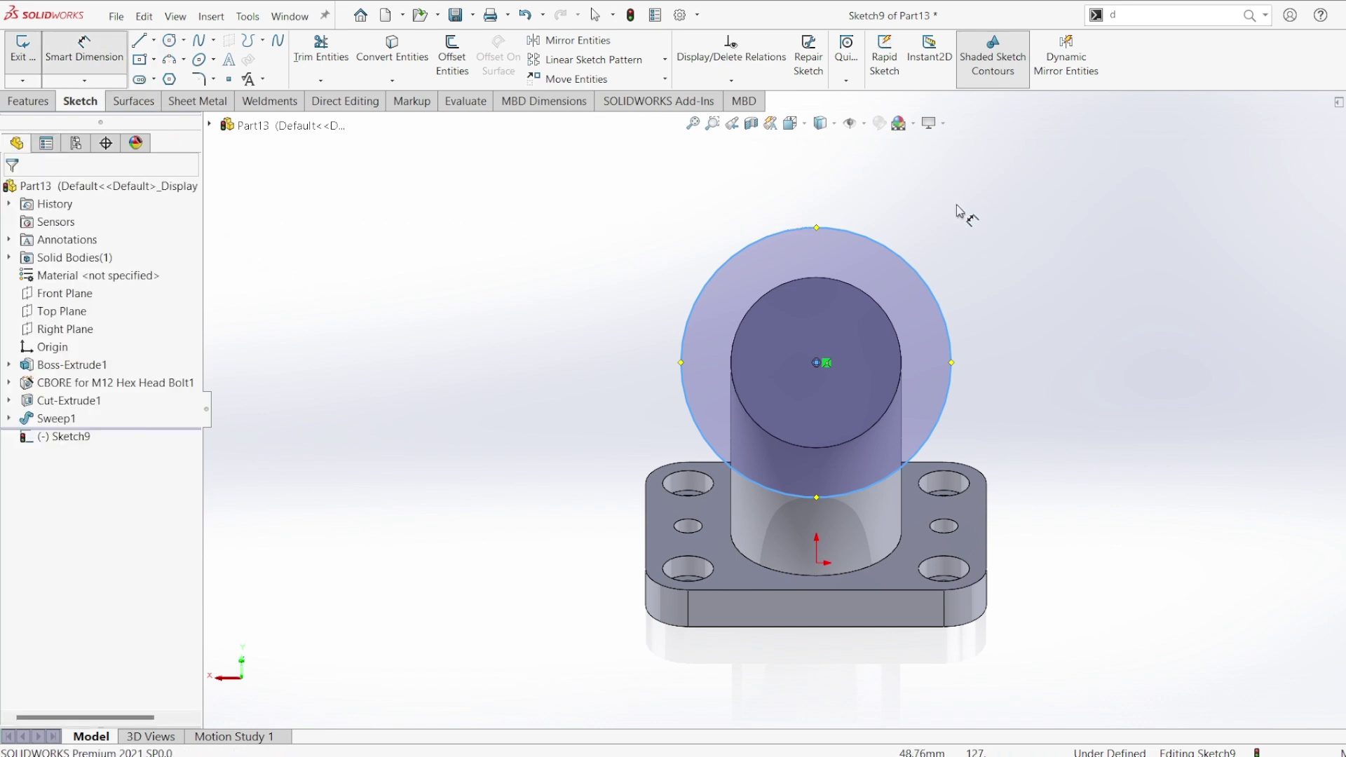
pyautogui.click(933, 294)
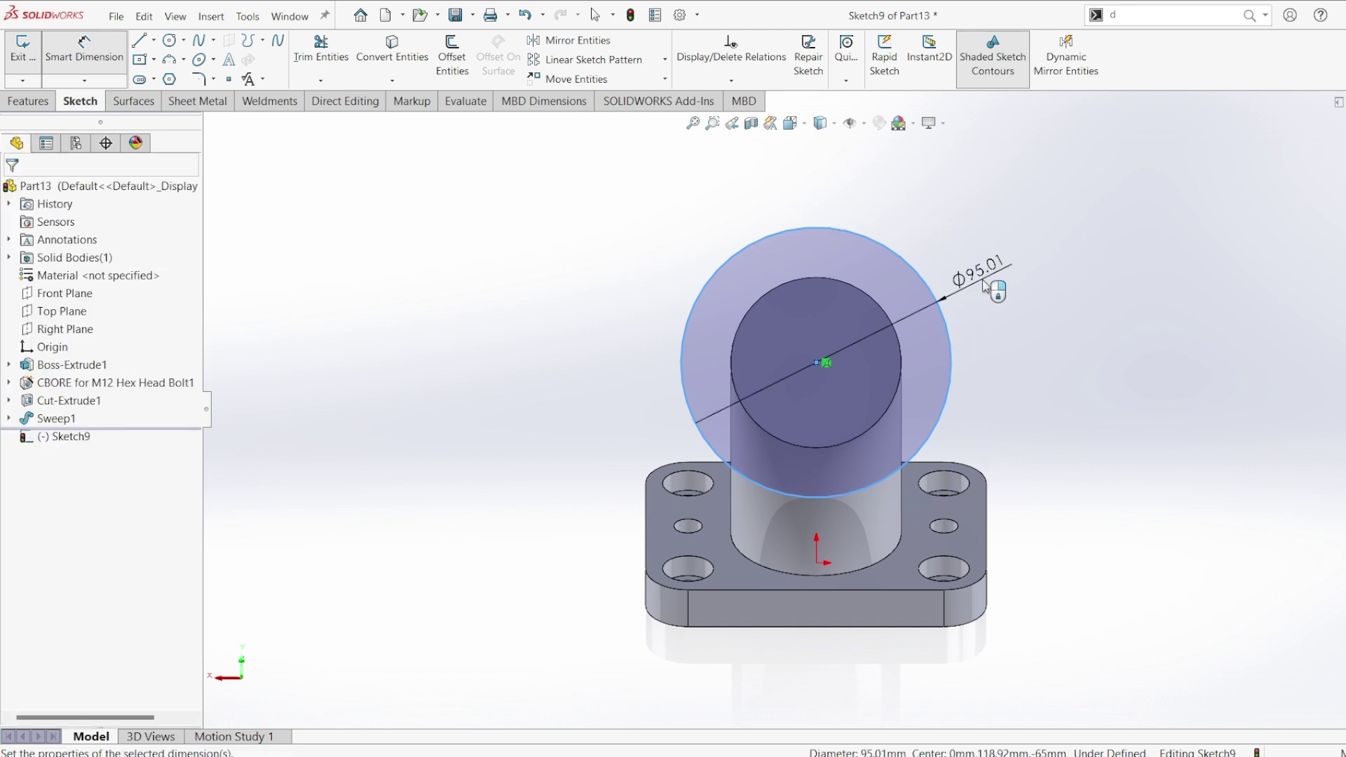
pyautogui.click(985, 284)
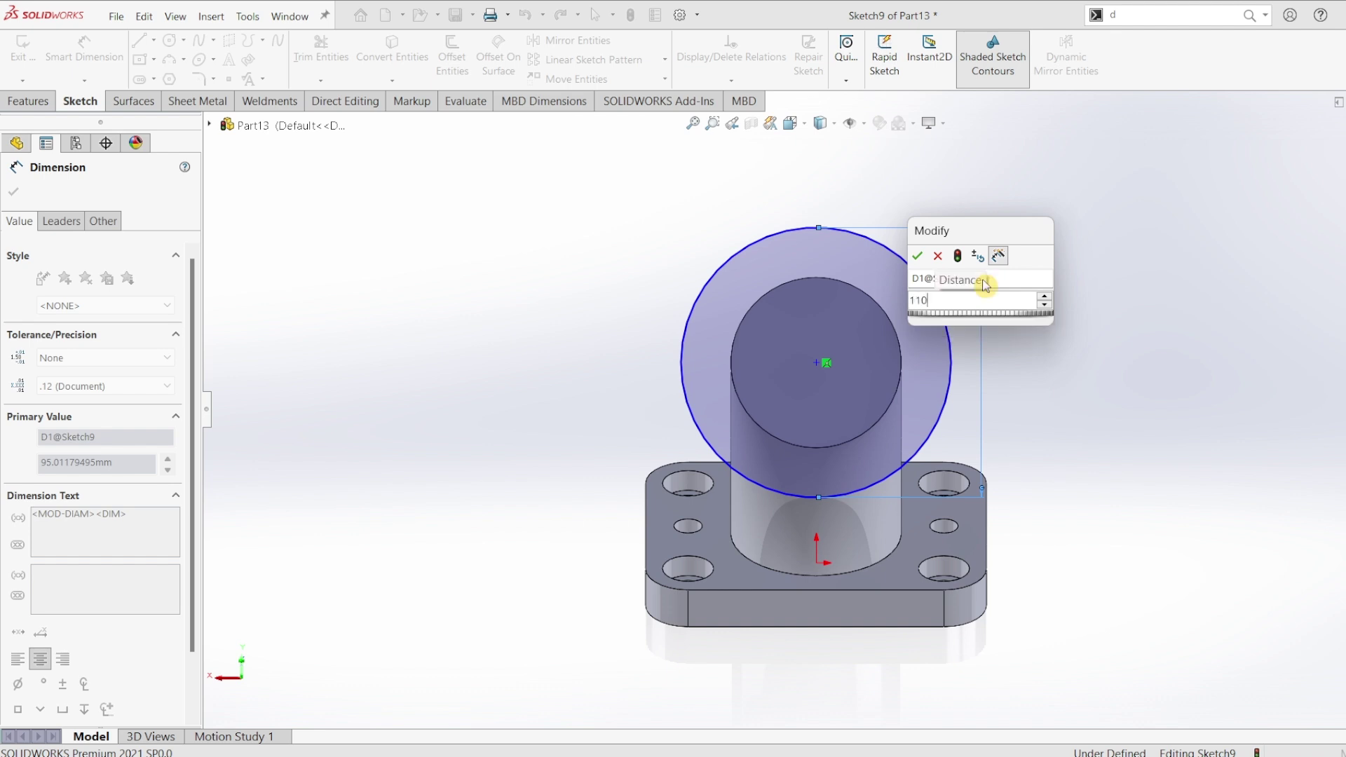
pyautogui.press('Escape')
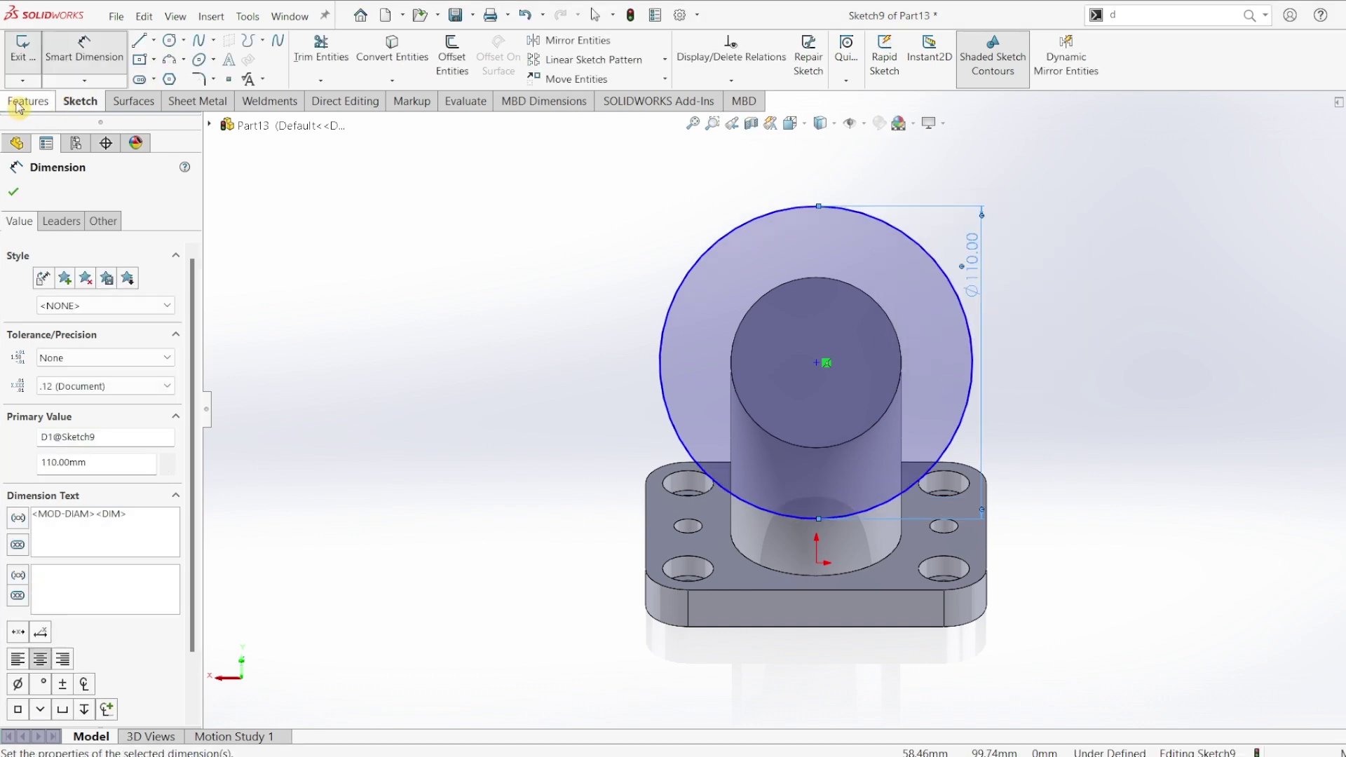
pyautogui.click(19, 104)
# Extrude the Ø110 circle 12 mm blind to create the flange.
pyautogui.click(31, 76)
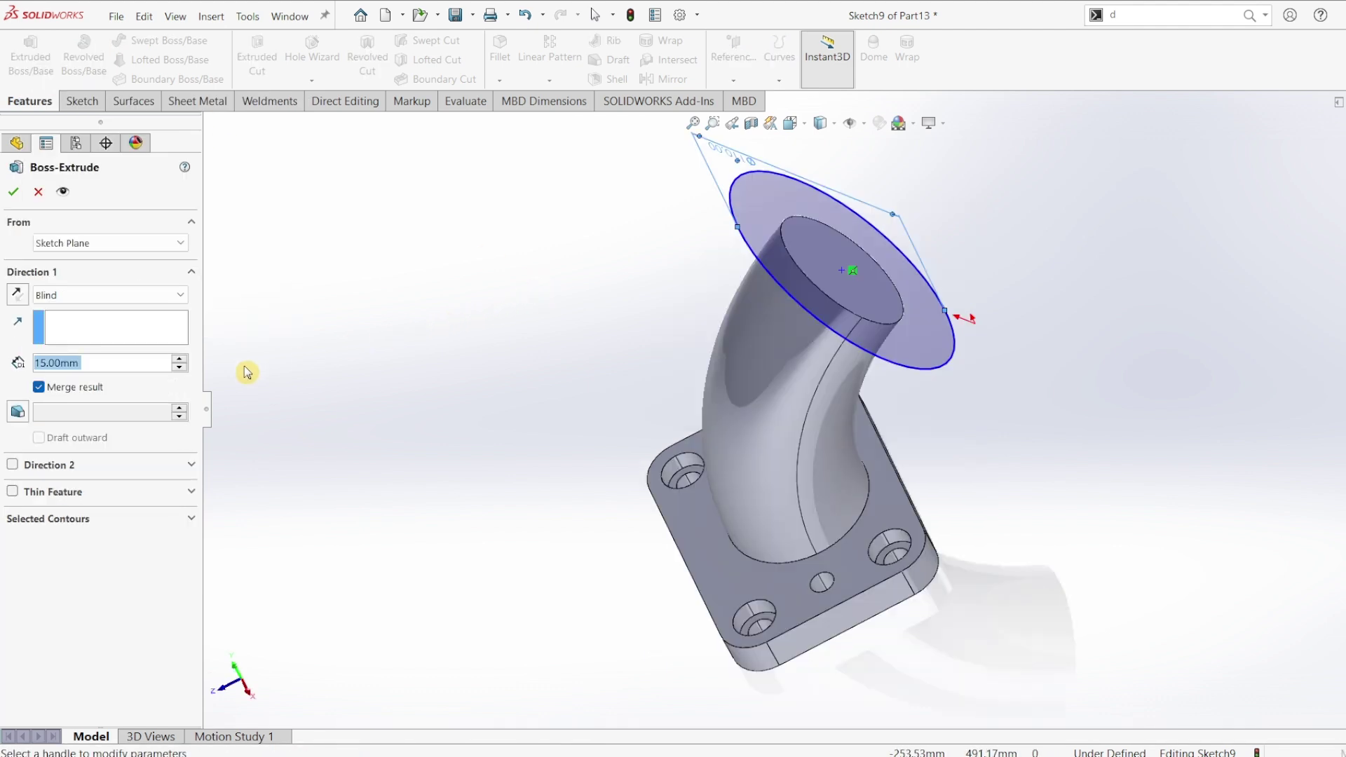
pyautogui.write('12')
pyautogui.press('Return')
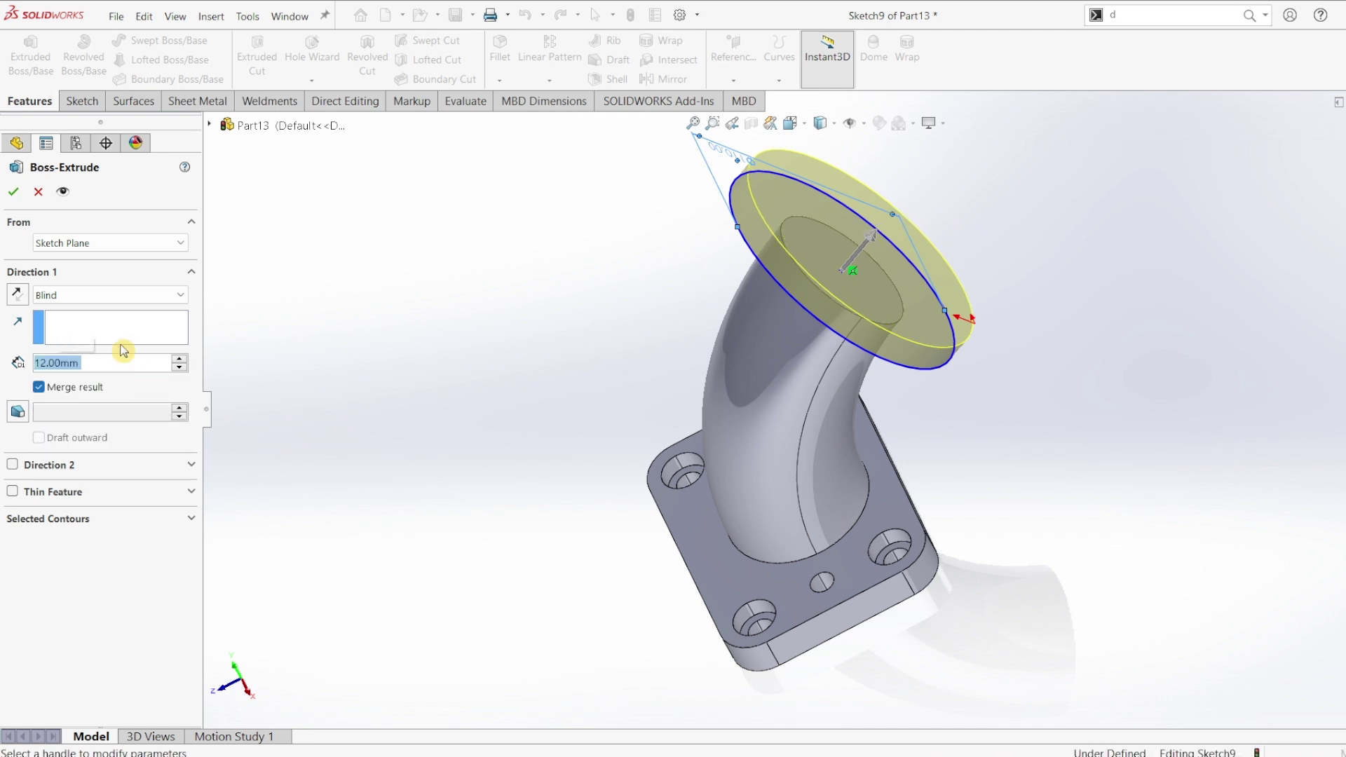
pyautogui.click(13, 191)
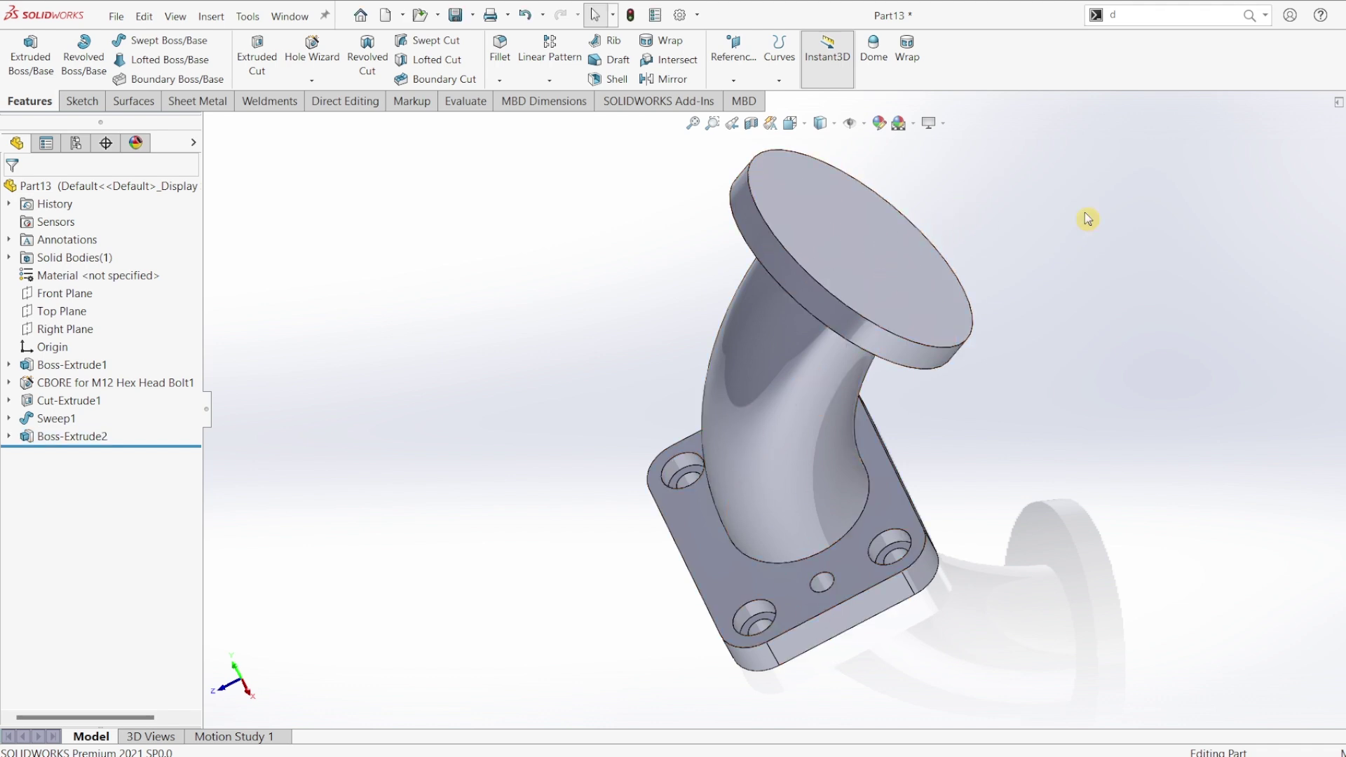
# Start a sketch on the flange's outer face and draw a circle at its centre.
pyautogui.click(851, 221)
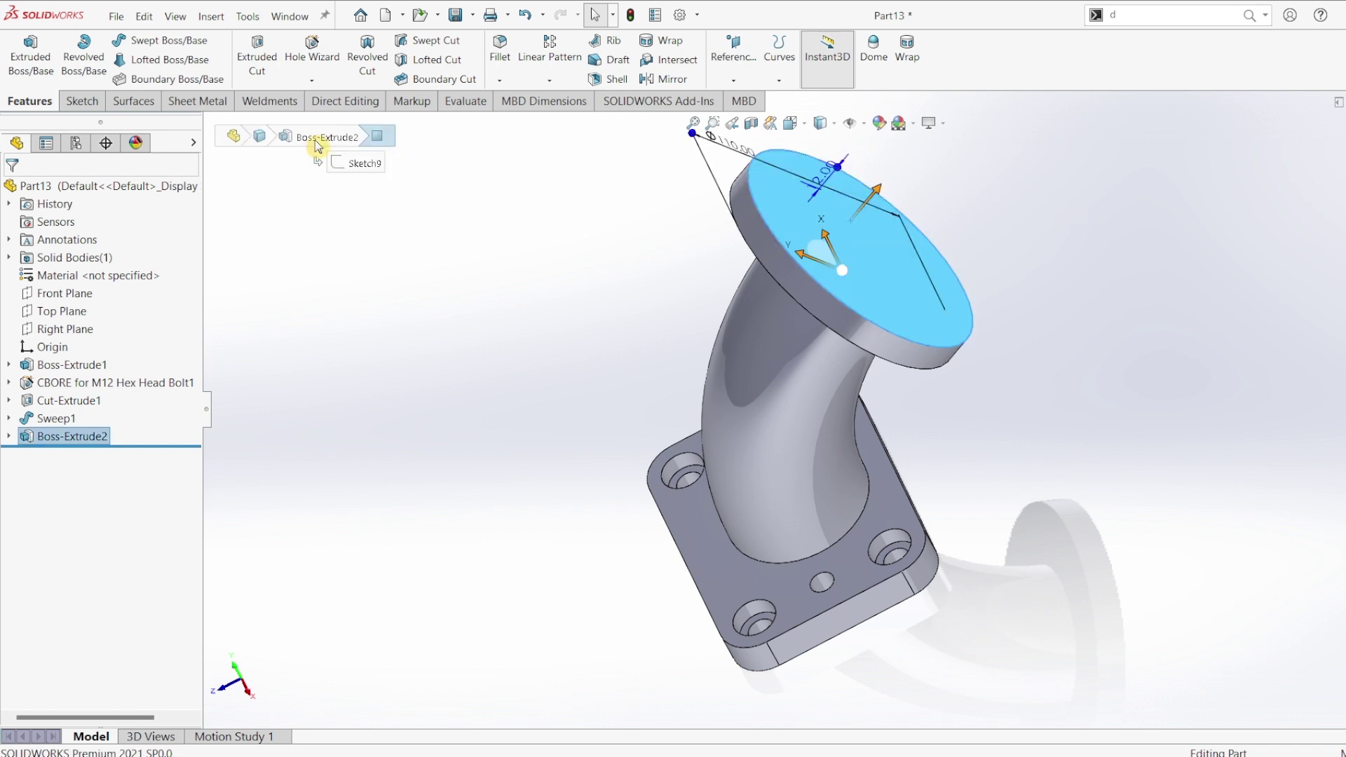
pyautogui.click(81, 101)
pyautogui.click(23, 50)
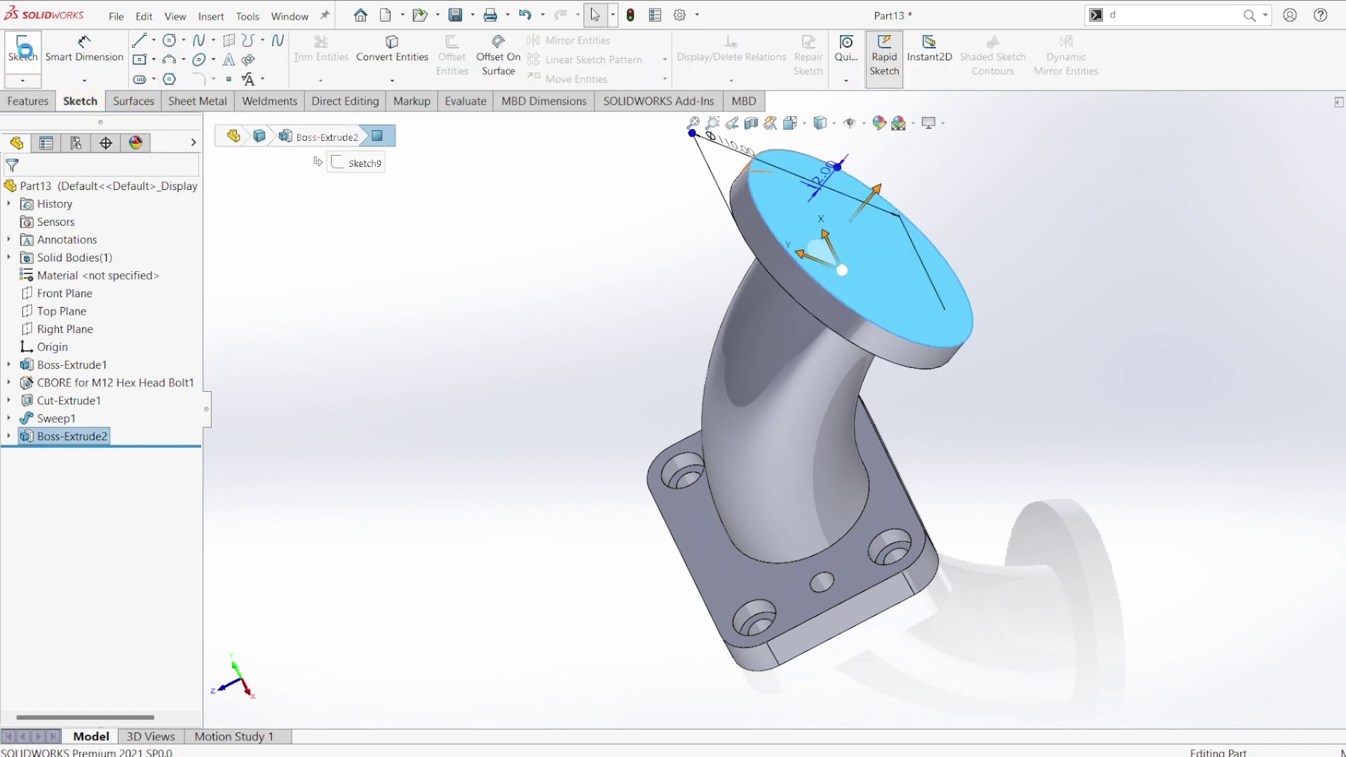
pyautogui.click(169, 40)
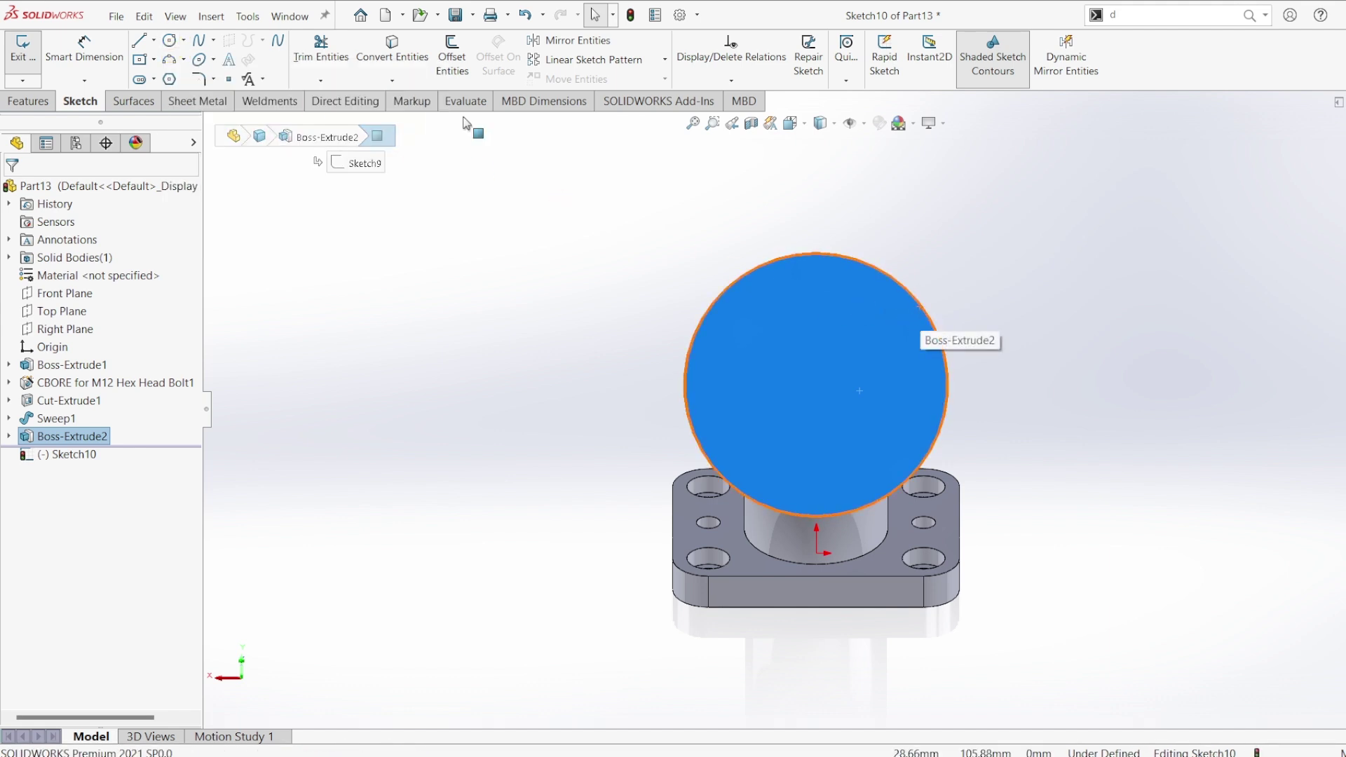
pyautogui.click(169, 40)
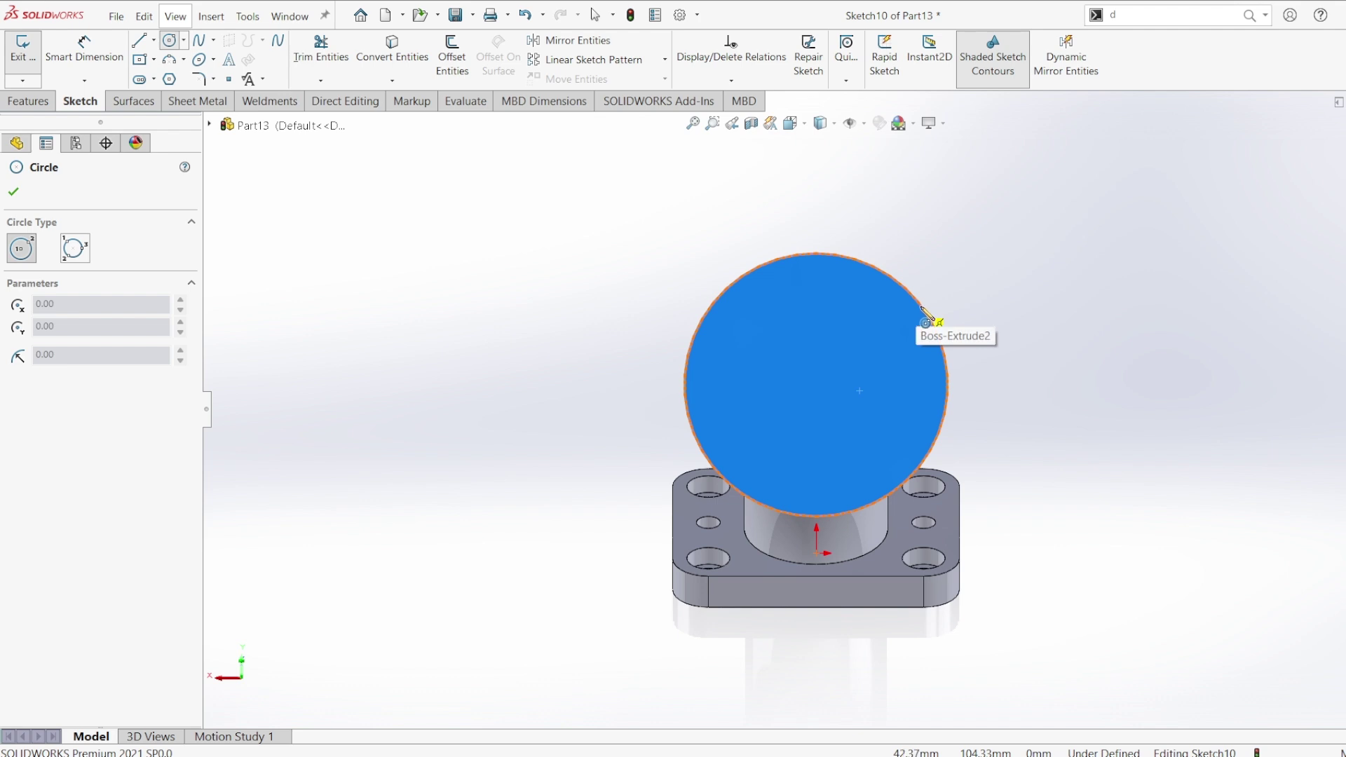
pyautogui.click(817, 386)
pyautogui.click(854, 449)
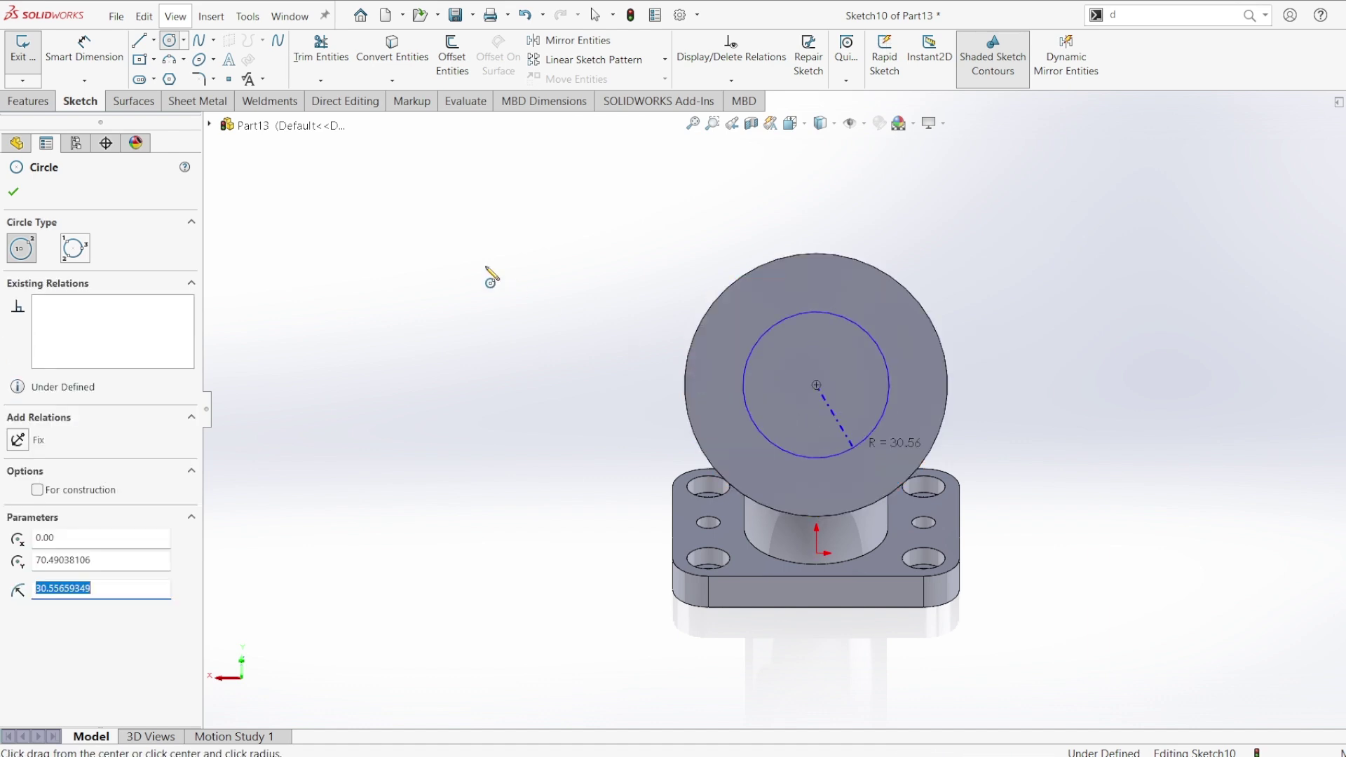
# Dimension the flange circle to 50 mm diameter, fully defining Sketch10.
pyautogui.click(84, 48)
pyautogui.click(881, 344)
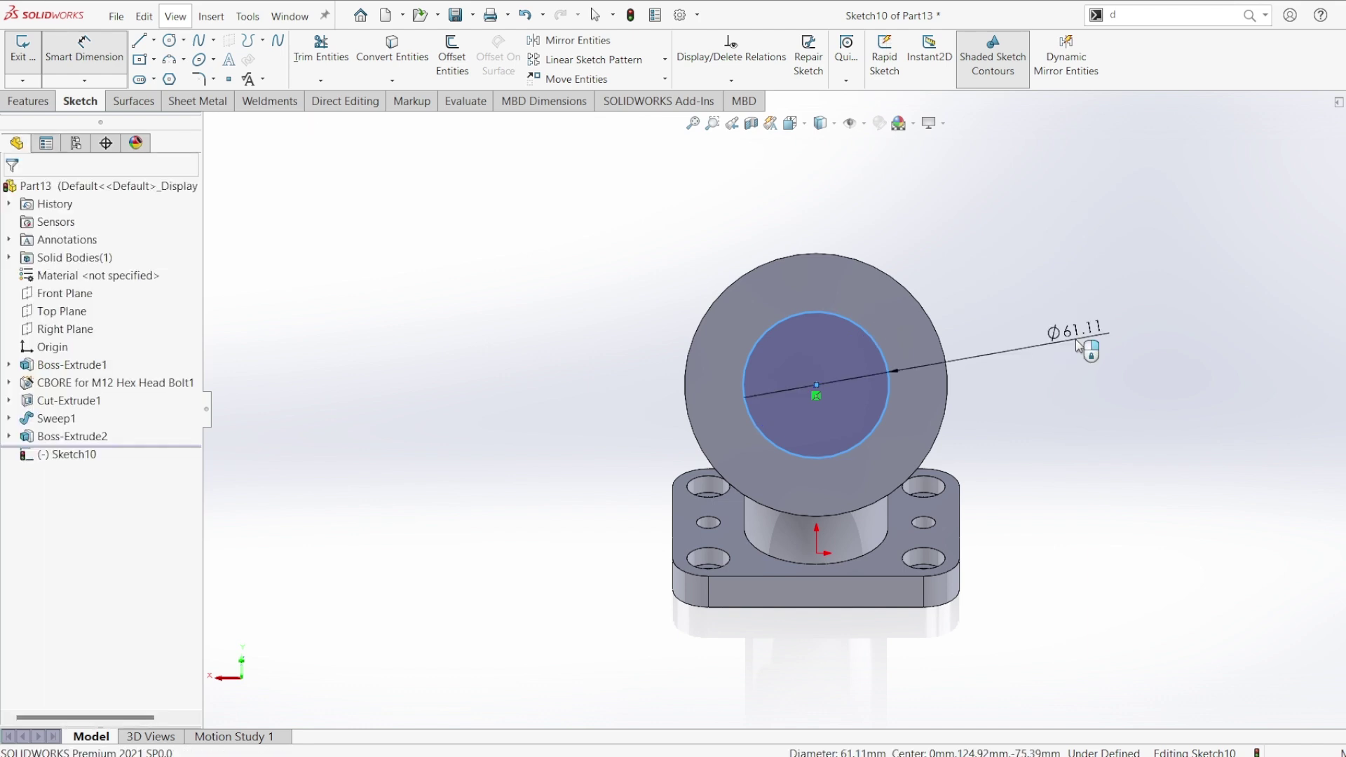
pyautogui.click(1077, 344)
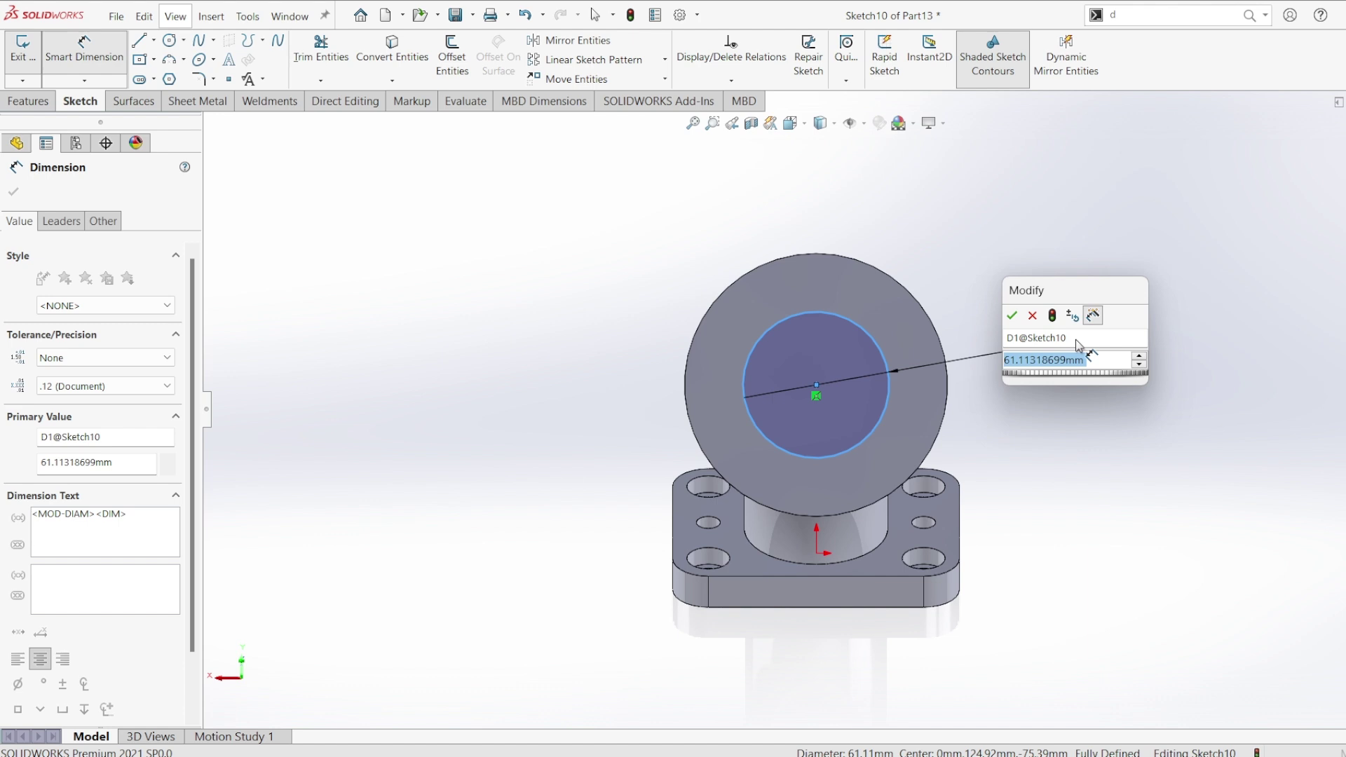
pyautogui.write('60')
pyautogui.press('Return')
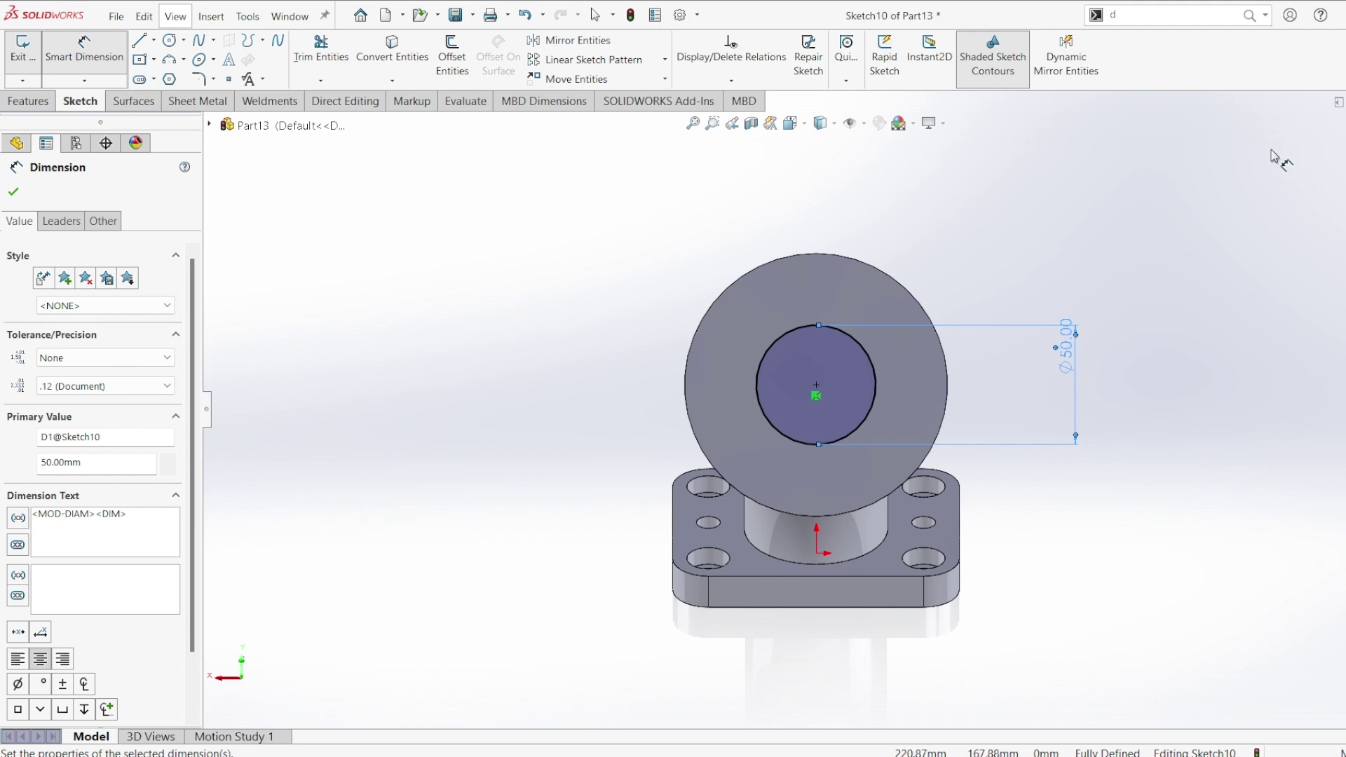
pyautogui.click(16, 193)
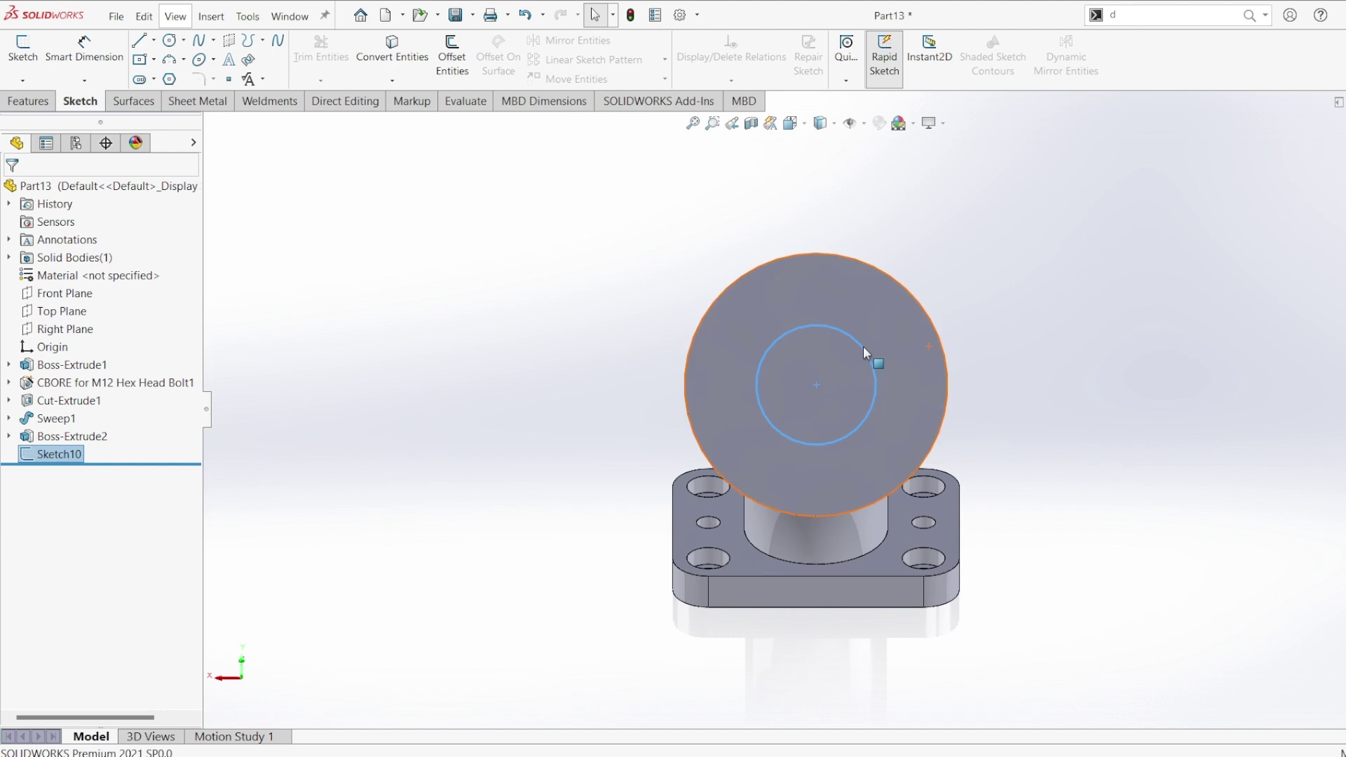
pyautogui.moveTo(614, 379); pyautogui.dragTo(709, 339, button='middle')
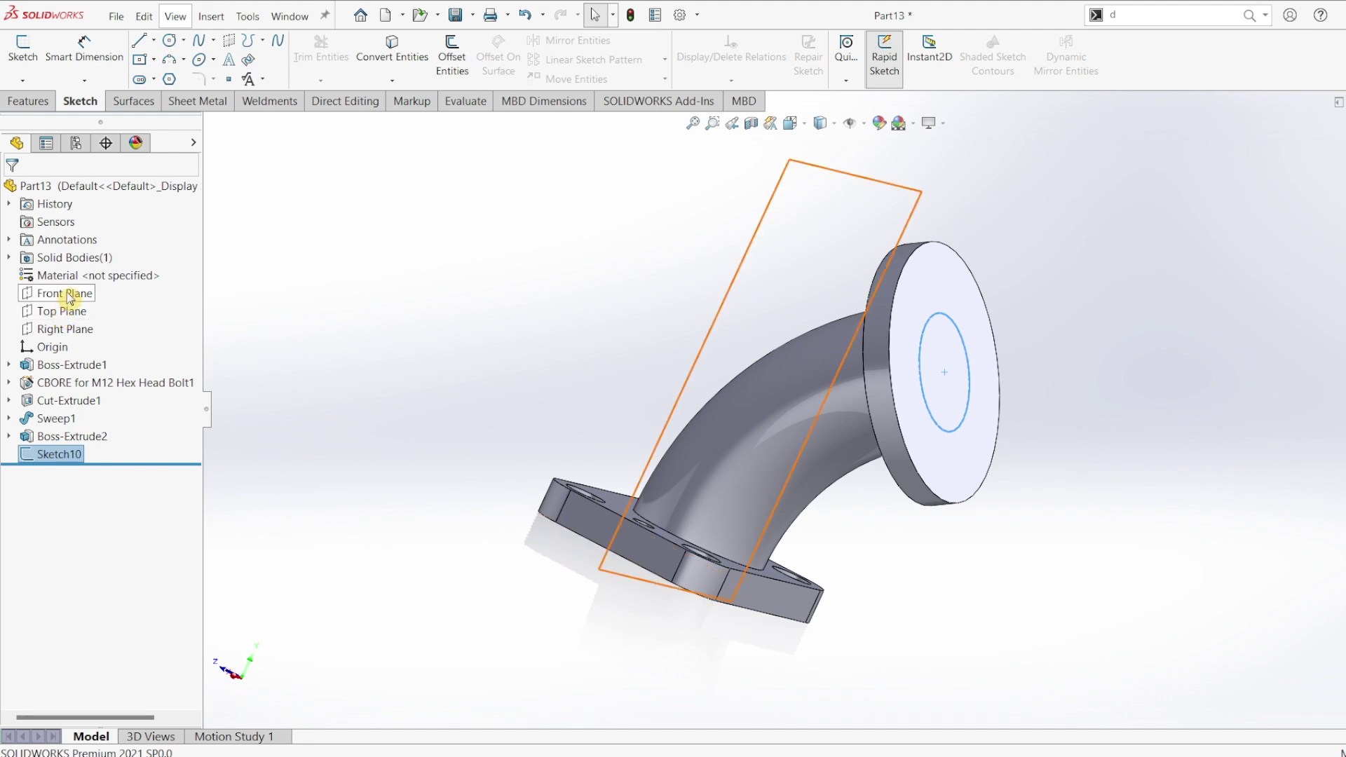
pyautogui.click(65, 329)
# Start a sketch on the Right Plane with a short line at the flange edge.
pyautogui.moveTo(395, 322); pyautogui.dragTo(337, 342, button='middle')
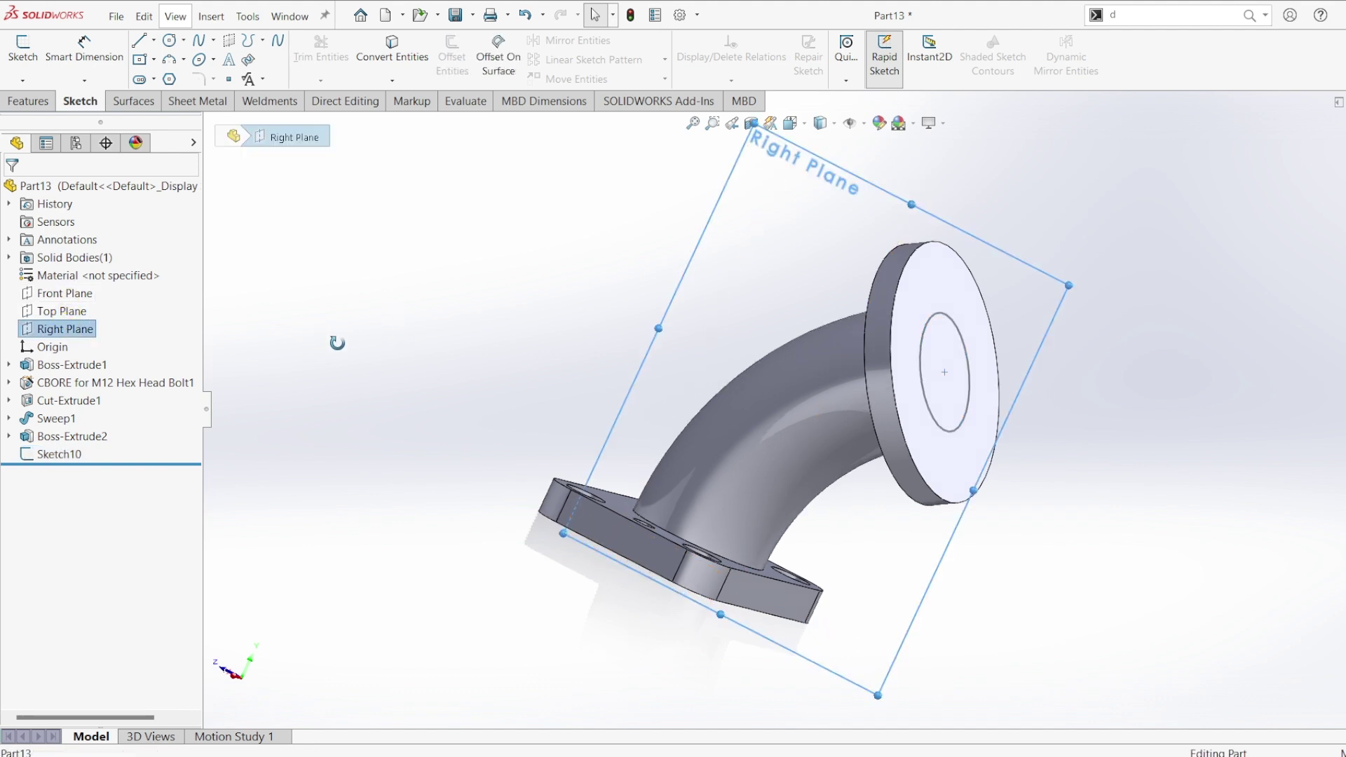
pyautogui.click(23, 48)
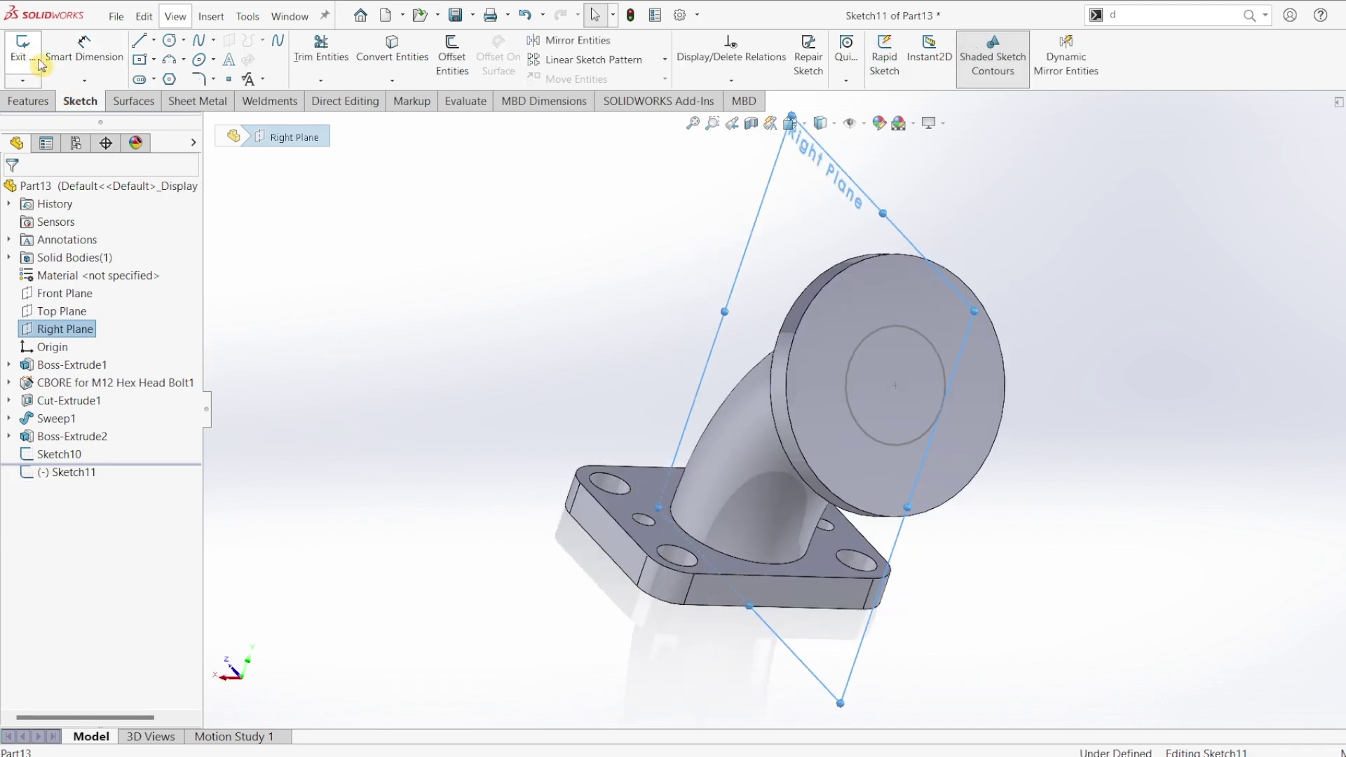
pyautogui.click(171, 65)
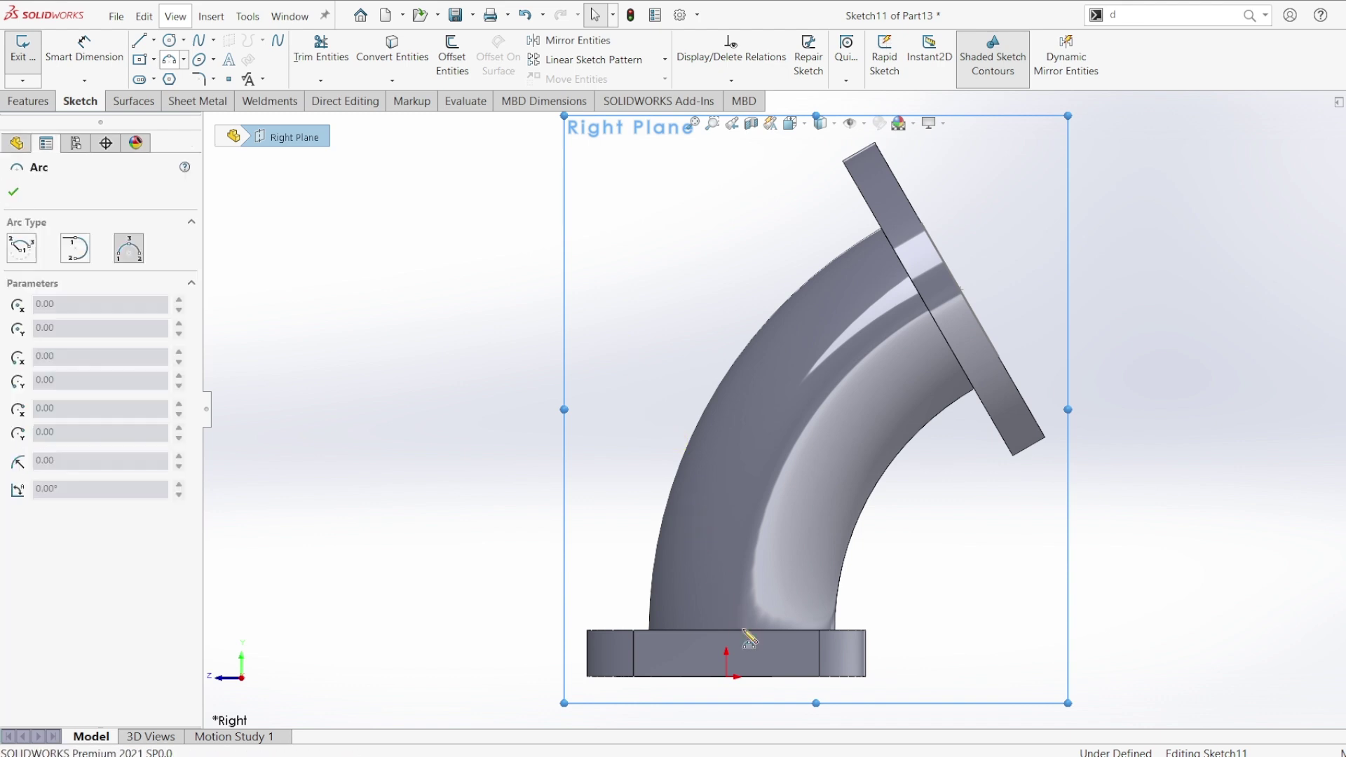
pyautogui.click(140, 42)
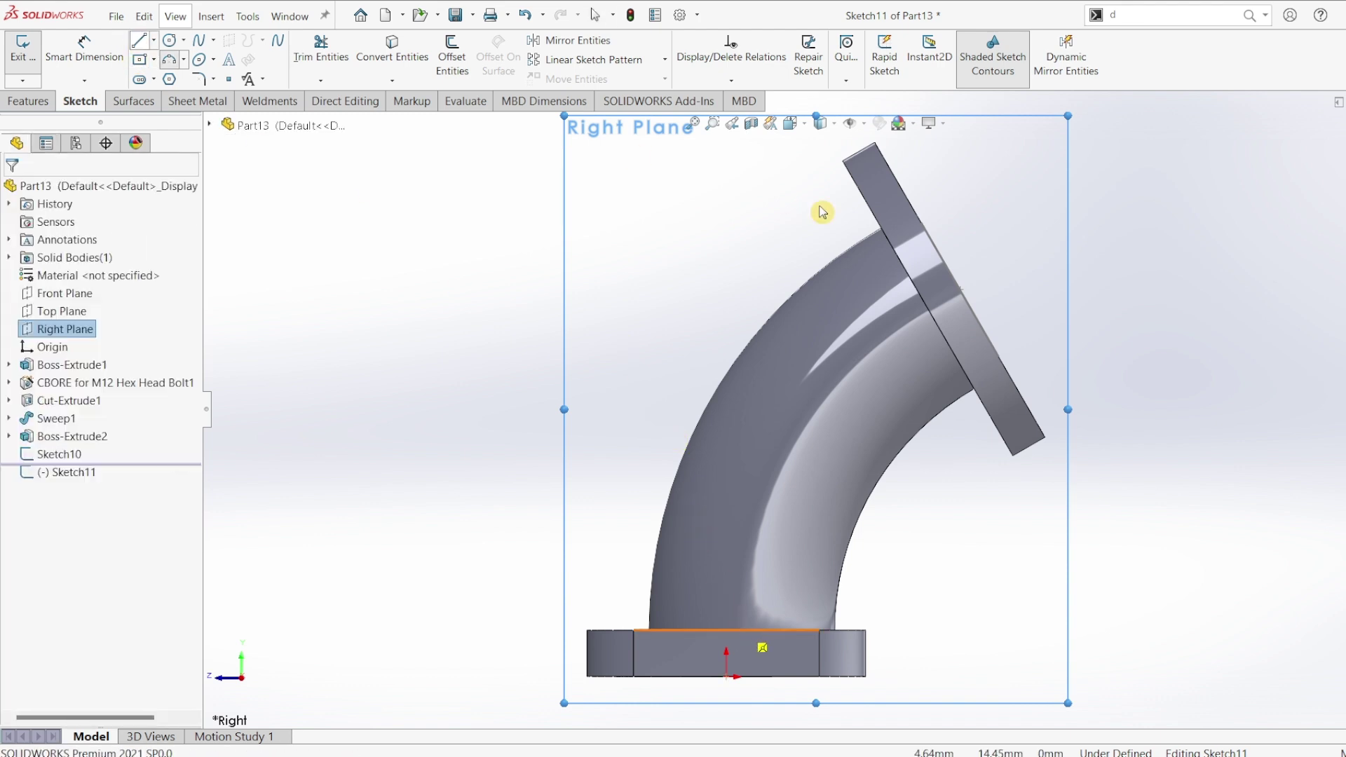
pyautogui.click(961, 290)
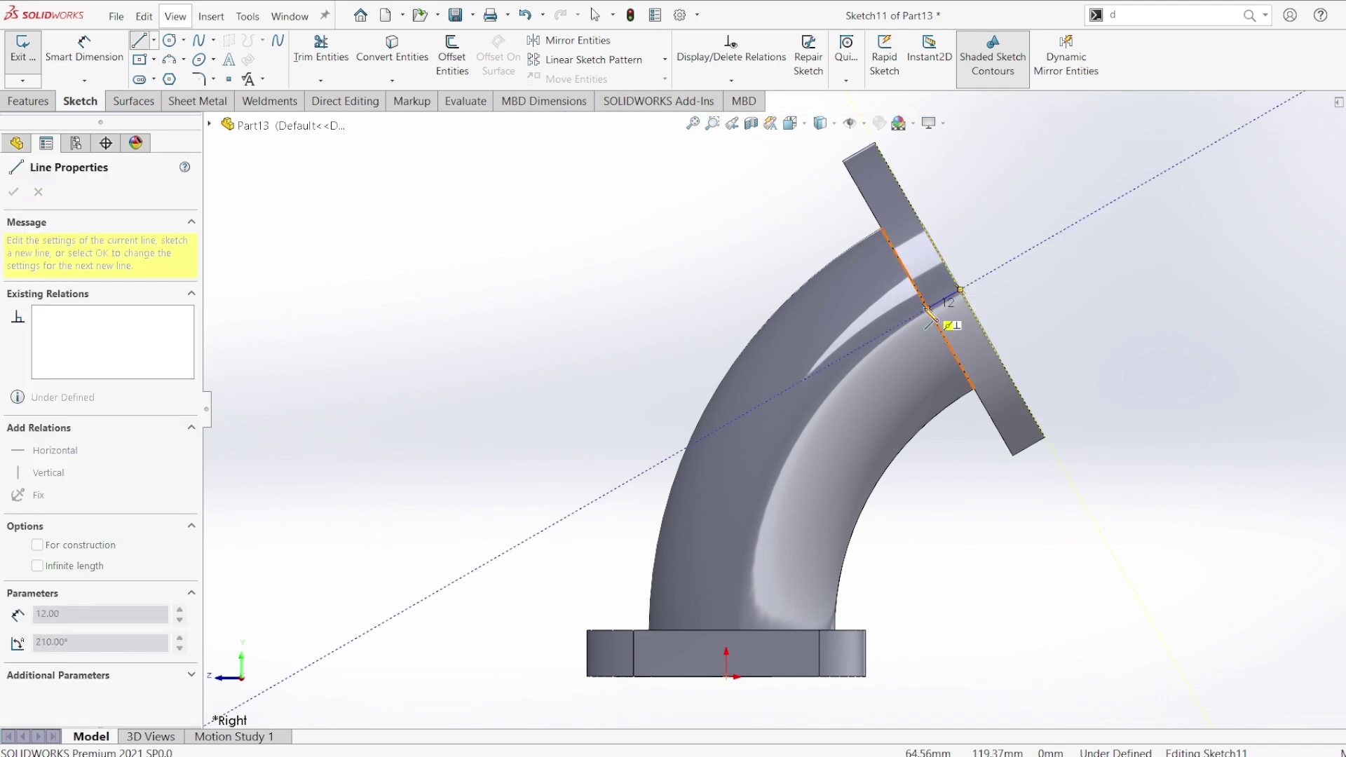
pyautogui.doubleClick(929, 309)
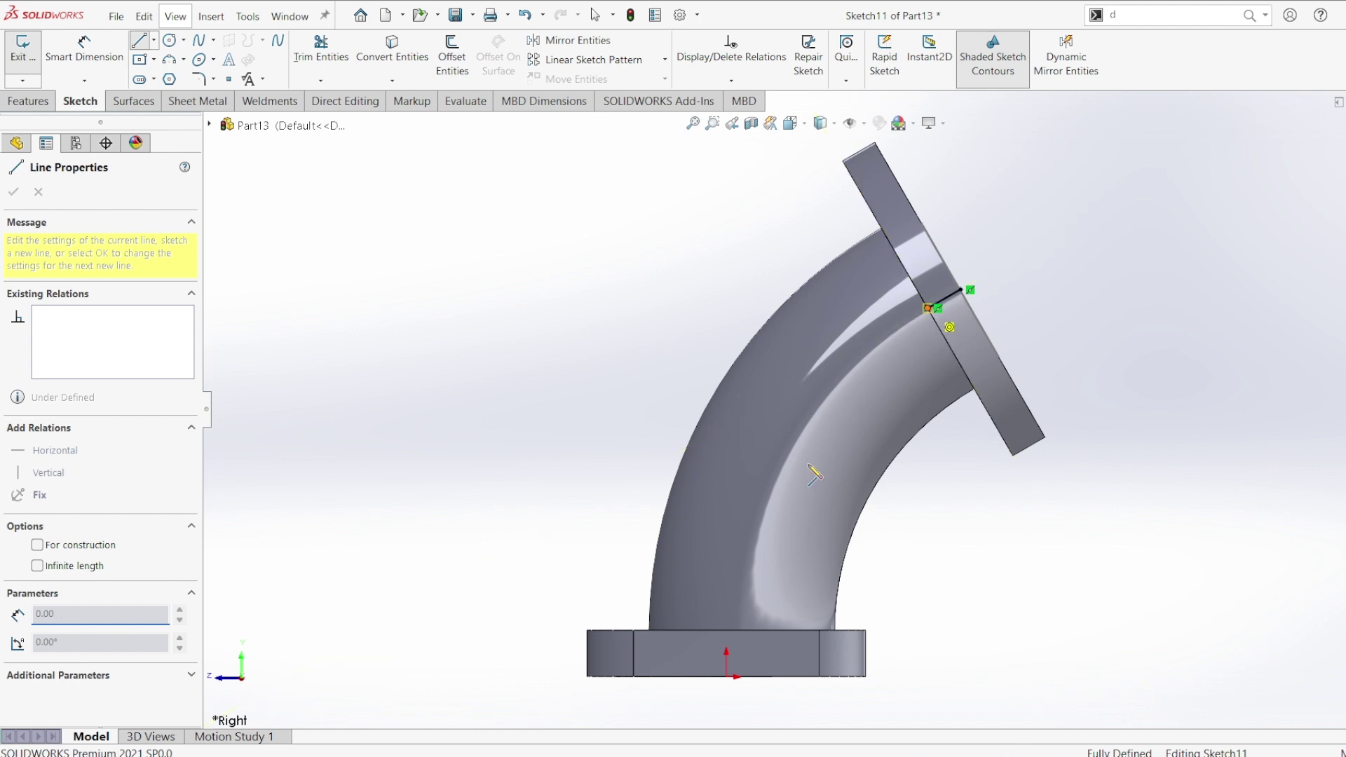
# Add a tangent arc to the base plate and a vertical line to its underside, then exit Sketch11.
pyautogui.press('a')
pyautogui.click(937, 307)
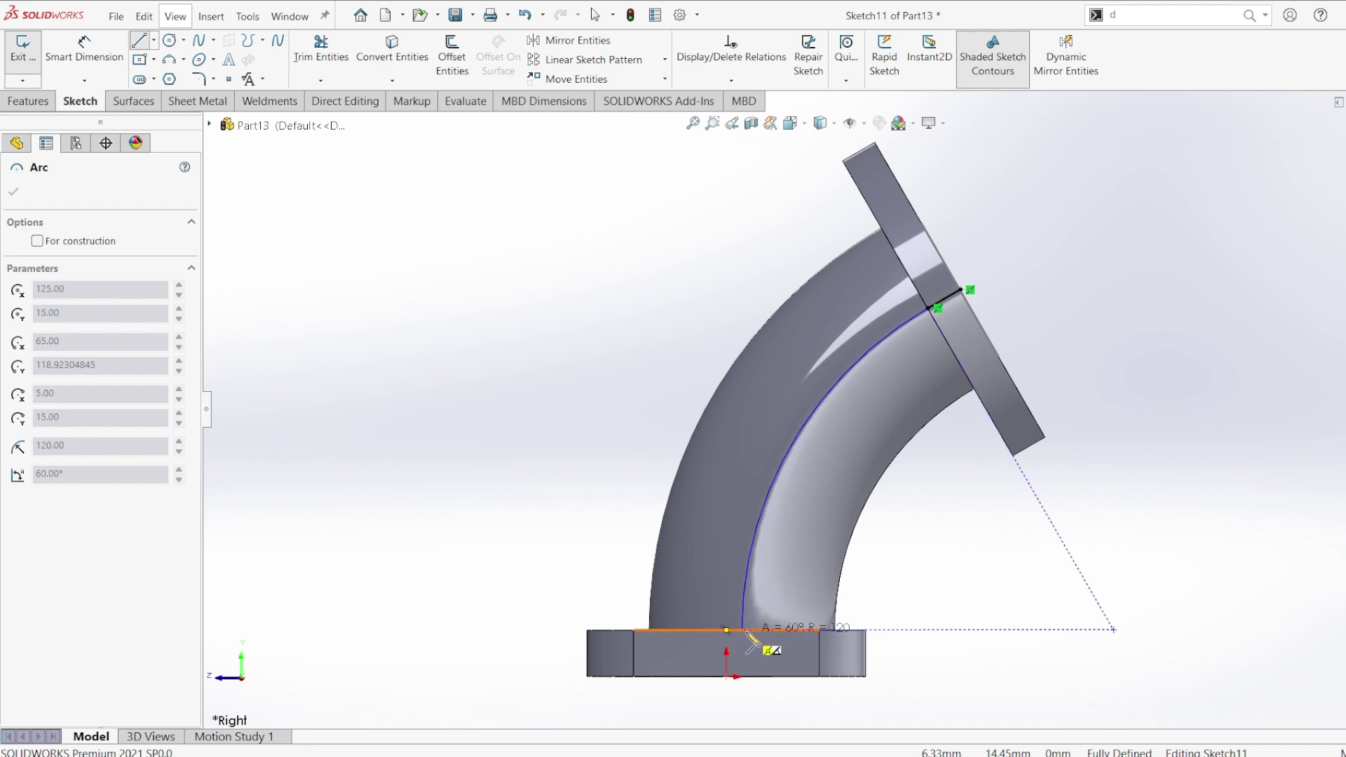
pyautogui.click(743, 631)
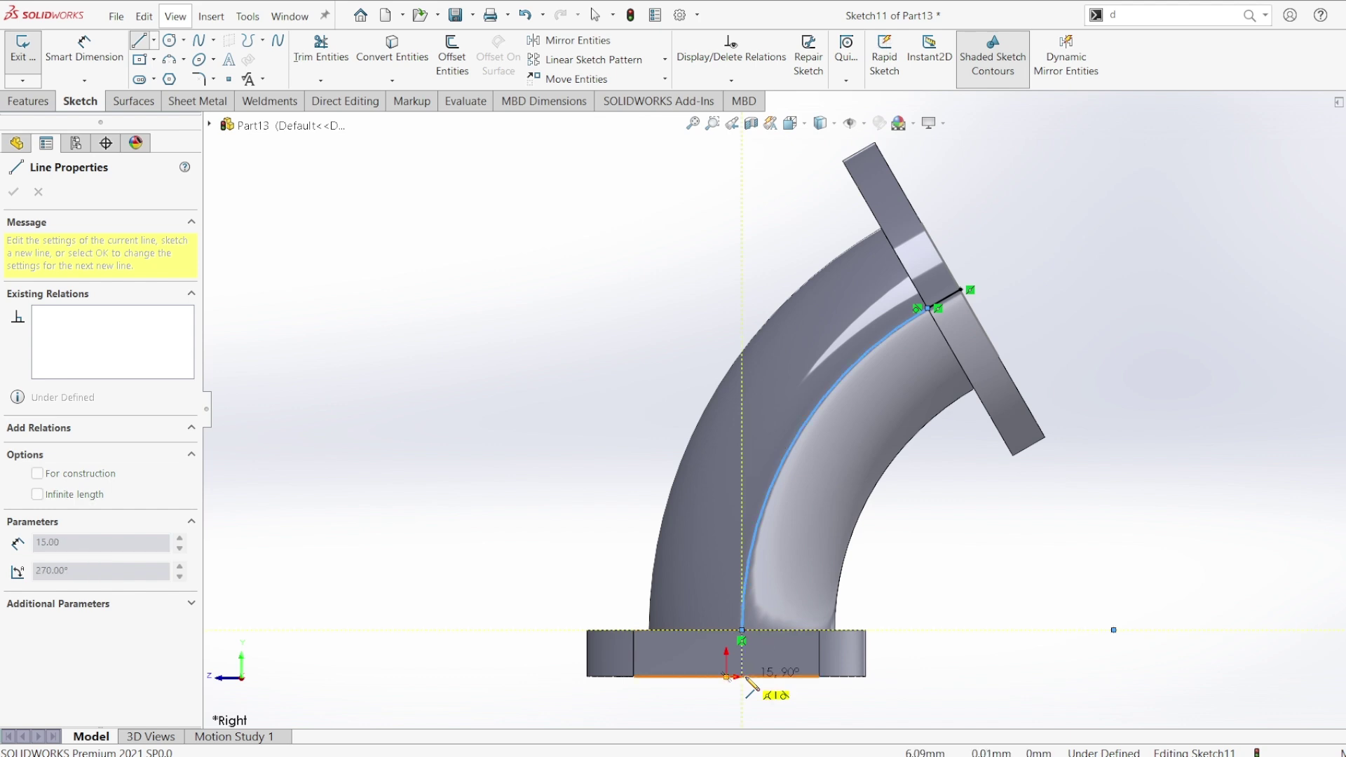
pyautogui.click(742, 677)
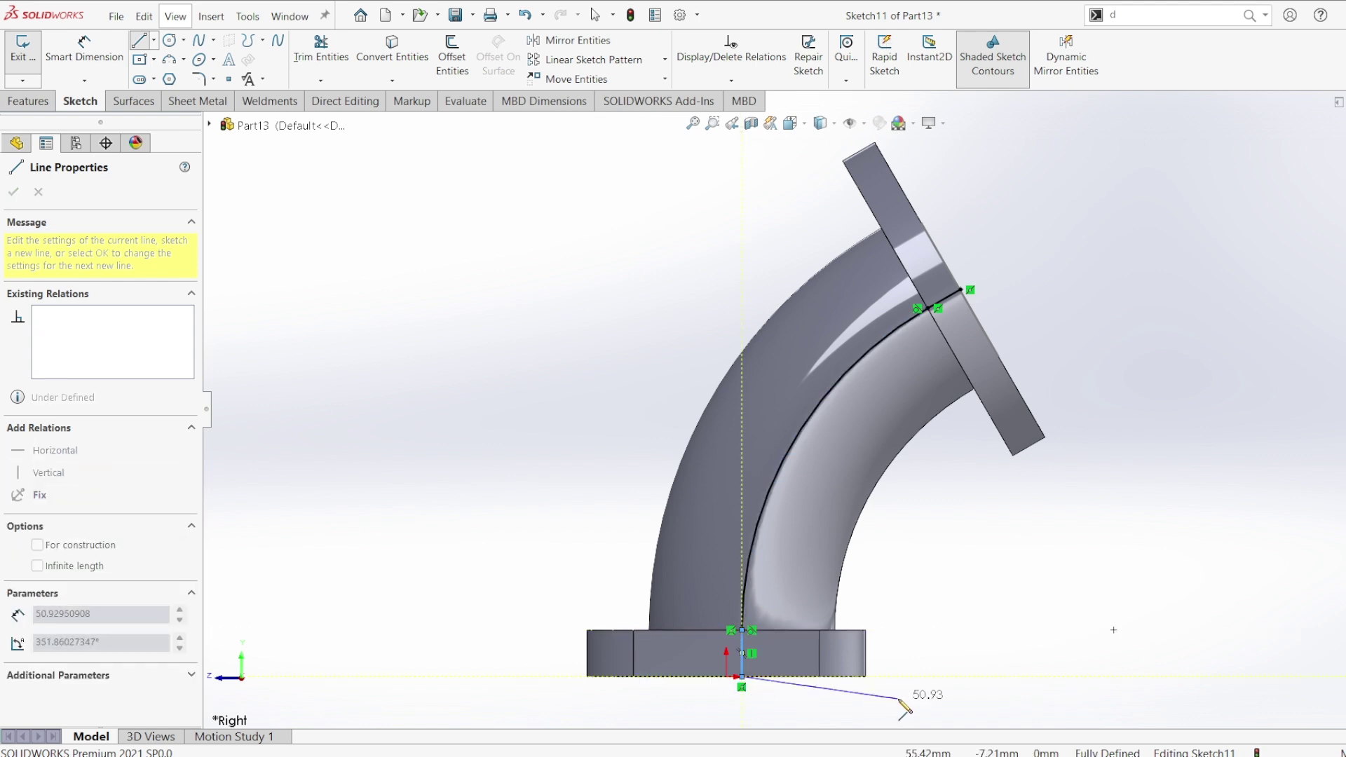
pyautogui.press('Escape')
pyautogui.press('Escape')
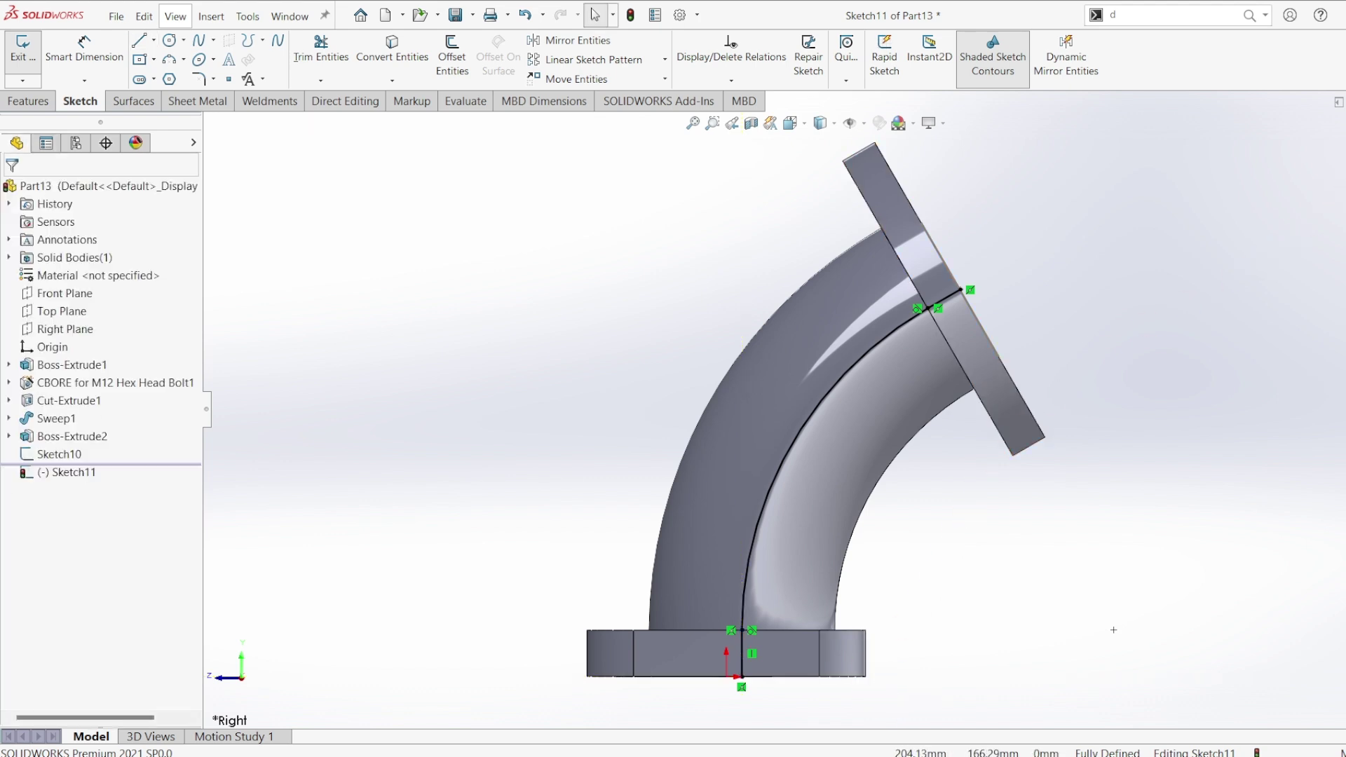
pyautogui.hotkey('ctrl', 'e')
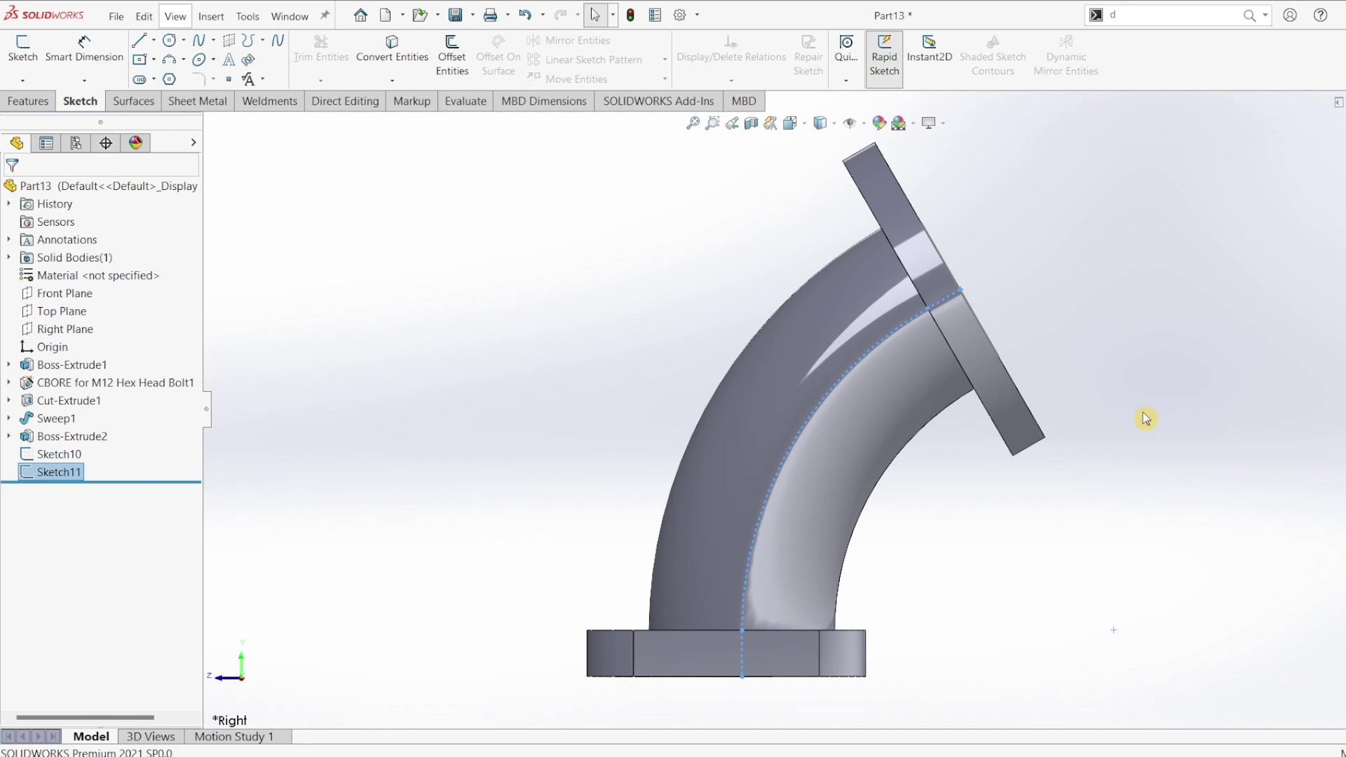
pyautogui.hotkey('ctrl', '7')
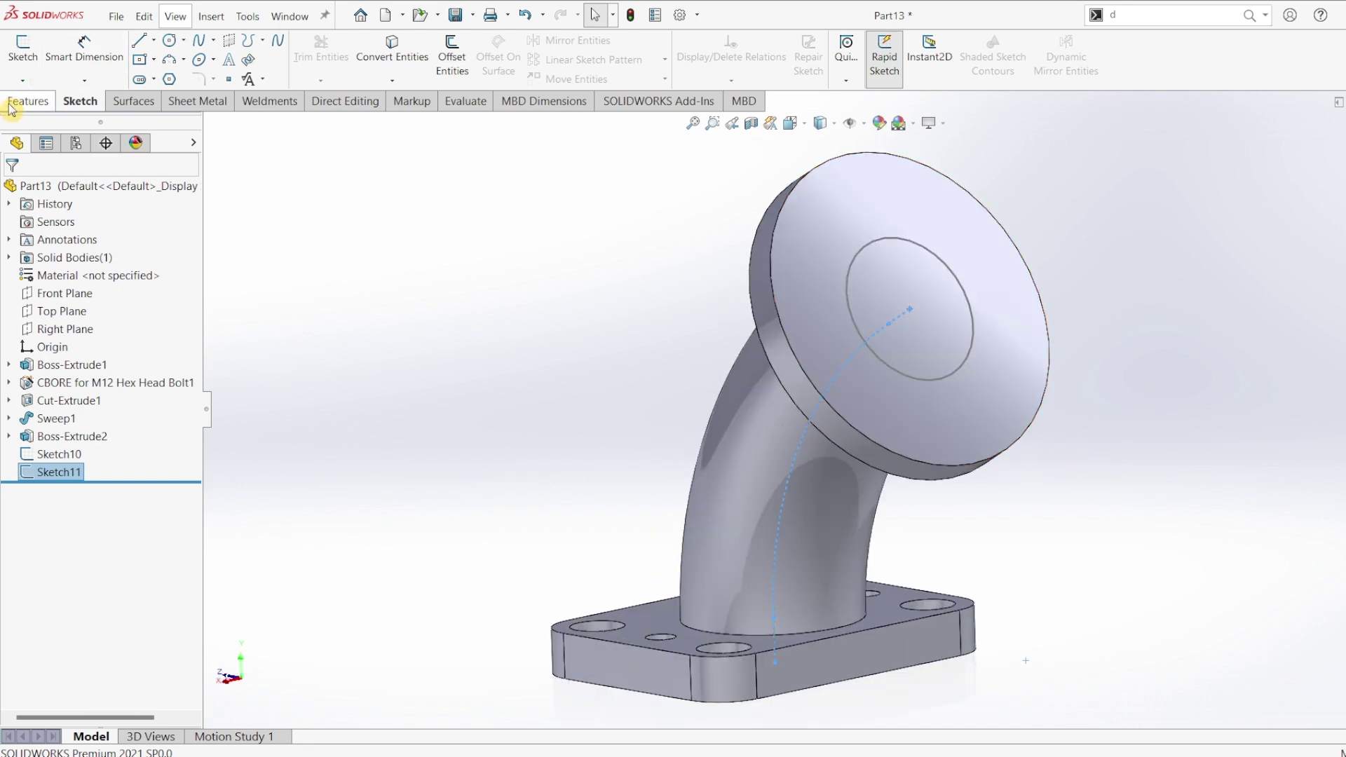
# Swept-cut the Ø50 Sketch10 circle along the Sketch11 path to bore the elbow.
pyautogui.click(21, 102)
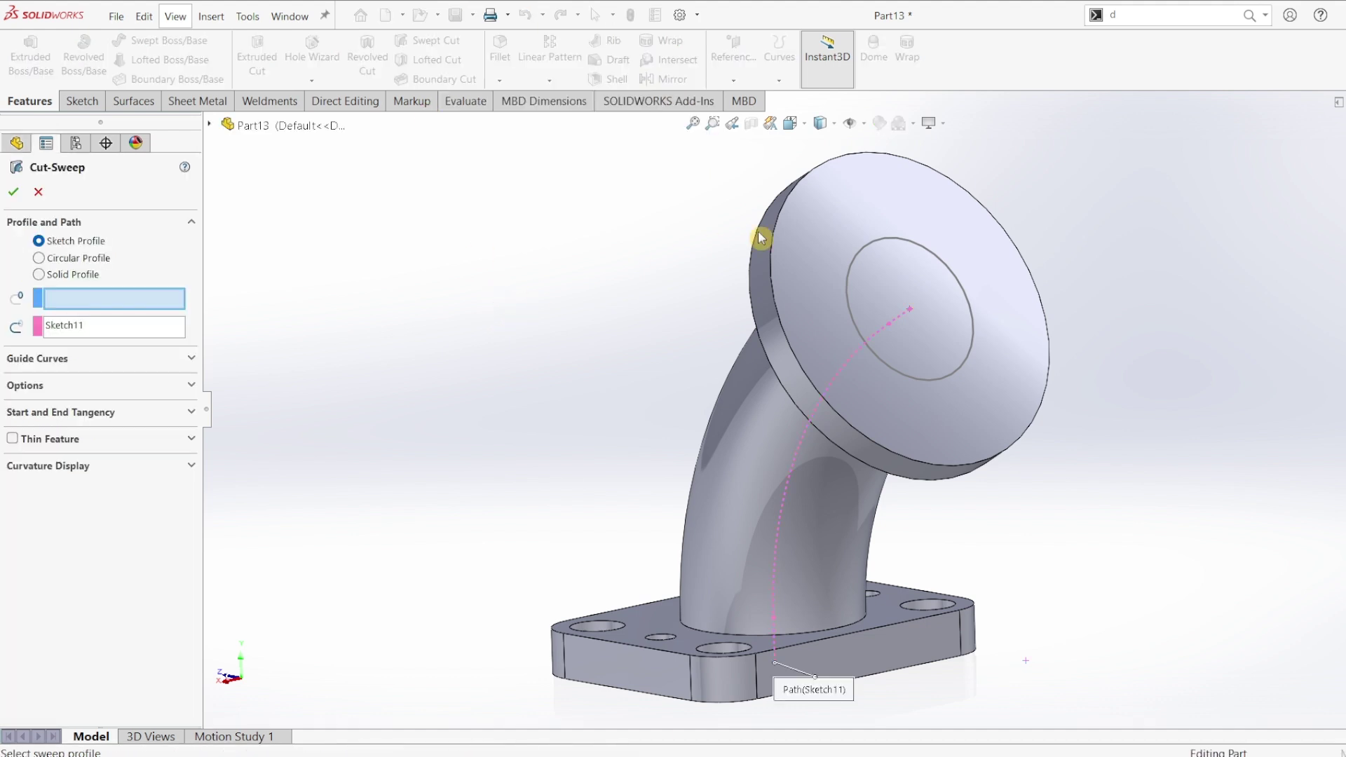
pyautogui.click(939, 263)
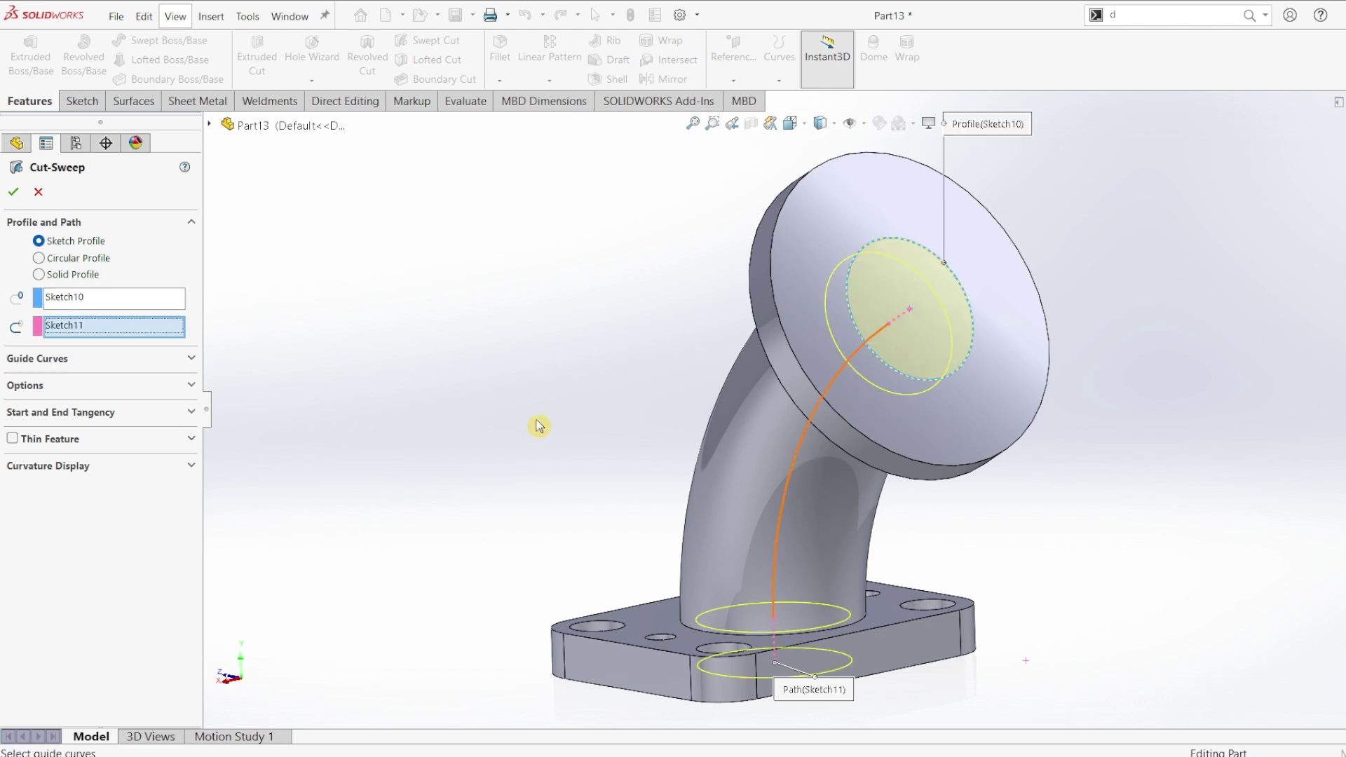
pyautogui.moveTo(556, 355); pyautogui.dragTo(579, 342, button='middle')
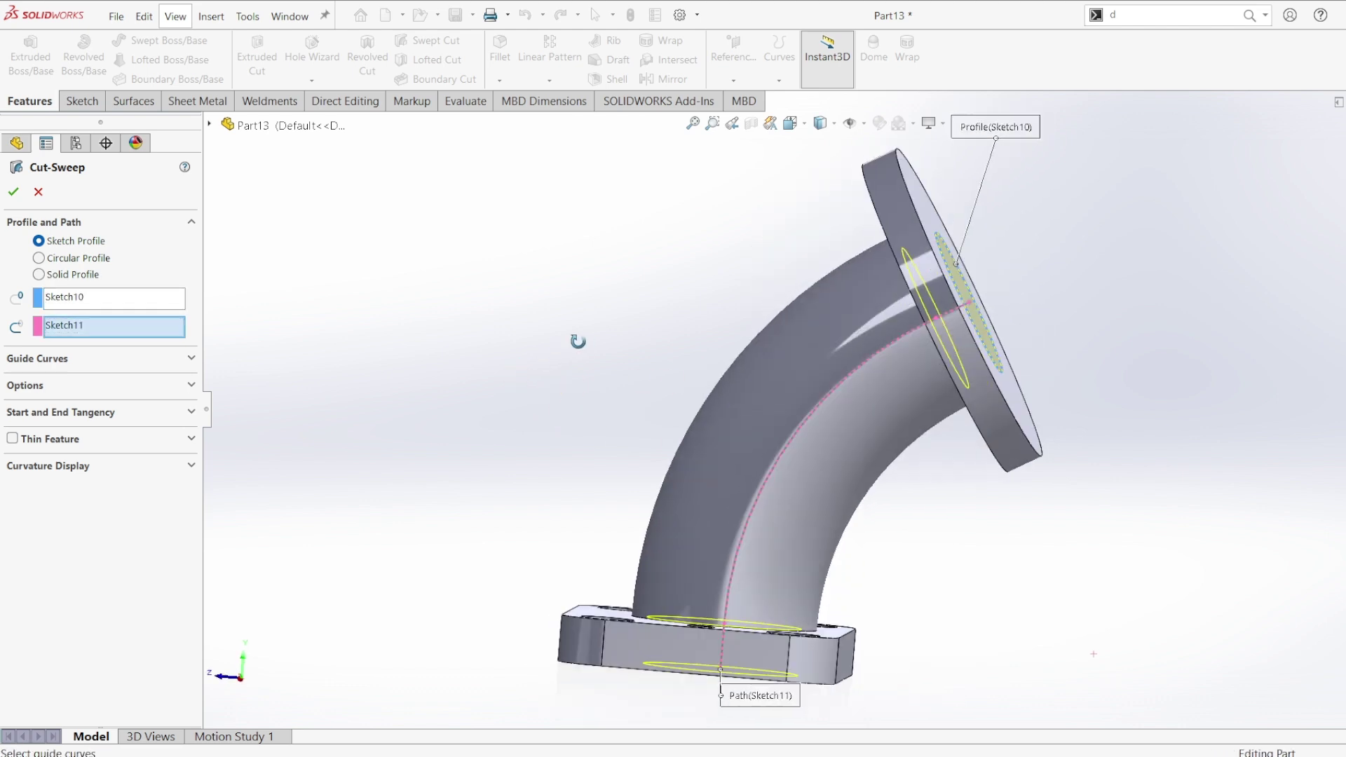
pyautogui.press('Return')
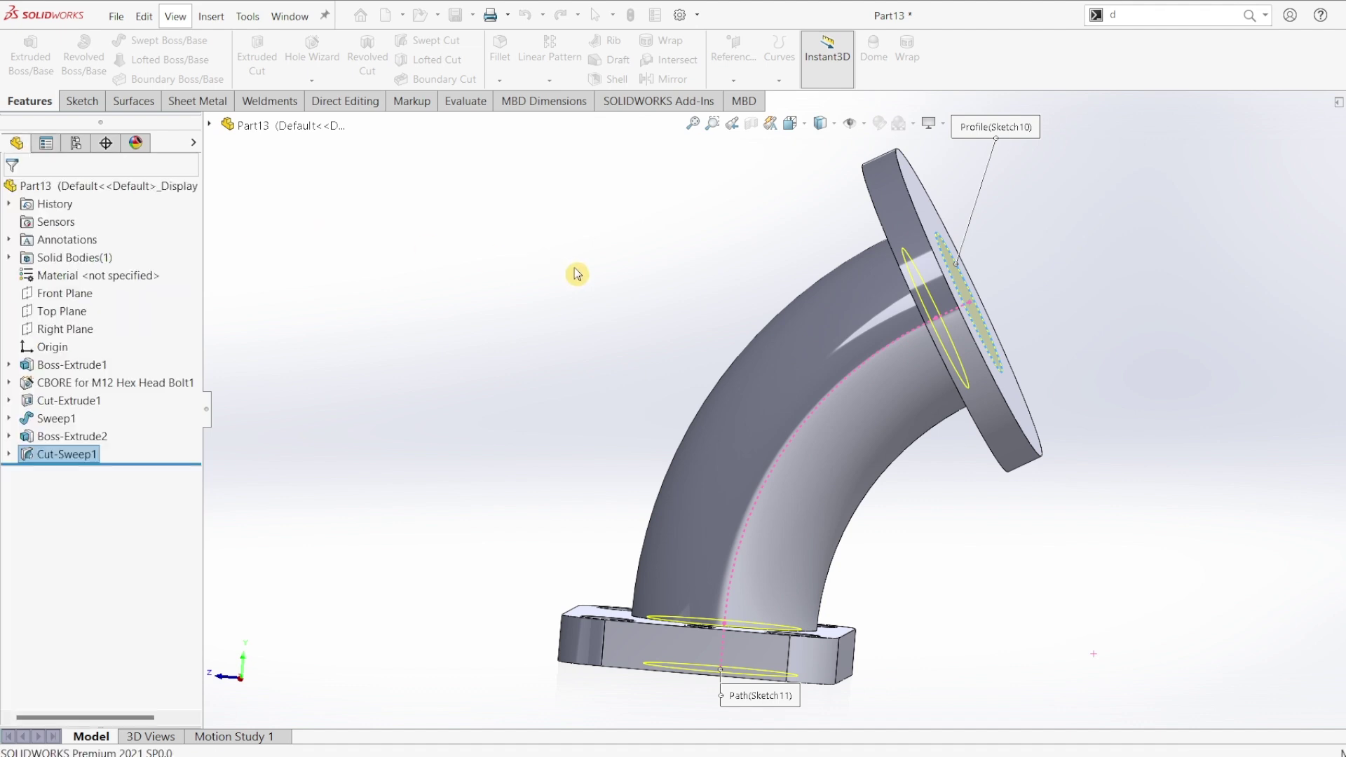
# Orbit to view the flange bore and select the flange's outer face.
pyautogui.moveTo(544, 288)
pyautogui.mouseDown(button='middle')
pyautogui.moveTo(481, 325)
pyautogui.moveTo(486, 370)
pyautogui.moveTo(484, 316)
pyautogui.moveTo(670, 238)
pyautogui.moveTo(522, 365)
pyautogui.mouseUp(button='middle')
pyautogui.click(518, 374)
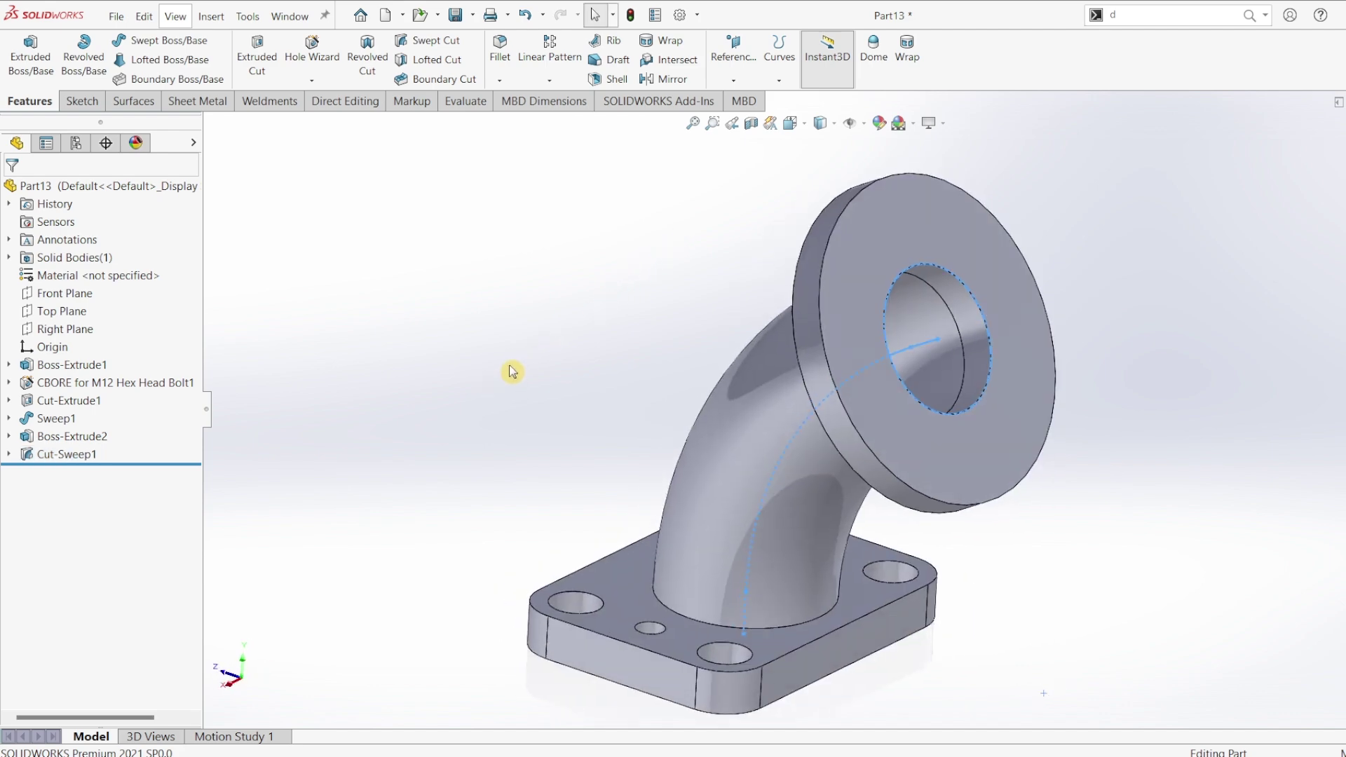
pyautogui.click(932, 237)
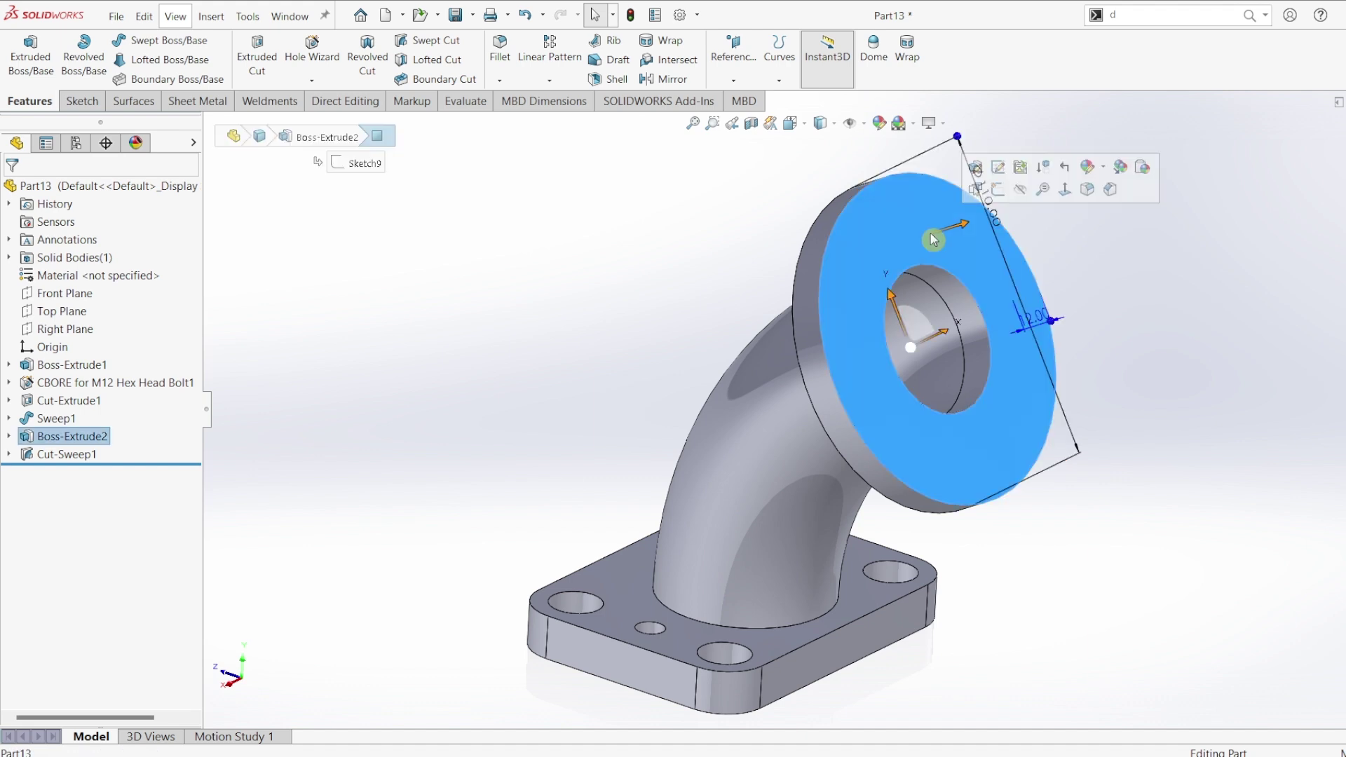
# Start a sketch on the flange face and draw a small circle above the bore.
pyautogui.click(82, 101)
pyautogui.click(27, 68)
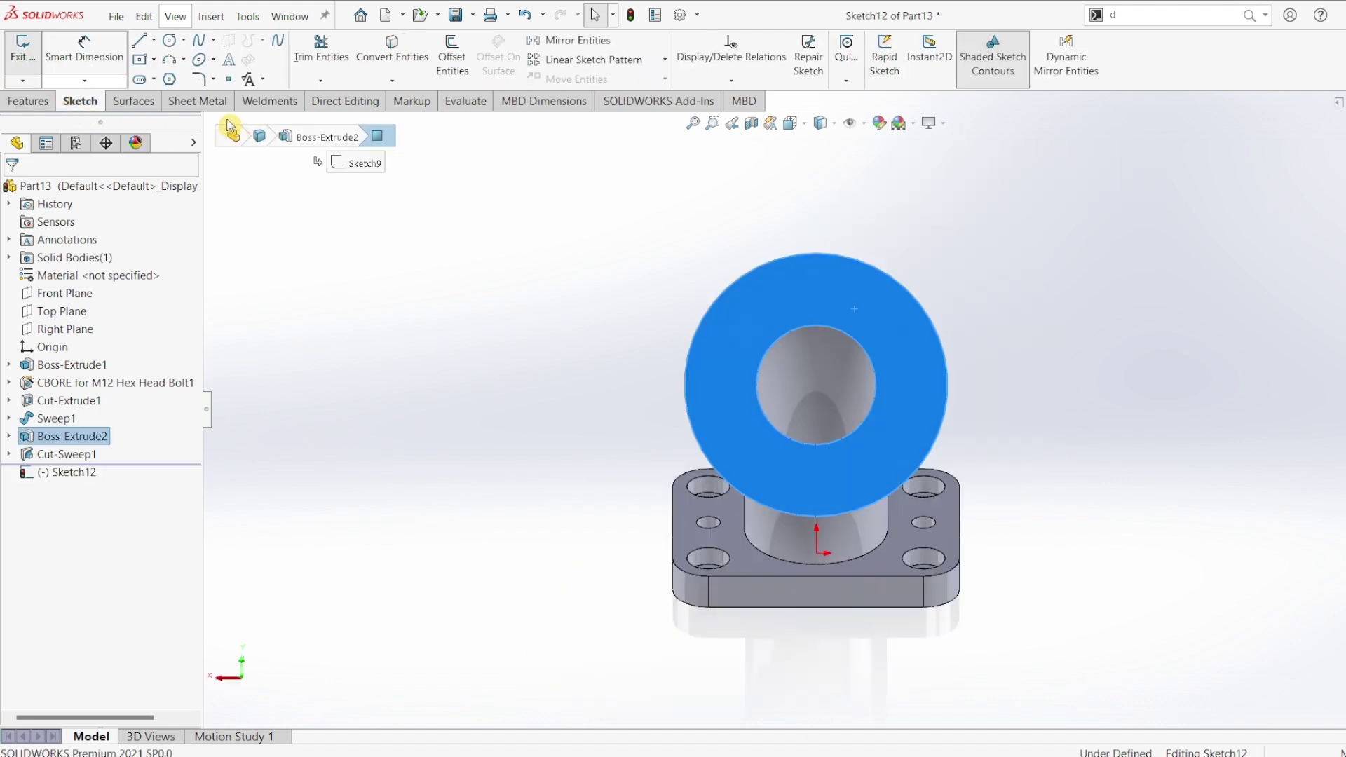
pyautogui.click(169, 44)
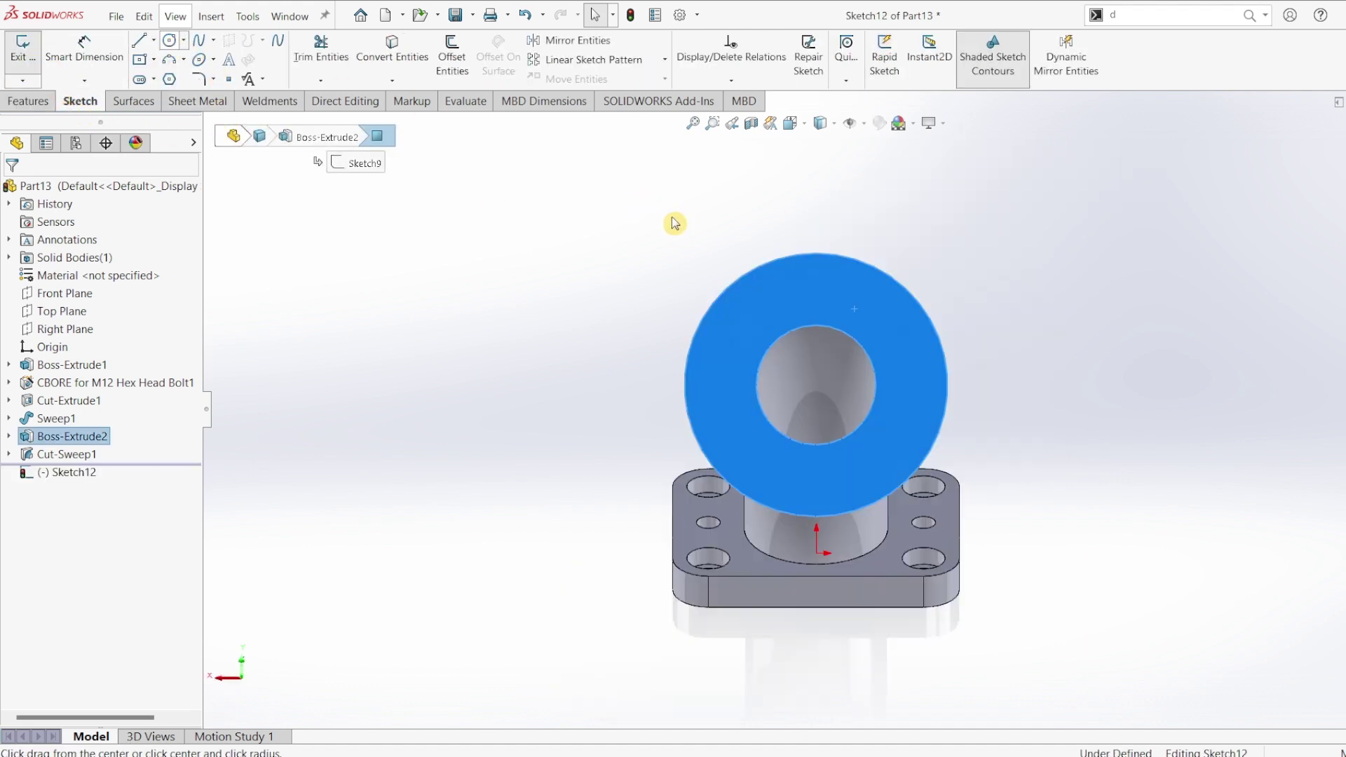
pyautogui.click(846, 298)
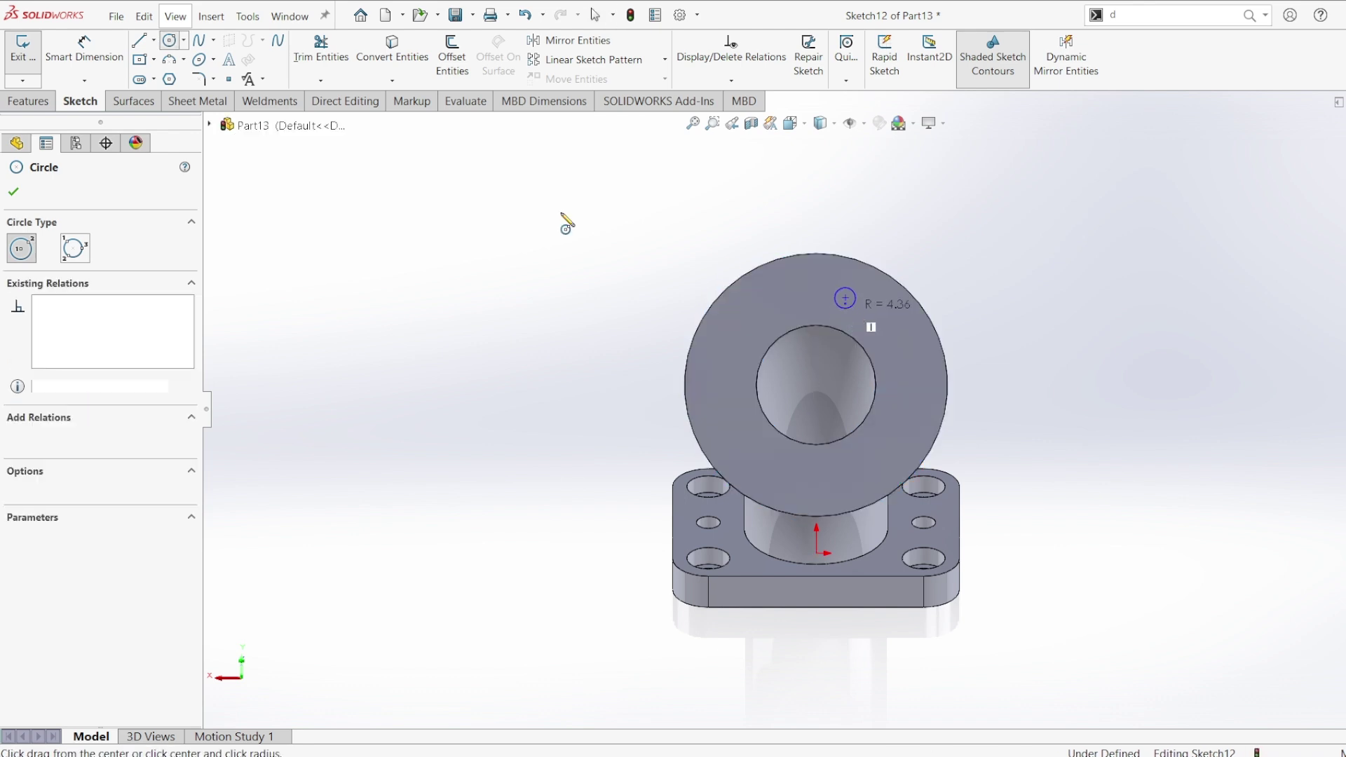
# Dimension the small circle to 8 mm diameter.
pyautogui.click(79, 50)
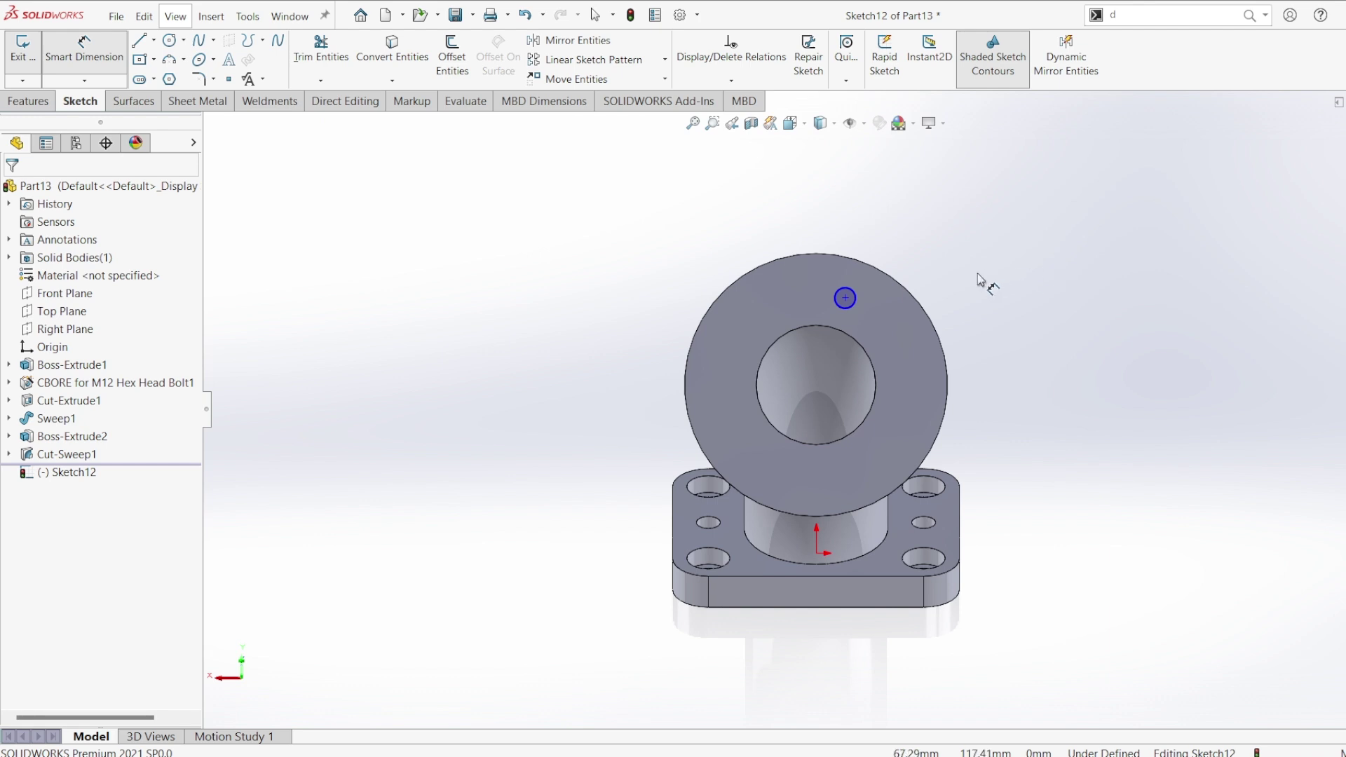
pyautogui.click(848, 287)
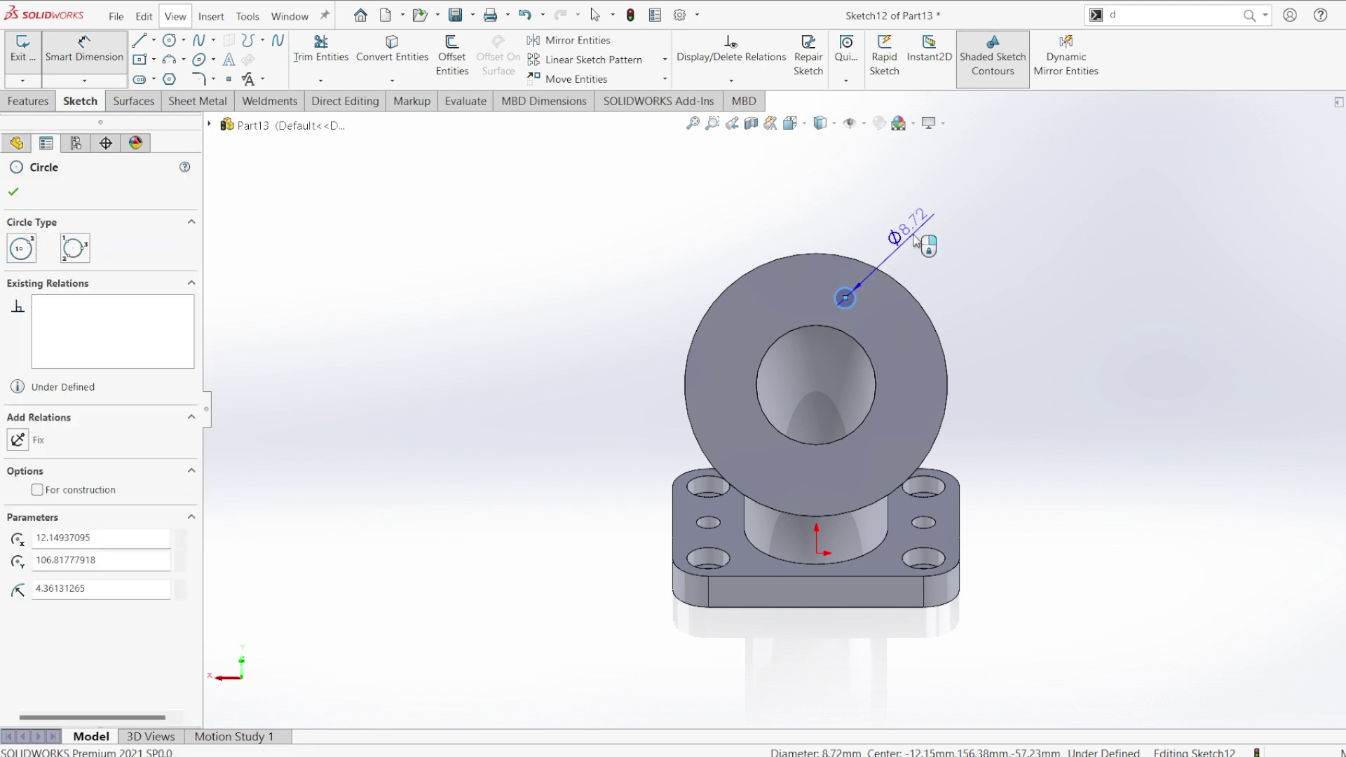
pyautogui.click(917, 241)
pyautogui.write('8')
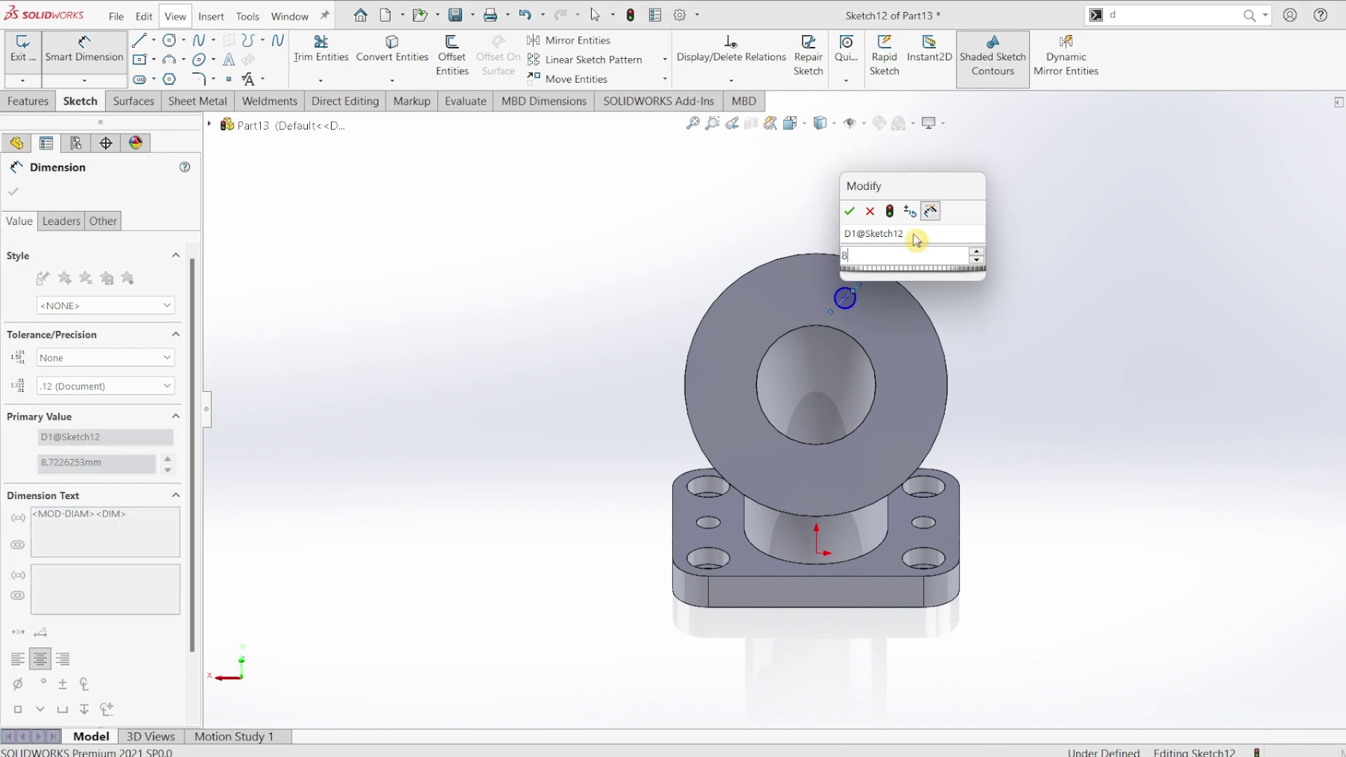
pyautogui.press('Return')
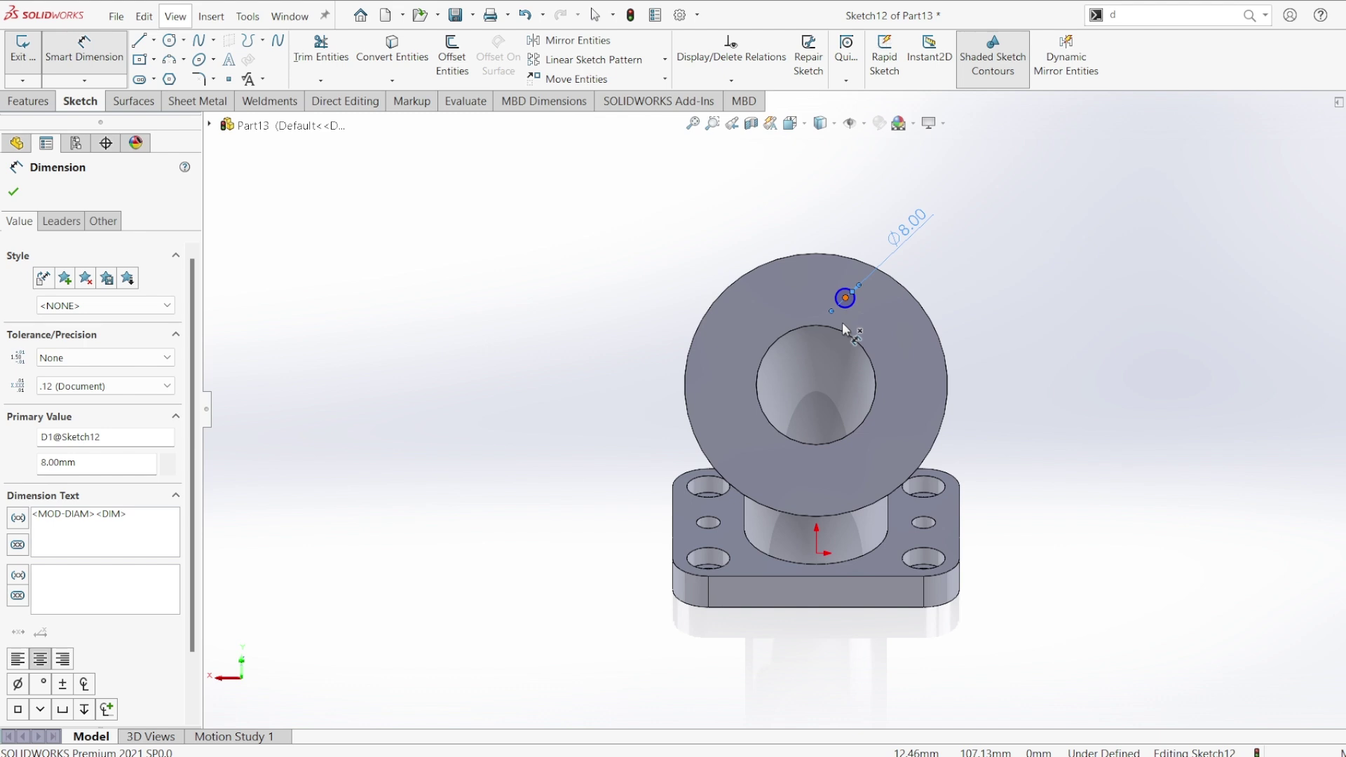
pyautogui.press('Escape')
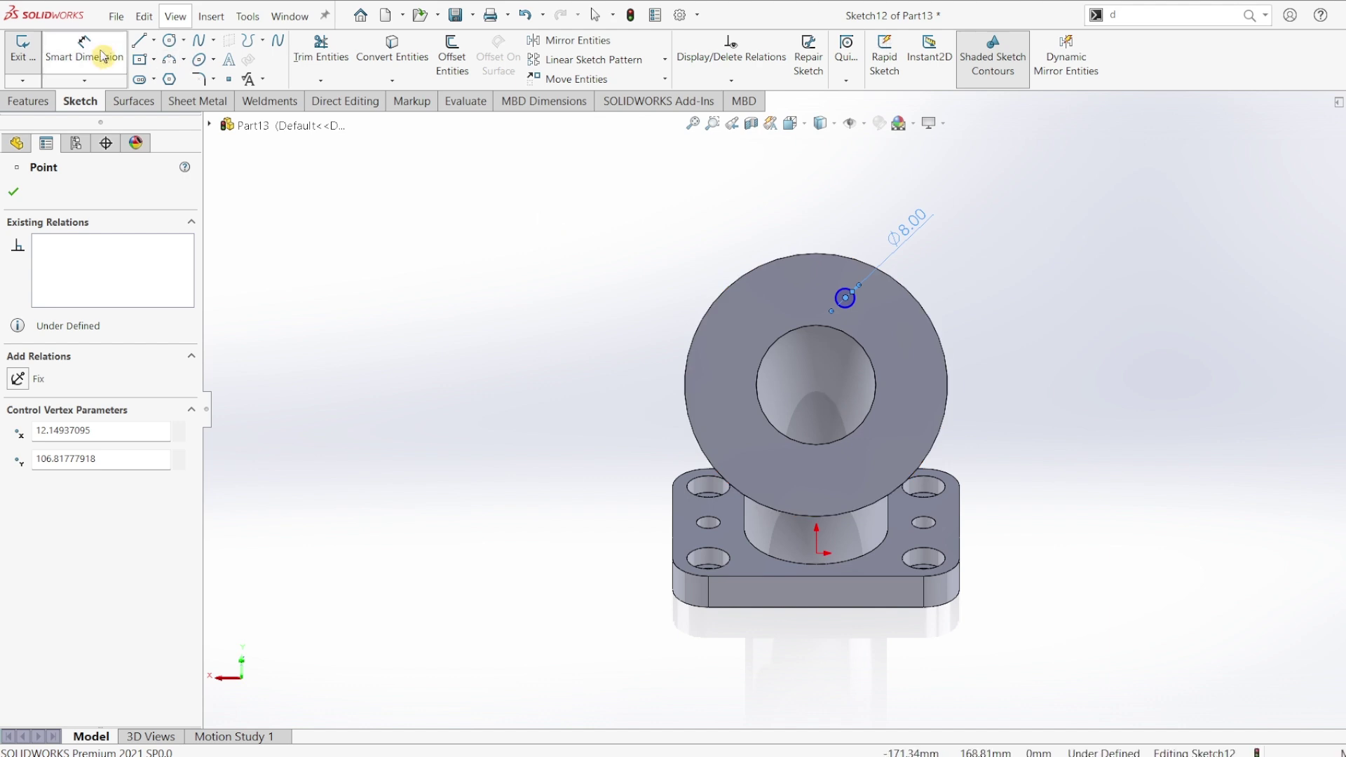
pyautogui.click(168, 43)
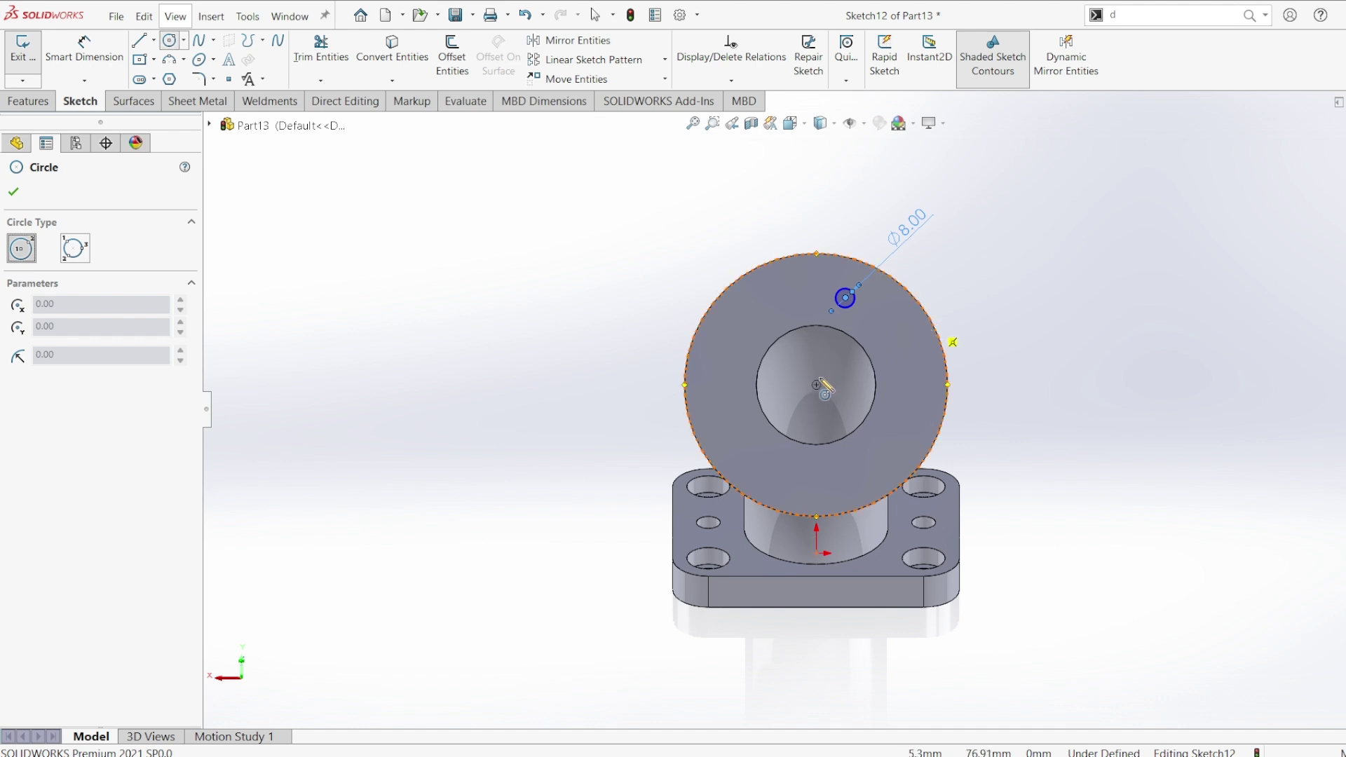
# Draw a circle centred on the bore and dimension its diameter to 90.
pyautogui.click(818, 386)
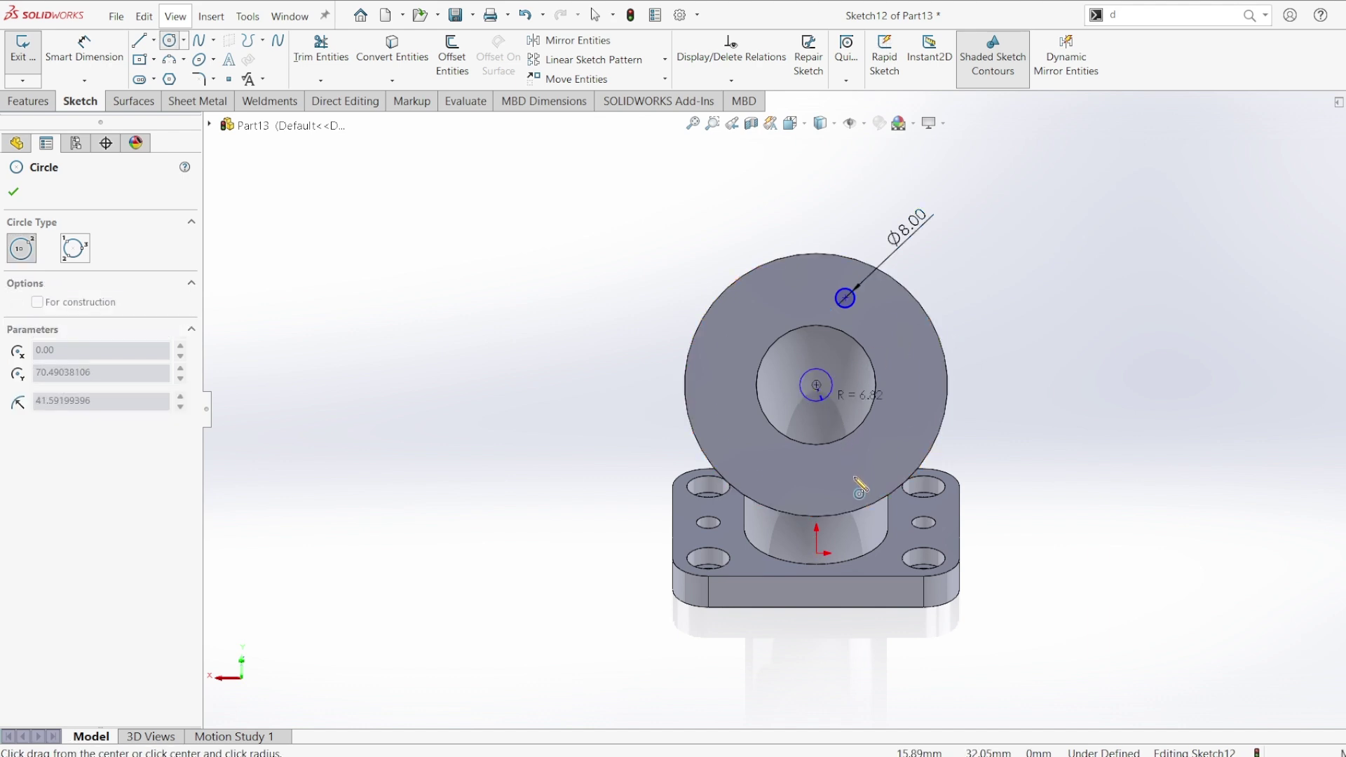
pyautogui.click(860, 486)
pyautogui.click(85, 48)
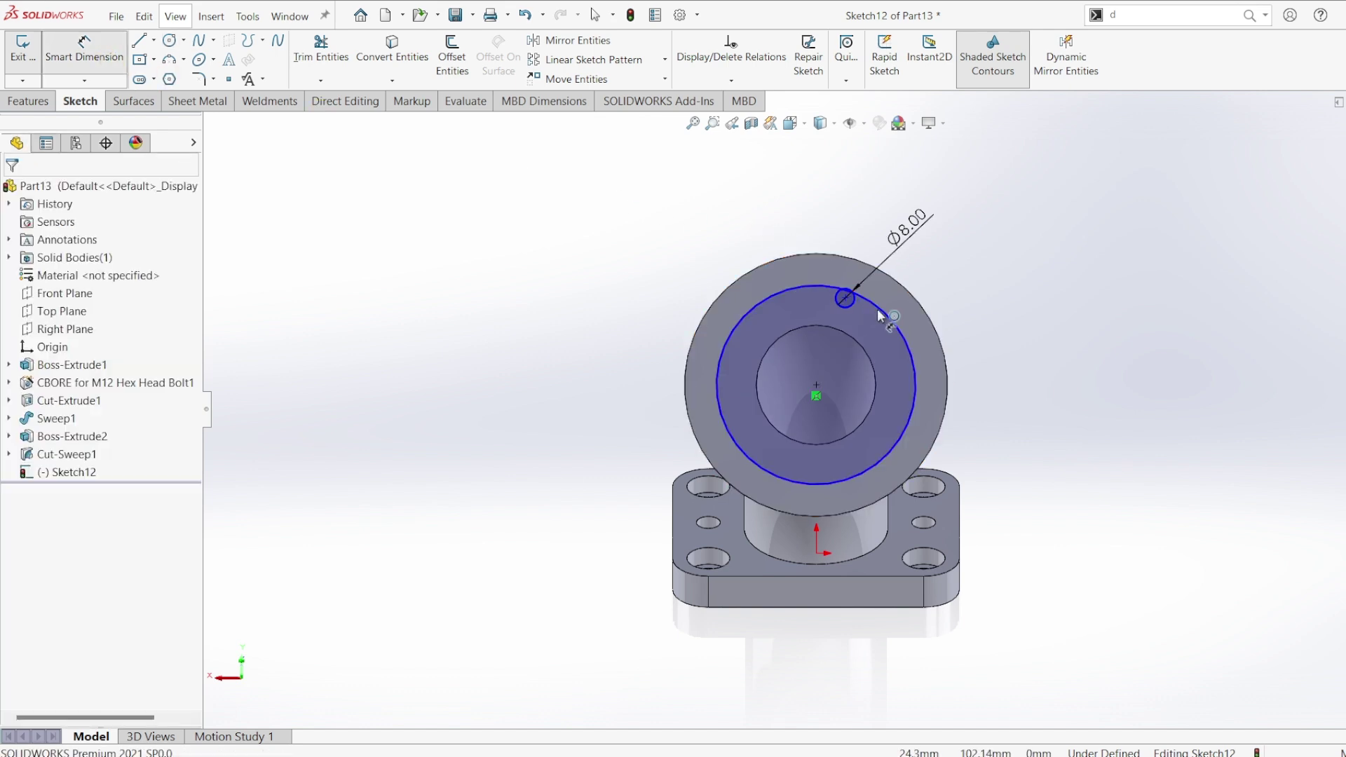
pyautogui.click(959, 317)
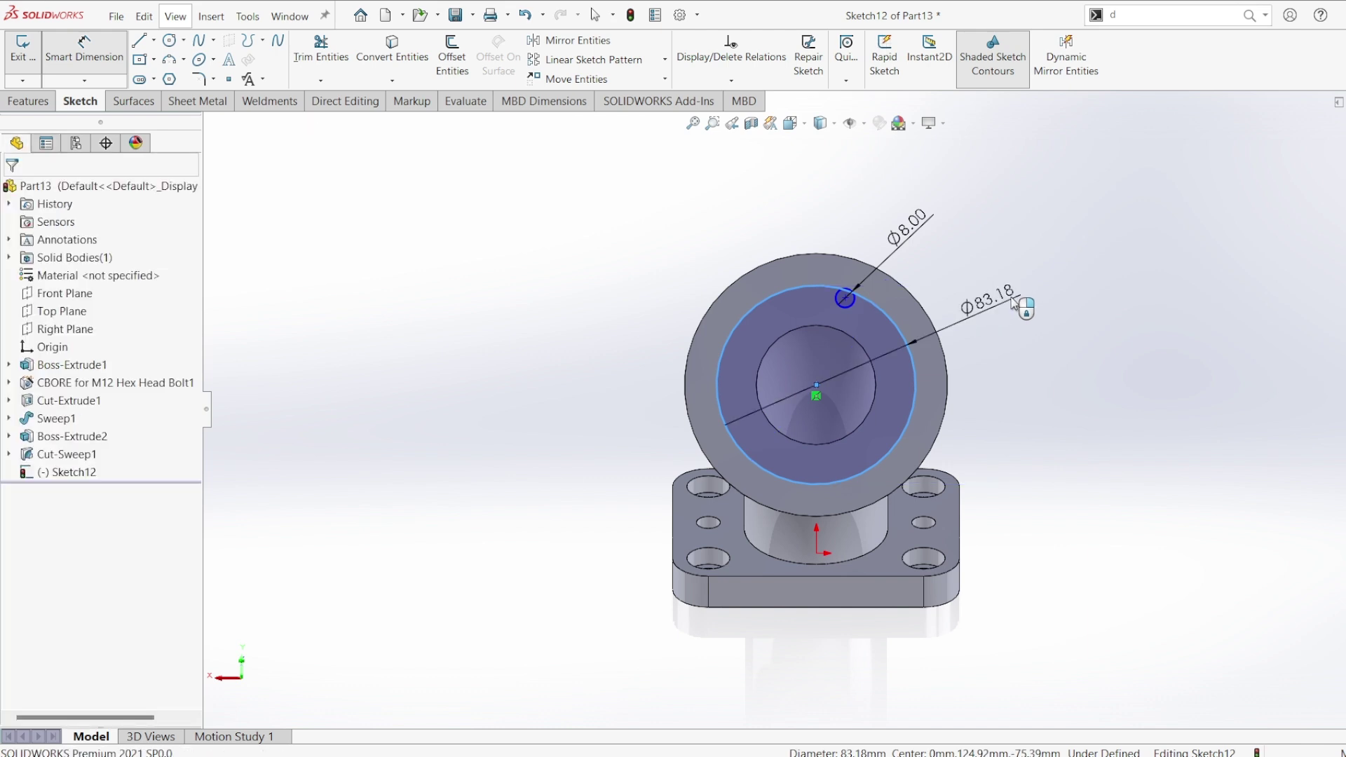
pyautogui.click(1015, 303)
pyautogui.write('90')
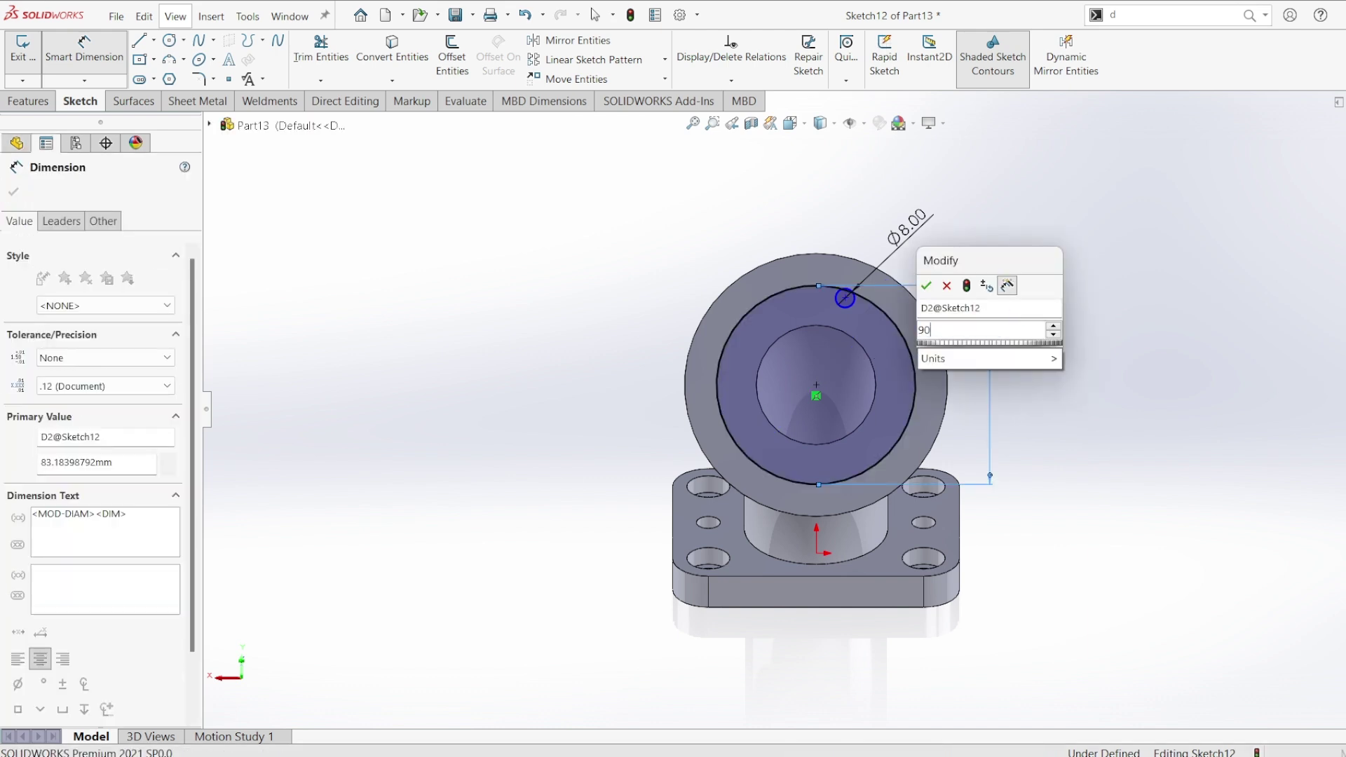
pyautogui.press('Return')
pyautogui.write('90')
pyautogui.press('Return')
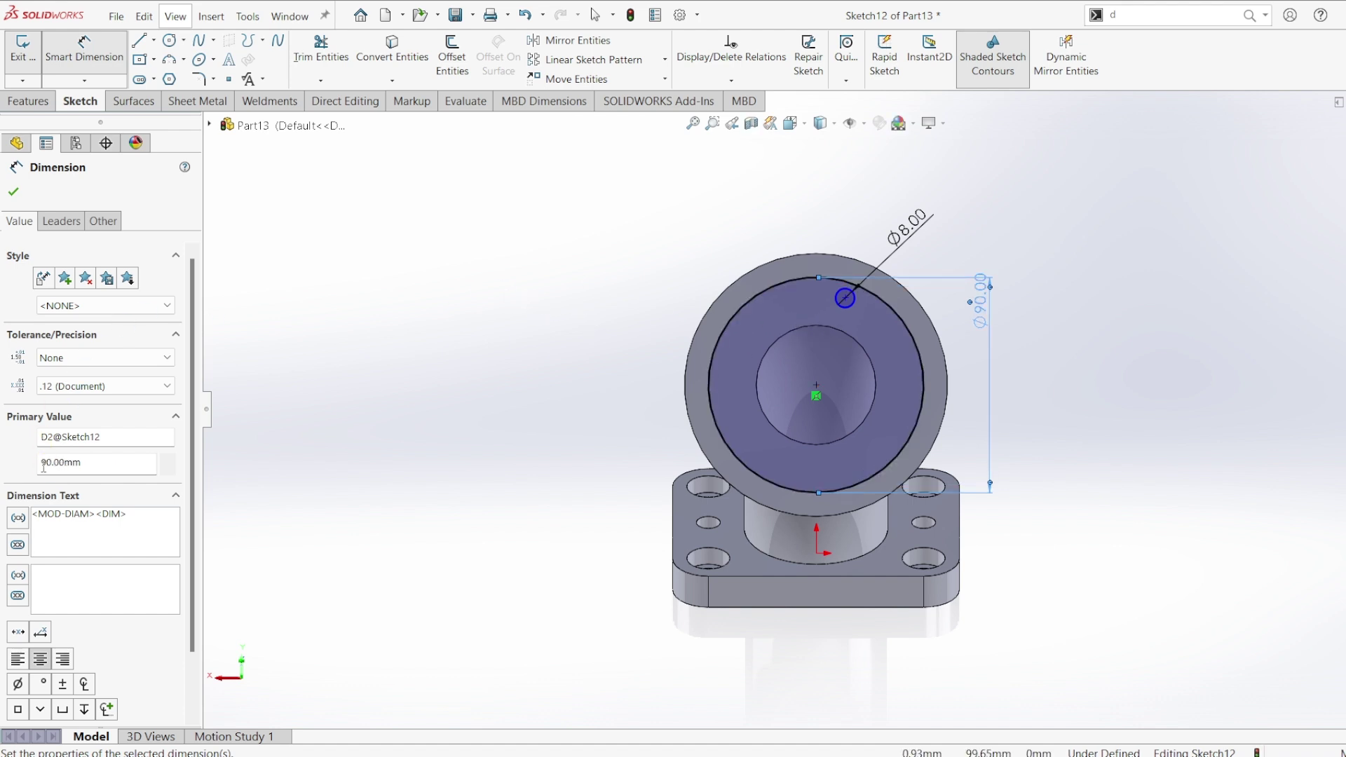
# Convert the Ø90 circle to construction geometry and make the Ø8 circle's centre coincident with it.
pyautogui.click(9, 188)
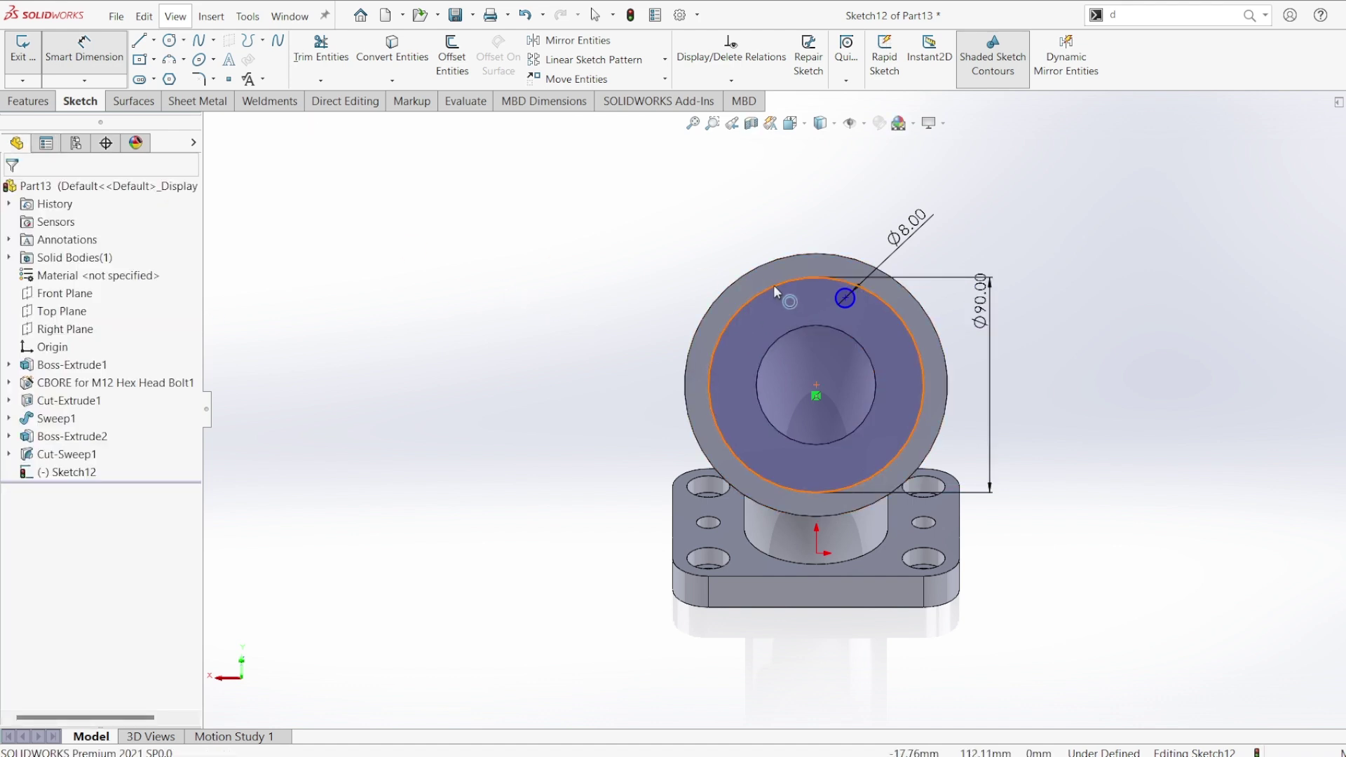
pyautogui.click(38, 428)
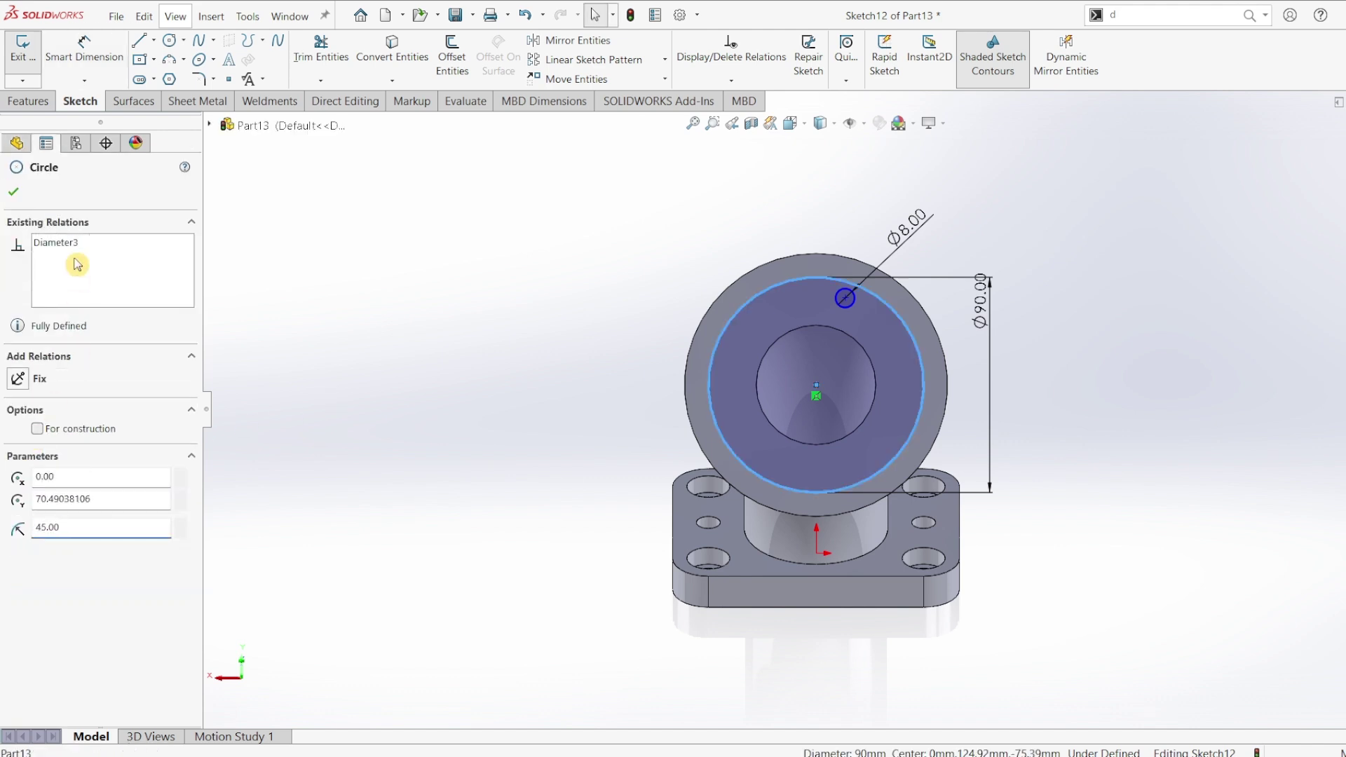
pyautogui.click(19, 199)
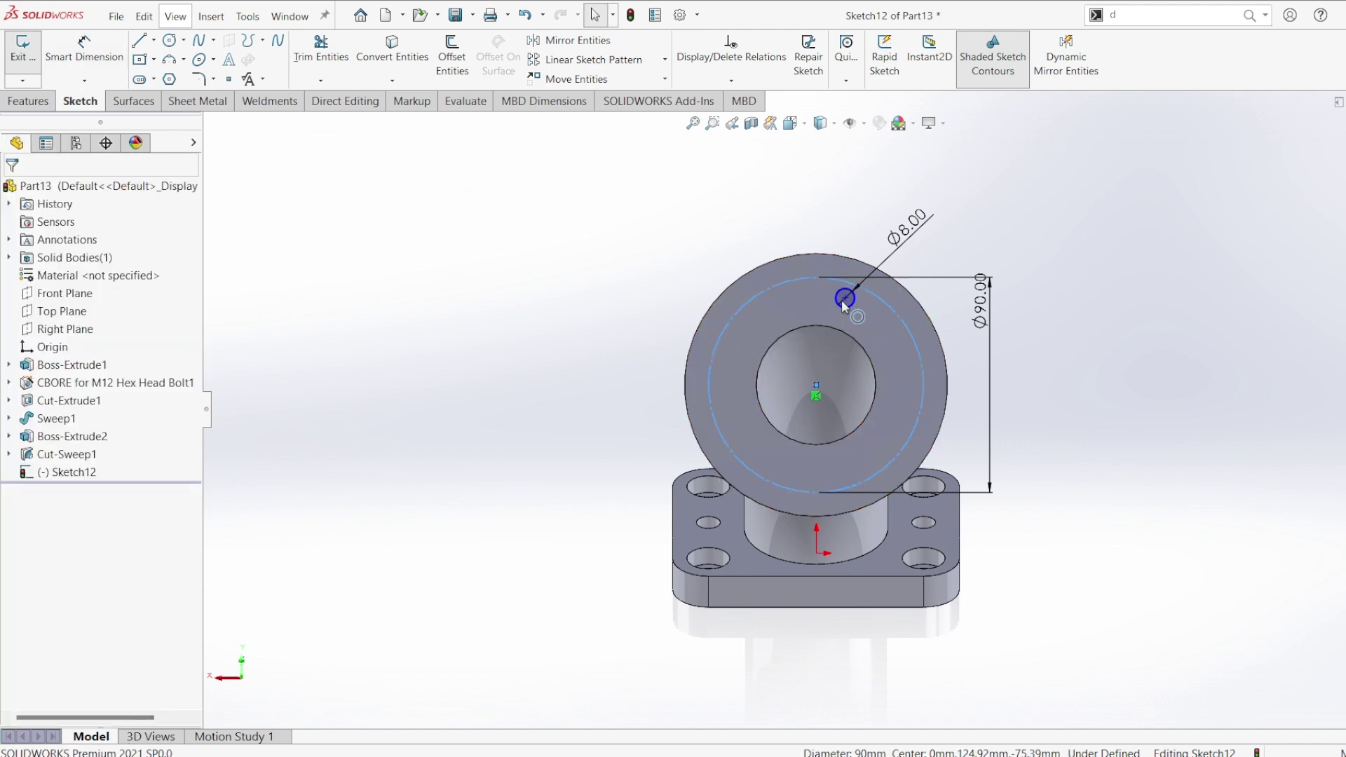
pyautogui.click(861, 301)
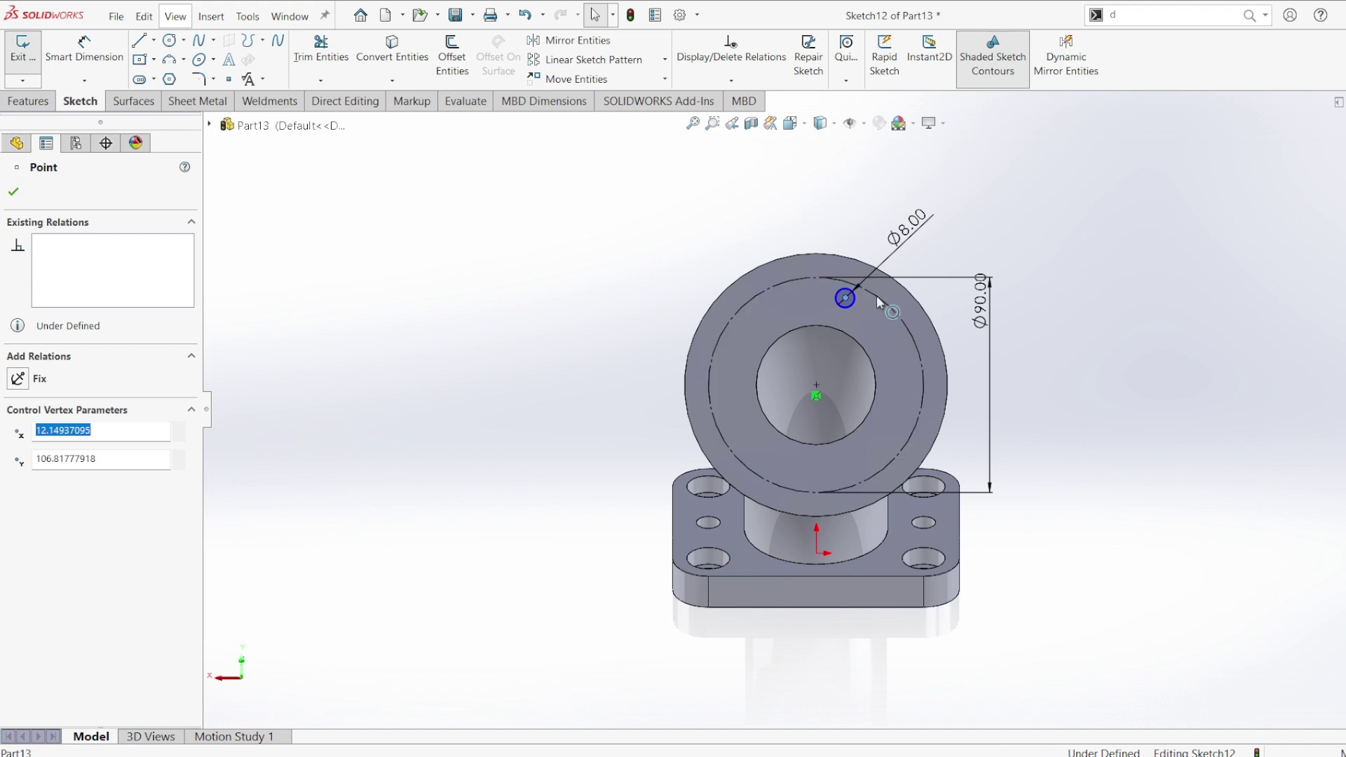
pyautogui.click(894, 311)
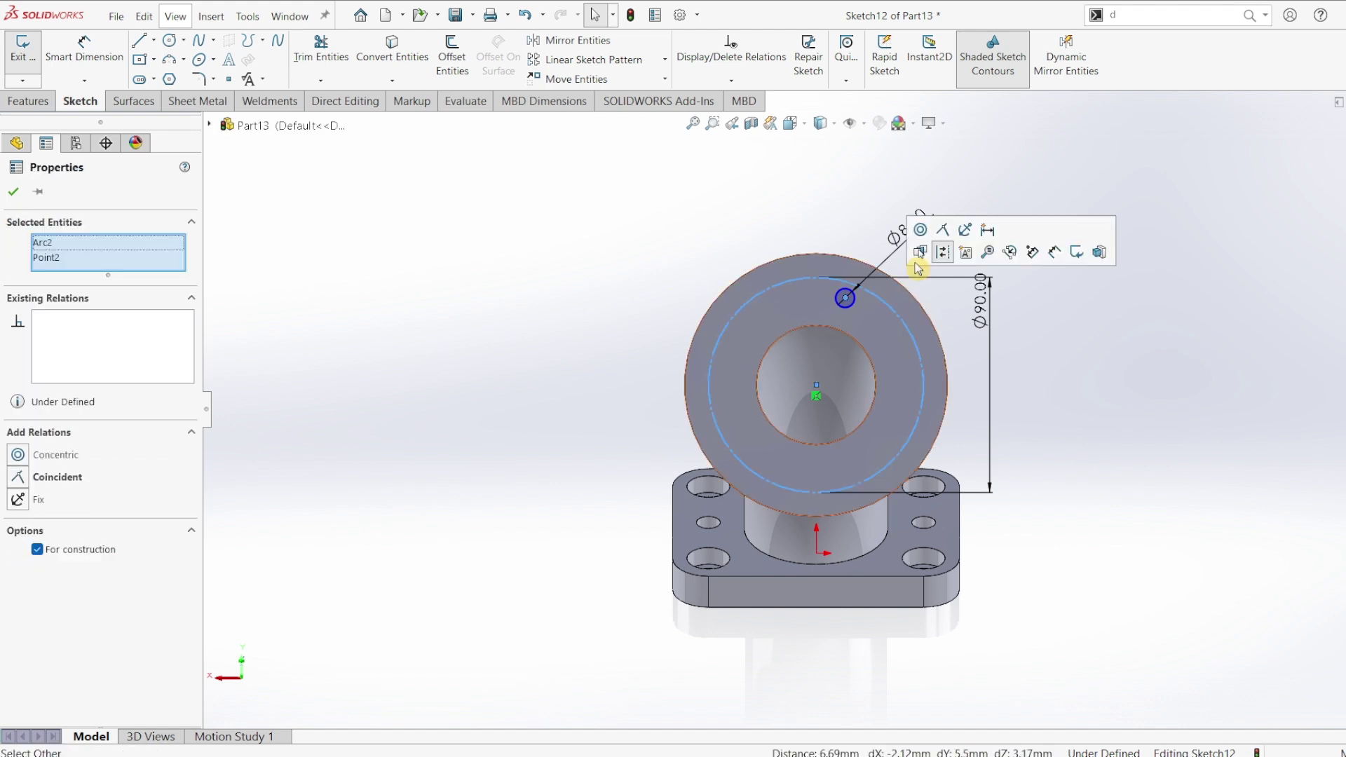
pyautogui.click(943, 238)
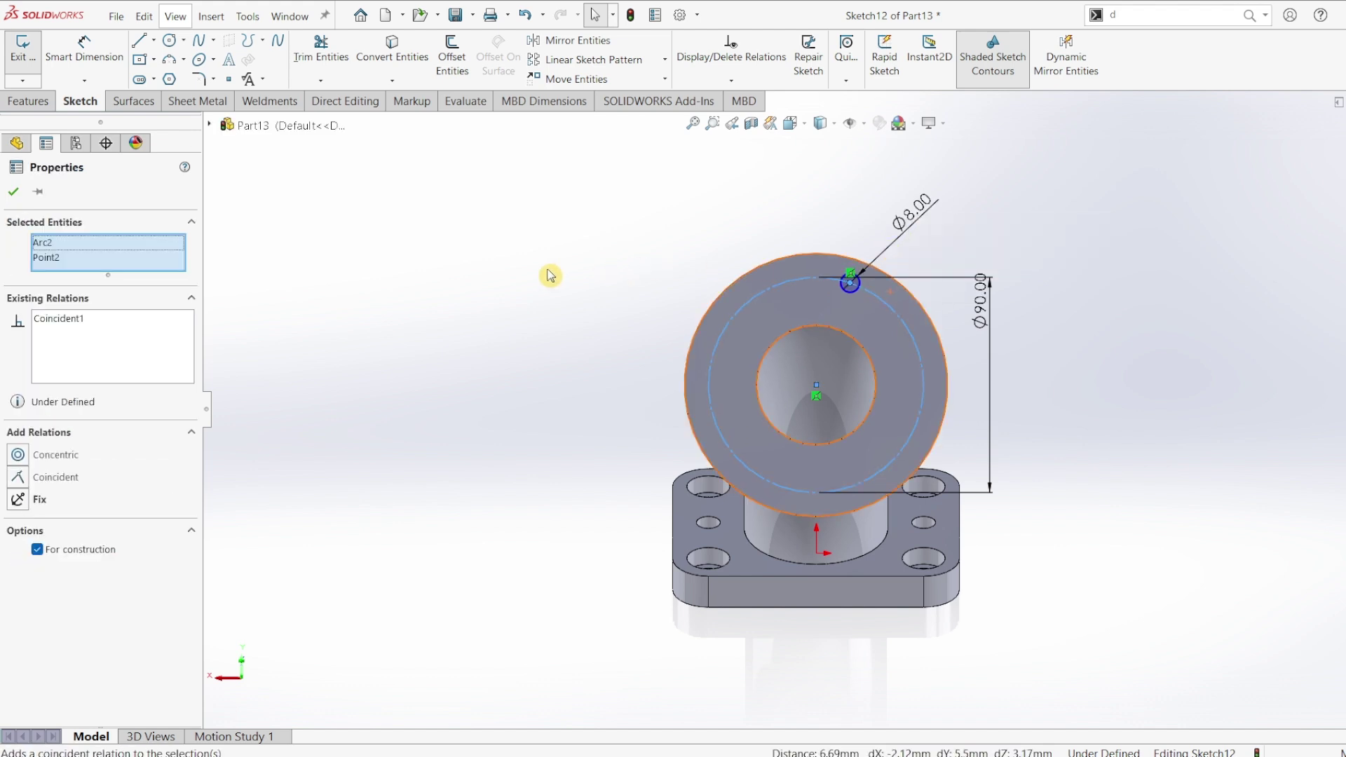
pyautogui.click(553, 276)
# Draw a vertical centerline and a second centerline from the boss centre to the Ø8 circle's centre.
pyautogui.click(153, 40)
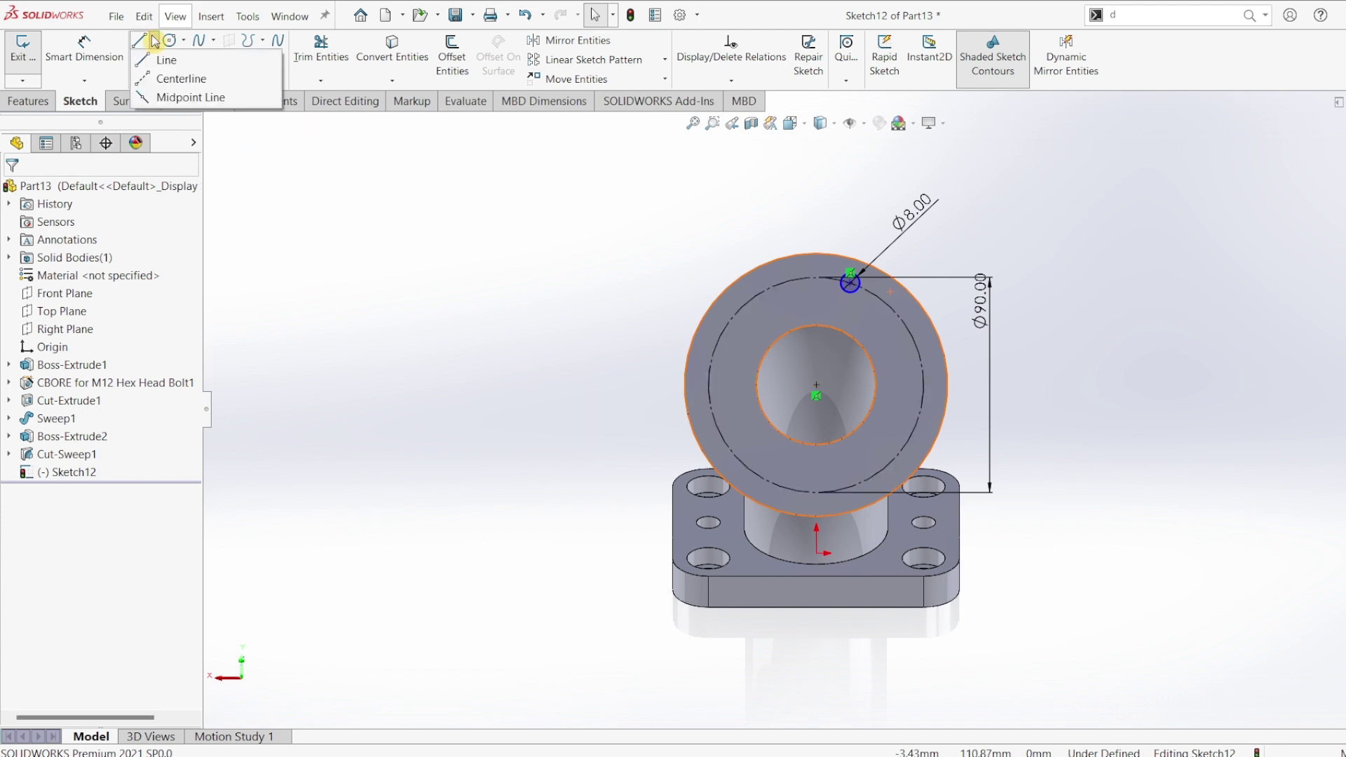
pyautogui.click(181, 75)
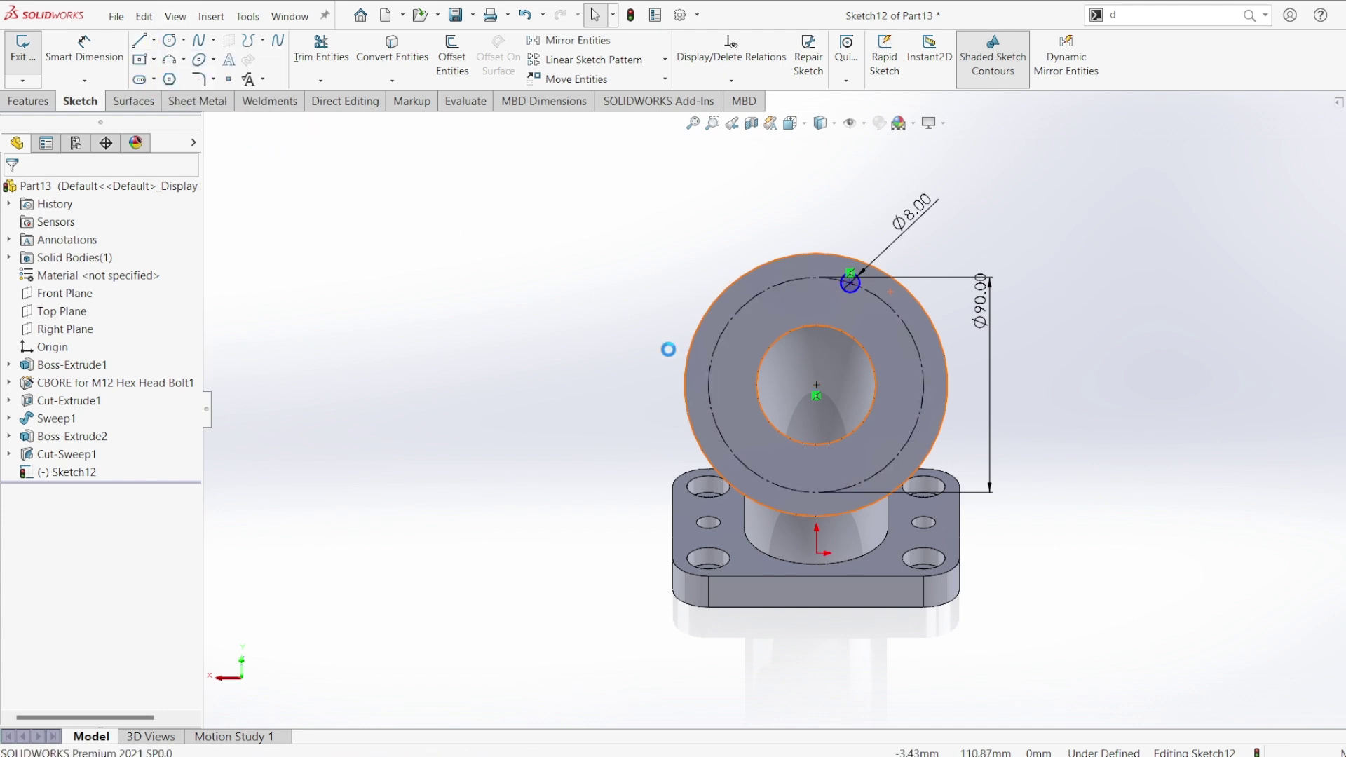
pyautogui.click(816, 387)
pyautogui.click(816, 279)
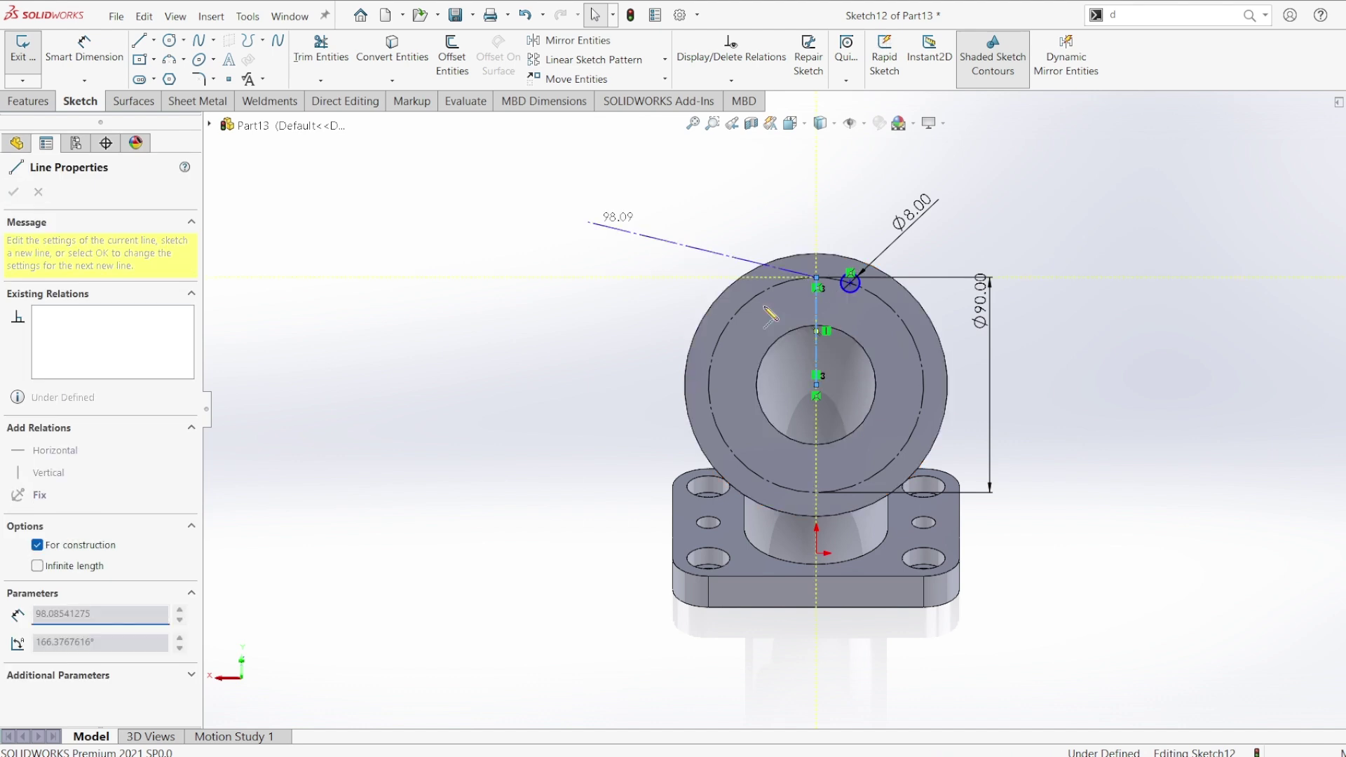
pyautogui.press('Escape')
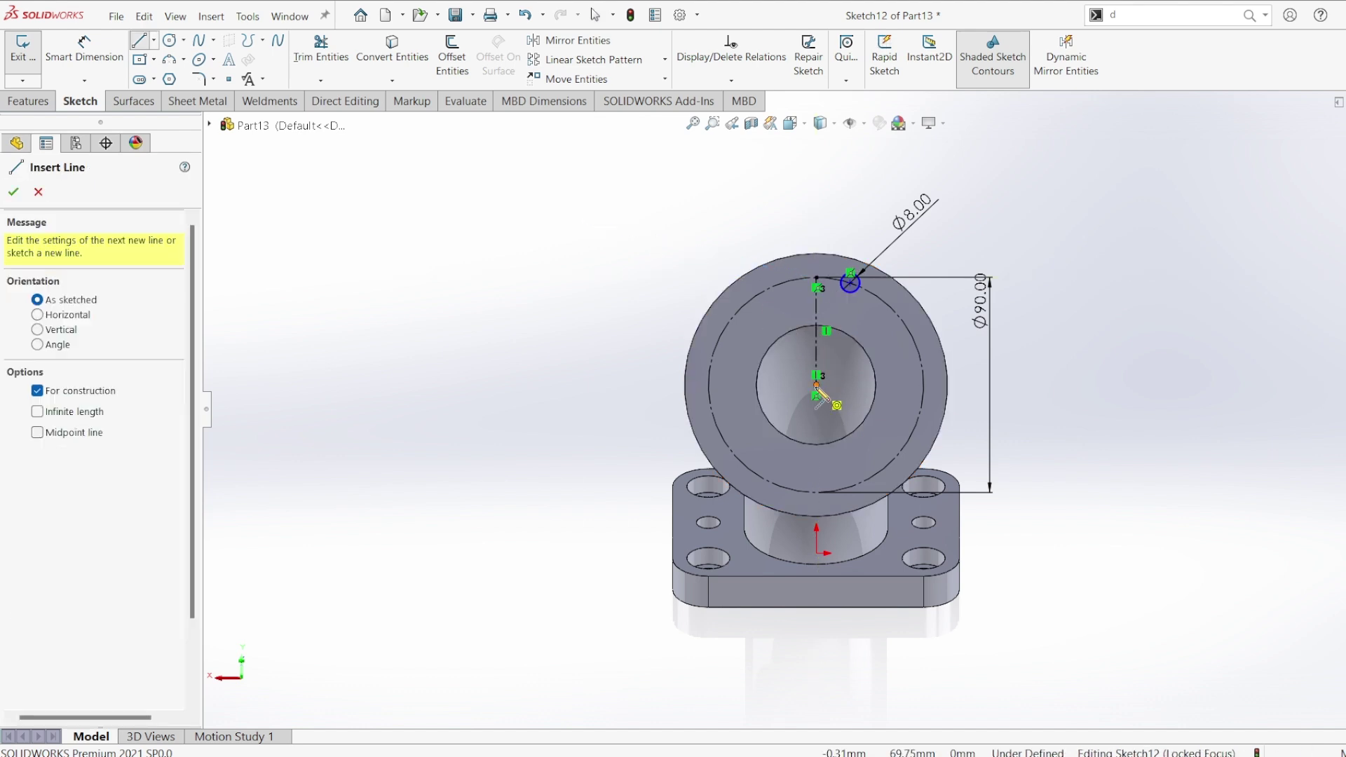
pyautogui.click(817, 386)
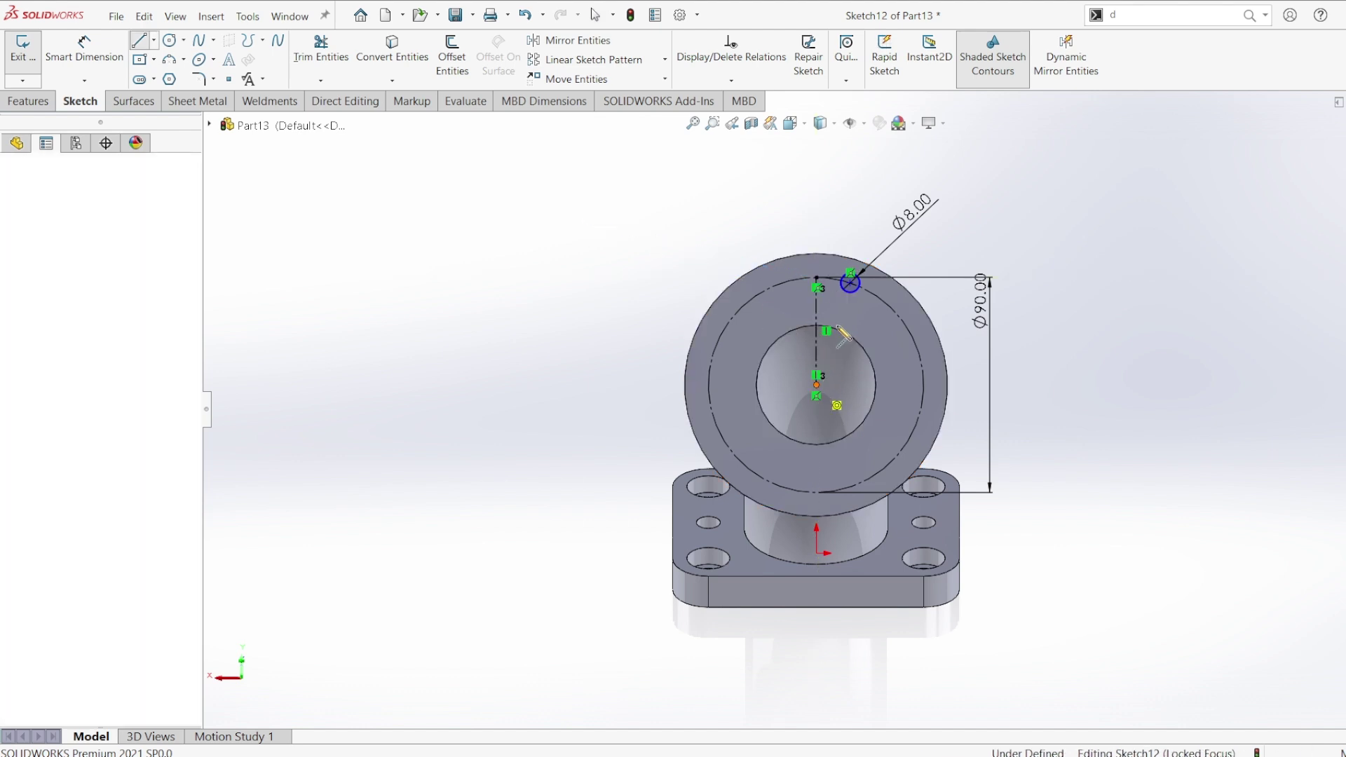
pyautogui.click(851, 284)
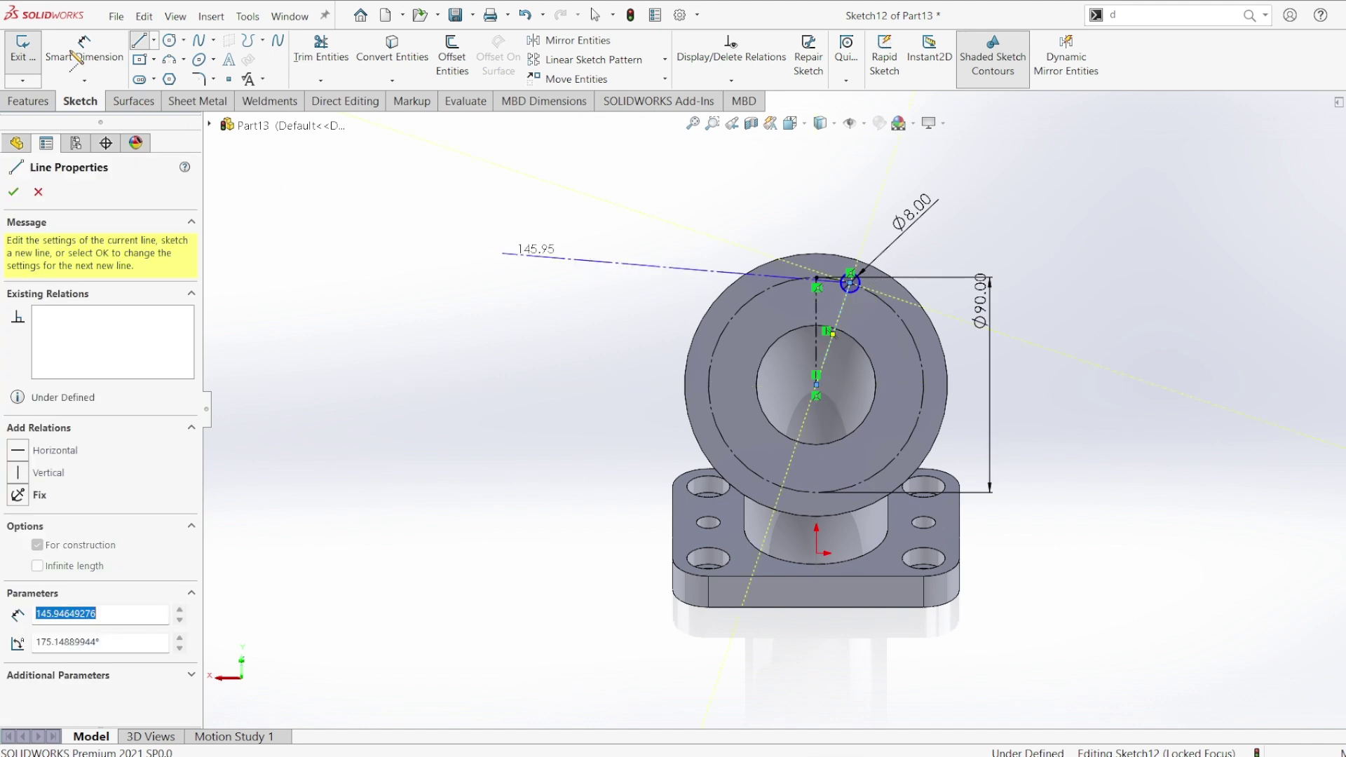
pyautogui.press('Escape')
pyautogui.press('Escape')
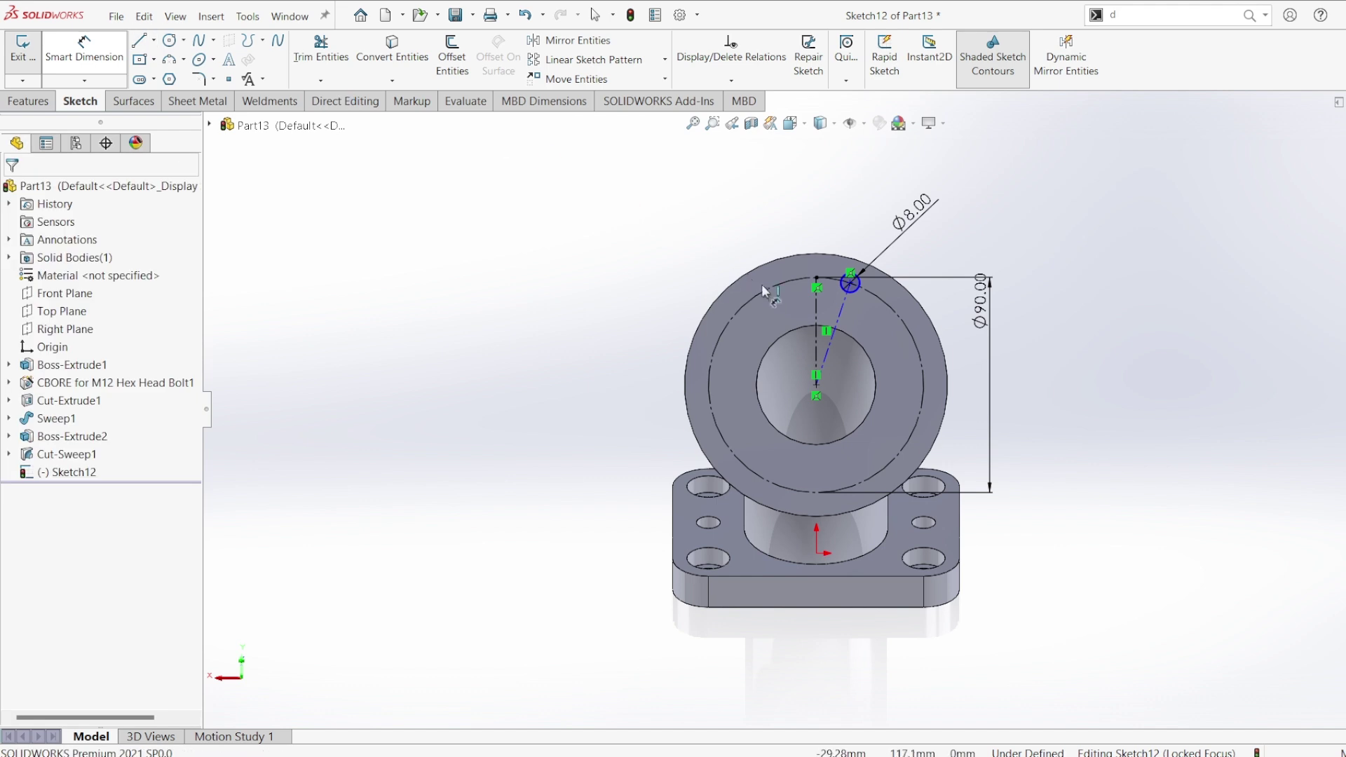
pyautogui.click(839, 323)
pyautogui.moveTo(840, 324); pyautogui.dragTo(849, 275)
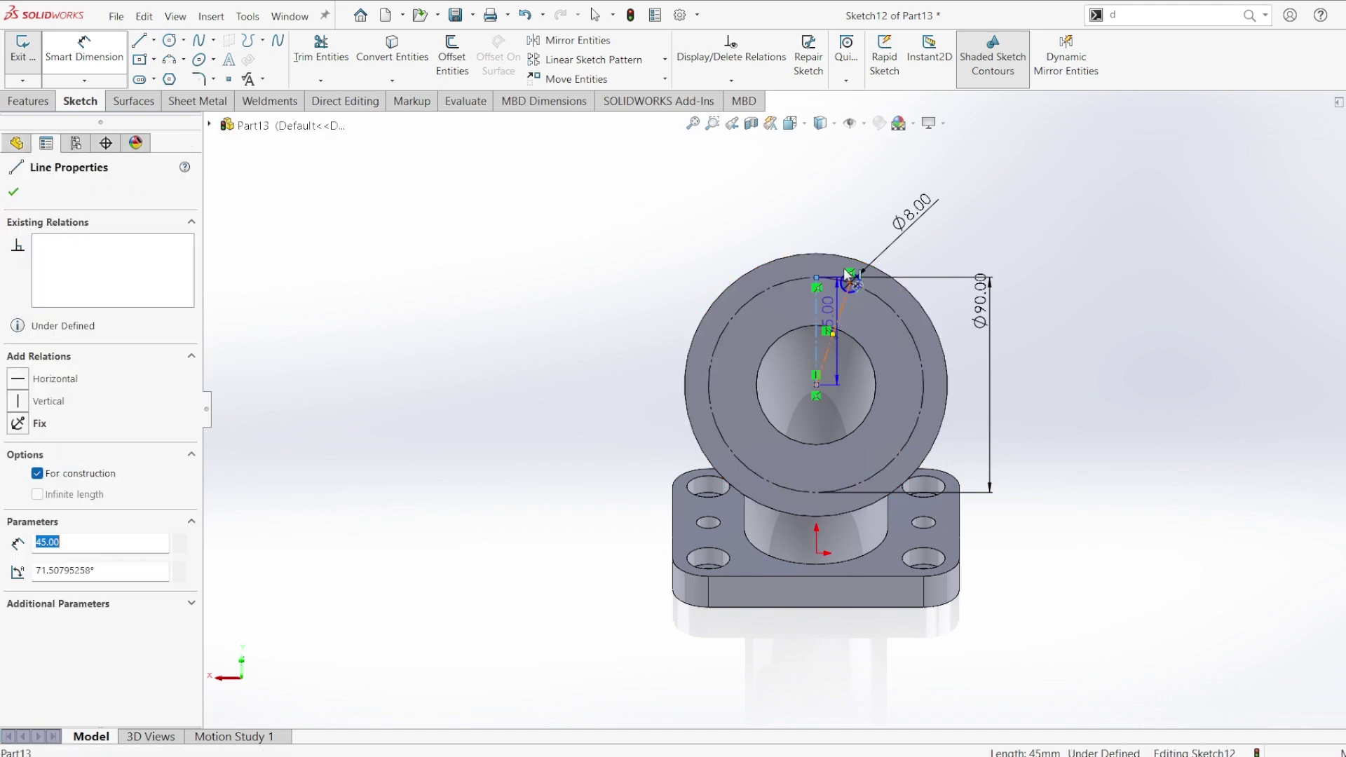
# Dimension the angle between the two centerlines as 30°.
pyautogui.press('d')
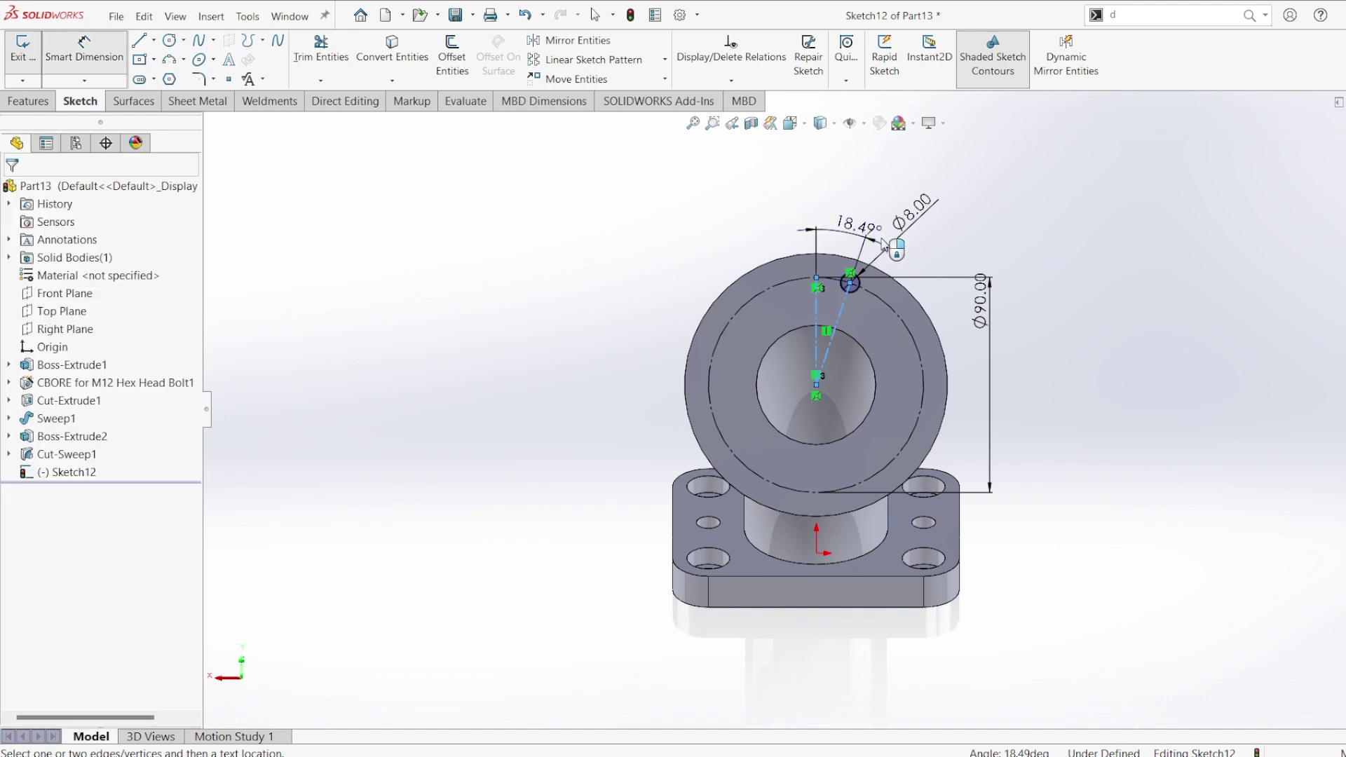
pyautogui.click(884, 244)
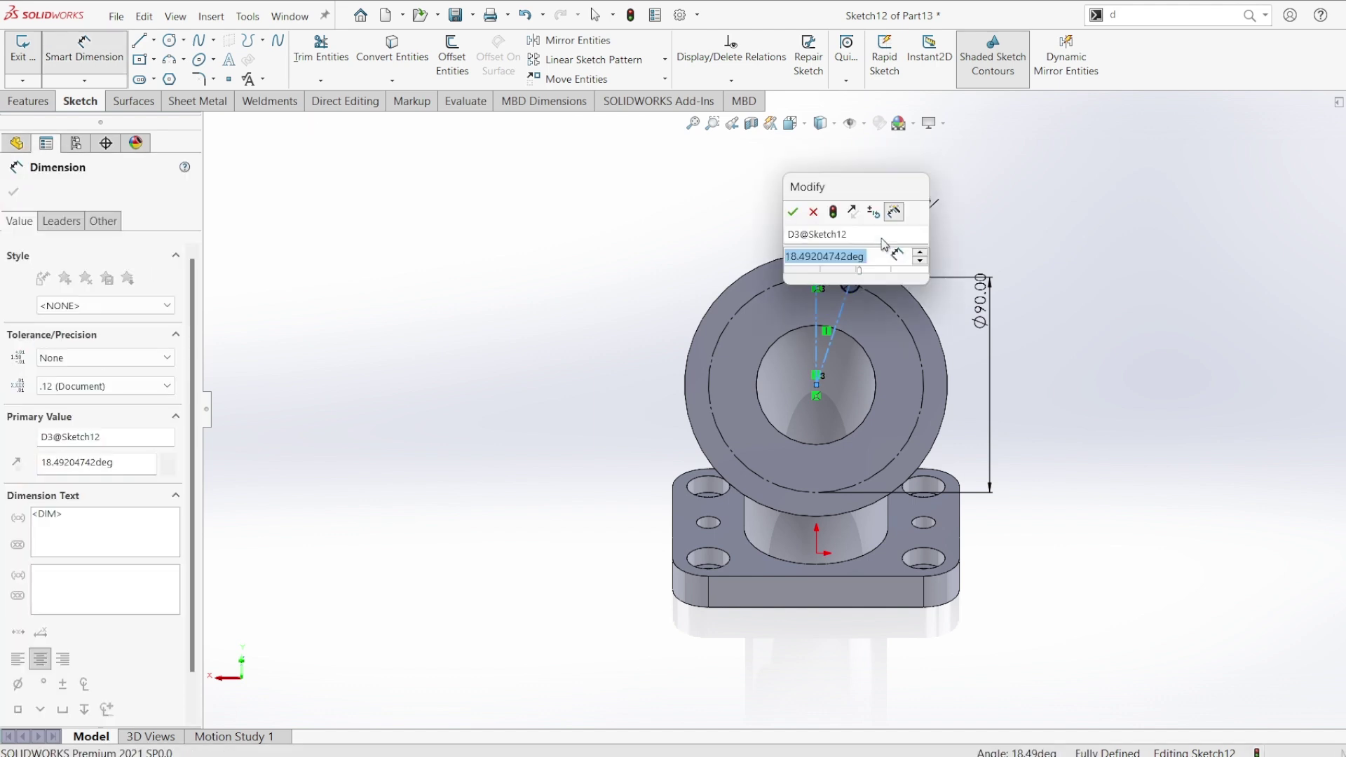
pyautogui.write('30')
pyautogui.press('Escape')
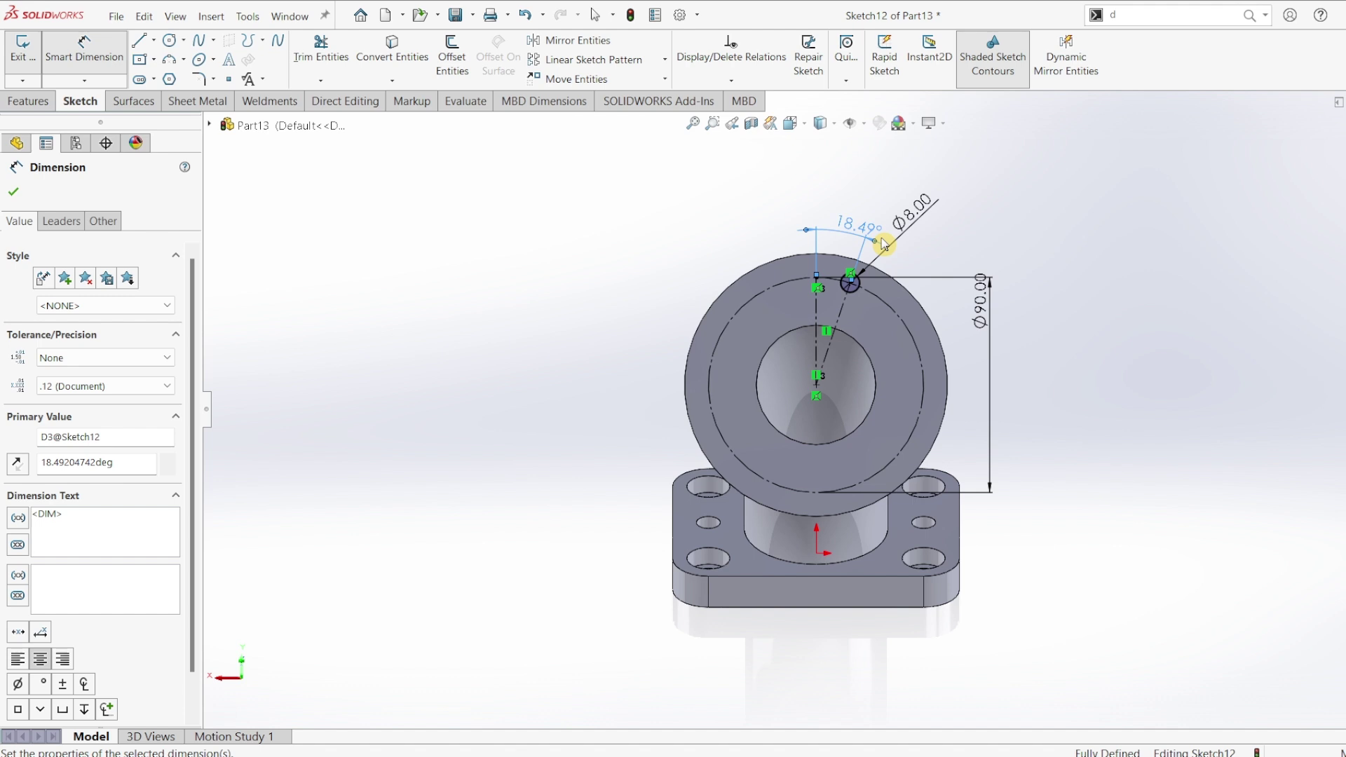
pyautogui.click(13, 192)
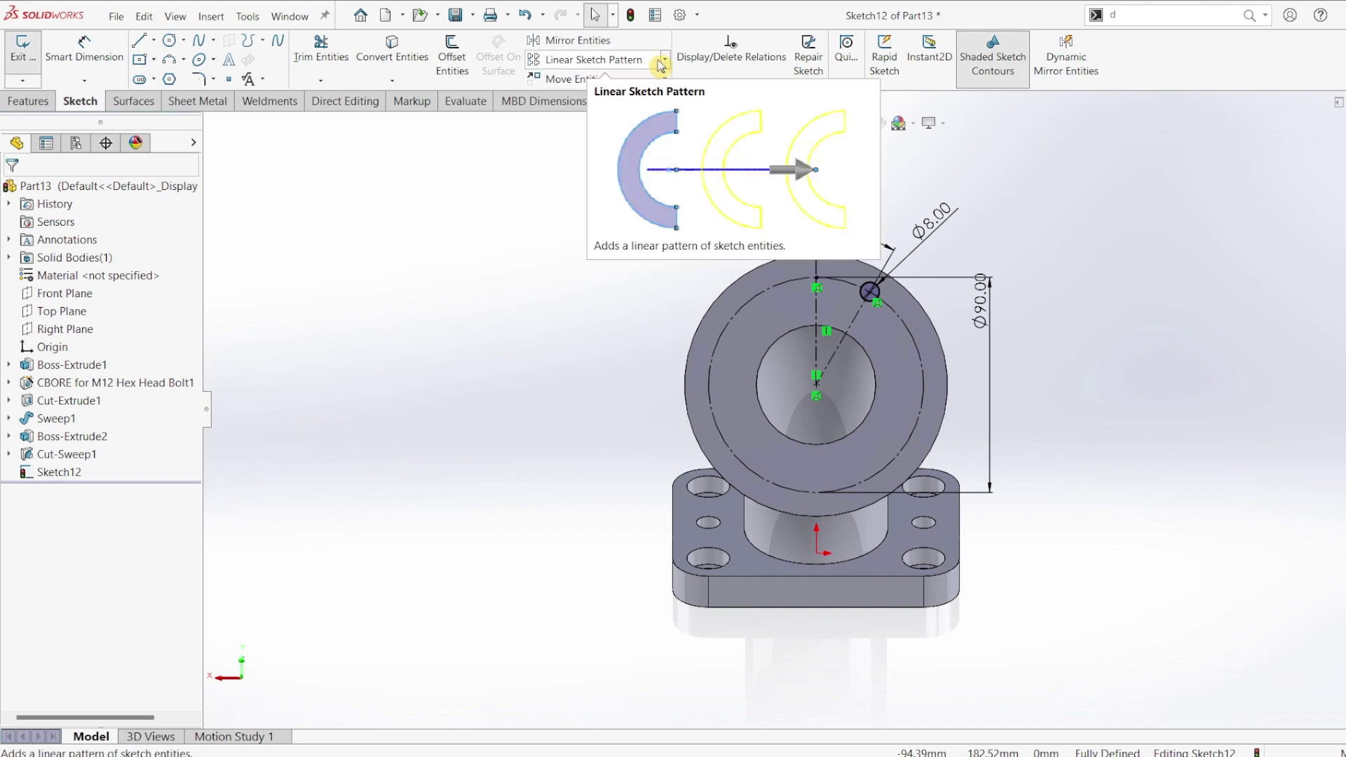
# Circular-pattern the Ø8 circle around the boss centre with 6 instances.
pyautogui.click(664, 60)
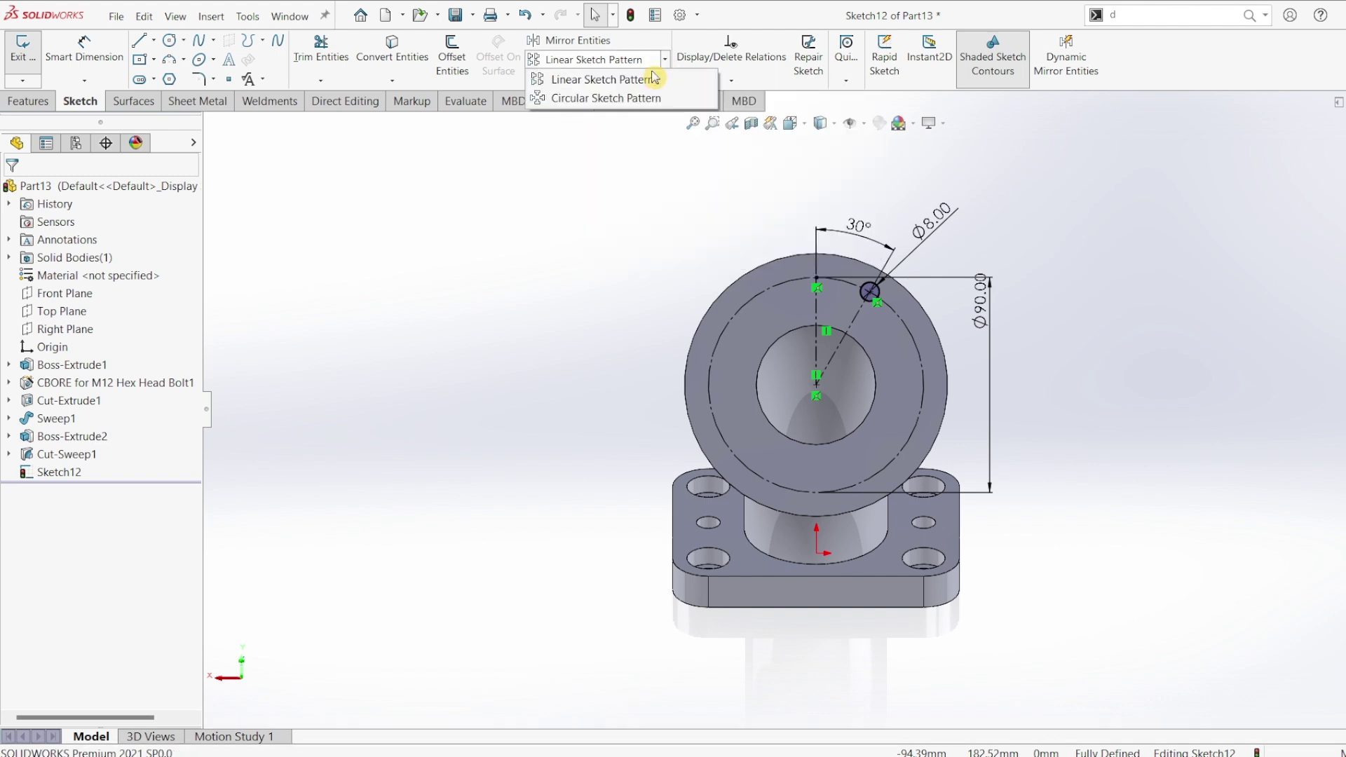
pyautogui.click(616, 104)
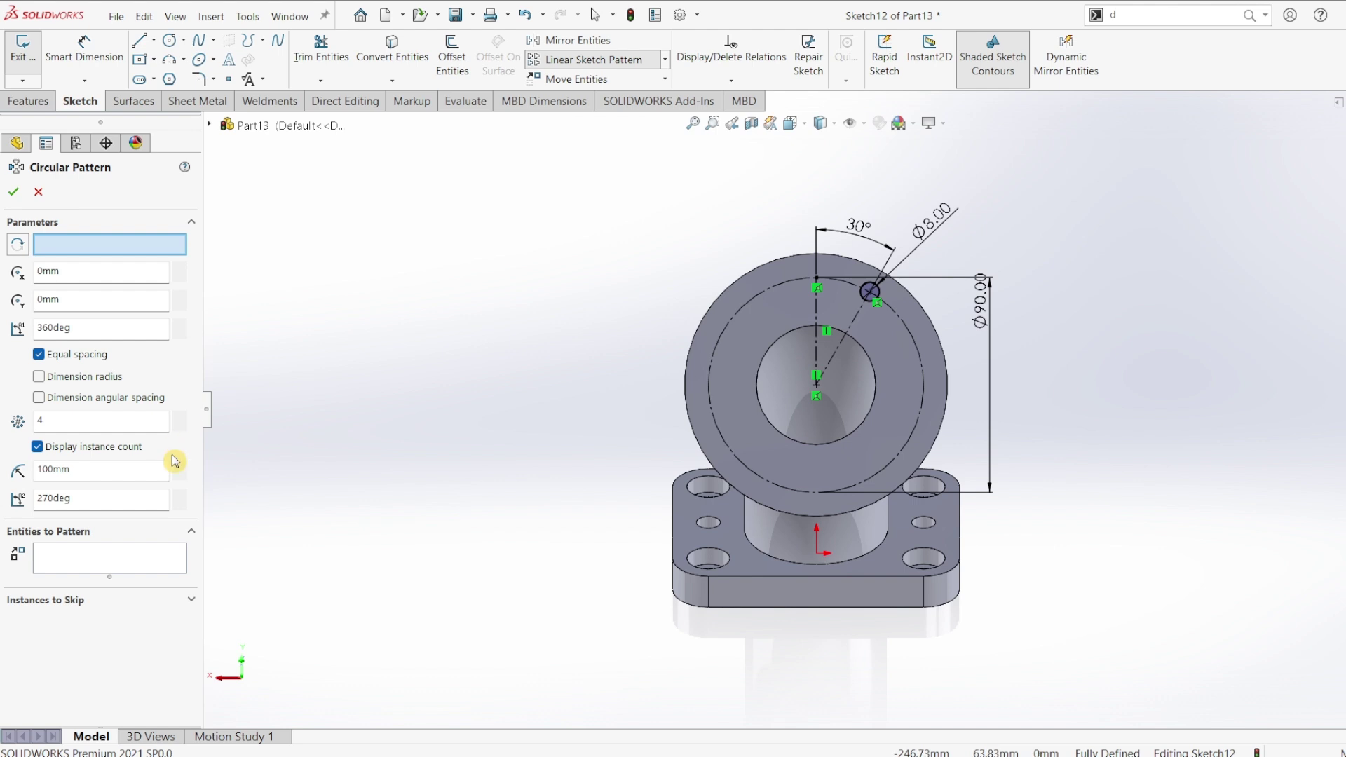
pyautogui.click(97, 569)
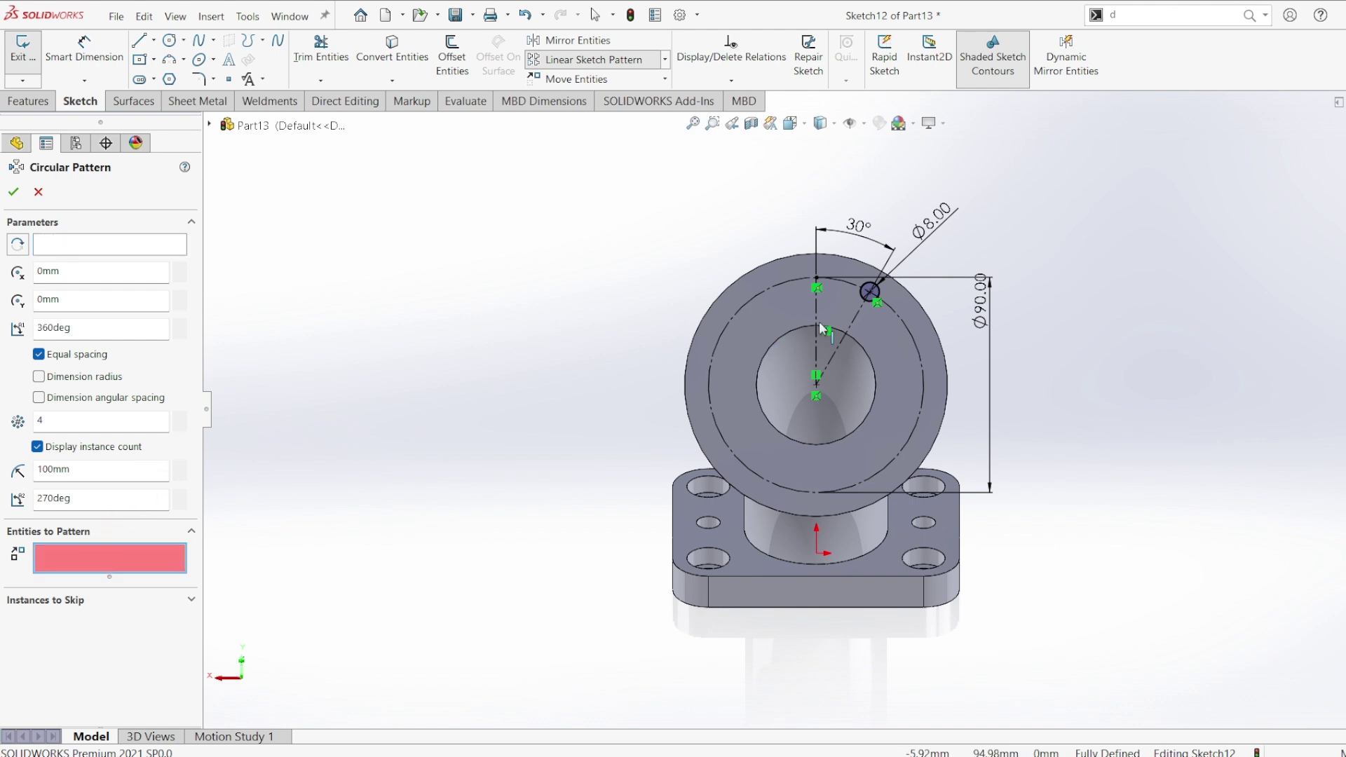
pyautogui.click(869, 291)
pyautogui.click(70, 247)
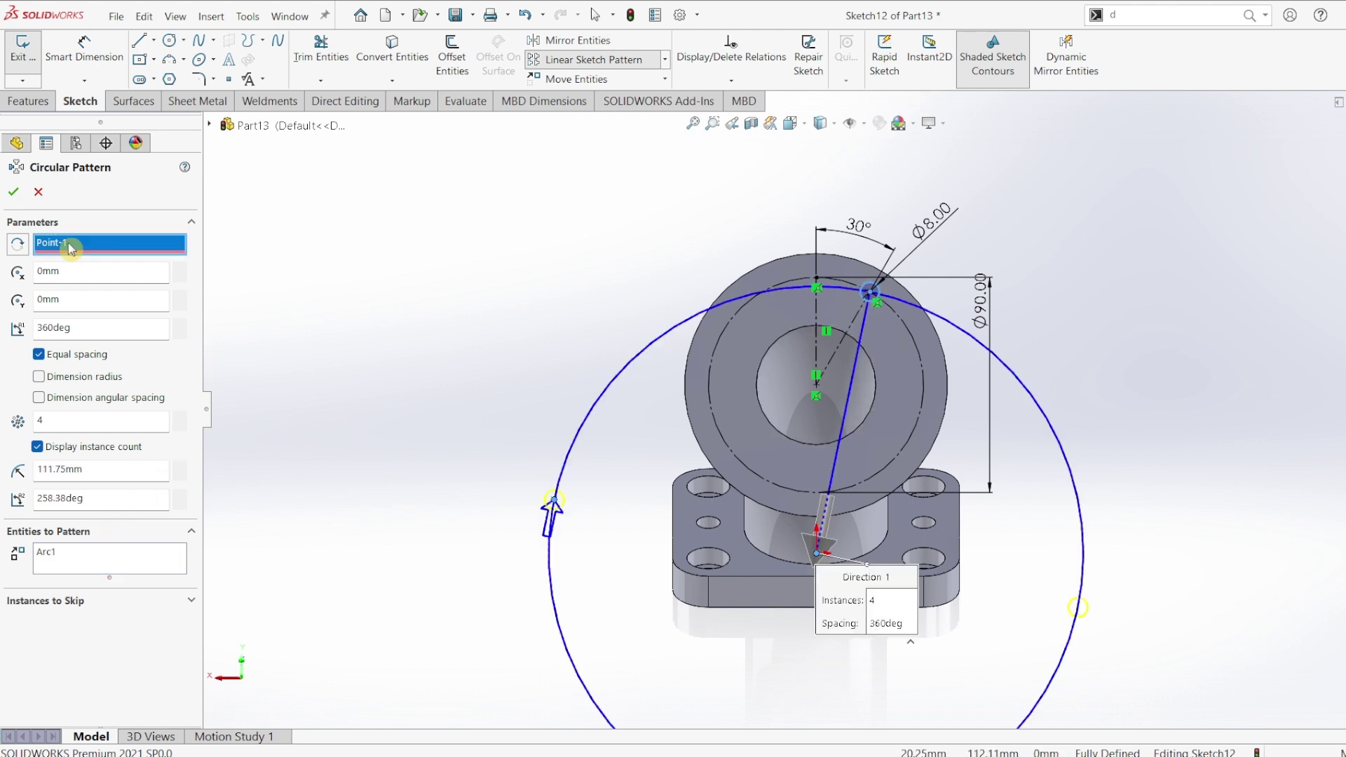
pyautogui.press('Delete')
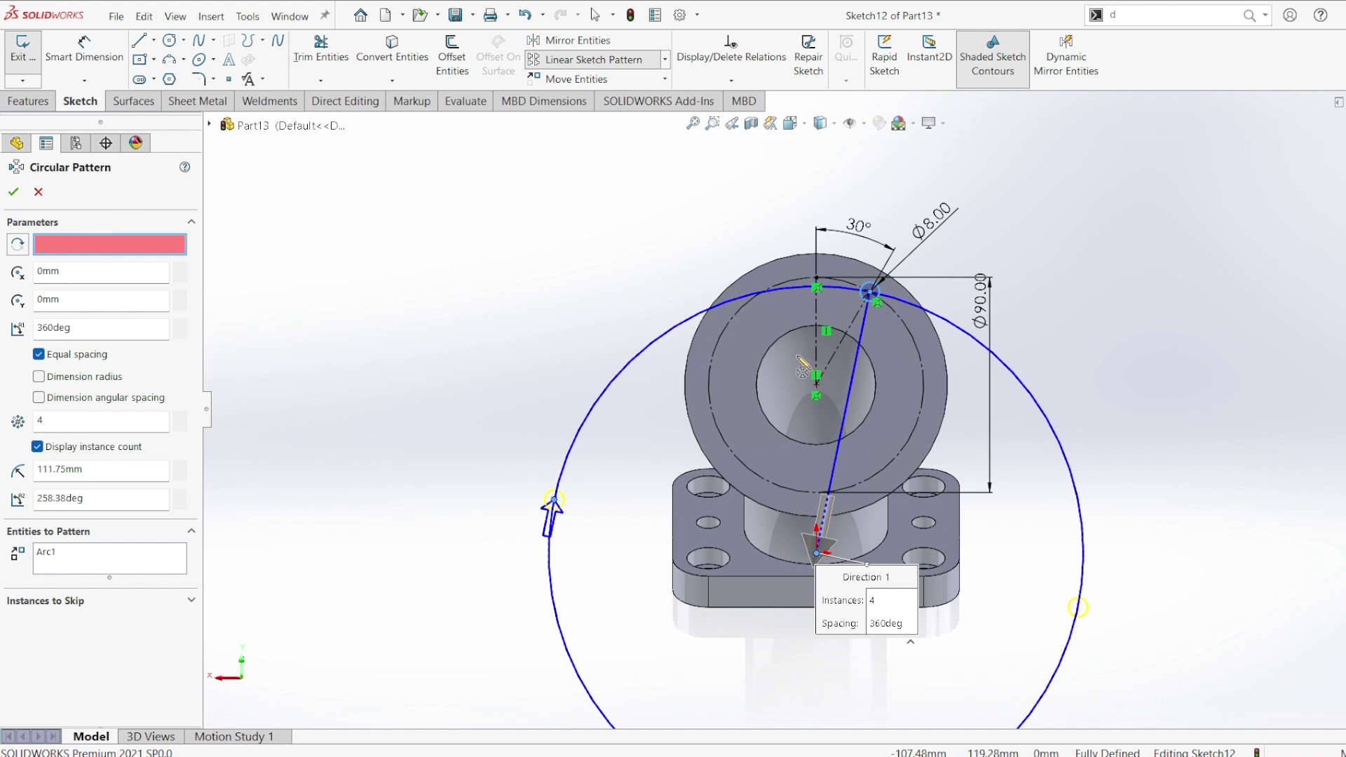
pyautogui.click(818, 388)
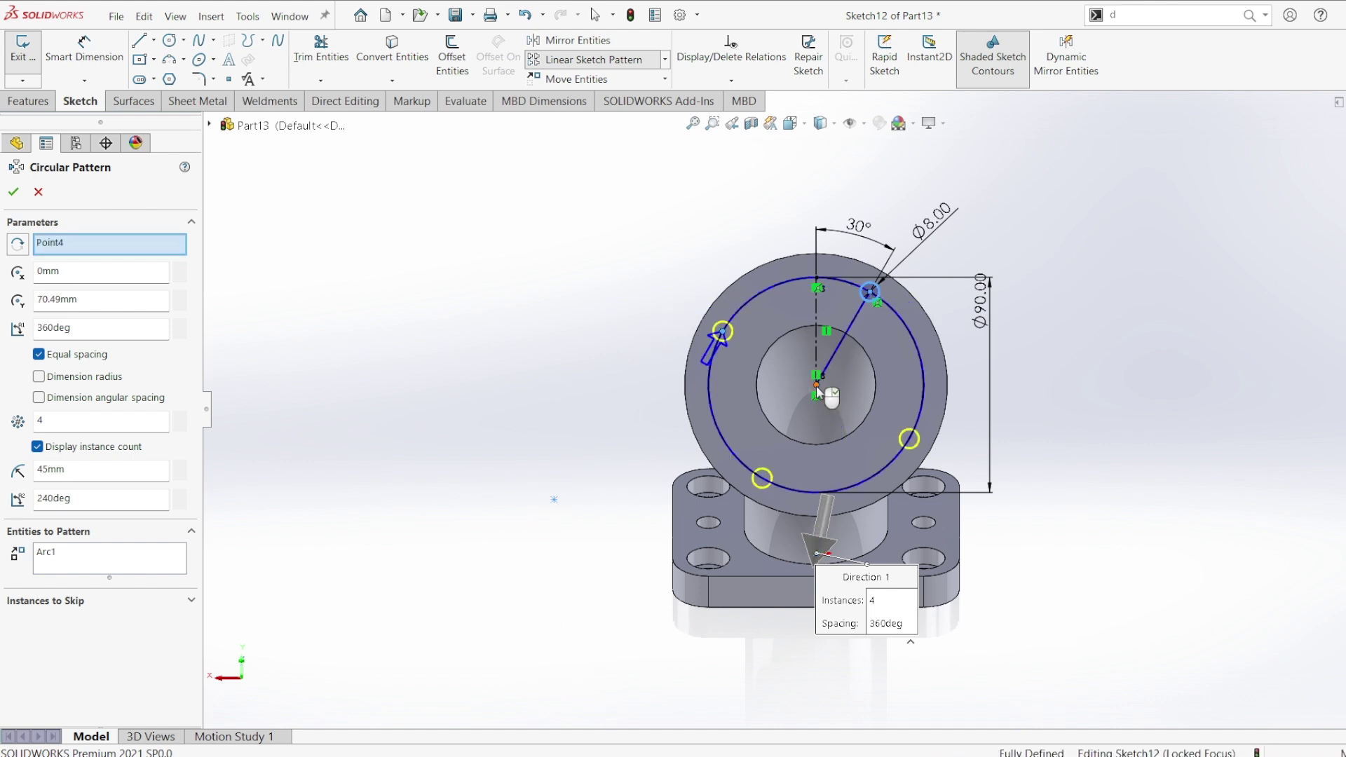
pyautogui.click(40, 424)
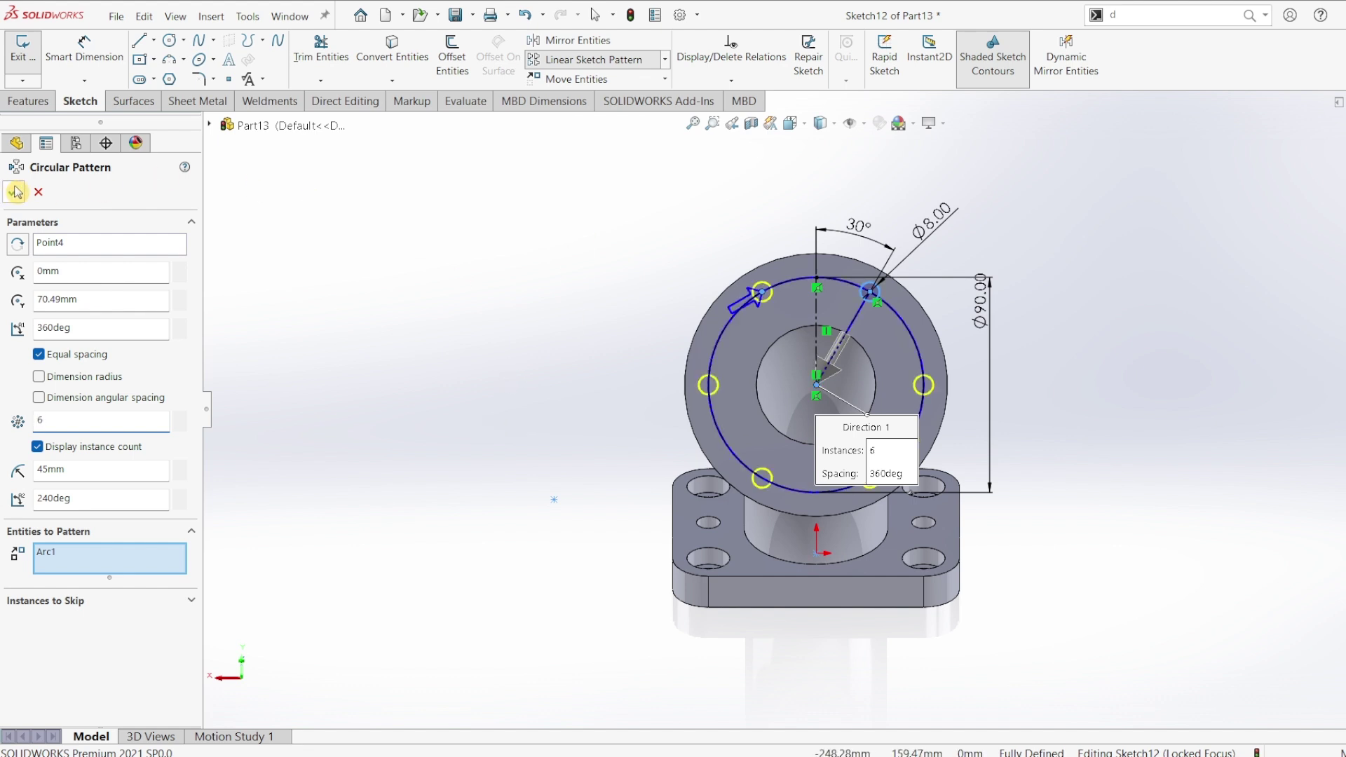
# Extrude-cut Sketch12 Up To Next to create the six Ø8 bolt holes.
pyautogui.click(35, 105)
pyautogui.click(257, 53)
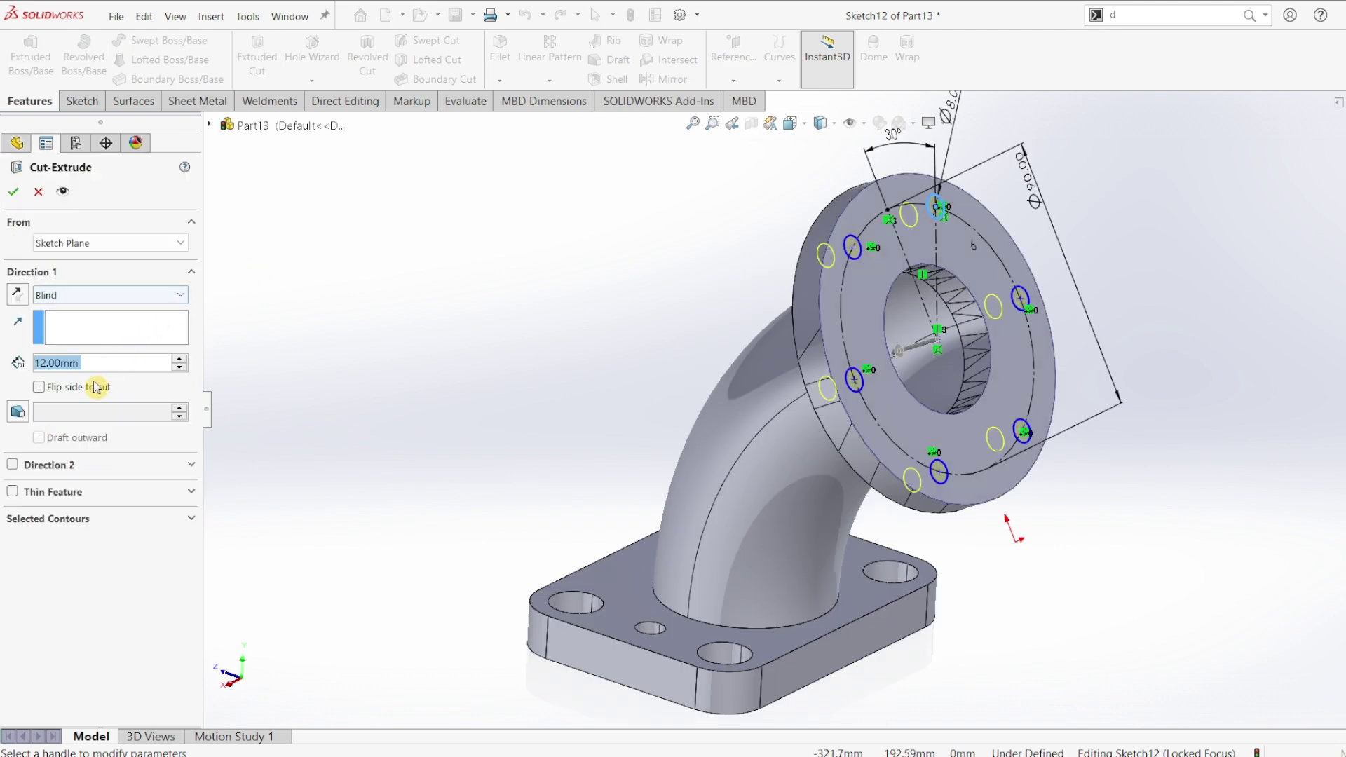
pyautogui.click(112, 298)
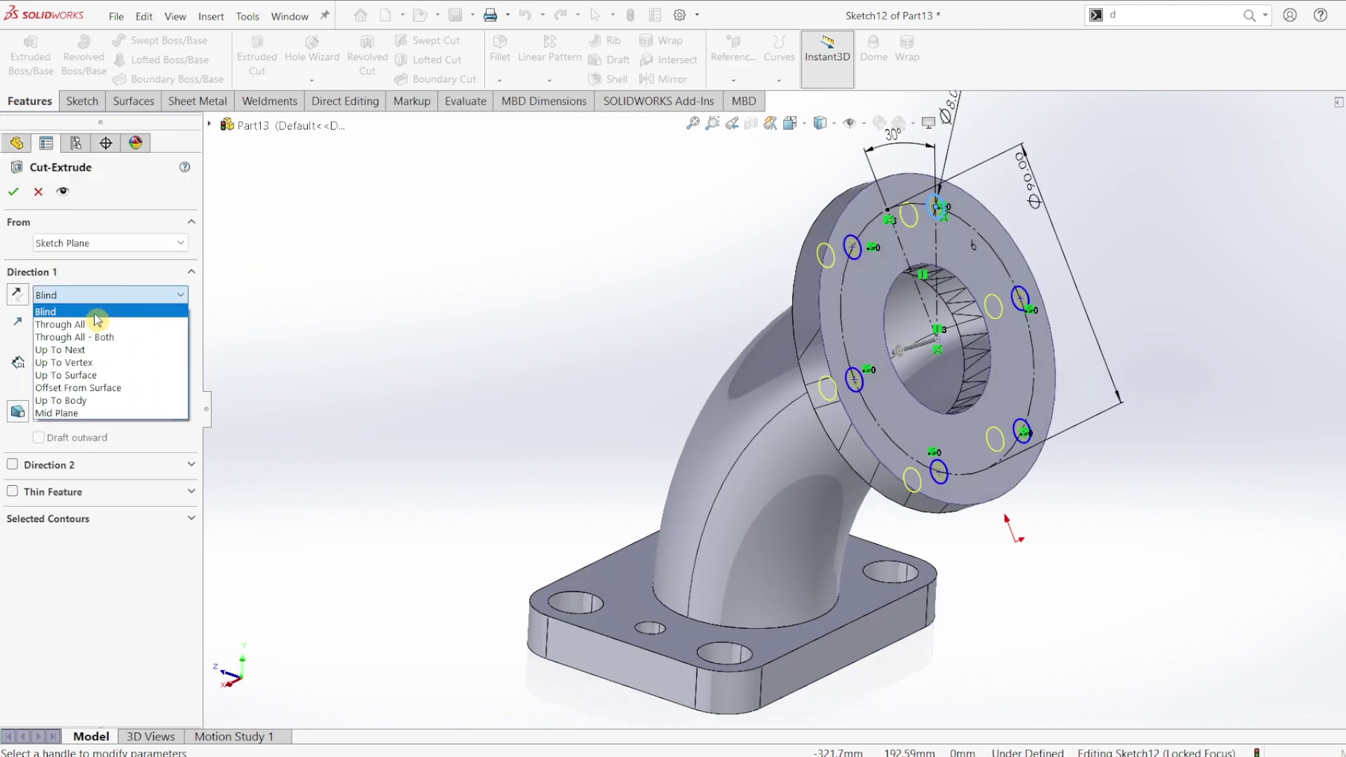
pyautogui.click(61, 350)
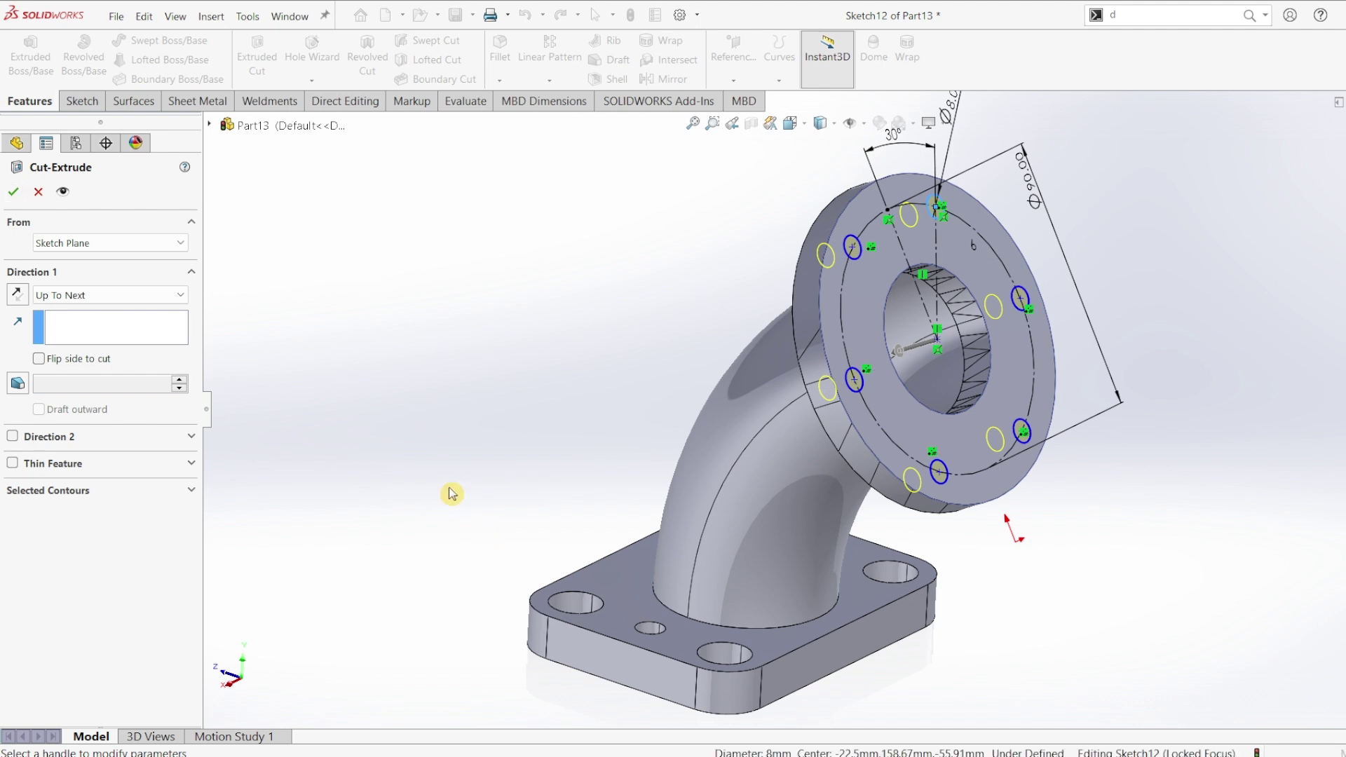
pyautogui.click(14, 191)
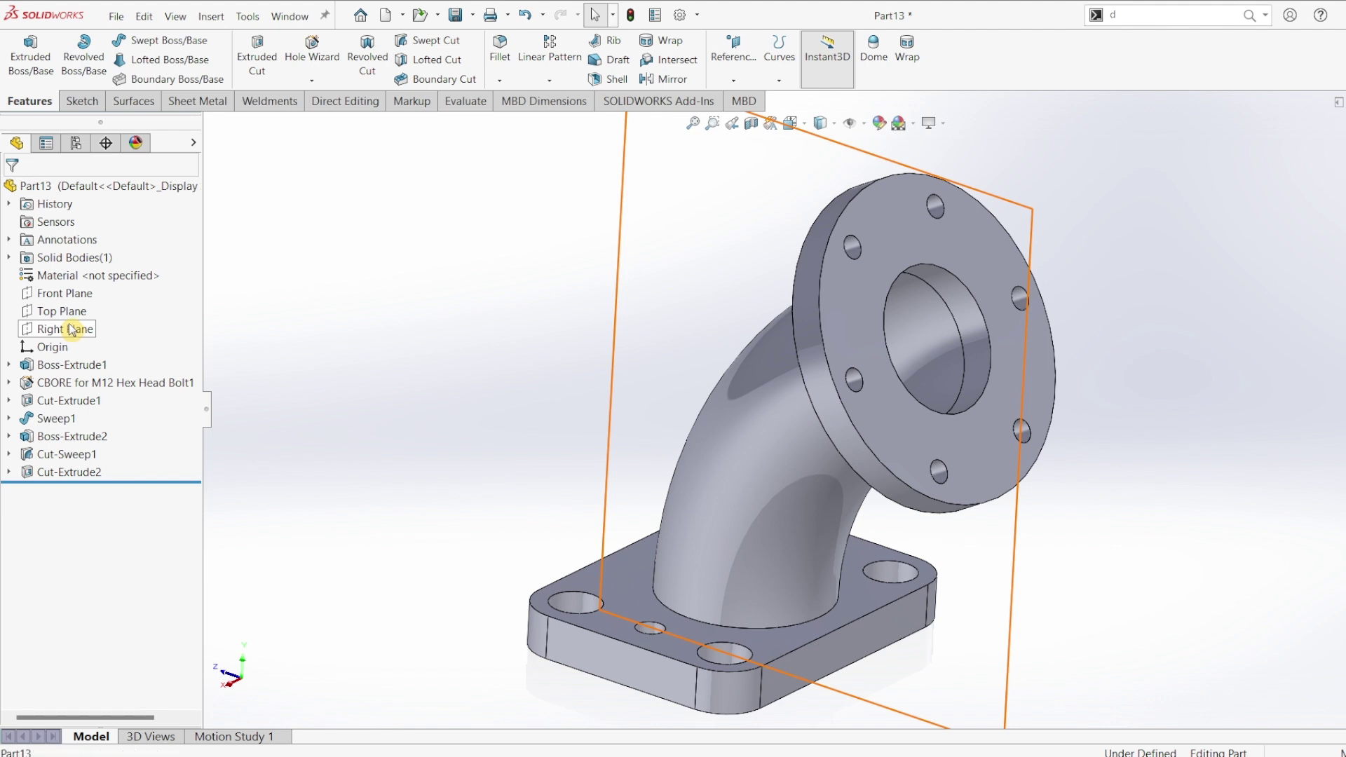
# Start a new sketch on the Right Plane.
pyautogui.click(73, 331)
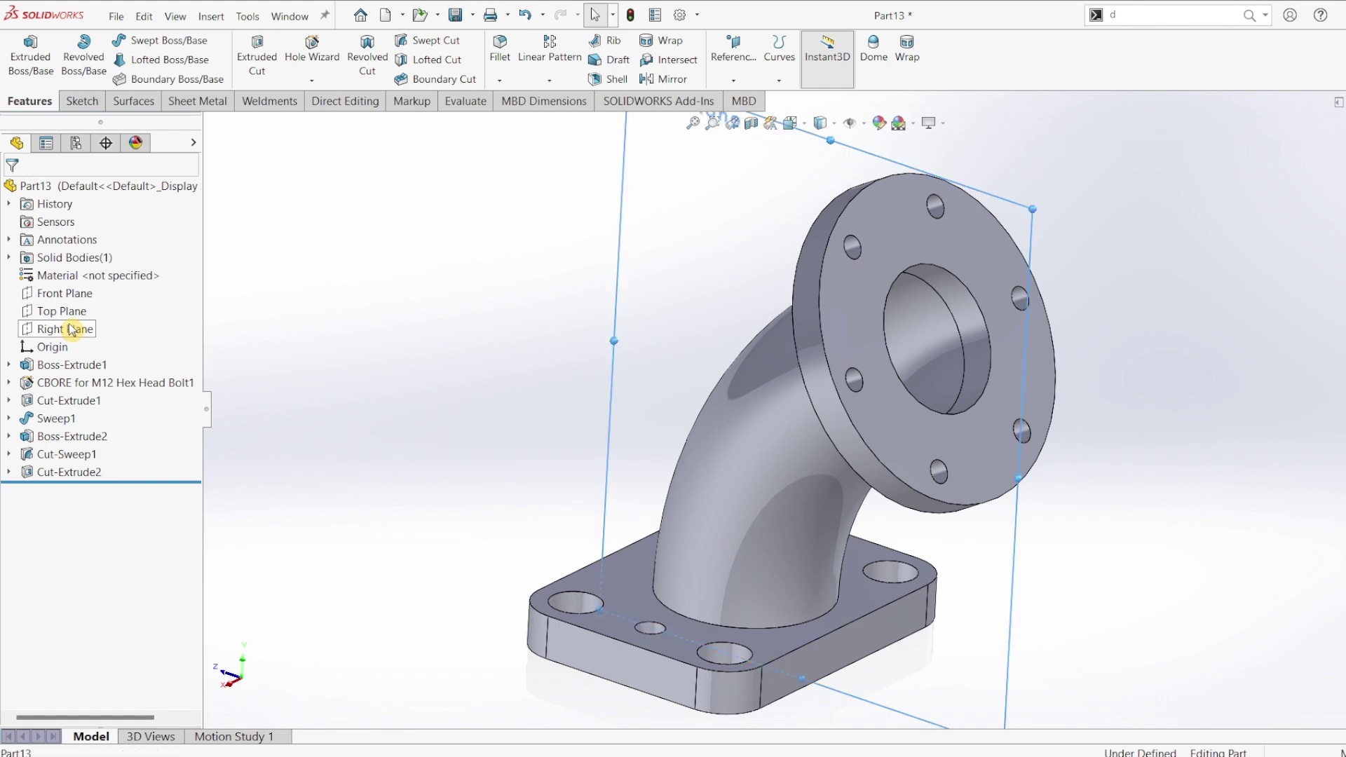
pyautogui.click(83, 103)
pyautogui.click(21, 50)
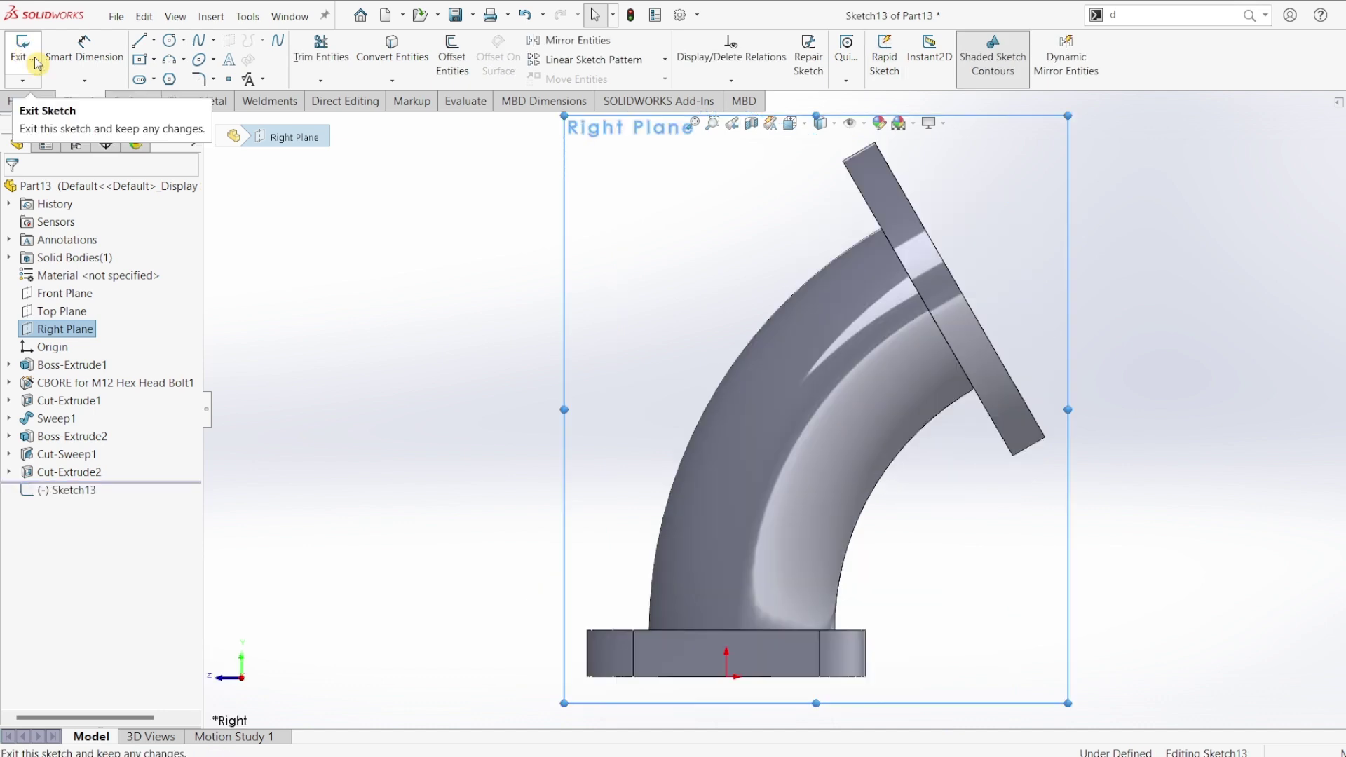
pyautogui.scroll(-3, 982, 228)
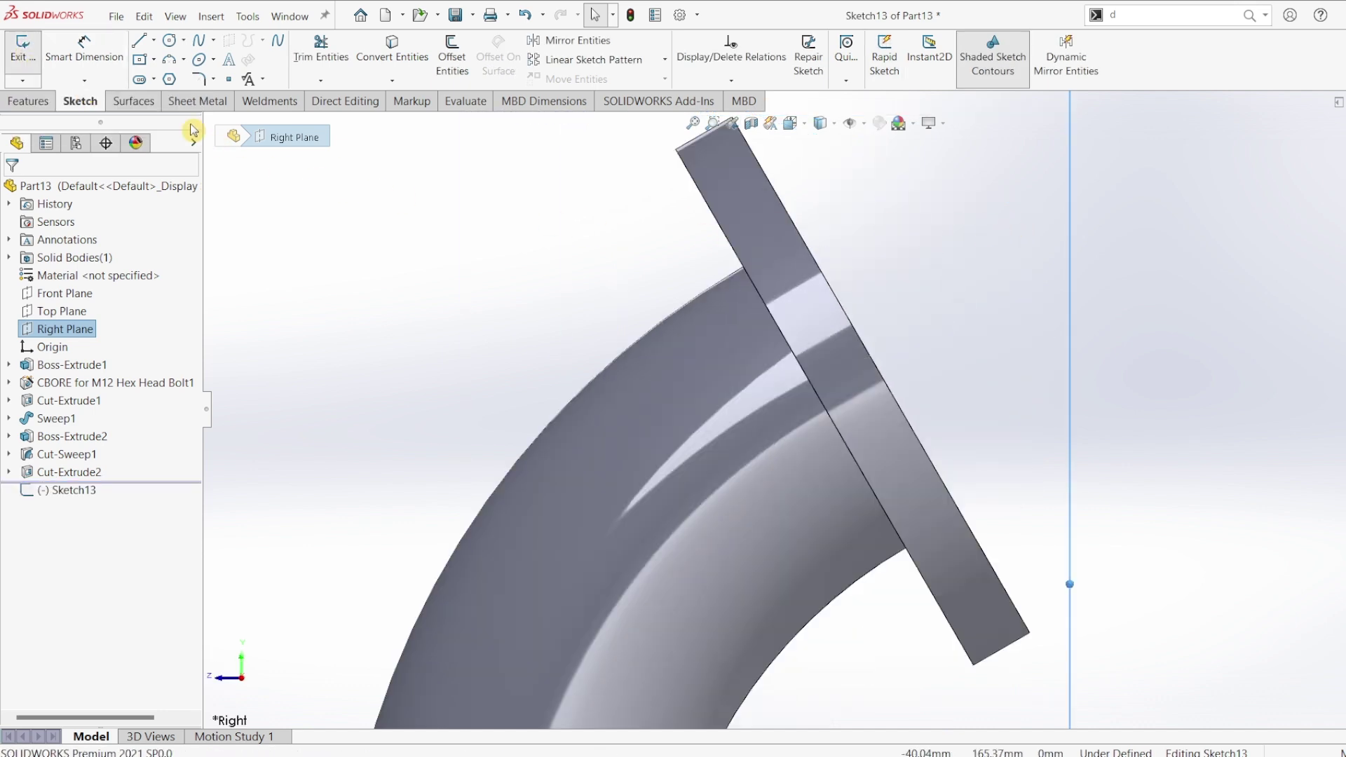
# Draw a 180° three-point arc with both ends on the flange edge.
pyautogui.click(171, 63)
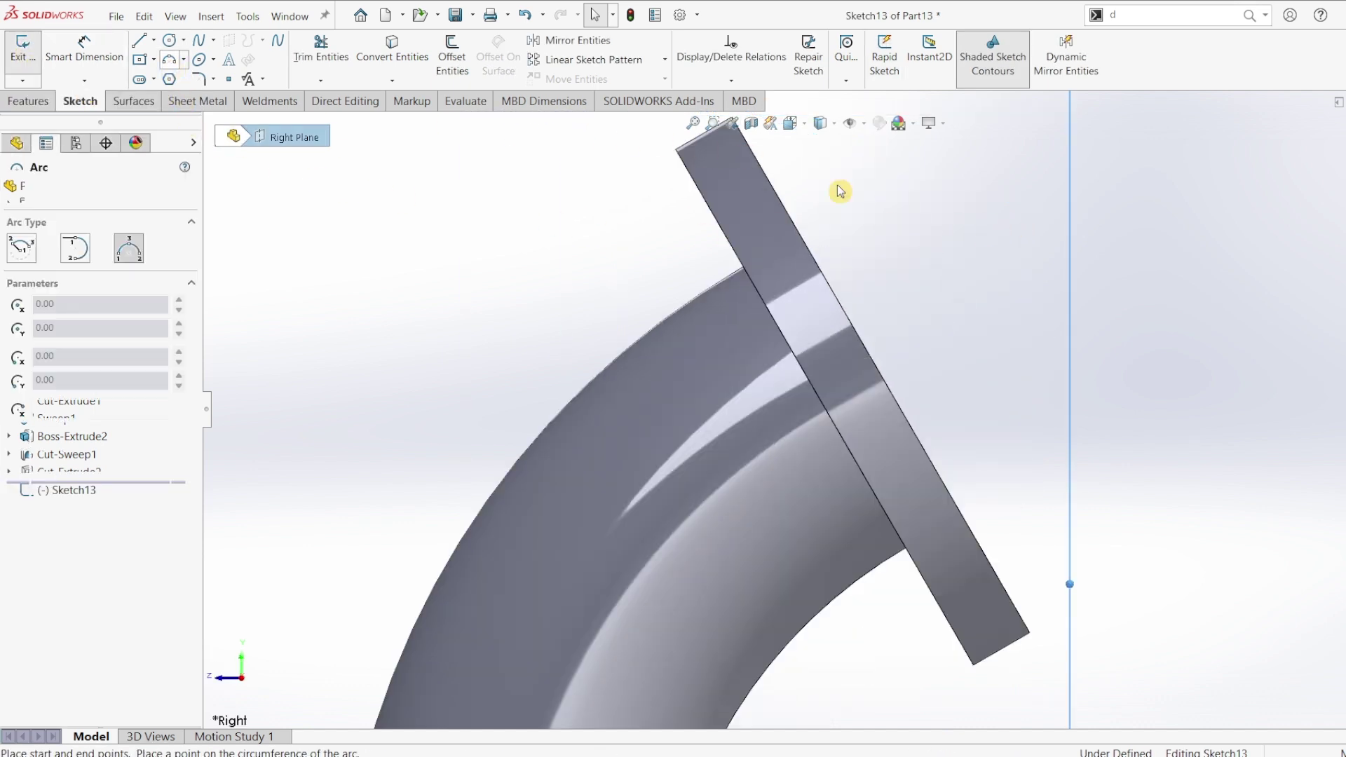
pyautogui.click(798, 226)
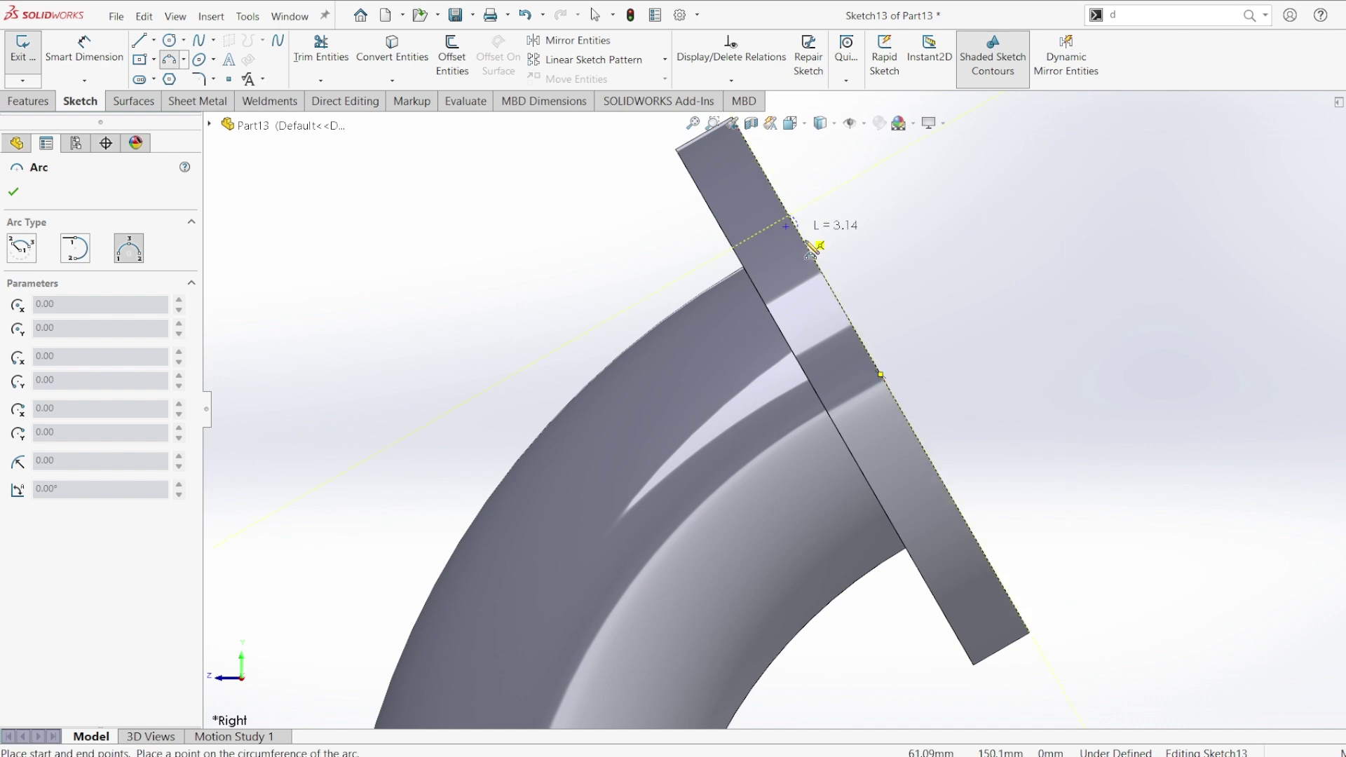
pyautogui.click(799, 254)
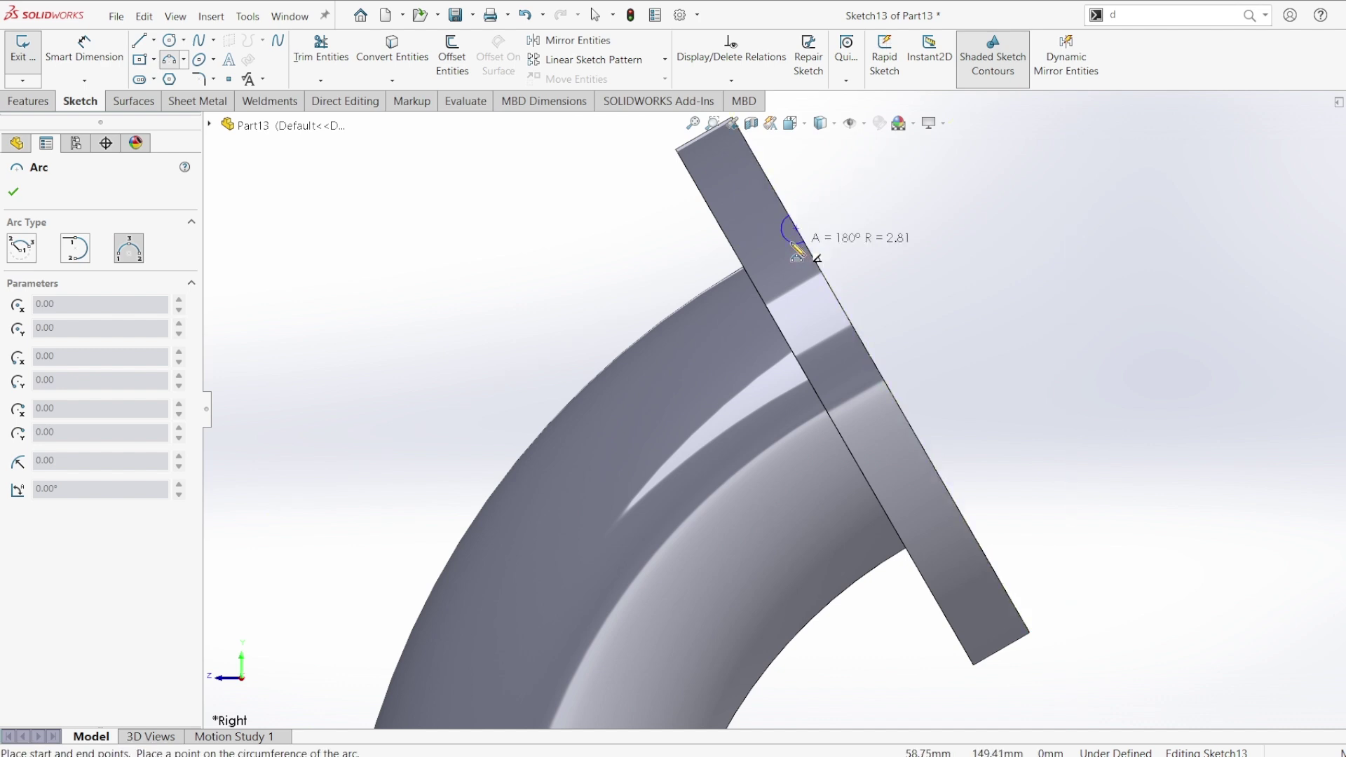
pyautogui.click(798, 253)
# Dimension the arc's radius to 2.
pyautogui.press('Escape')
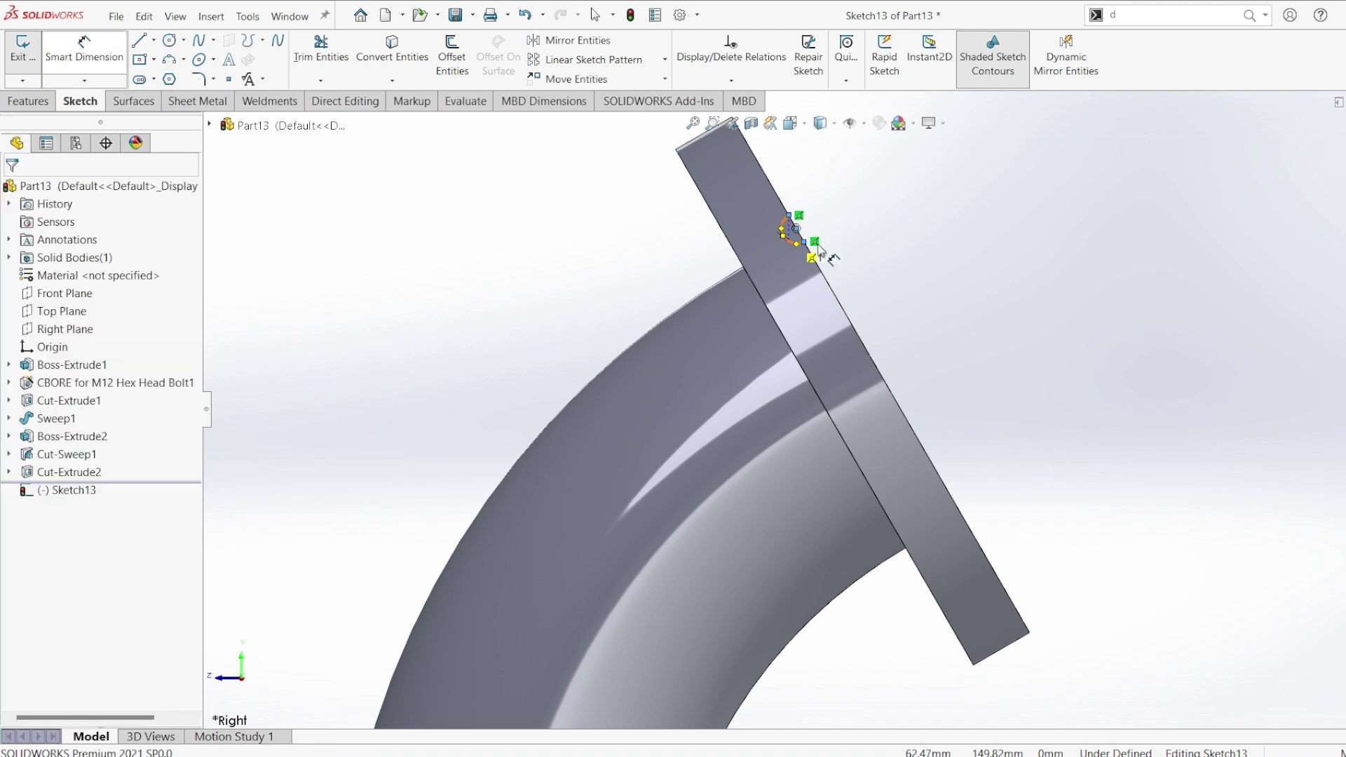
pyautogui.click(787, 230)
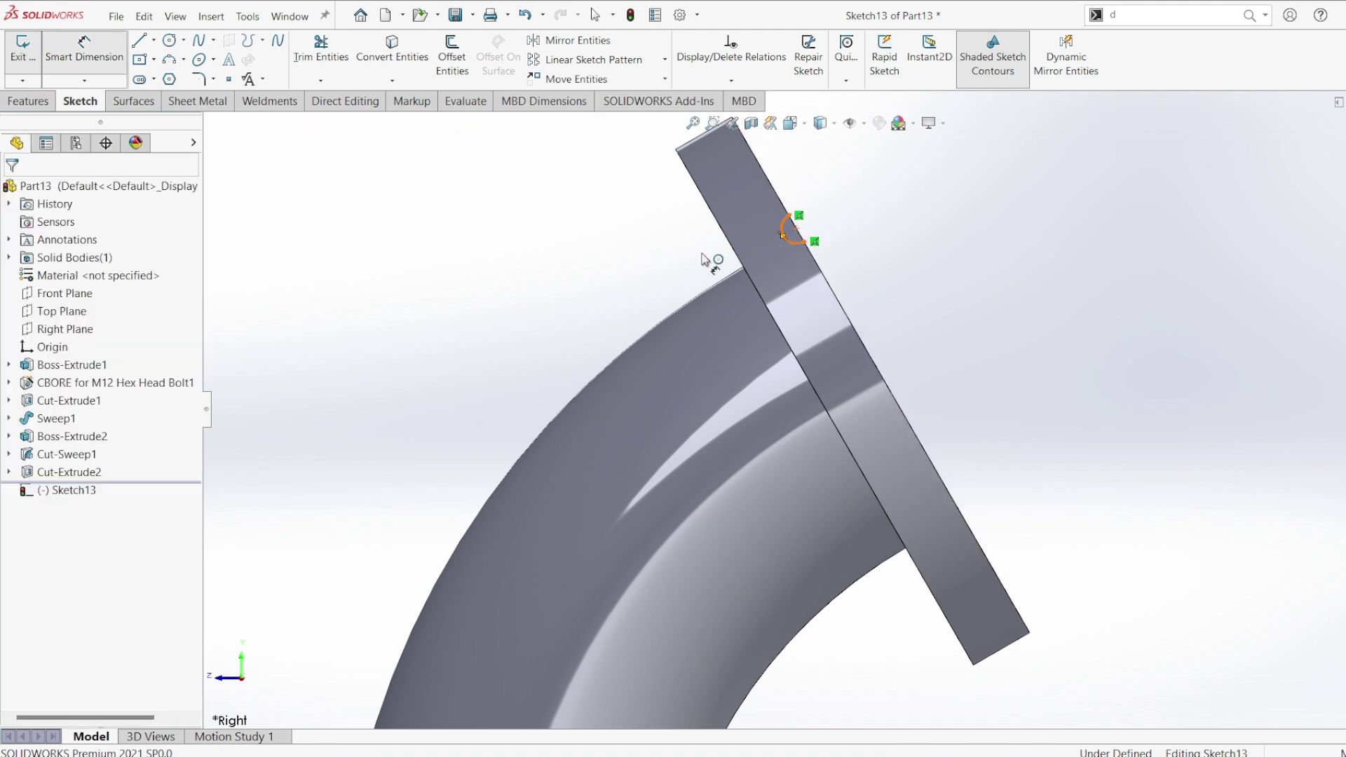
pyautogui.press('d')
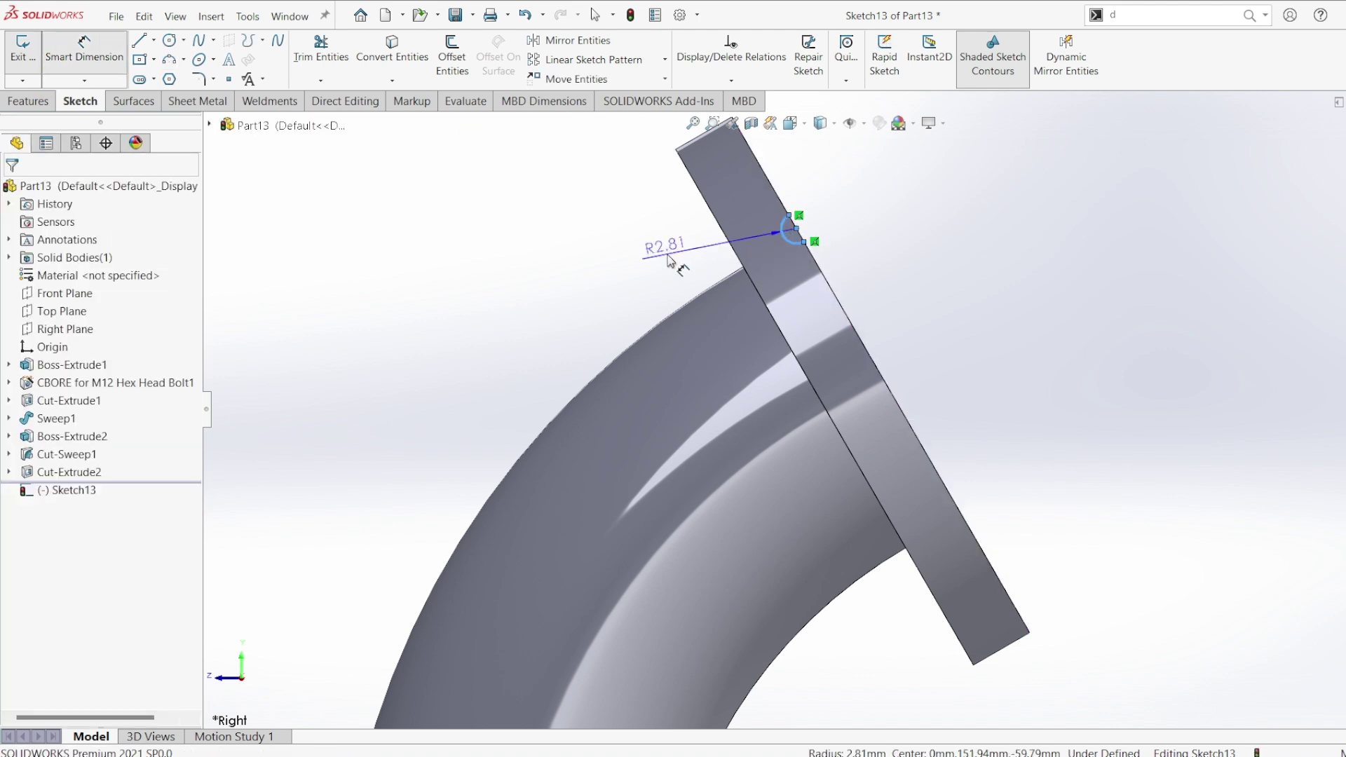
pyautogui.click(669, 261)
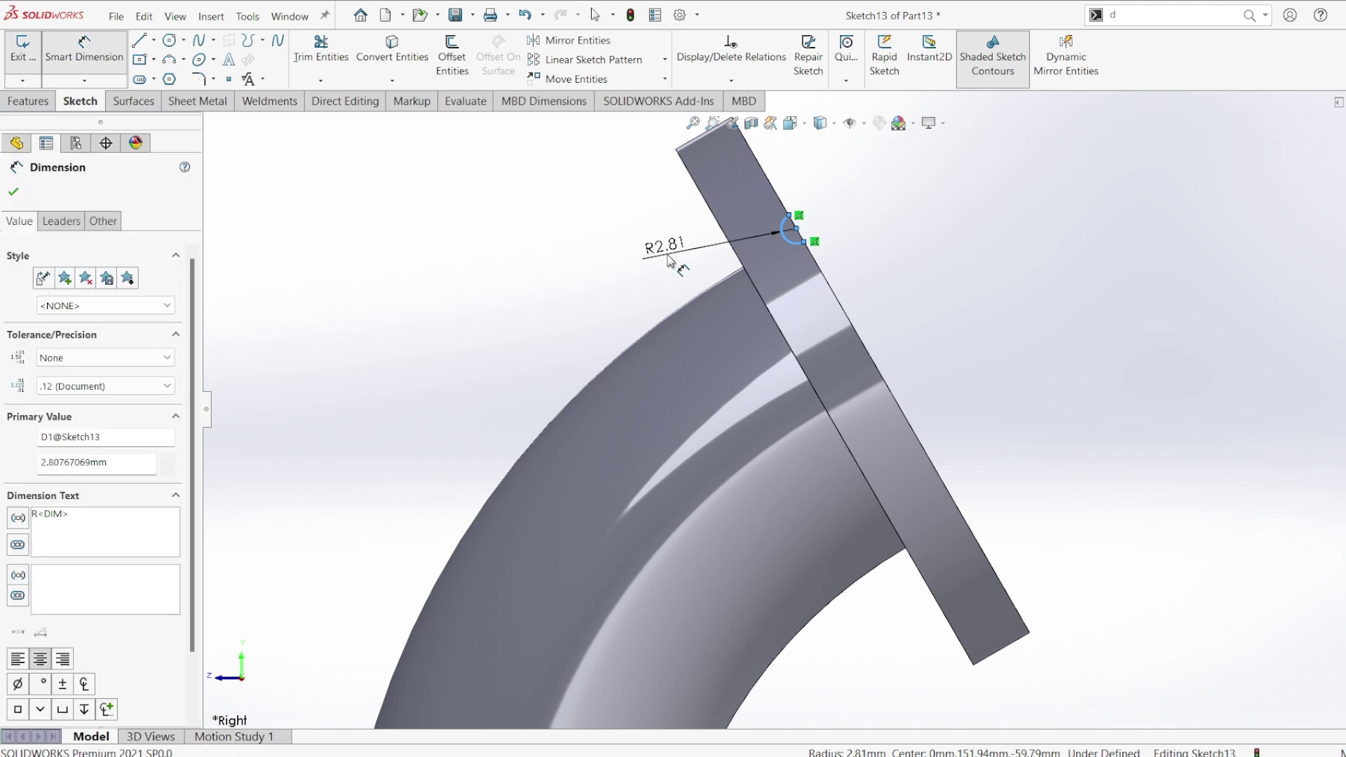
pyautogui.write('2')
pyautogui.press('Return')
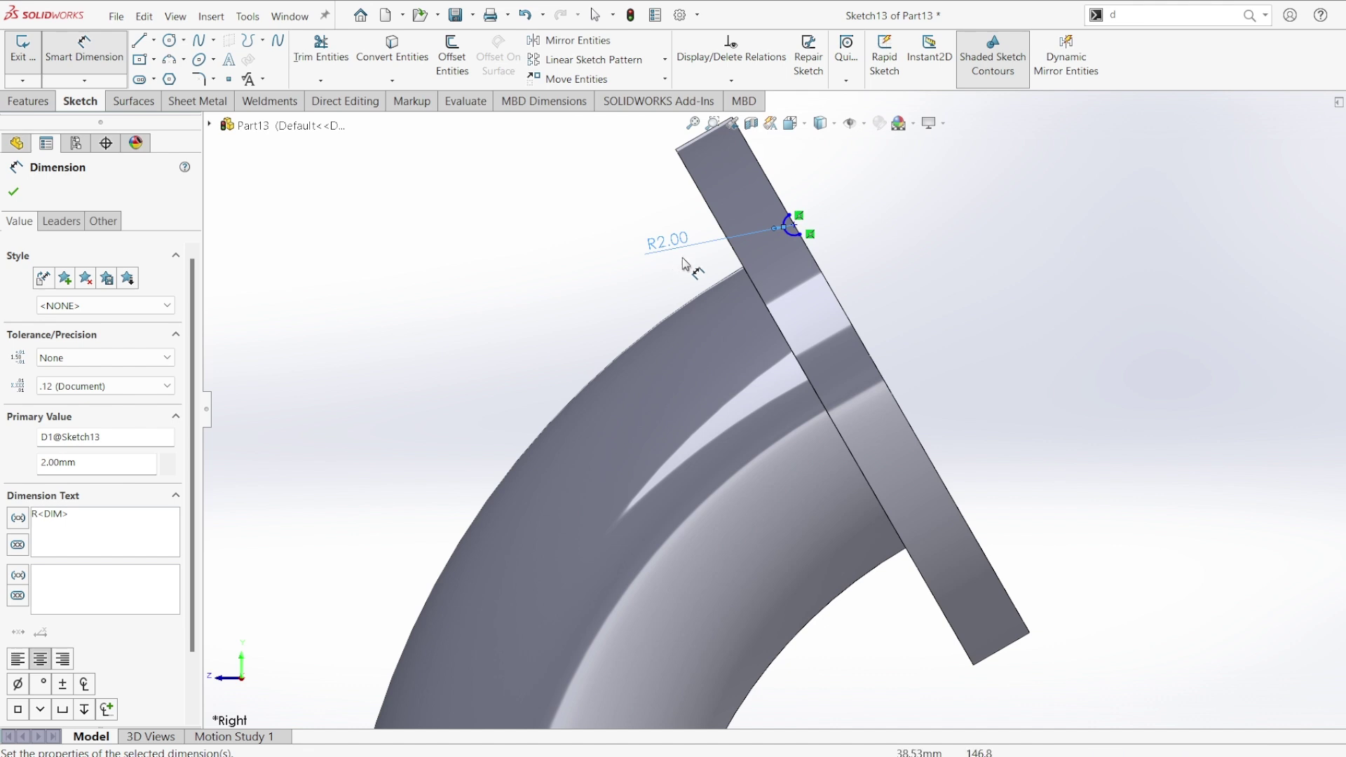
# Set the display style to Hidden Lines Visible.
pyautogui.click(848, 123)
pyautogui.click(834, 123)
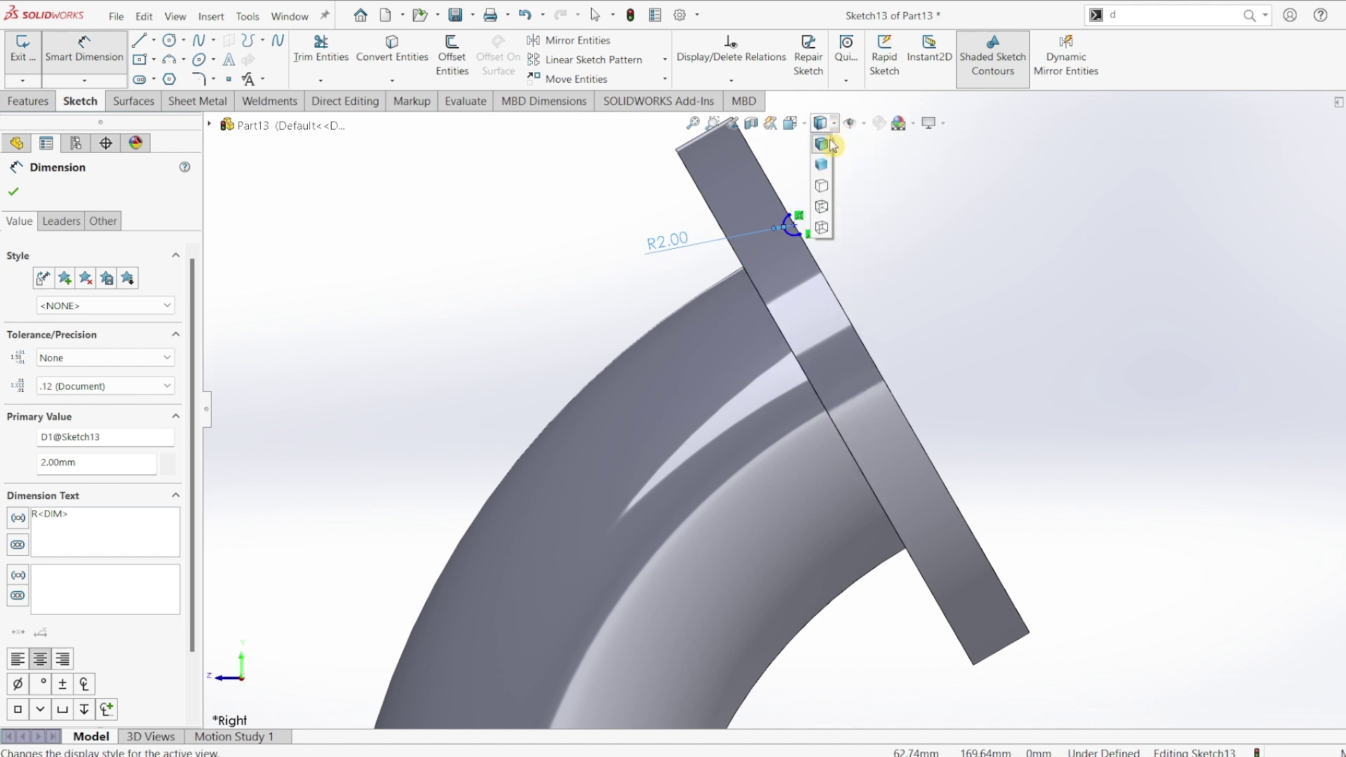
pyautogui.click(824, 209)
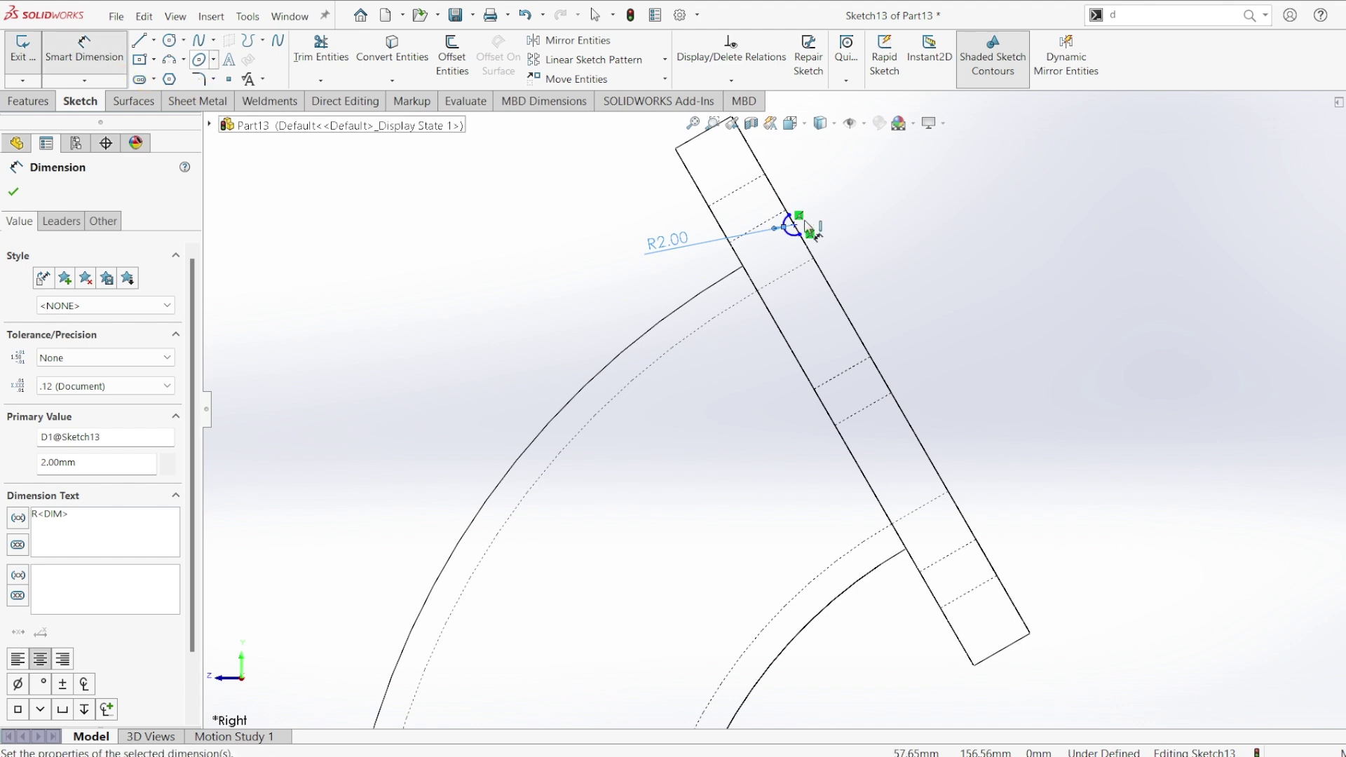
# Dimension the arc 8.00 from the flange edge point.
pyautogui.click(814, 257)
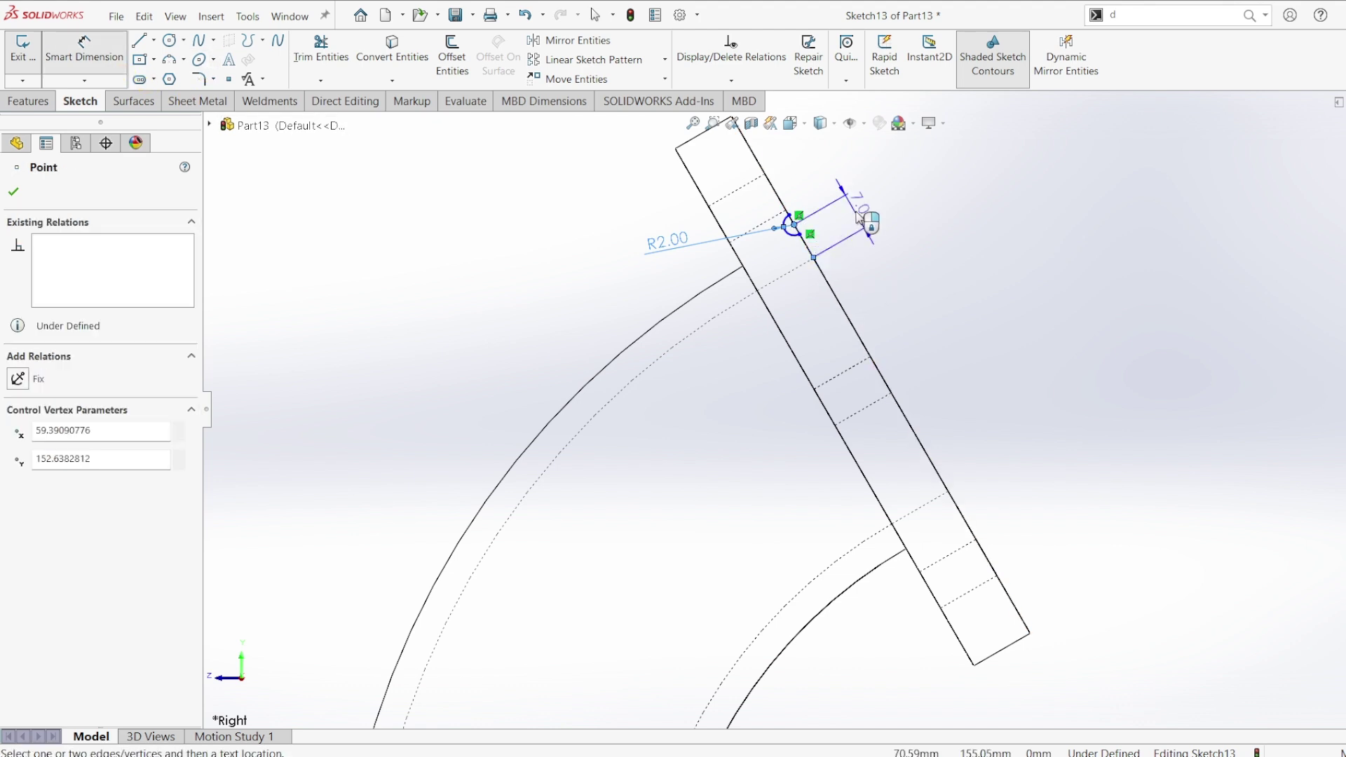
pyautogui.click(860, 218)
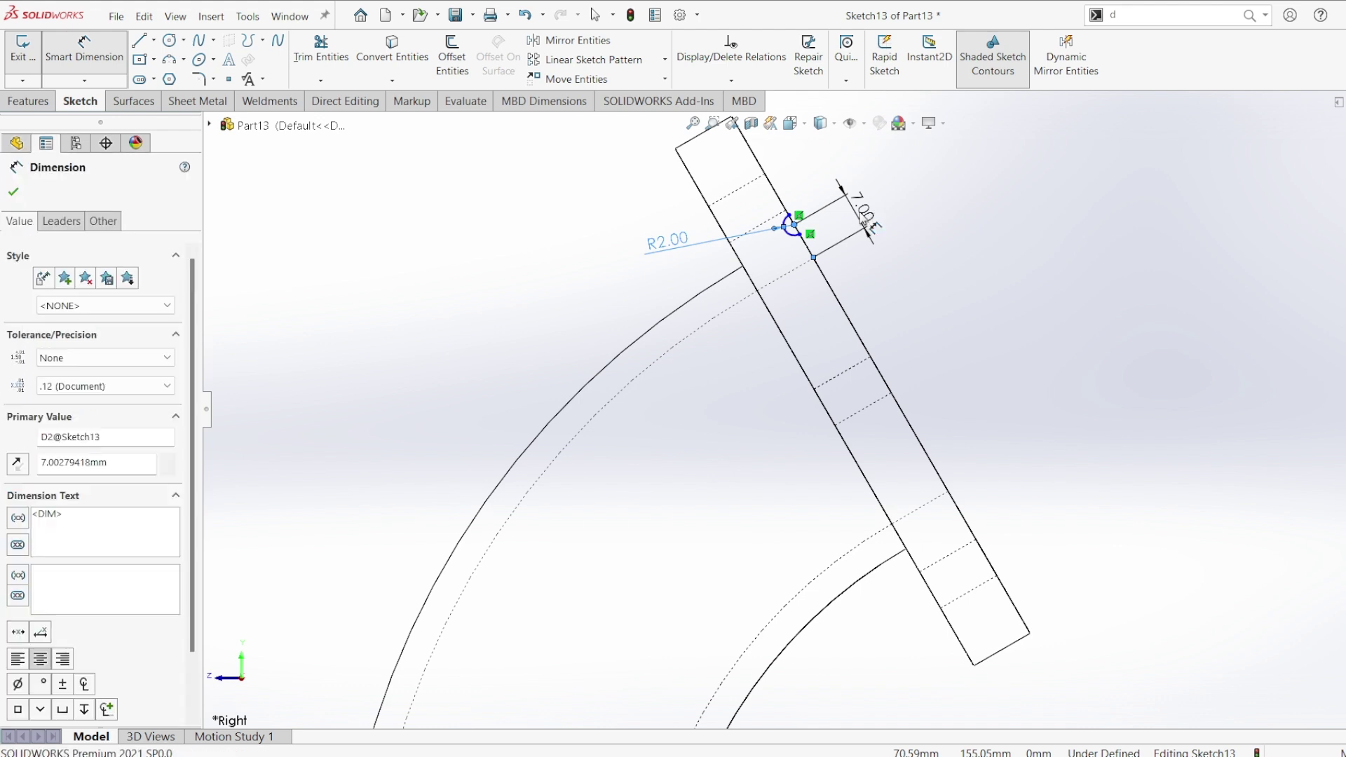
pyautogui.write('8')
pyautogui.press('Return')
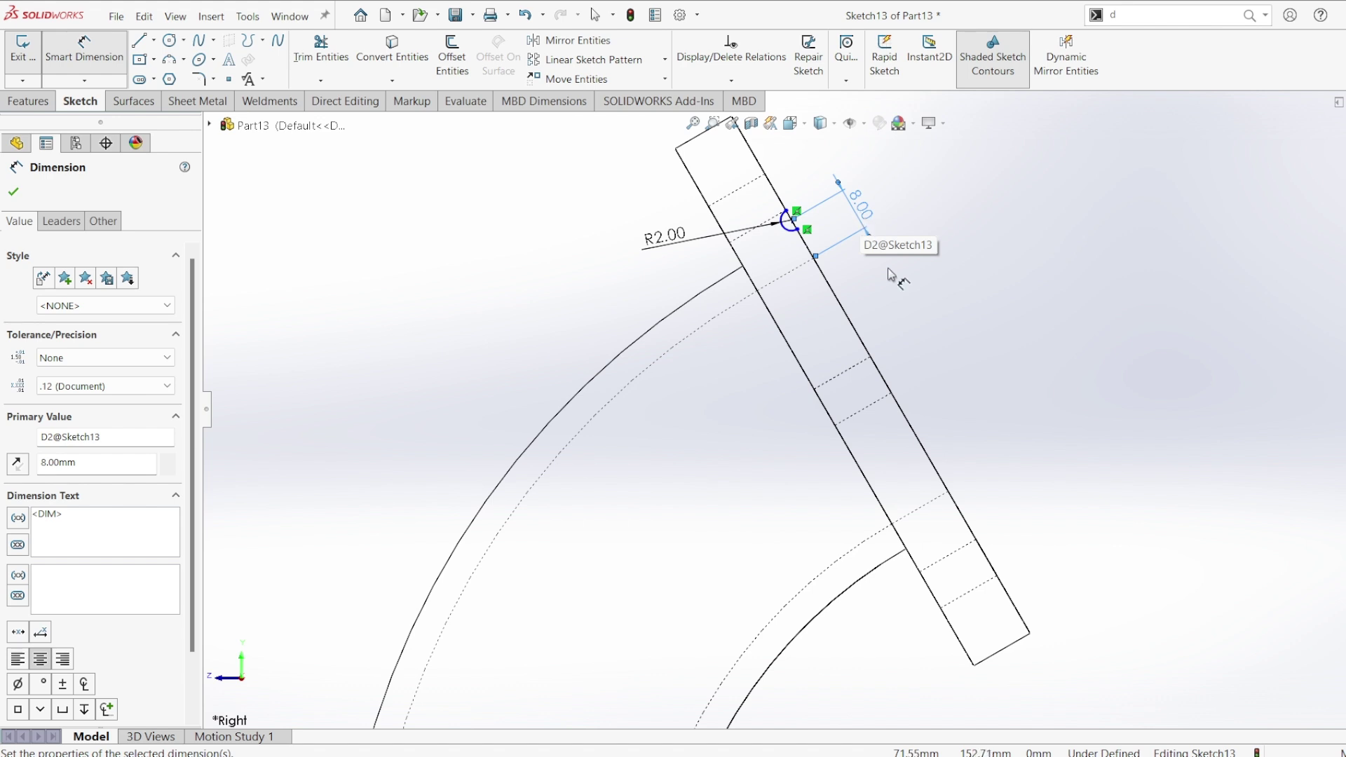
pyautogui.press('Escape')
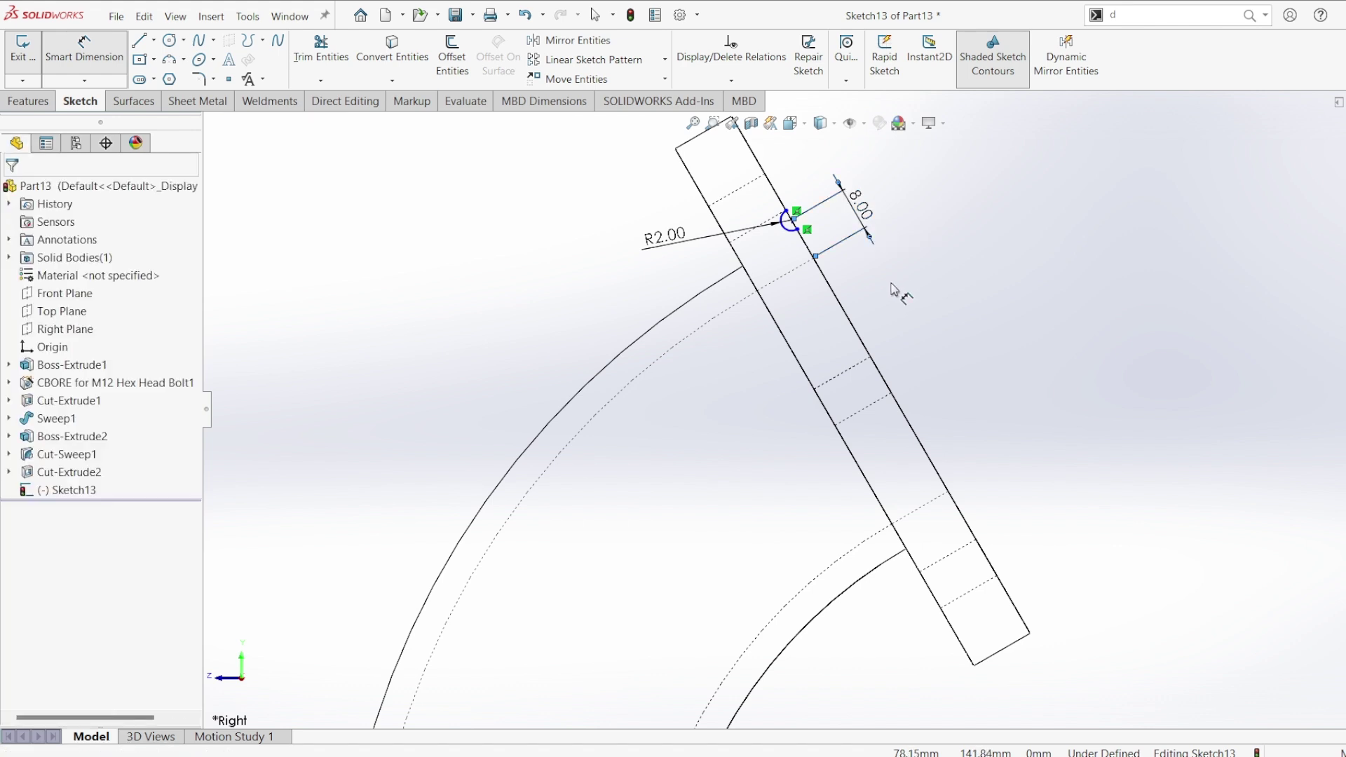
# Select the arc's points and nudge its centre point slightly left.
pyautogui.press('Escape')
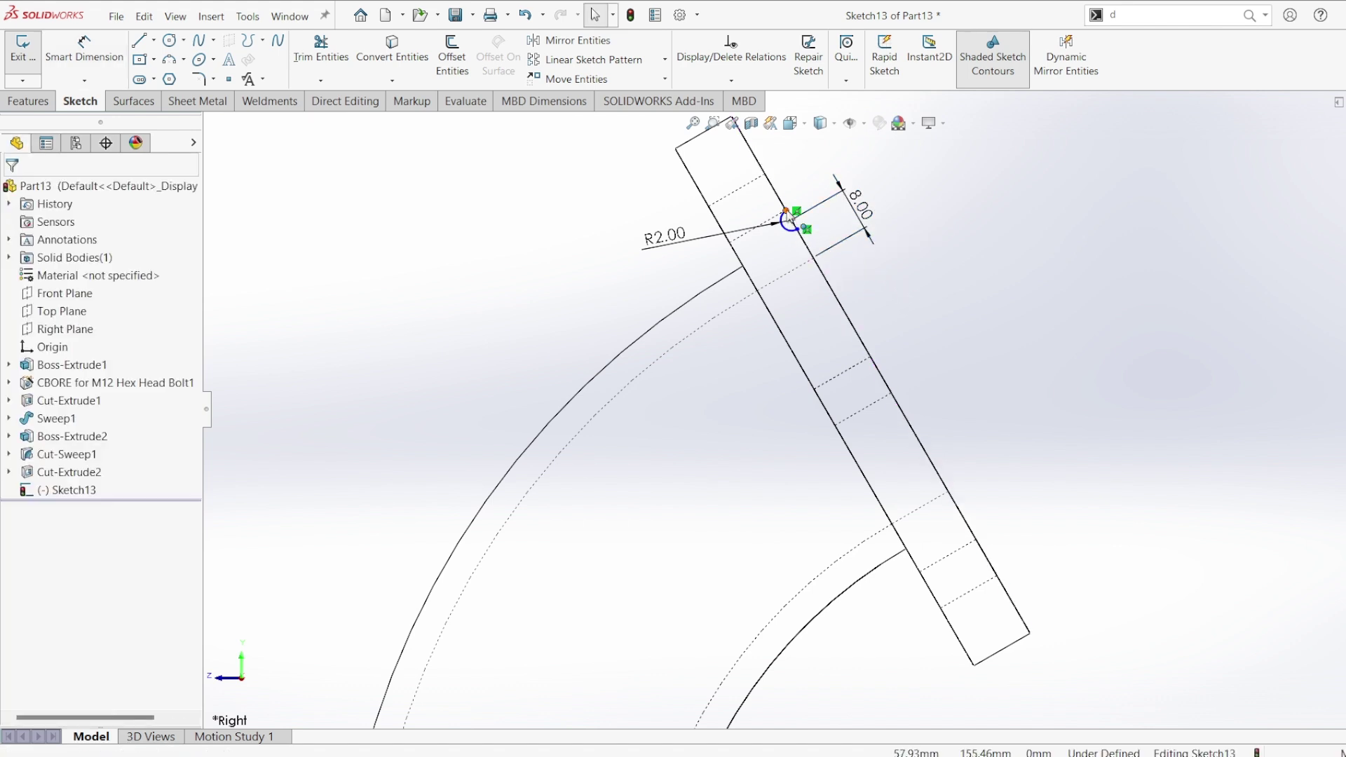
pyautogui.click(792, 221)
pyautogui.keyDown('ctrl'); pyautogui.click(804, 230); pyautogui.keyUp('ctrl')
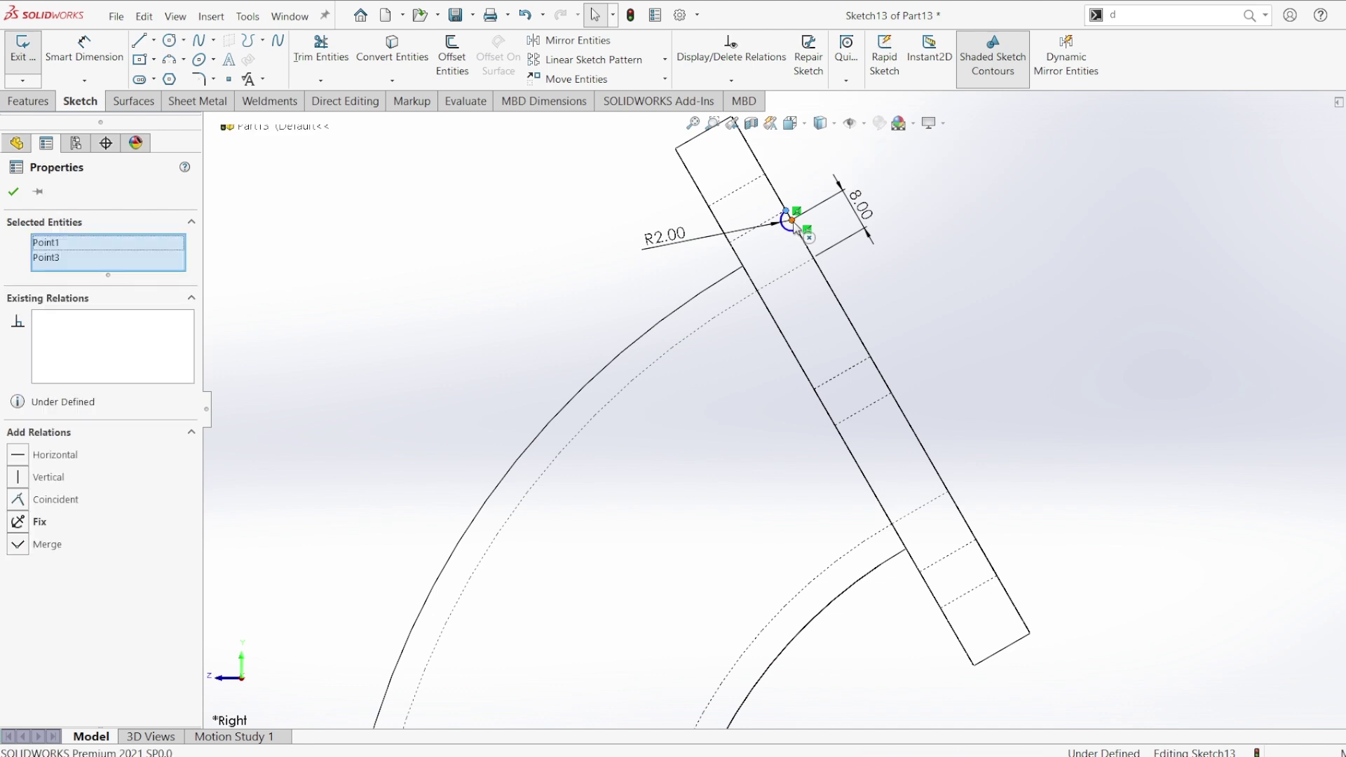
pyautogui.press('Escape')
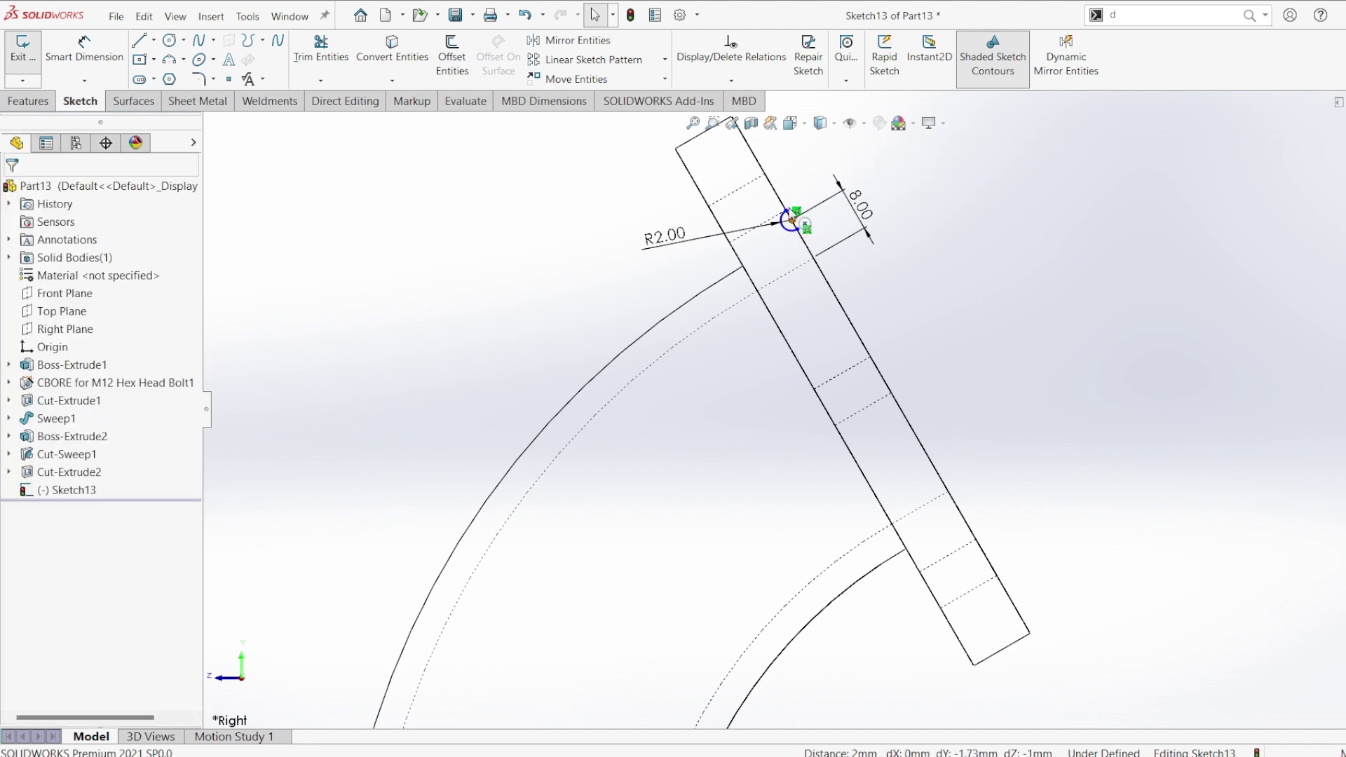
pyautogui.scroll(-2, 803, 240)
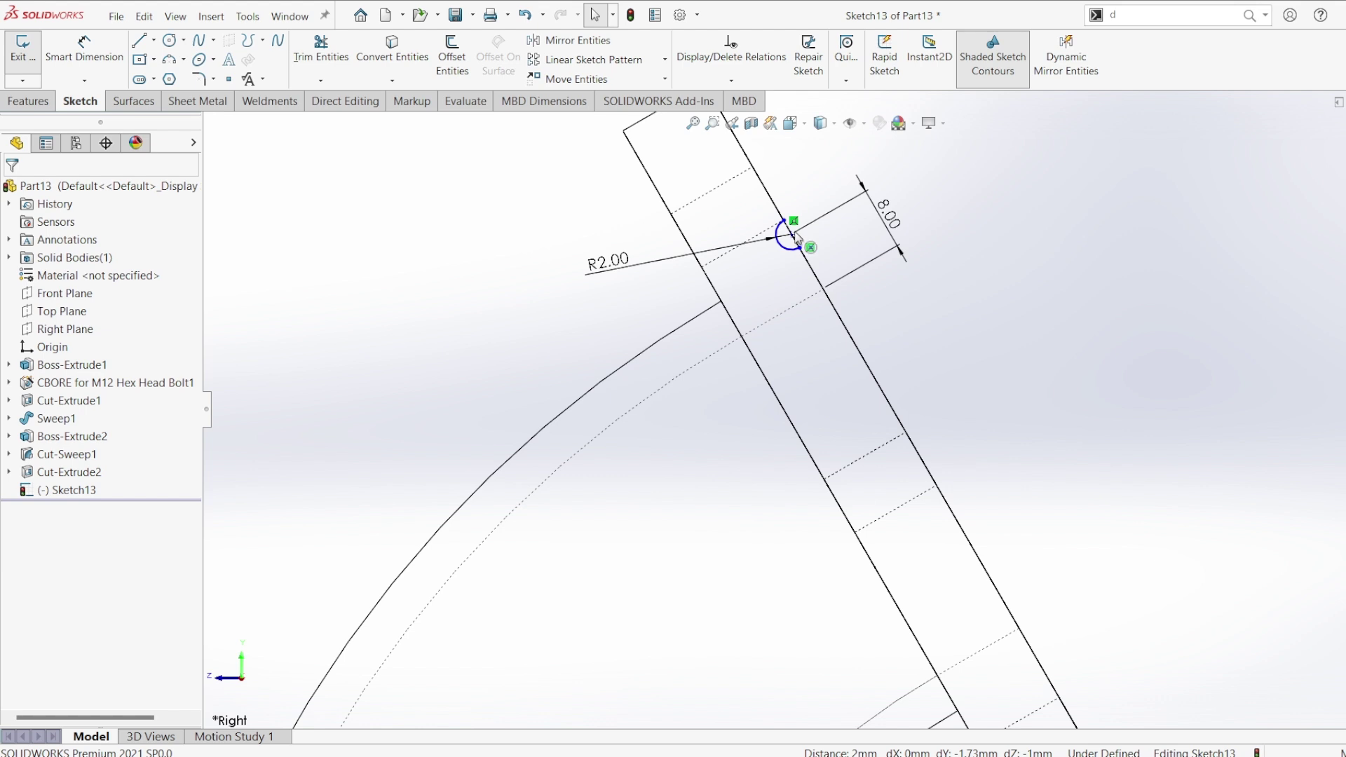
pyautogui.click(793, 235)
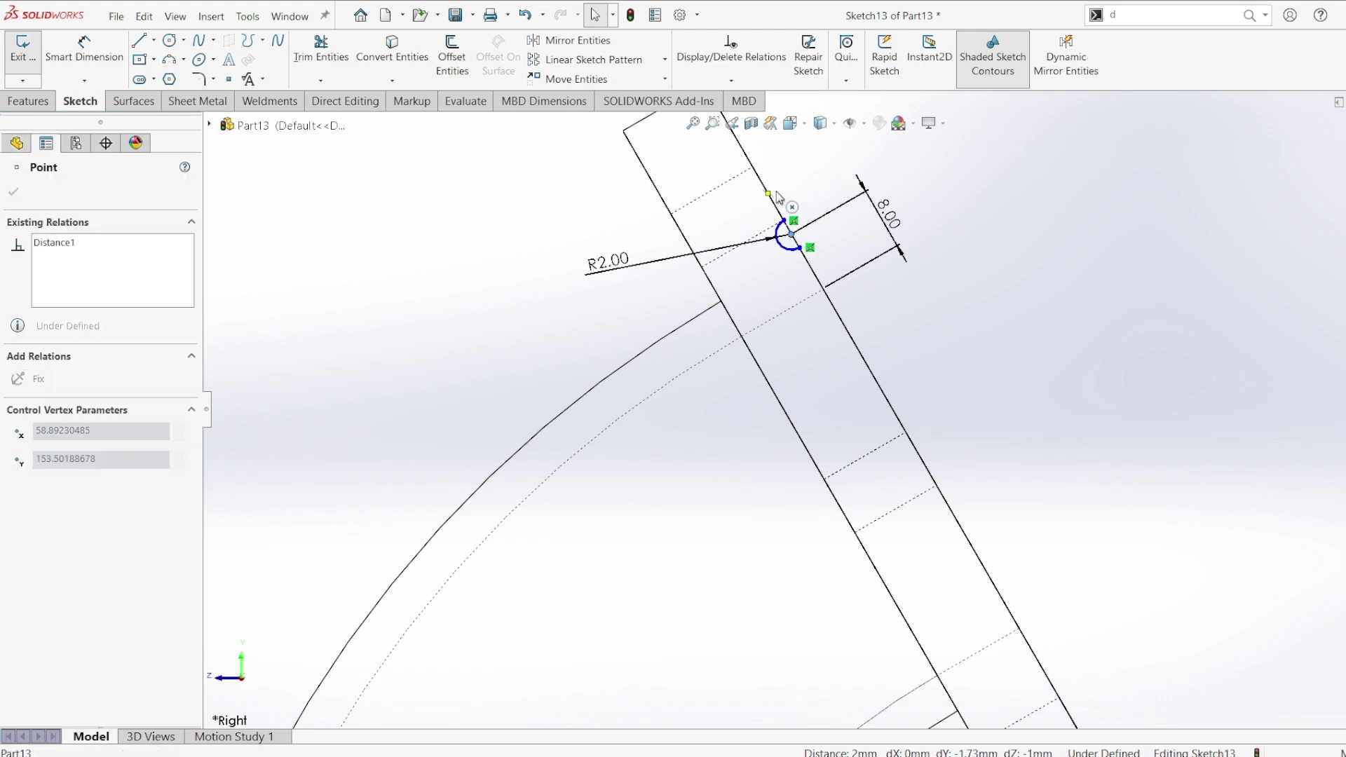
pyautogui.moveTo(800, 242); pyautogui.dragTo(794, 244)
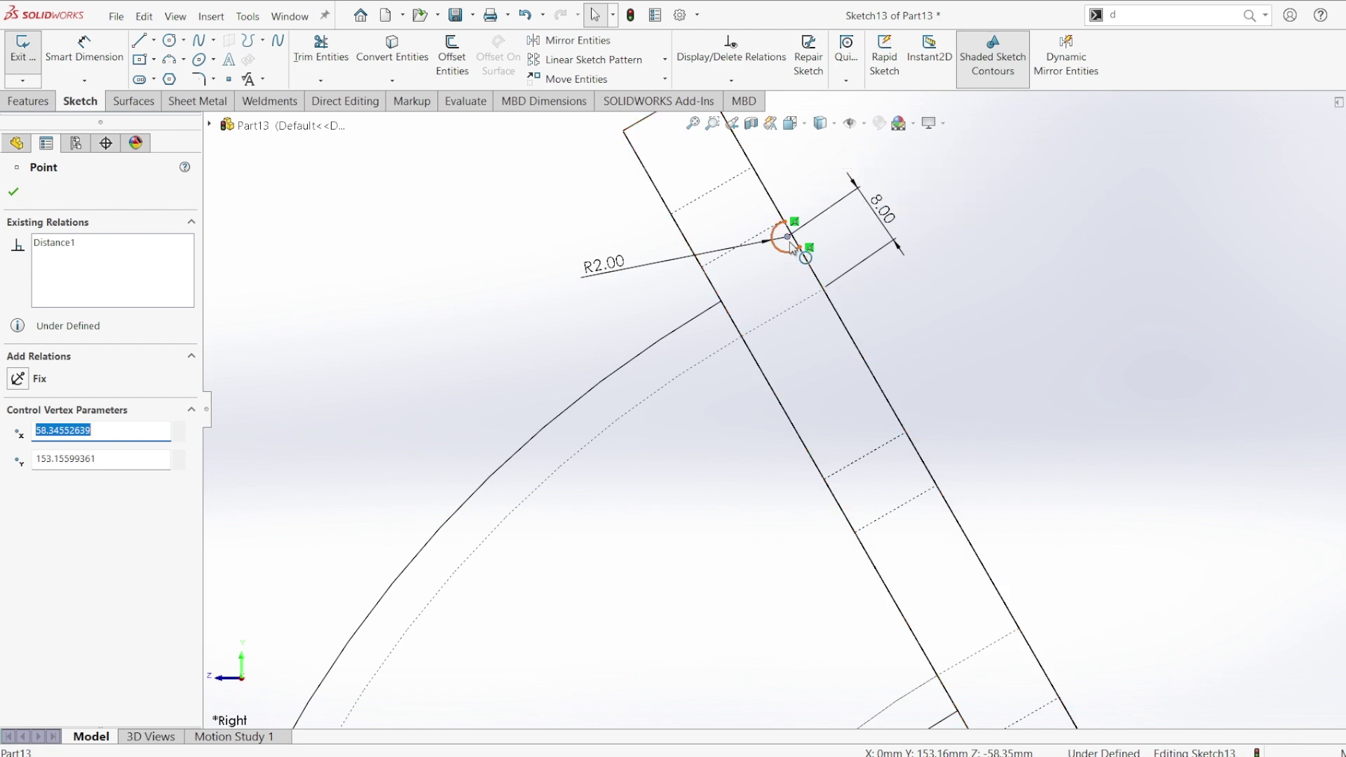
pyautogui.scroll(-2, 796, 265)
pyautogui.scroll(-2, 797, 275)
pyautogui.press('Escape')
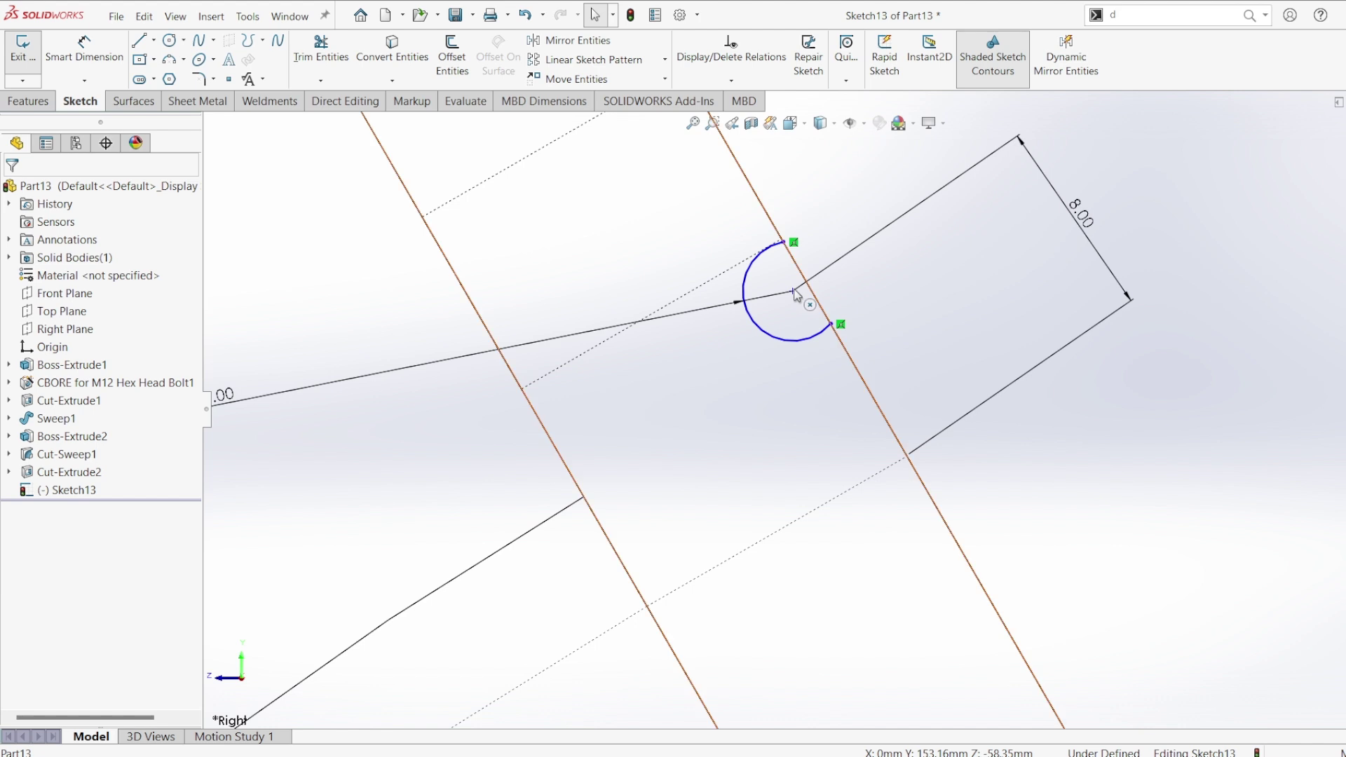
# Make the R2 arc's centre coincident with the flange edge line.
pyautogui.click(793, 292)
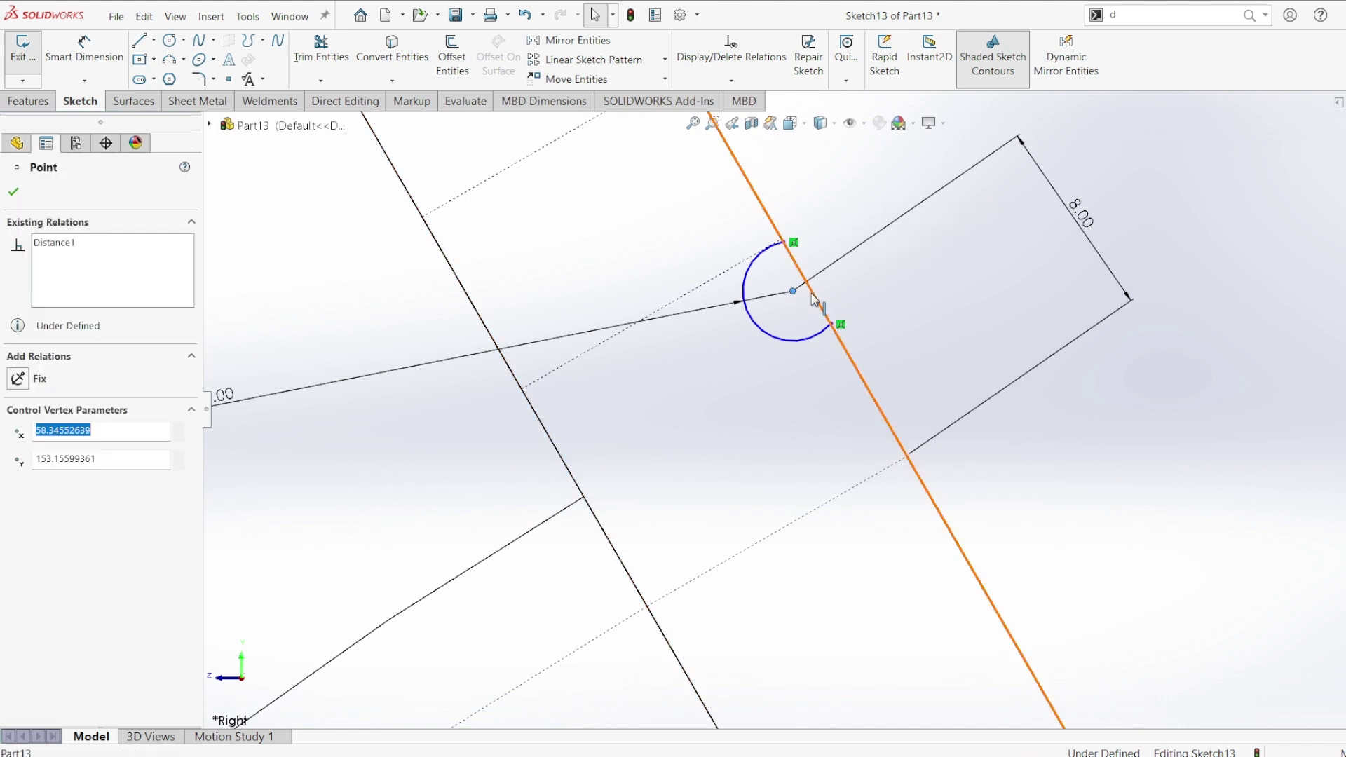
pyautogui.keyDown('ctrl'); pyautogui.click(817, 295); pyautogui.keyUp('ctrl')
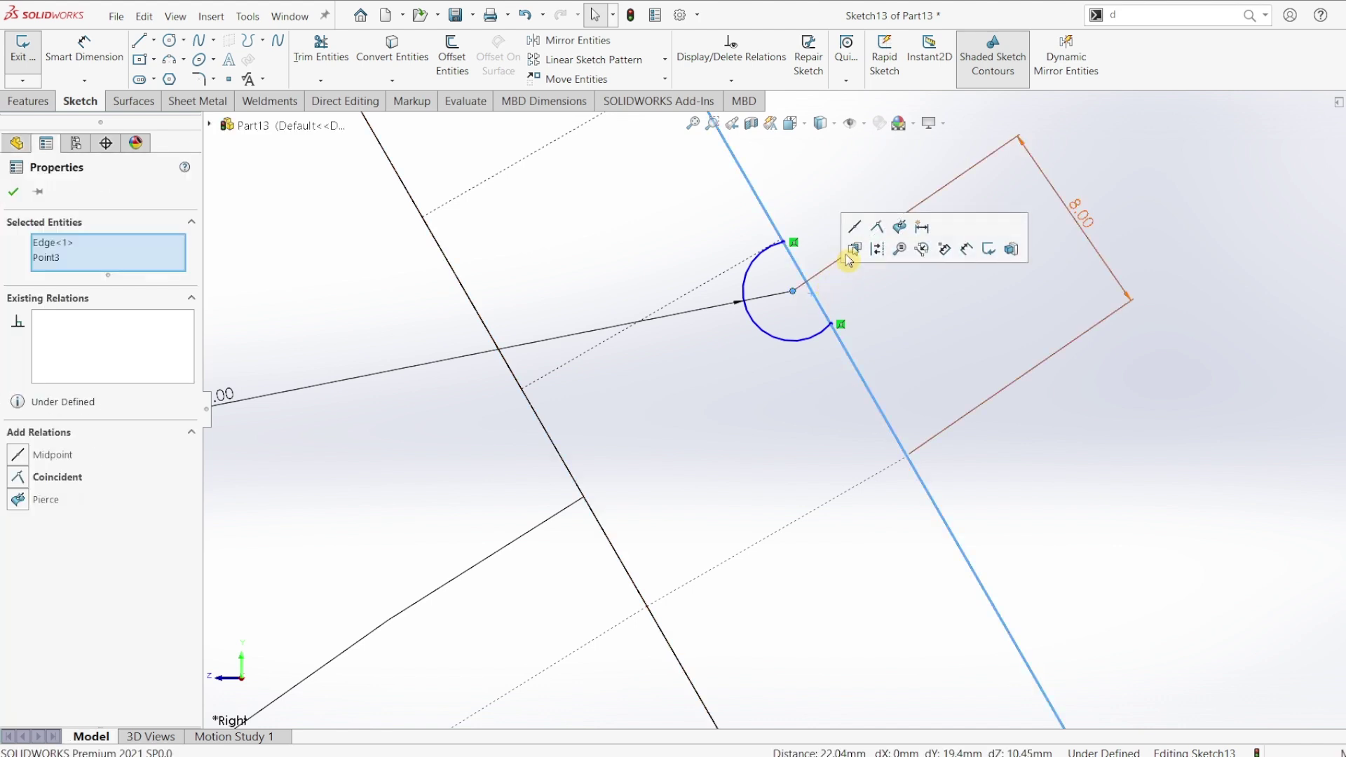
pyautogui.click(880, 237)
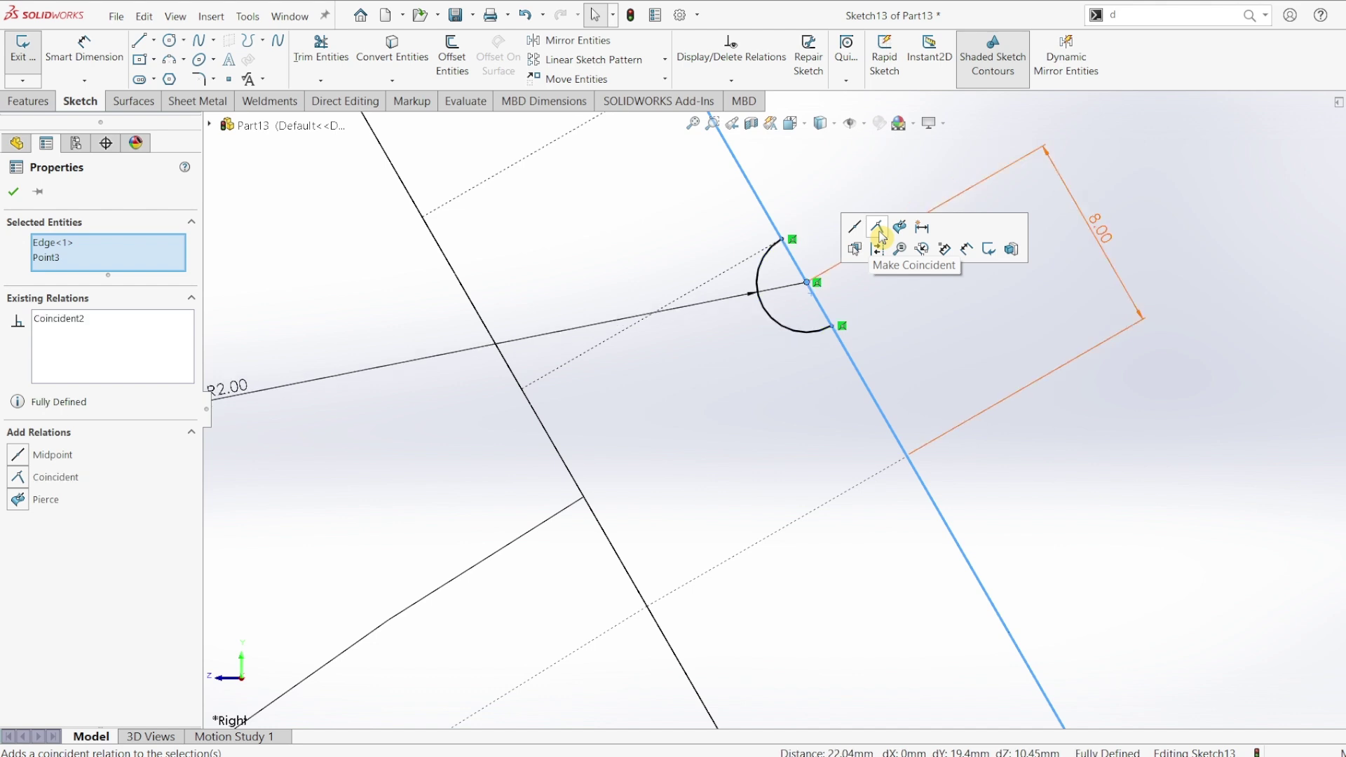
pyautogui.click(1151, 473)
# Switch to Shaded with Edges display and orbit to view the flange face.
pyautogui.scroll(2, 1076, 449)
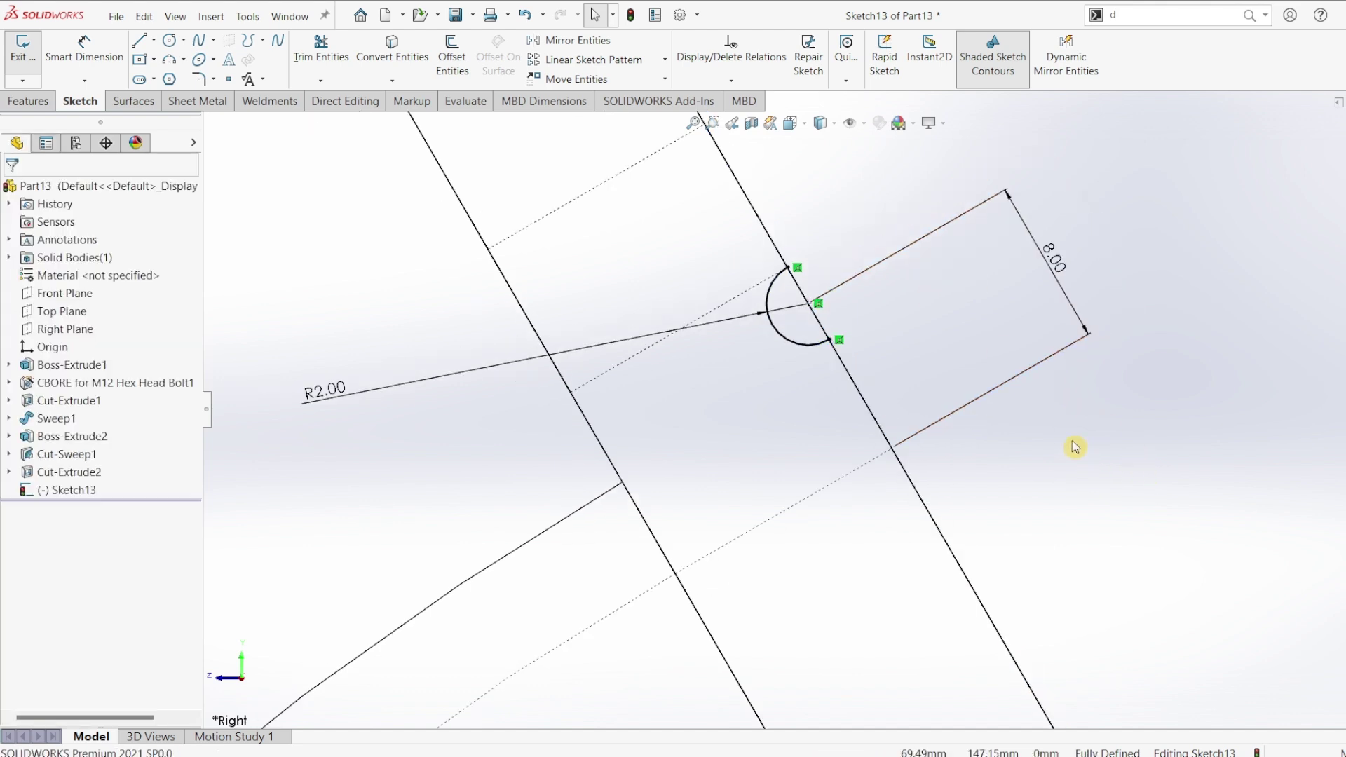
pyautogui.scroll(2, 1073, 445)
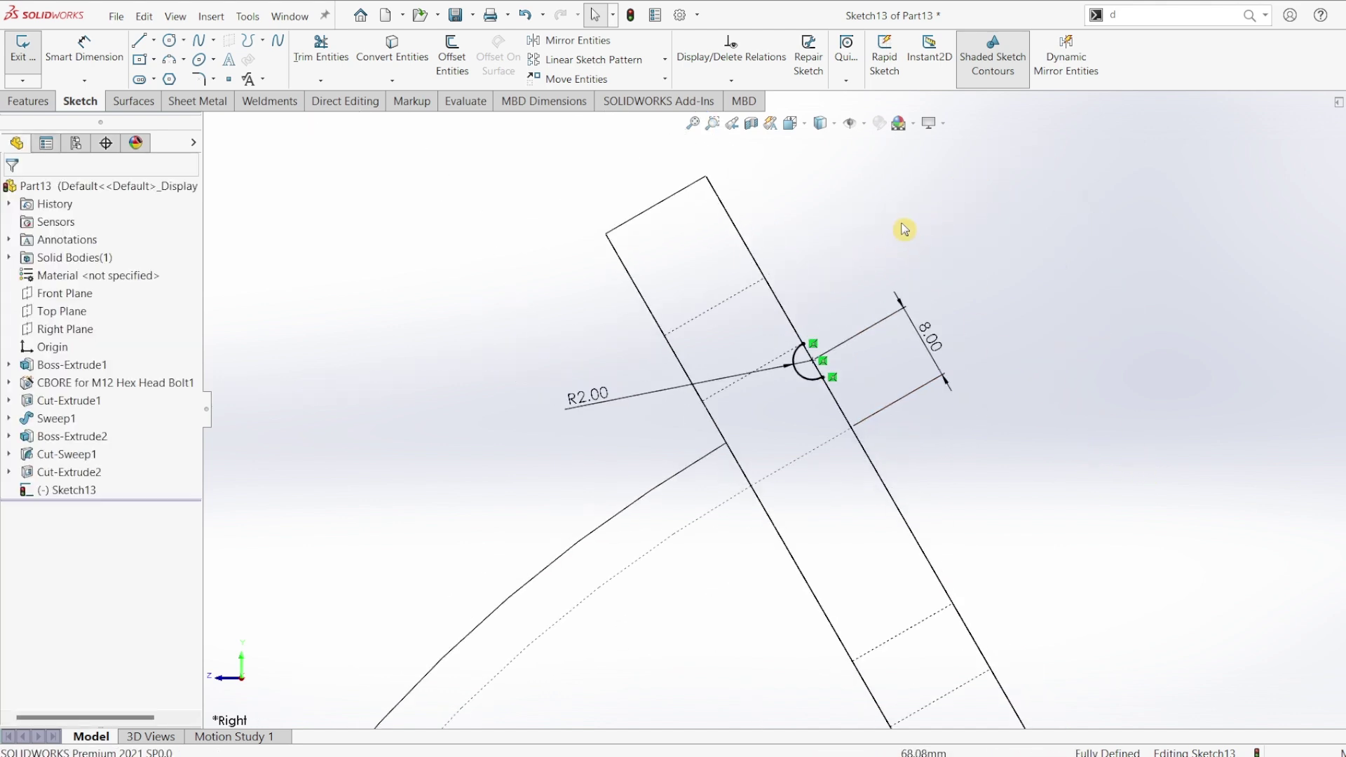
pyautogui.click(821, 124)
pyautogui.click(821, 228)
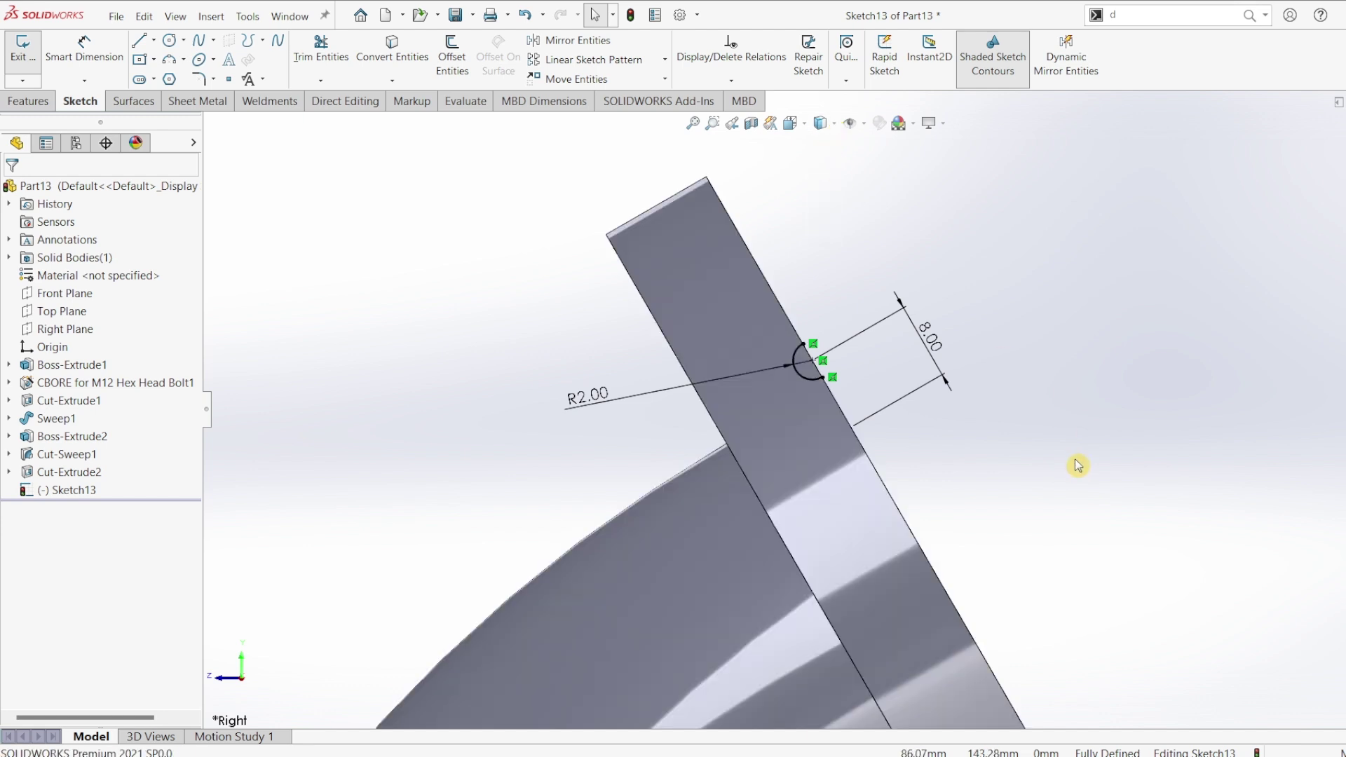
pyautogui.moveTo(1078, 465)
pyautogui.mouseDown(button='middle')
pyautogui.moveTo(1136, 382)
pyautogui.moveTo(1052, 571)
pyautogui.mouseUp(button='middle')
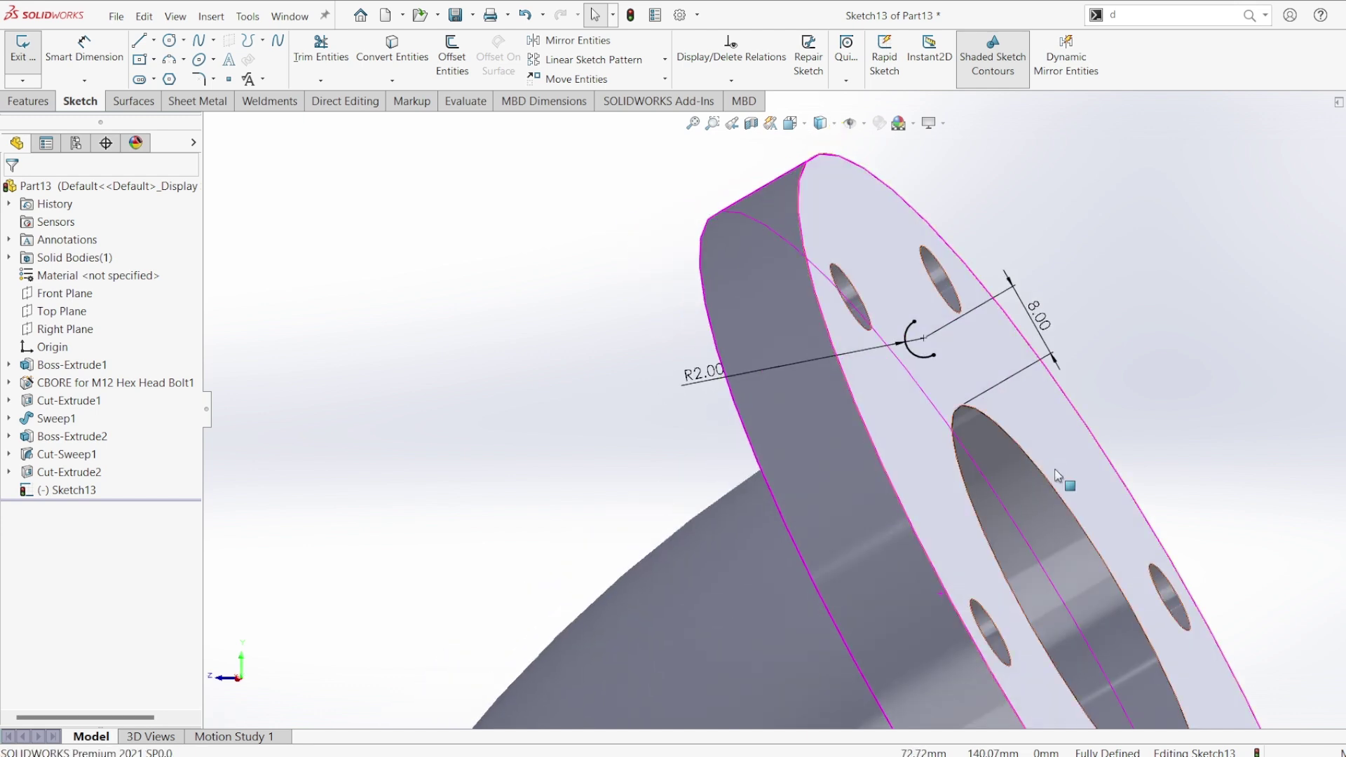
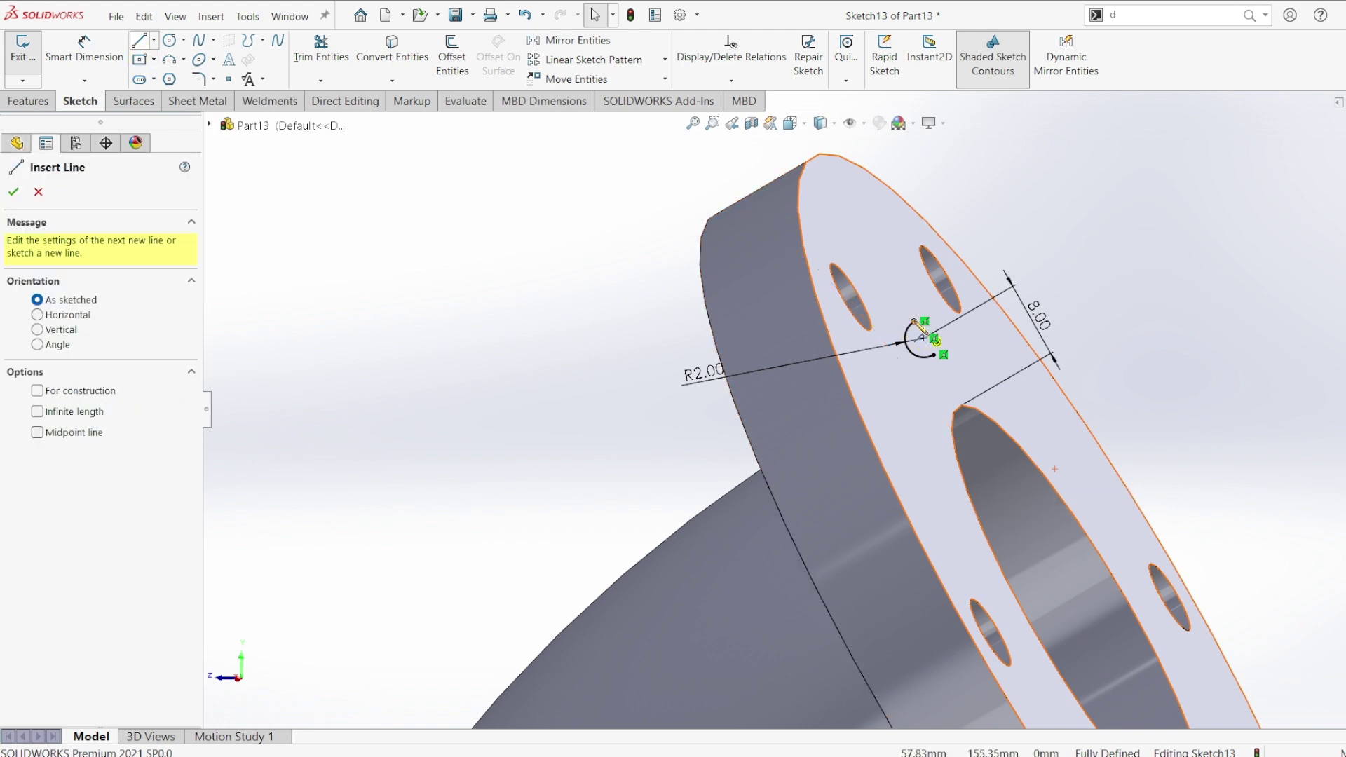
# Draw a short line from the small arc's centre to close the groove profile.
pyautogui.click(925, 338)
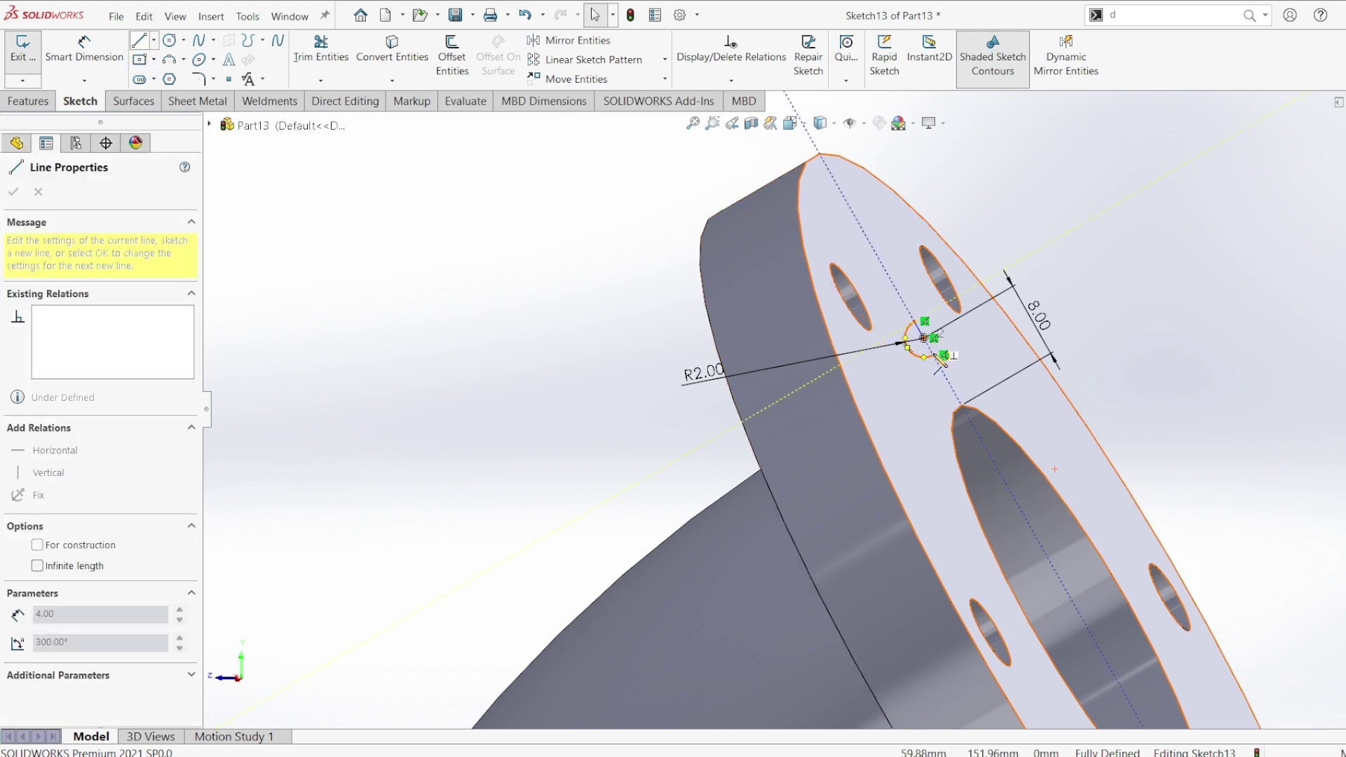
pyautogui.doubleClick(935, 364)
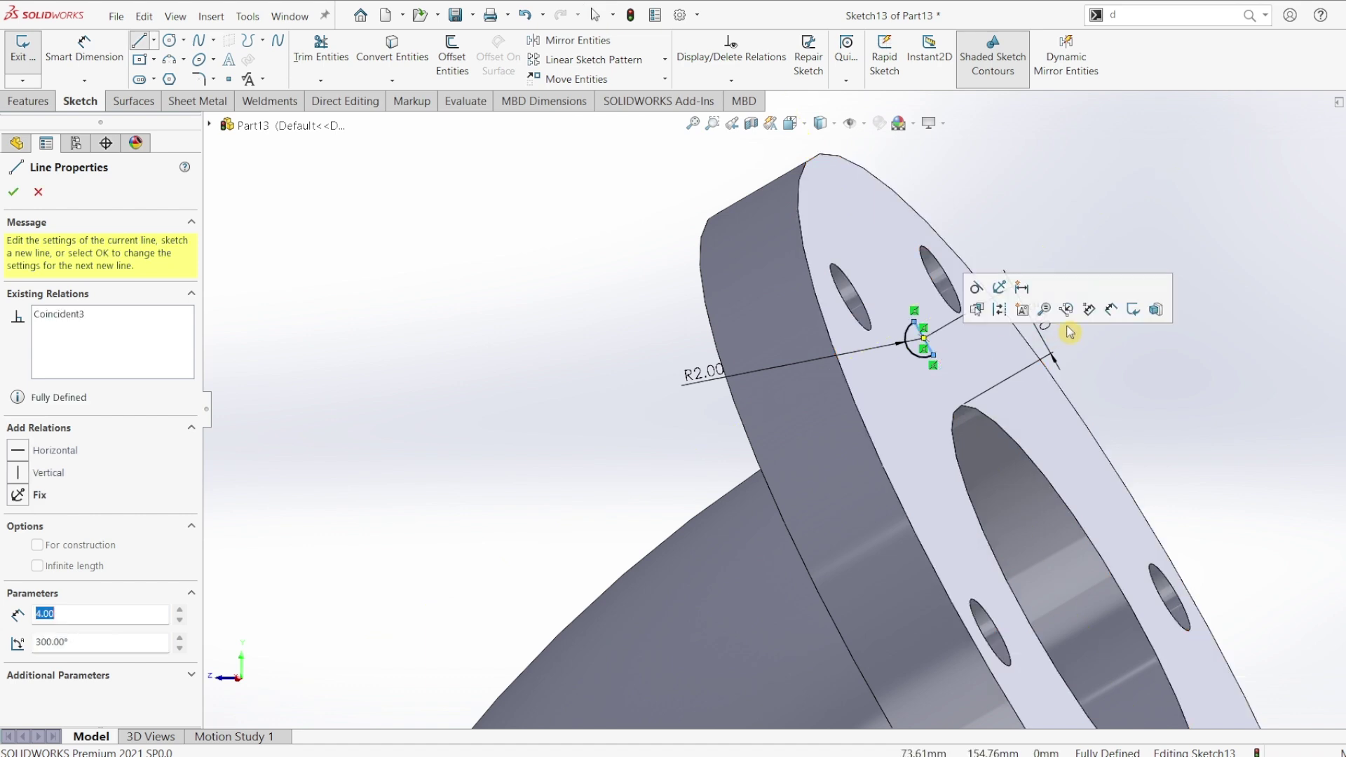
pyautogui.press('Escape')
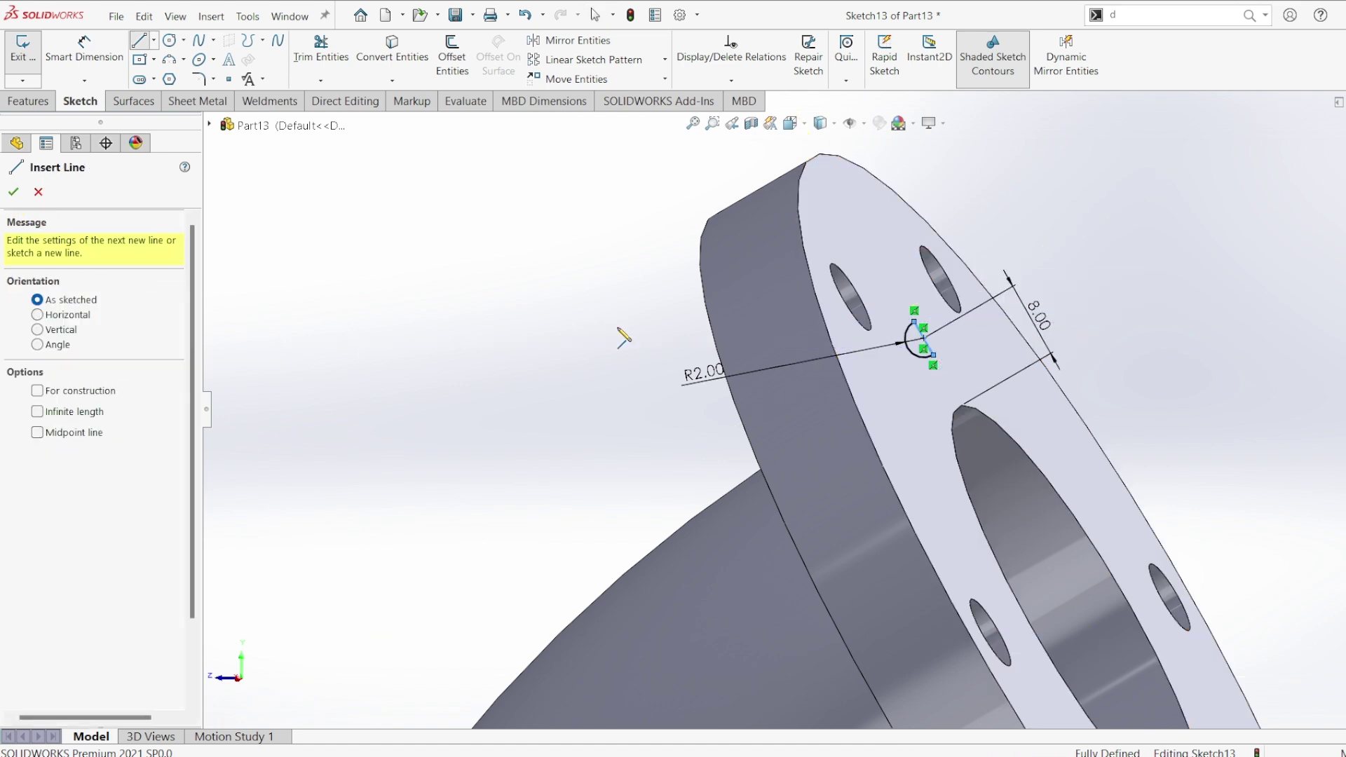
pyautogui.scroll(-2, 615, 453)
pyautogui.scroll(-2, 616, 452)
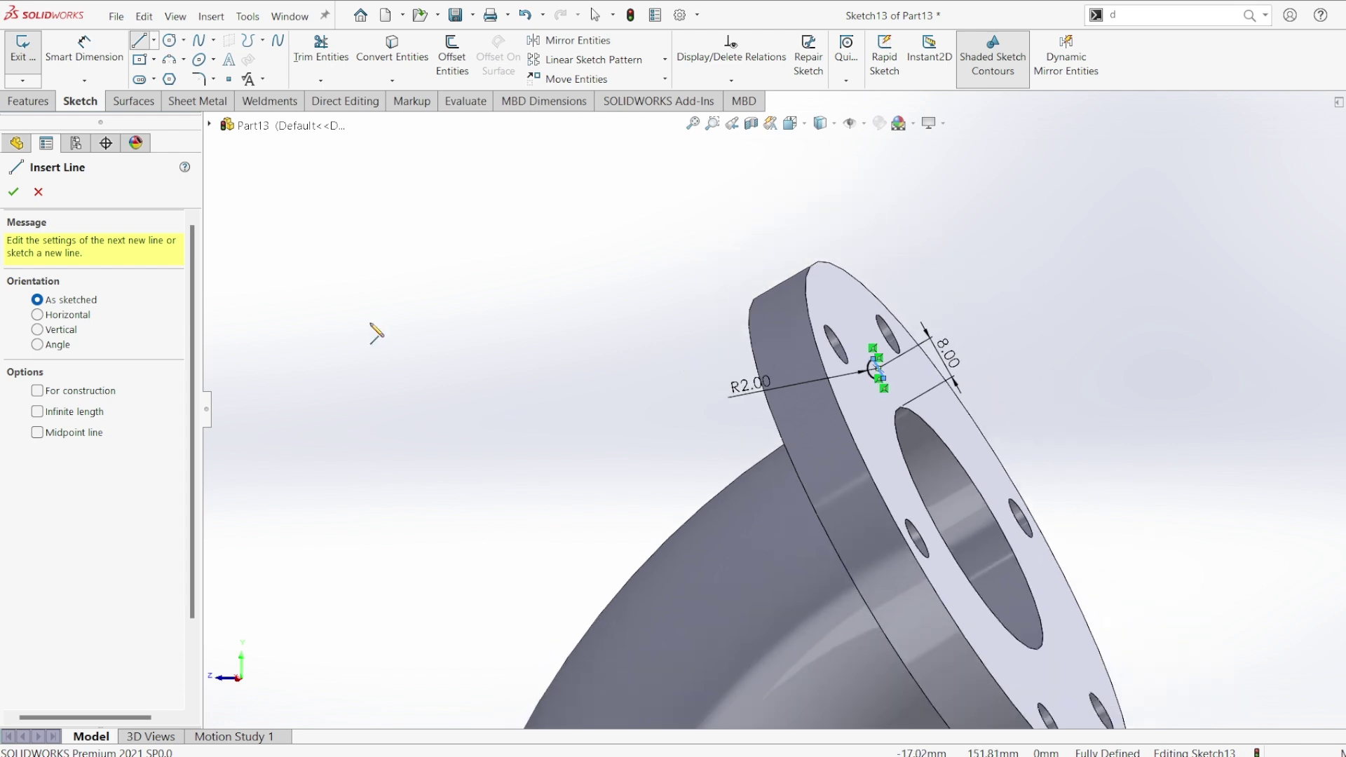
pyautogui.click(14, 194)
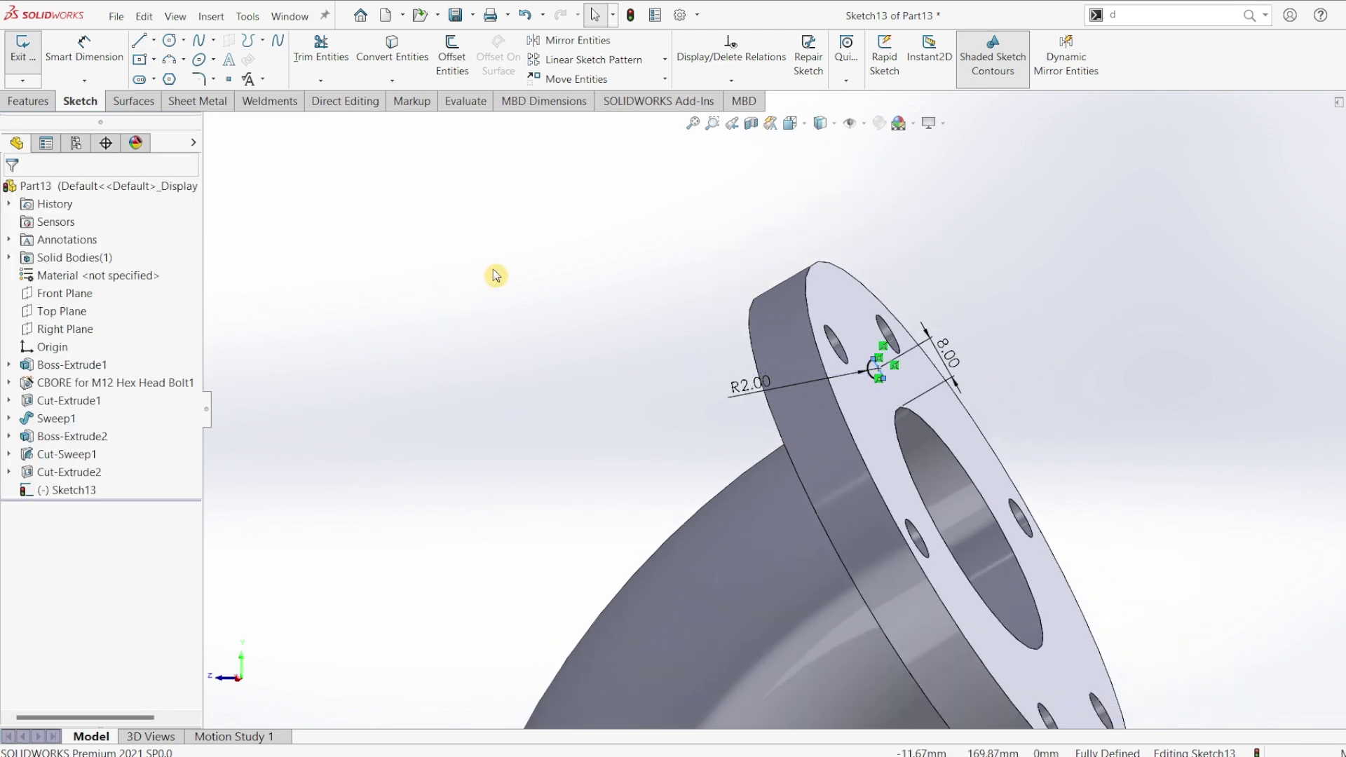
# Show the temporary axes and begin a Revolved Cut of the profile.
pyautogui.click(850, 124)
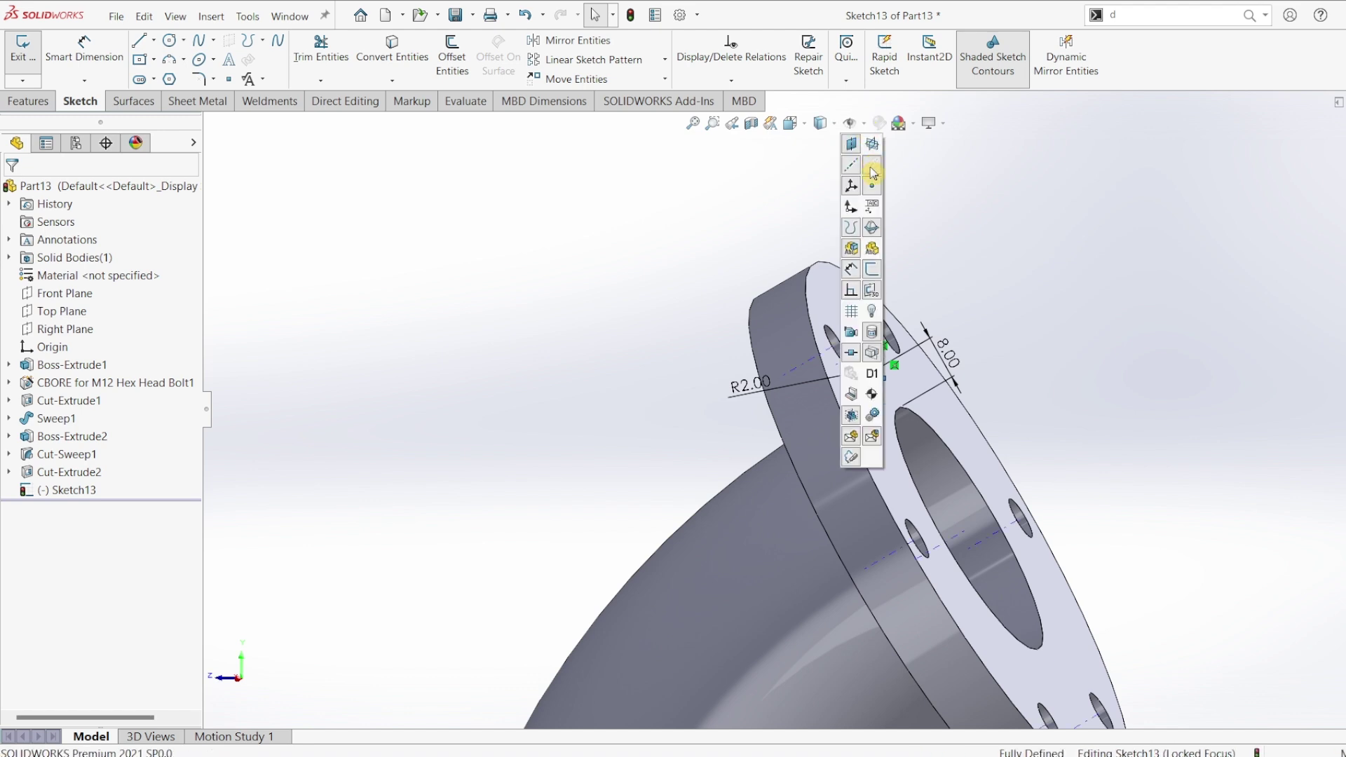
pyautogui.click(552, 311)
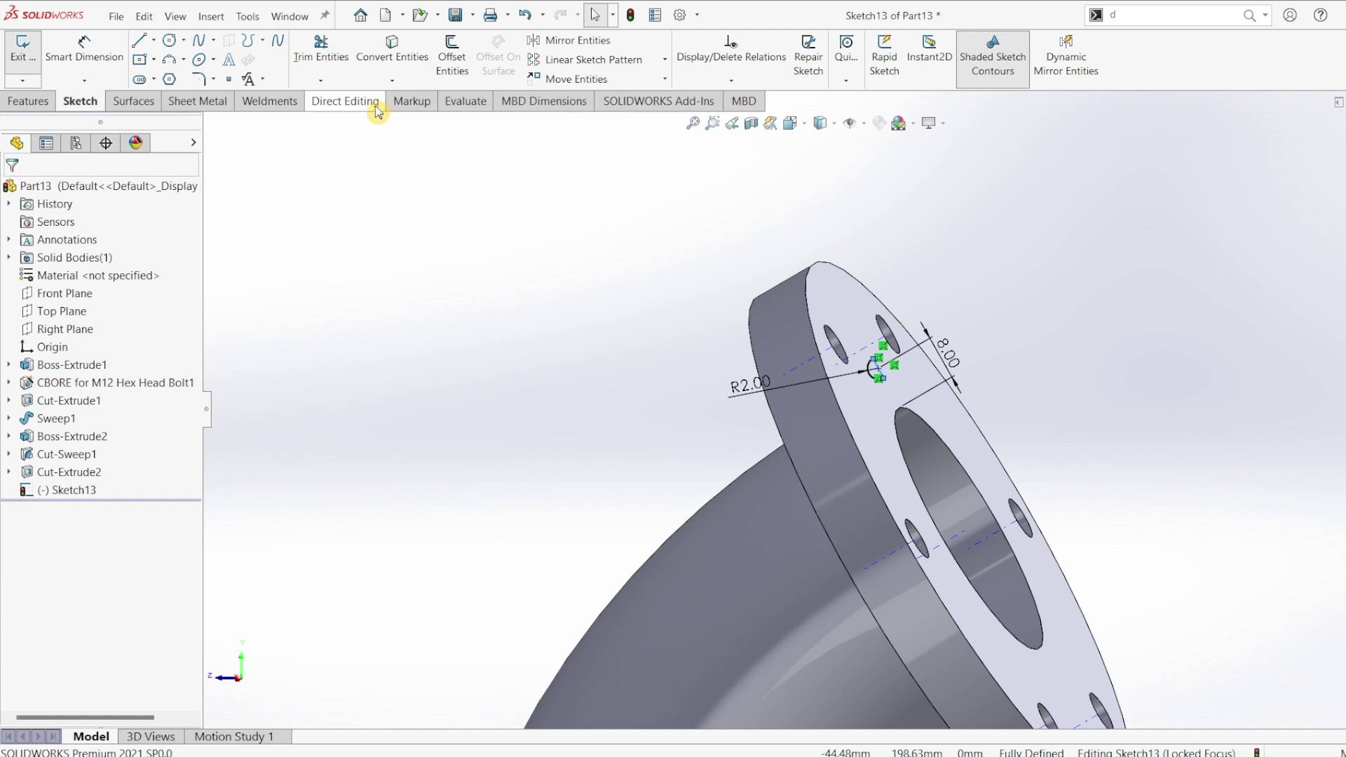
pyautogui.click(32, 106)
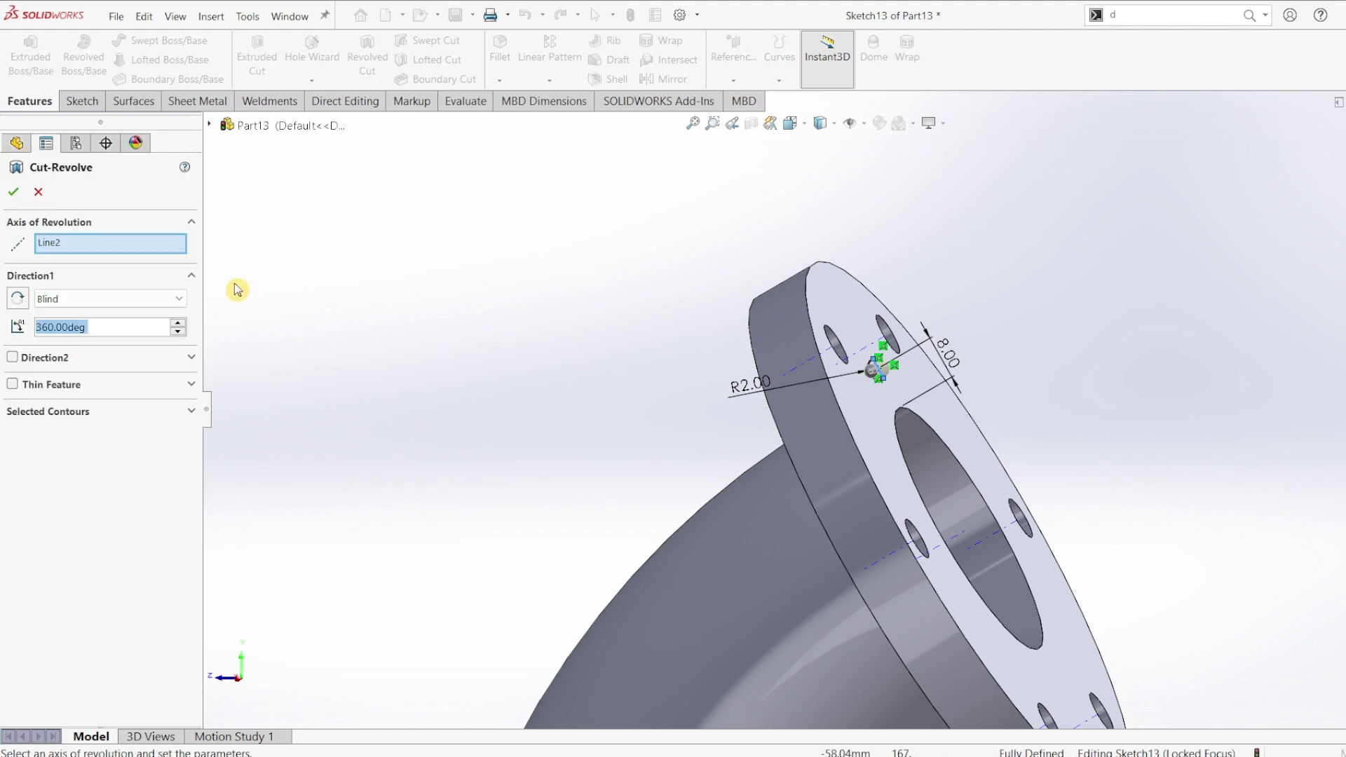
# Replace Line2 with the pipe's temporary axis Axis<1> and confirm the 360° groove cut.
pyautogui.click(118, 248)
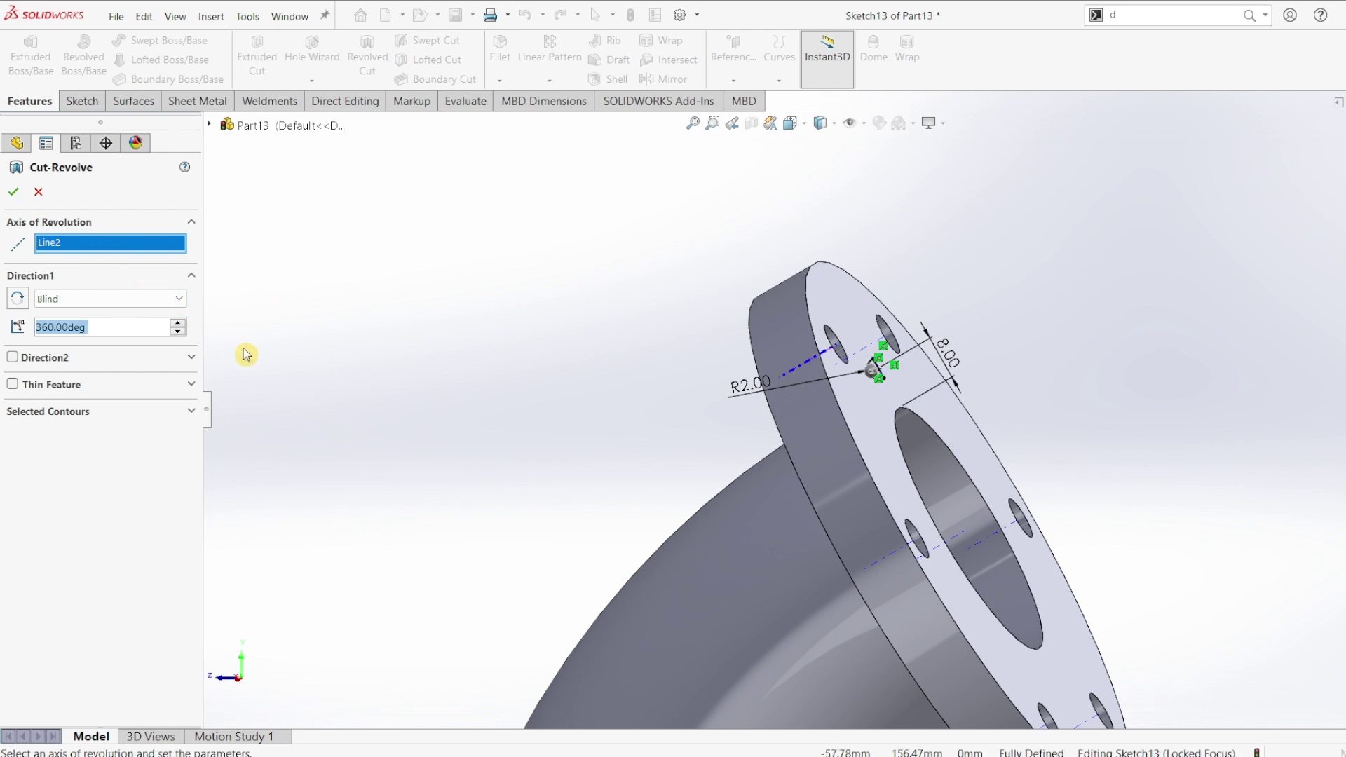
pyautogui.press('Delete')
pyautogui.scroll(-1, 1038, 519)
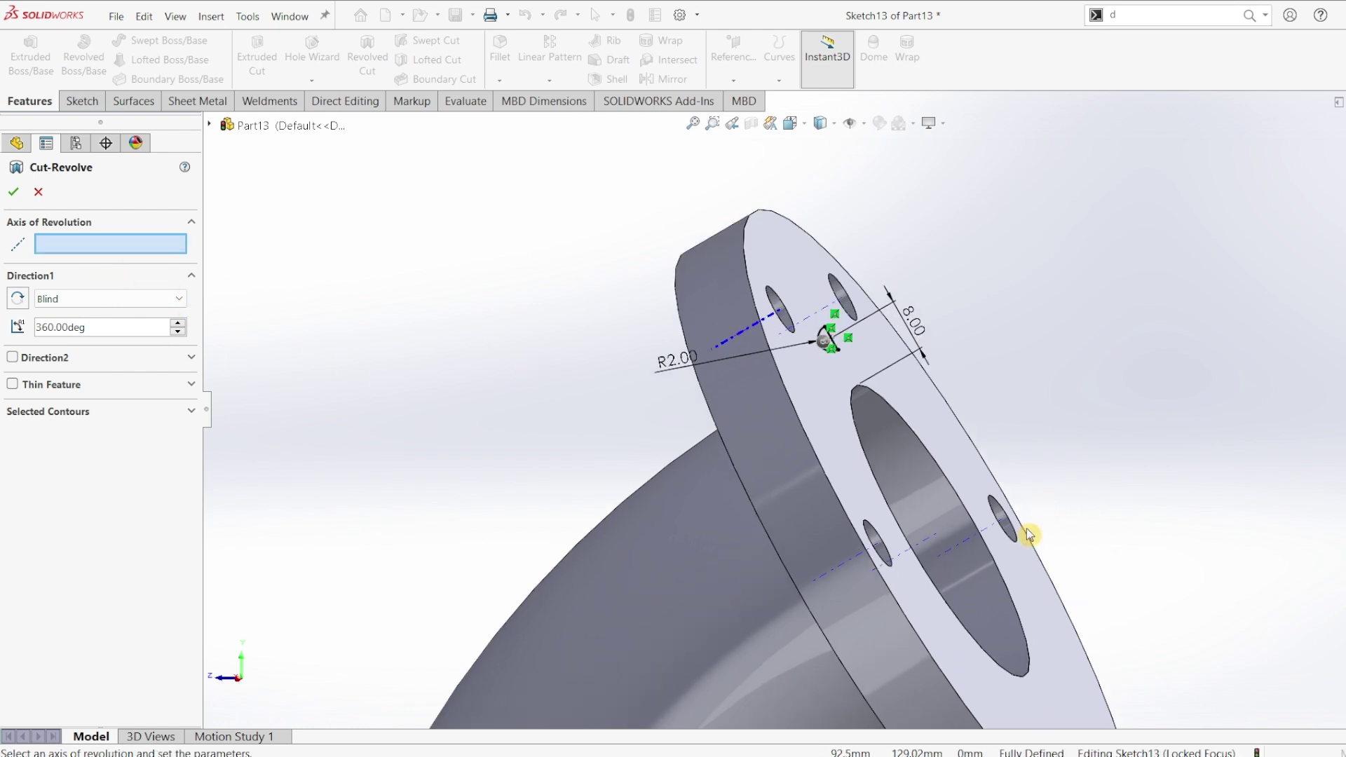
pyautogui.scroll(-1, 1027, 535)
pyautogui.scroll(-1, 1009, 534)
pyautogui.moveTo(996, 534)
pyautogui.mouseDown(button='middle')
pyautogui.moveTo(962, 529)
pyautogui.moveTo(820, 598)
pyautogui.mouseUp(button='middle')
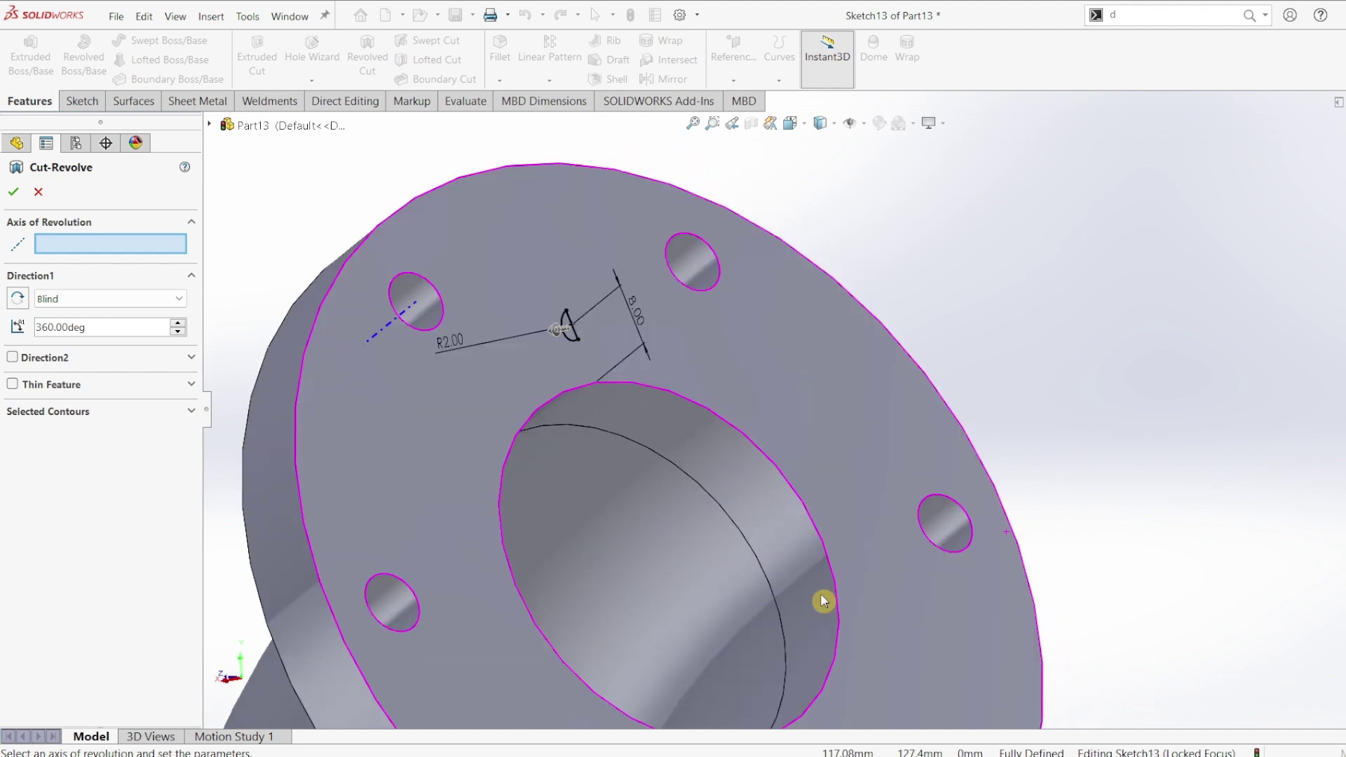
pyautogui.click(646, 583)
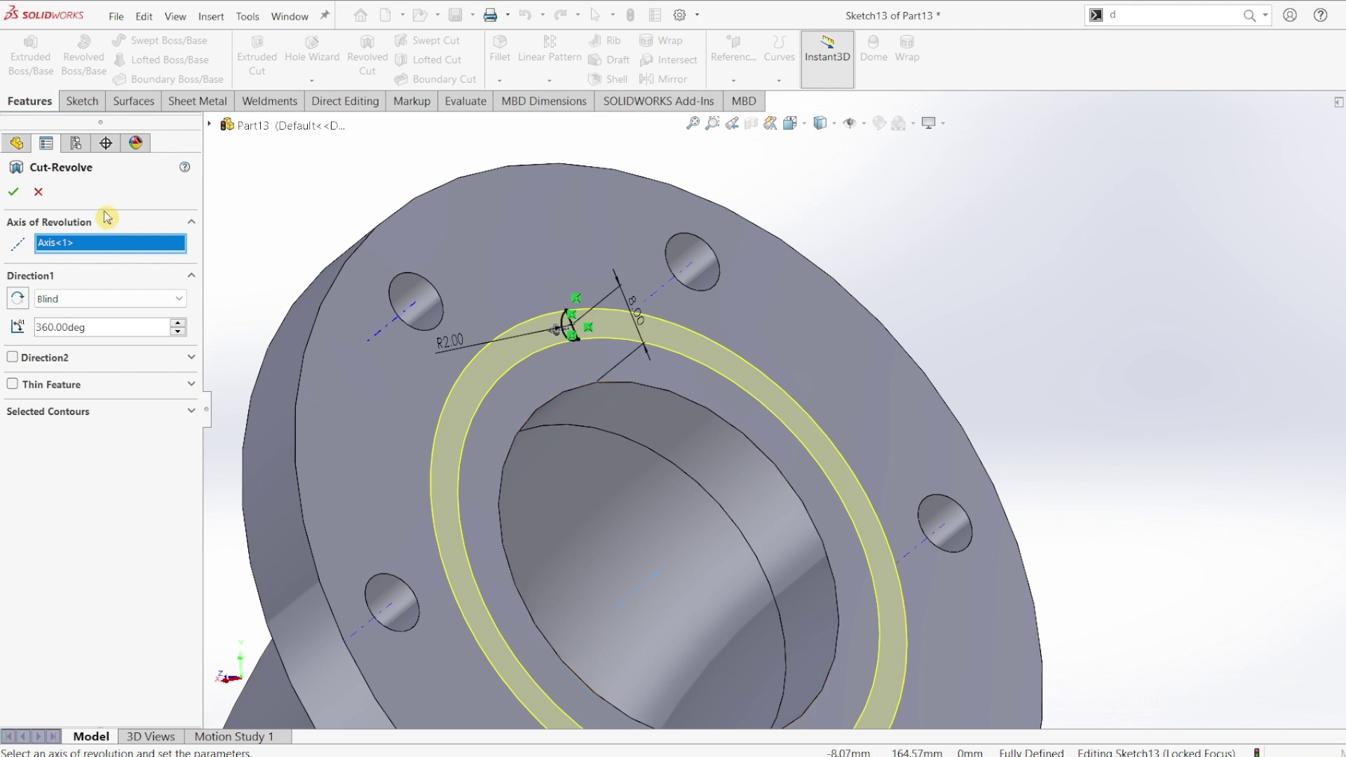
pyautogui.click(14, 194)
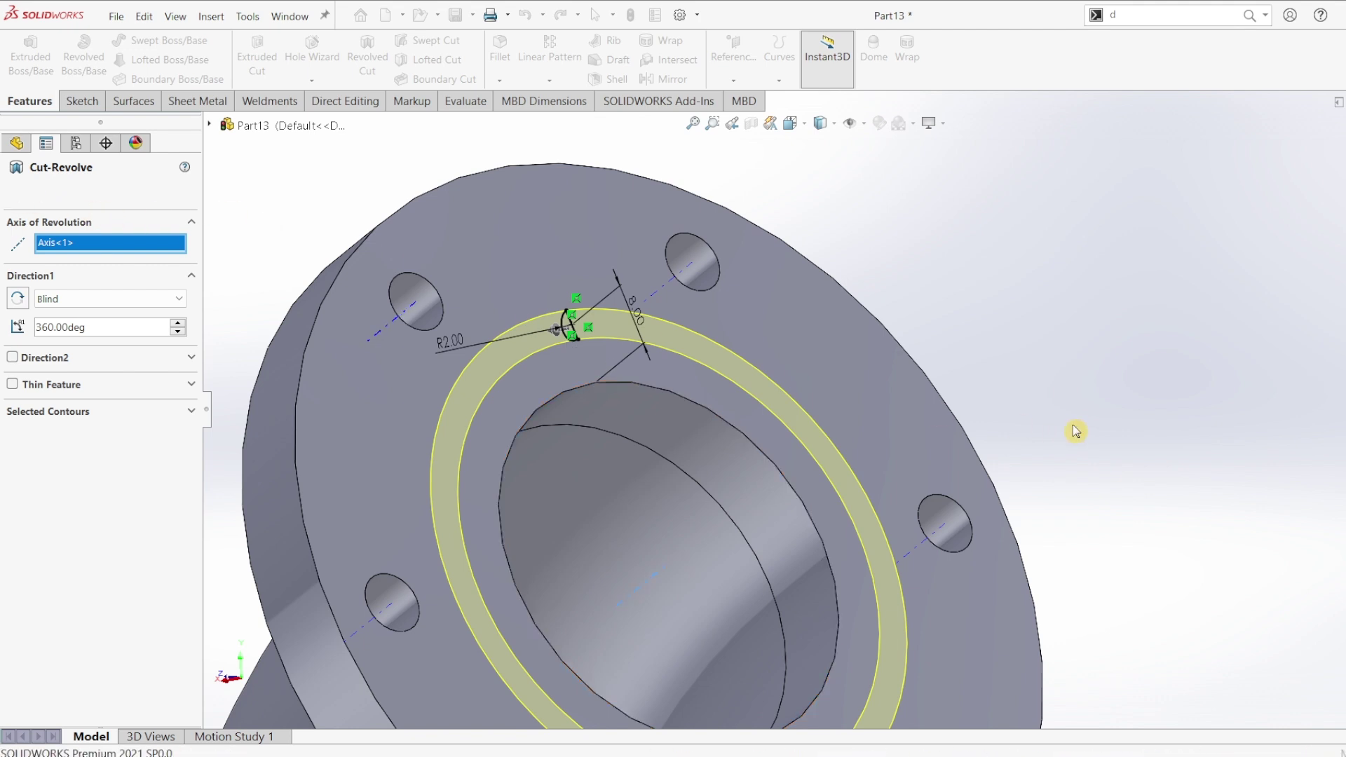
# Orbit the part to see the groove and hide the temporary axes.
pyautogui.hotkey('ctrl', '7')
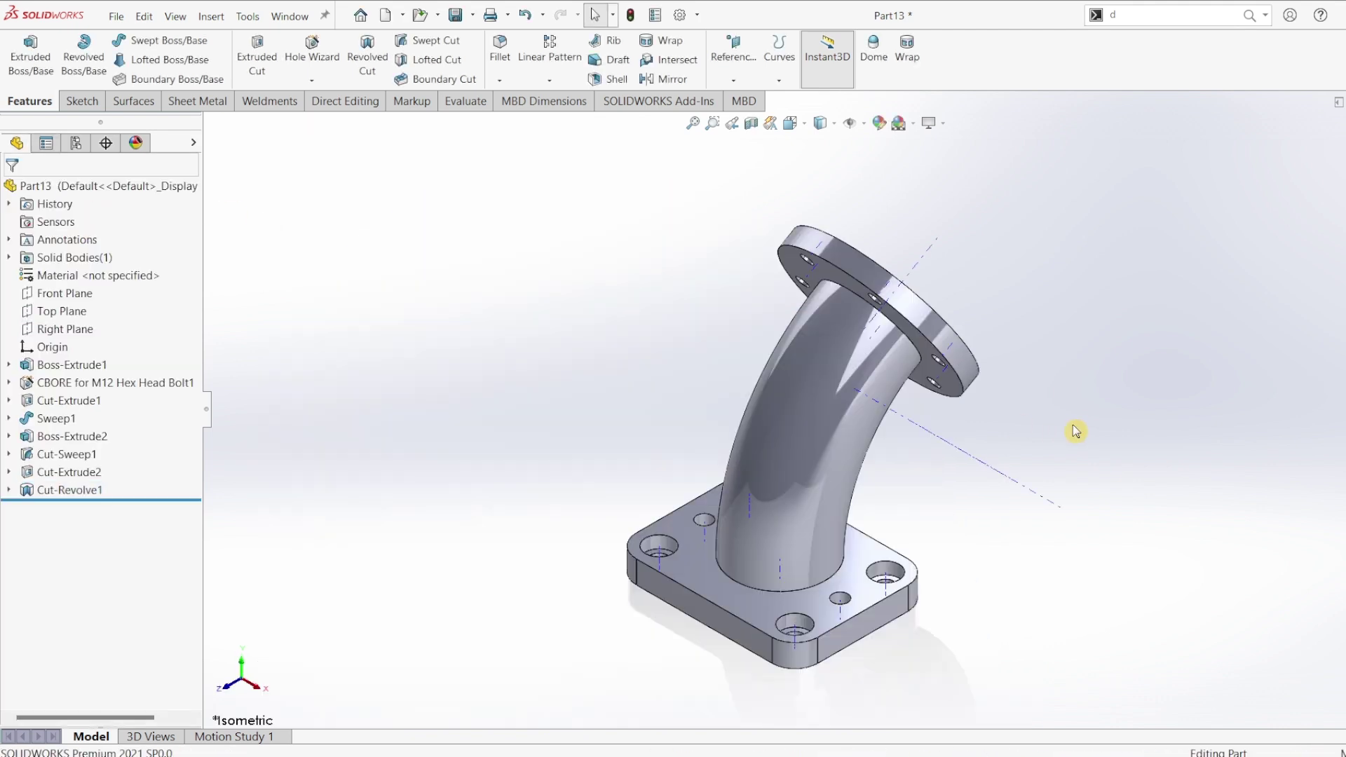
pyautogui.moveTo(1030, 438); pyautogui.dragTo(972, 471, button='middle')
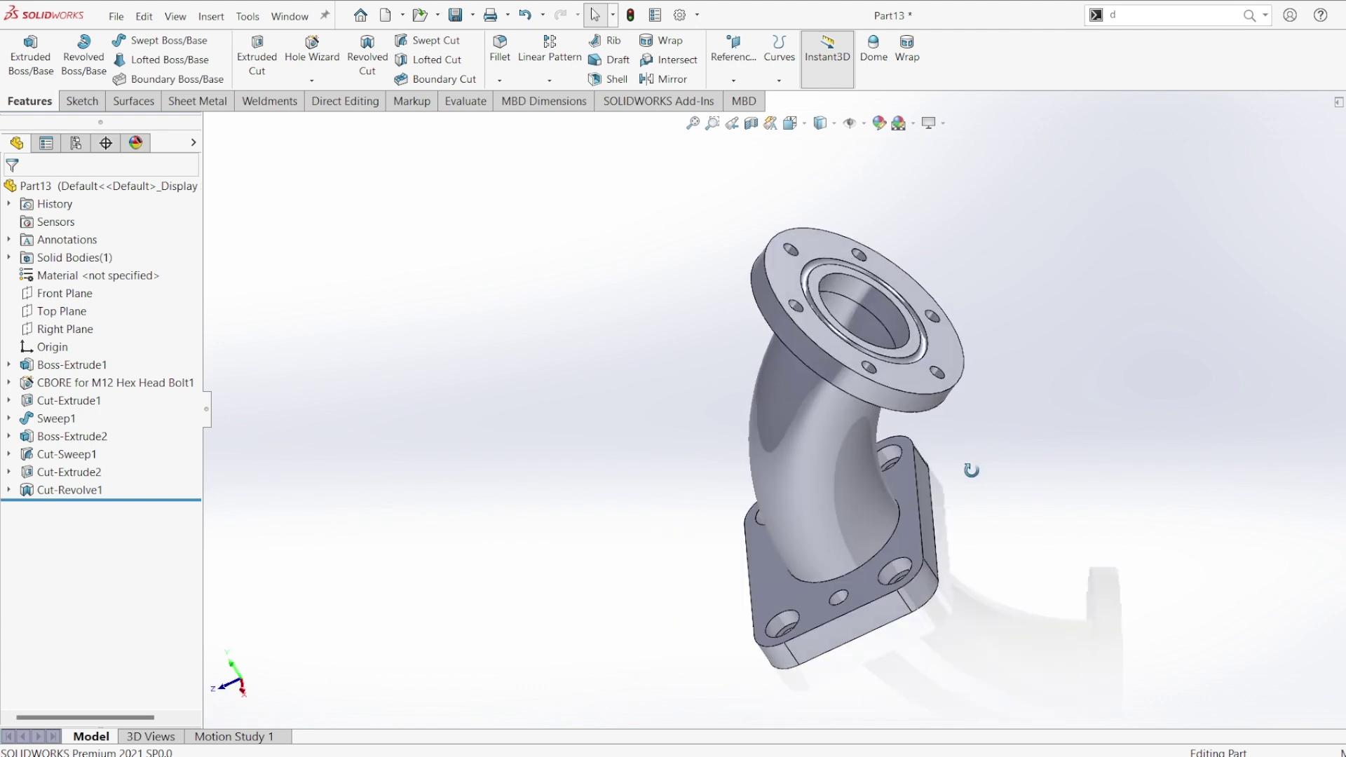
pyautogui.click(851, 125)
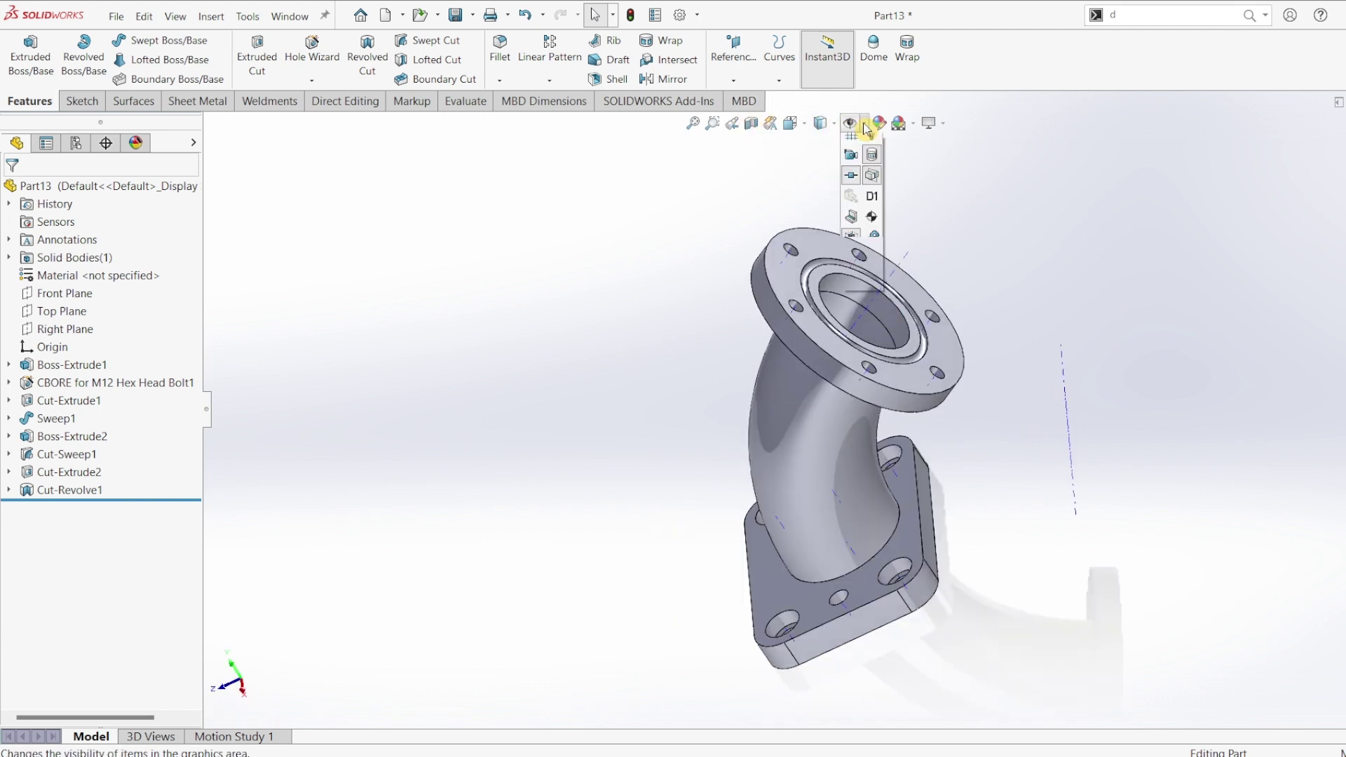
pyautogui.click(871, 173)
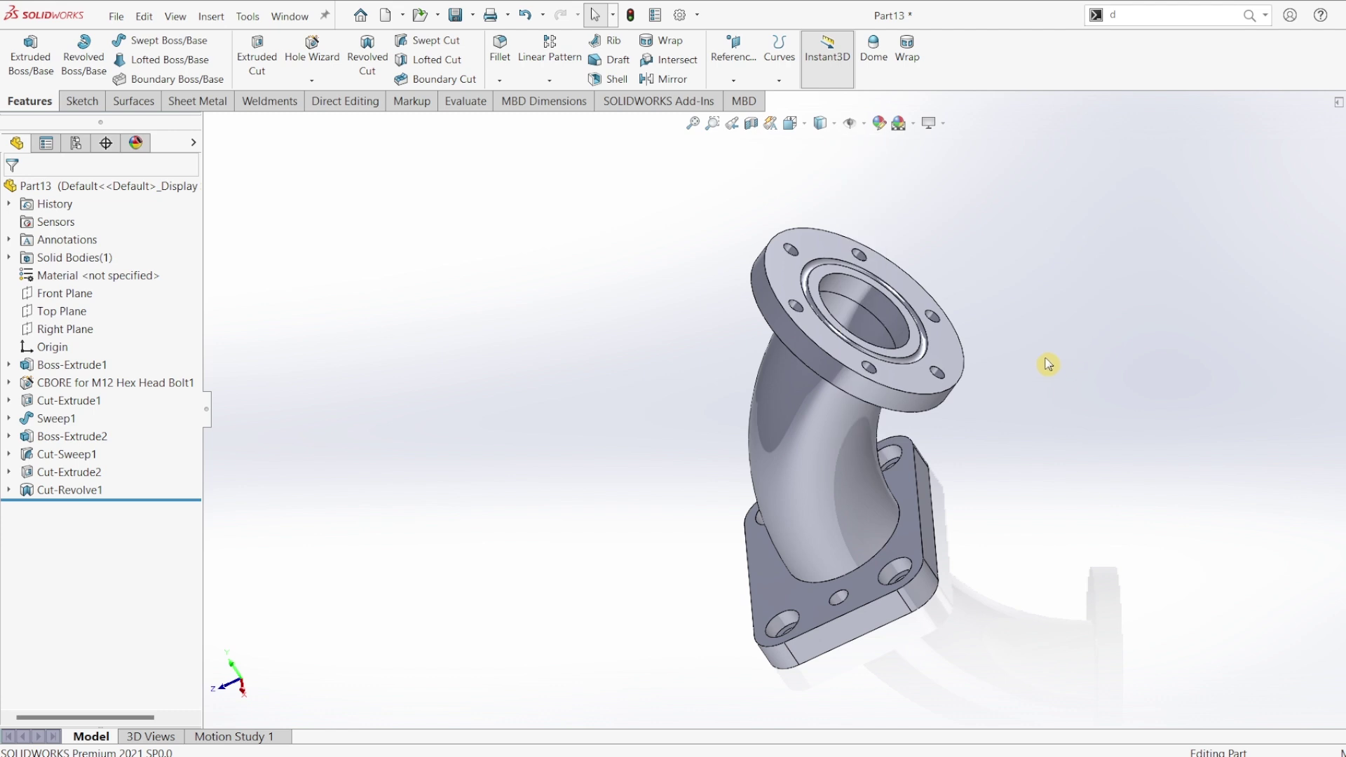
# Check the bottom and isometric views, then select the base's long side face.
pyautogui.hotkey('ctrl', '6')
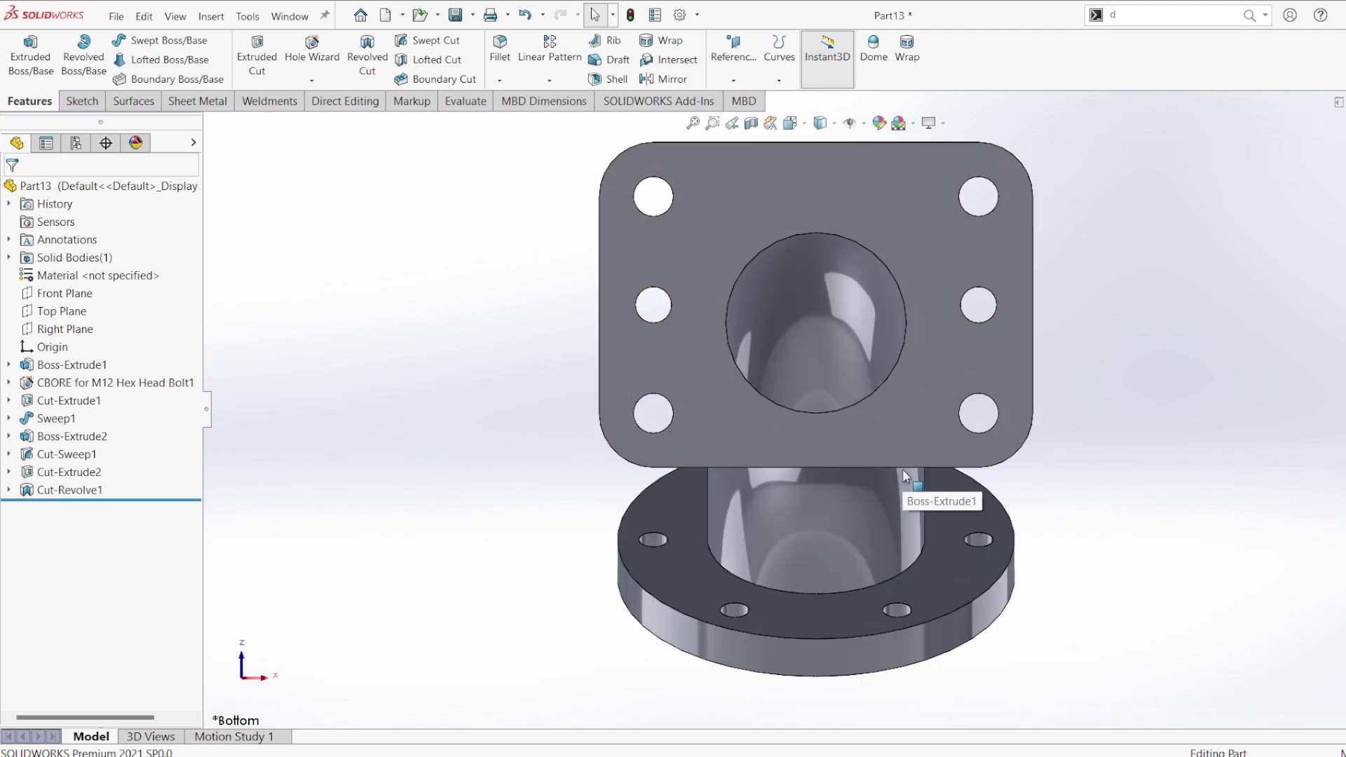
pyautogui.hotkey('ctrl', '7')
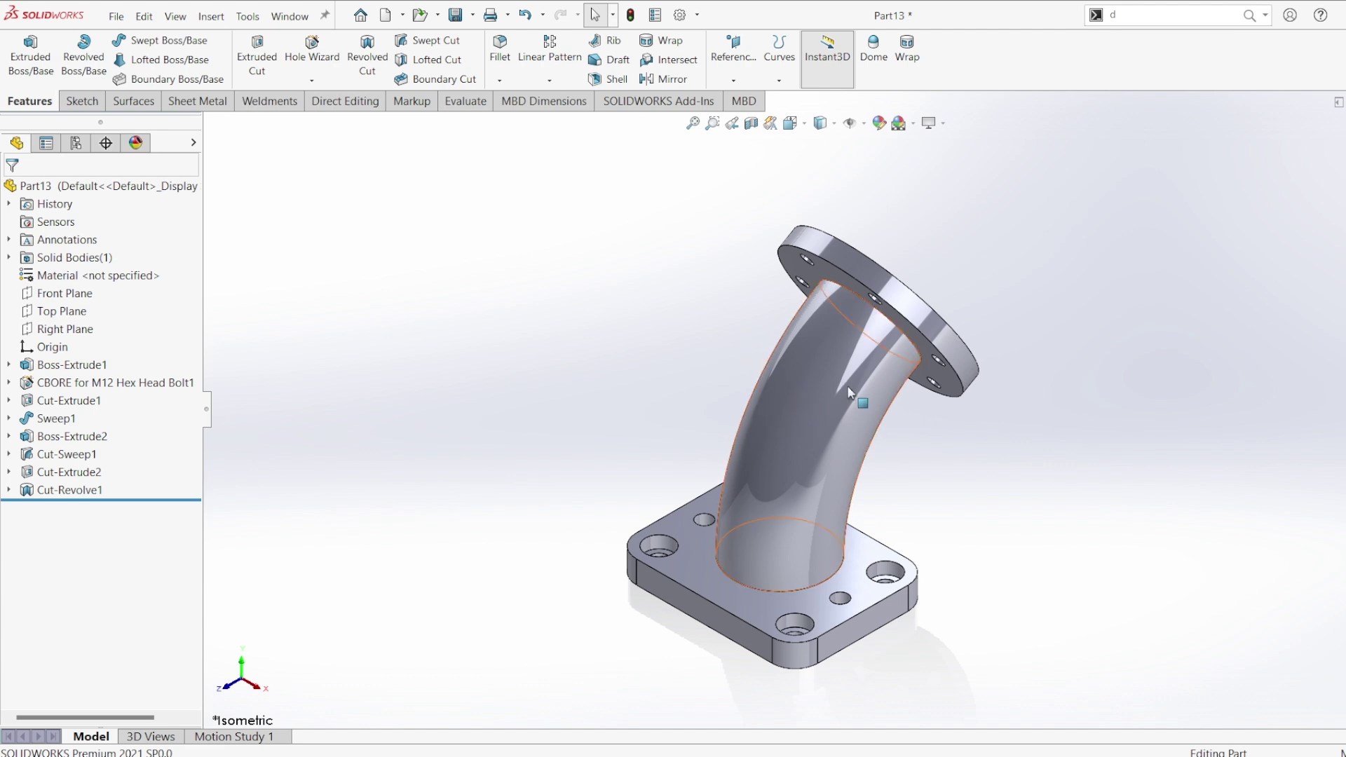
pyautogui.click(684, 599)
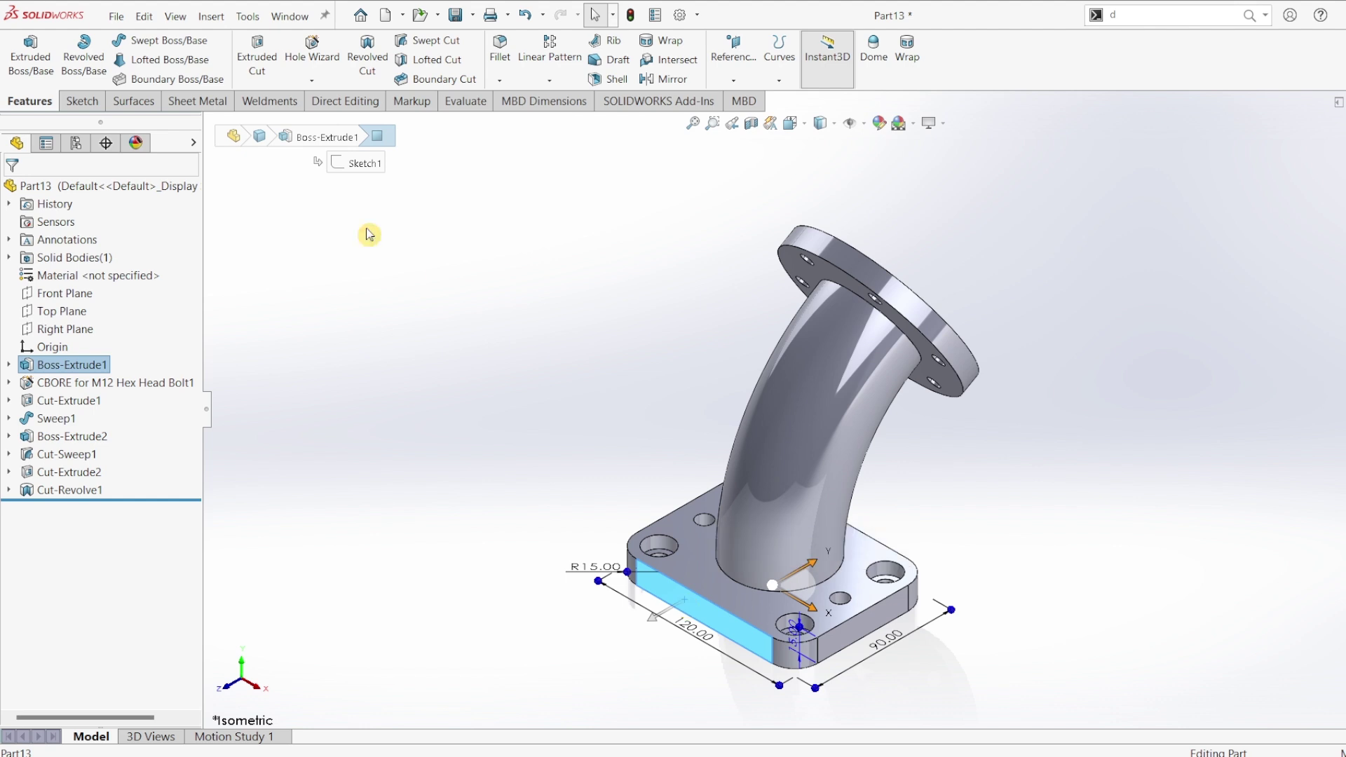
# Start a sketch on the base's side face with a circle on the pipe.
pyautogui.click(82, 101)
pyautogui.click(24, 51)
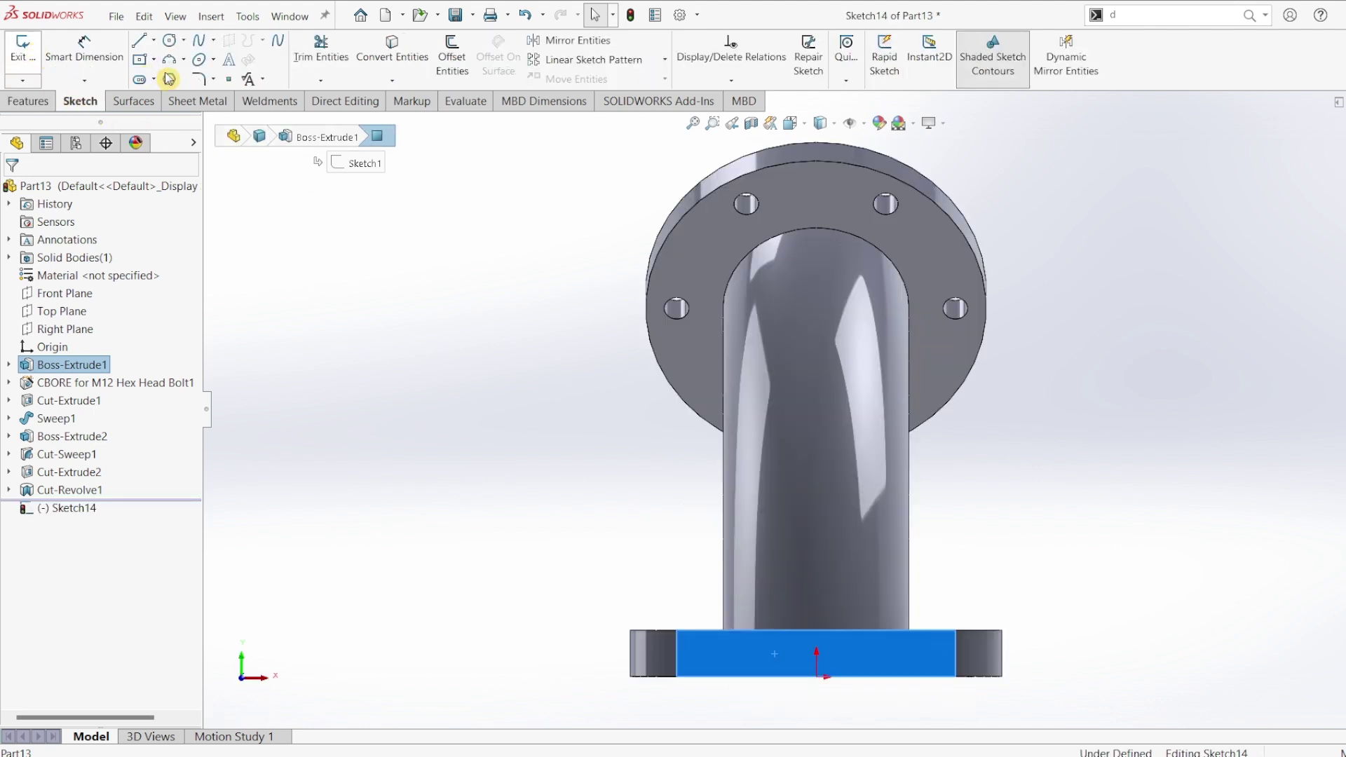
pyautogui.click(169, 40)
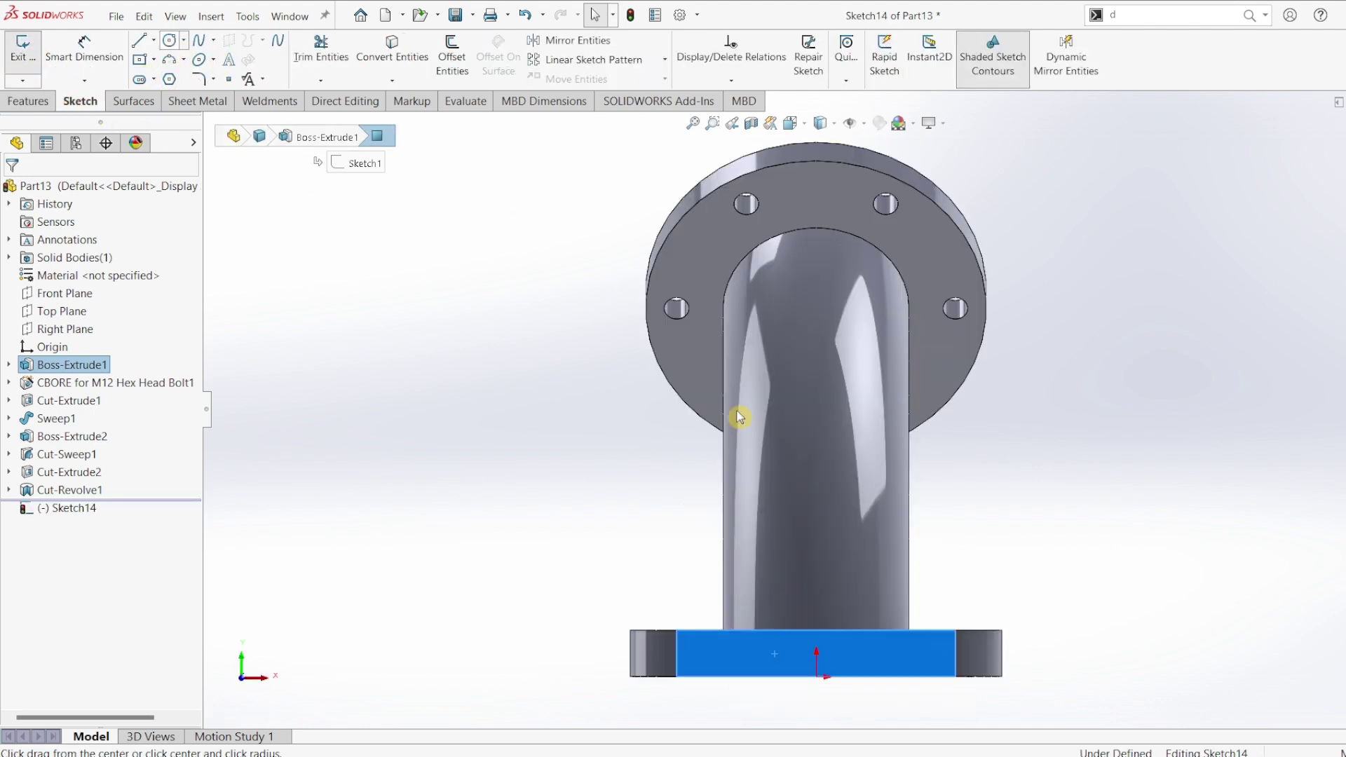
pyautogui.click(816, 526)
pyautogui.click(847, 557)
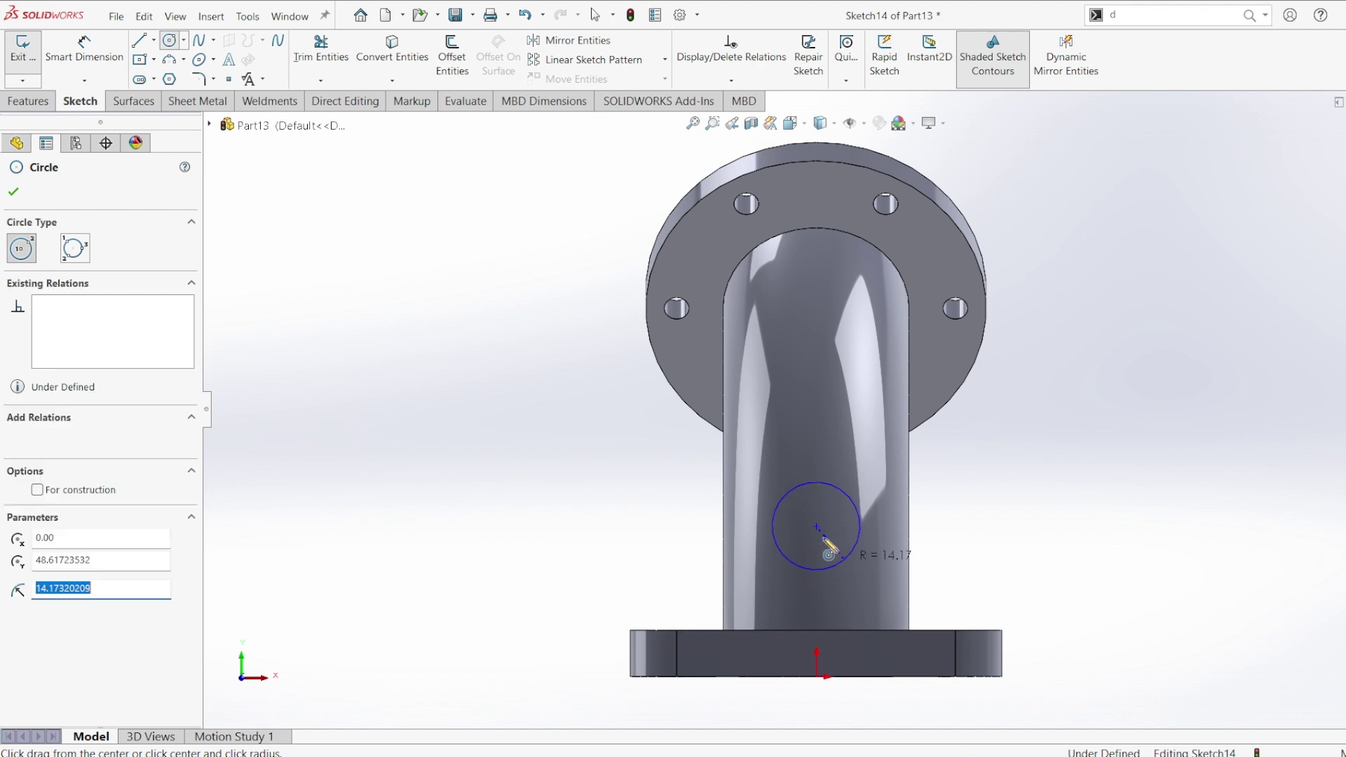
# Add a vertical line down to the base and a vertical centreline from the circle centre.
pyautogui.click(140, 44)
pyautogui.scroll(-1, 805, 584)
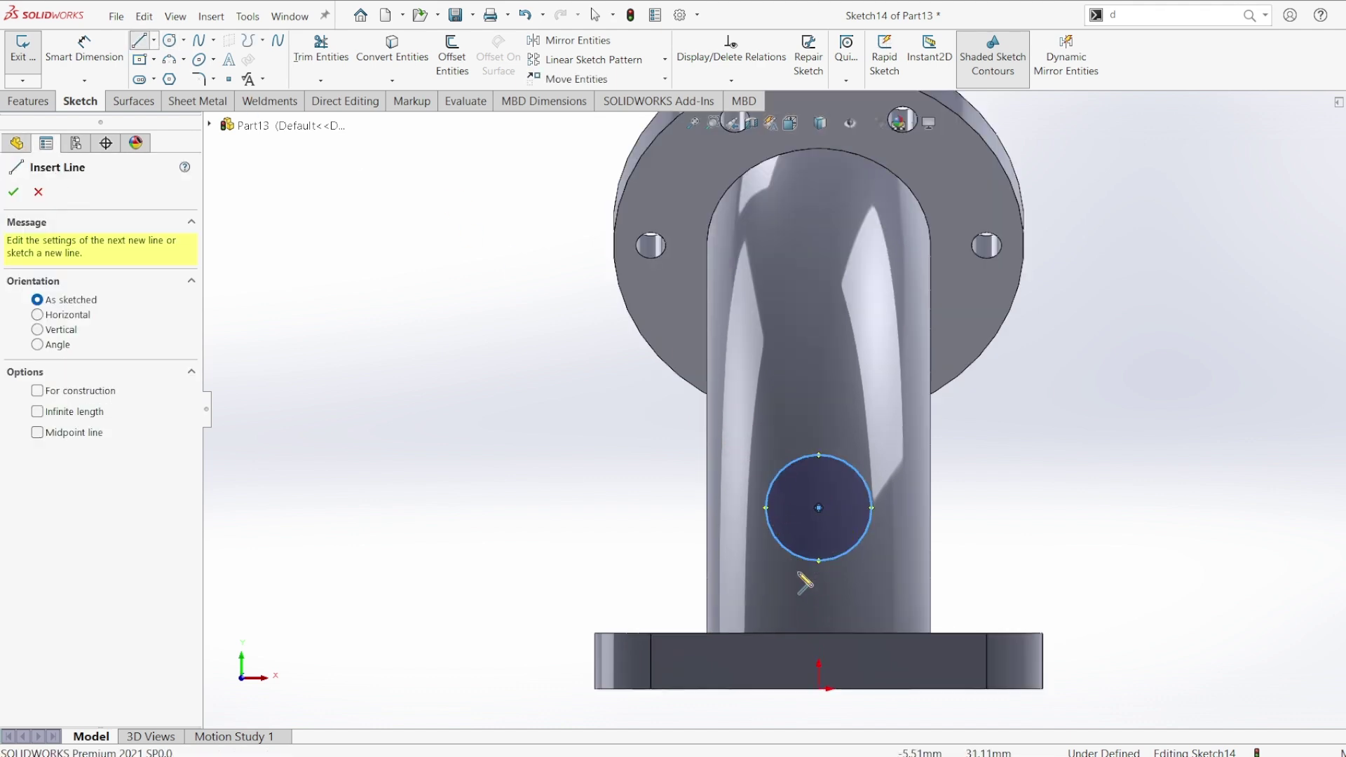
pyautogui.click(792, 551)
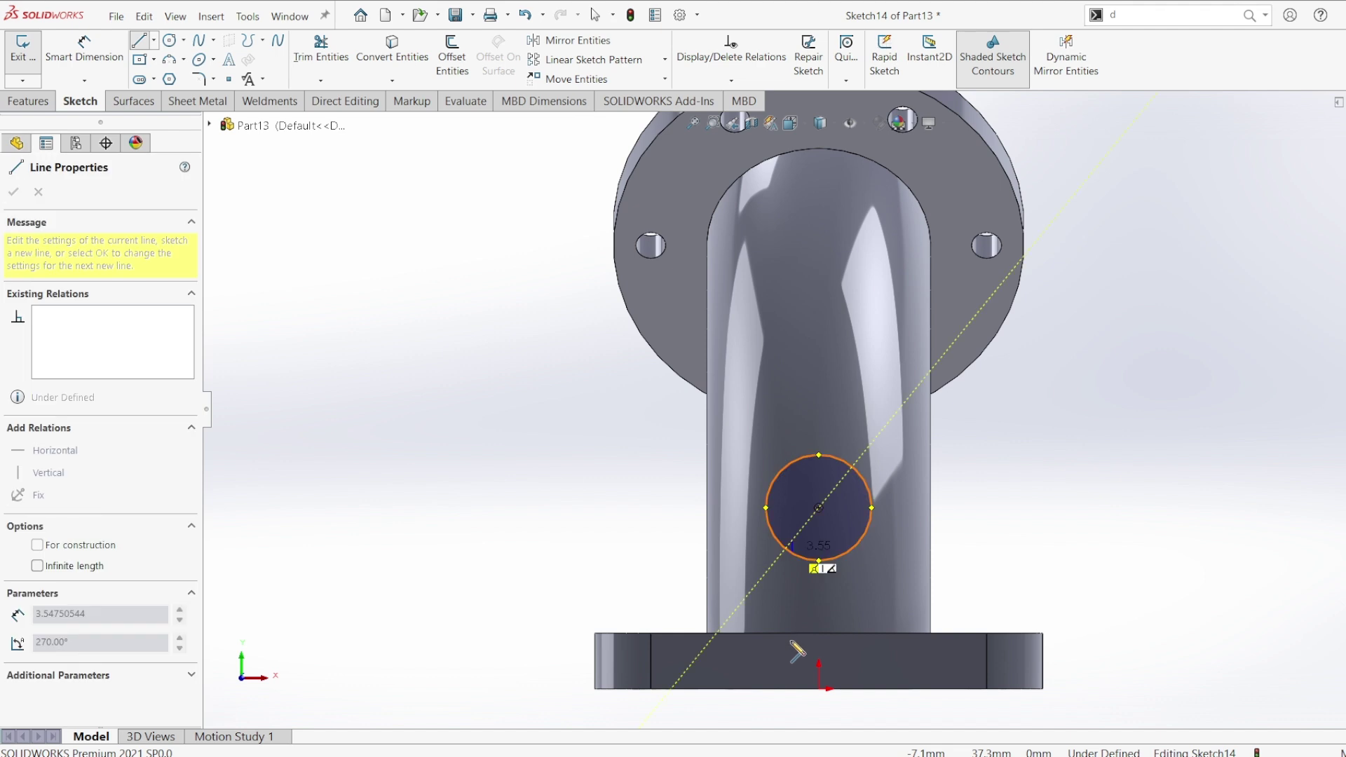
pyautogui.click(793, 640)
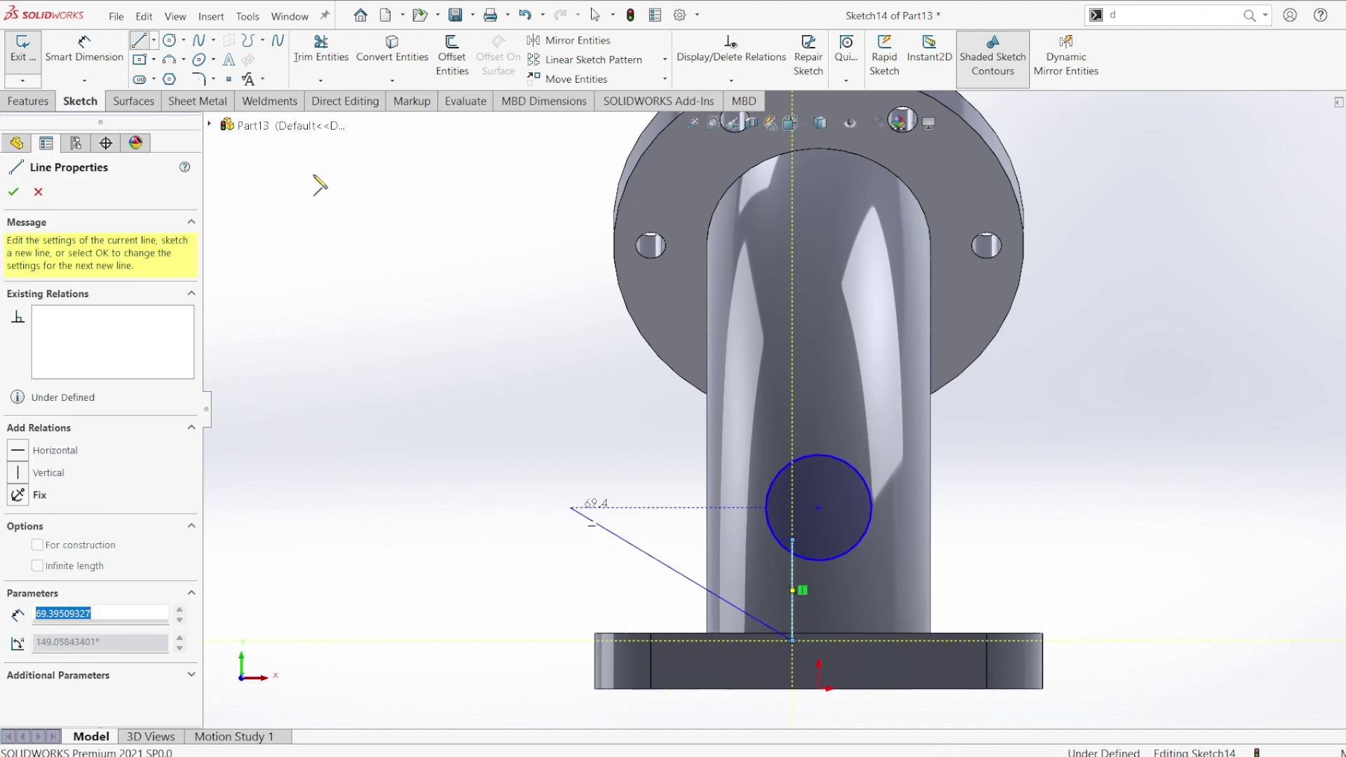
pyautogui.click(153, 42)
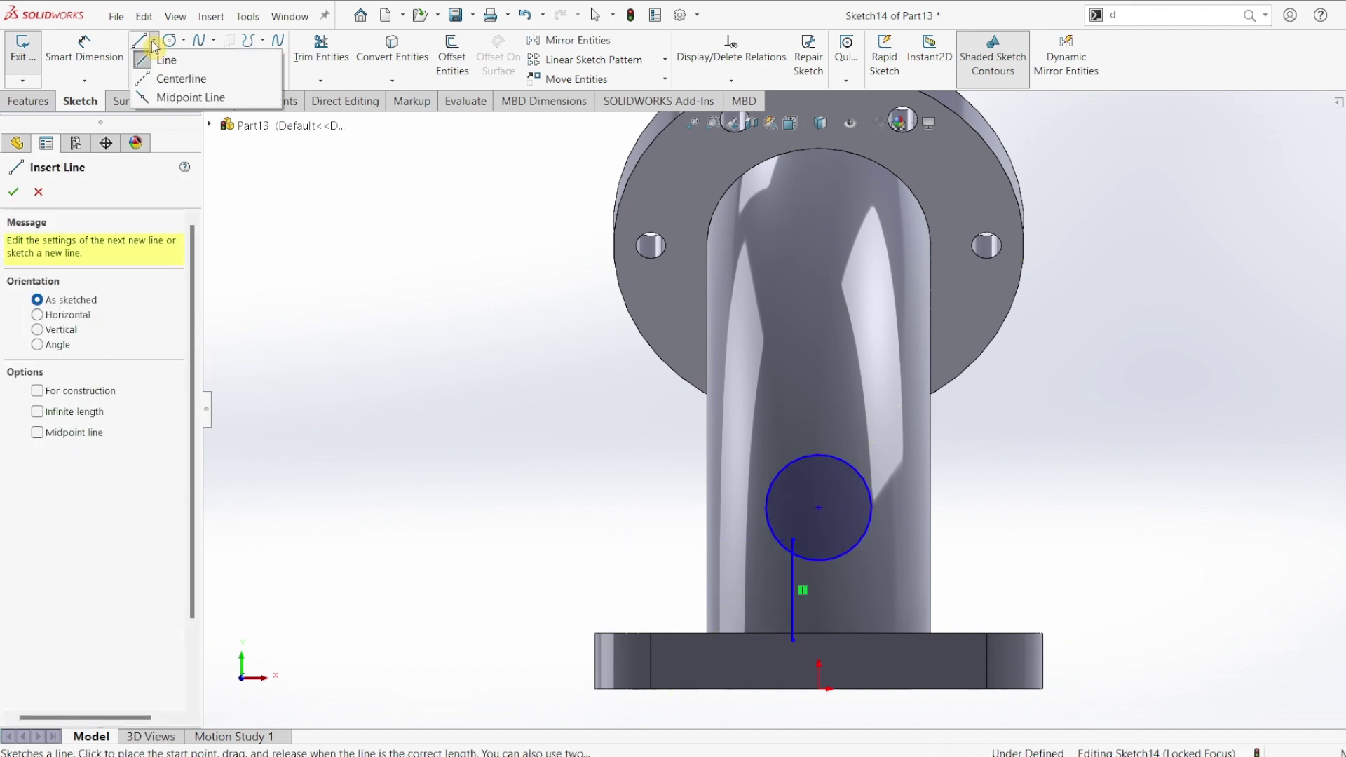
pyautogui.press('Escape')
pyautogui.press('l')
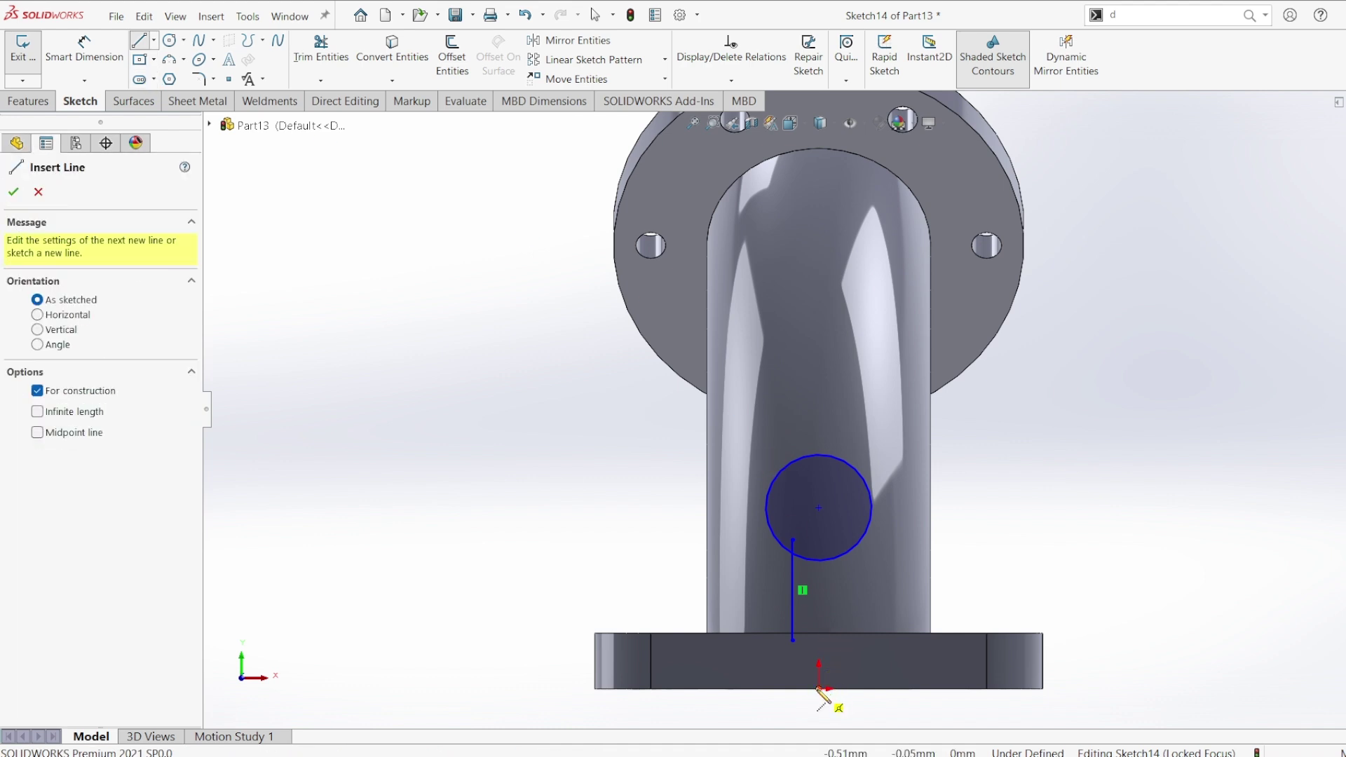
pyautogui.click(819, 507)
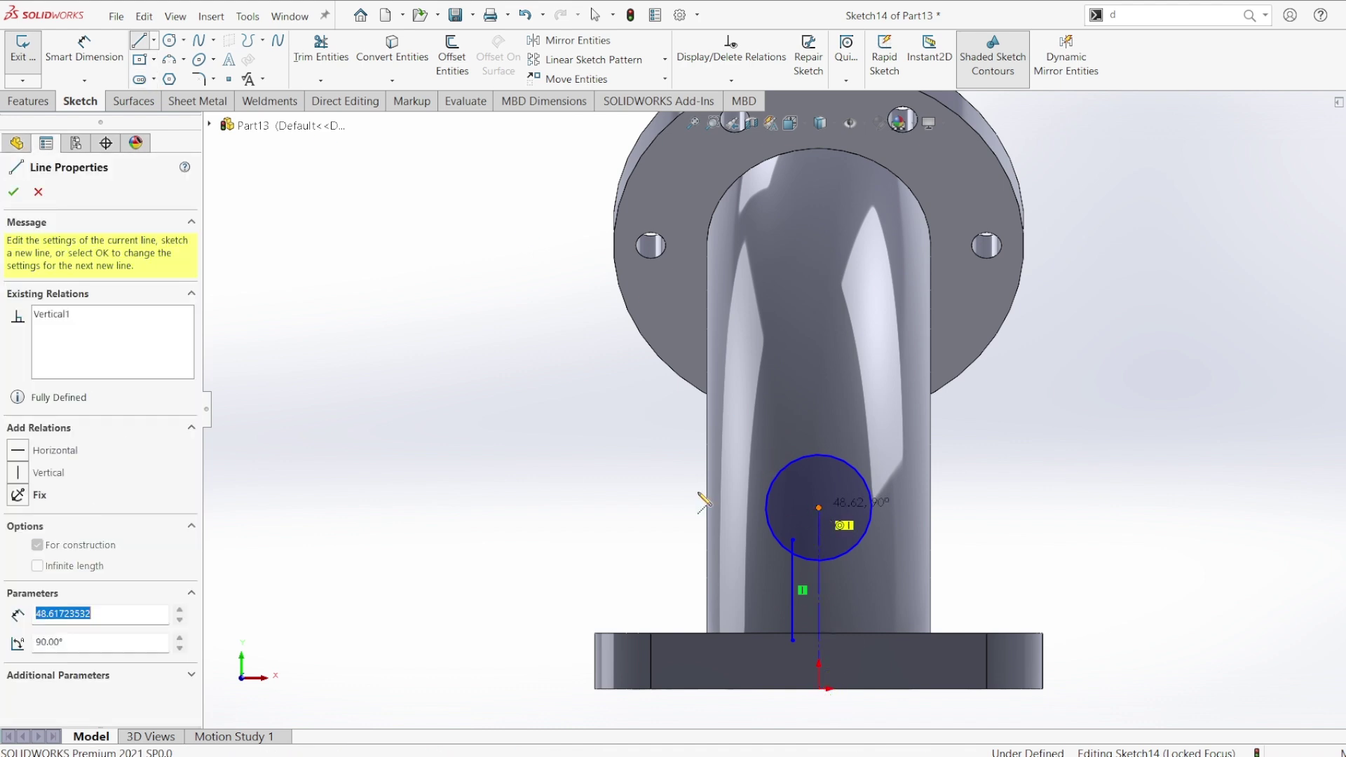
pyautogui.press('Escape')
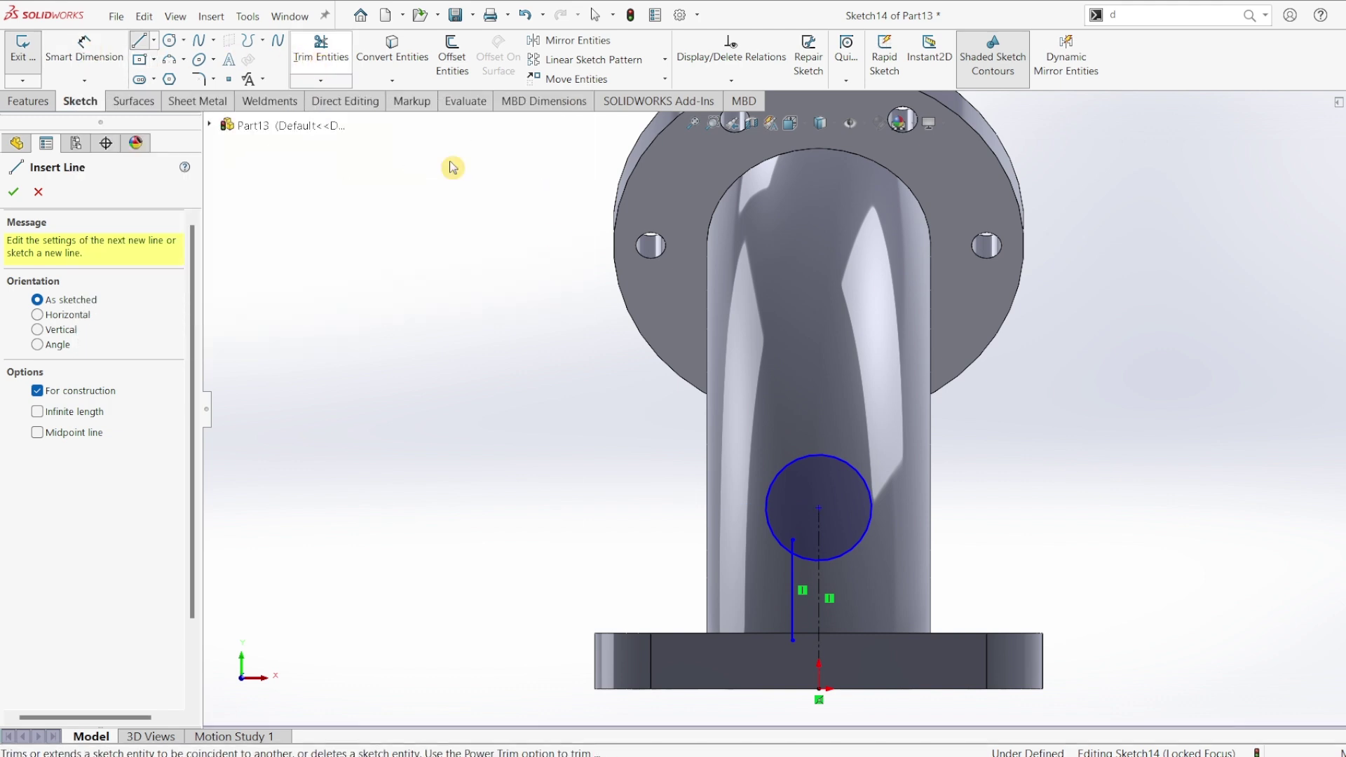
# Trim the vertical line's overhang past the circle.
pyautogui.scroll(-1, 821, 533)
pyautogui.scroll(-1, 820, 534)
pyautogui.scroll(-1, 811, 540)
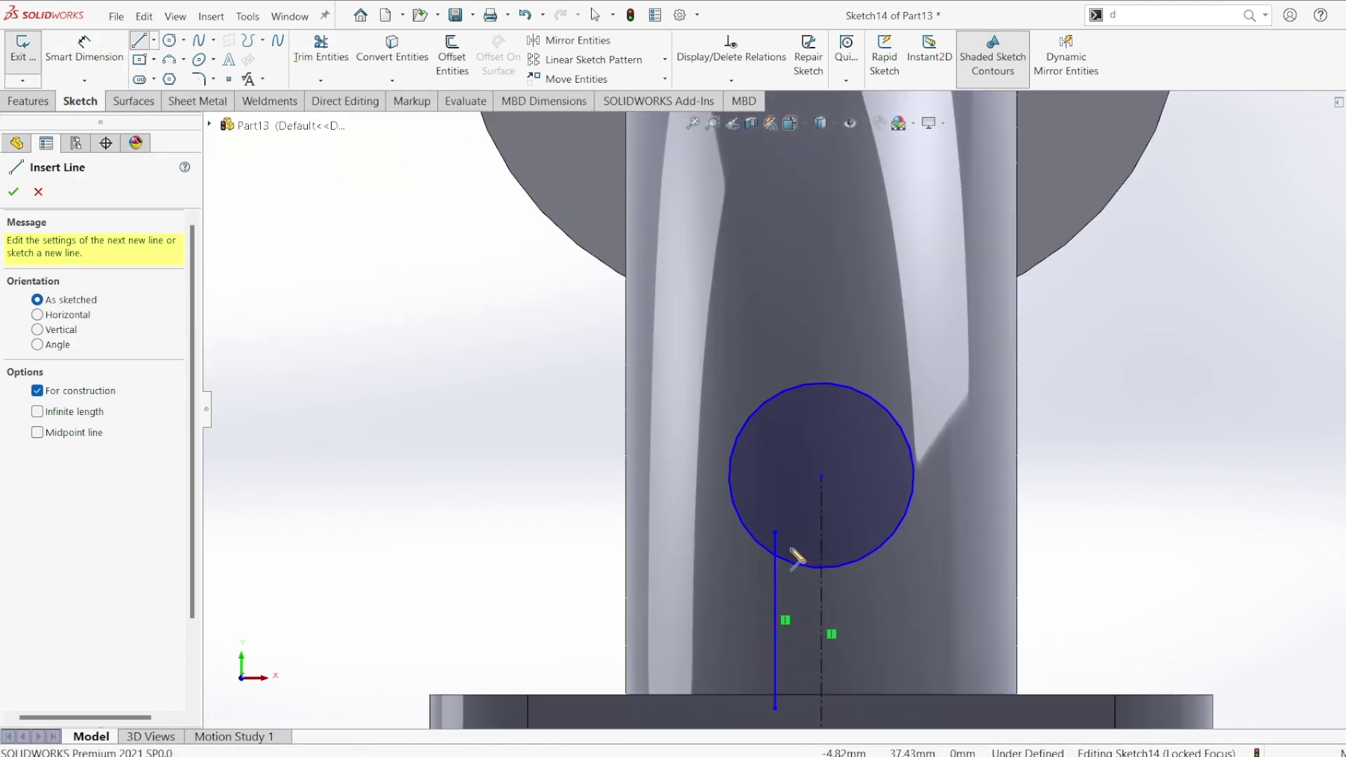
pyautogui.click(758, 534)
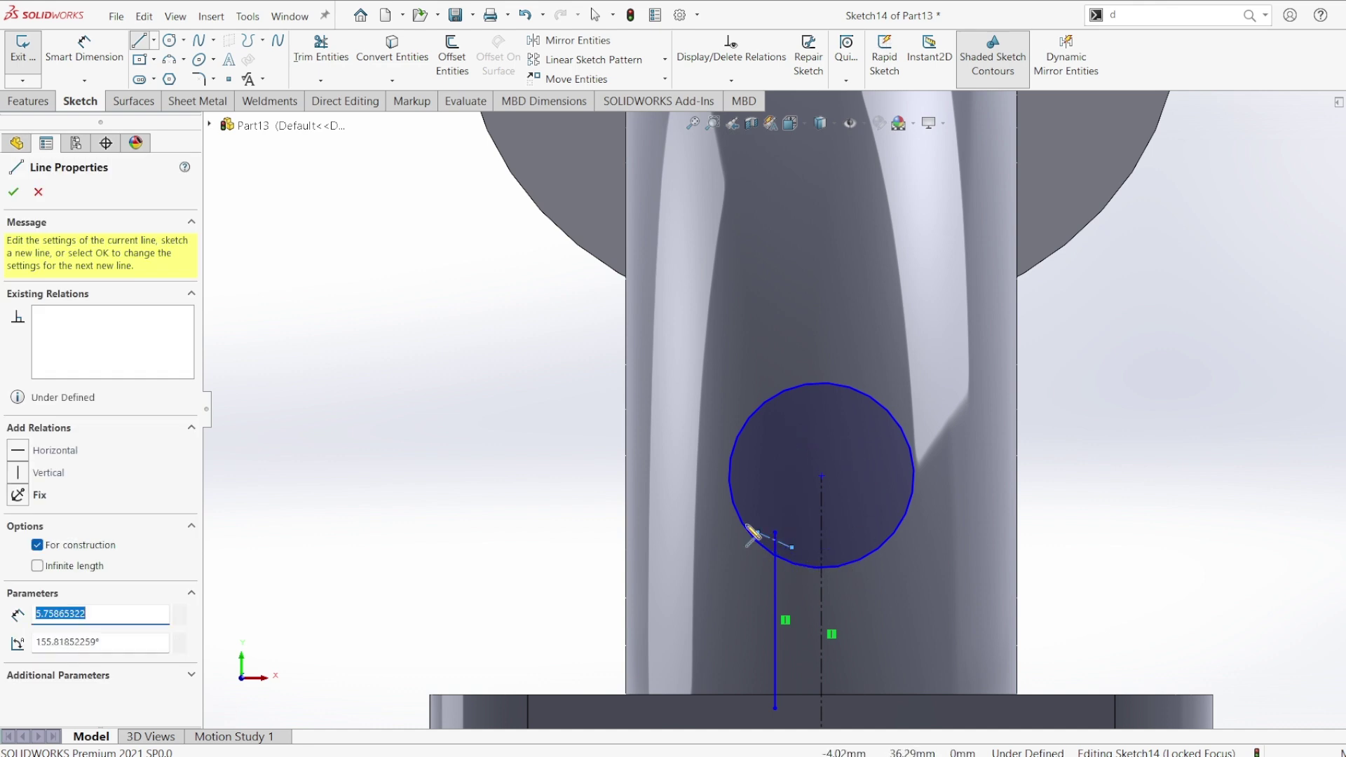
pyautogui.press('Escape')
pyautogui.press('Escape')
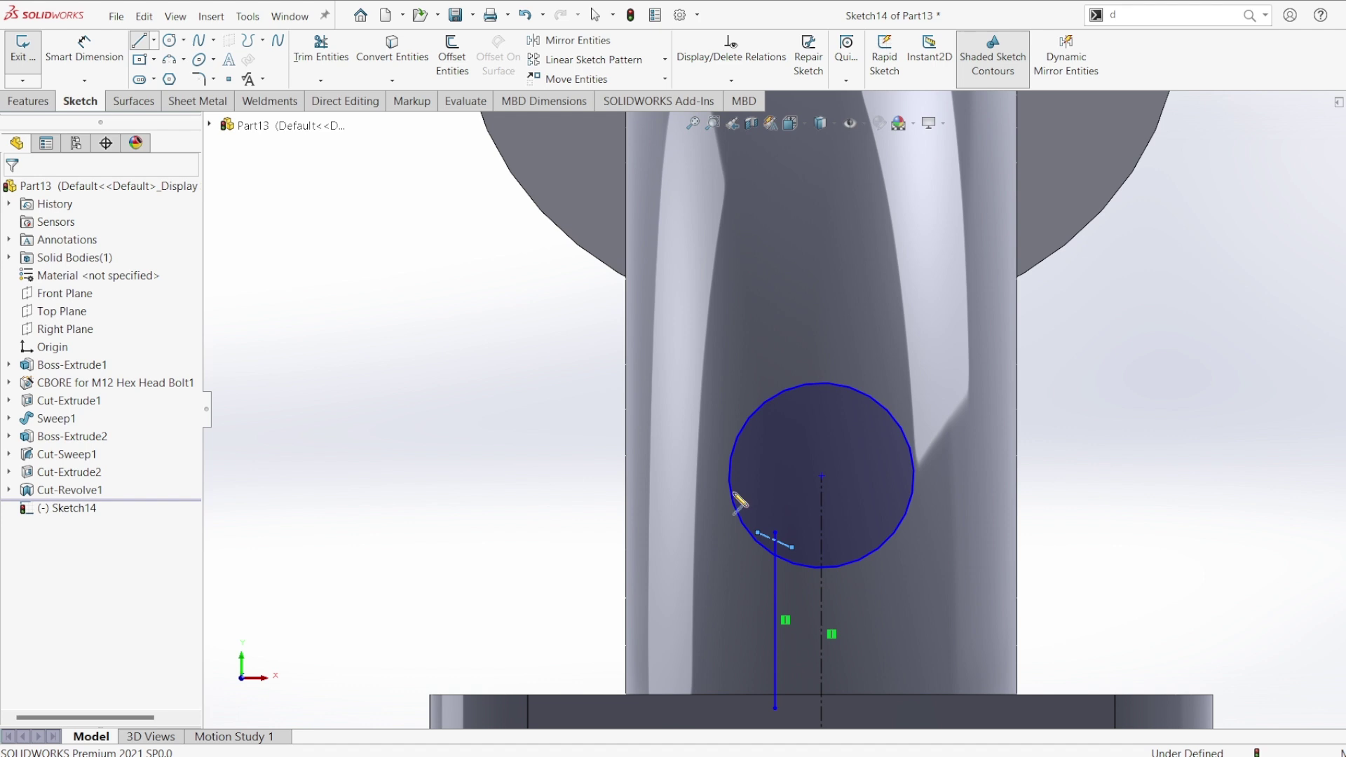
pyautogui.click(734, 494)
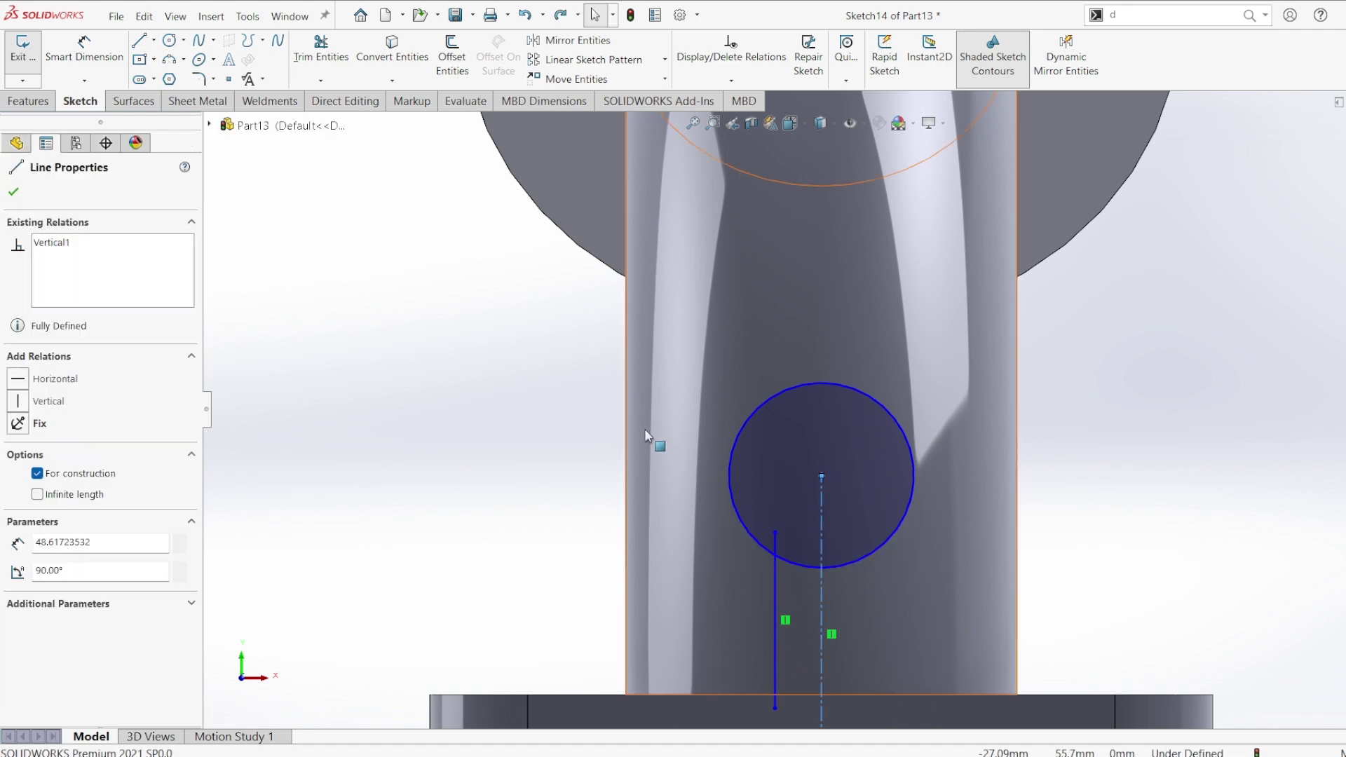
pyautogui.click(339, 63)
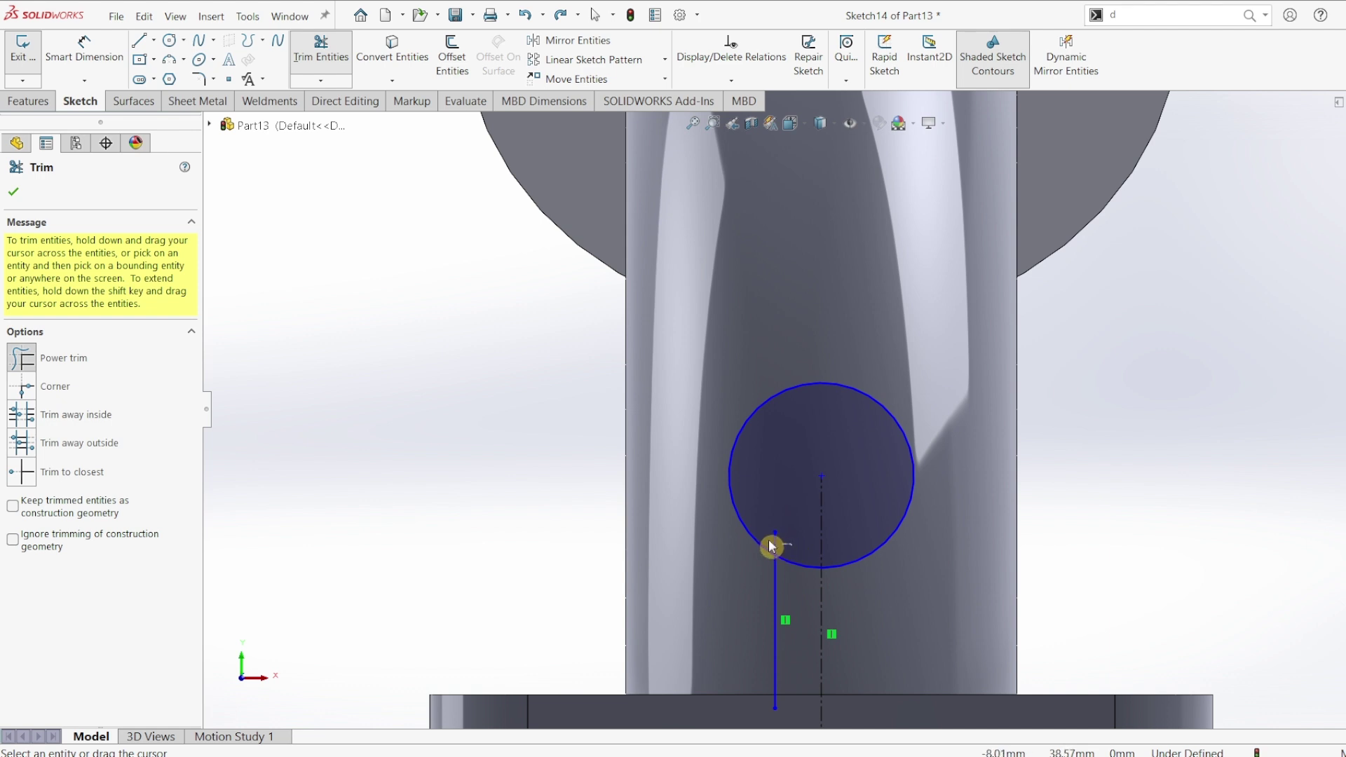
pyautogui.moveTo(771, 547); pyautogui.dragTo(807, 567)
pyautogui.press('Escape')
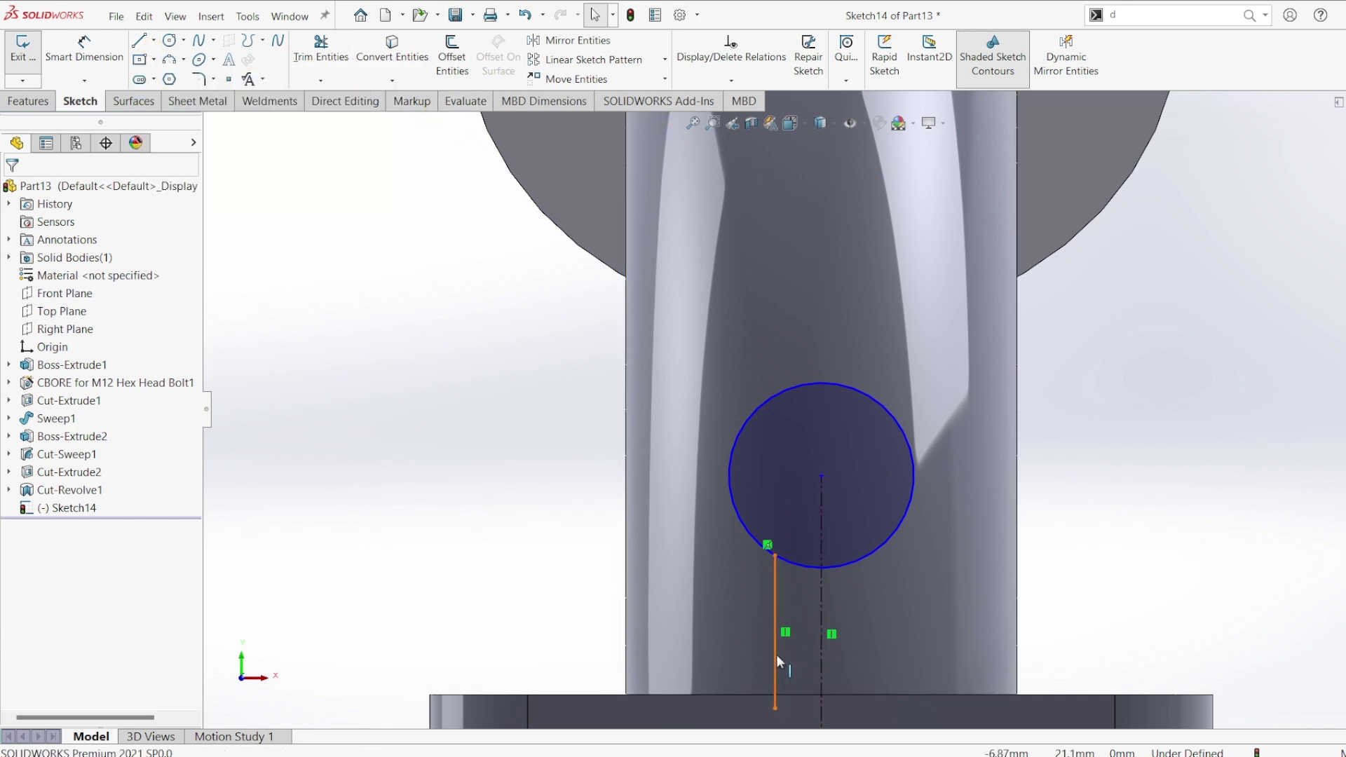
# Mirror the line about the centreline and draw a bottom edge closing the stem.
pyautogui.click(819, 658)
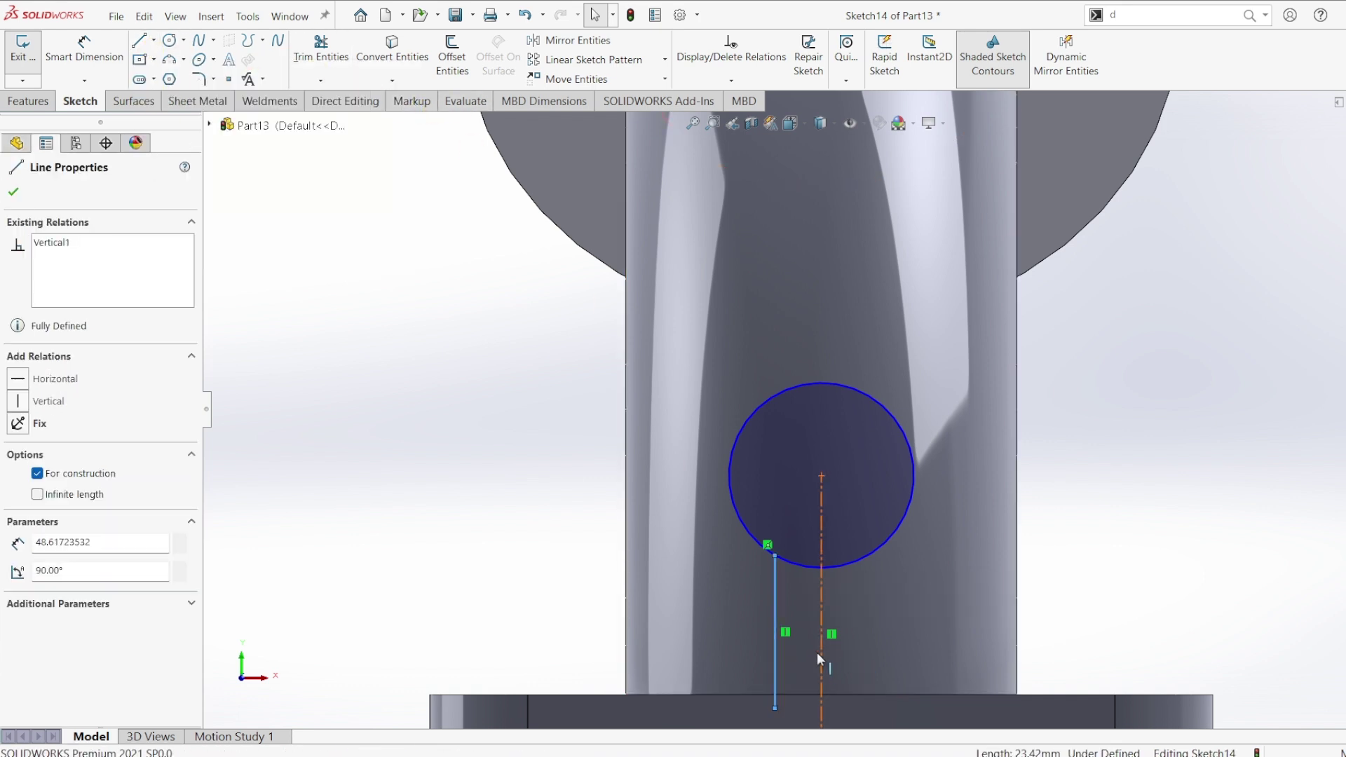
pyautogui.click(571, 40)
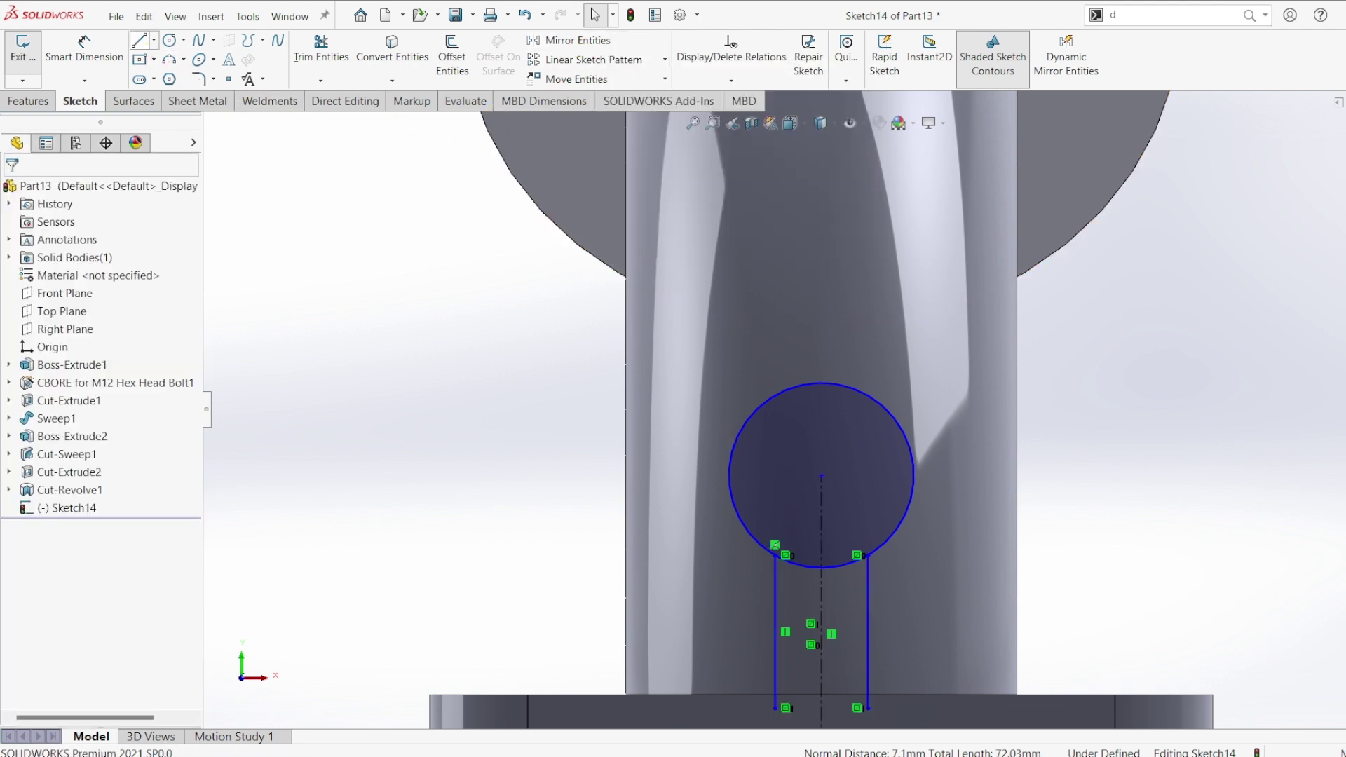
pyautogui.click(140, 40)
pyautogui.click(870, 695)
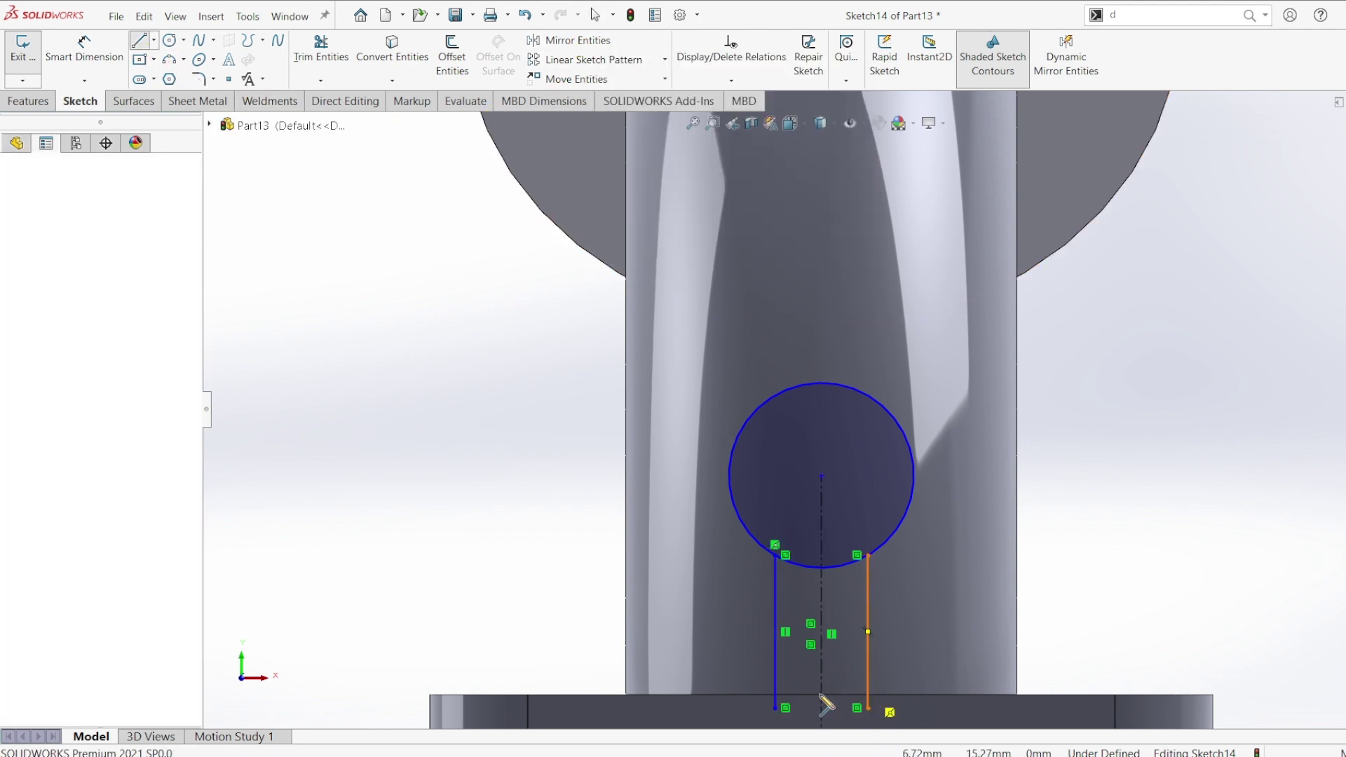
pyautogui.click(776, 695)
pyautogui.press('Escape')
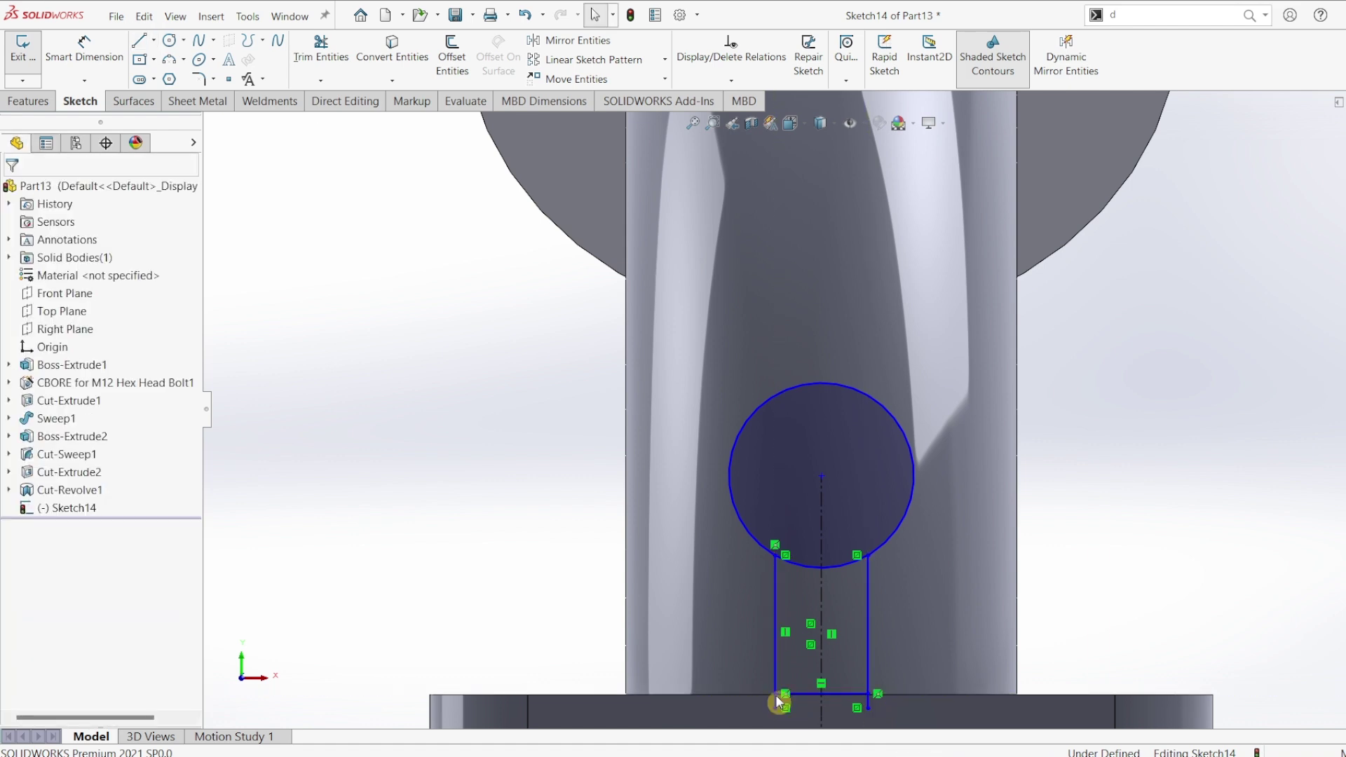
# Trim the stubs below the stem's bottom edge.
pyautogui.click(321, 50)
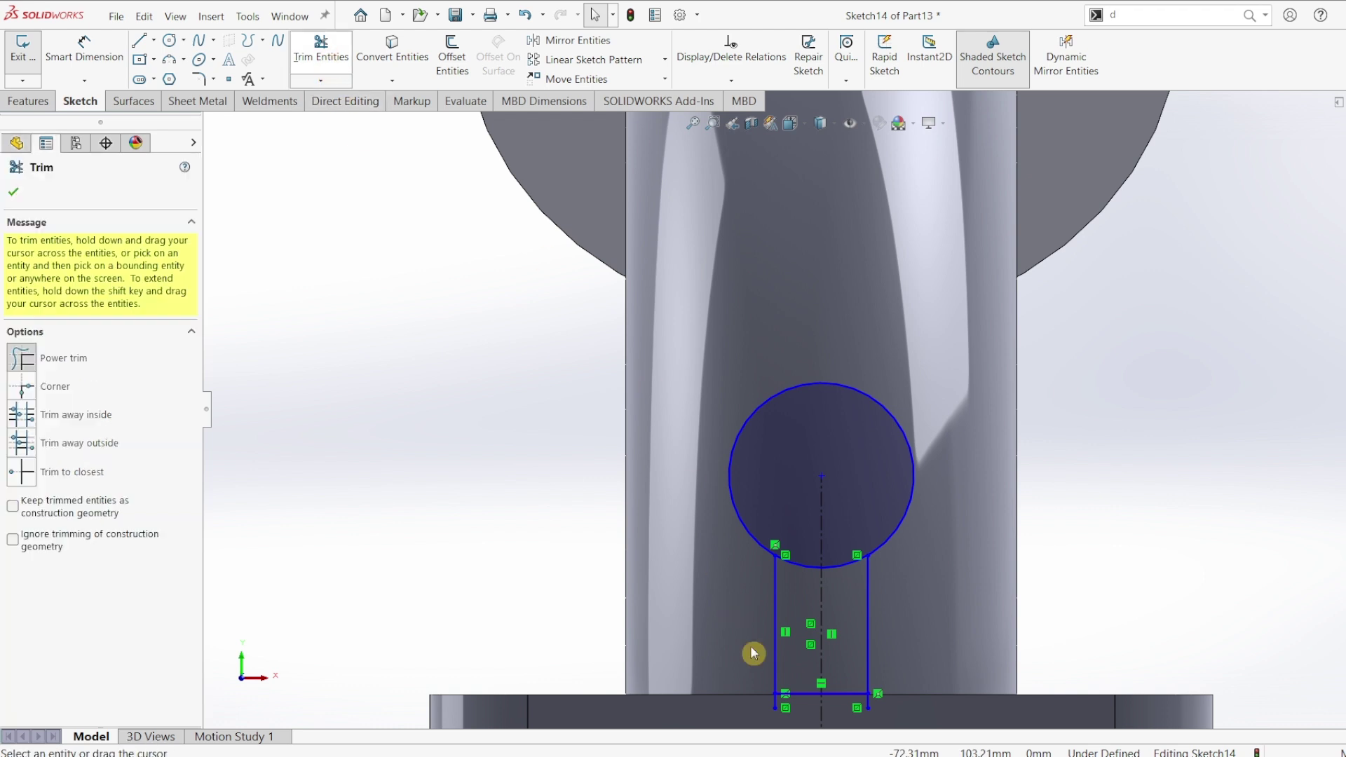
pyautogui.scroll(-1, 797, 726)
pyautogui.scroll(-1, 790, 712)
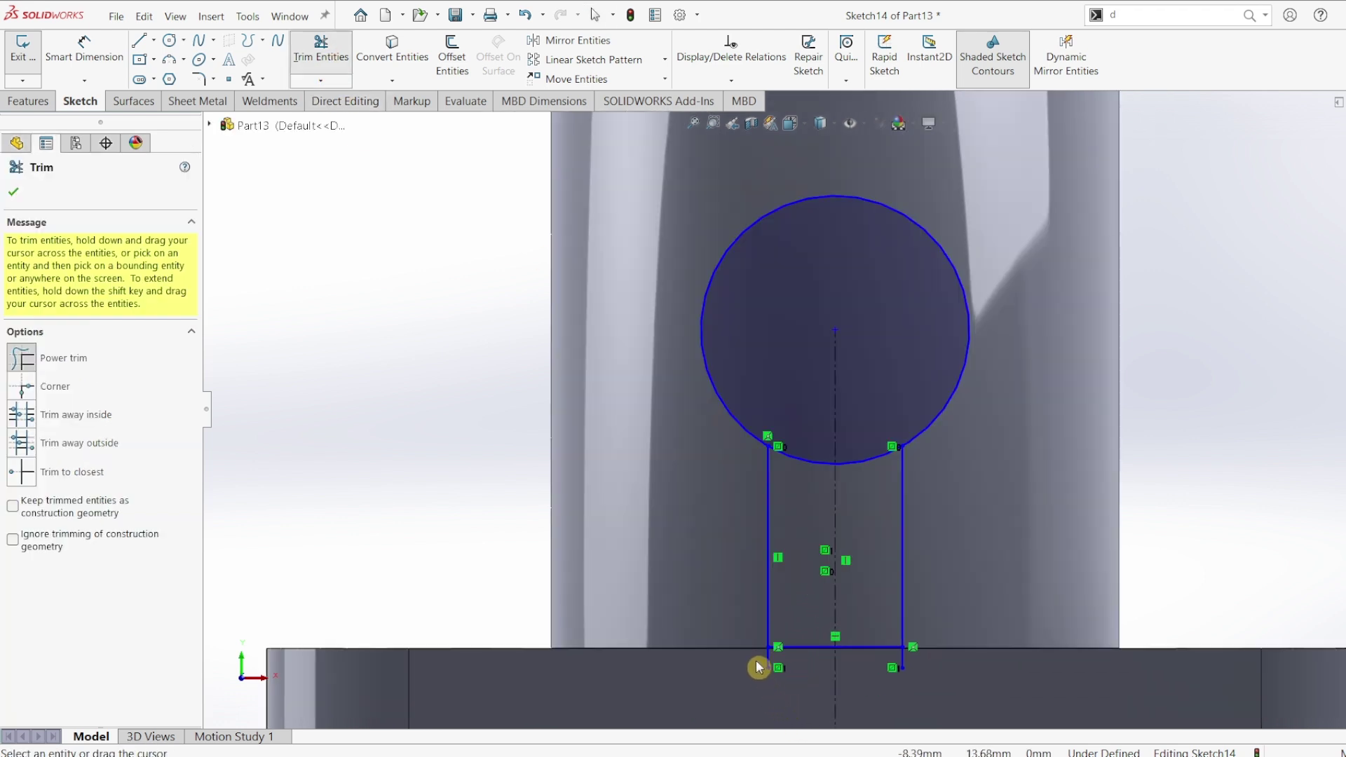
pyautogui.moveTo(757, 666); pyautogui.dragTo(899, 681)
# Dimension the circle Ø40 mm and its centre 50 mm above the base bottom.
pyautogui.click(84, 48)
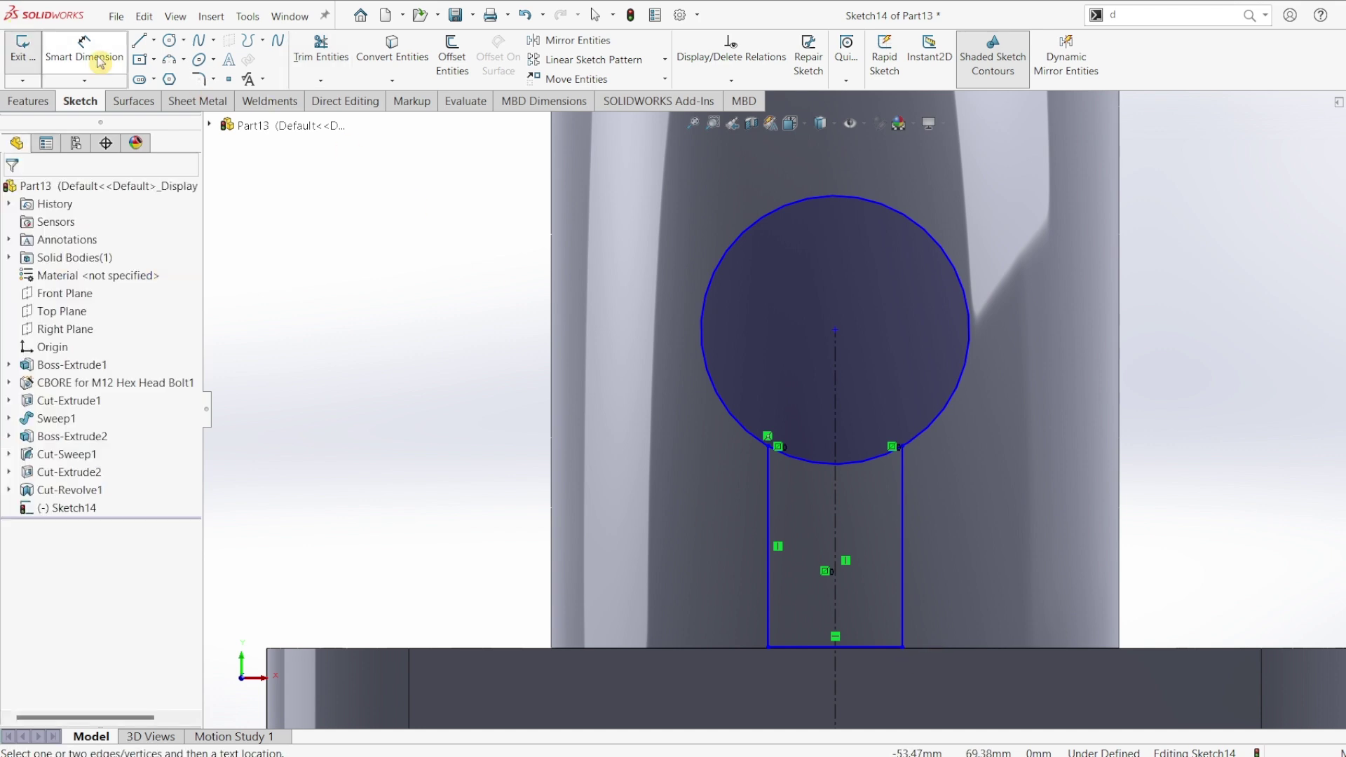
pyautogui.click(753, 222)
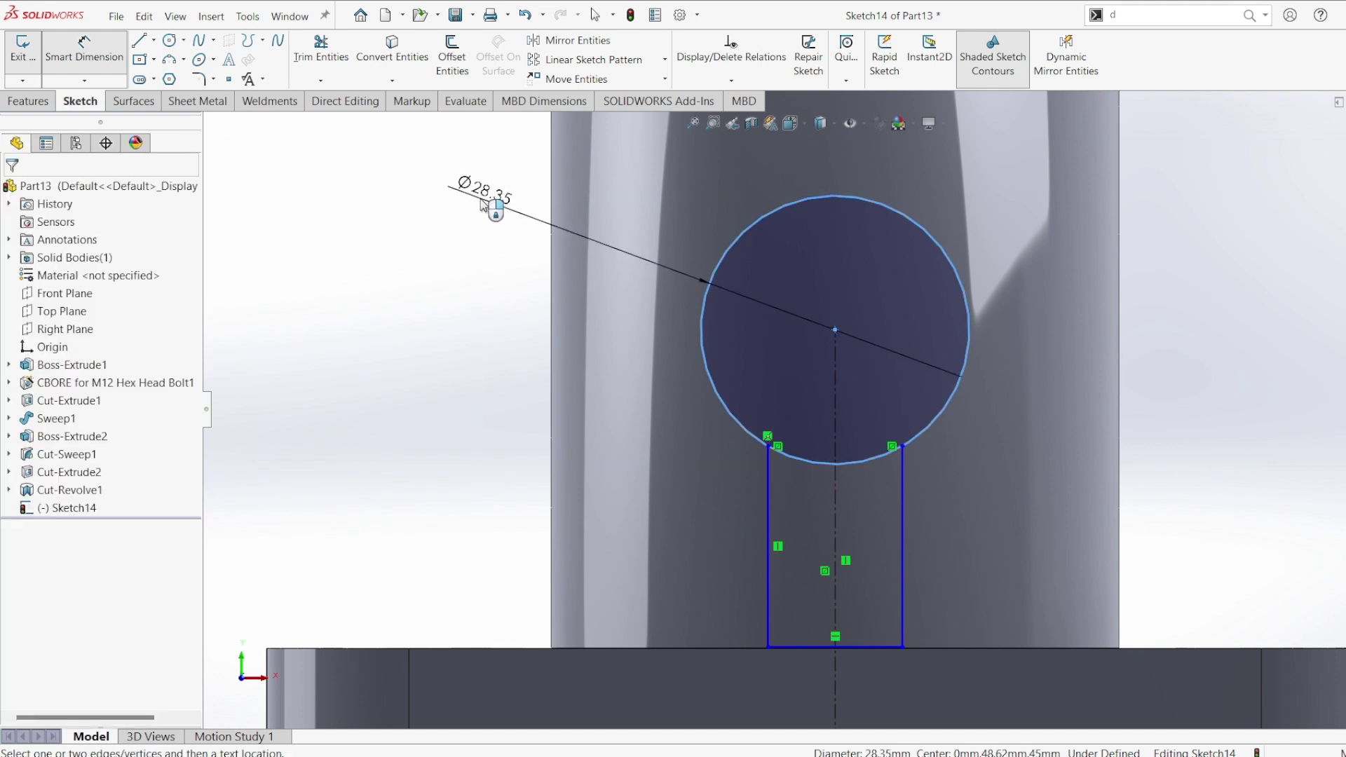
pyautogui.click(481, 205)
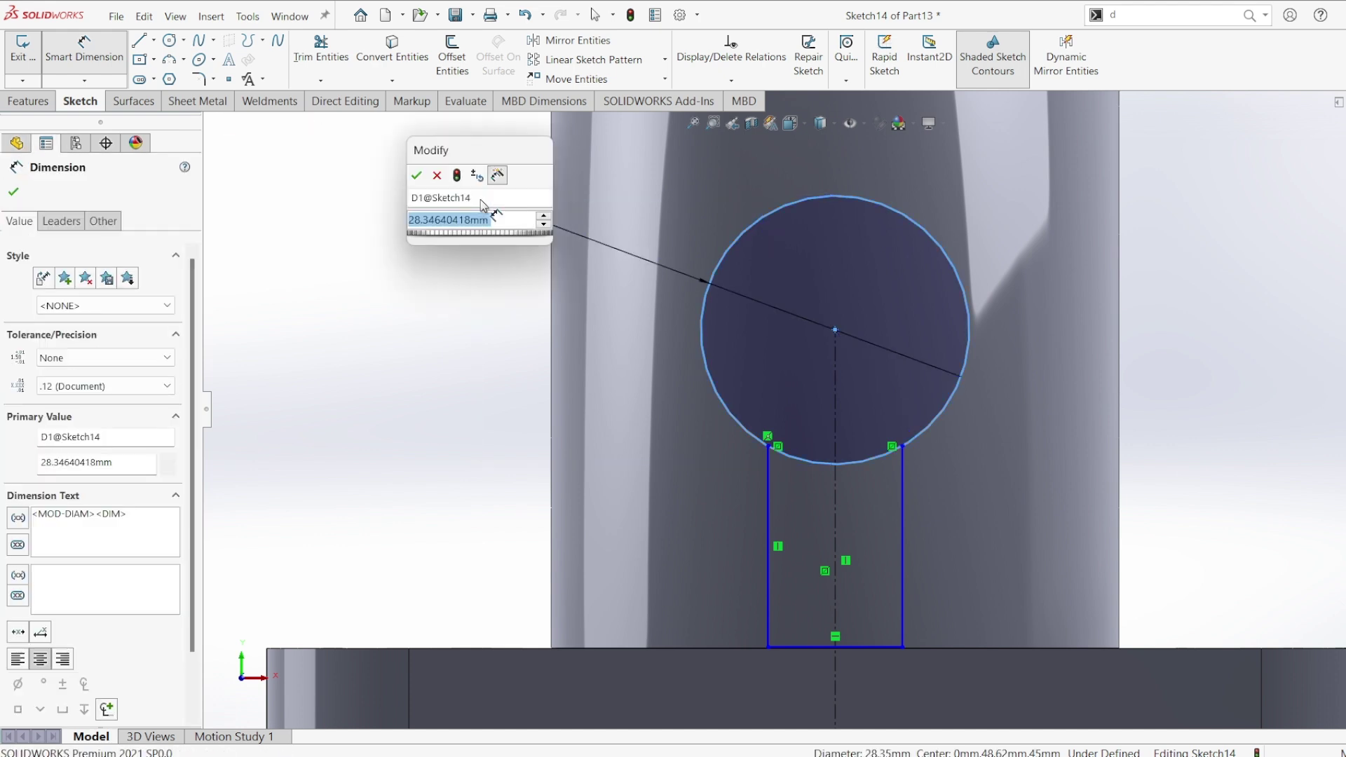
pyautogui.write('40')
pyautogui.press('Return')
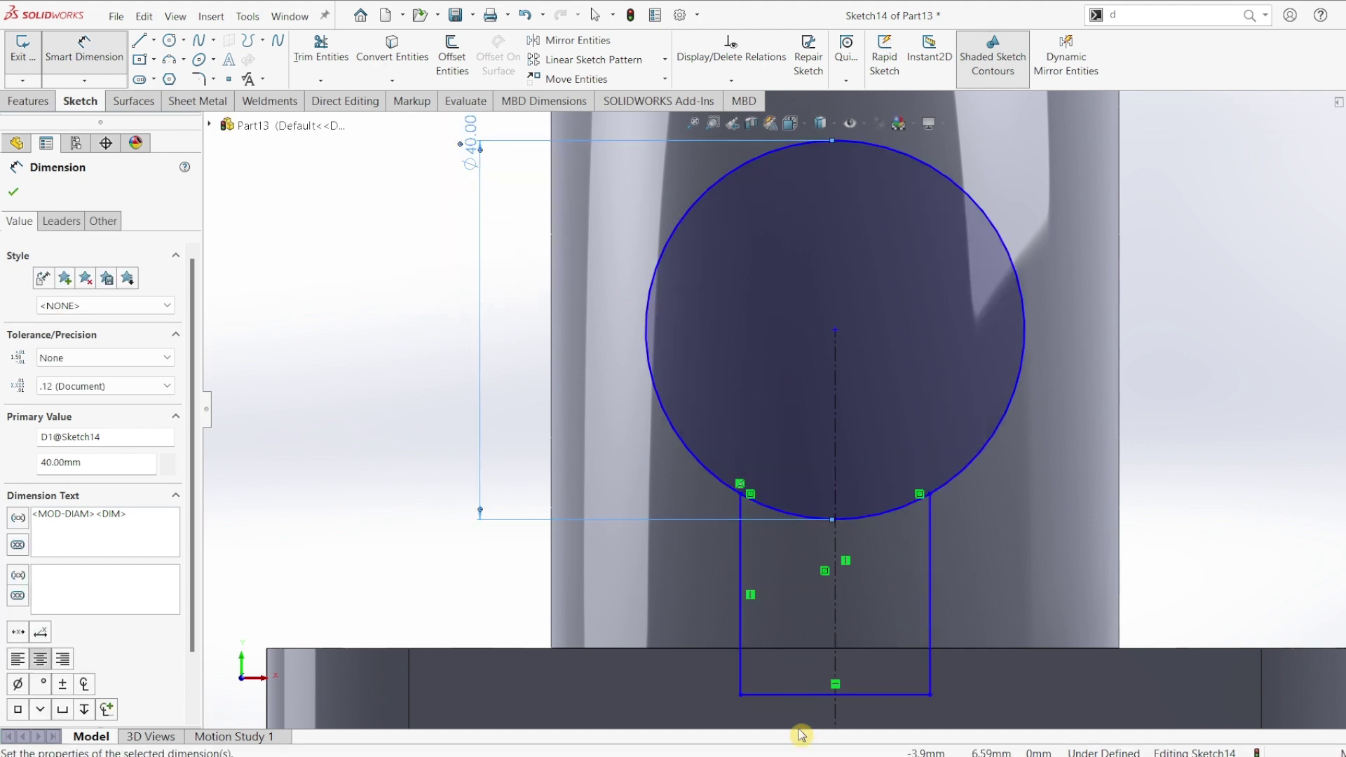
pyautogui.click(835, 329)
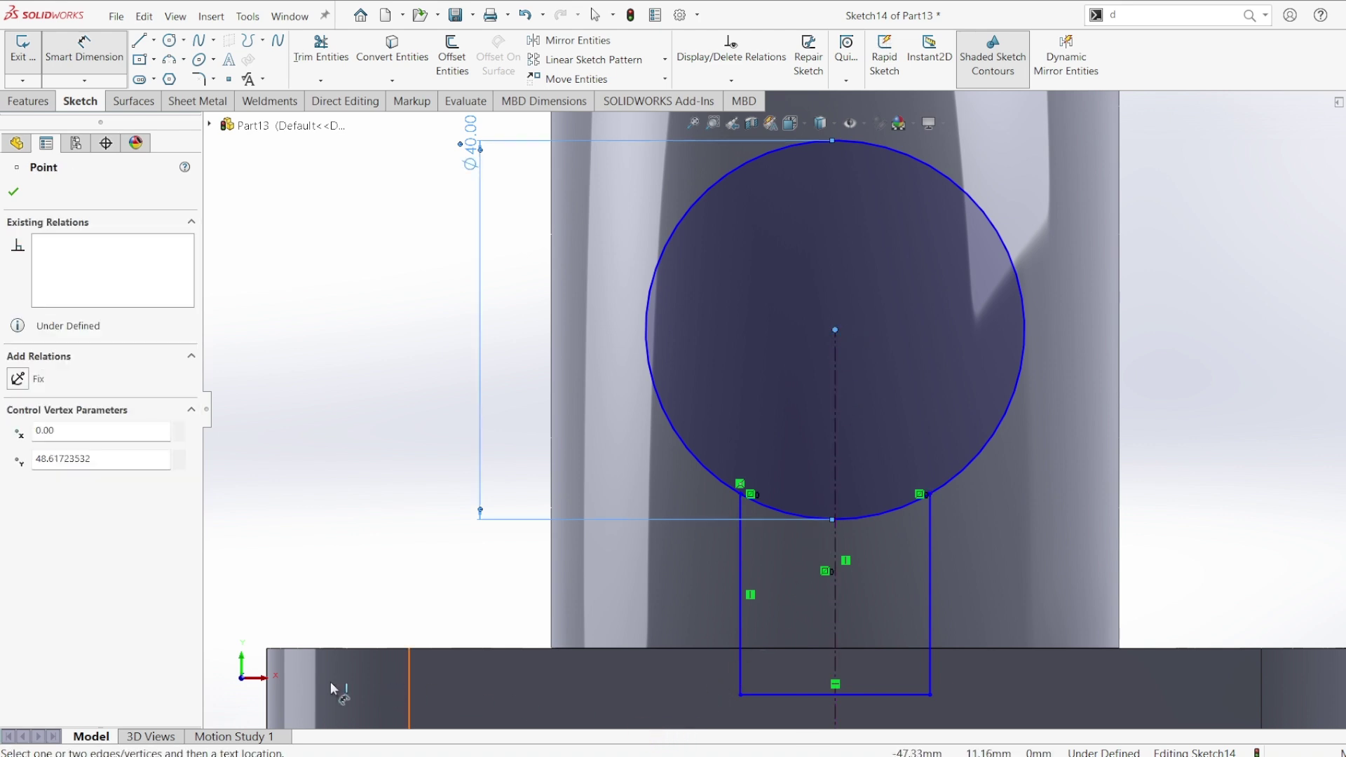
pyautogui.scroll(3, 659, 728)
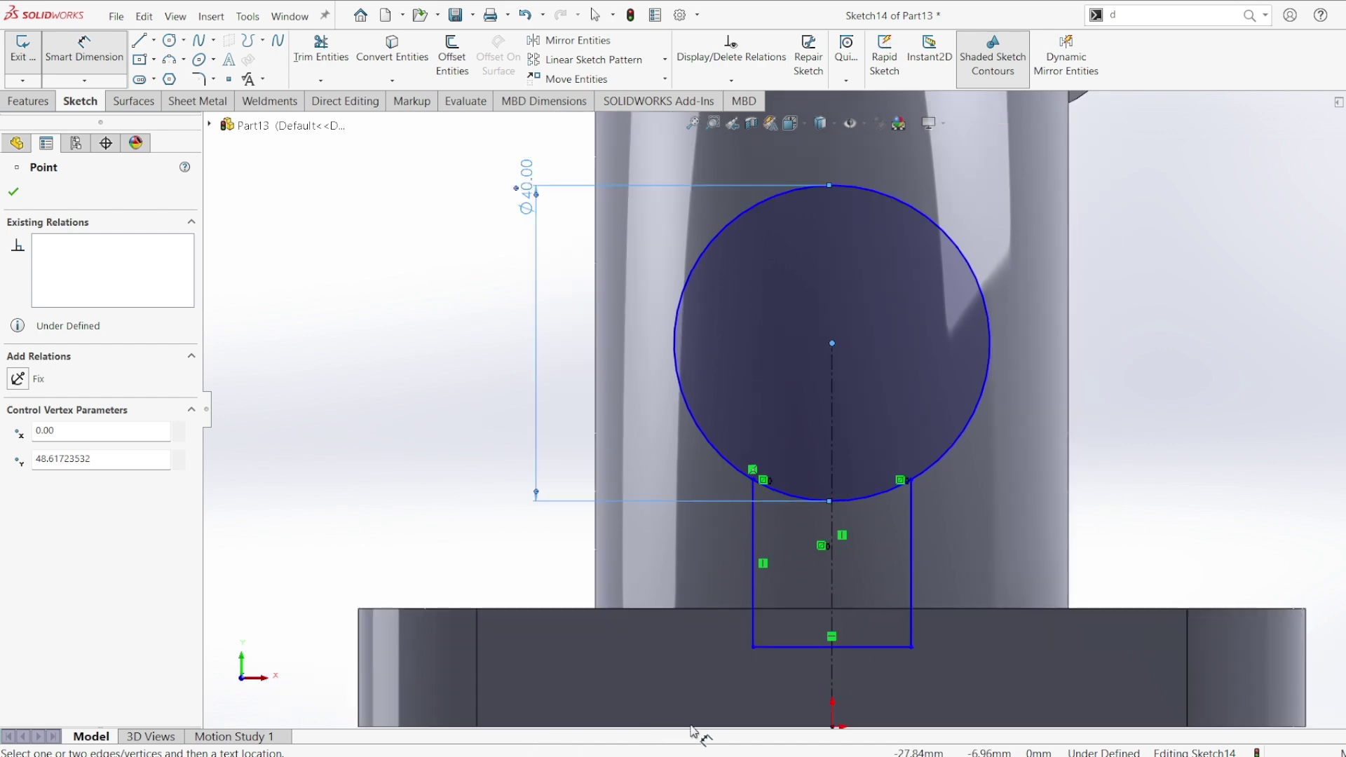
pyautogui.click(745, 675)
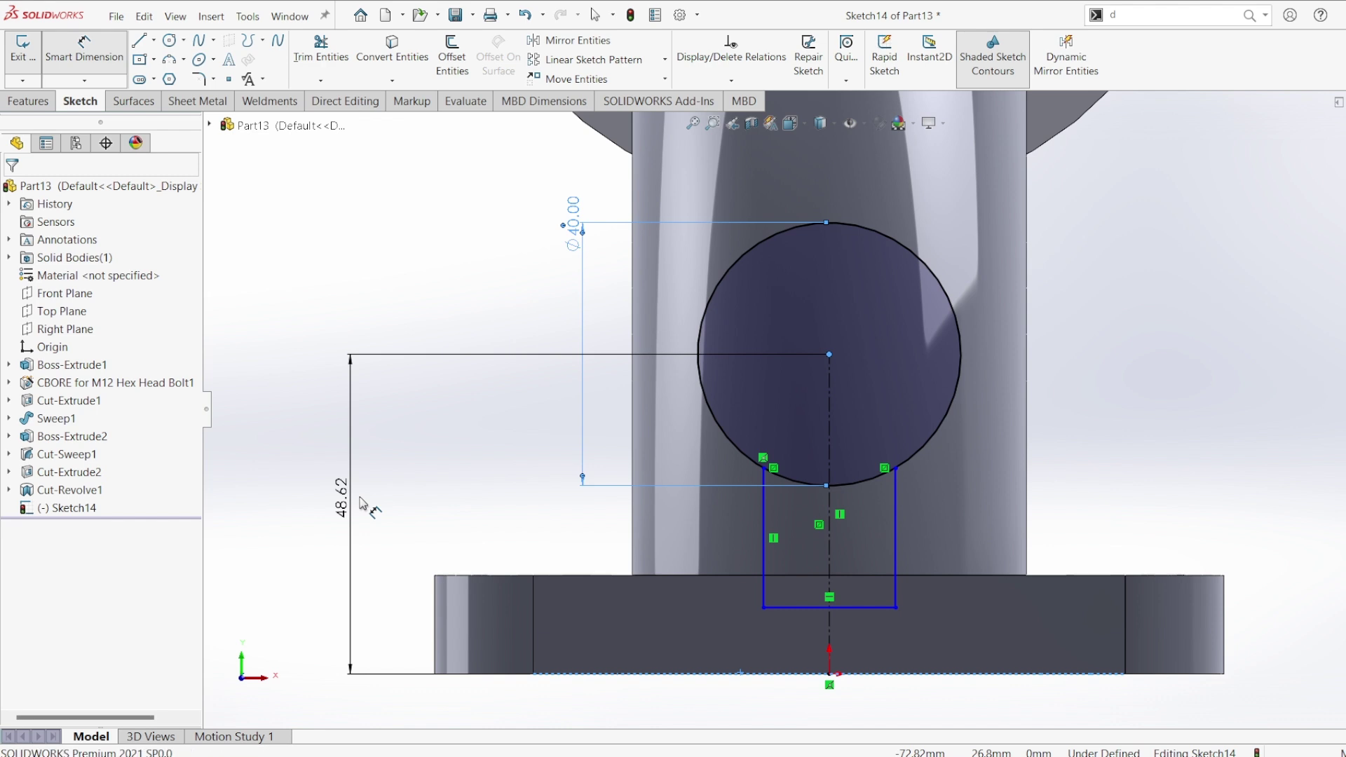
pyautogui.click(360, 502)
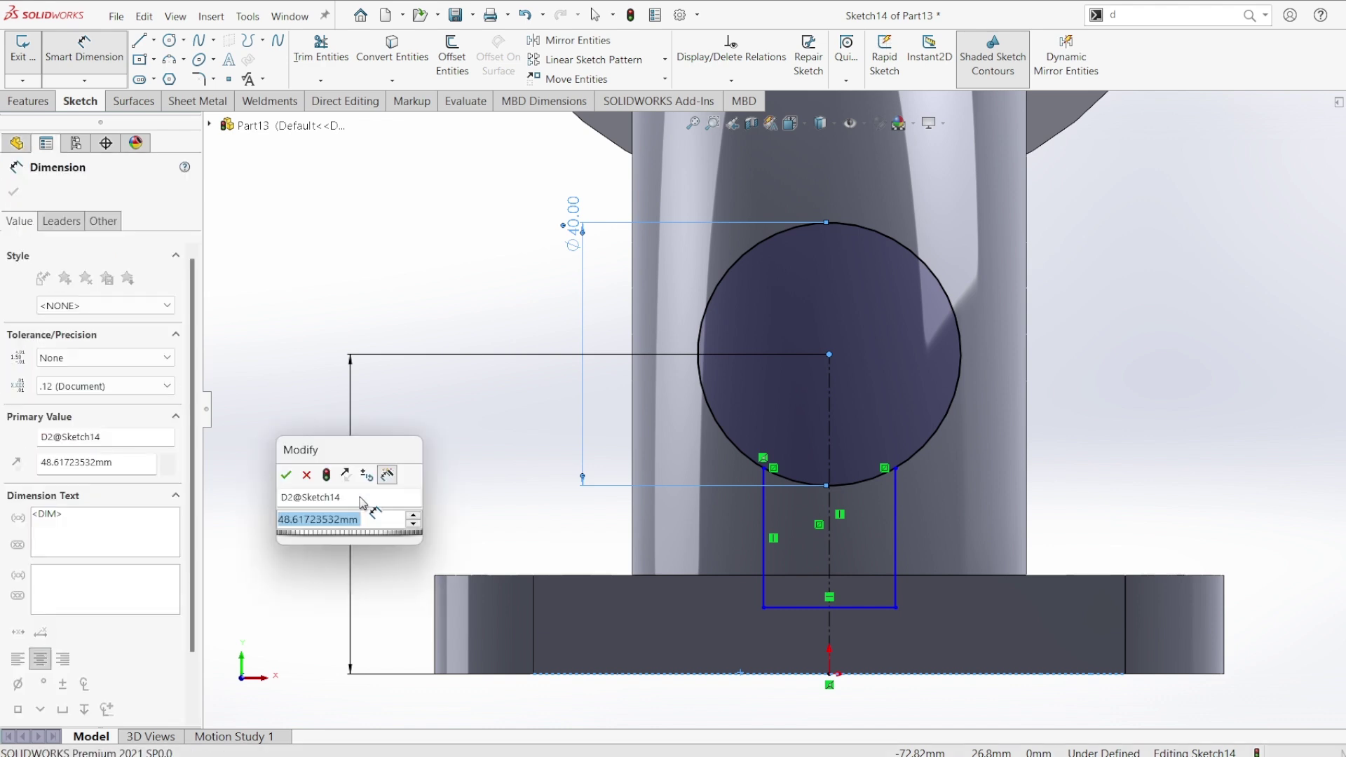
pyautogui.write('50')
pyautogui.press('Escape')
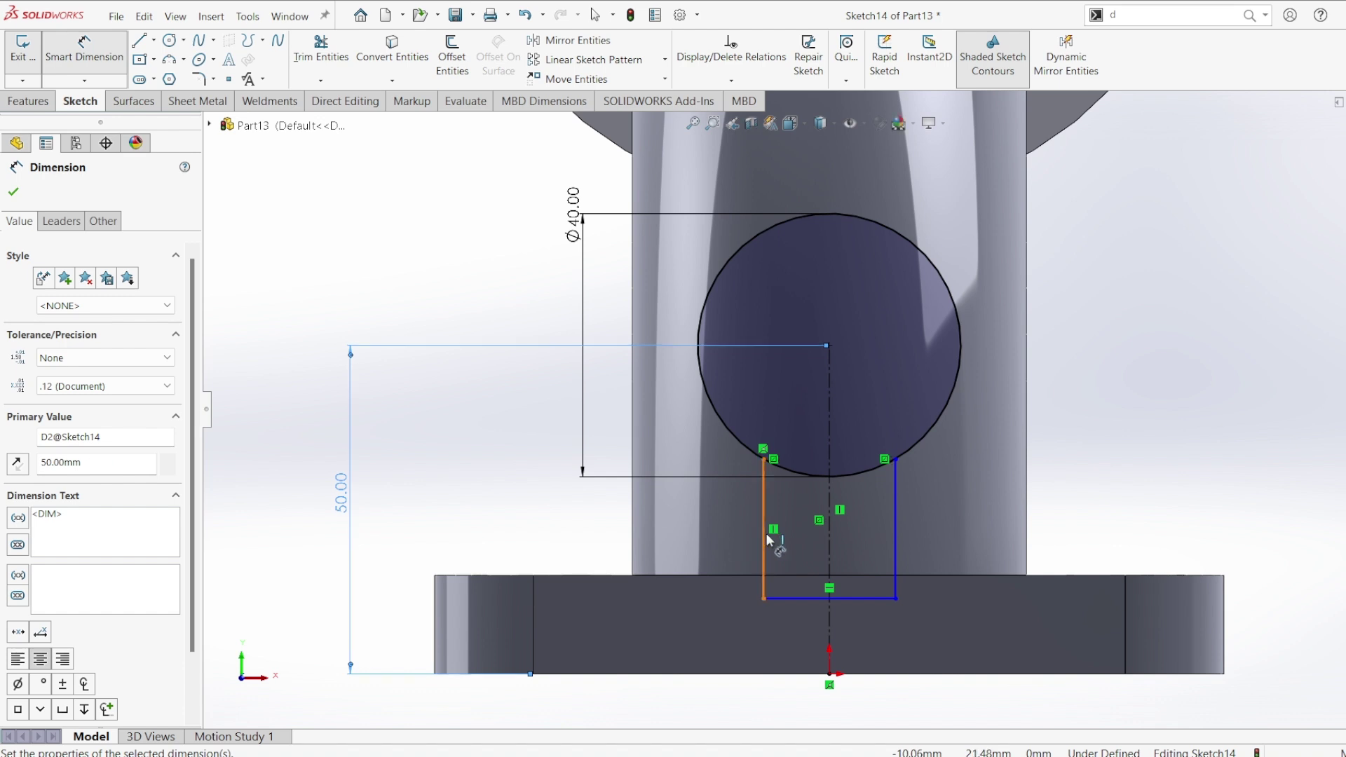
# Dimension the stem width at 12 mm.
pyautogui.click(897, 550)
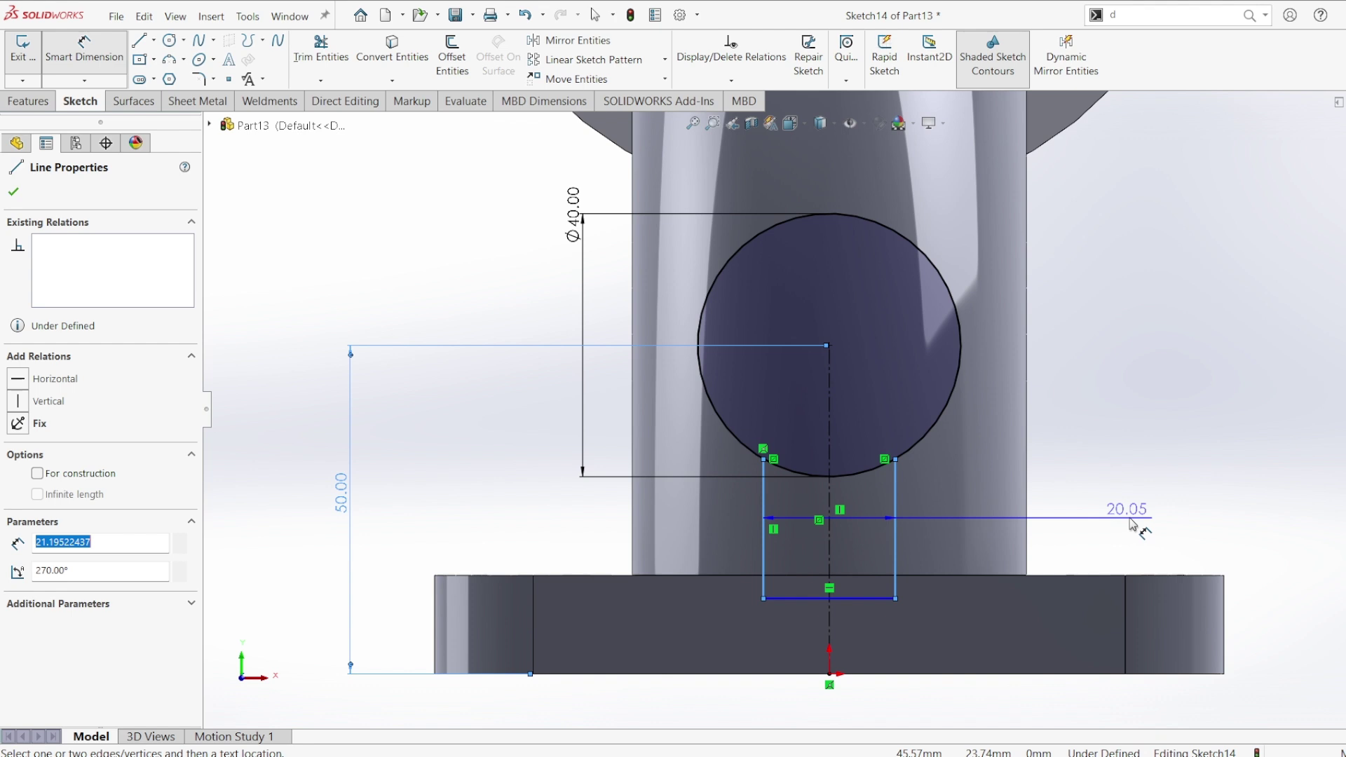
pyautogui.click(1131, 522)
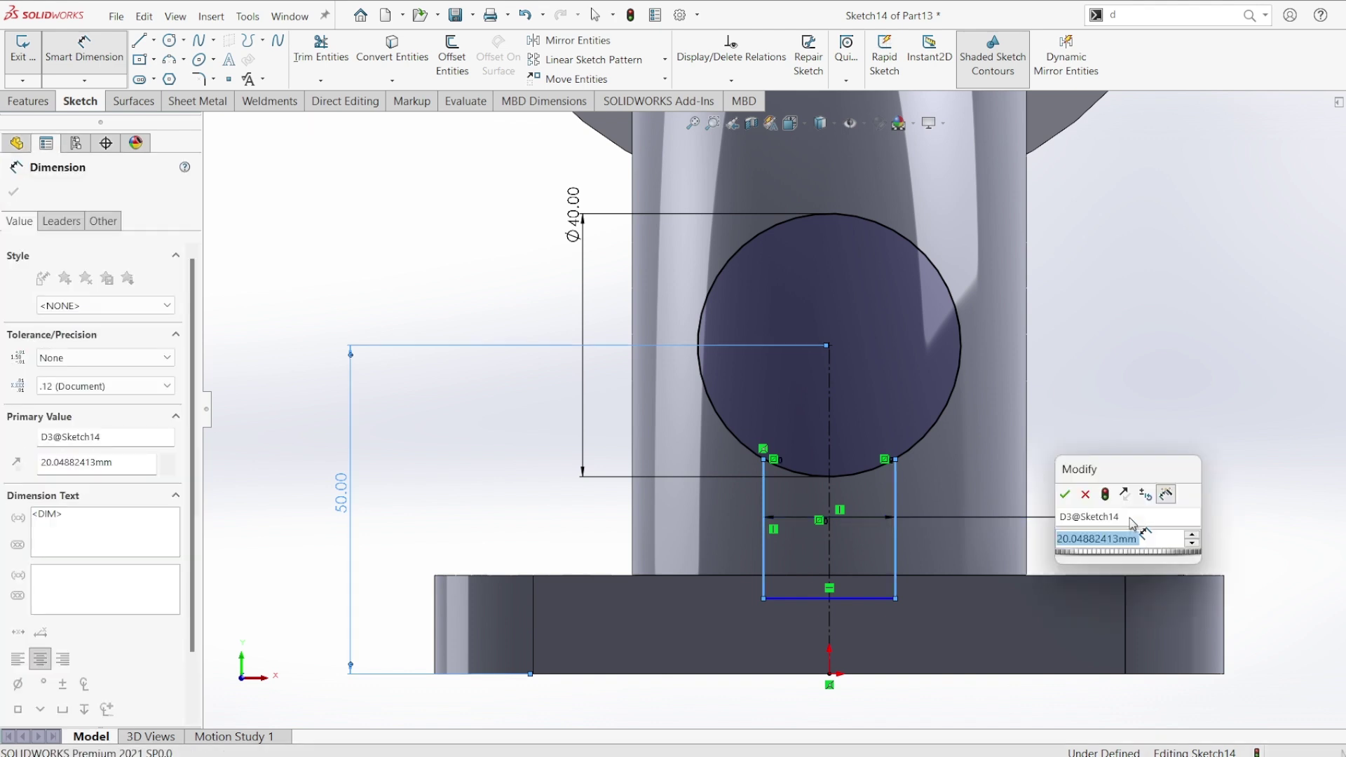
pyautogui.write('12')
pyautogui.press('Escape')
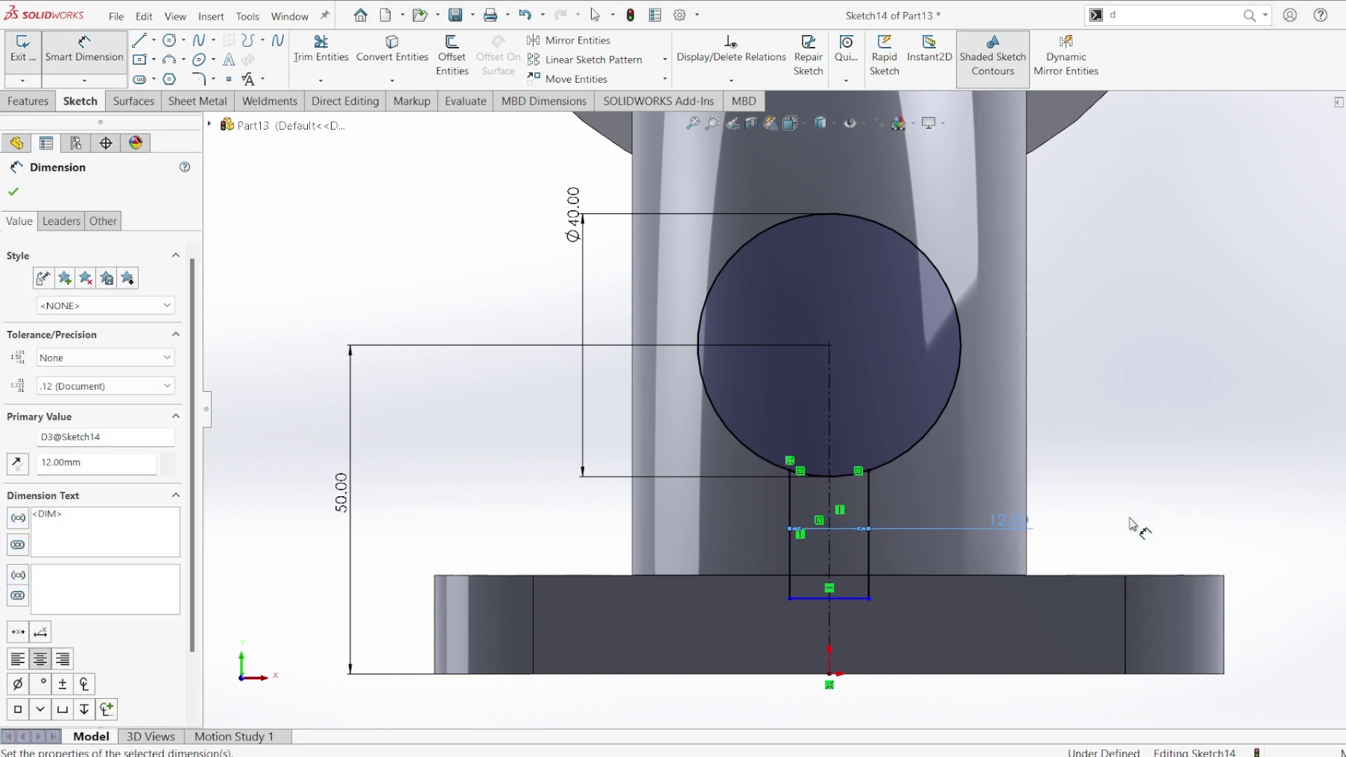
pyautogui.click(863, 605)
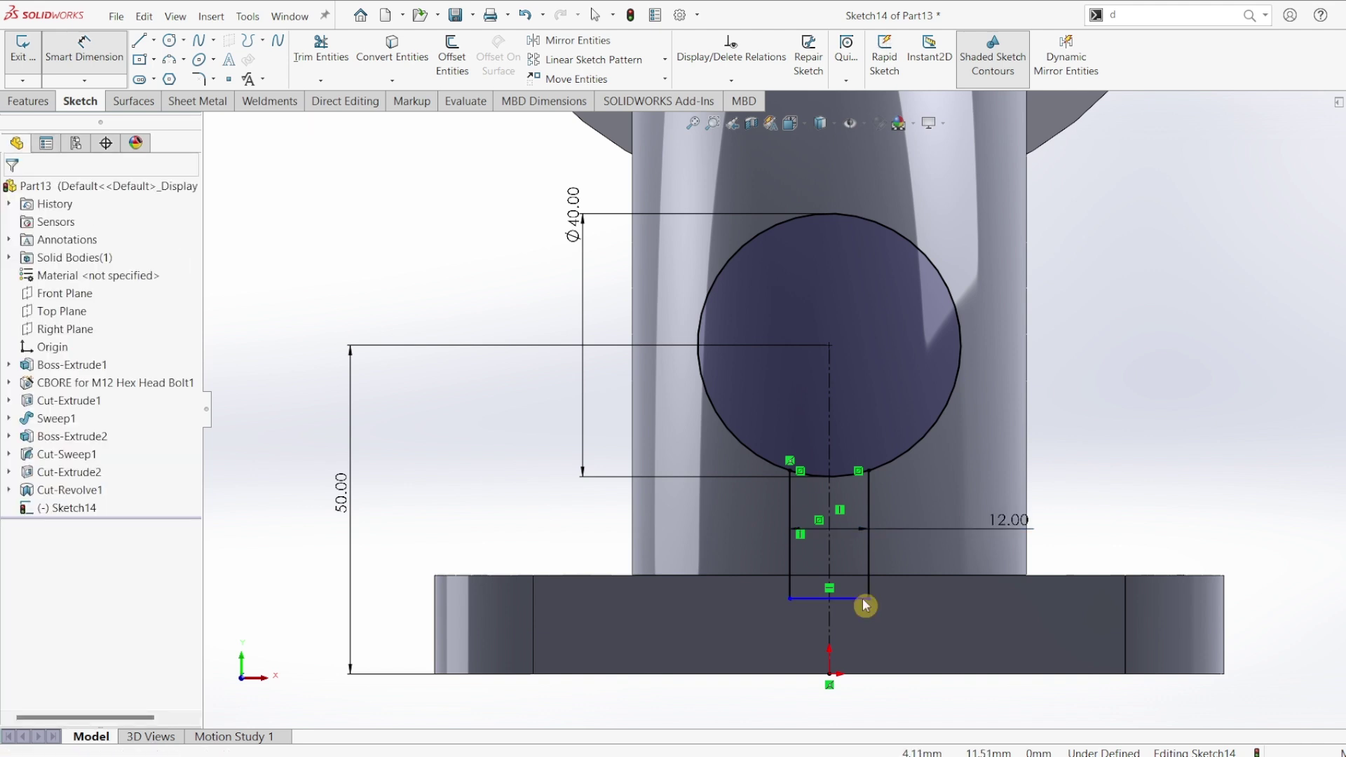
# Add a Horizontal relation levelling the stem's bottom corner with the base's top corner.
pyautogui.click(869, 598)
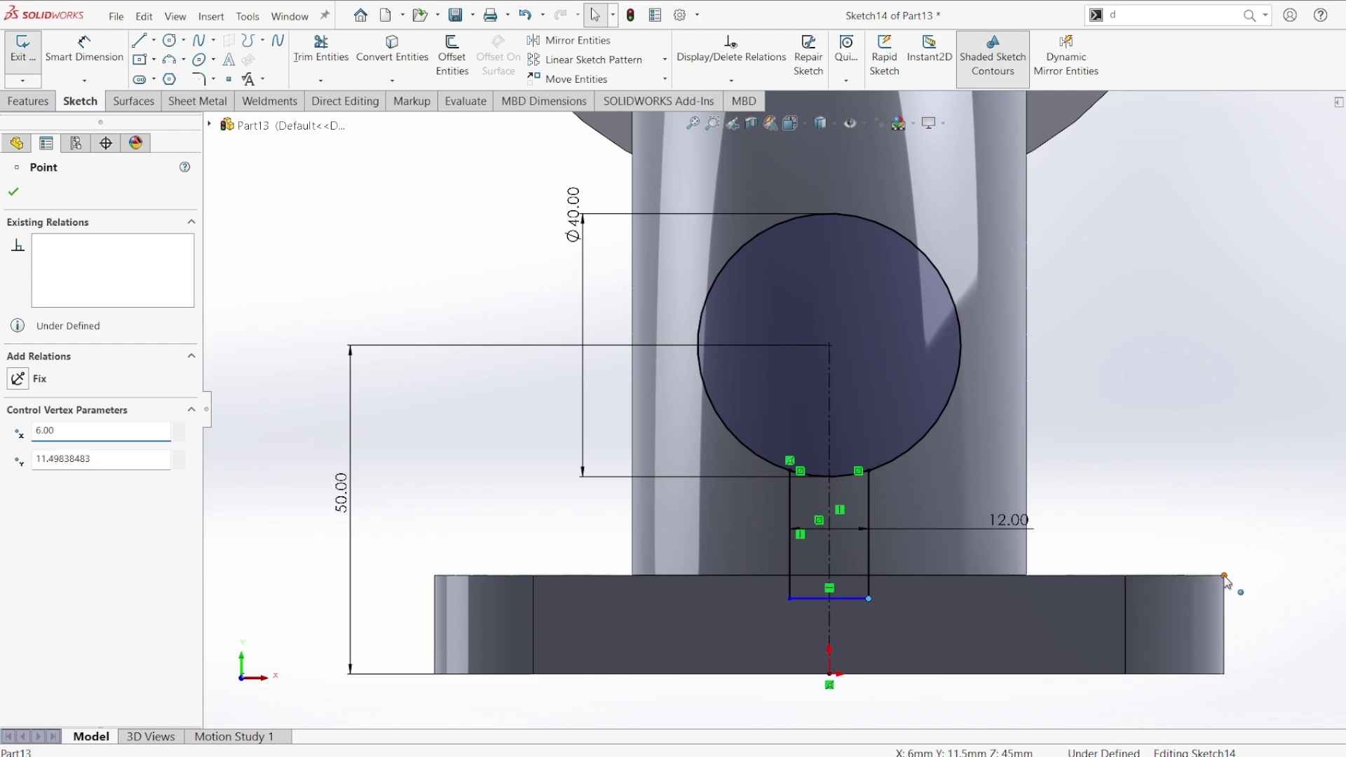
pyautogui.keyDown('ctrl'); pyautogui.click(1225, 577); pyautogui.keyUp('ctrl')
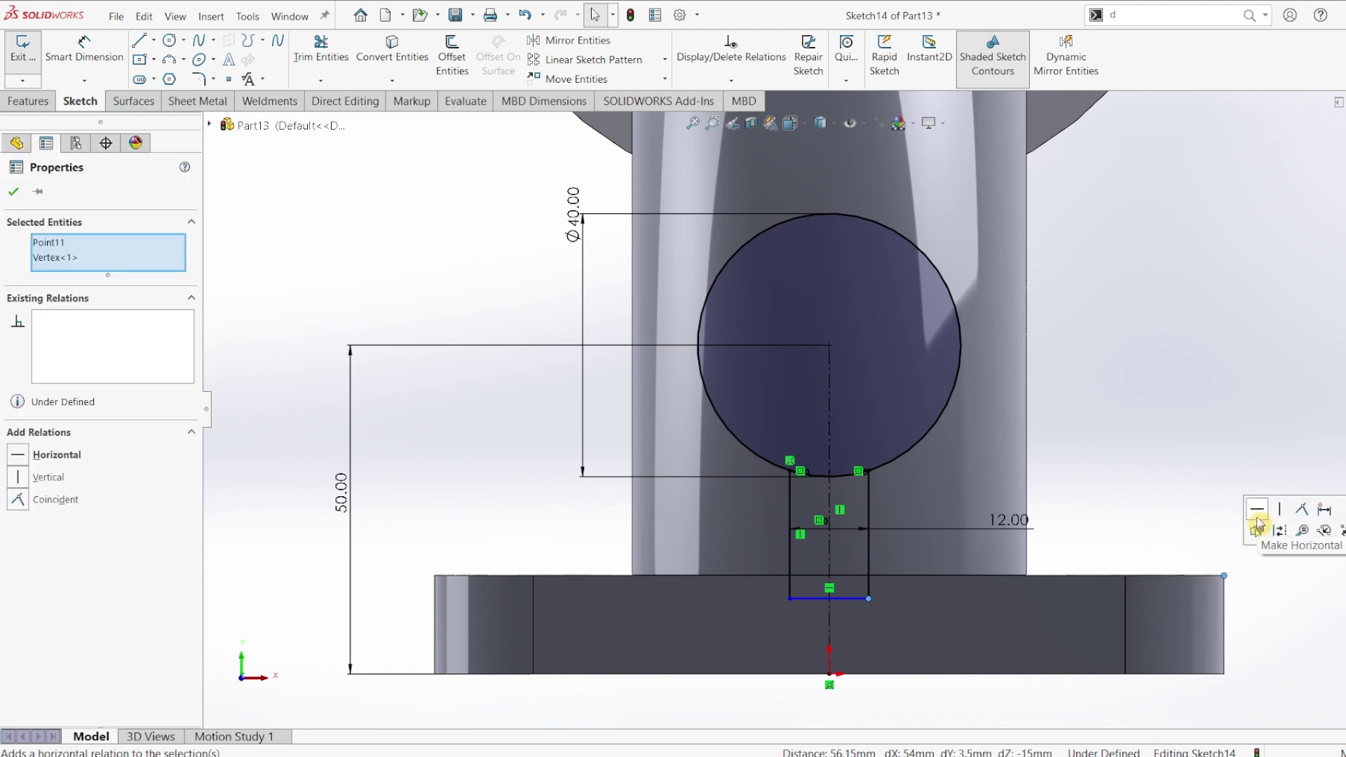
pyautogui.click(1257, 516)
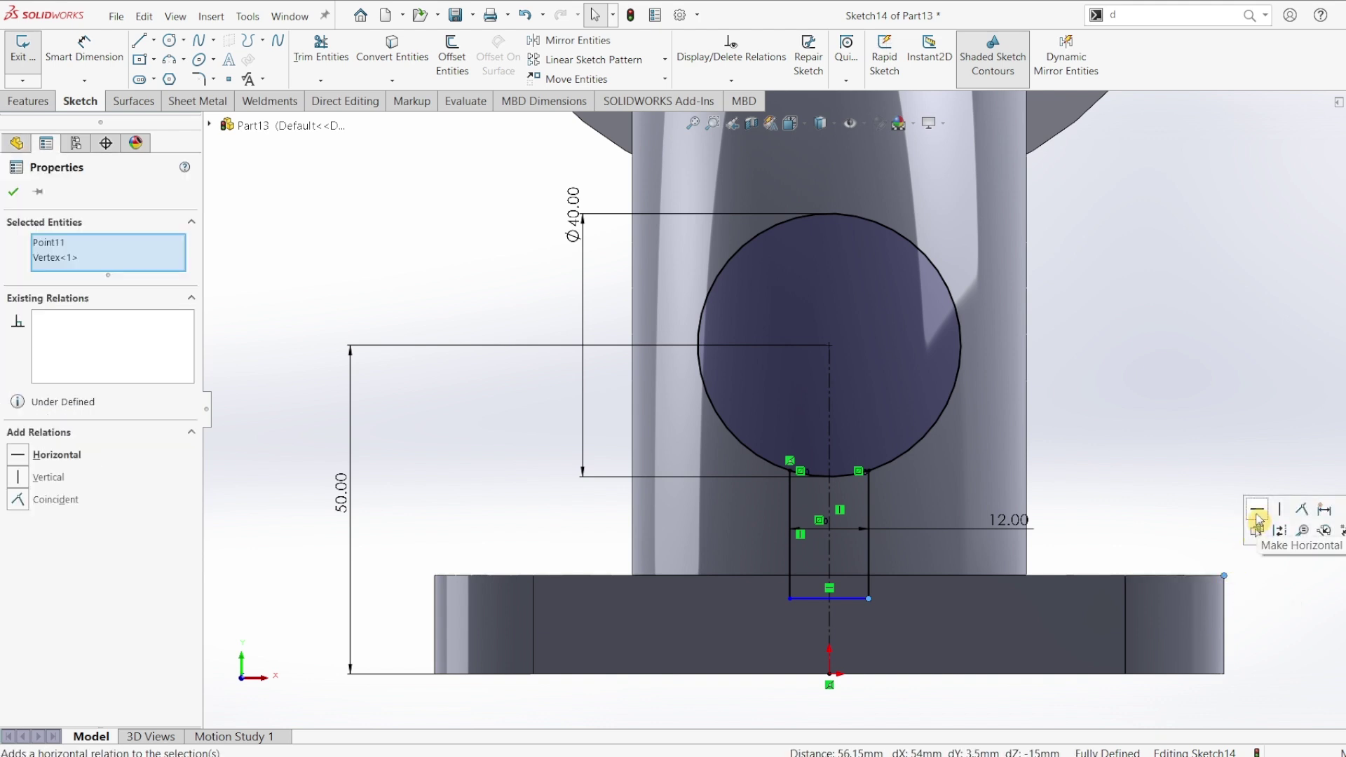
pyautogui.click(1265, 646)
pyautogui.click(321, 50)
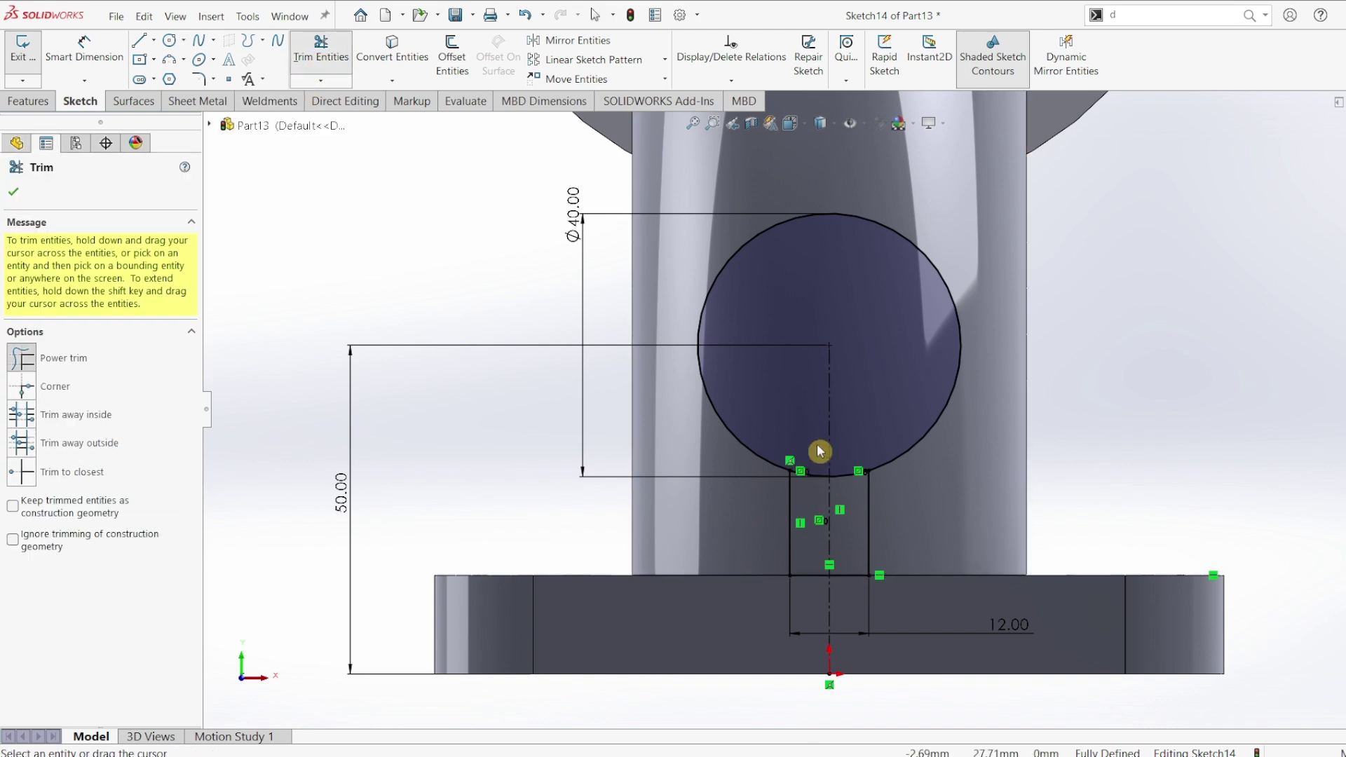
# Trim away the circle's arc between the stem sides to form a keyhole profile.
pyautogui.moveTo(816, 451); pyautogui.dragTo(845, 493)
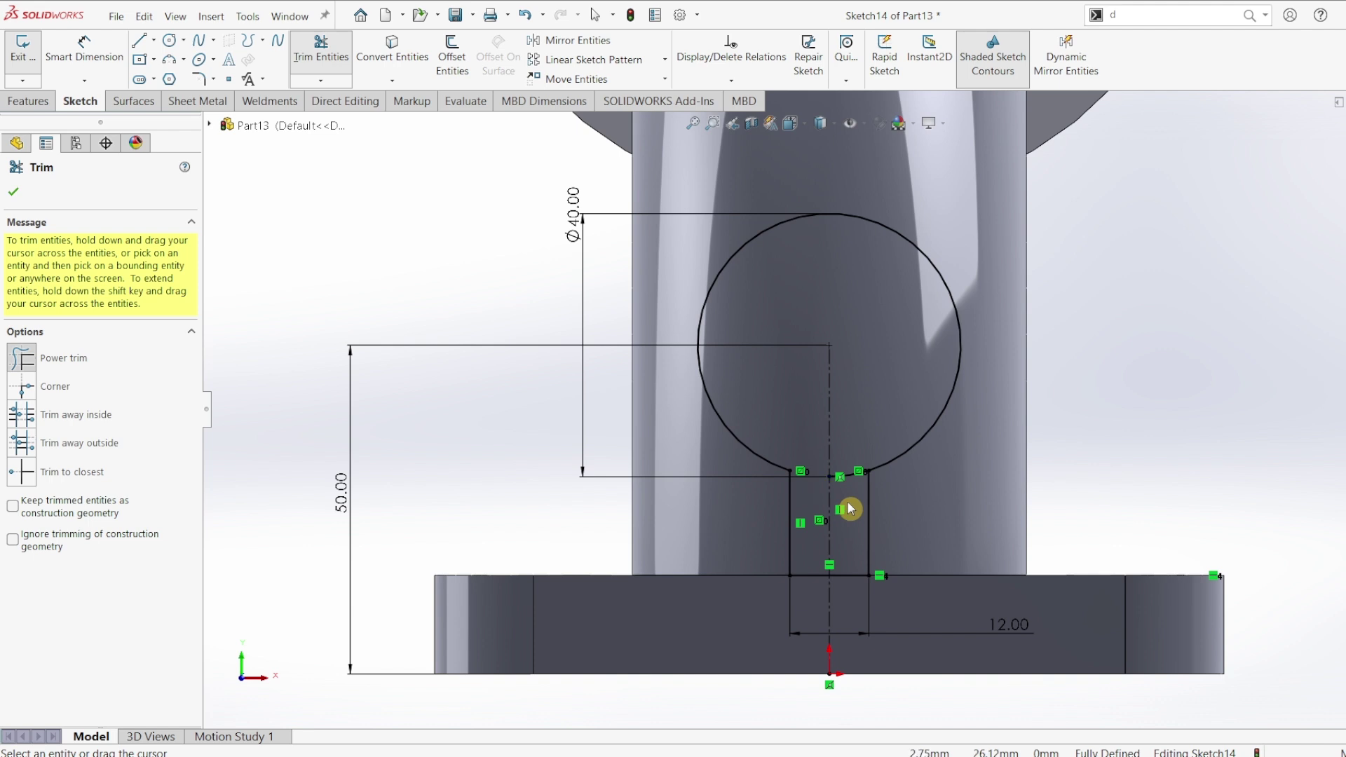
pyautogui.moveTo(856, 475); pyautogui.dragTo(865, 445)
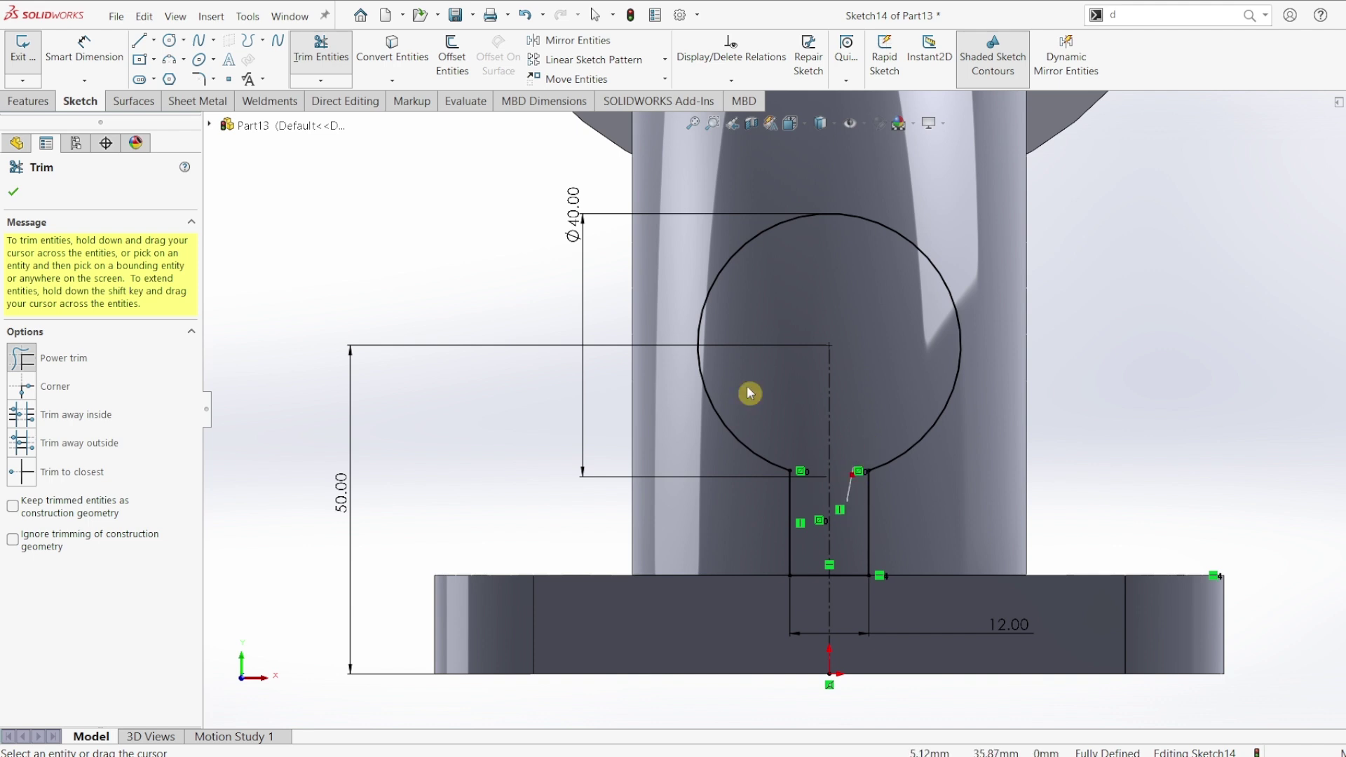
pyautogui.click(28, 101)
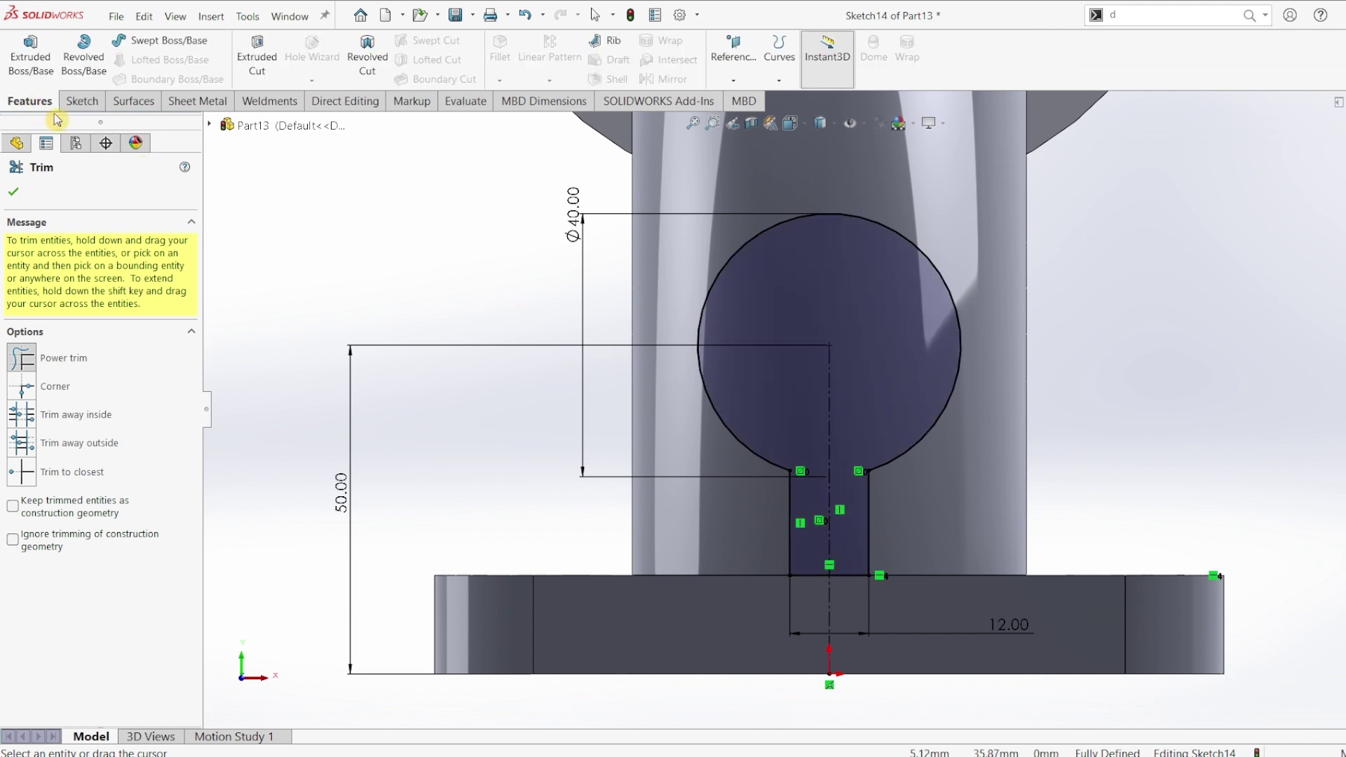
# Extrude the keyhole sketch Up To Next as the side boss Boss-Extrude3.
pyautogui.click(30, 55)
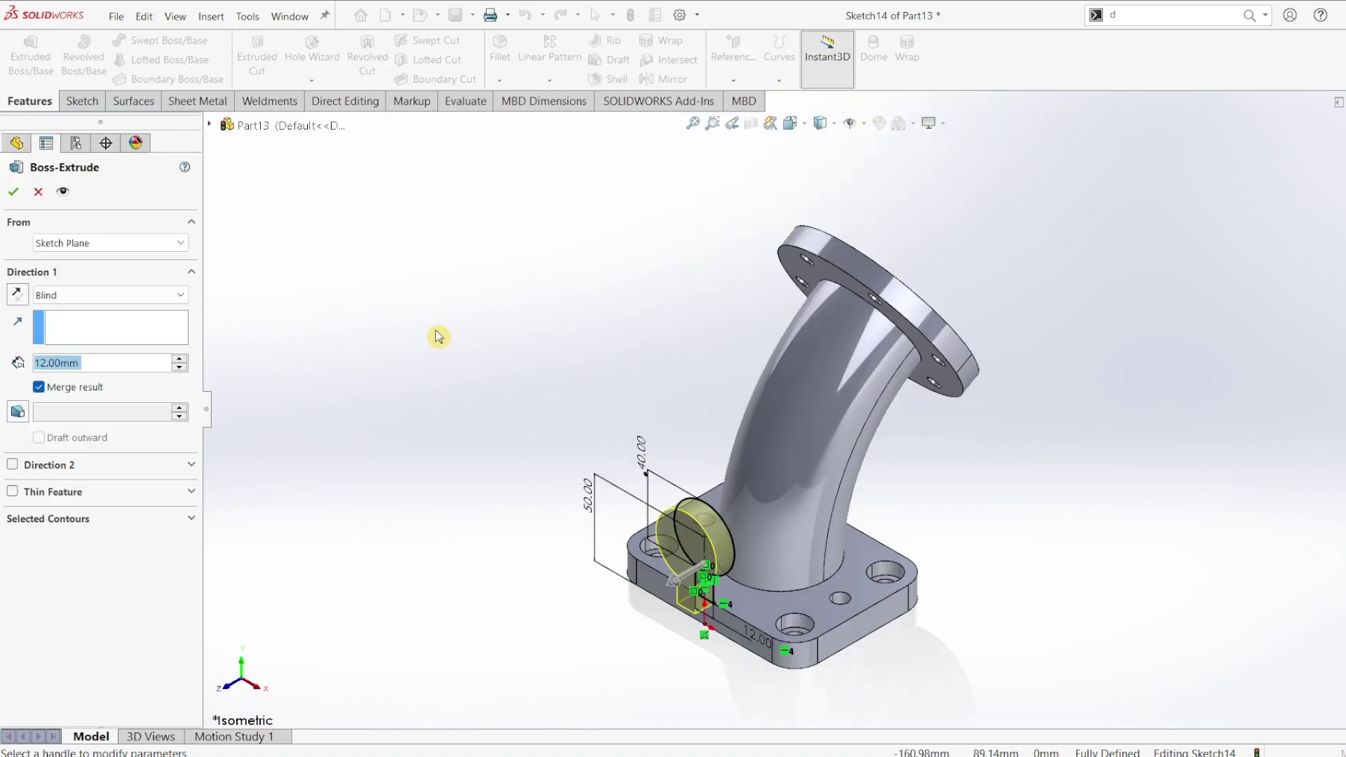
pyautogui.click(17, 295)
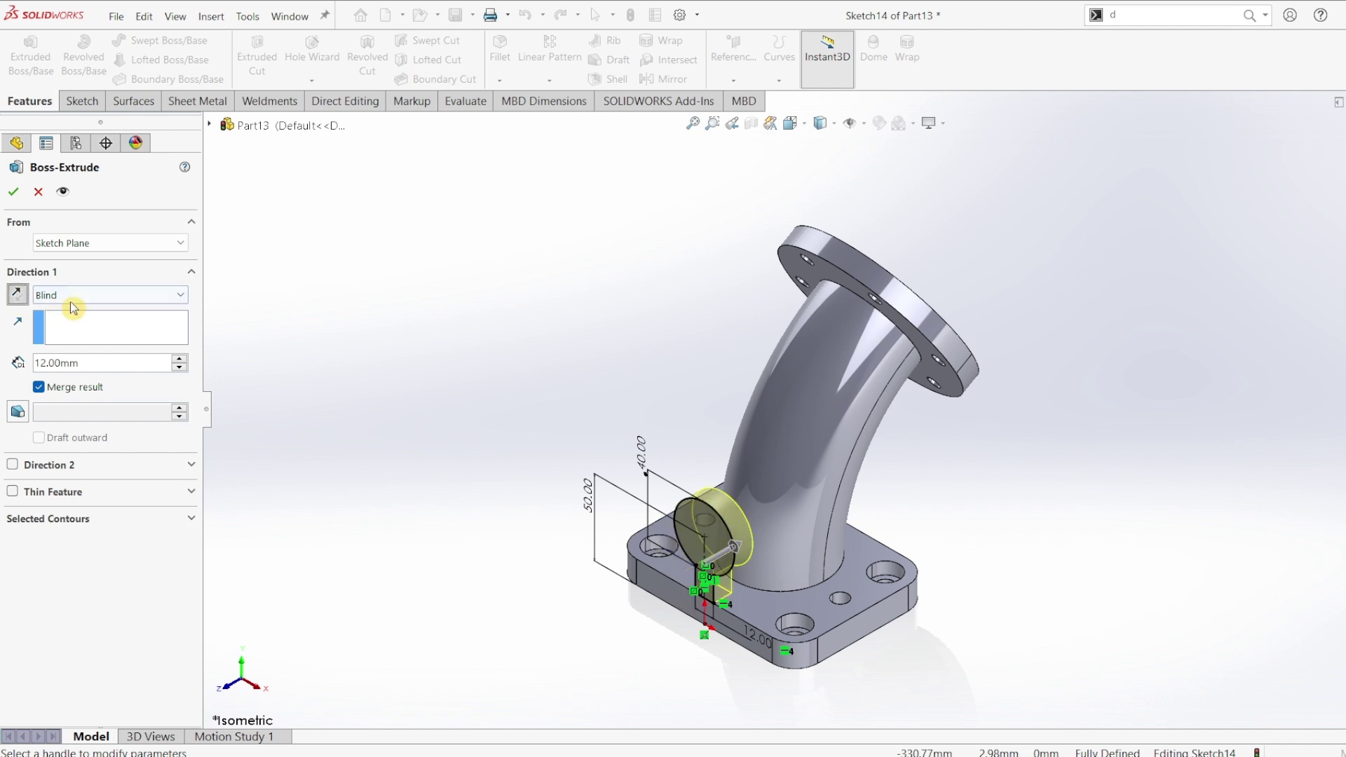
pyautogui.click(81, 295)
pyautogui.click(76, 342)
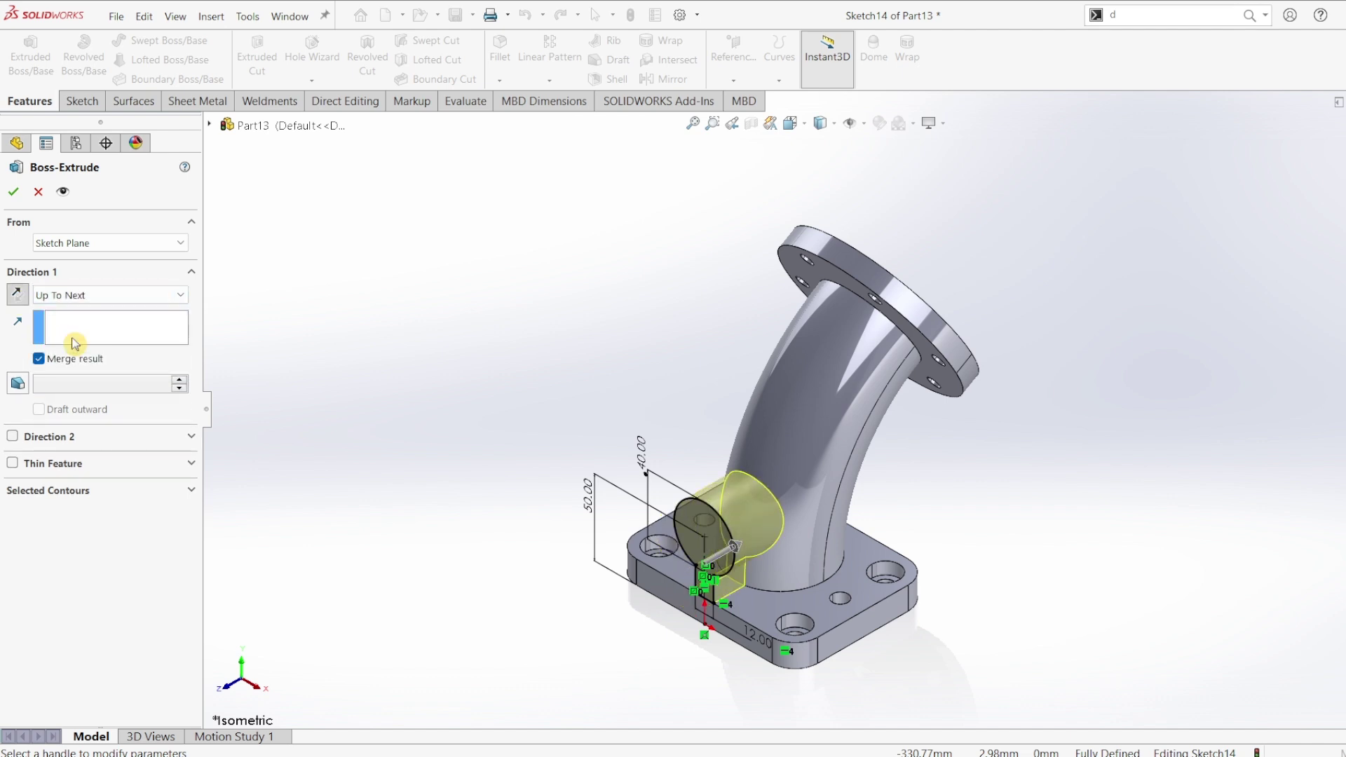
pyautogui.click(20, 197)
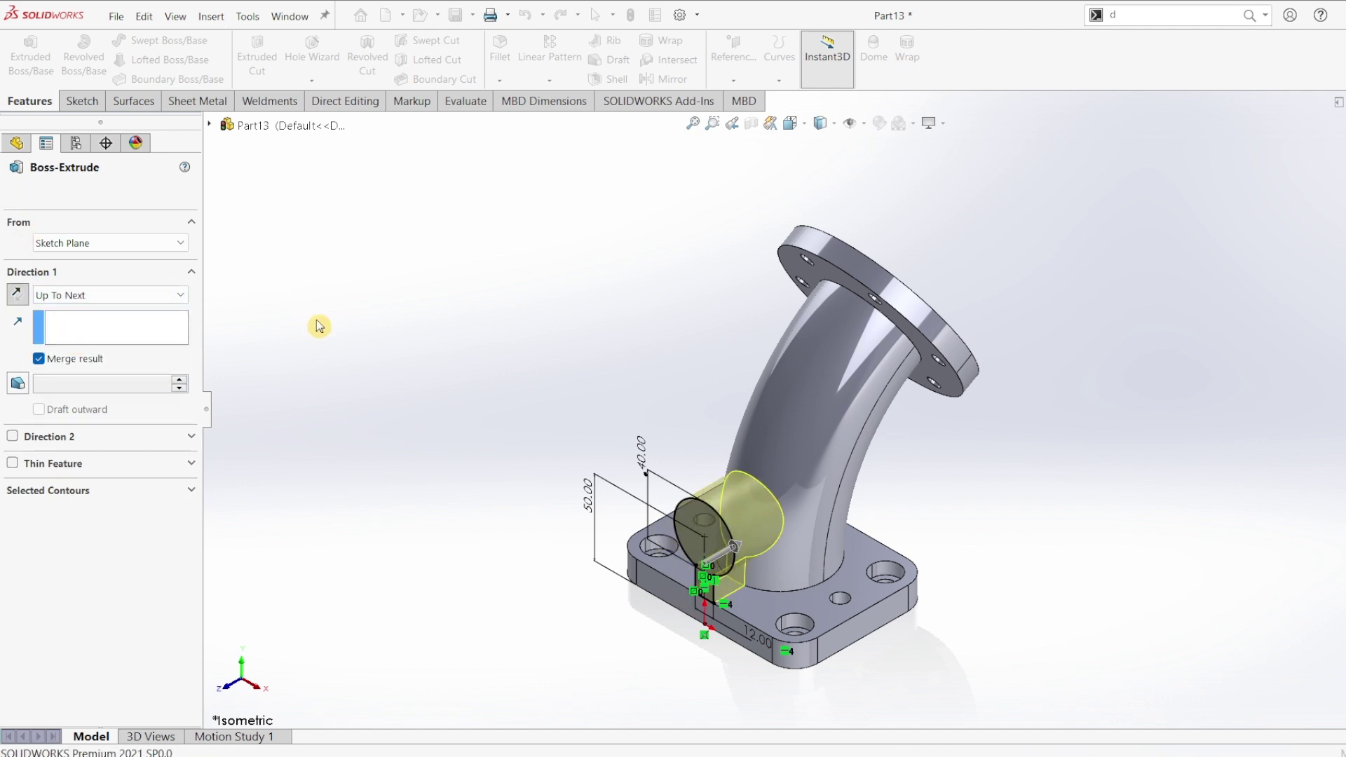
pyautogui.click(412, 331)
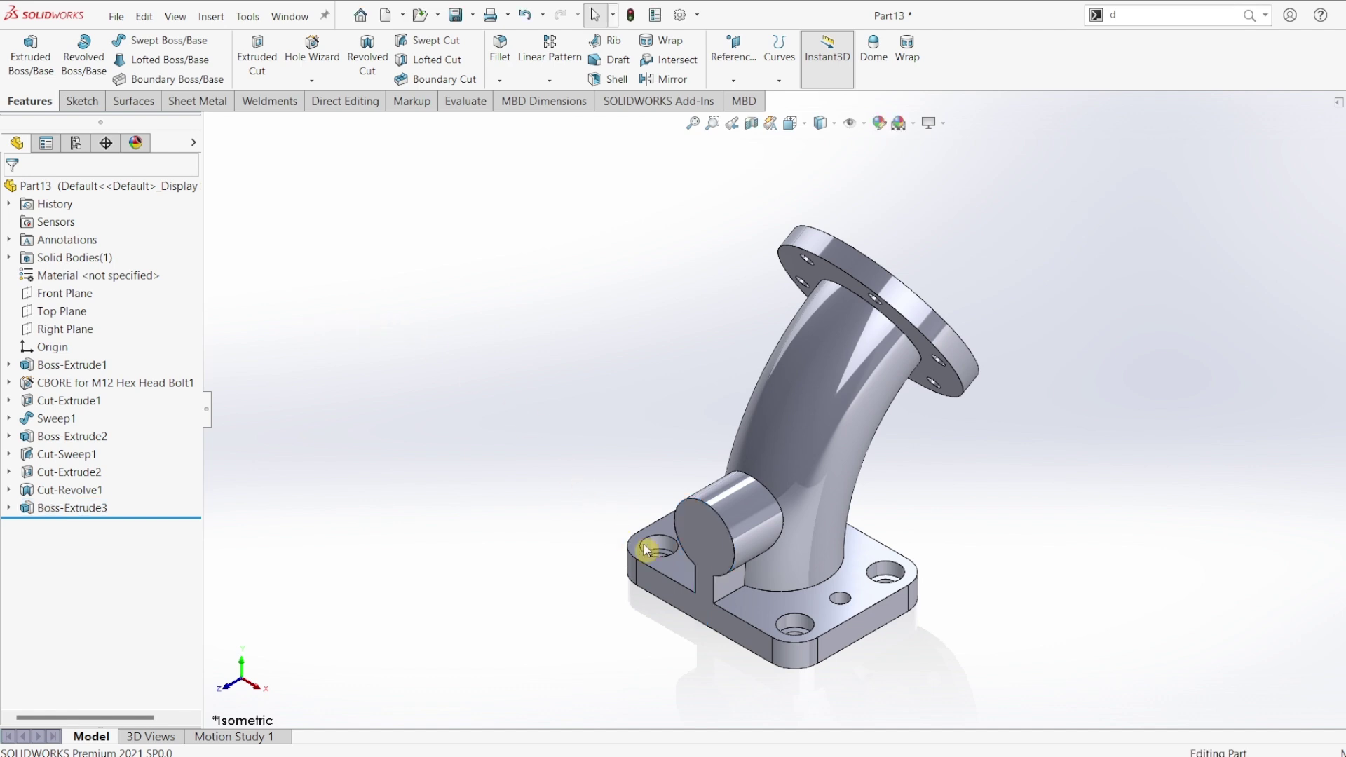
# Sketch a circle on the boss face centred on the boss's arc centre.
pyautogui.click(708, 532)
pyautogui.click(80, 100)
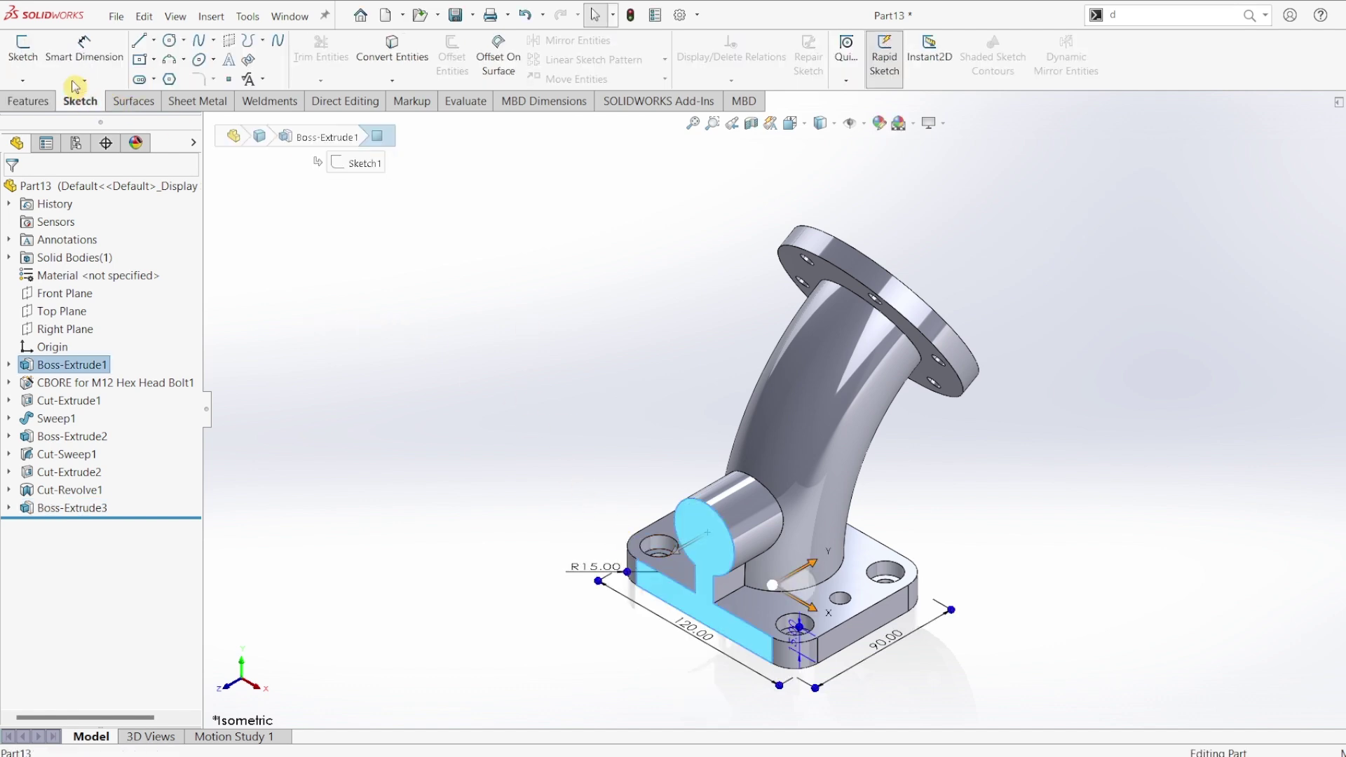
pyautogui.click(35, 56)
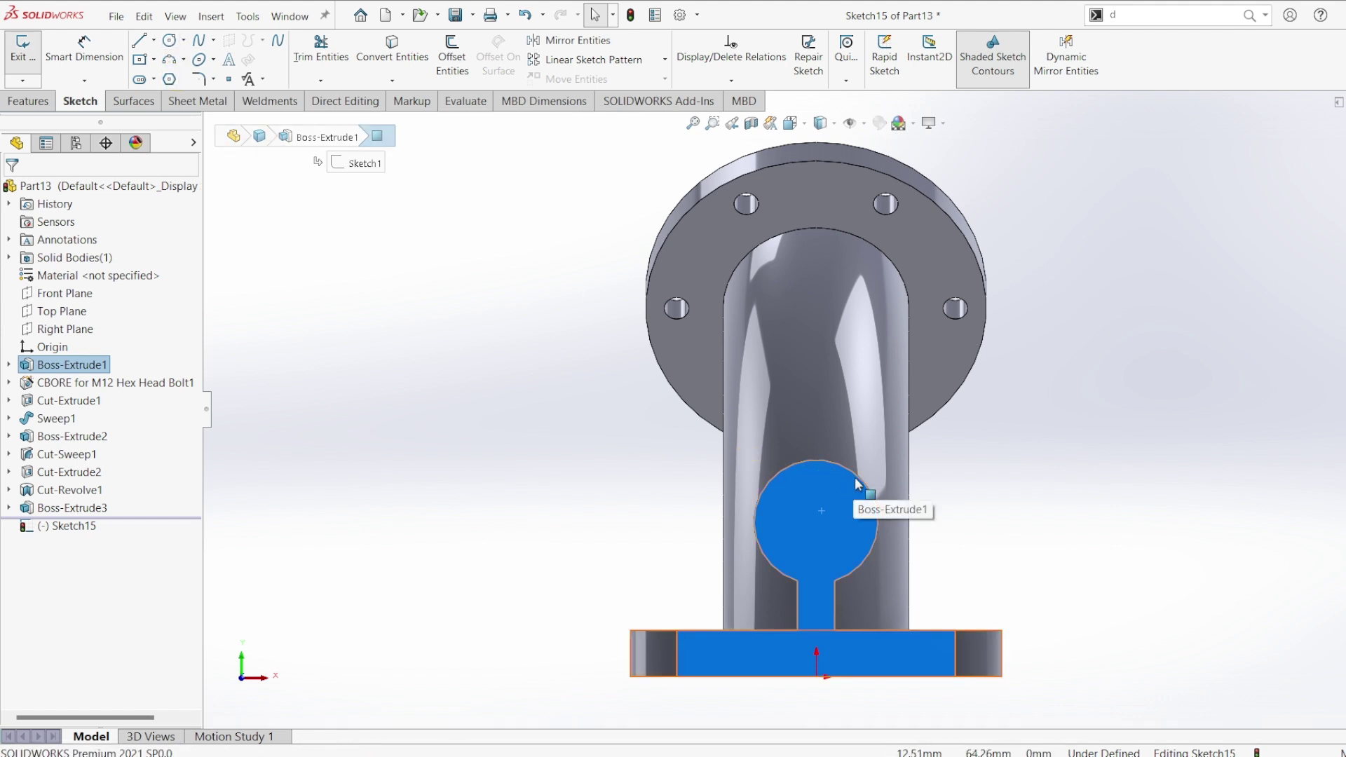
pyautogui.click(169, 40)
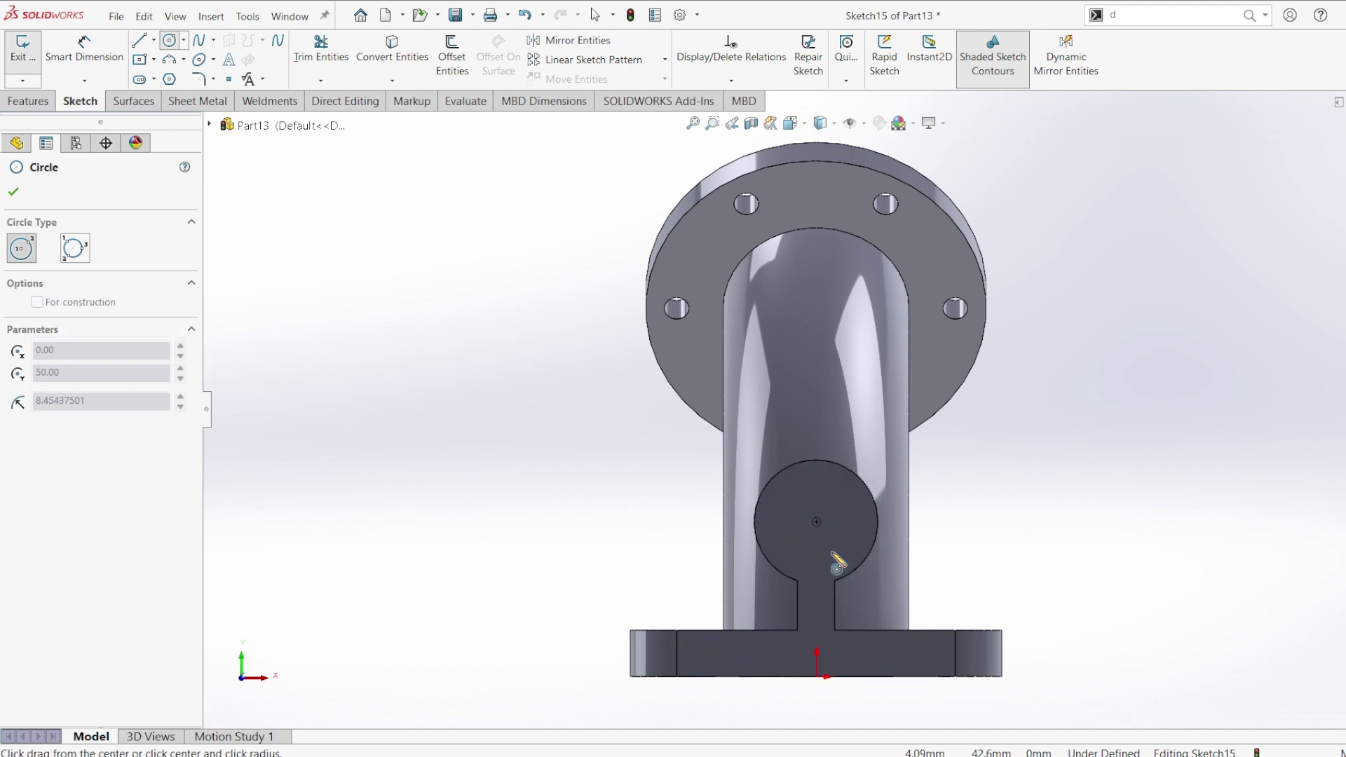
pyautogui.click(816, 523)
pyautogui.click(841, 547)
# Dimension the new circle to Ø25 mm.
pyautogui.click(84, 49)
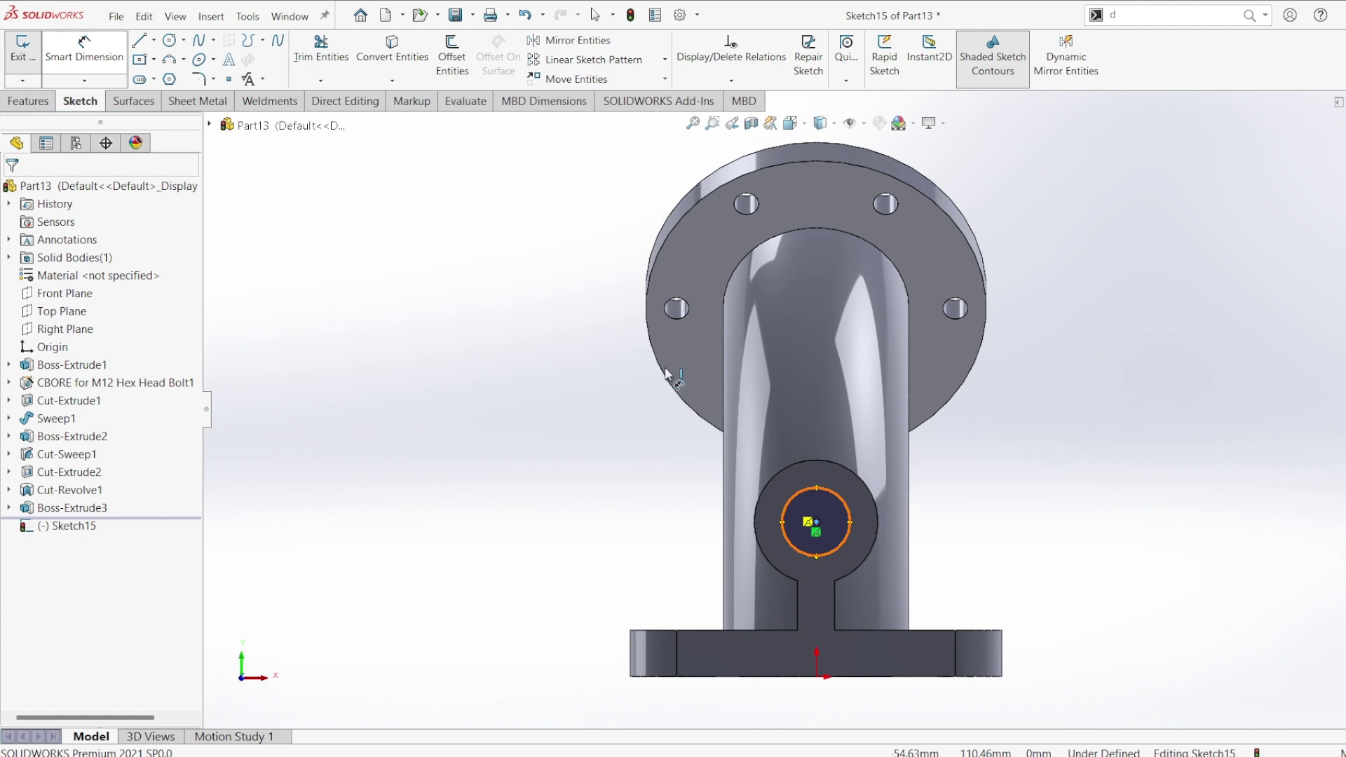
pyautogui.press('Escape')
pyautogui.click(823, 488)
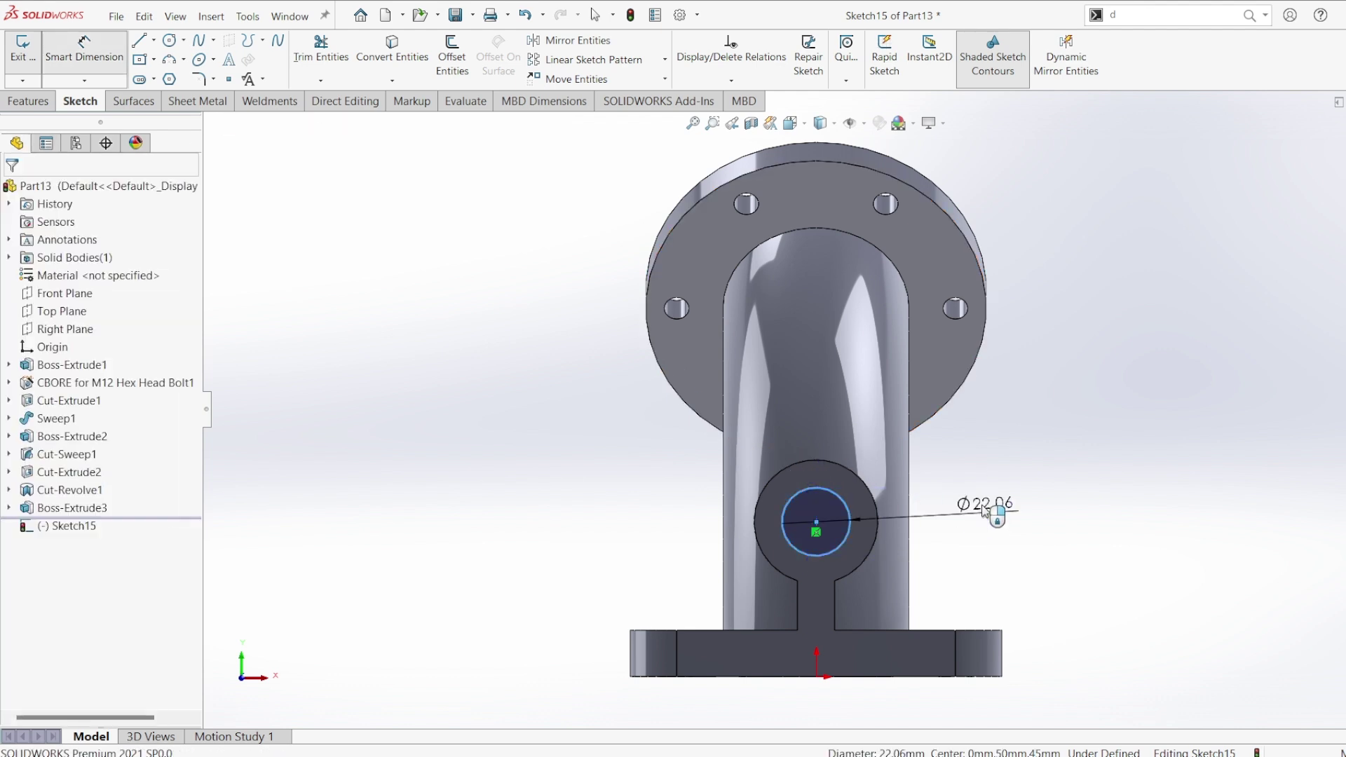
pyautogui.click(985, 512)
pyautogui.write('25')
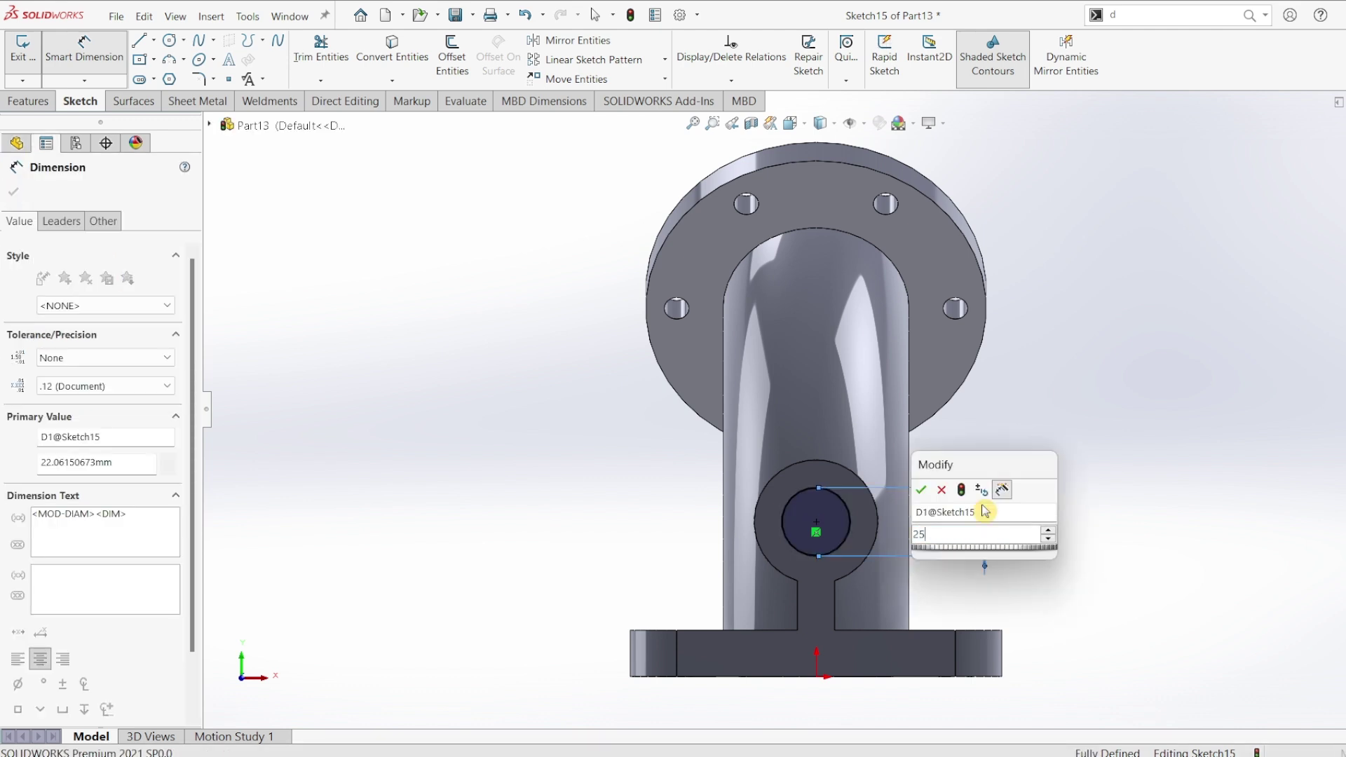
pyautogui.press('Return')
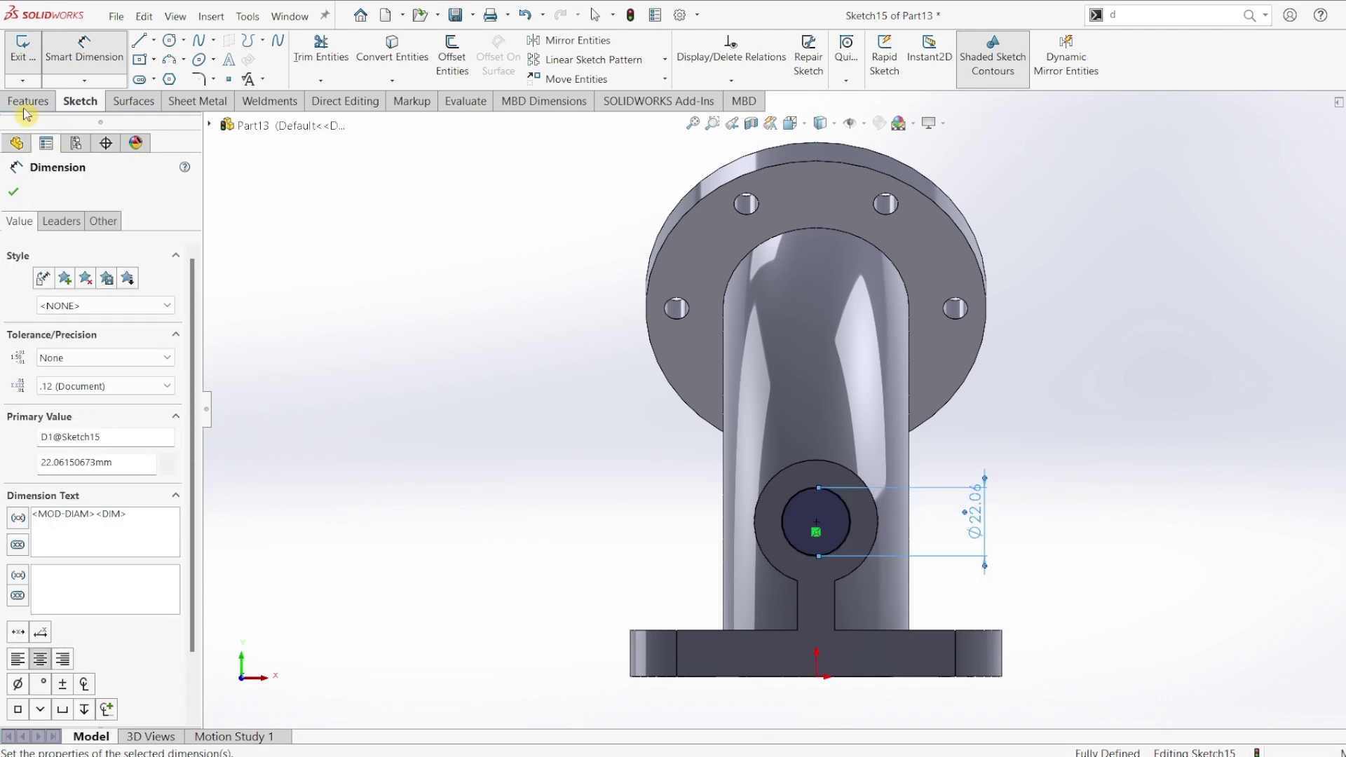
pyautogui.click(26, 103)
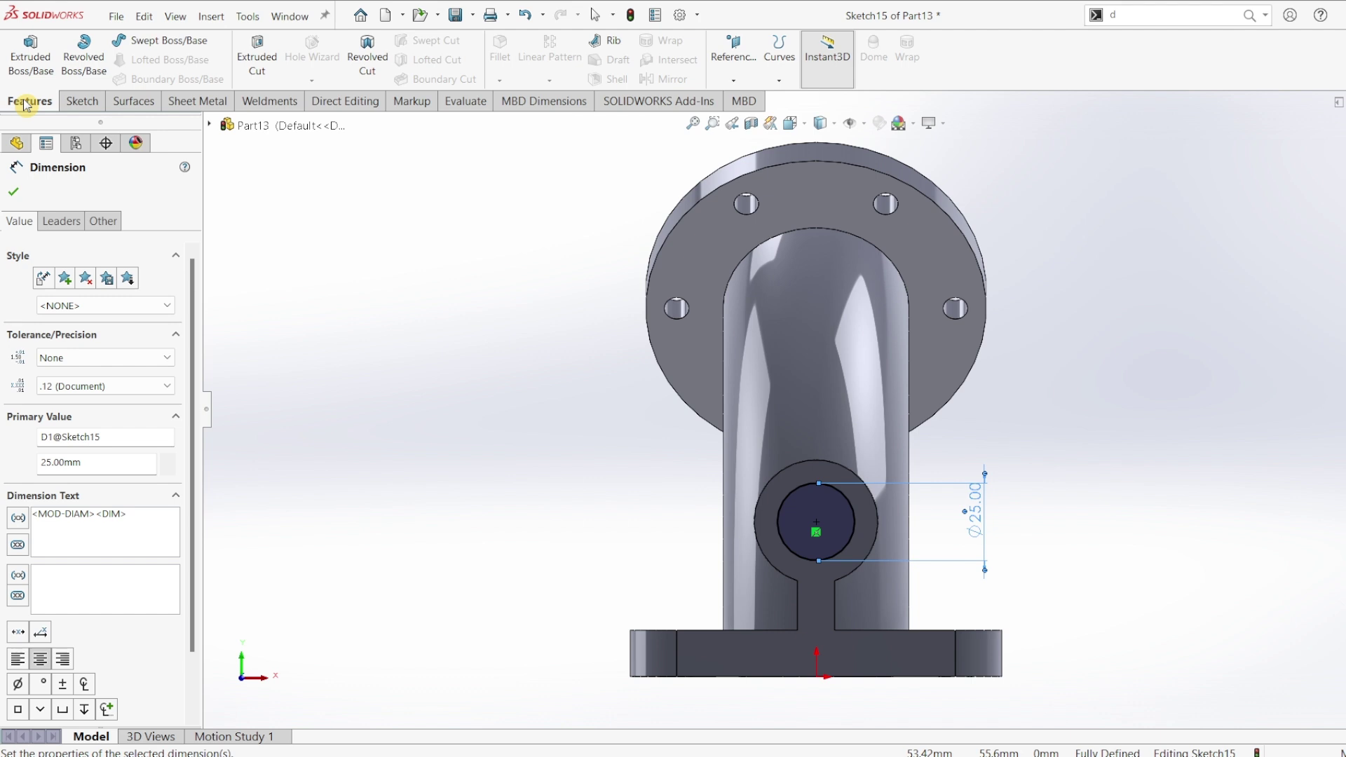
# Cut the Ø25 mm circle Up To Next to bore the hole through the side boss.
pyautogui.click(257, 56)
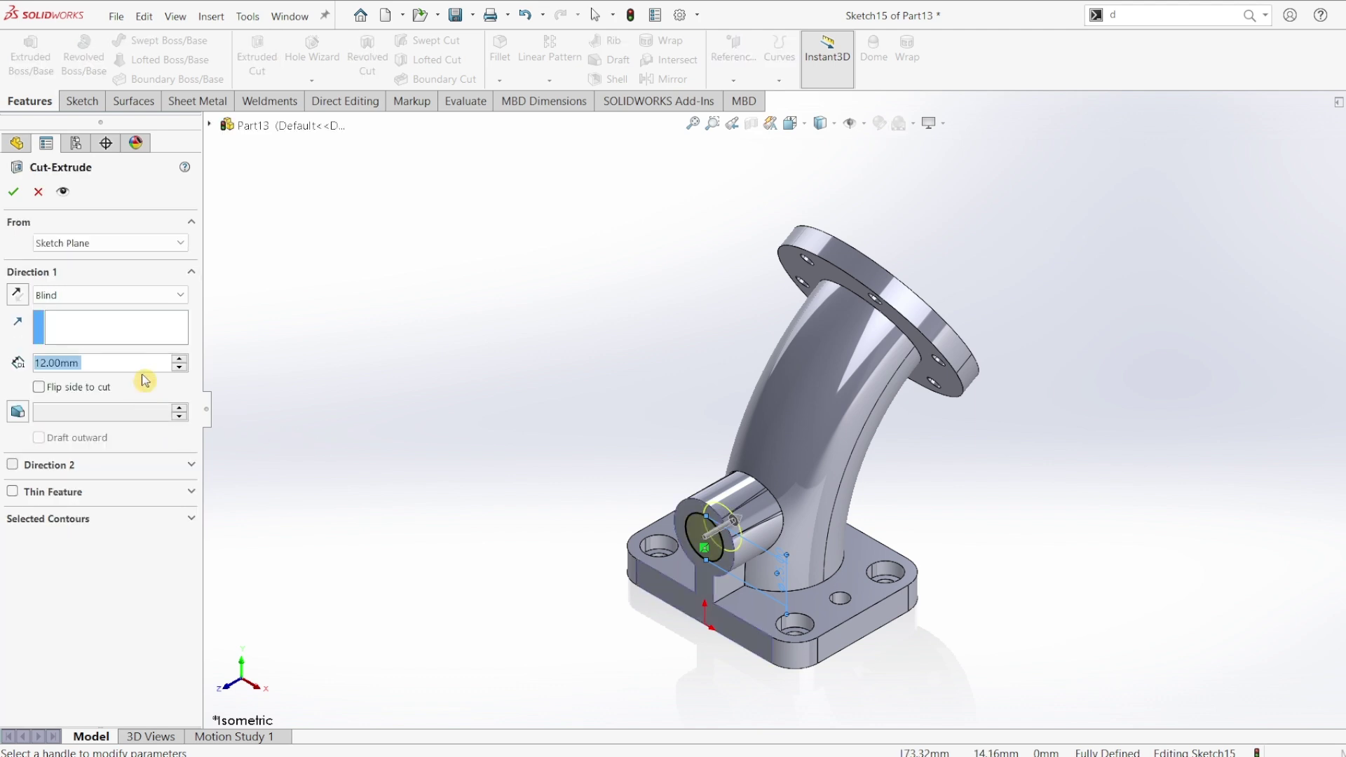
pyautogui.click(157, 300)
pyautogui.click(81, 345)
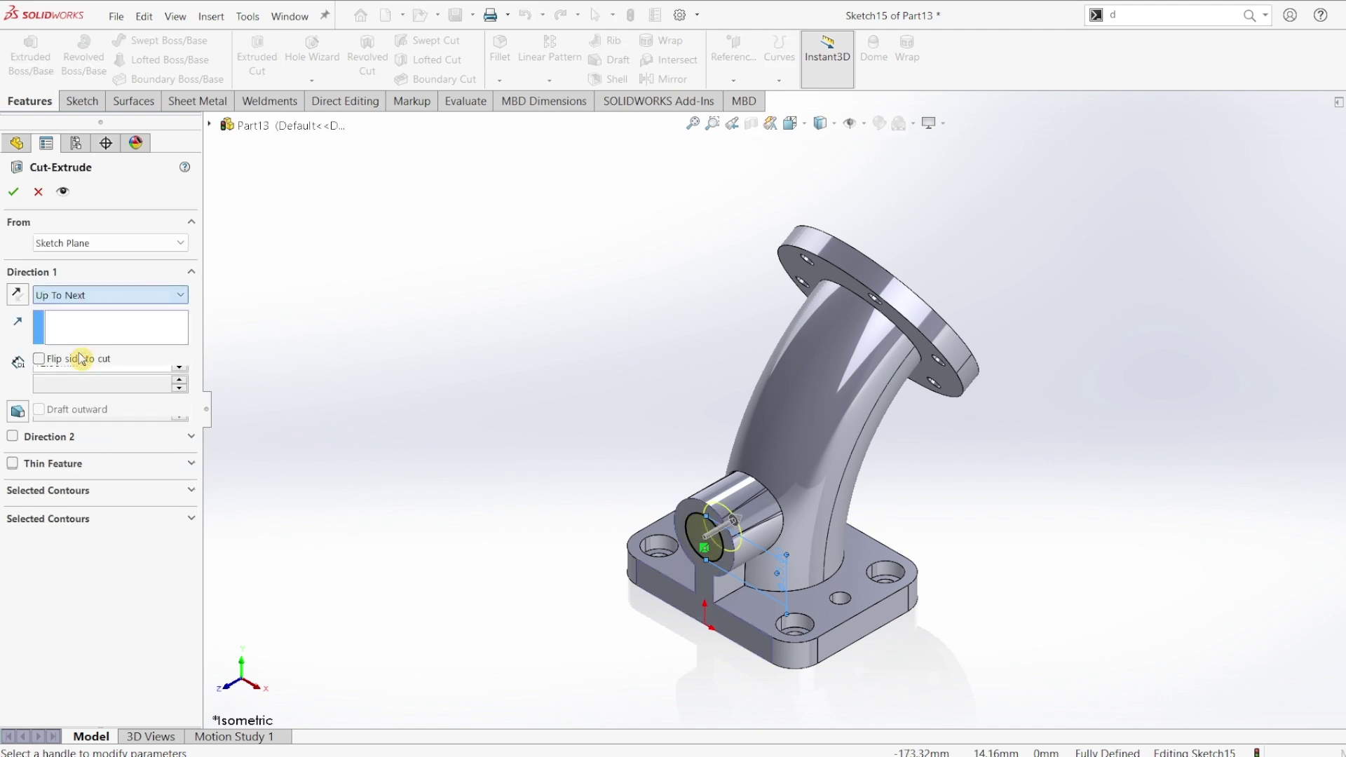
pyautogui.click(15, 193)
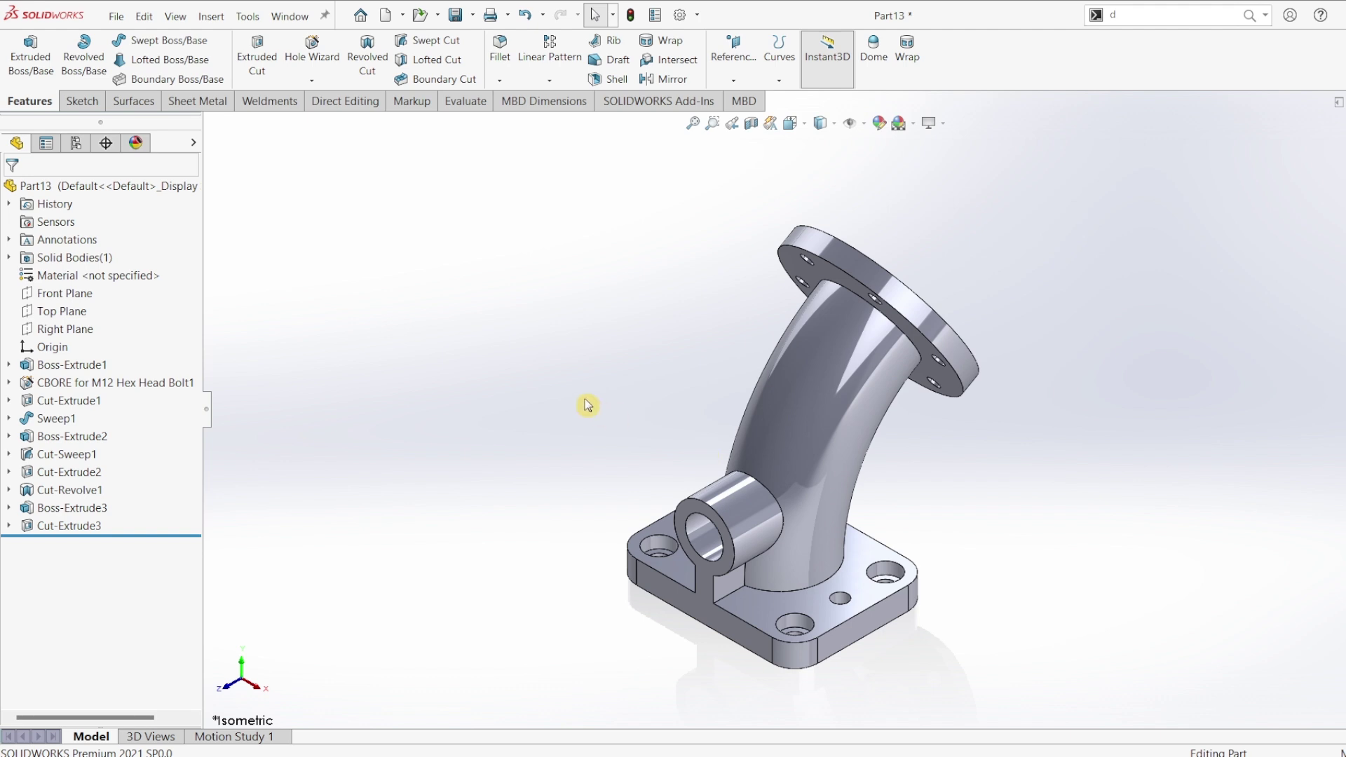
pyautogui.click(62, 330)
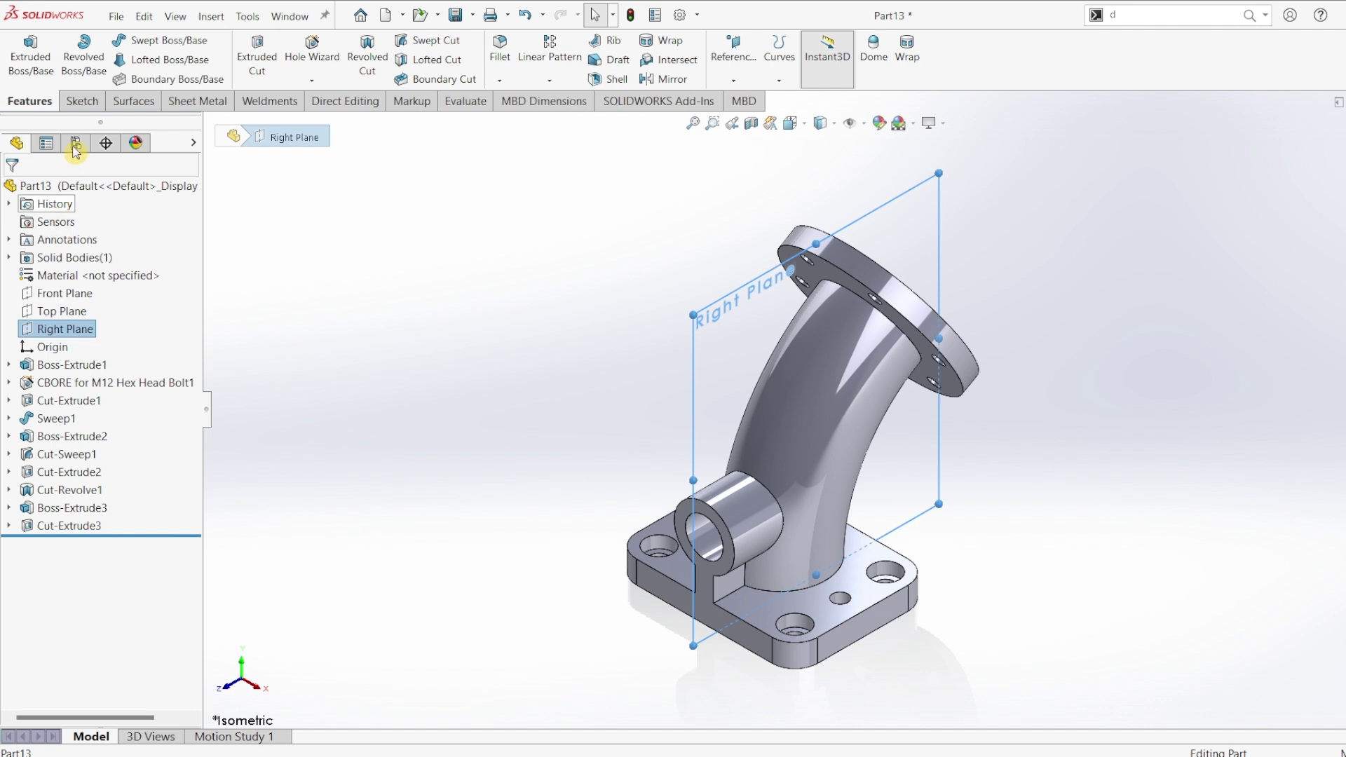
pyautogui.click(82, 105)
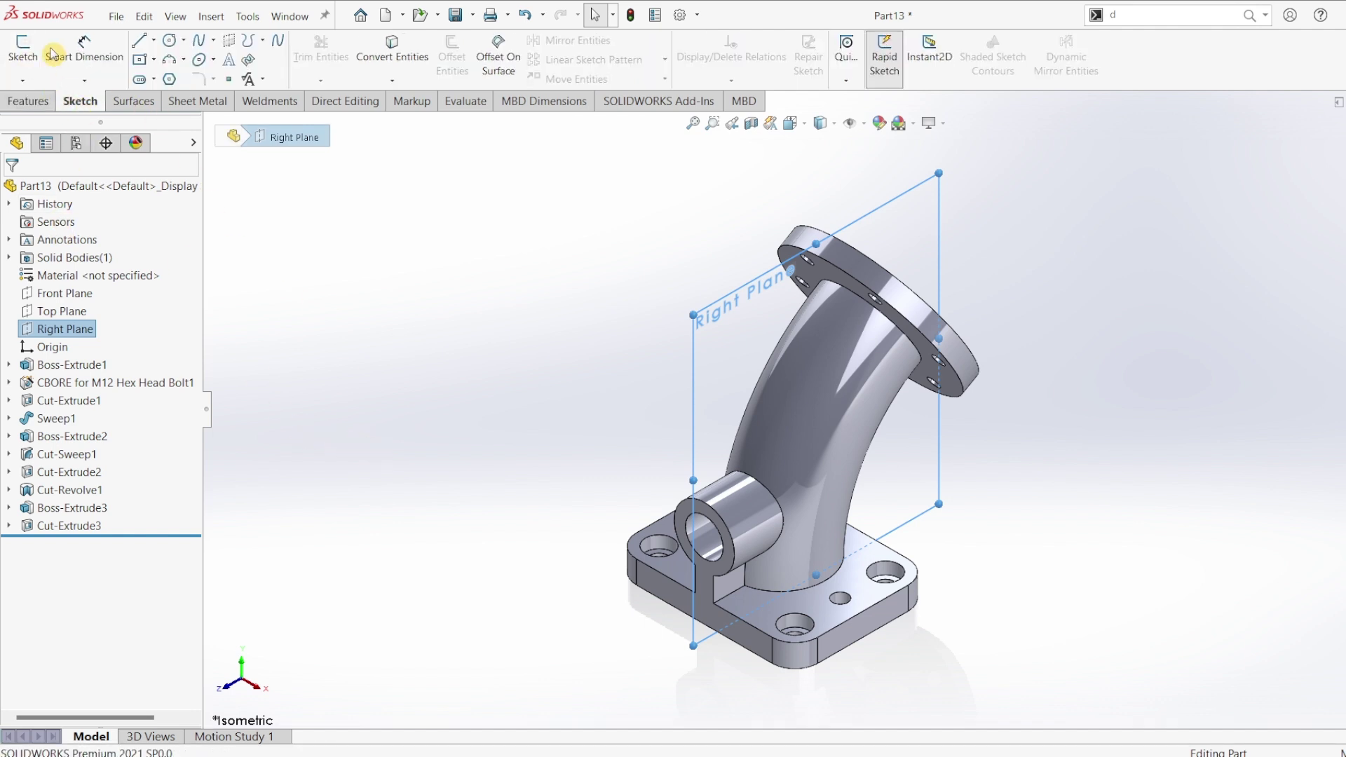
# Start a Right Plane sketch with a diagonal centreline across the elbow bend.
pyautogui.click(24, 48)
pyautogui.click(153, 40)
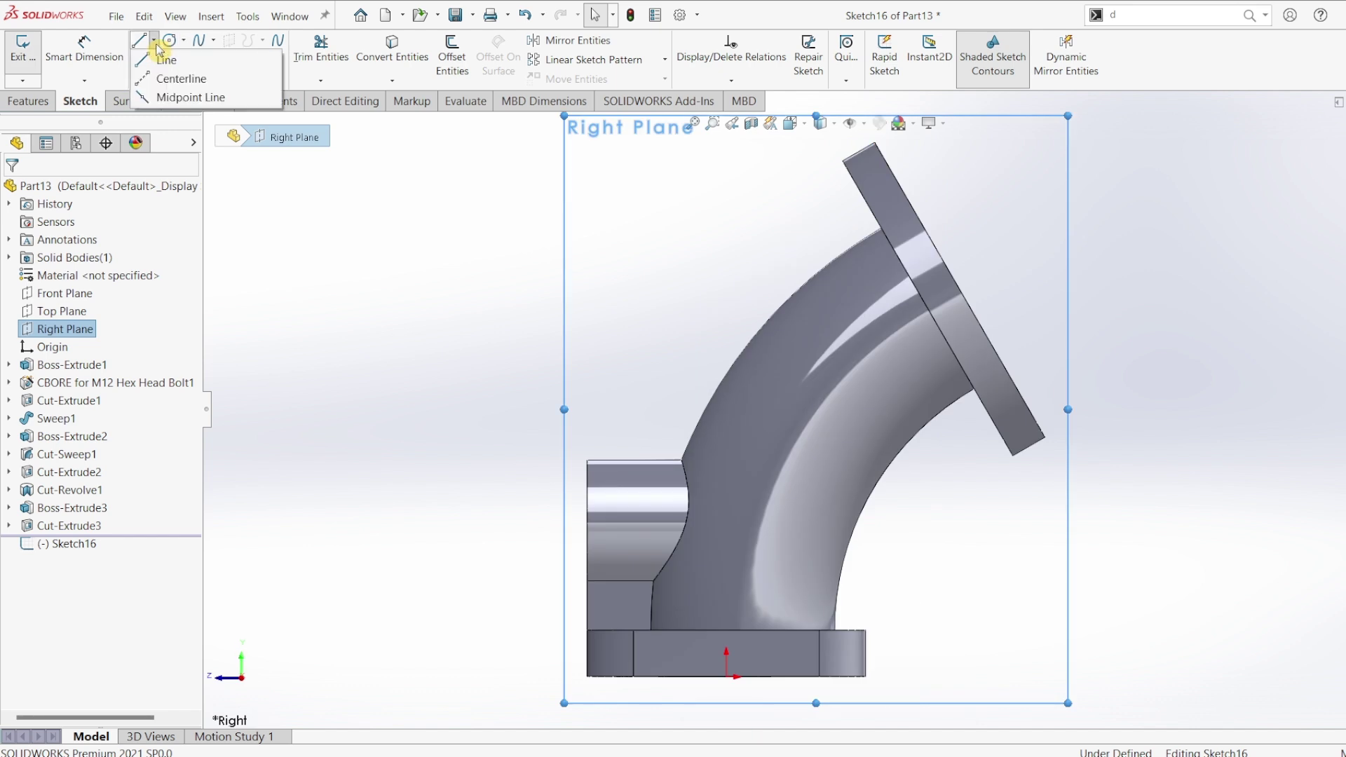
pyautogui.click(162, 76)
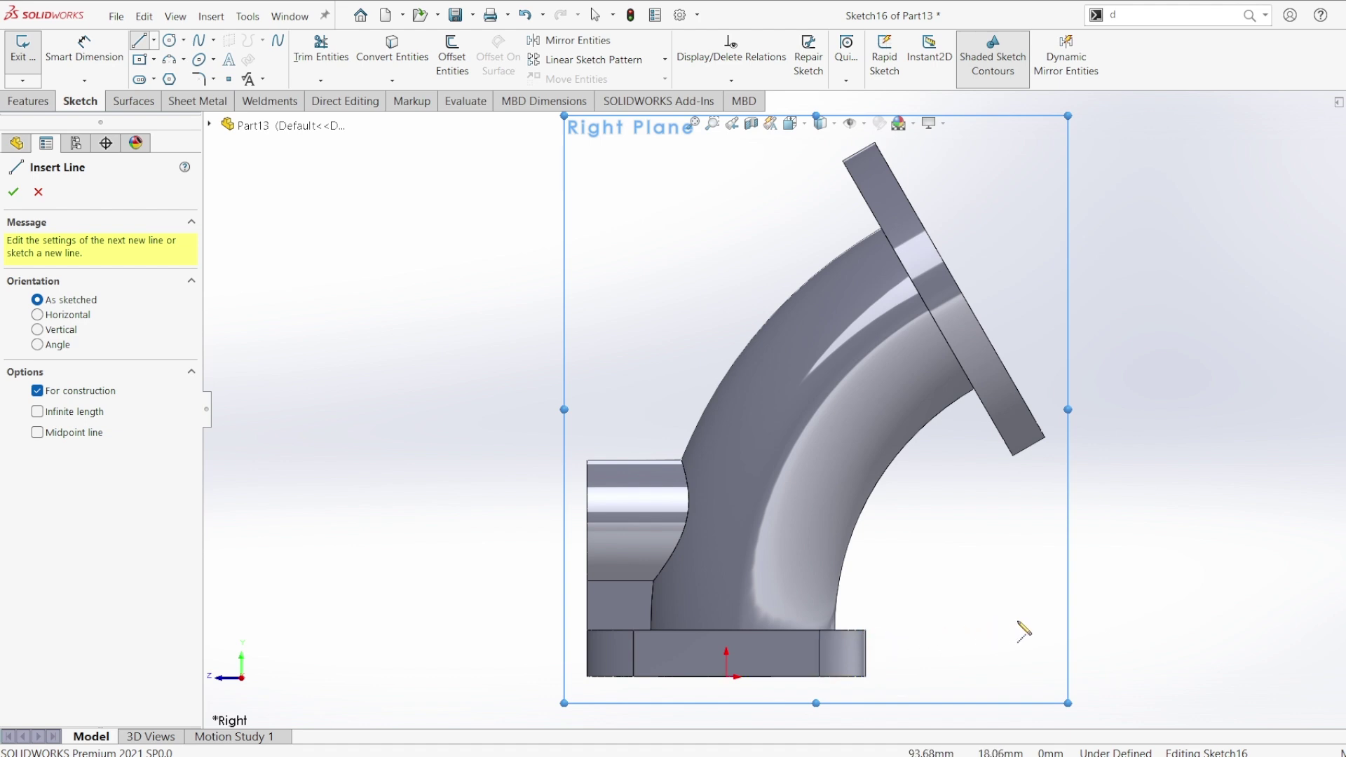
pyautogui.click(735, 301)
pyautogui.click(733, 295)
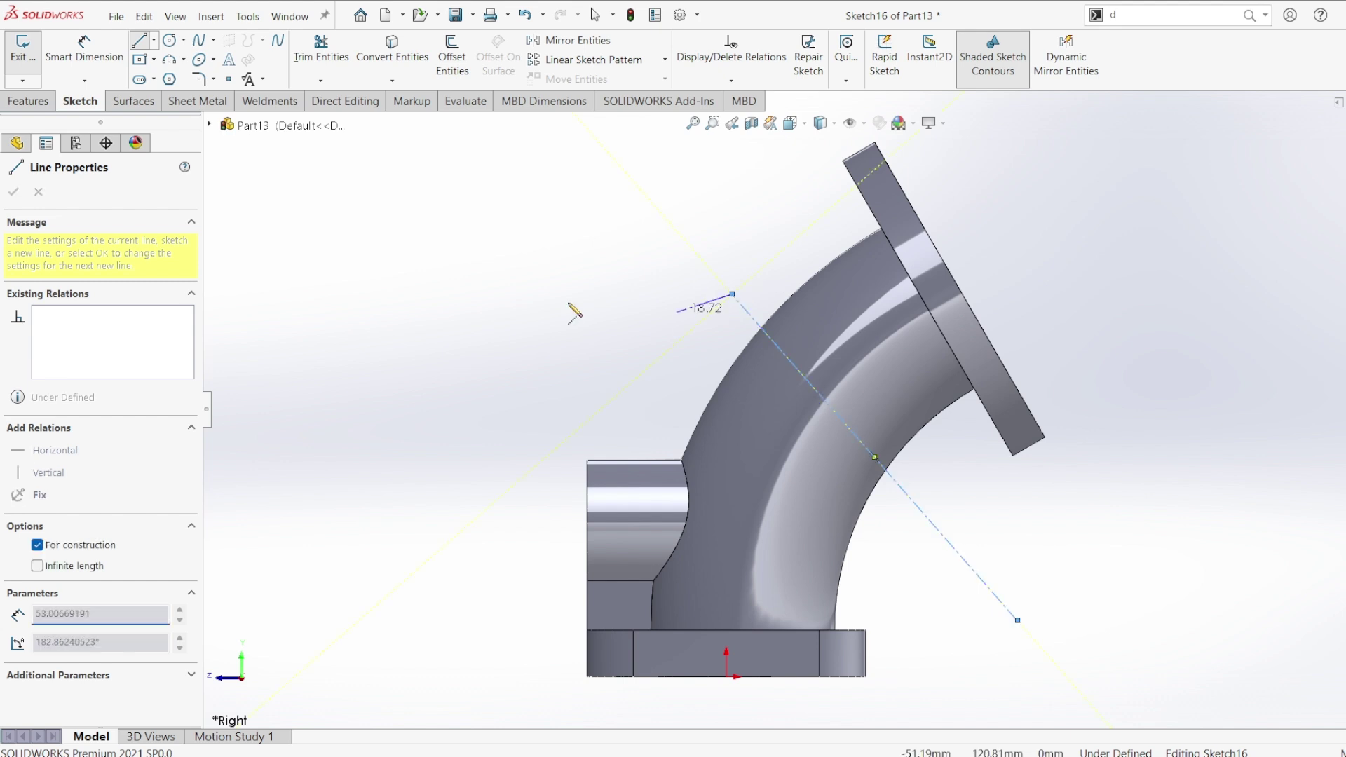
pyautogui.press('Escape')
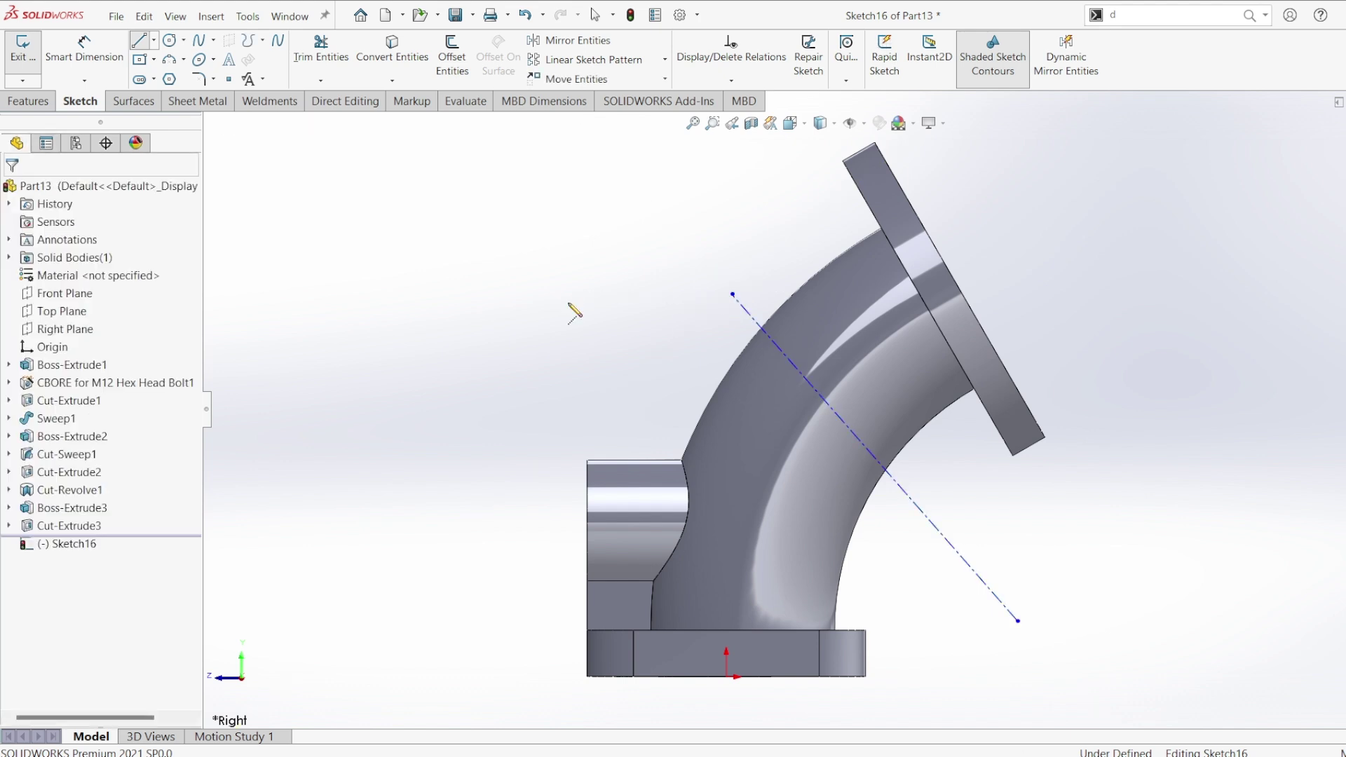
# Give the diagonal centreline a length dimension of 159 mm.
pyautogui.click(84, 49)
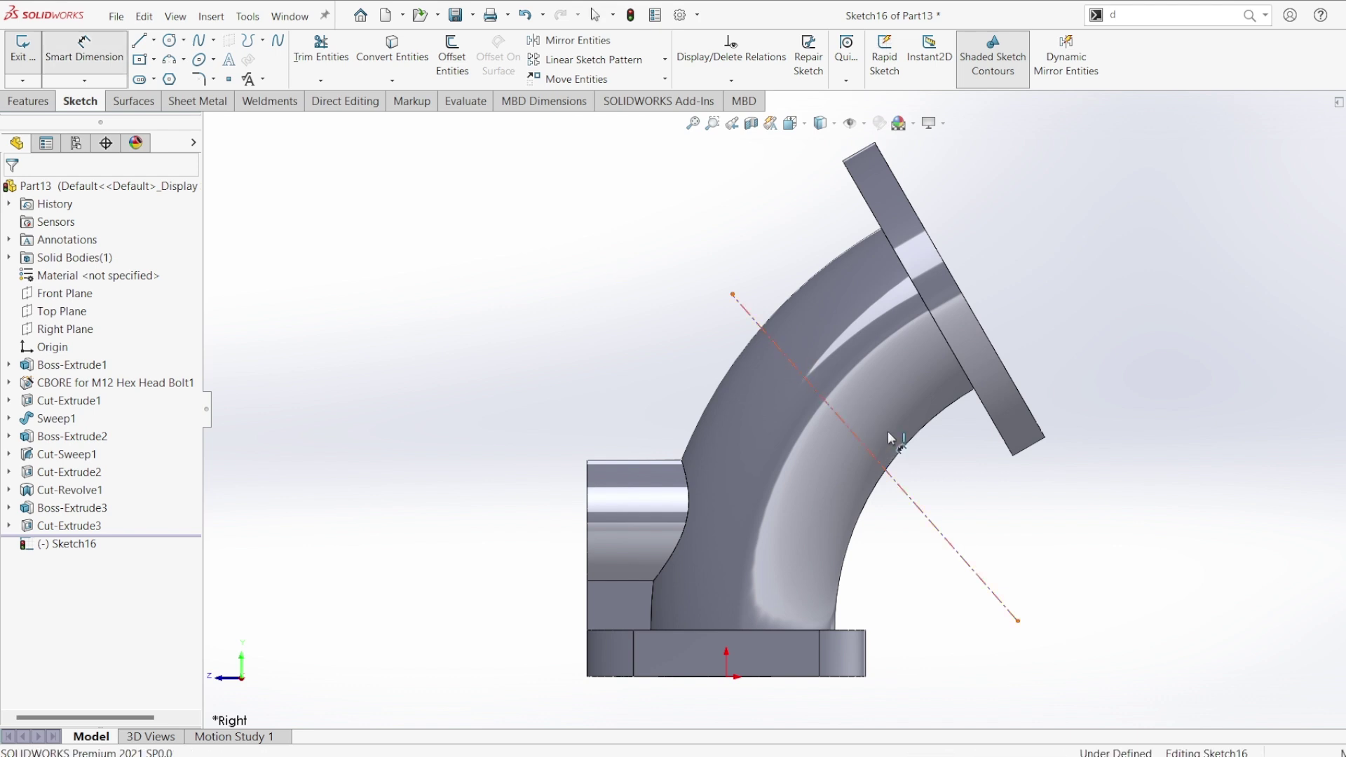
pyautogui.click(885, 468)
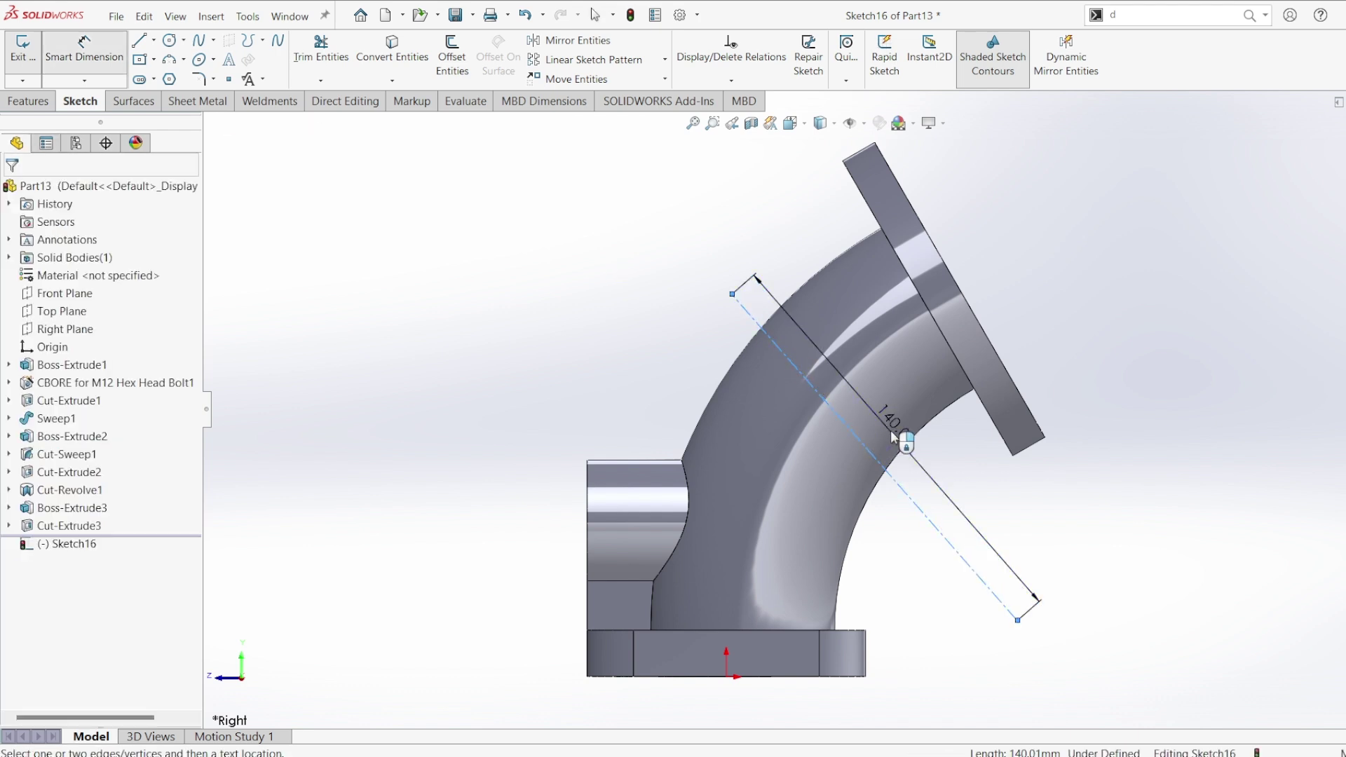
pyautogui.click(778, 312)
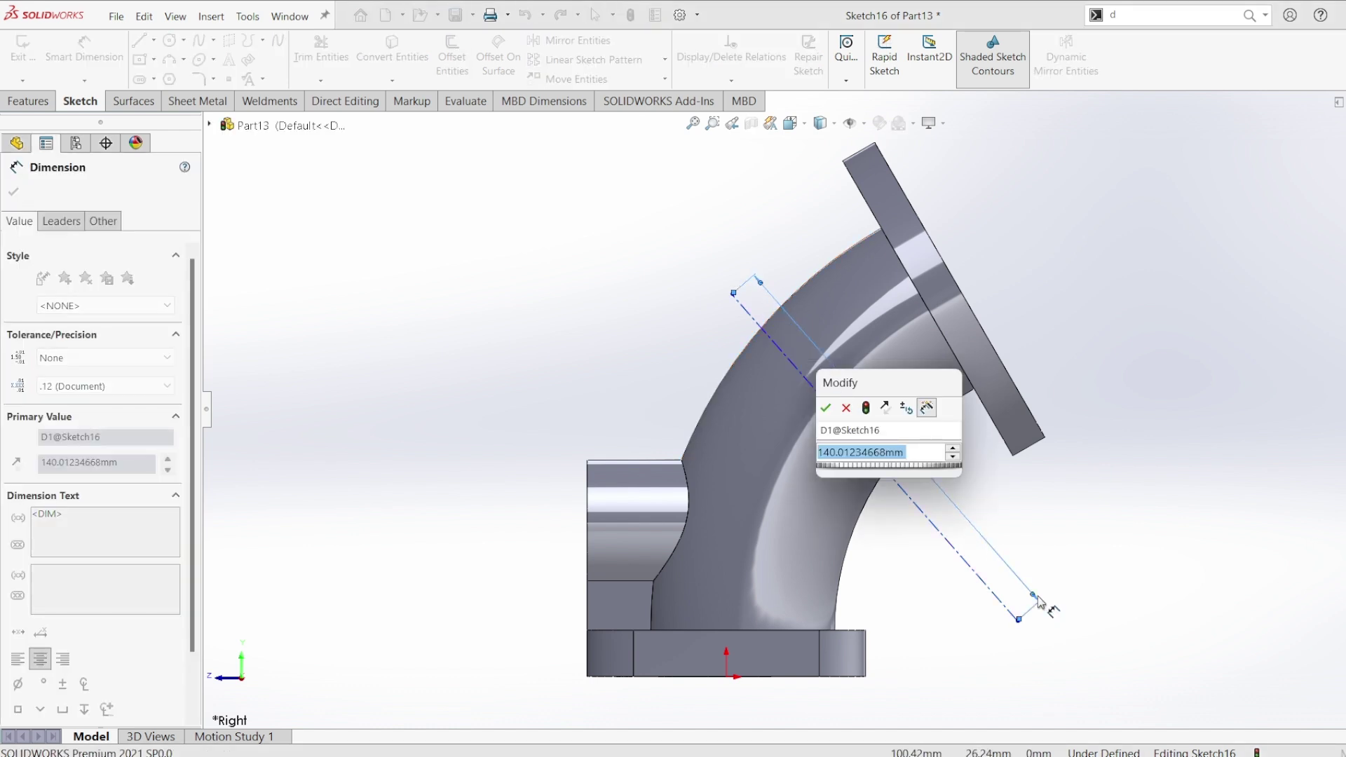
pyautogui.write('15')
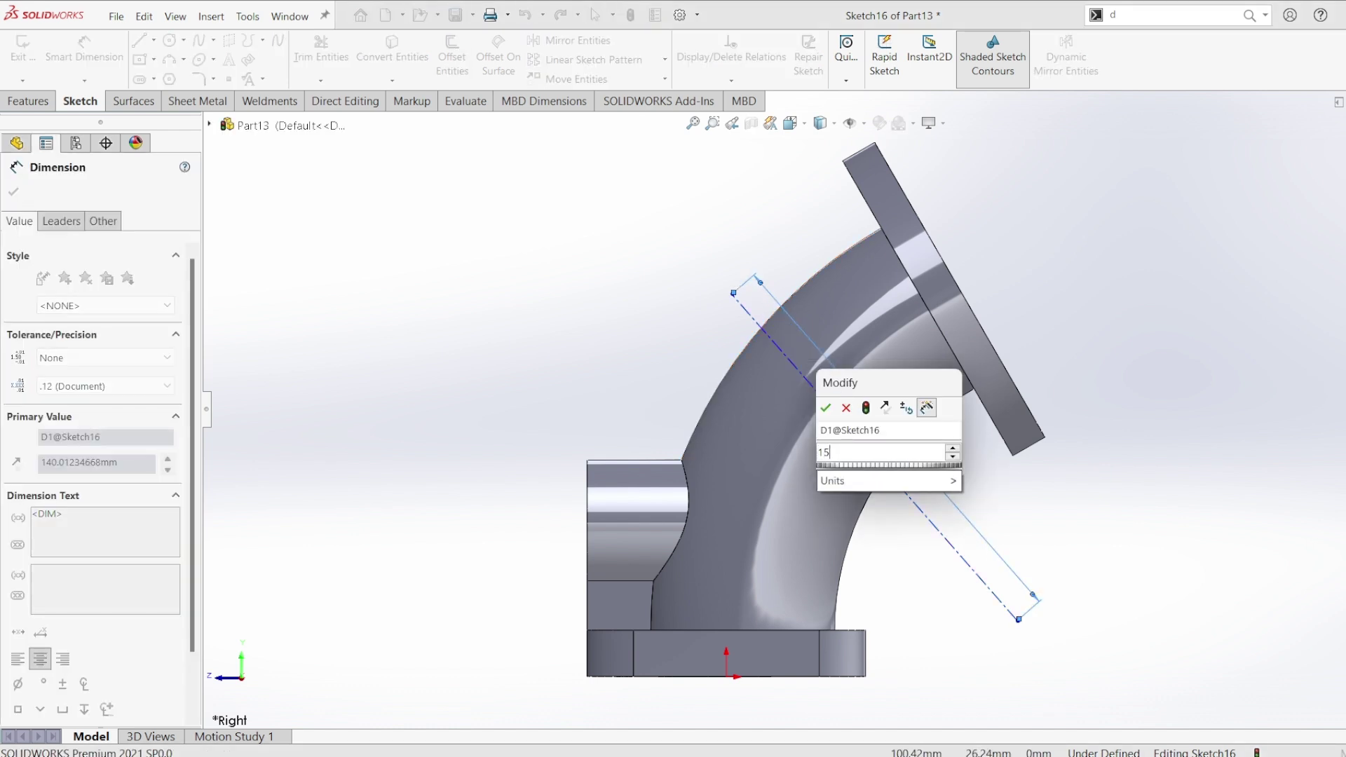
pyautogui.click(1039, 601)
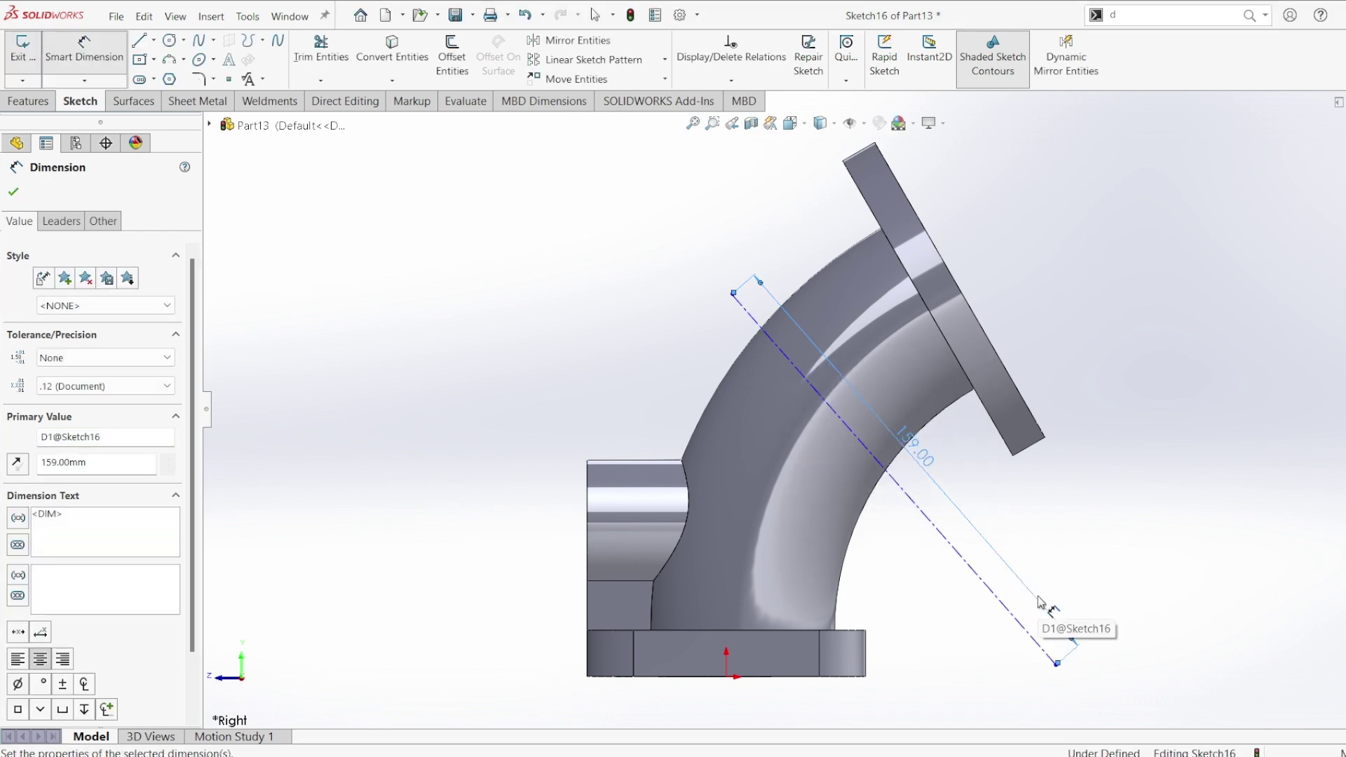
pyautogui.press('Escape')
pyautogui.click(1041, 686)
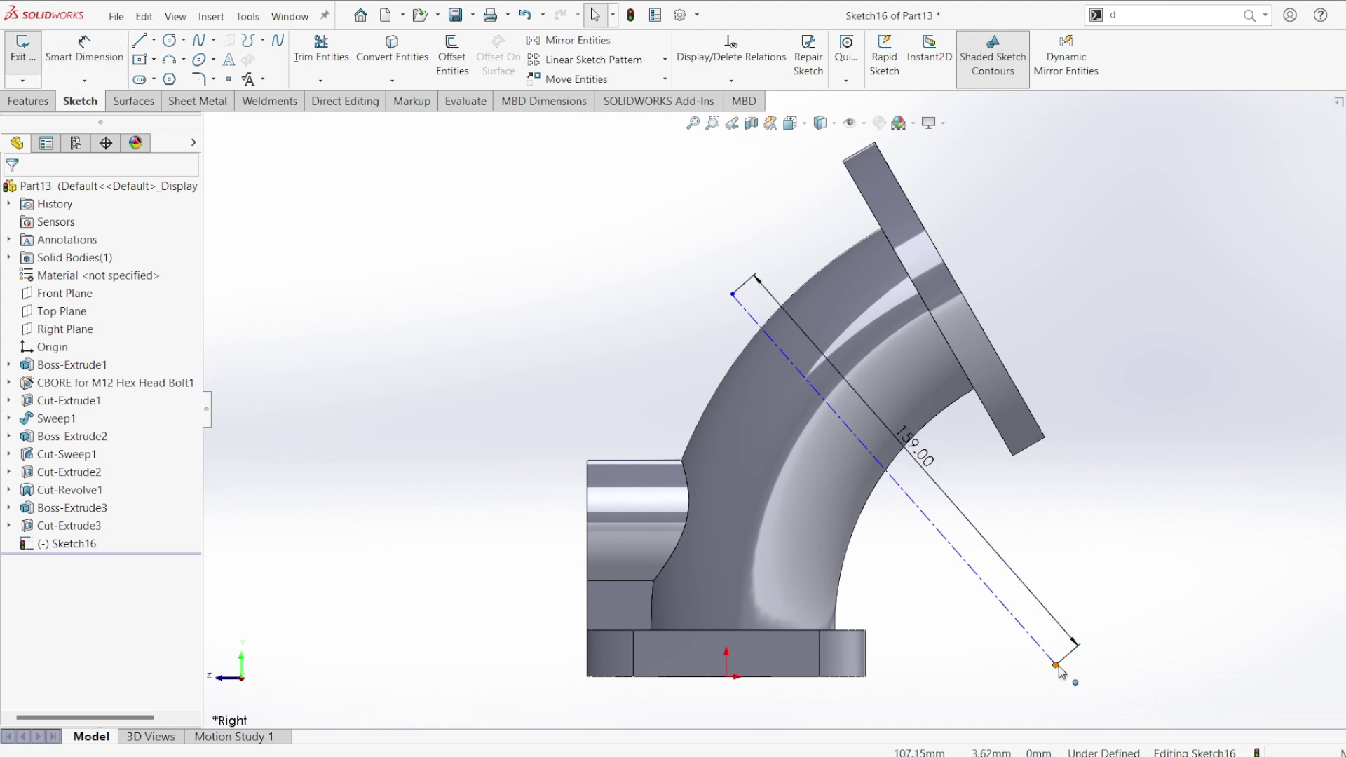
# Make the centreline's lower endpoint horizontal with the pad's top corner.
pyautogui.click(1056, 666)
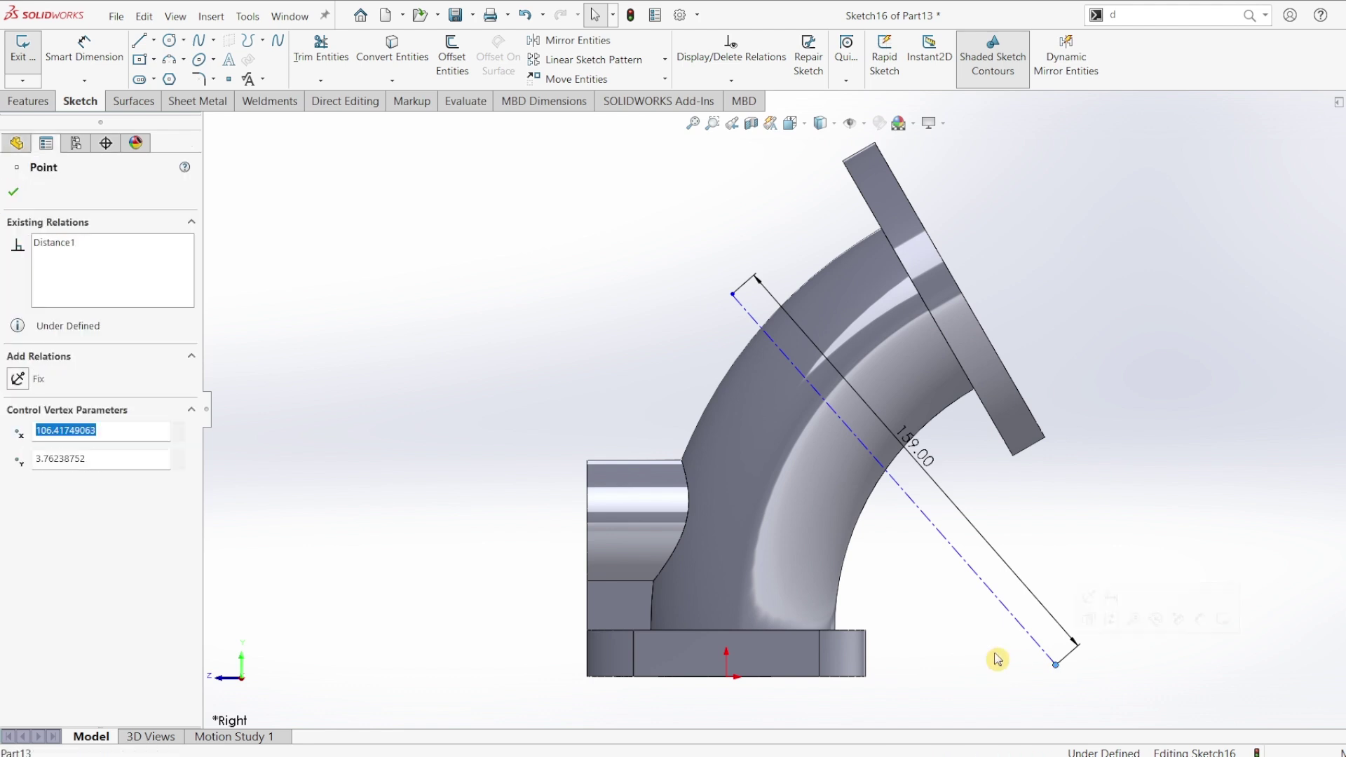
pyautogui.keyDown('ctrl'); pyautogui.click(867, 640); pyautogui.keyUp('ctrl')
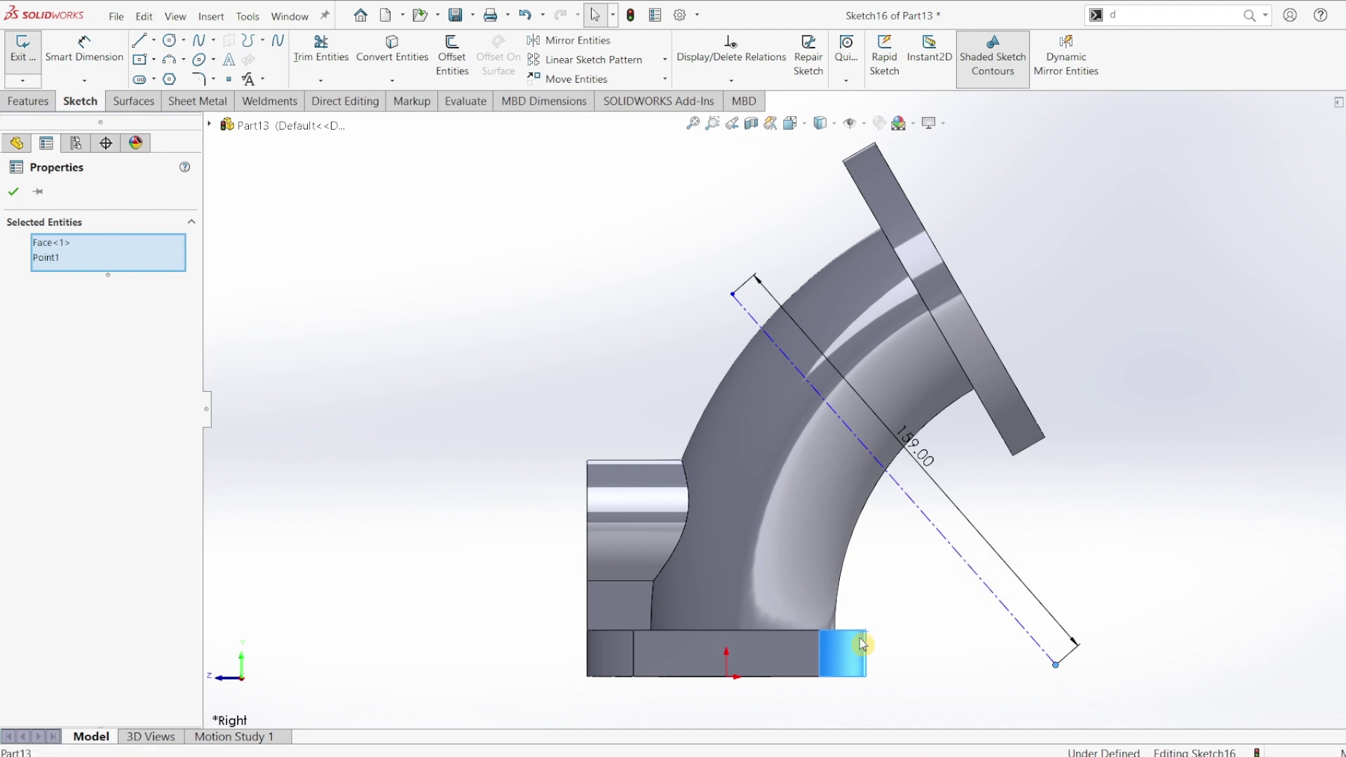
pyautogui.click(906, 669)
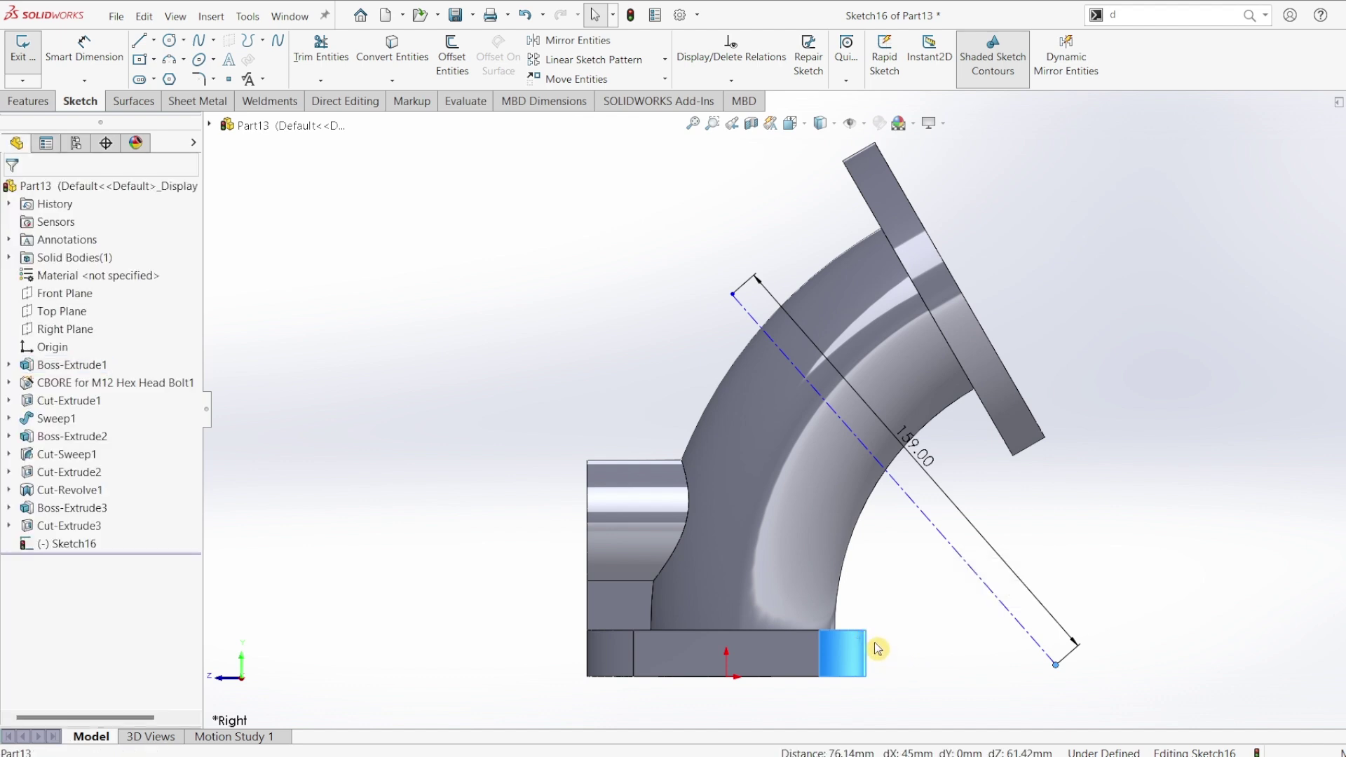
pyautogui.click(1046, 674)
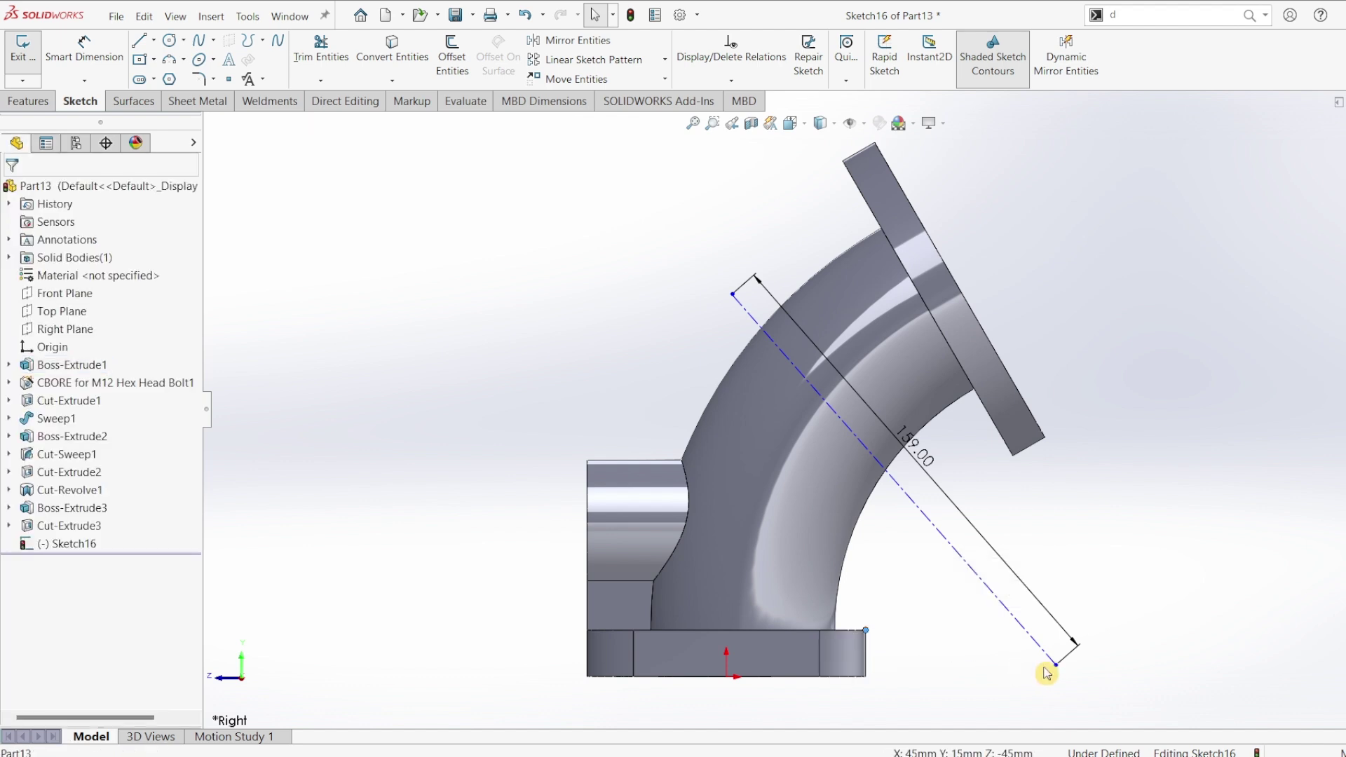
pyautogui.keyDown('ctrl'); pyautogui.click(1064, 649); pyautogui.keyUp('ctrl')
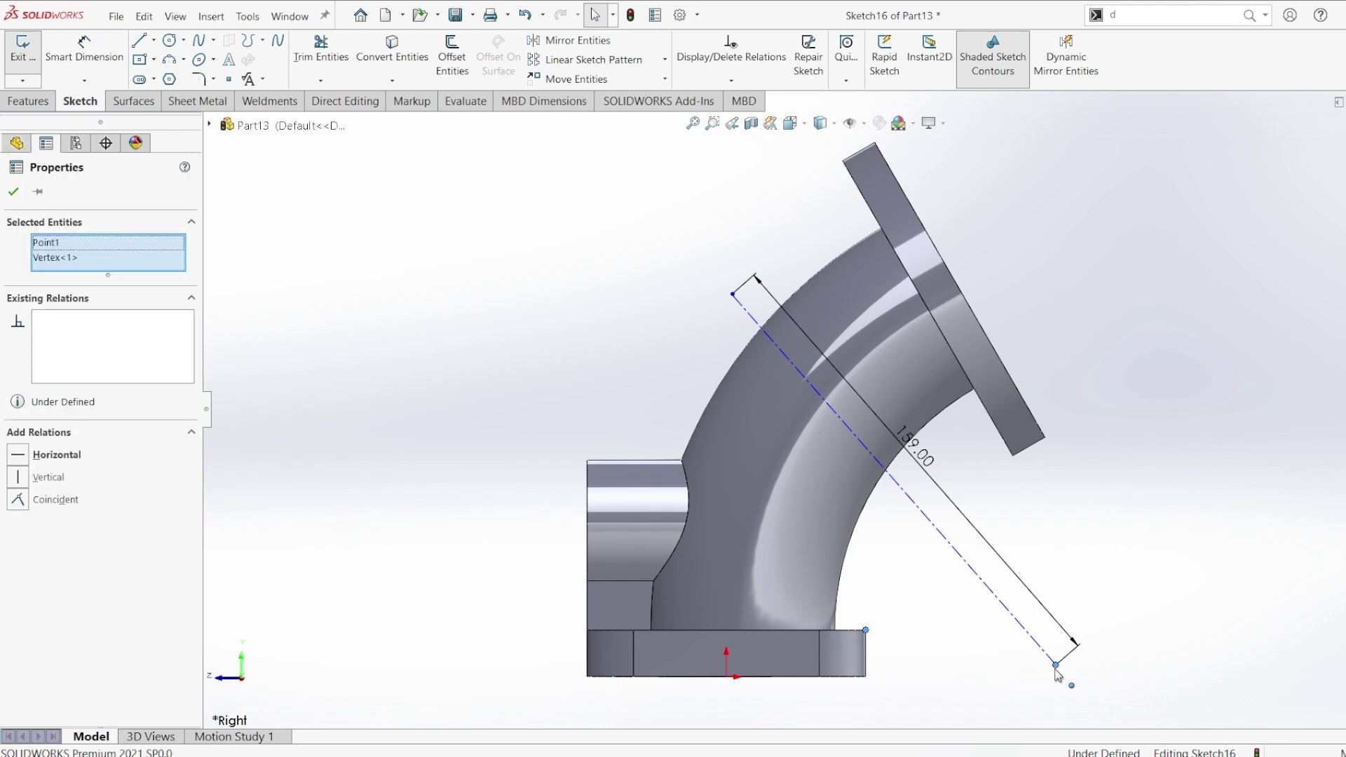
pyautogui.click(1099, 602)
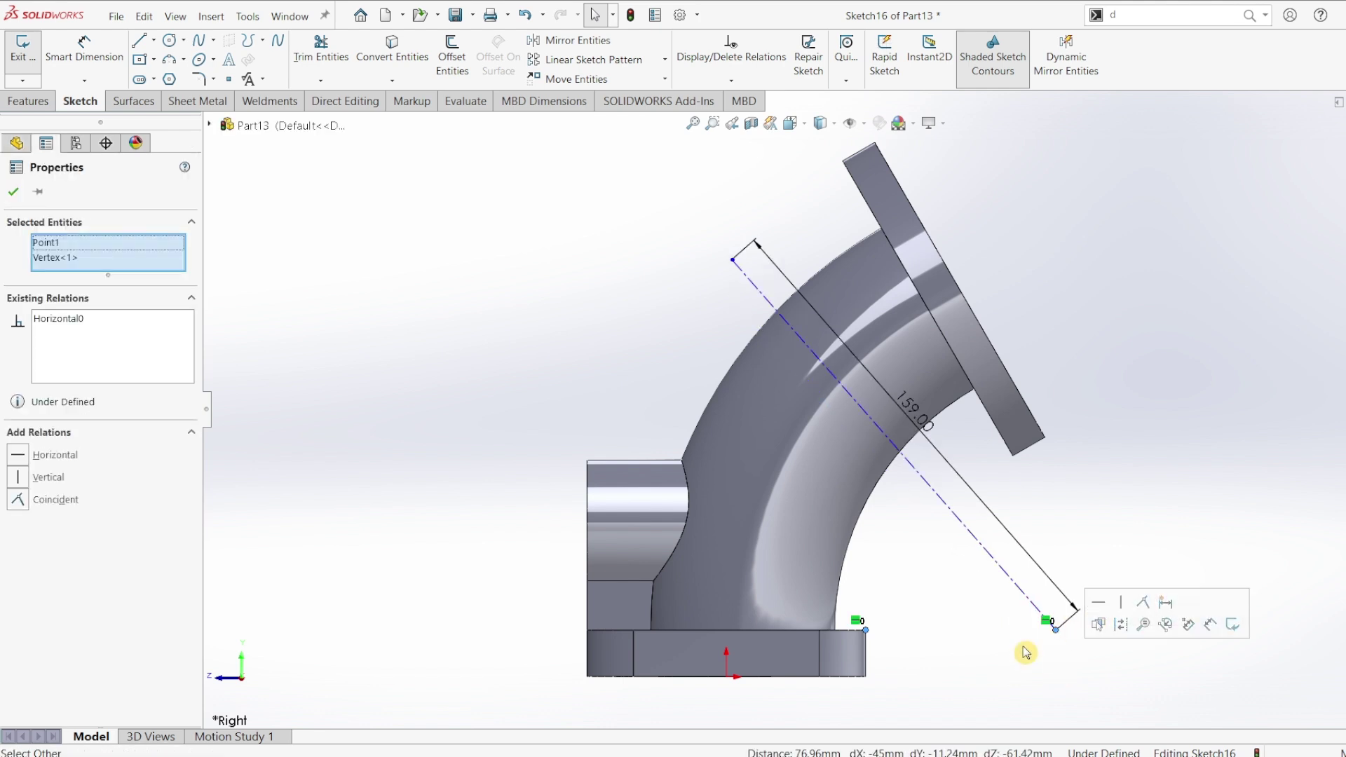
# Dimension the origin to the centreline's lower end as 125 mm horizontally.
pyautogui.click(906, 646)
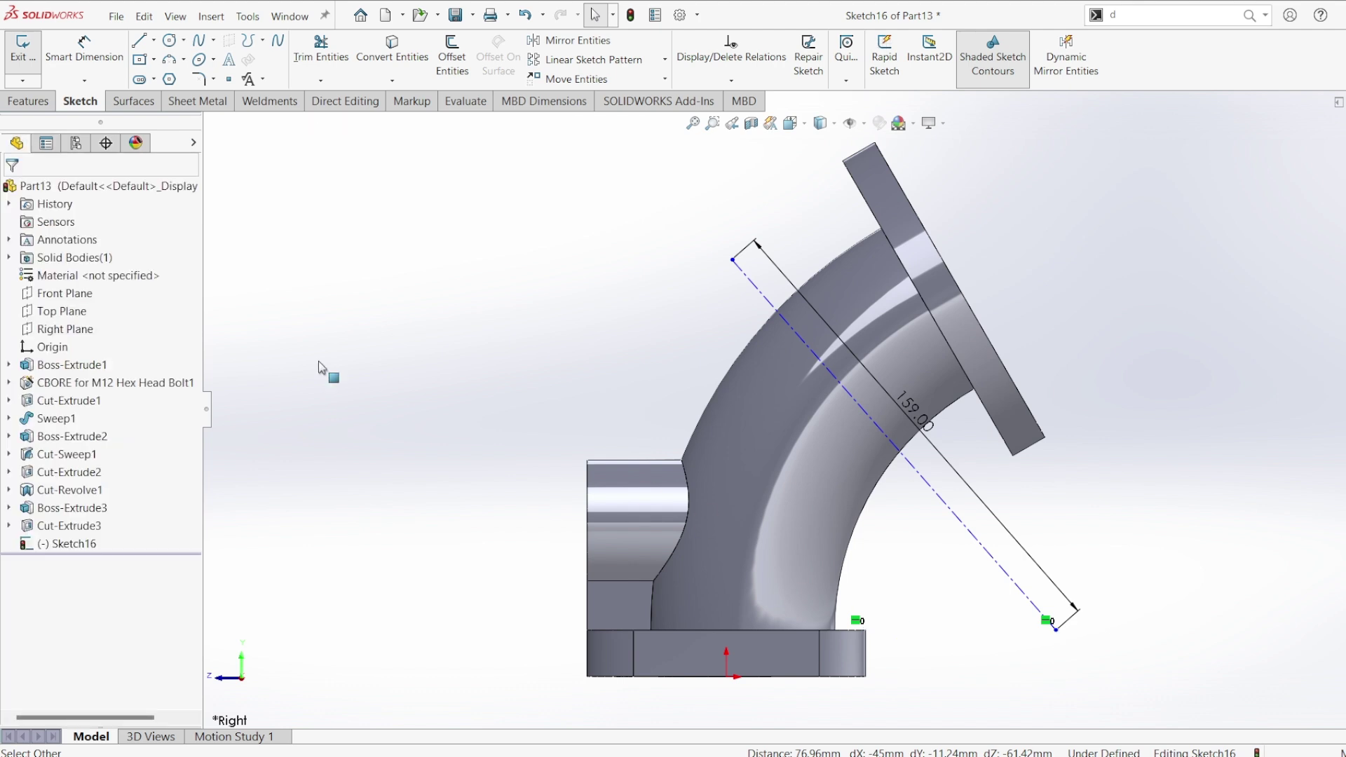
pyautogui.click(83, 49)
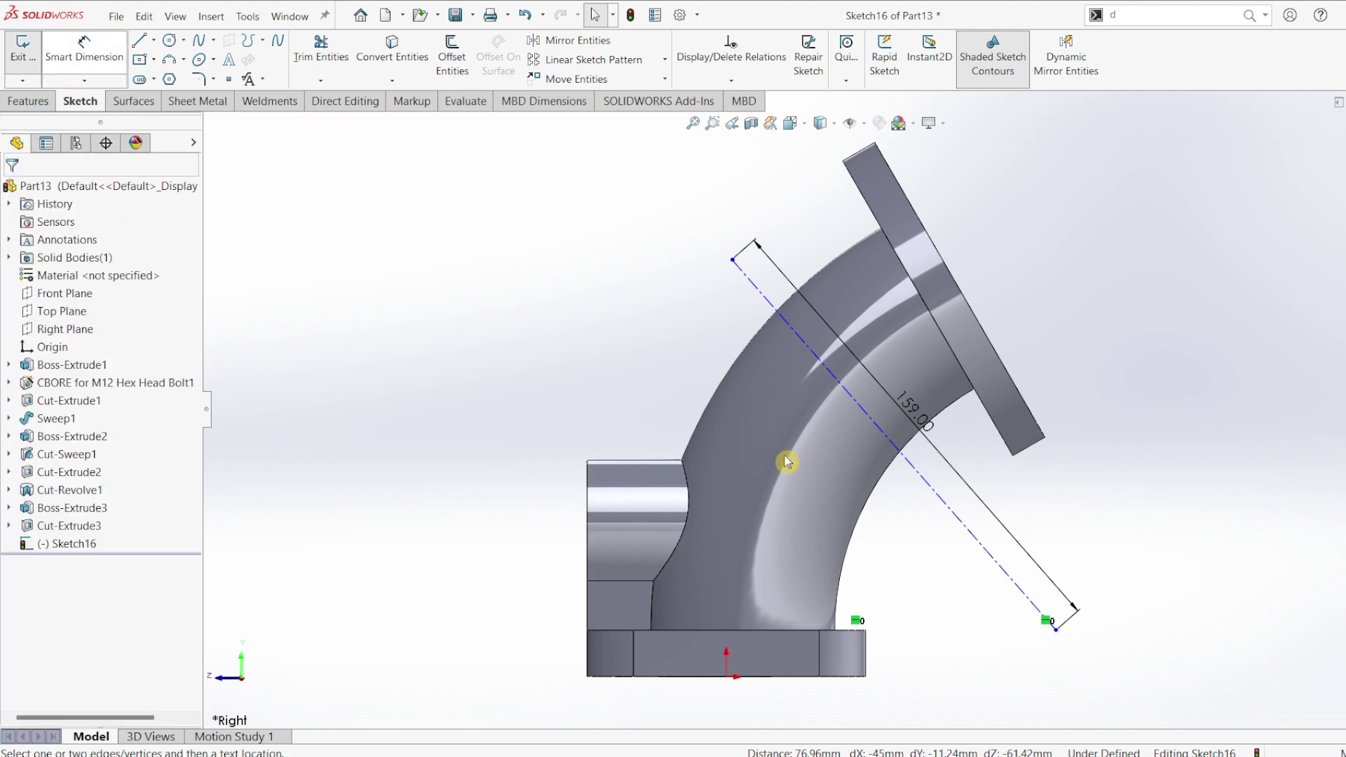
pyautogui.click(727, 677)
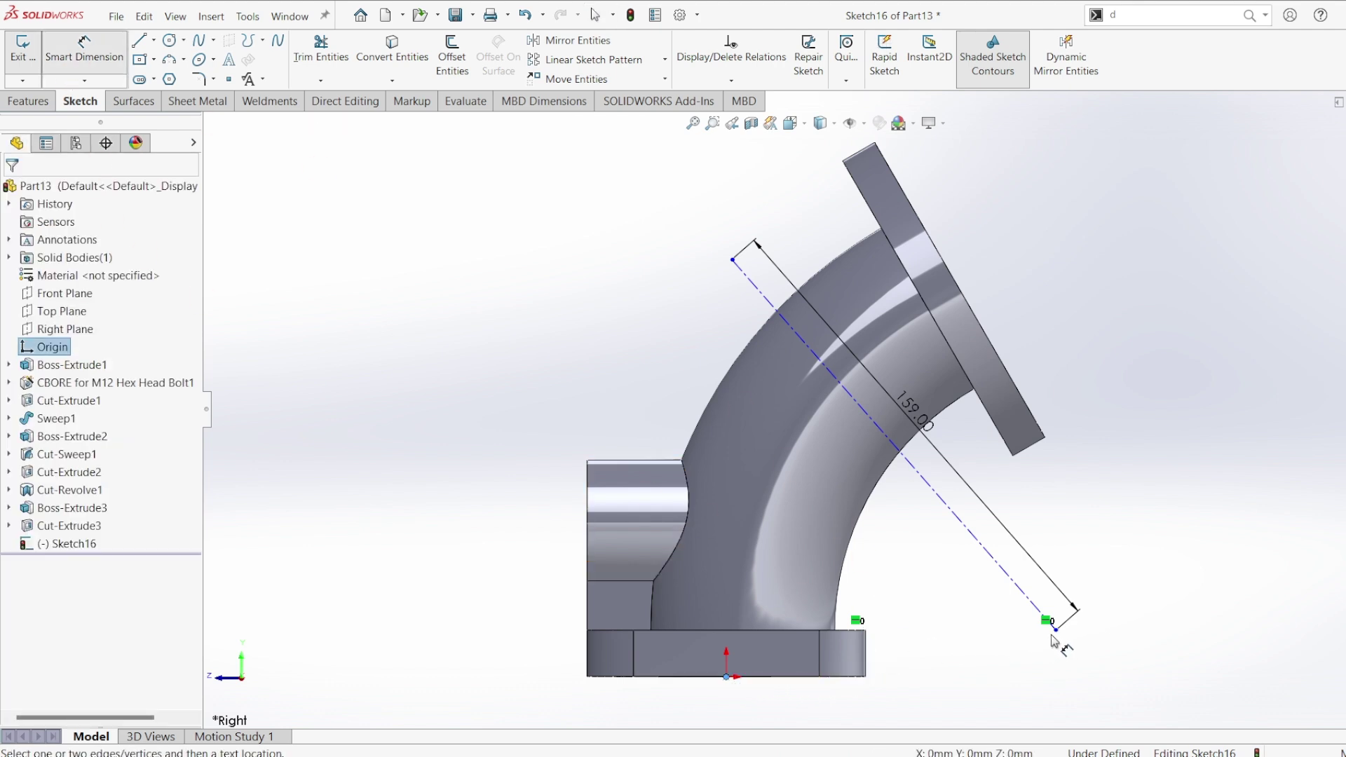
pyautogui.click(1057, 631)
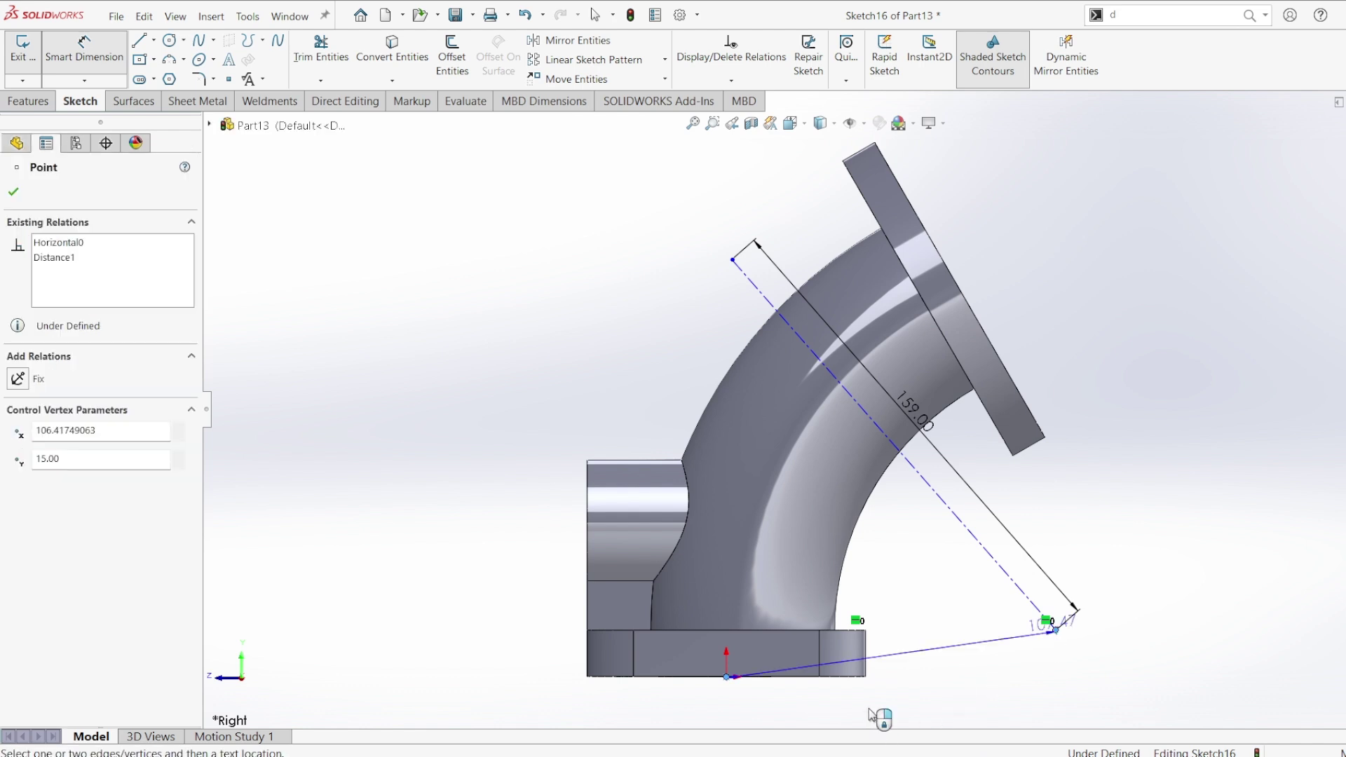
pyautogui.click(873, 710)
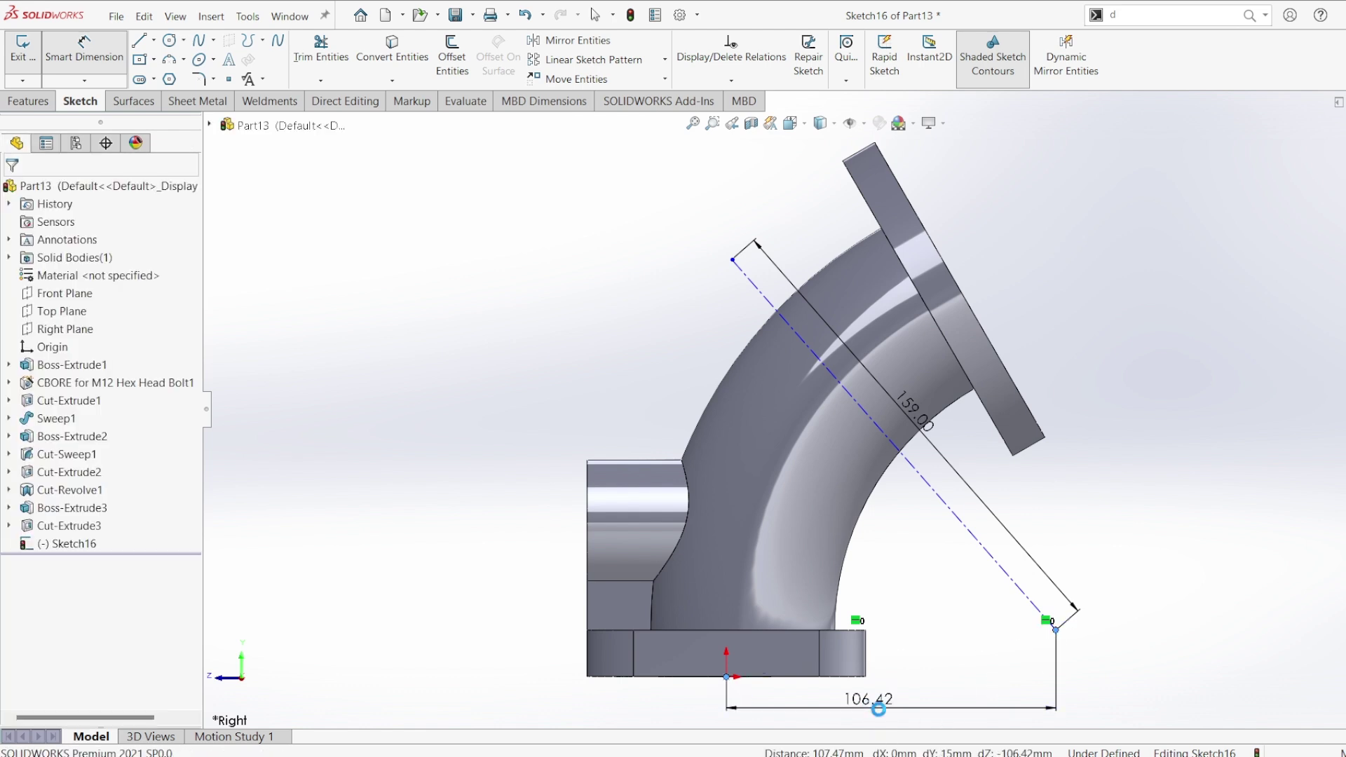
pyautogui.write('12')
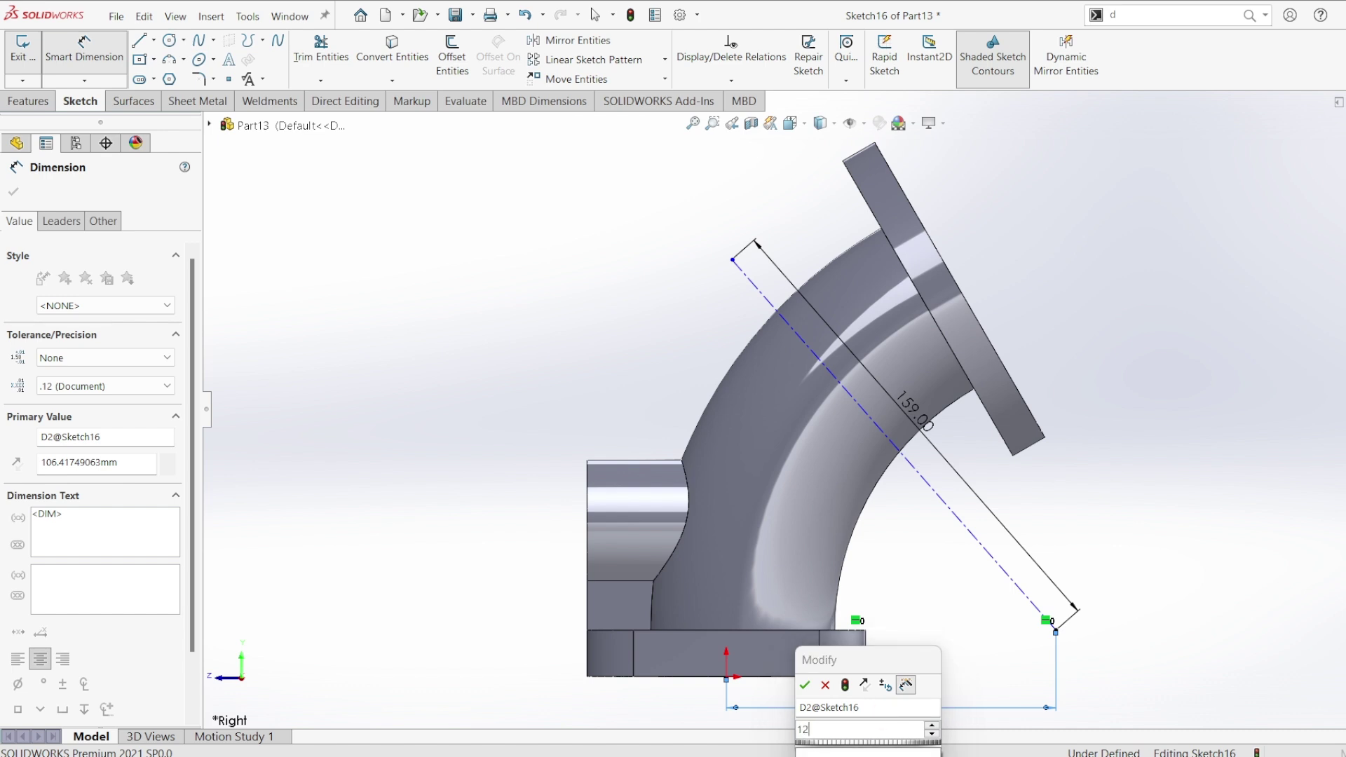
pyautogui.click(877, 717)
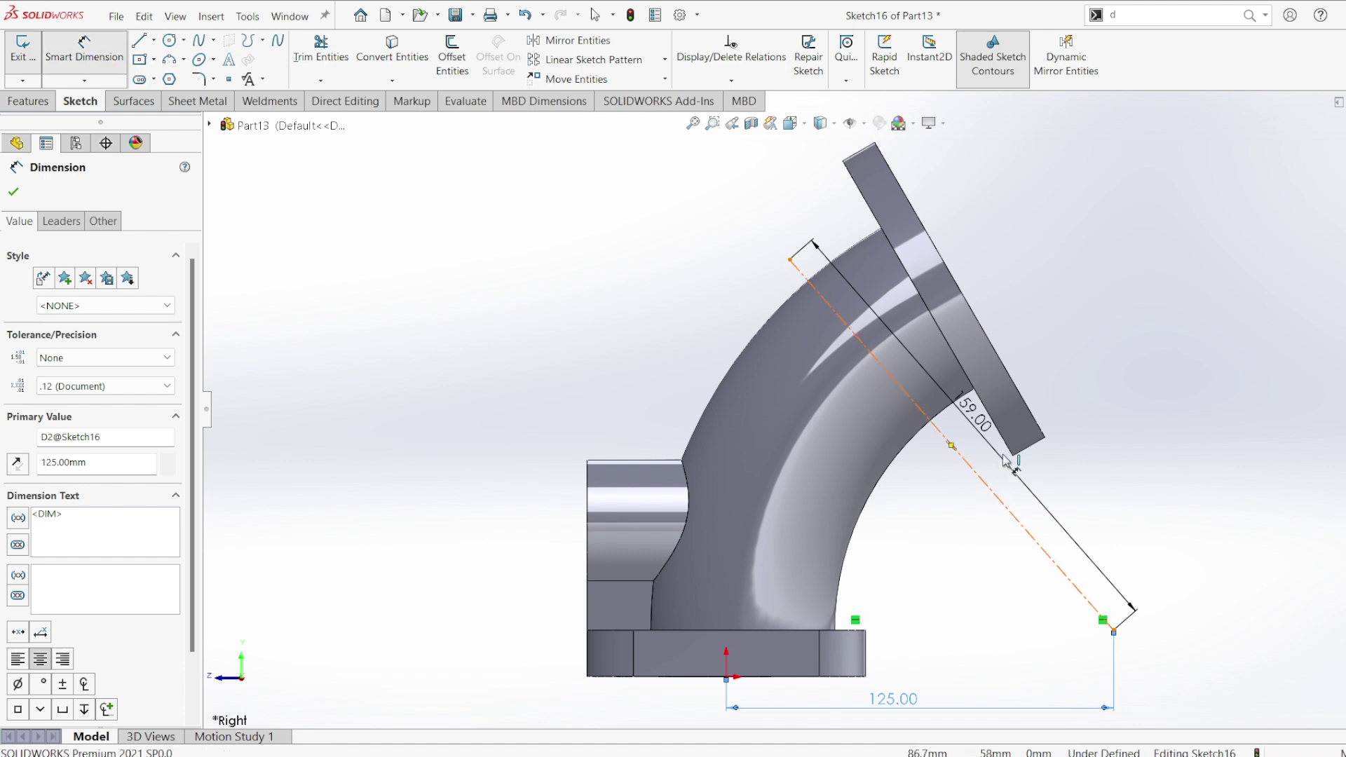
# Set the angle between the centreline and flange face to 20°, fully defining Sketch16.
pyautogui.click(999, 504)
pyautogui.click(859, 184)
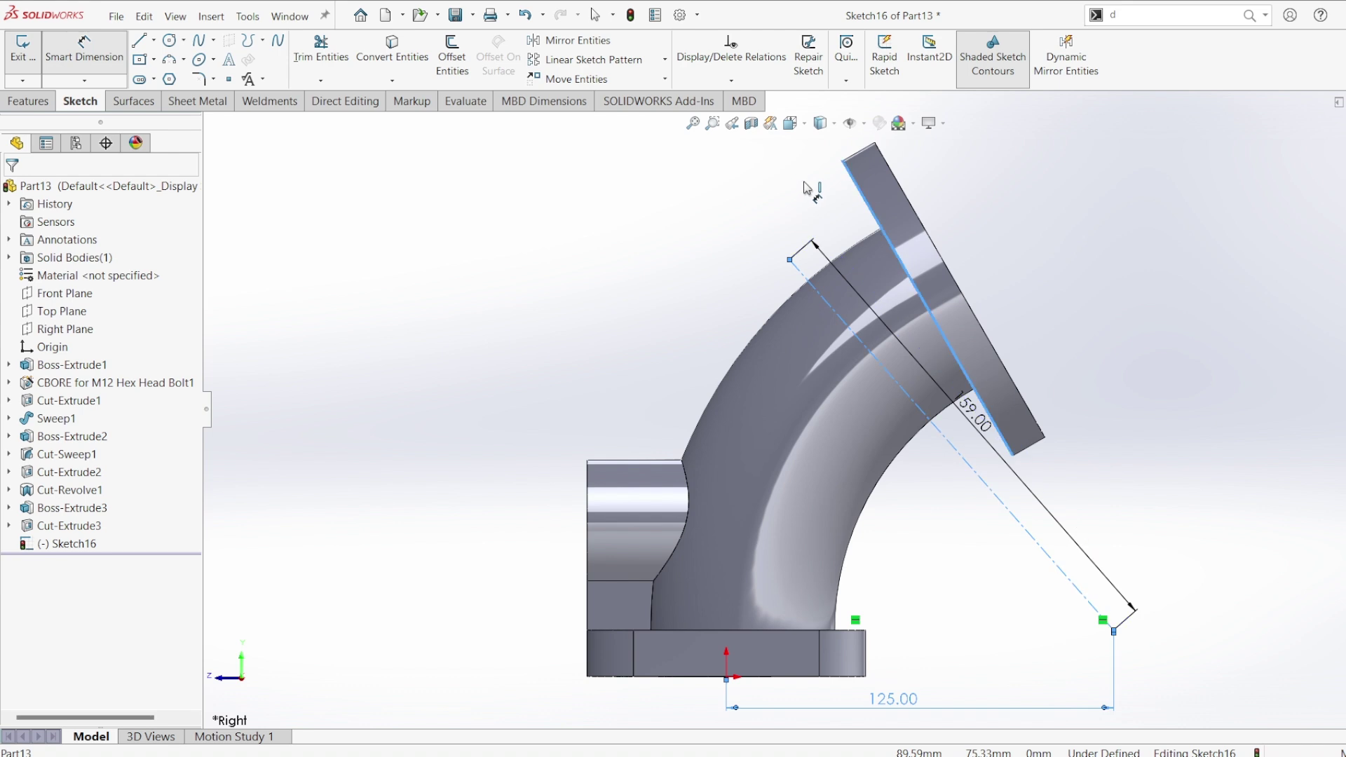
pyautogui.click(805, 185)
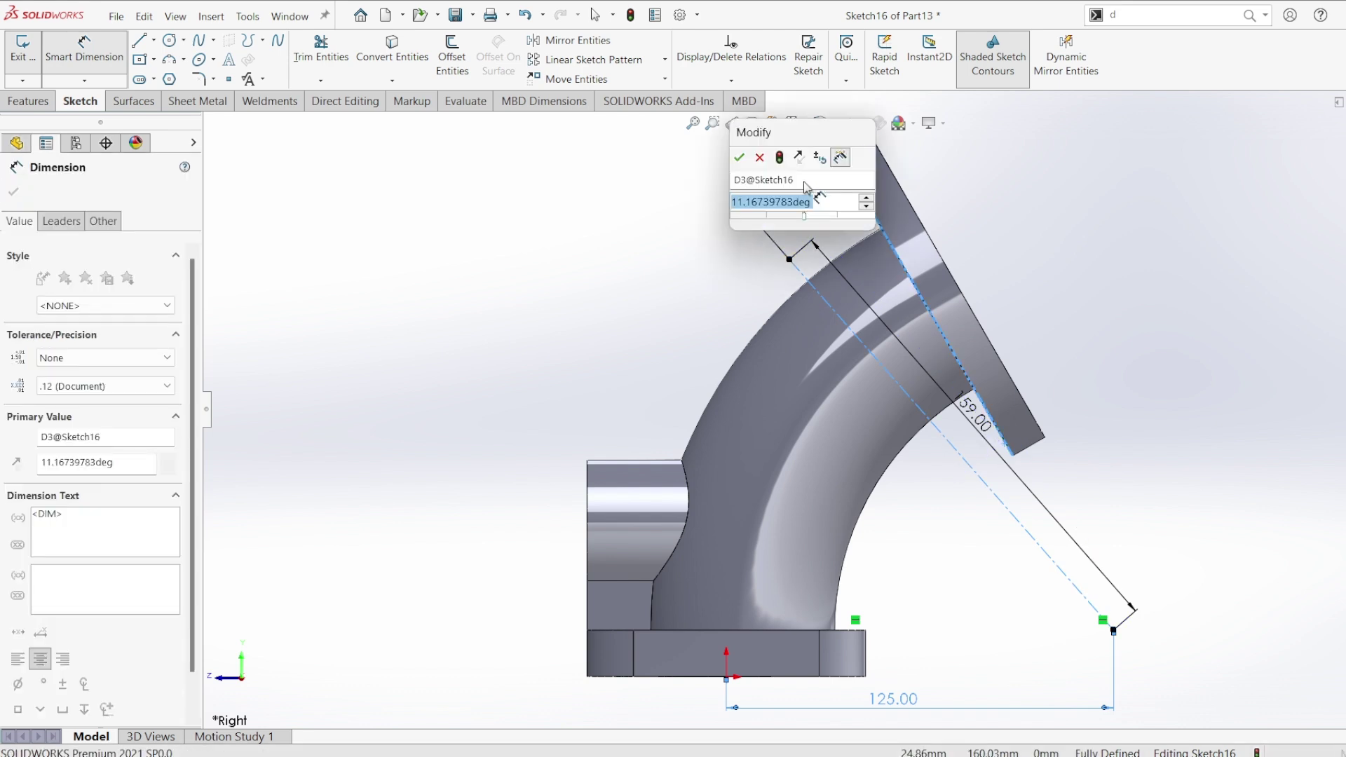
pyautogui.write('20')
pyautogui.press('Return')
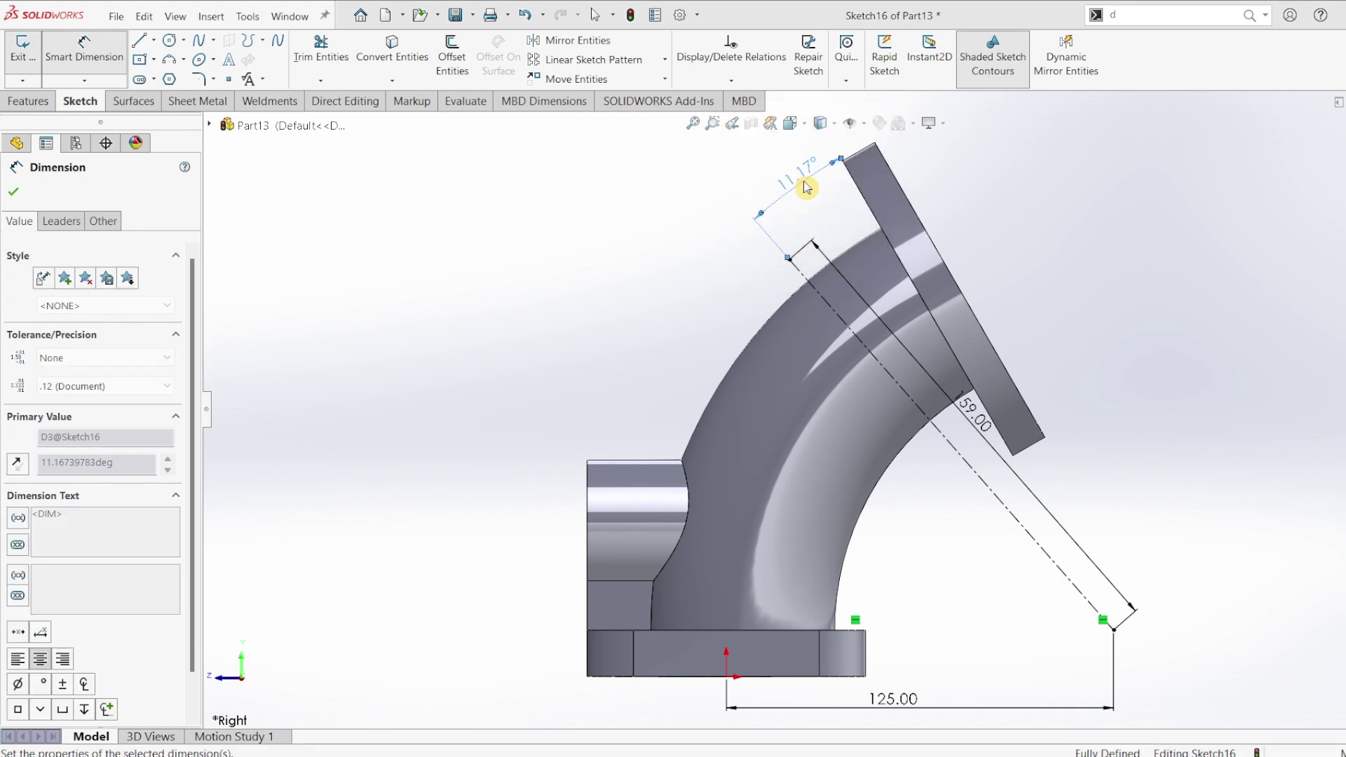
pyautogui.click(1055, 475)
pyautogui.press('Escape')
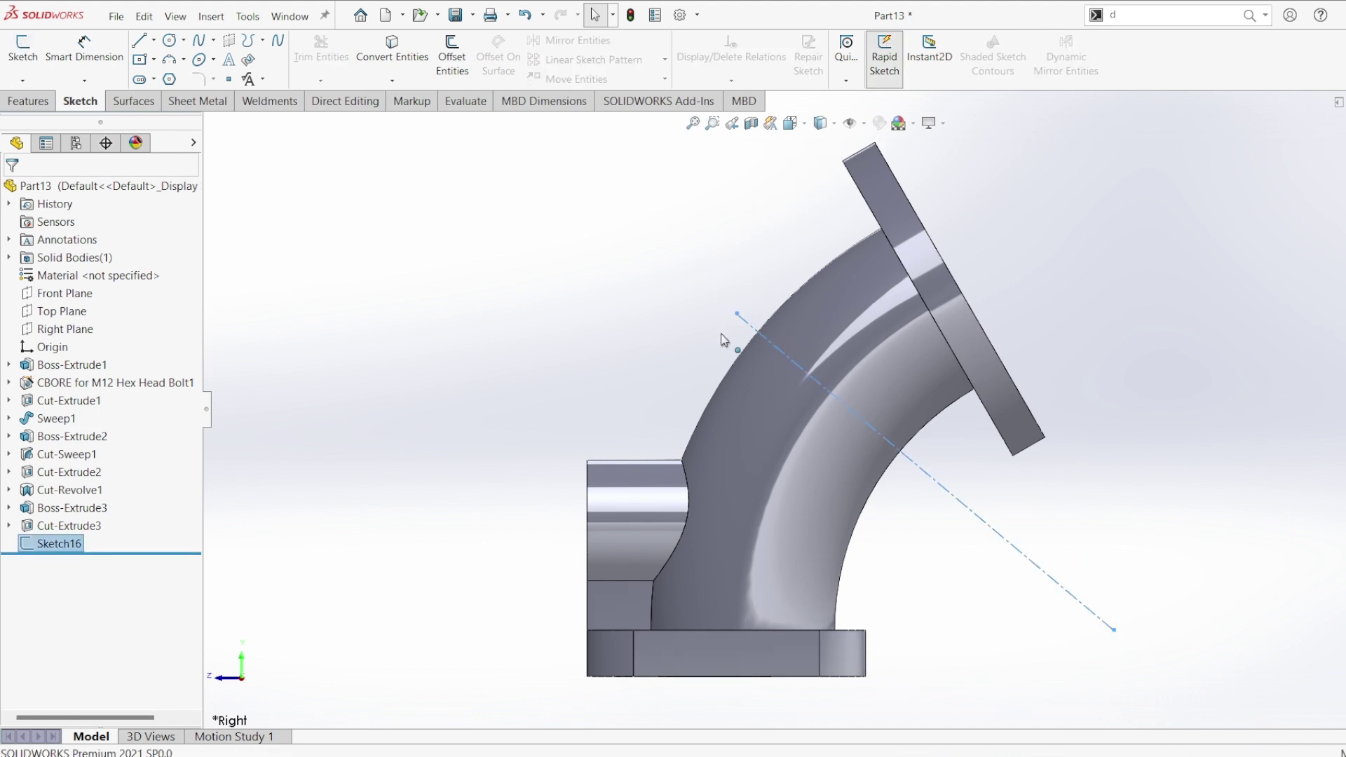
# Create Plane1 perpendicular to Sketch16's line through its upper endpoint.
pyautogui.click(28, 102)
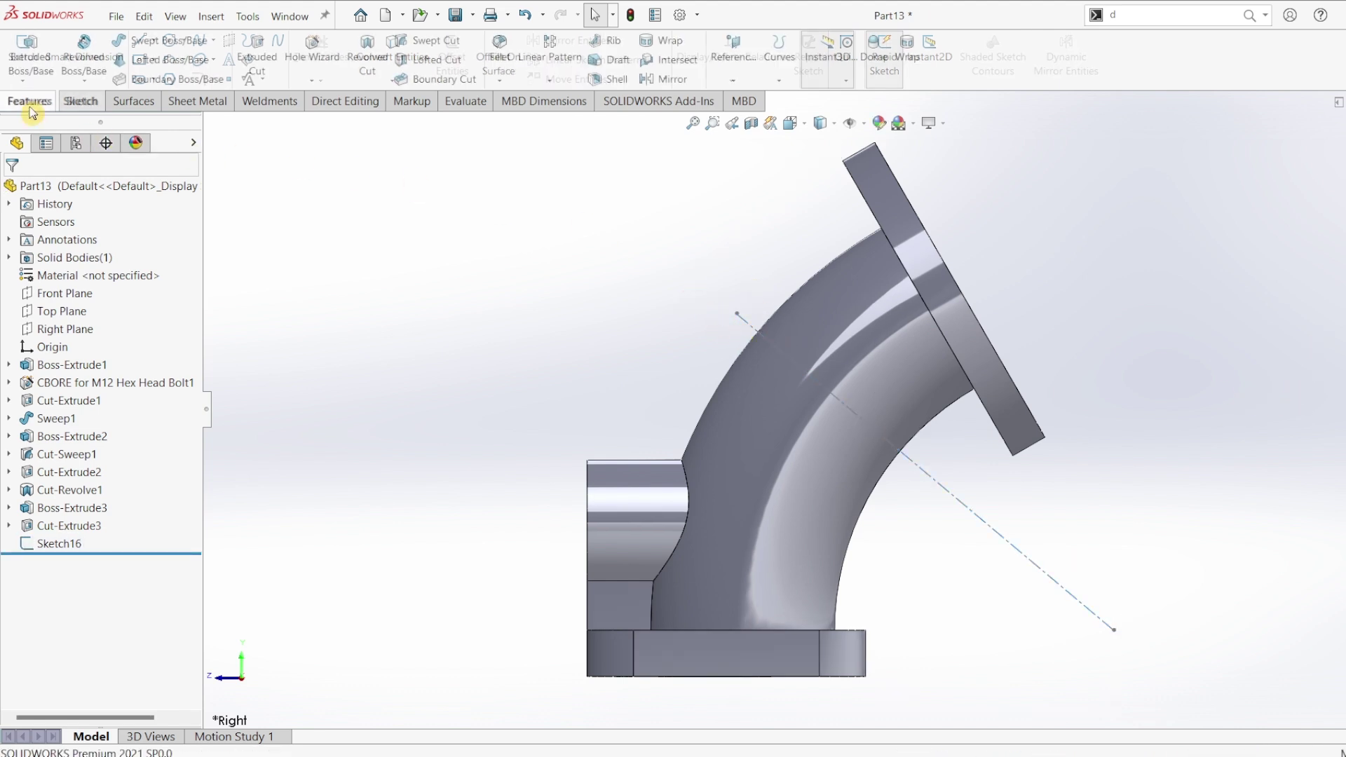
pyautogui.click(733, 56)
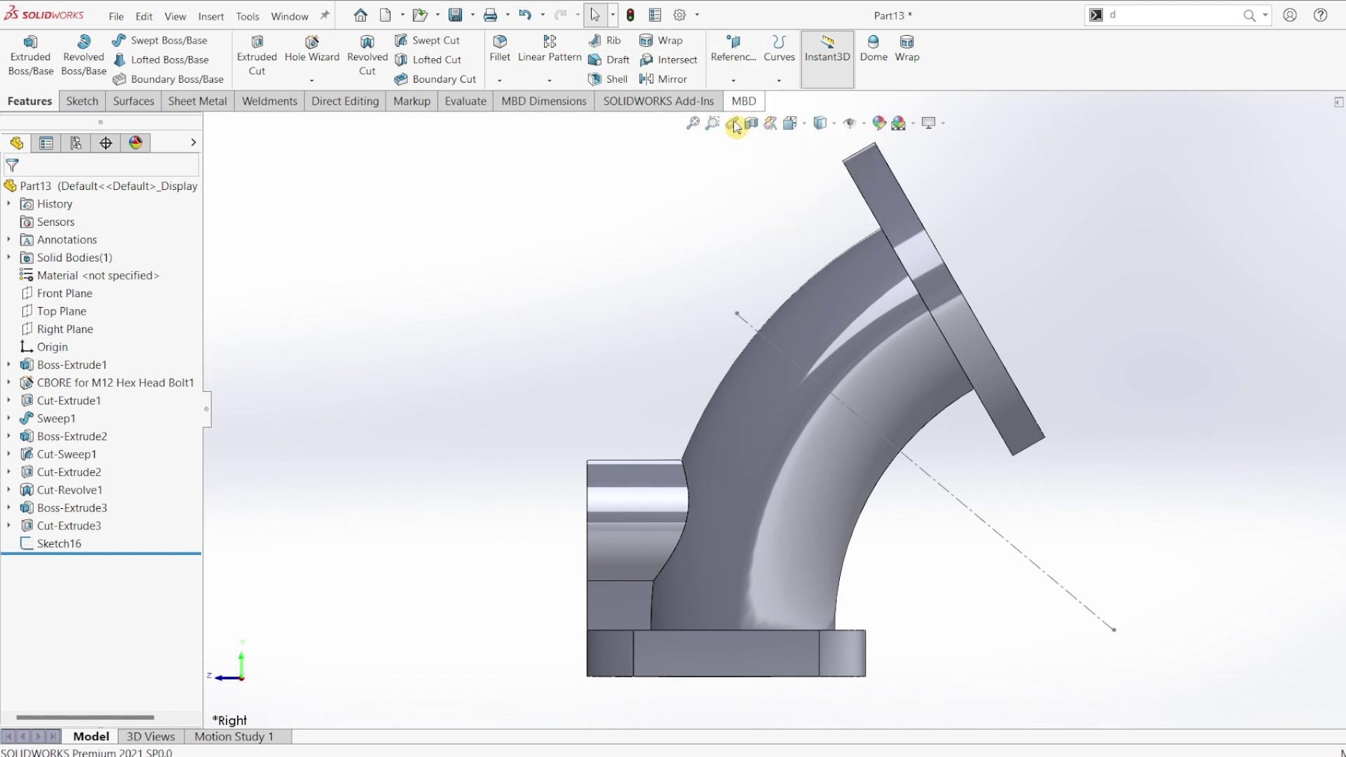
pyautogui.click(924, 469)
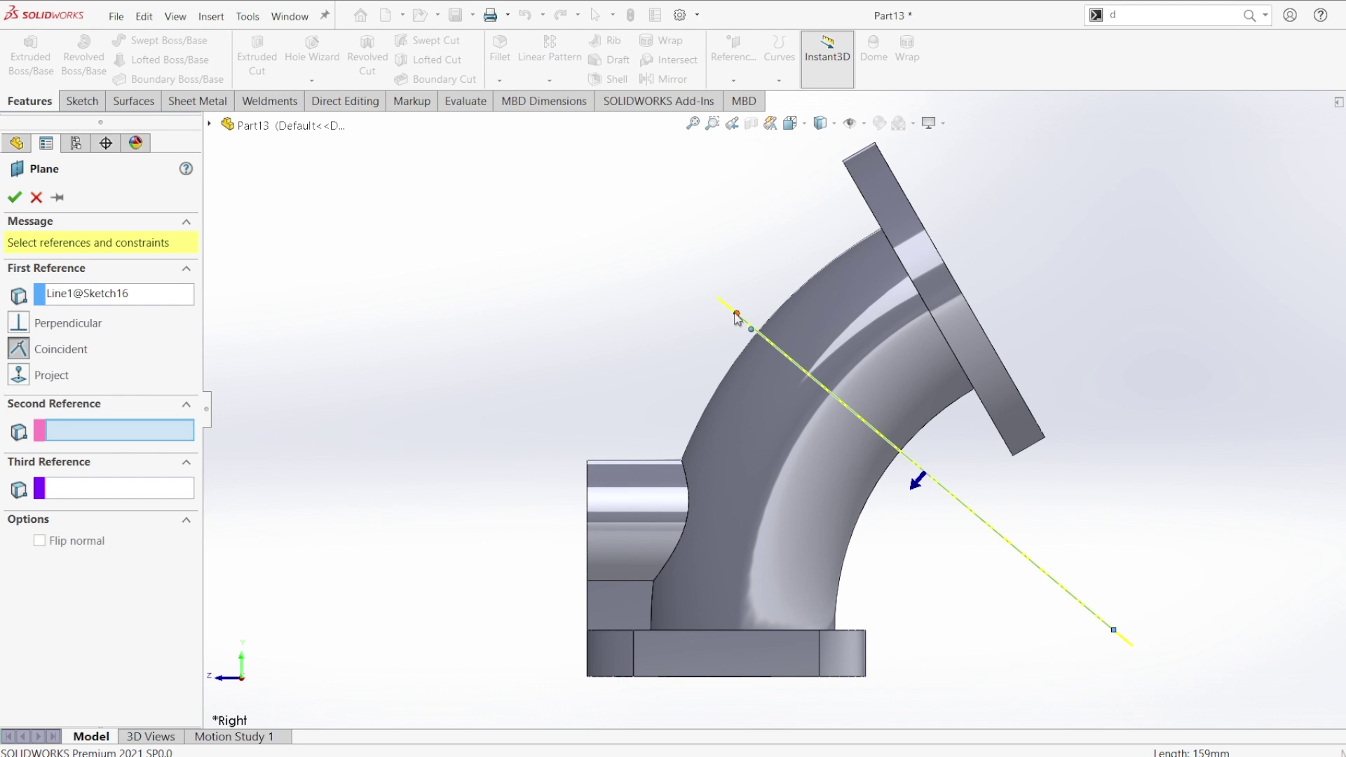
pyautogui.click(736, 314)
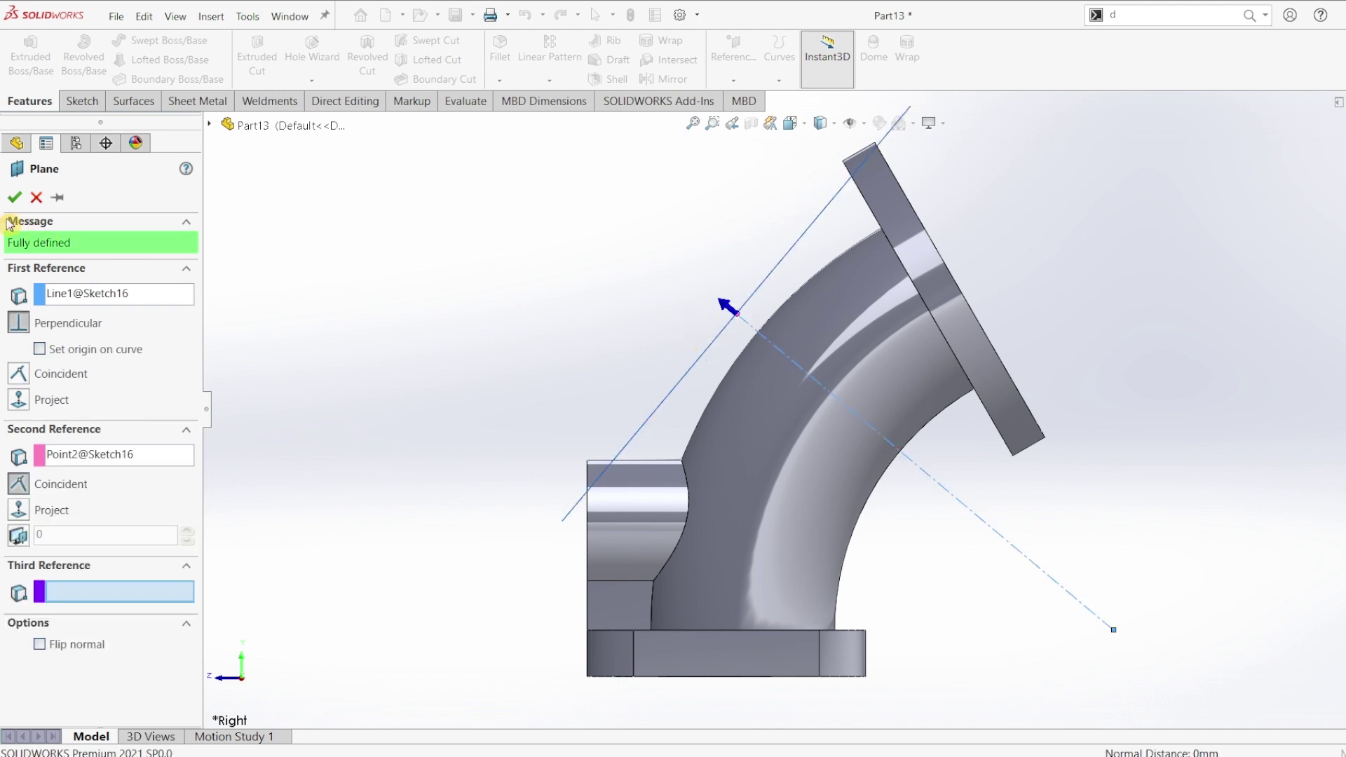
pyautogui.rightClick(504, 284)
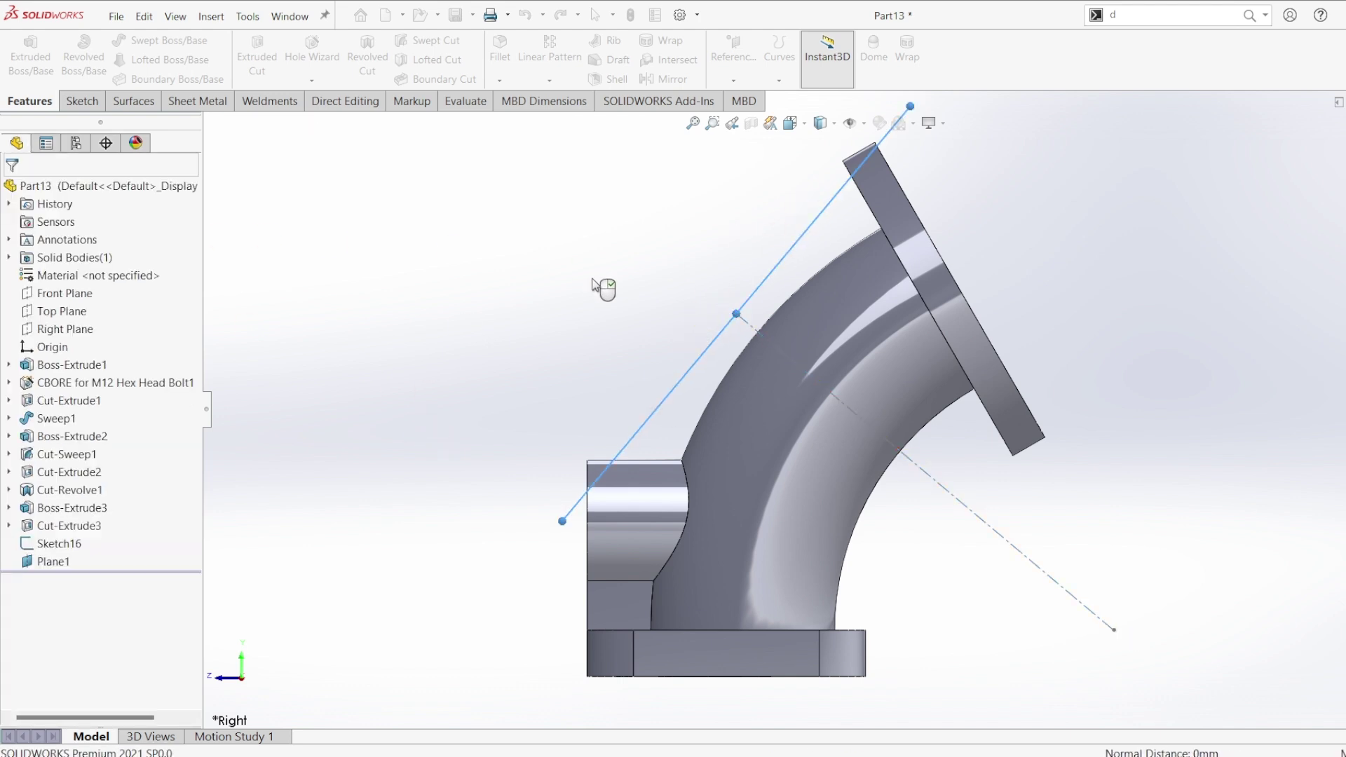
pyautogui.moveTo(592, 285); pyautogui.dragTo(538, 242, button='middle')
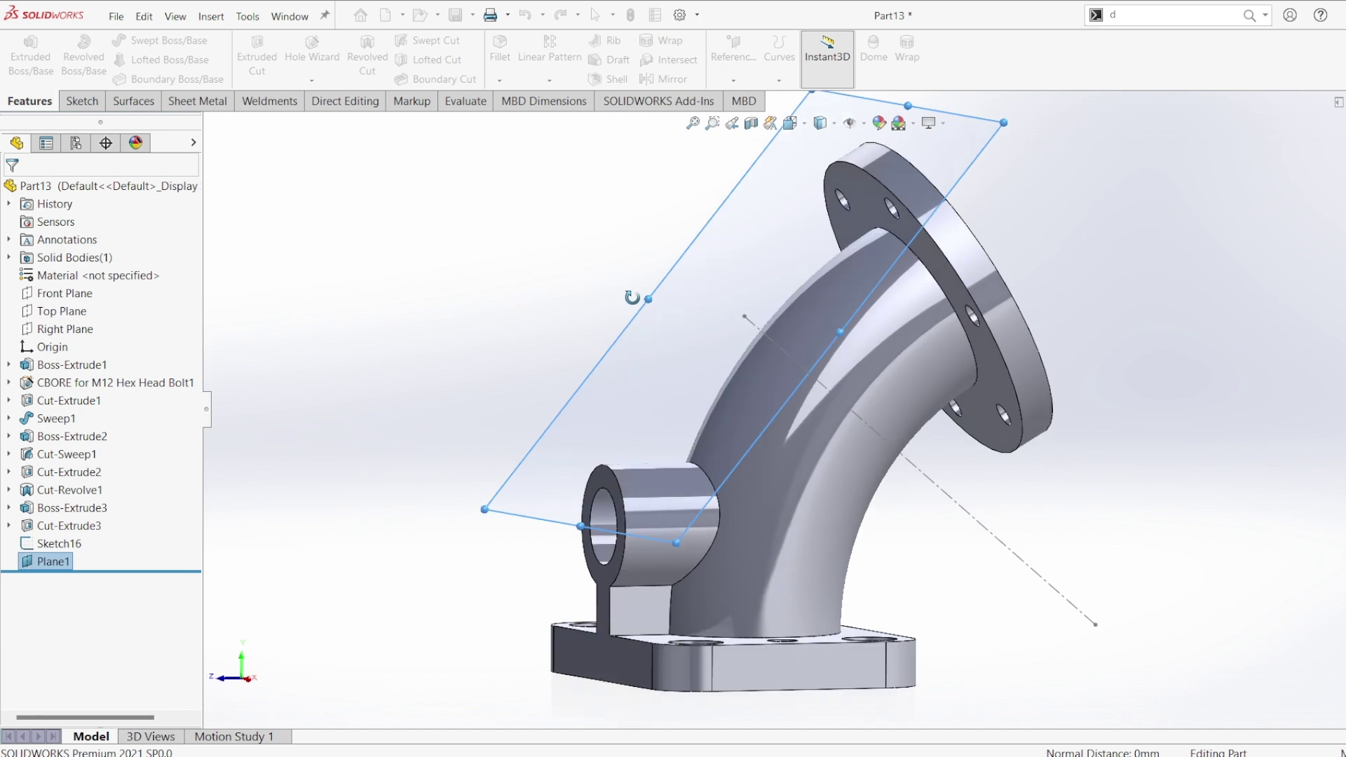
pyautogui.click(82, 100)
# Draw a centre rectangle on Plane1 and dimension it 32 × 32 mm.
pyautogui.click(23, 51)
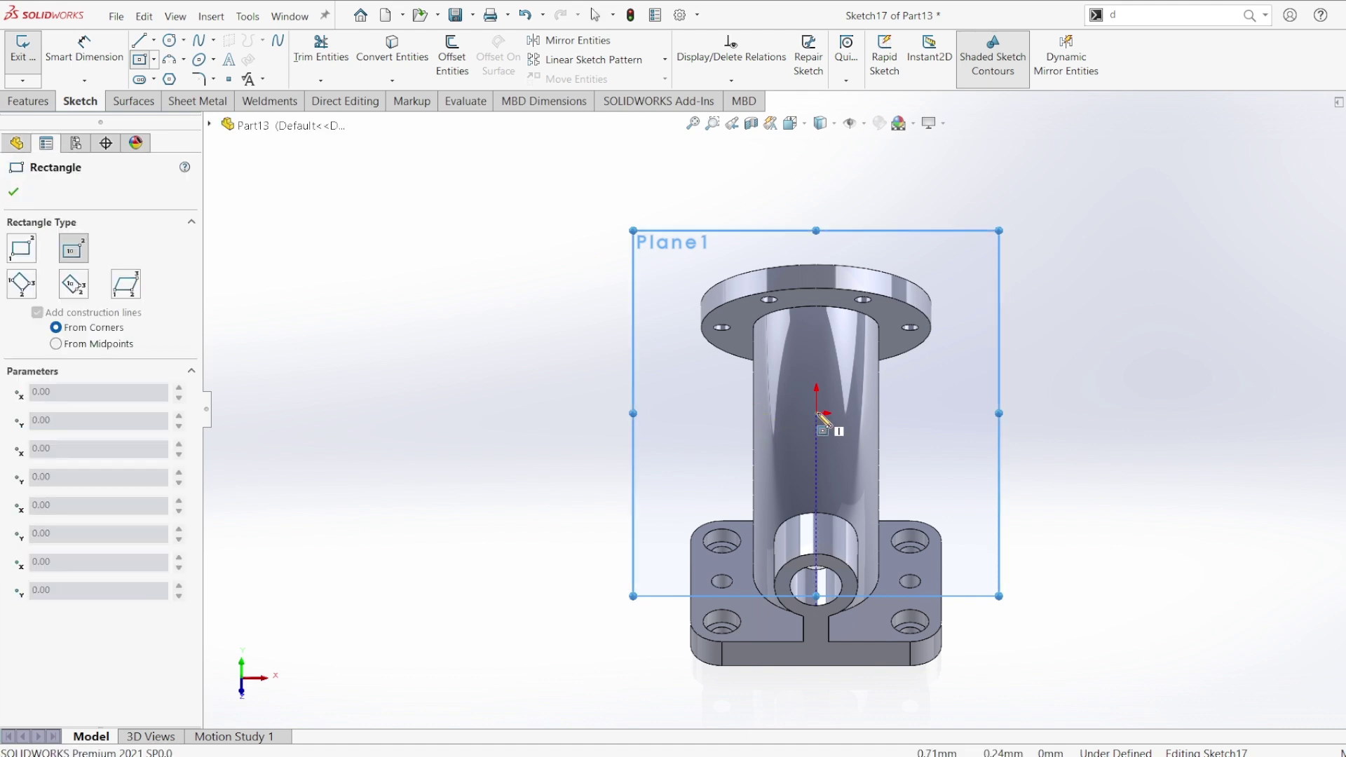
pyautogui.moveTo(817, 413); pyautogui.dragTo(876, 449)
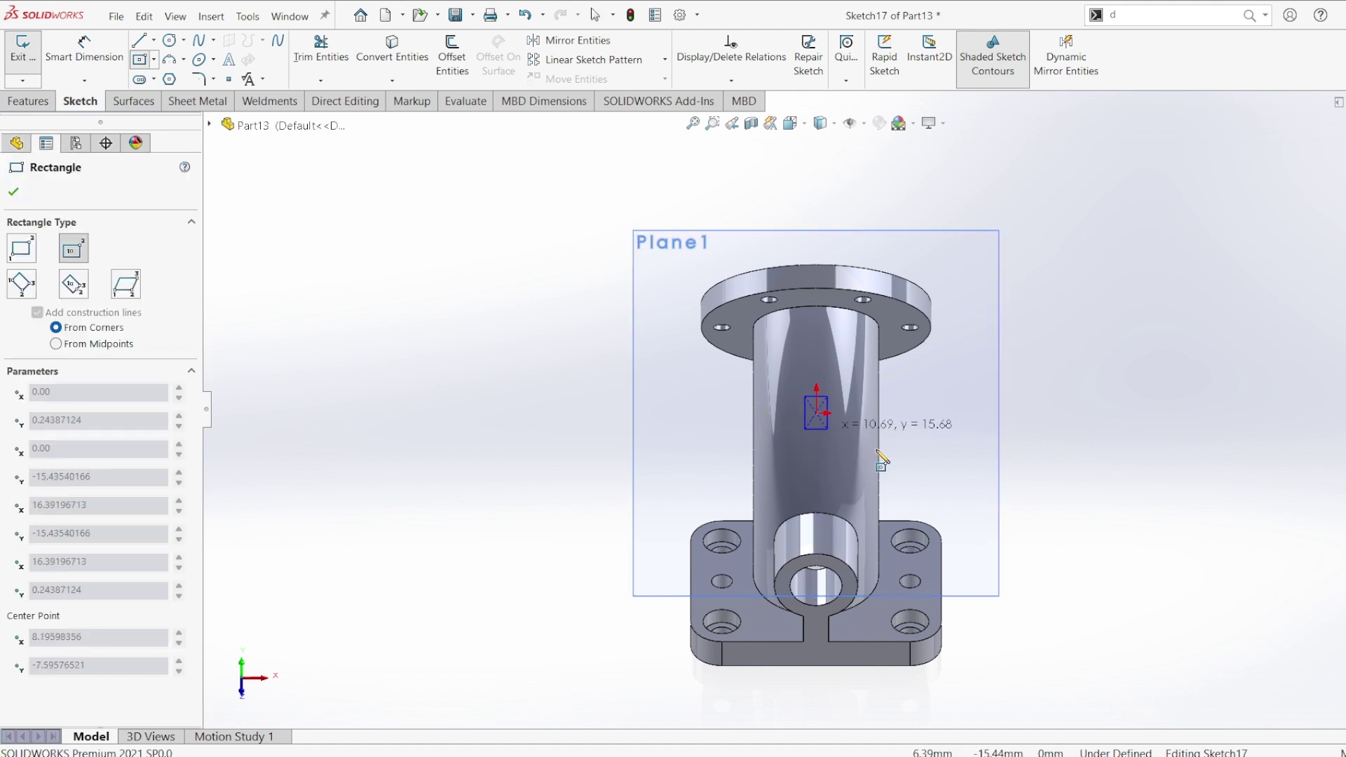
pyautogui.click(84, 49)
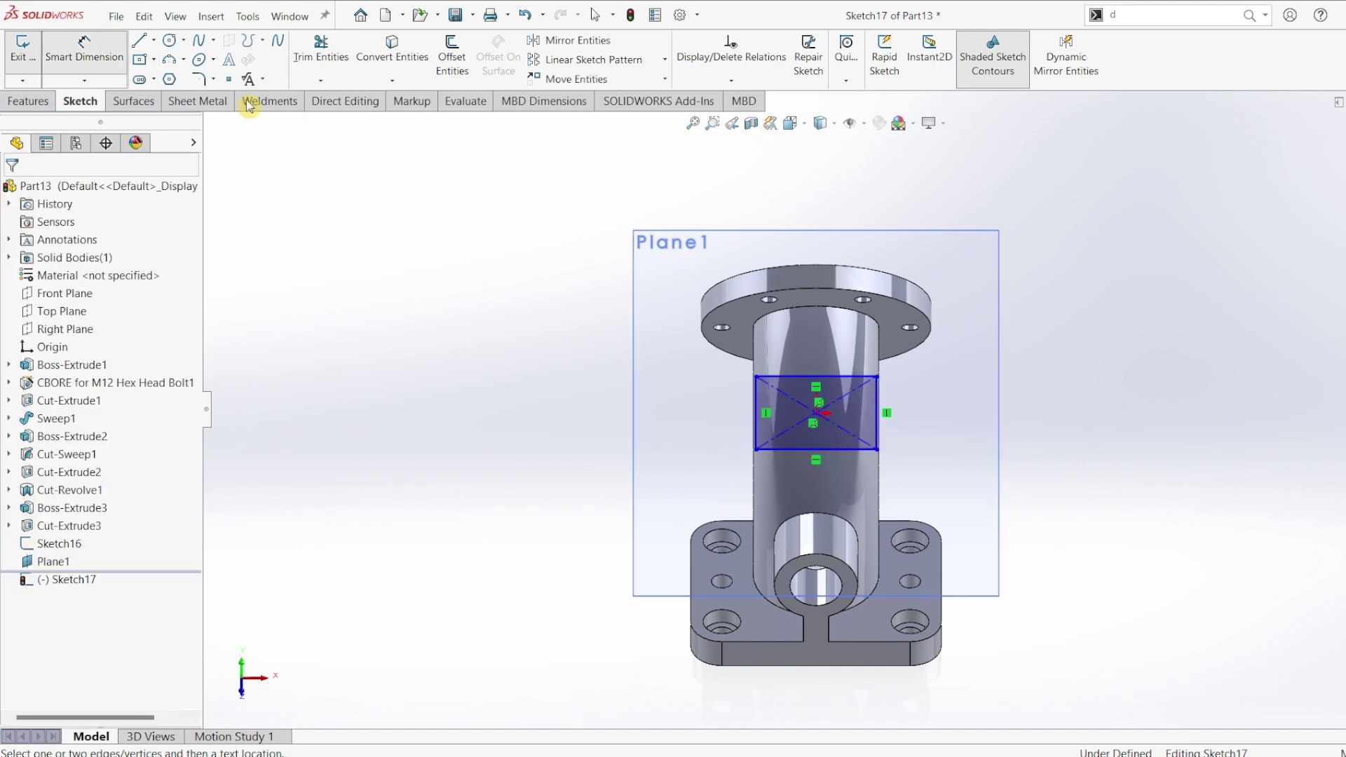
pyautogui.click(878, 420)
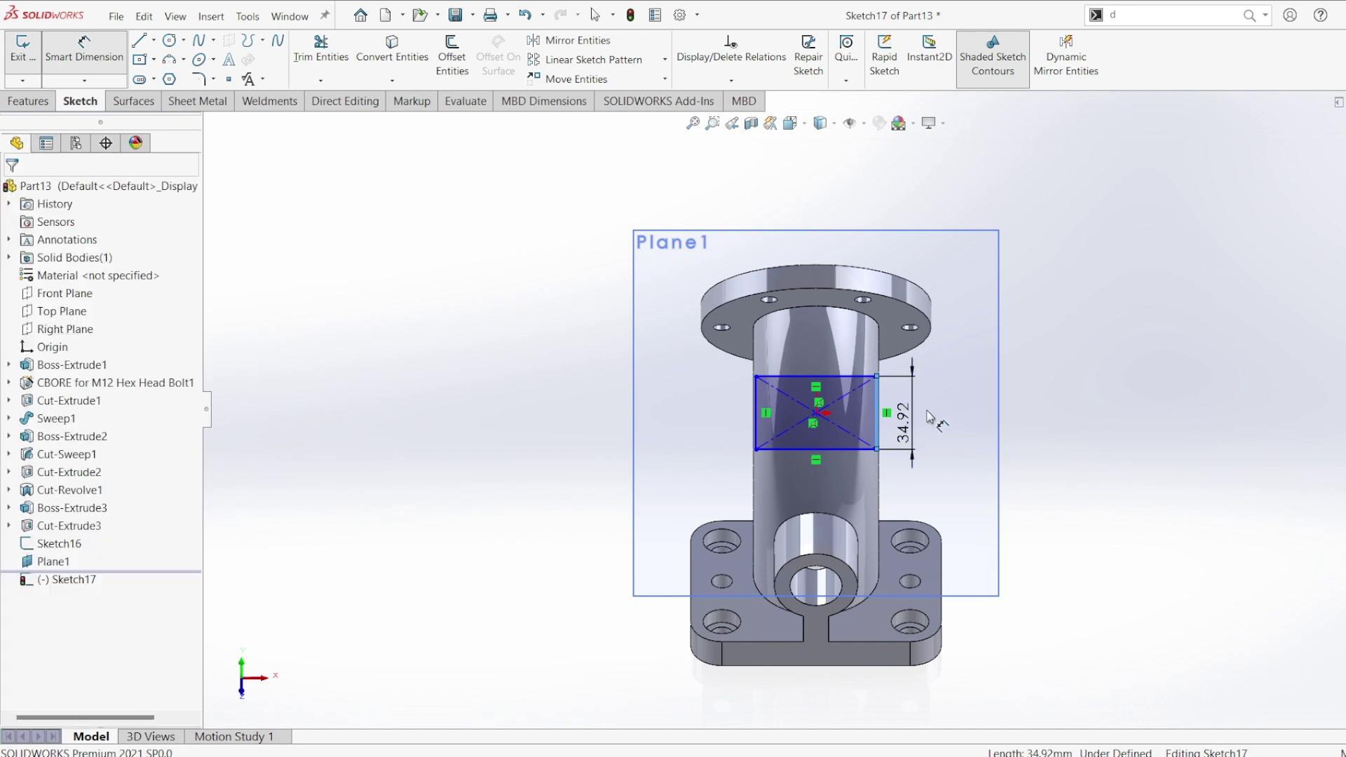
pyautogui.click(929, 419)
pyautogui.write('32')
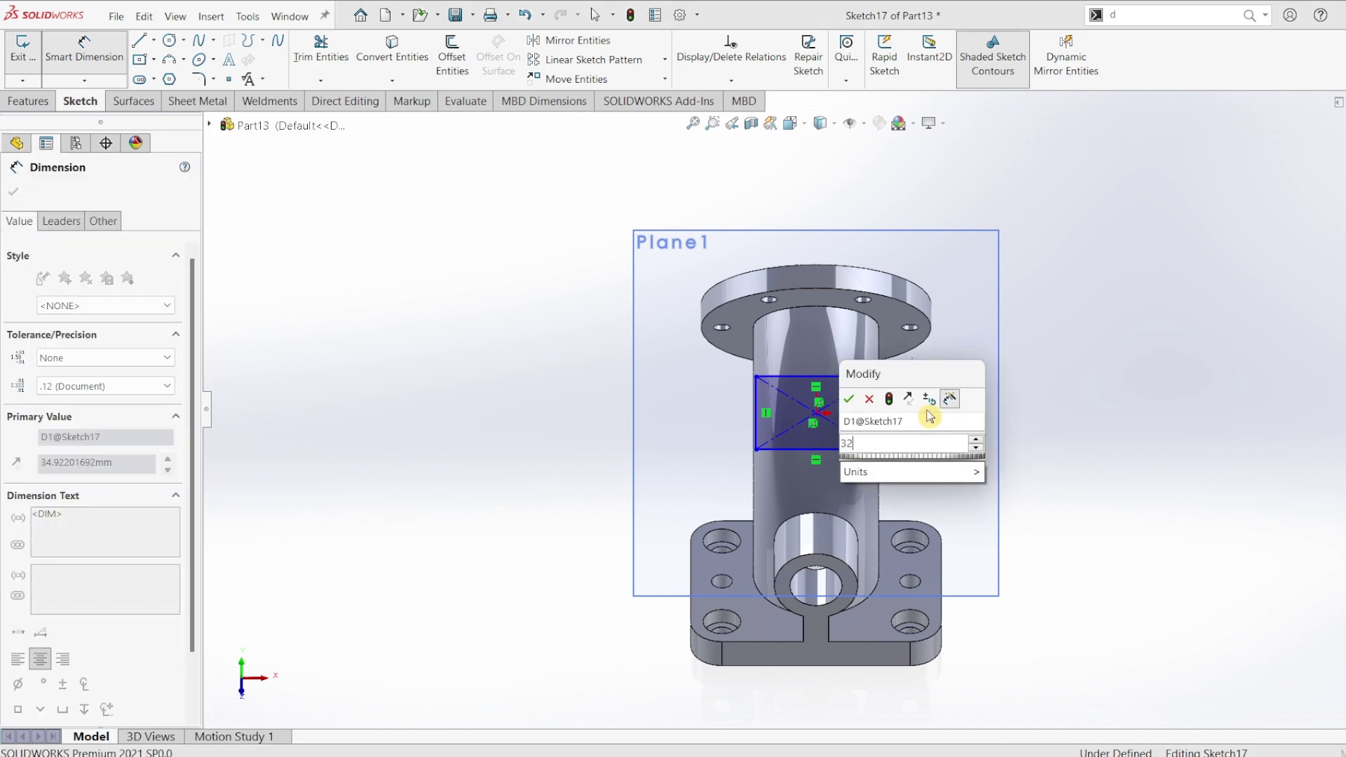
pyautogui.click(848, 399)
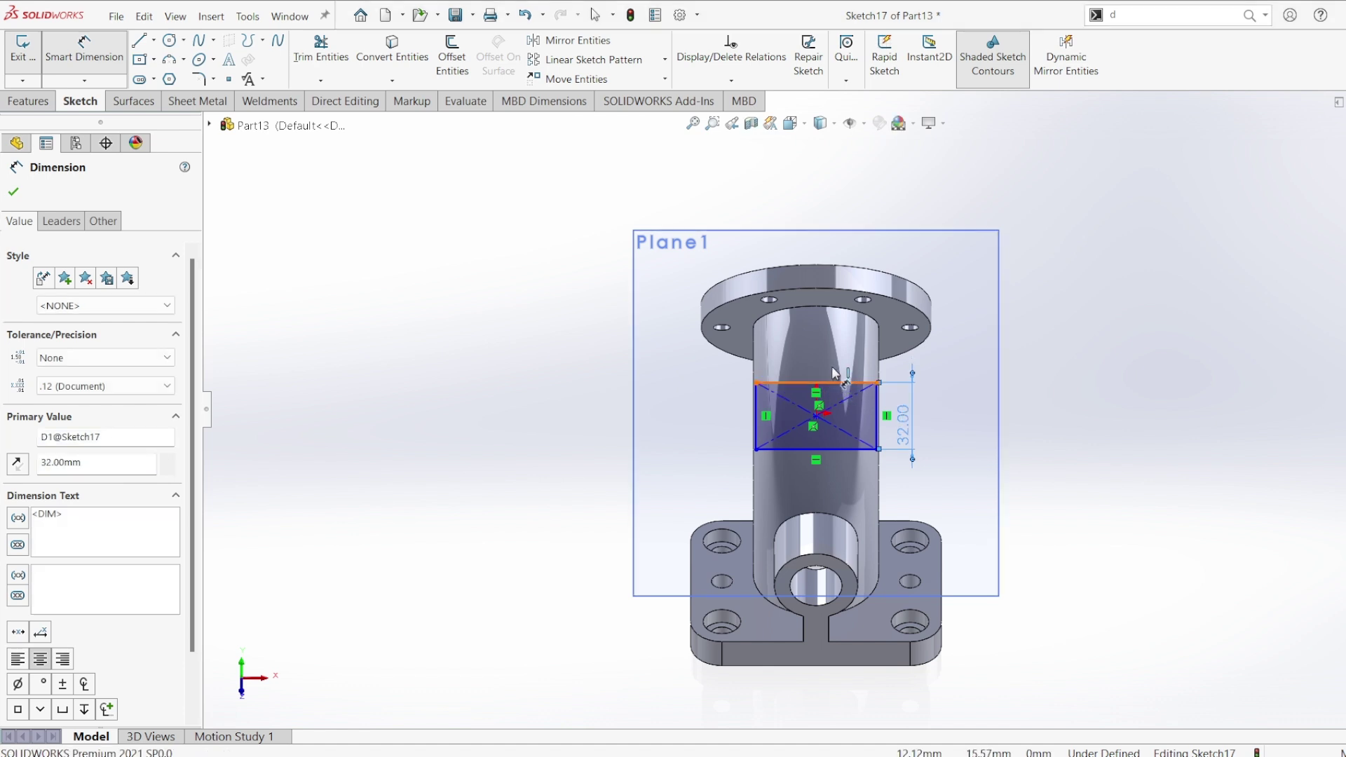
pyautogui.click(840, 383)
pyautogui.click(835, 373)
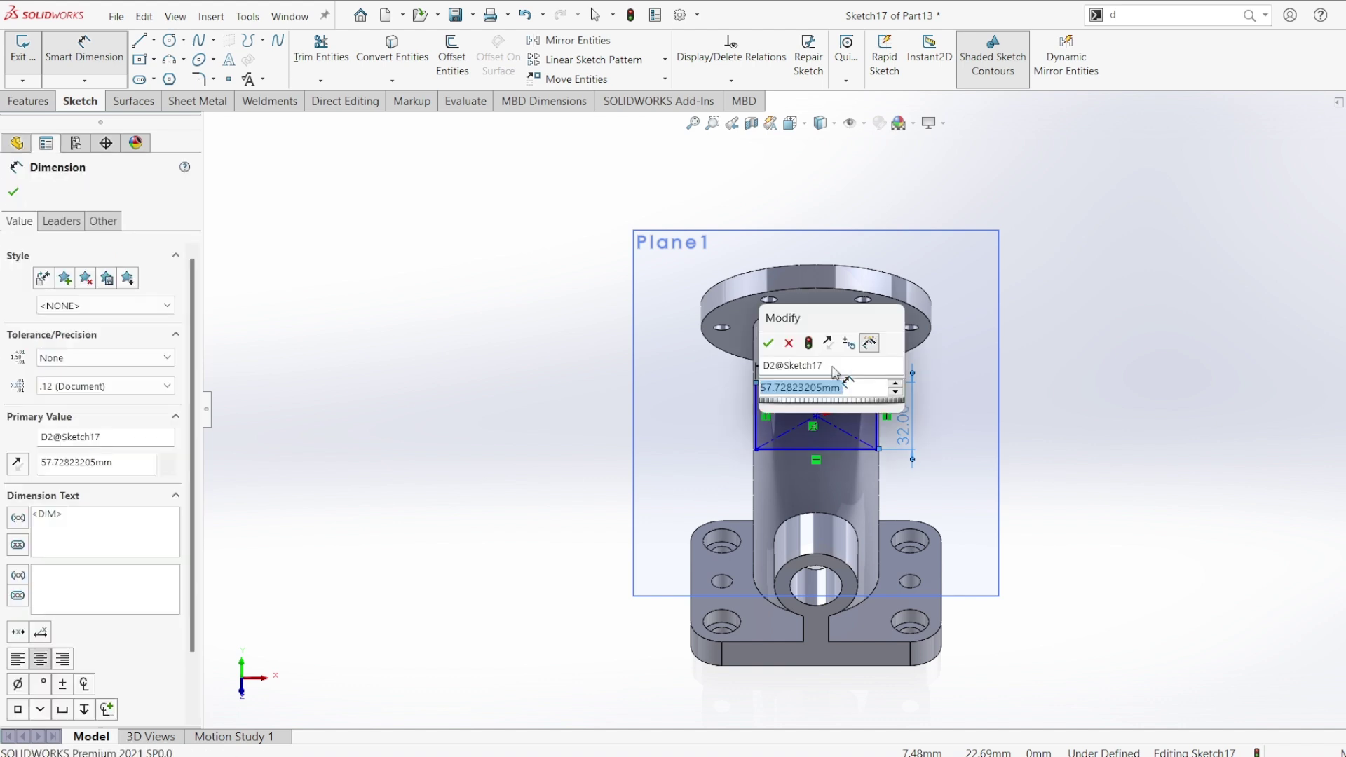
pyautogui.write('32')
pyautogui.press('Escape')
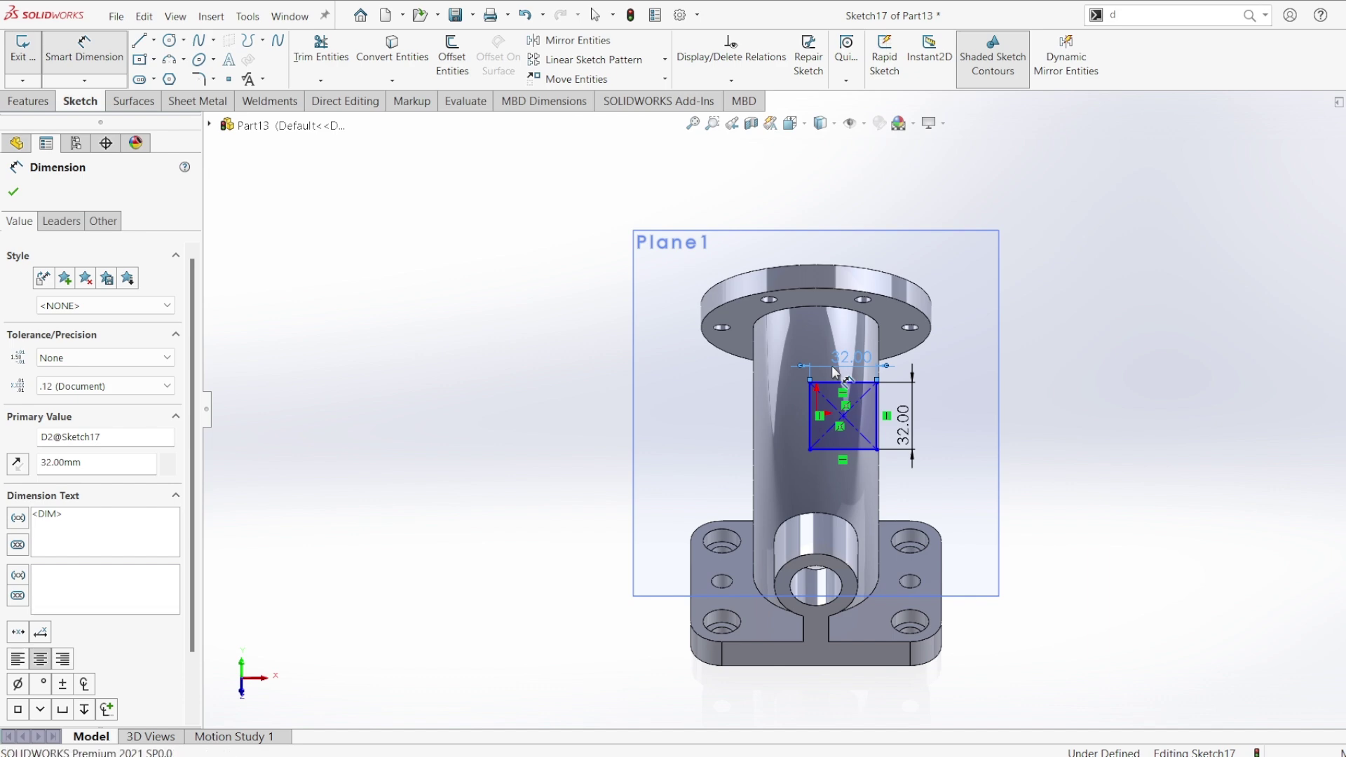
pyautogui.press('Escape')
# Make the rectangle's centre coincident with the angled line's endpoint.
pyautogui.scroll(-1, 848, 435)
pyautogui.scroll(-1, 846, 418)
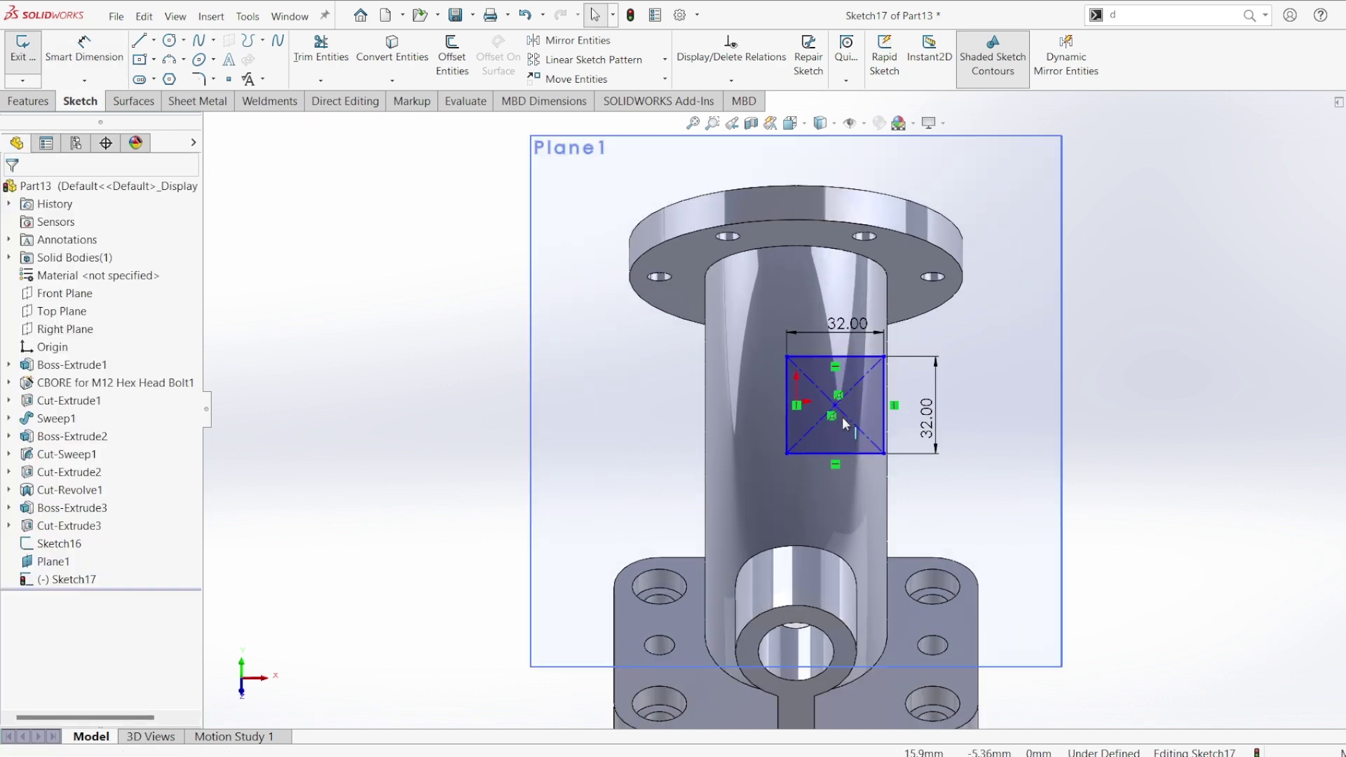
pyautogui.scroll(-1, 843, 417)
pyautogui.scroll(-1, 838, 414)
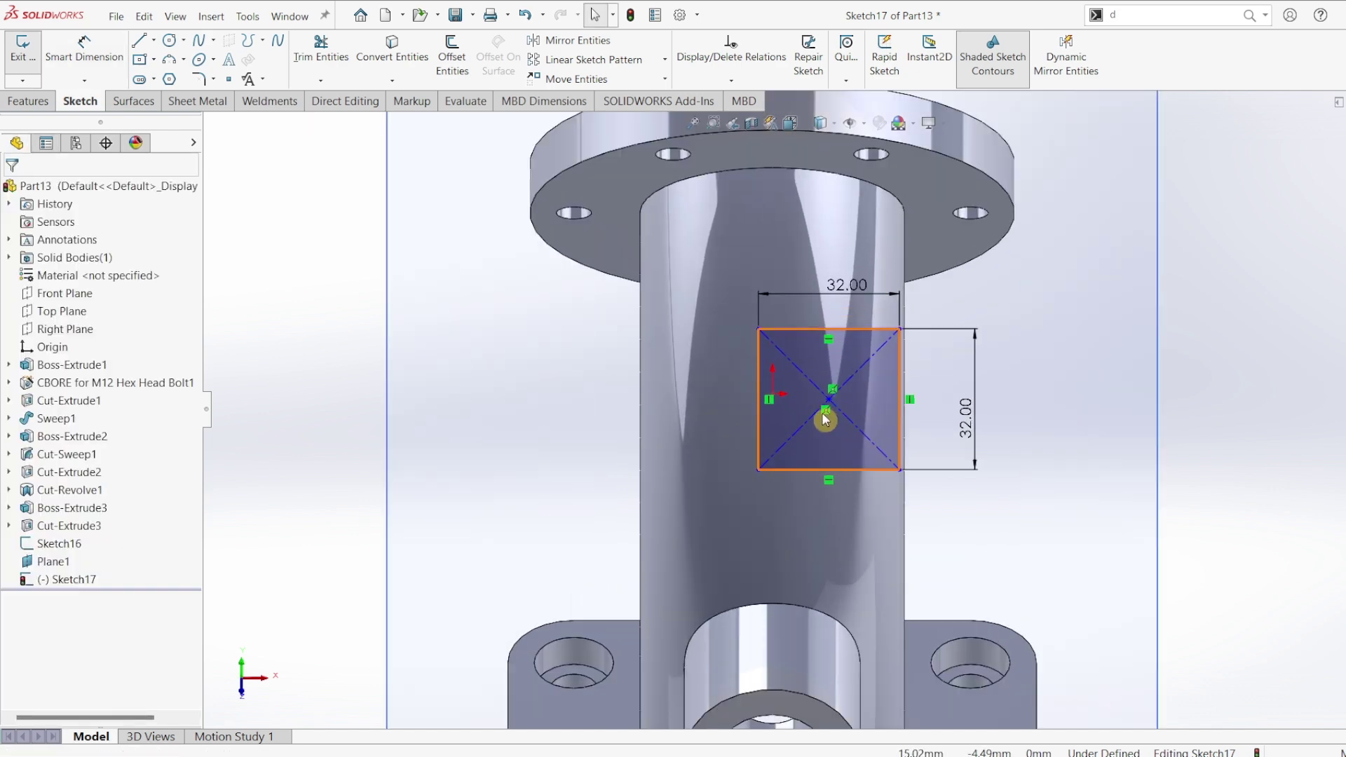
pyautogui.moveTo(821, 412); pyautogui.dragTo(751, 416, button='middle')
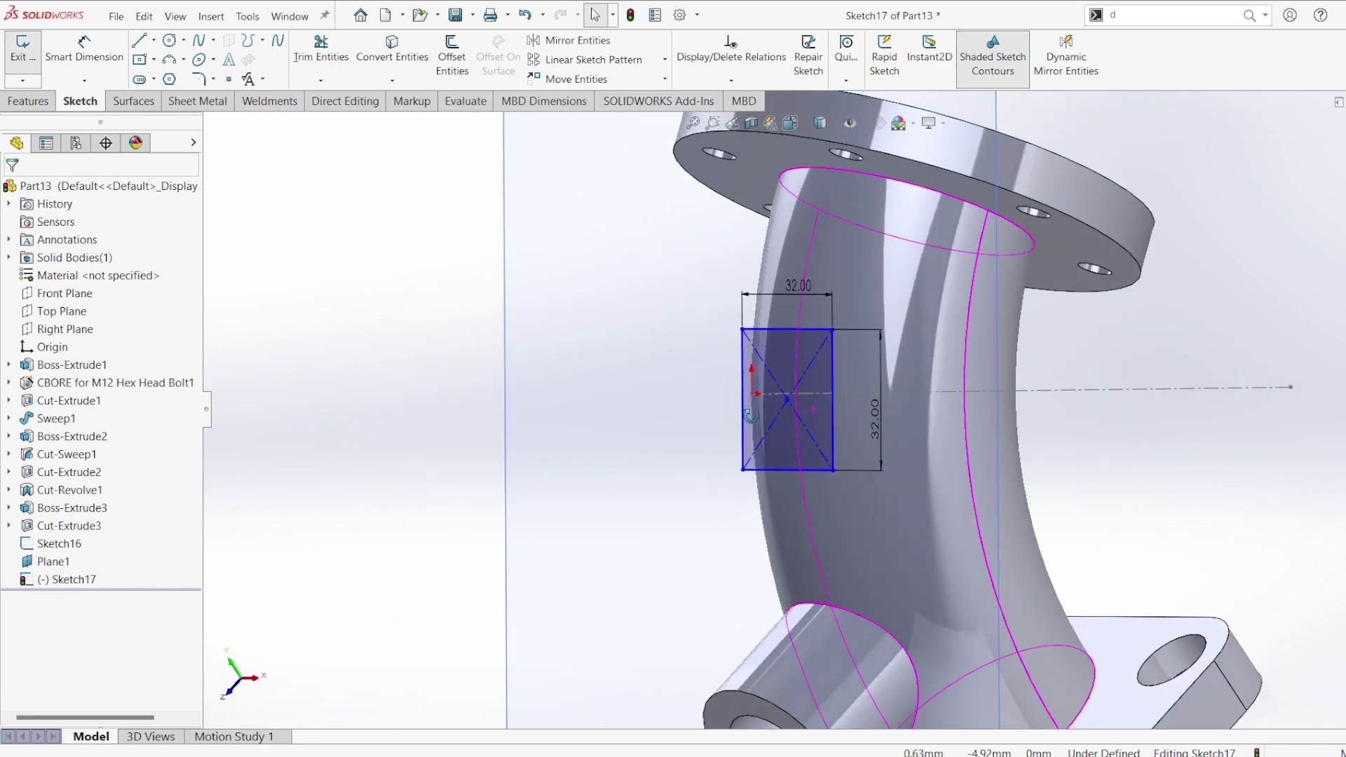
pyautogui.click(786, 401)
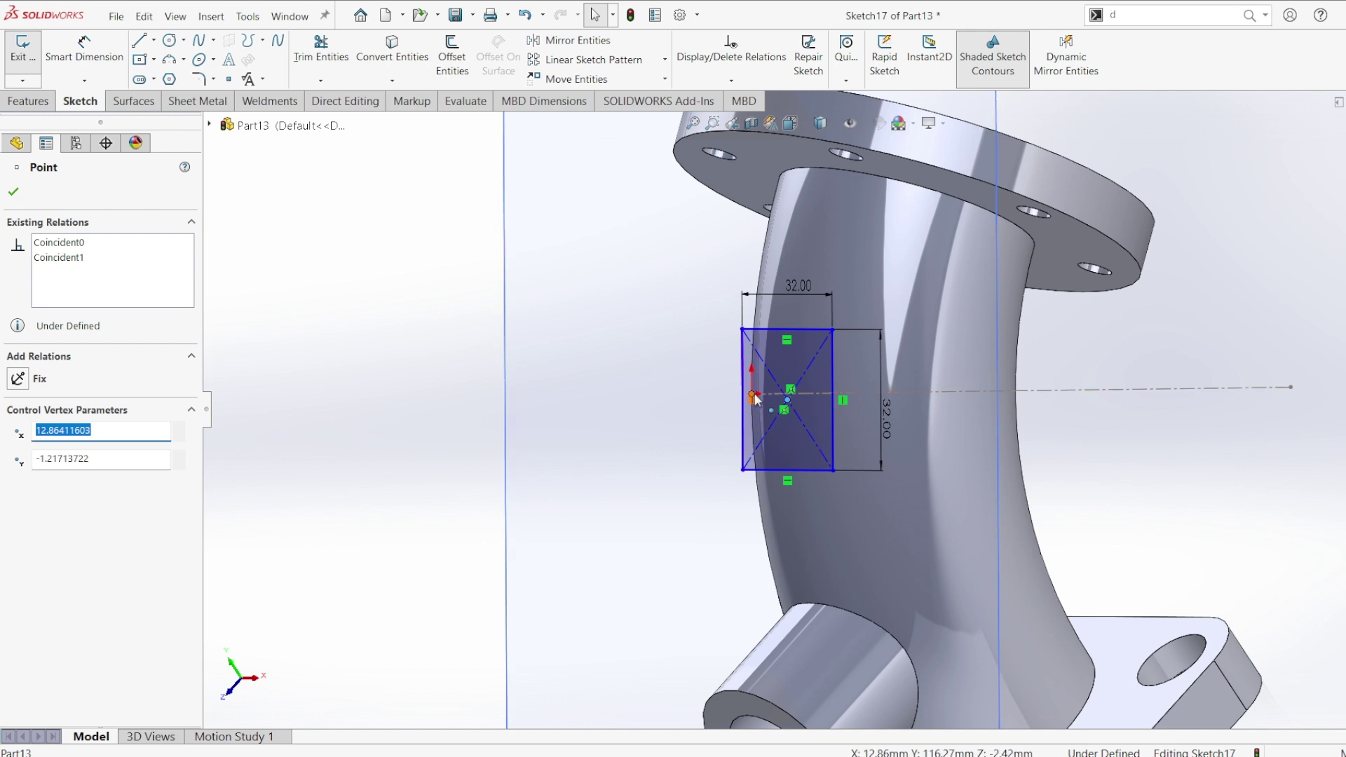
pyautogui.keyDown('ctrl'); pyautogui.click(753, 398); pyautogui.keyUp('ctrl')
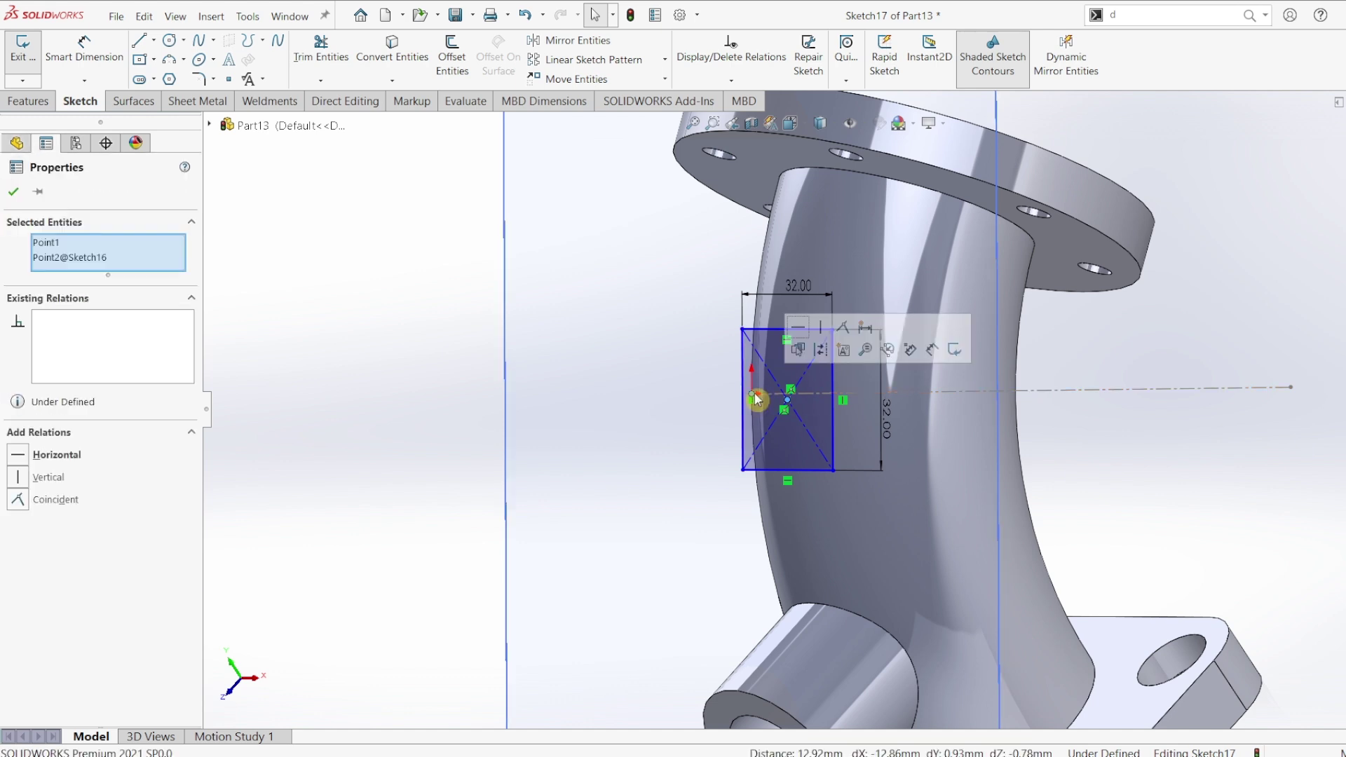
pyautogui.click(18, 500)
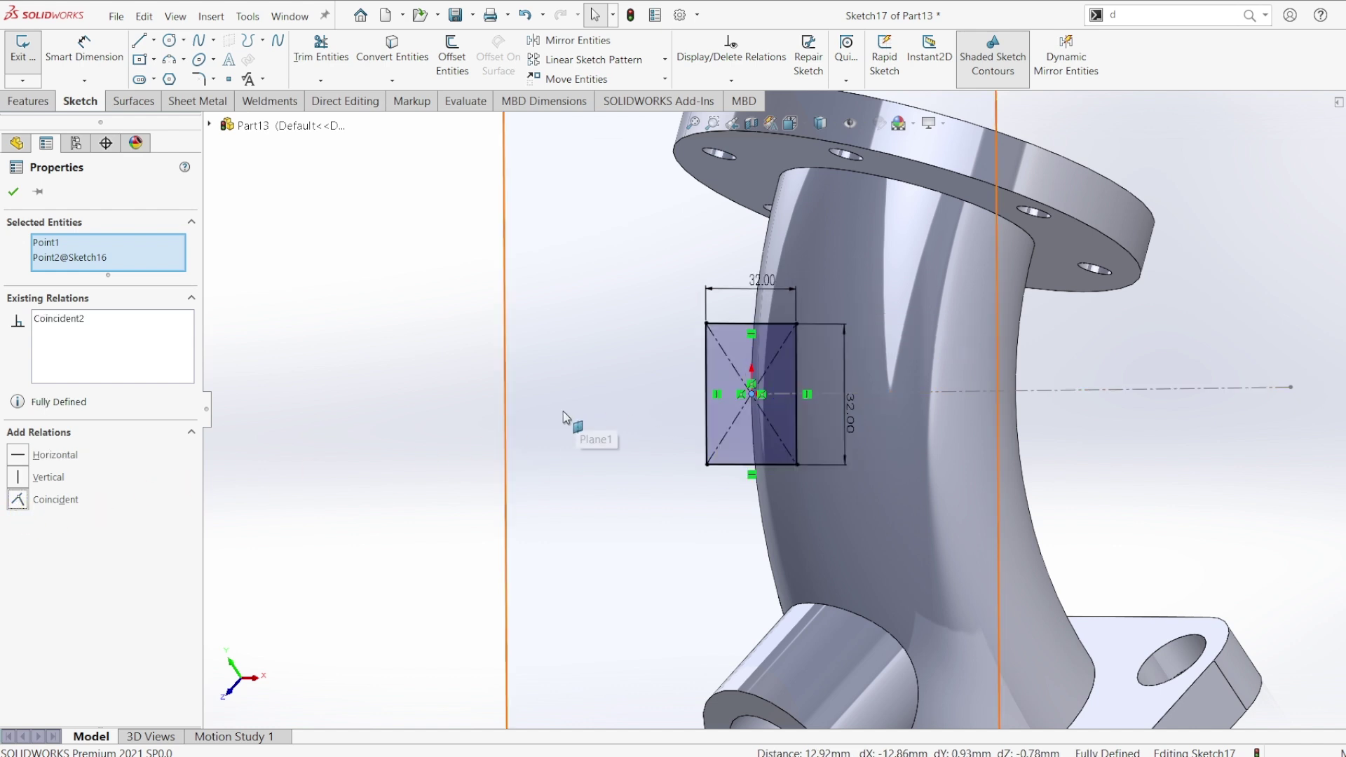
pyautogui.click(10, 200)
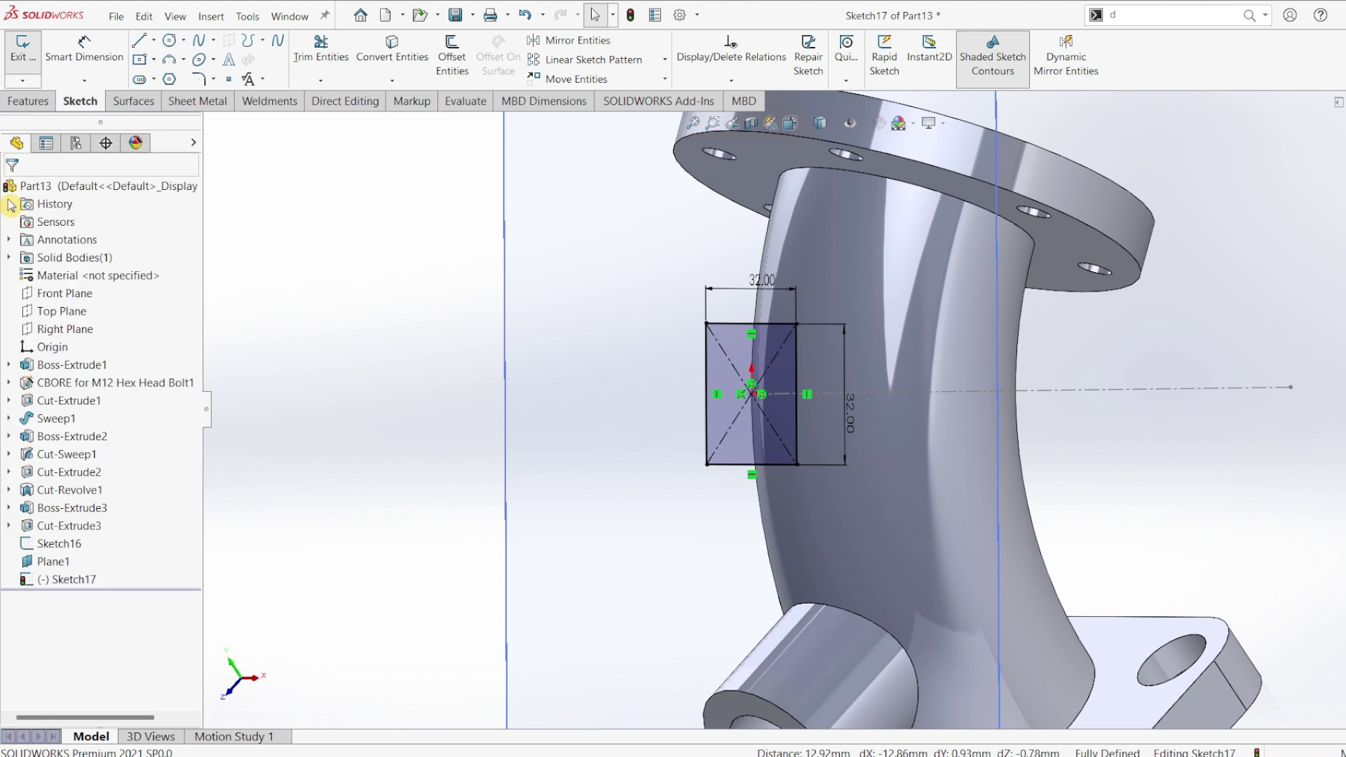
# Extrude the 32 mm square reversed toward the pipe with end condition Up To Next.
pyautogui.click(24, 105)
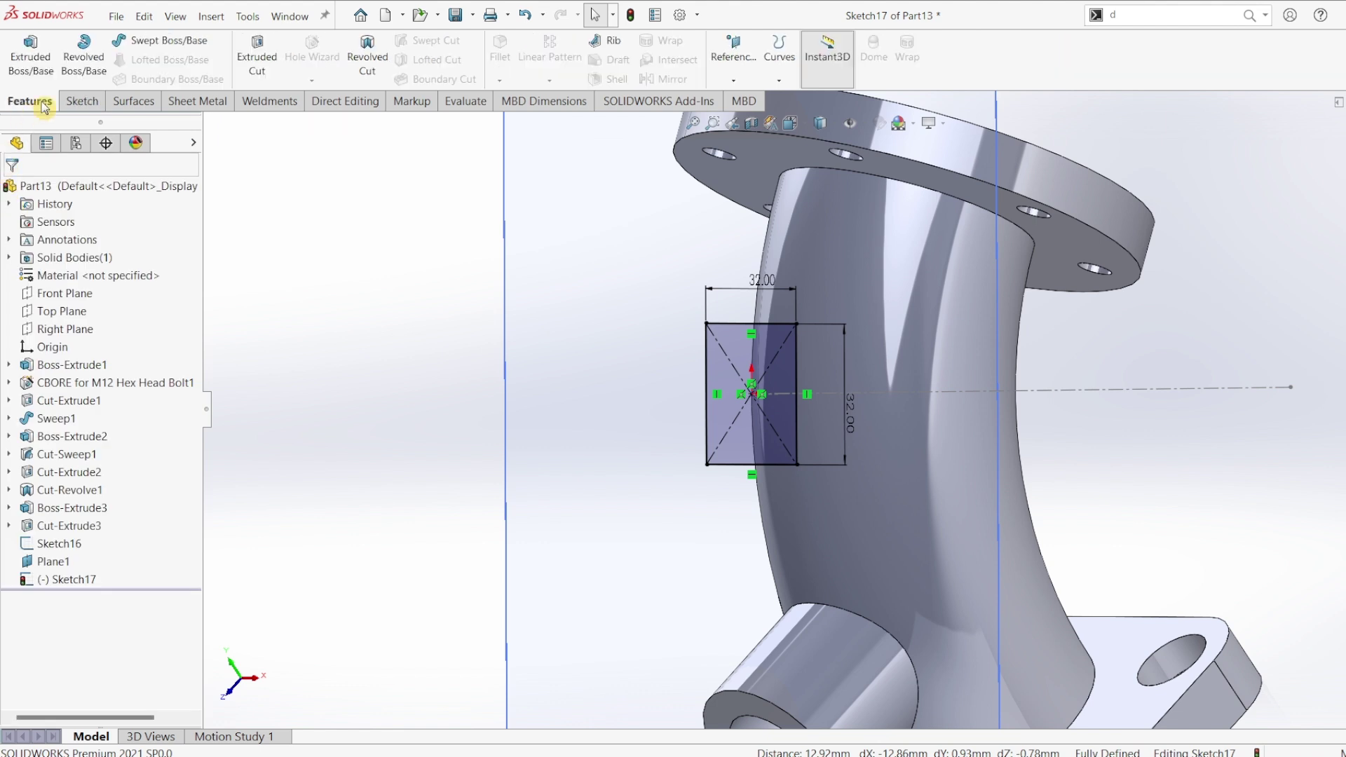
pyautogui.click(31, 56)
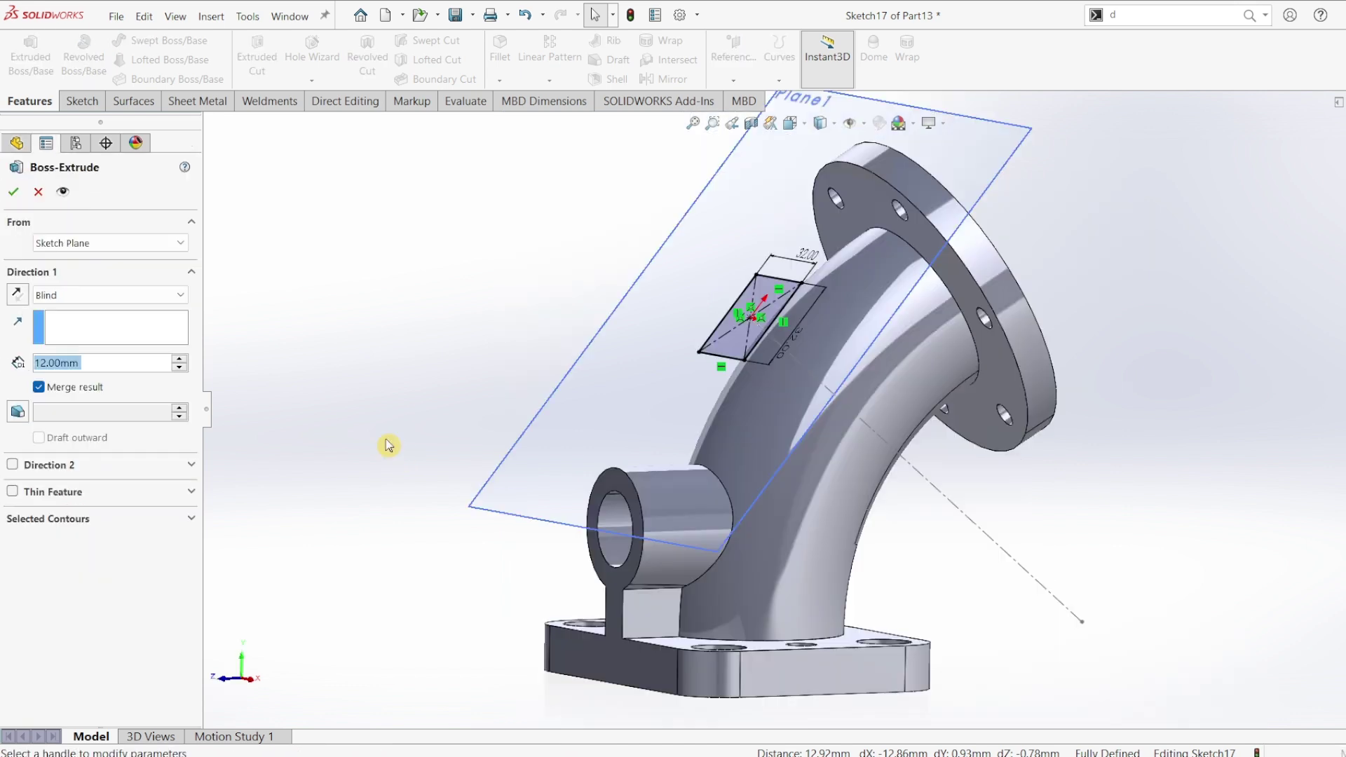
pyautogui.click(13, 295)
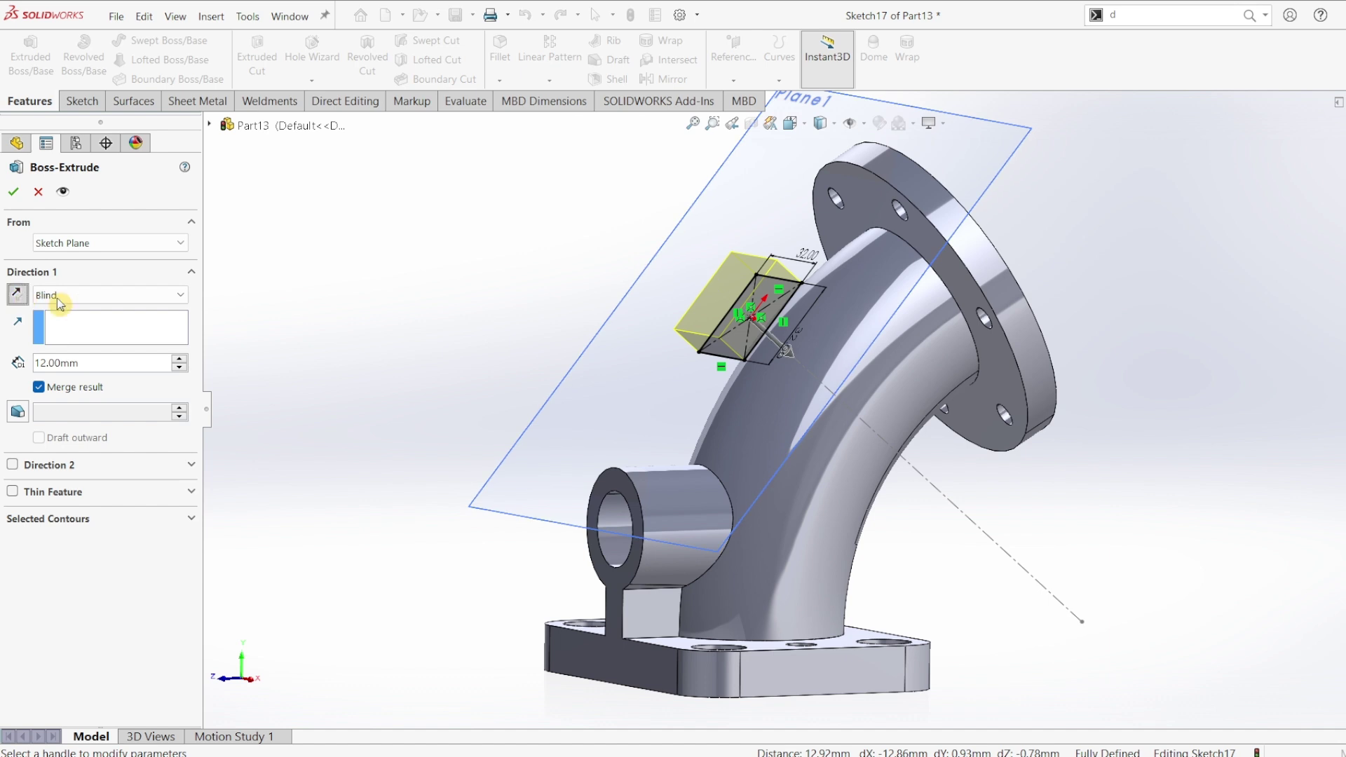
pyautogui.click(65, 295)
pyautogui.click(60, 343)
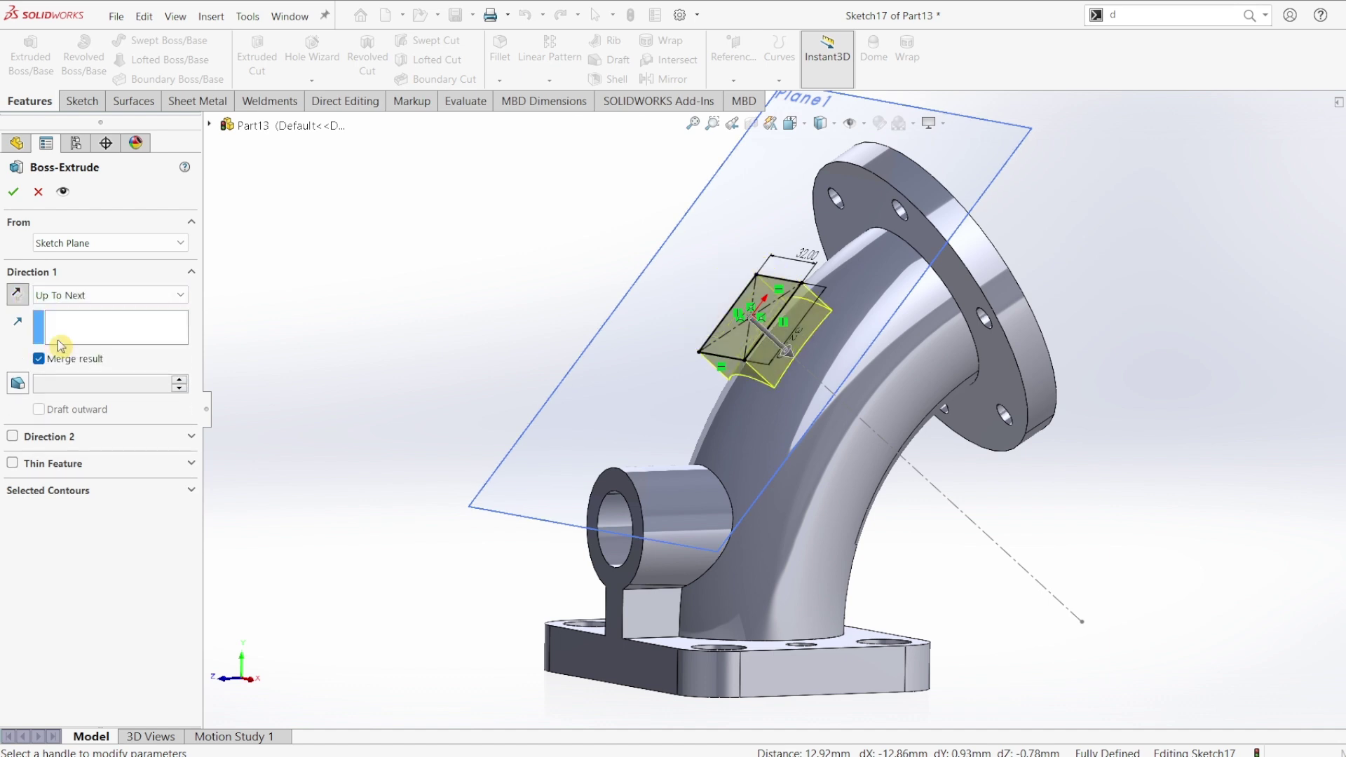
pyautogui.click(15, 200)
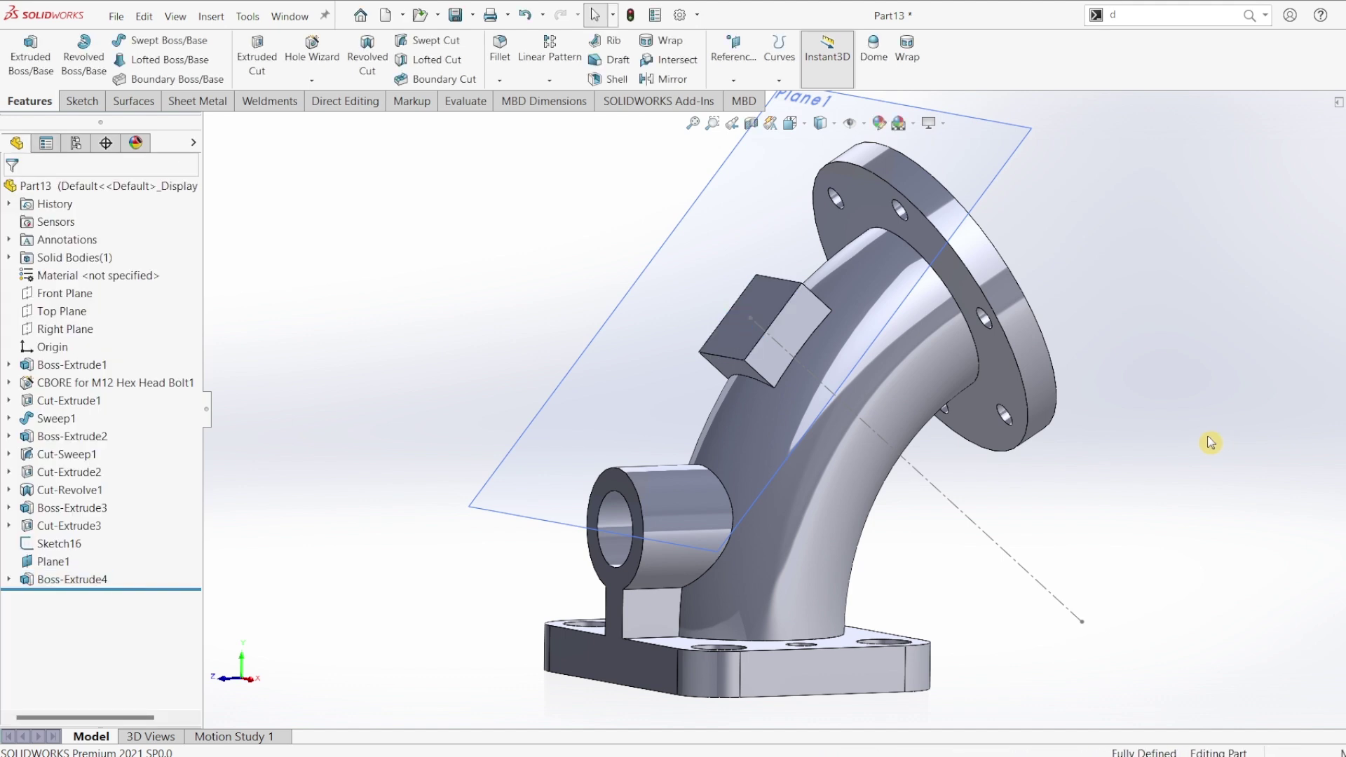
# Hide the angled reference plane Plane1.
pyautogui.click(996, 149)
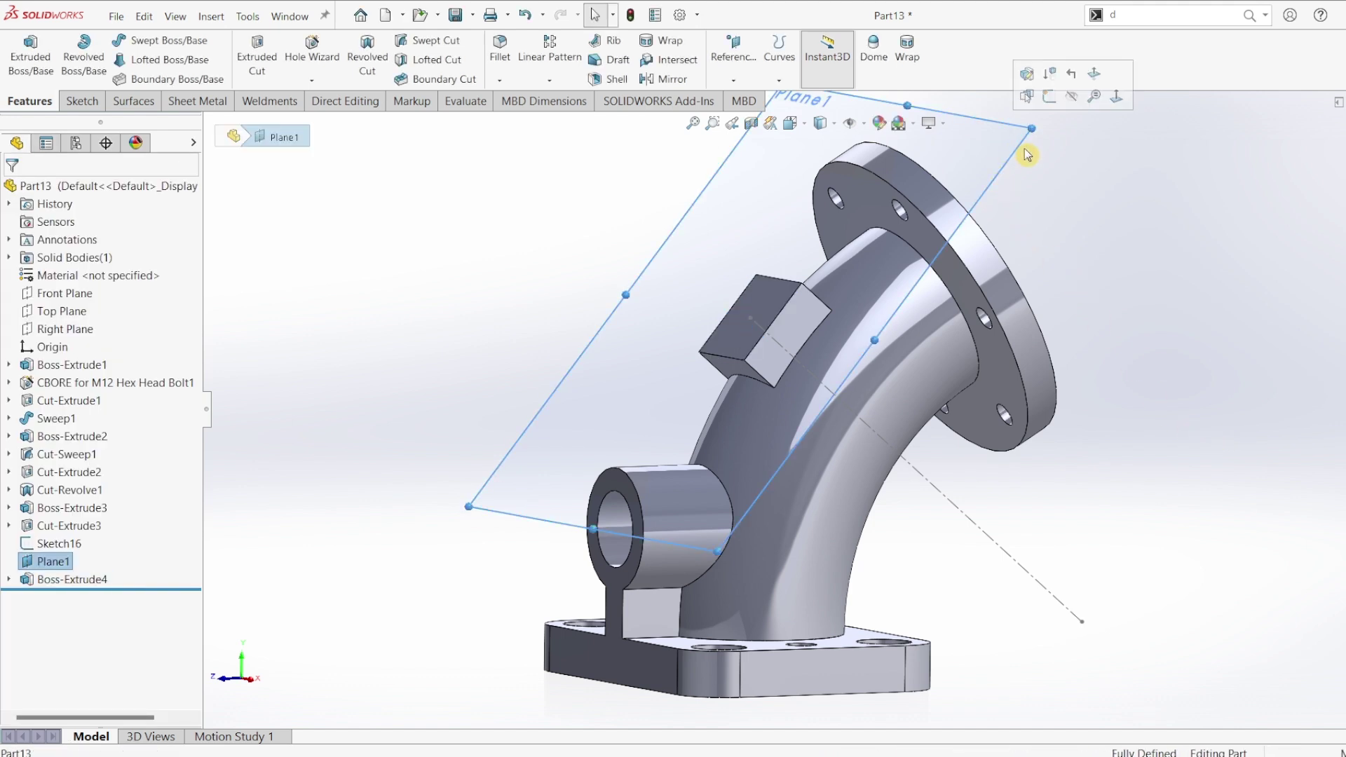
pyautogui.click(1072, 98)
pyautogui.click(1028, 575)
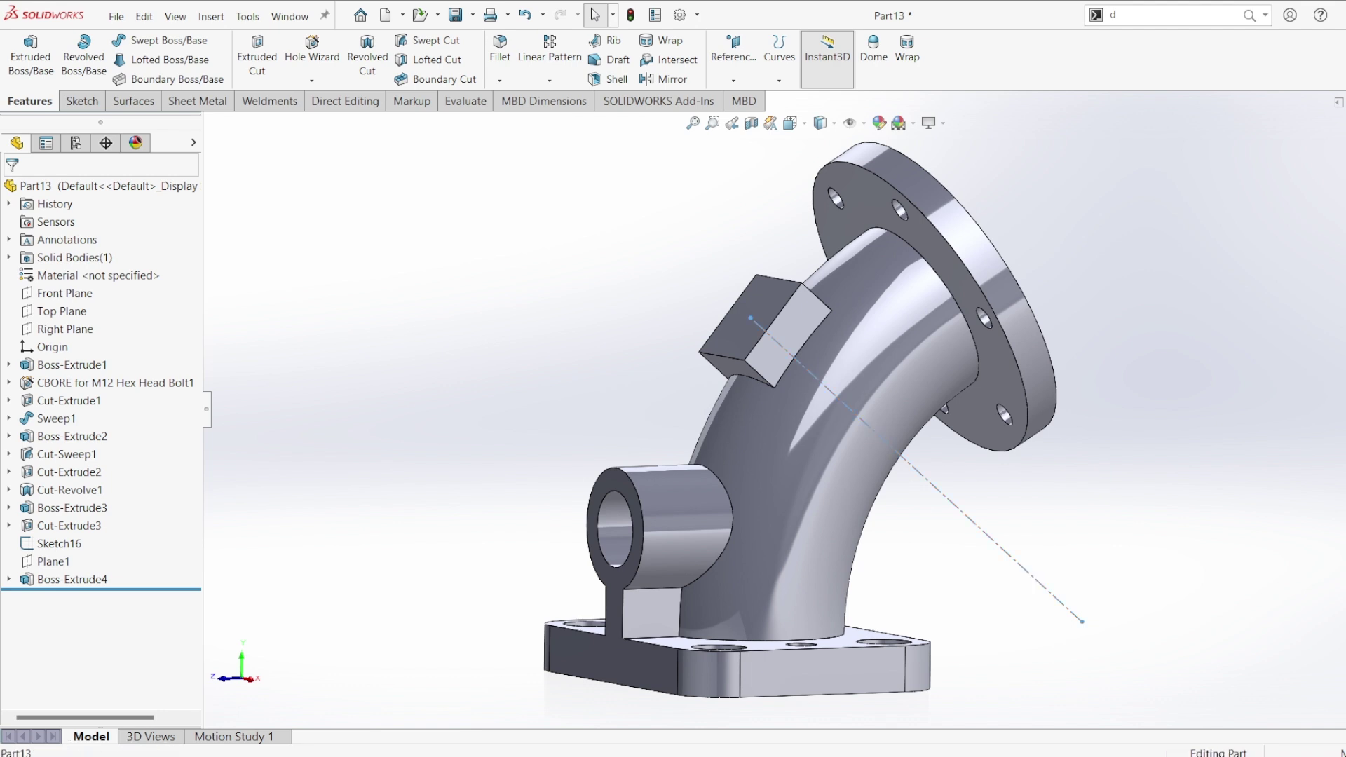
# Fillet the four edges where the square block meets the pipe with a 5 mm radius.
pyautogui.click(1103, 615)
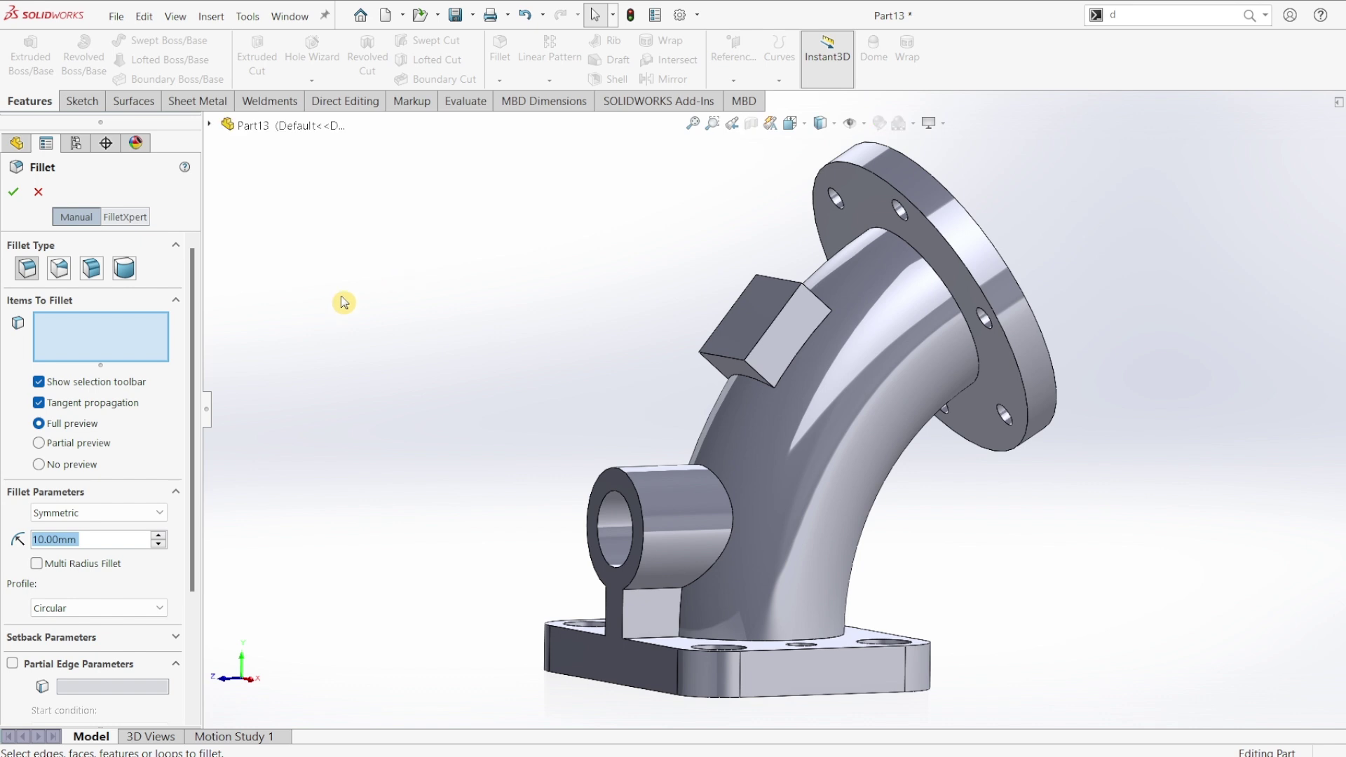
pyautogui.write('5')
pyautogui.press('Return')
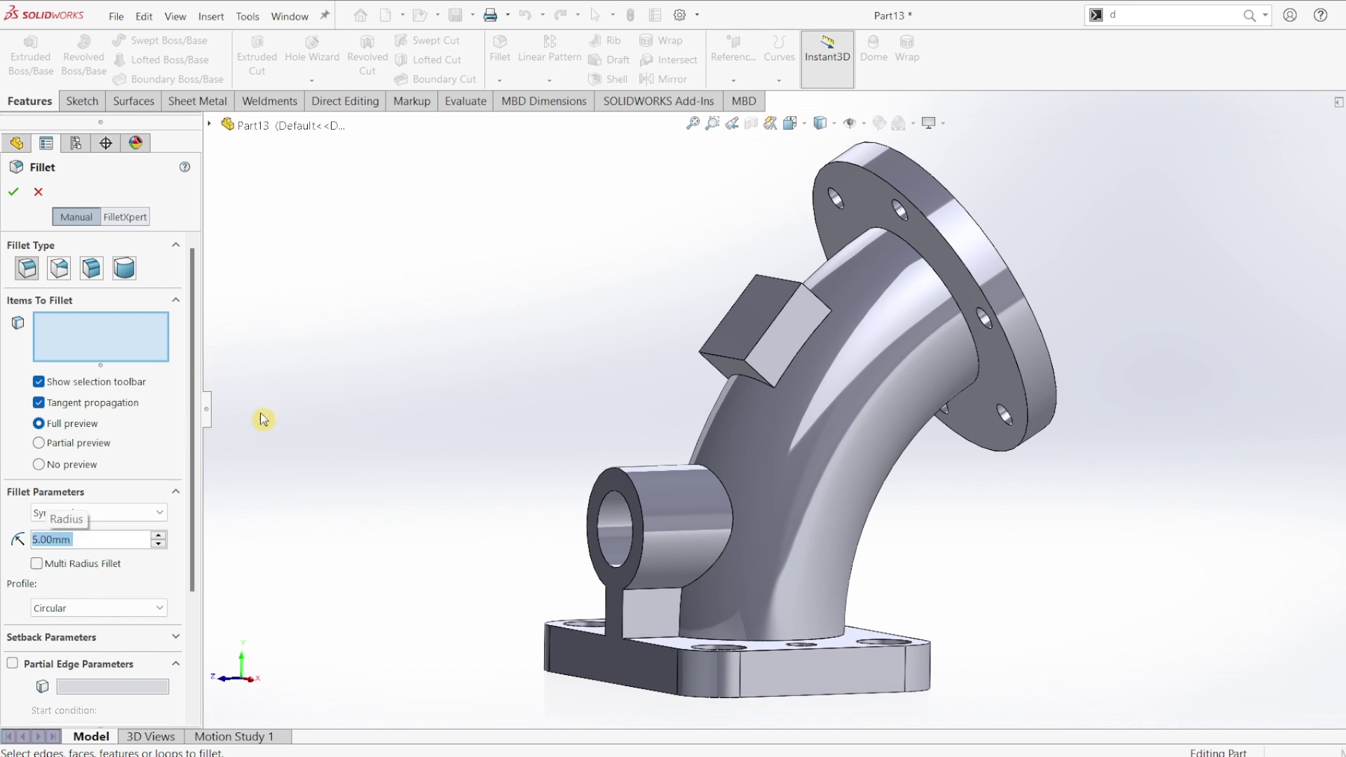
pyautogui.click(778, 379)
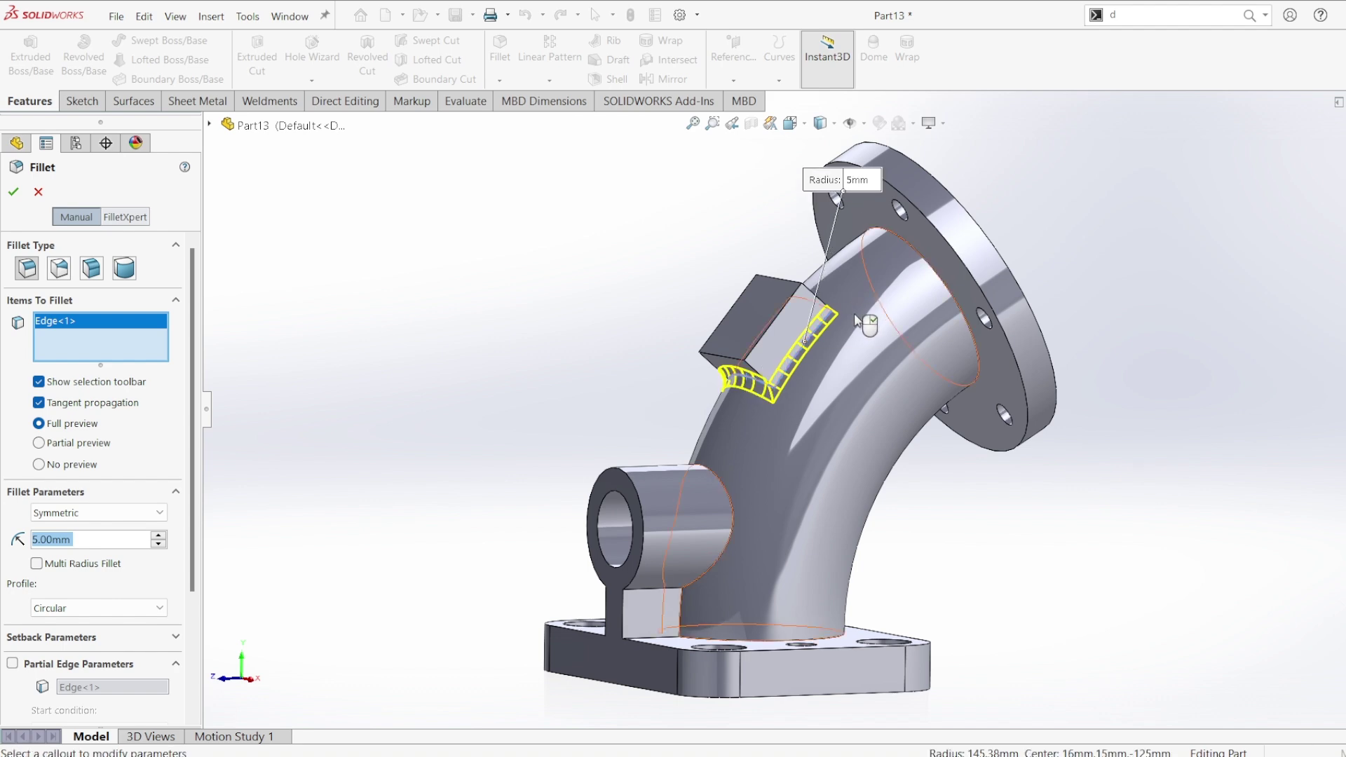
pyautogui.moveTo(799, 410)
pyautogui.mouseDown(button='middle')
pyautogui.moveTo(819, 429)
pyautogui.moveTo(811, 658)
pyautogui.moveTo(802, 617)
pyautogui.mouseUp(button='middle')
pyautogui.click(808, 553)
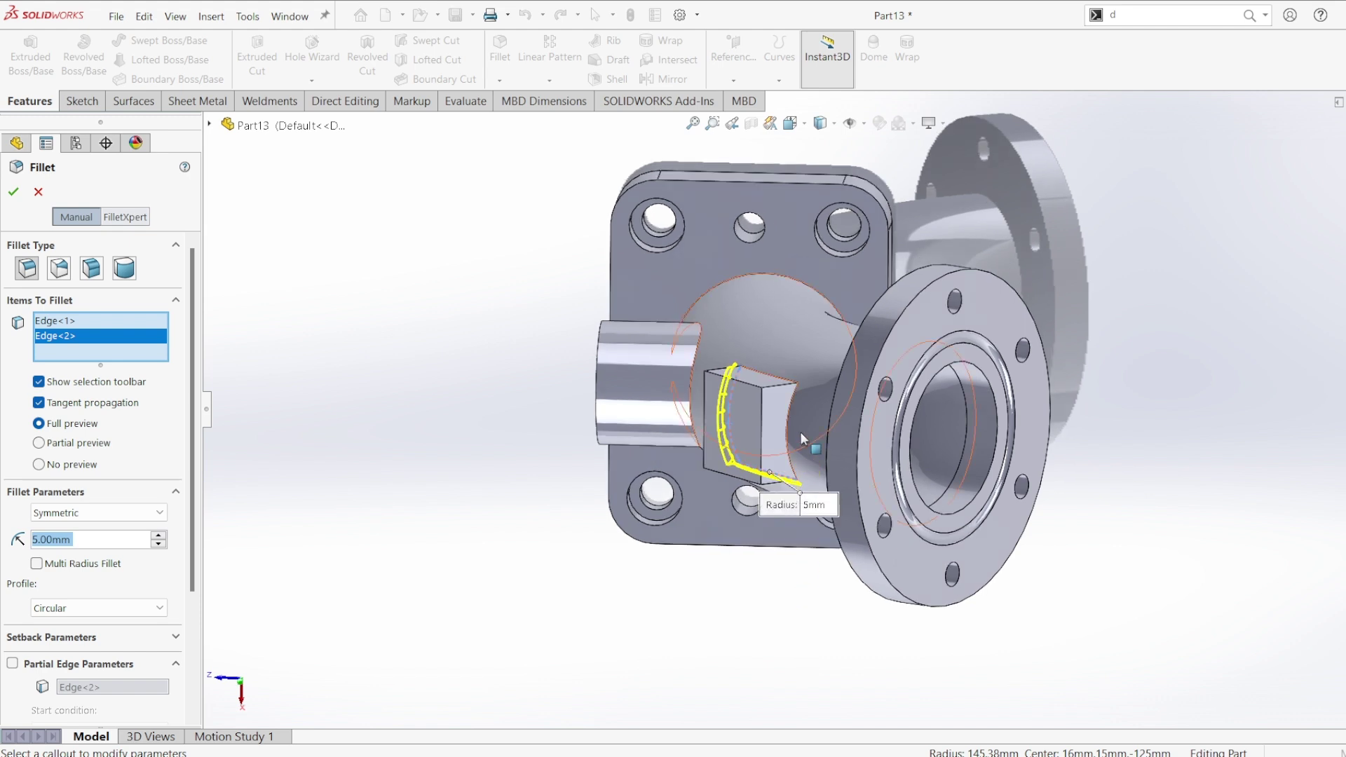
pyautogui.click(777, 380)
pyautogui.click(771, 372)
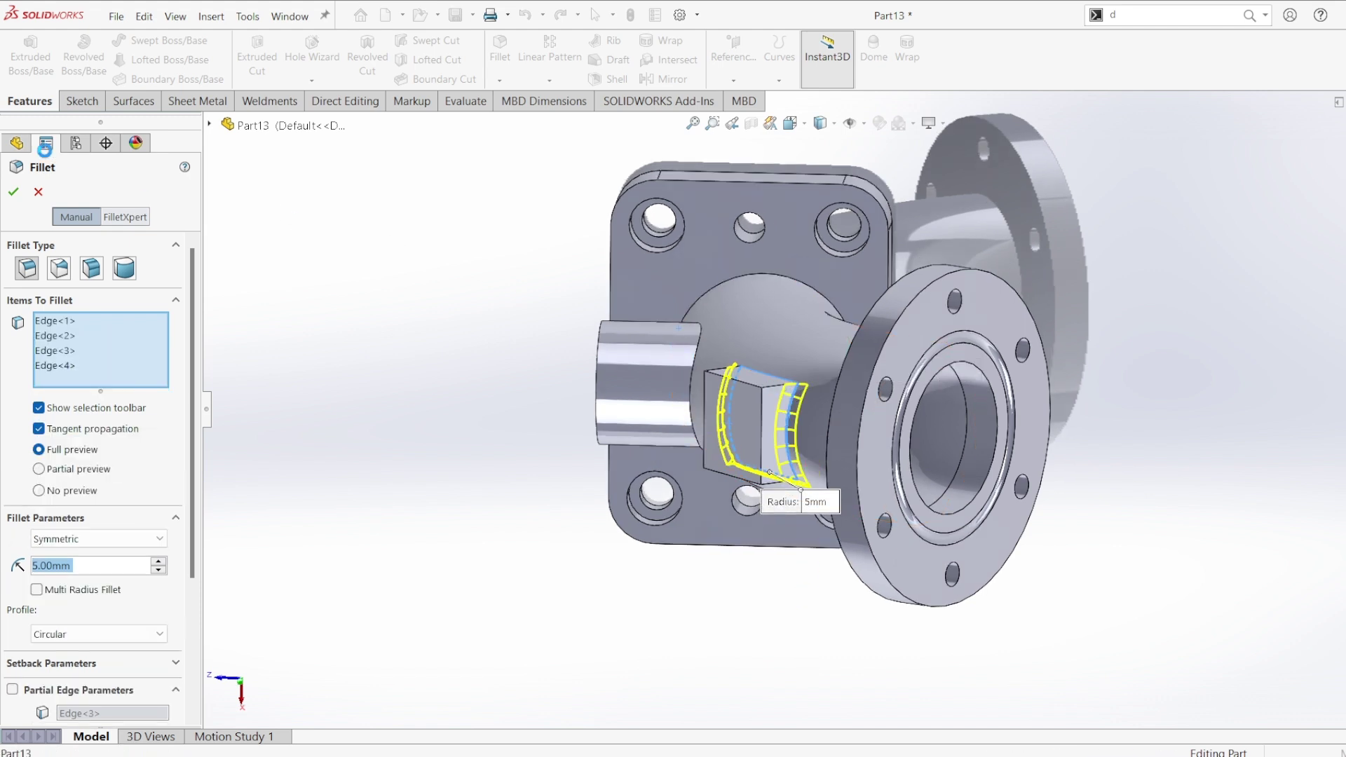
pyautogui.click(15, 192)
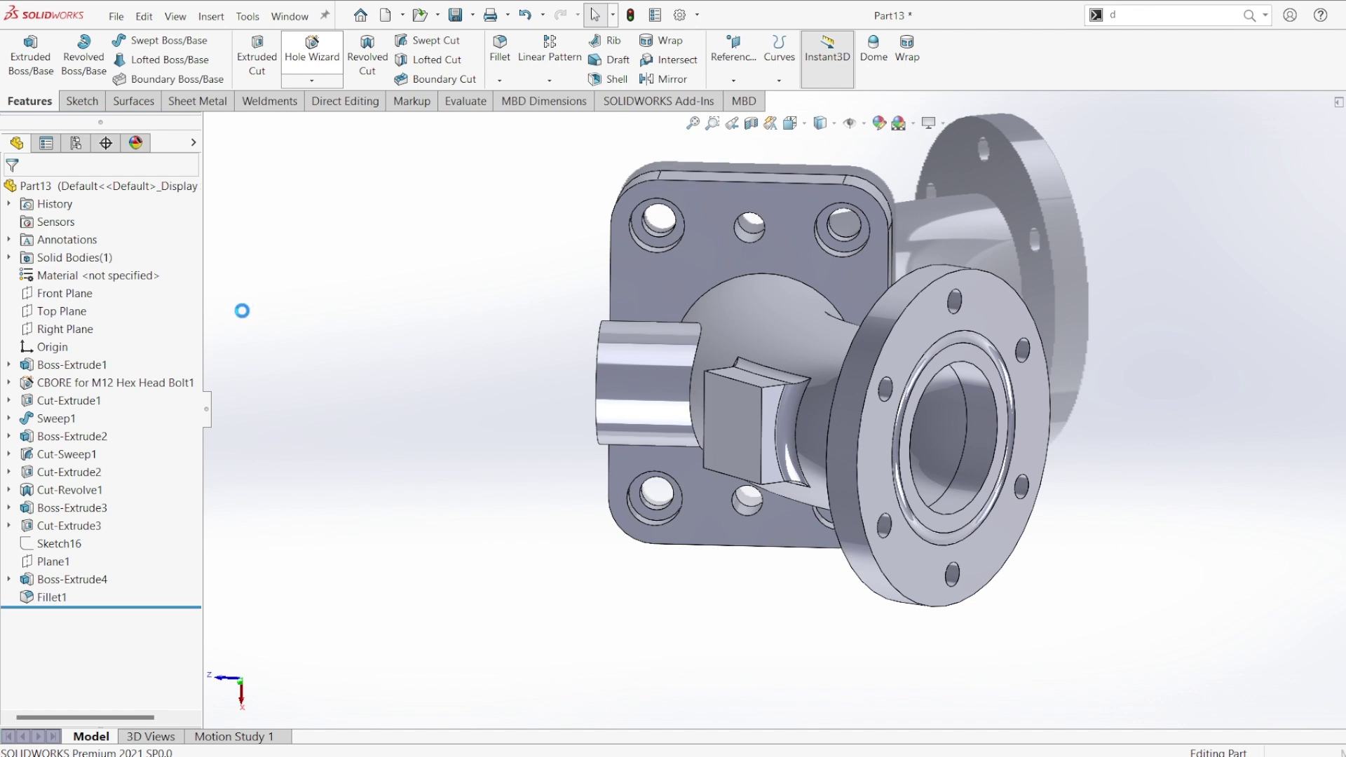
# Set the M12 counterbore hole to a 10 mm bore with end condition Up To Next.
pyautogui.moveTo(195, 382); pyautogui.dragTo(192, 487)
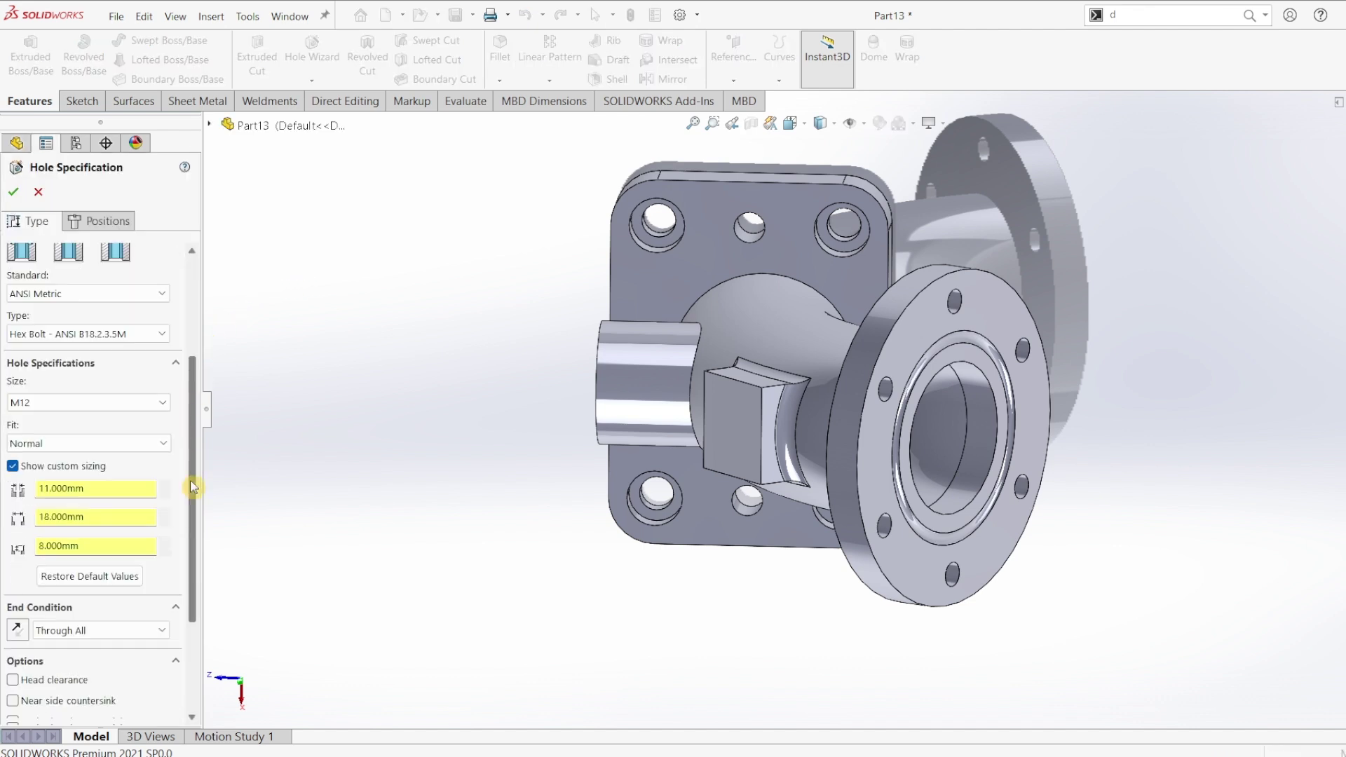
pyautogui.scroll(-3, 18, 426)
pyautogui.moveTo(108, 399); pyautogui.dragTo(31, 407)
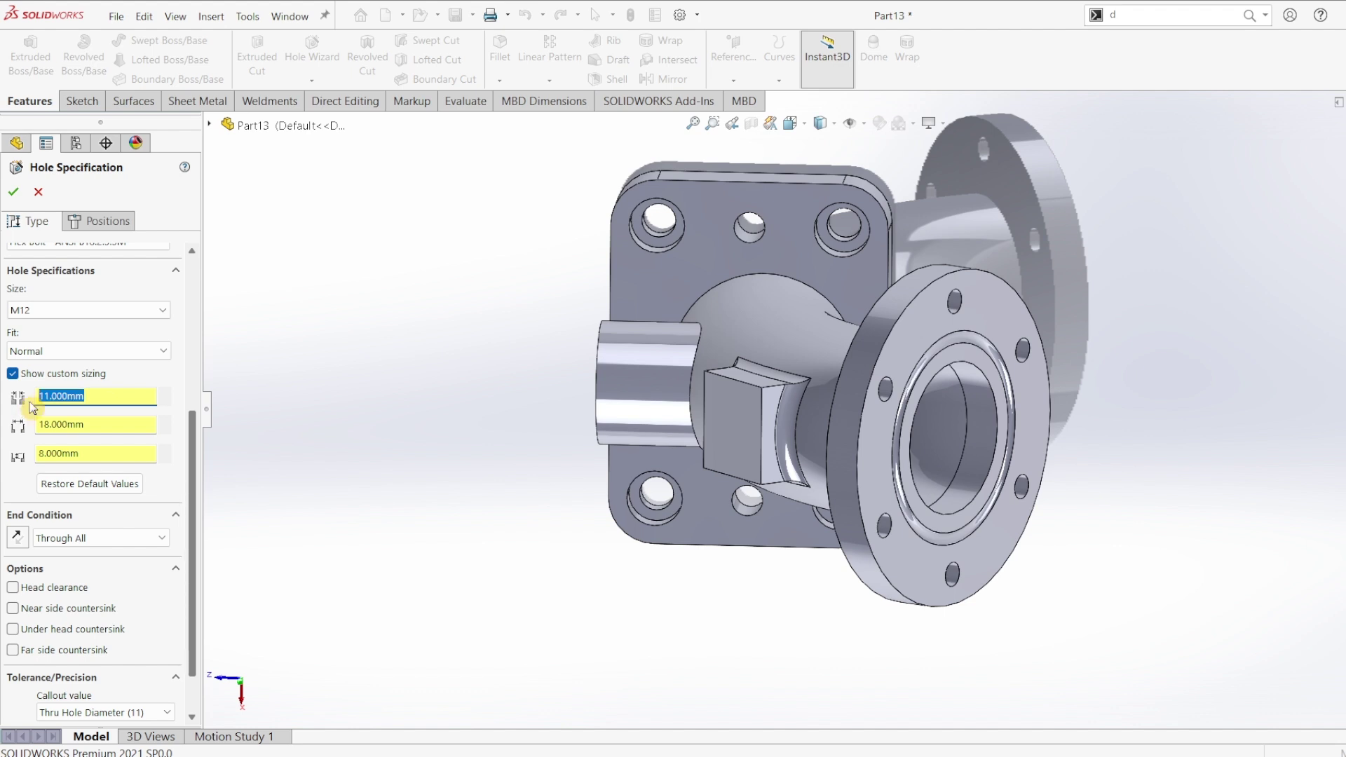
pyautogui.write('10')
pyautogui.press('Tab')
pyautogui.press('Tab')
pyautogui.write('6.000')
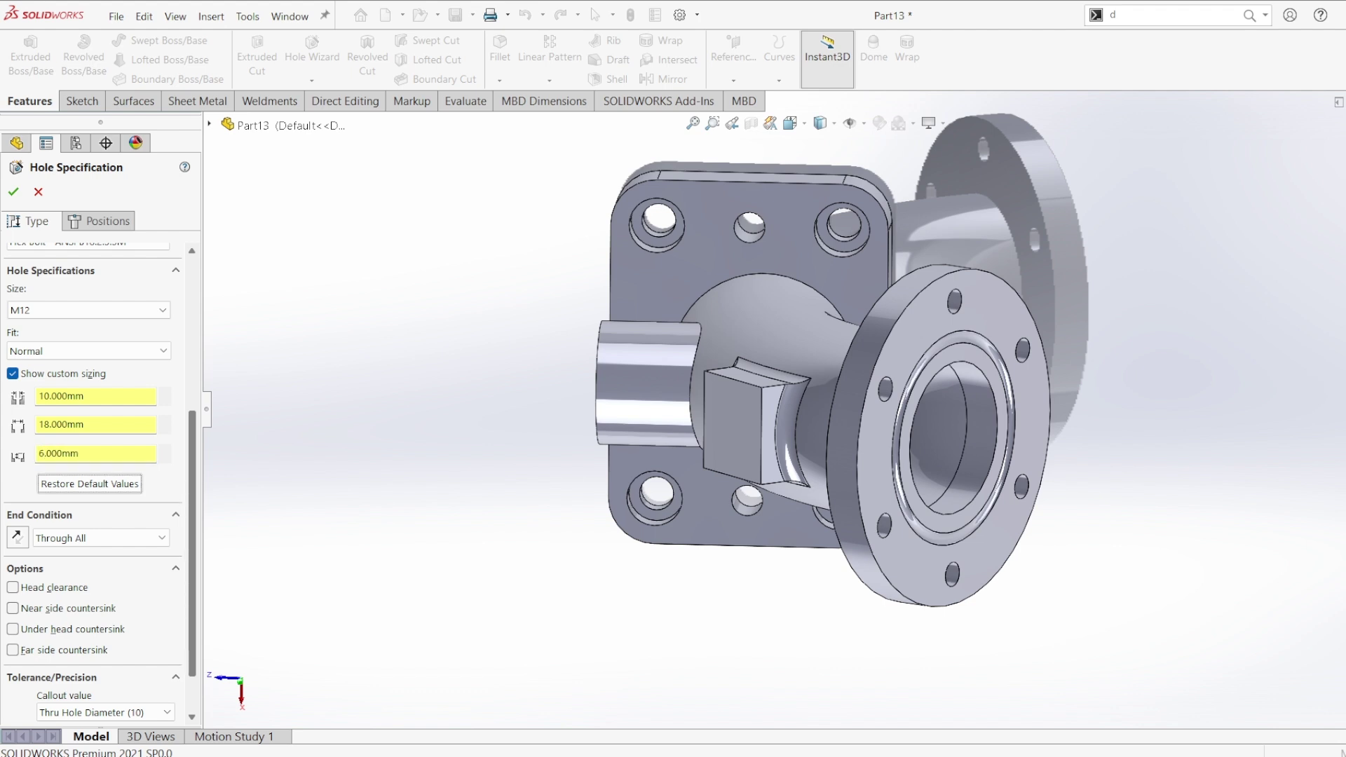
pyautogui.click(92, 542)
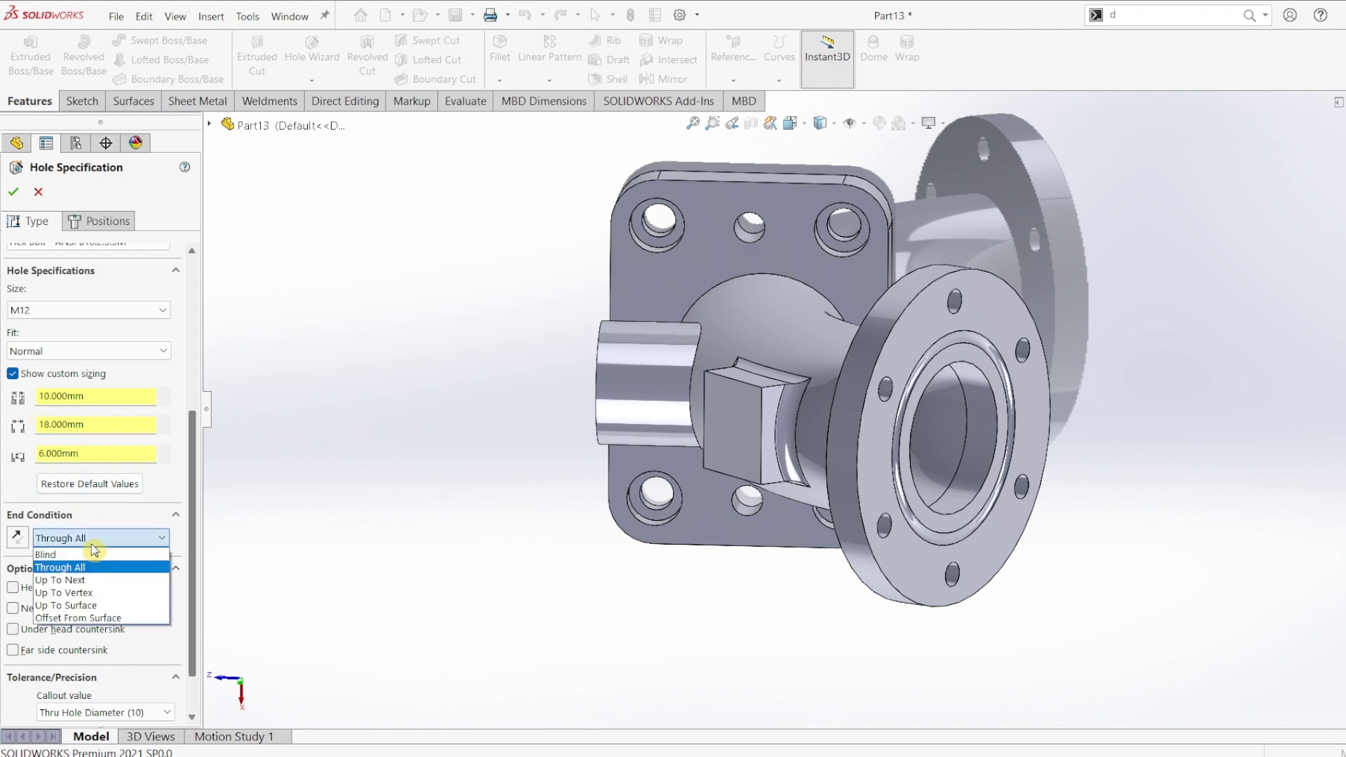
pyautogui.click(83, 580)
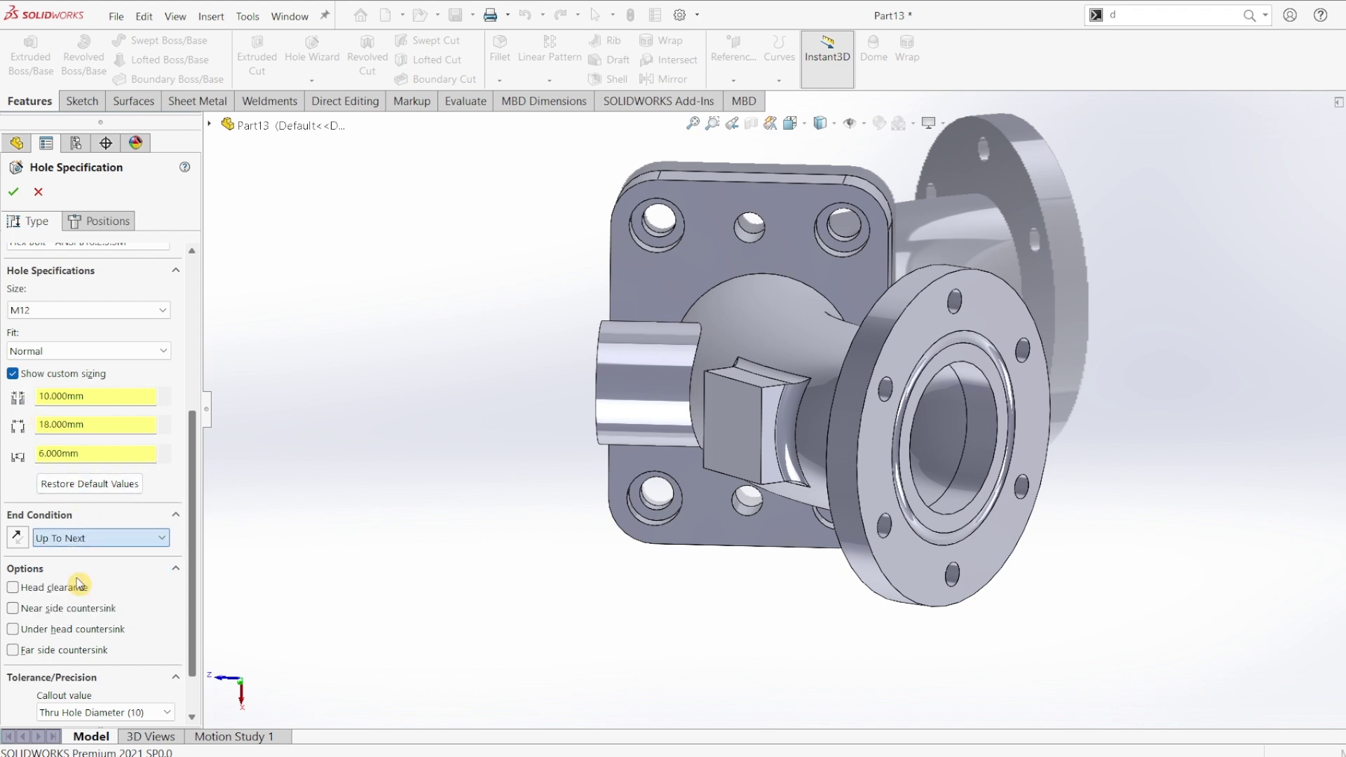
# Place the counterbored hole at the centre of the square pad face.
pyautogui.click(109, 223)
pyautogui.click(738, 418)
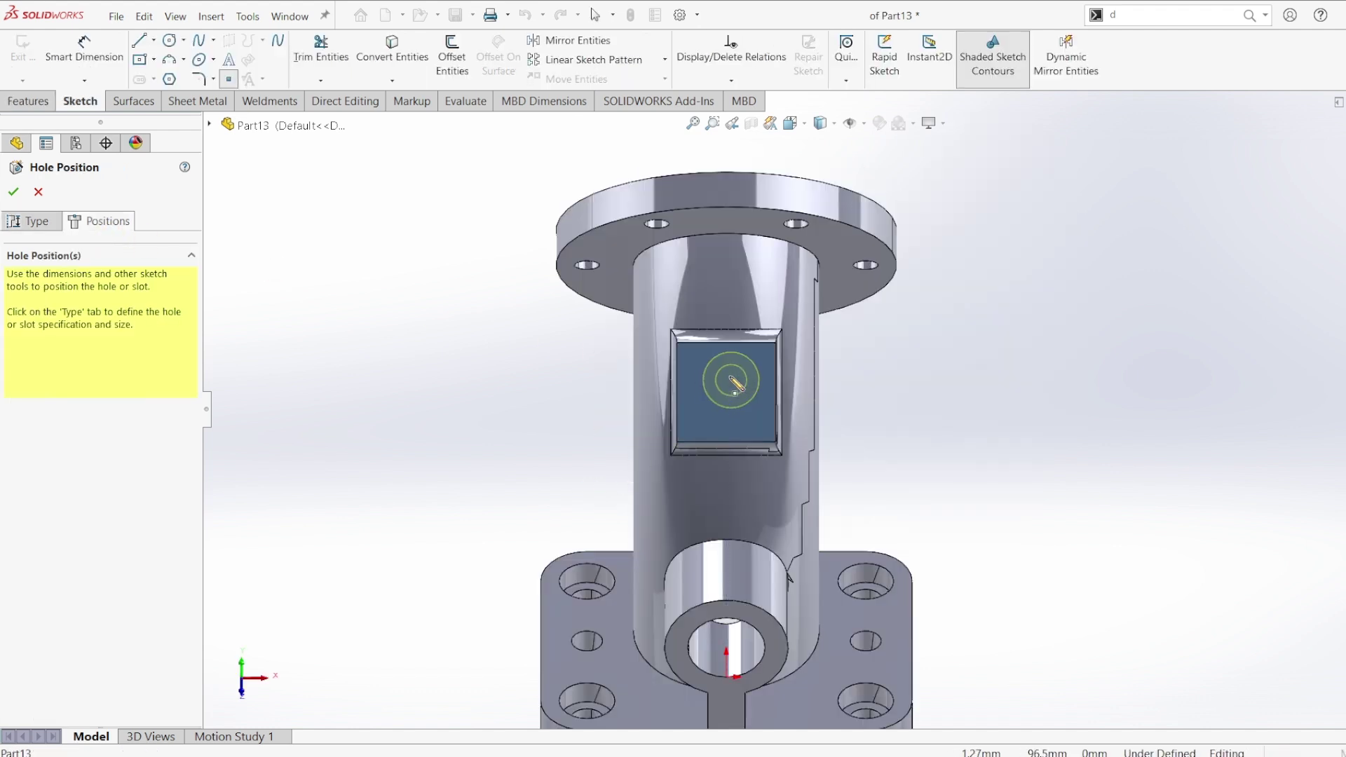
pyautogui.click(727, 390)
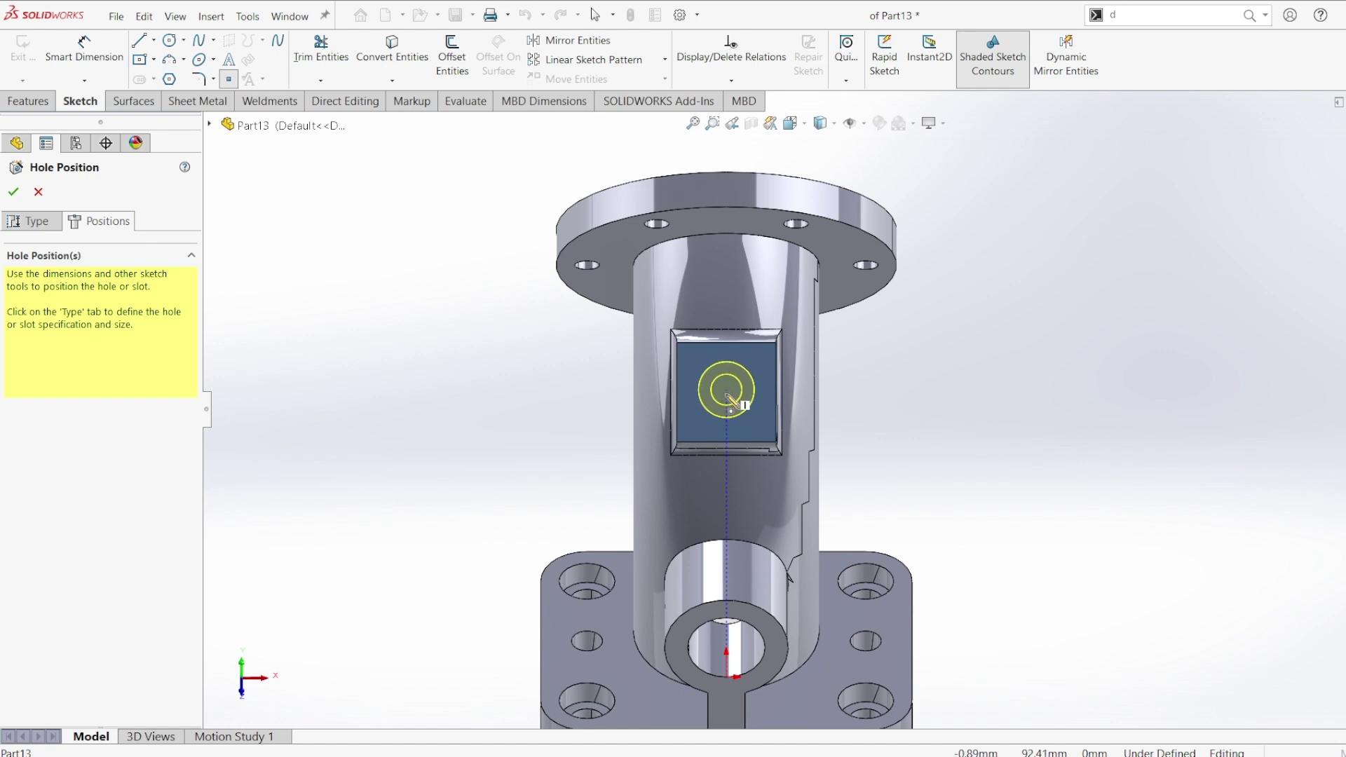
pyautogui.scroll(-3, 728, 419)
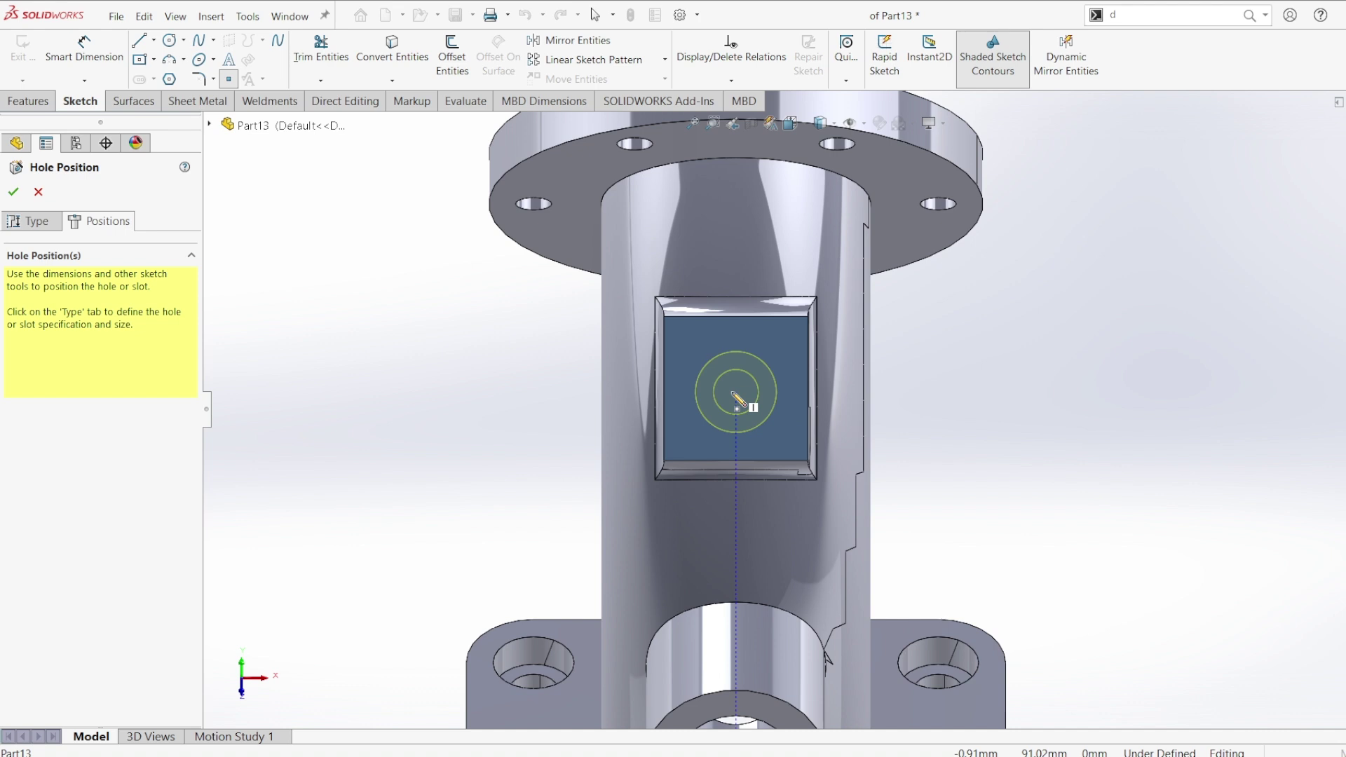
pyautogui.click(736, 392)
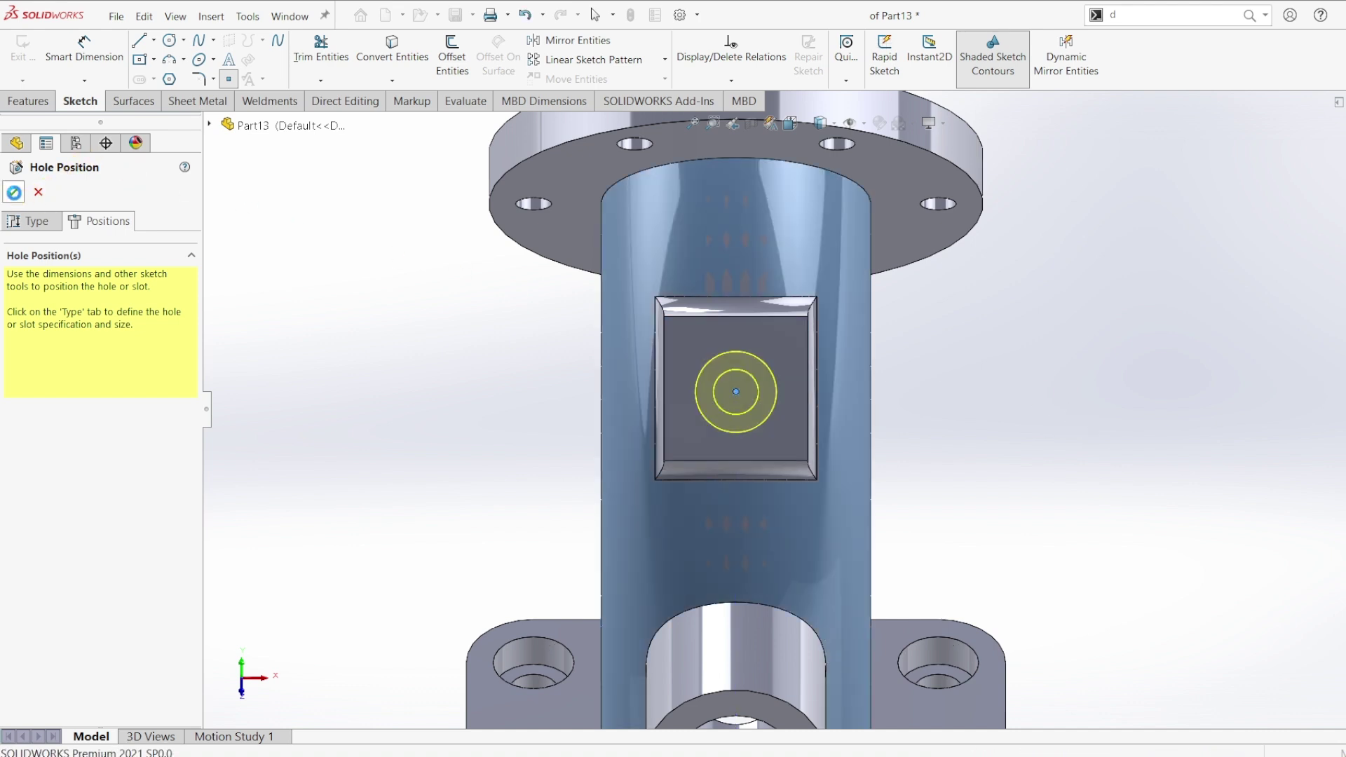
pyautogui.press('Return')
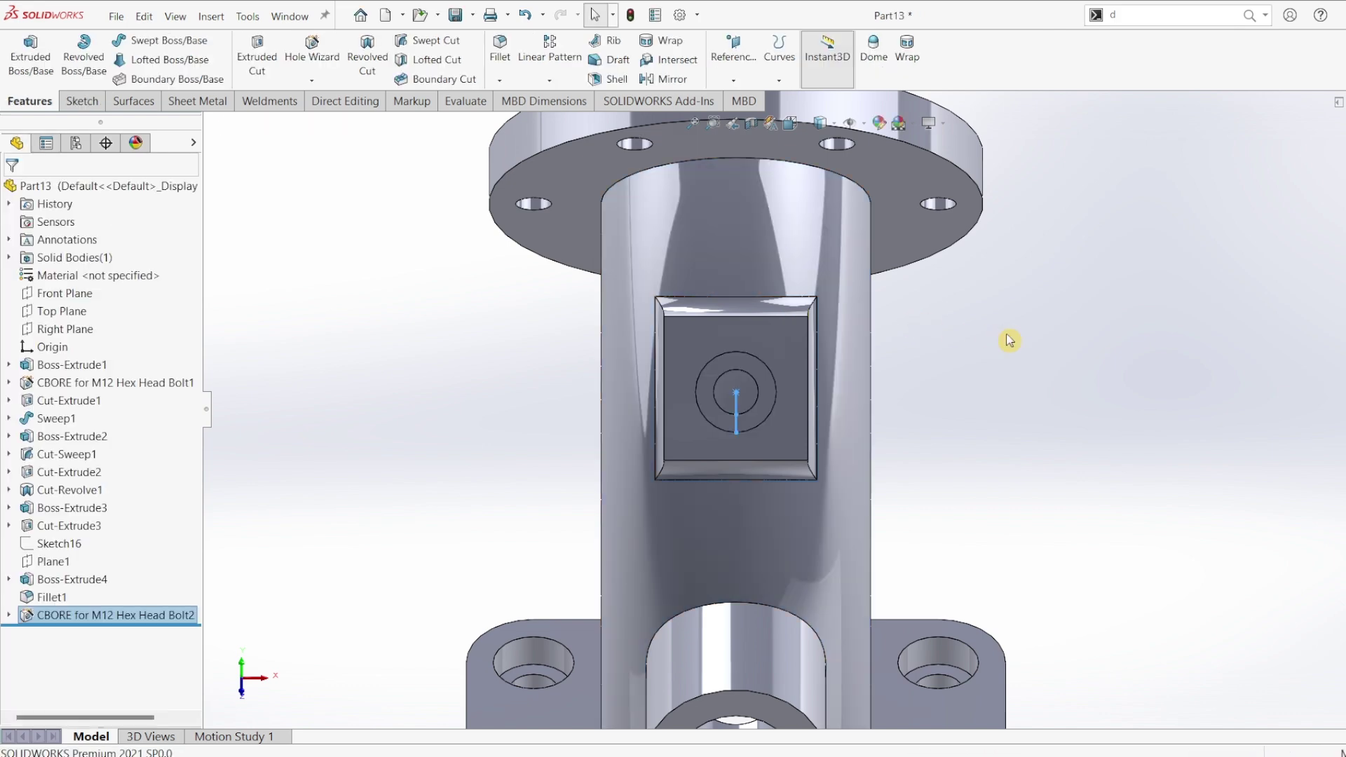
# Orbit to inspect the new hole and flange bore, then return to isometric view.
pyautogui.moveTo(1042, 413)
pyautogui.mouseDown(button='middle')
pyautogui.moveTo(957, 582)
pyautogui.moveTo(939, 734)
pyautogui.mouseUp(button='middle')
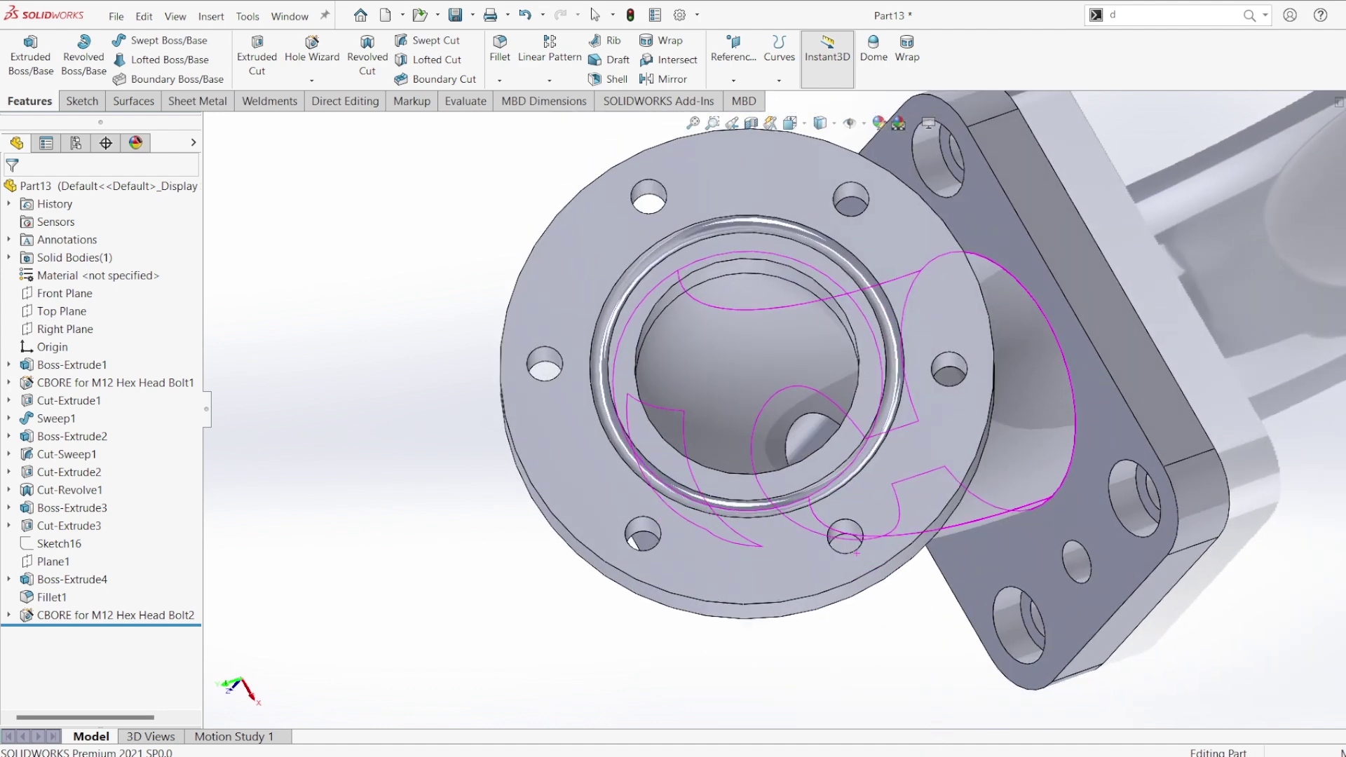
pyautogui.moveTo(856, 554); pyautogui.dragTo(923, 680, button='middle')
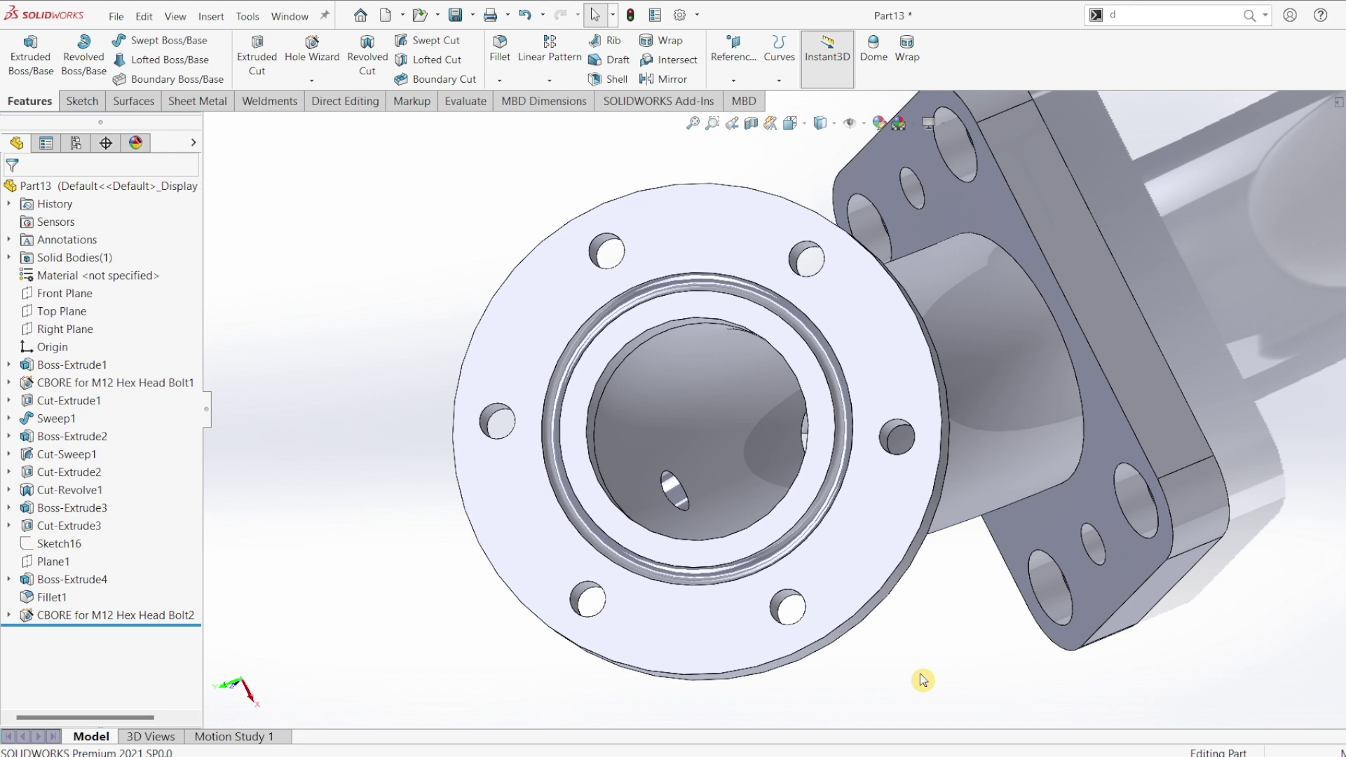
pyautogui.hotkey('ctrl', '7')
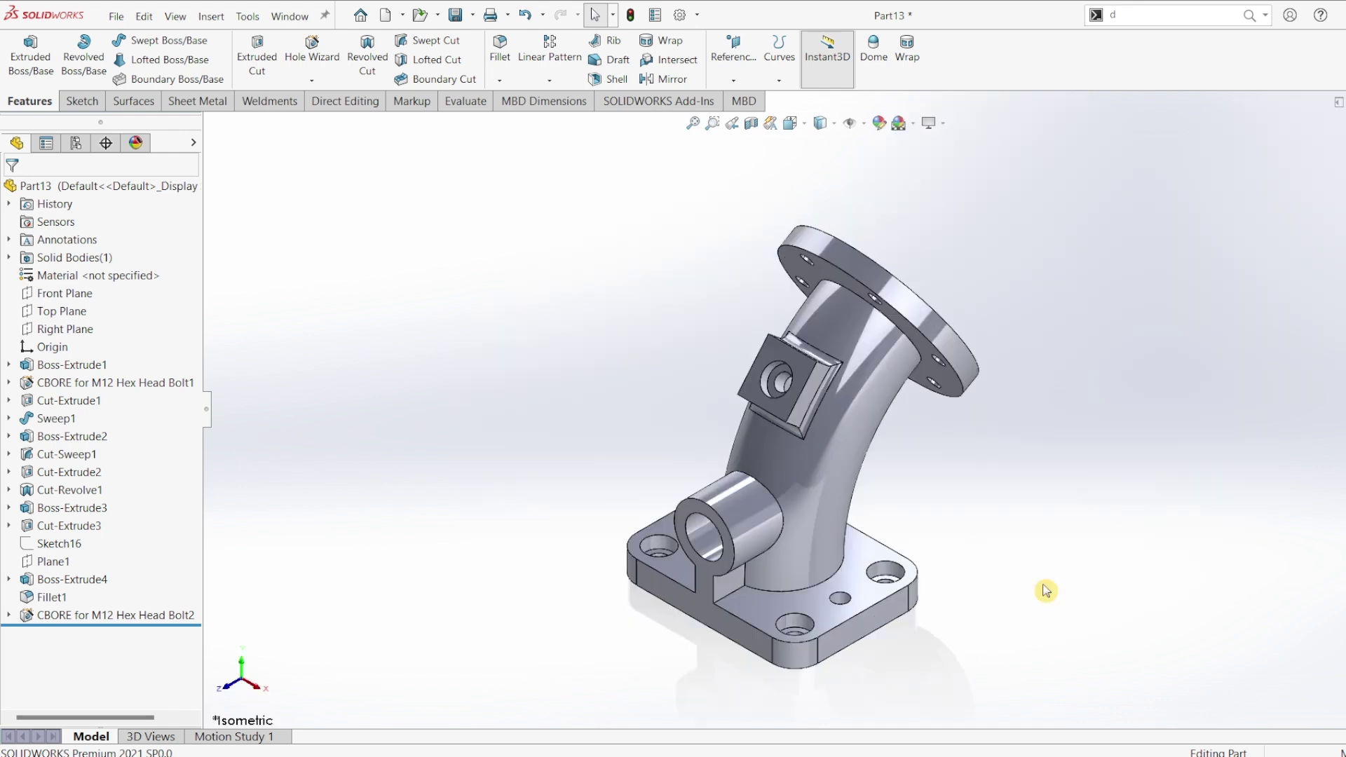
# Apply the Metal > Steel polished steel appearance to the whole part.
pyautogui.click(1336, 235)
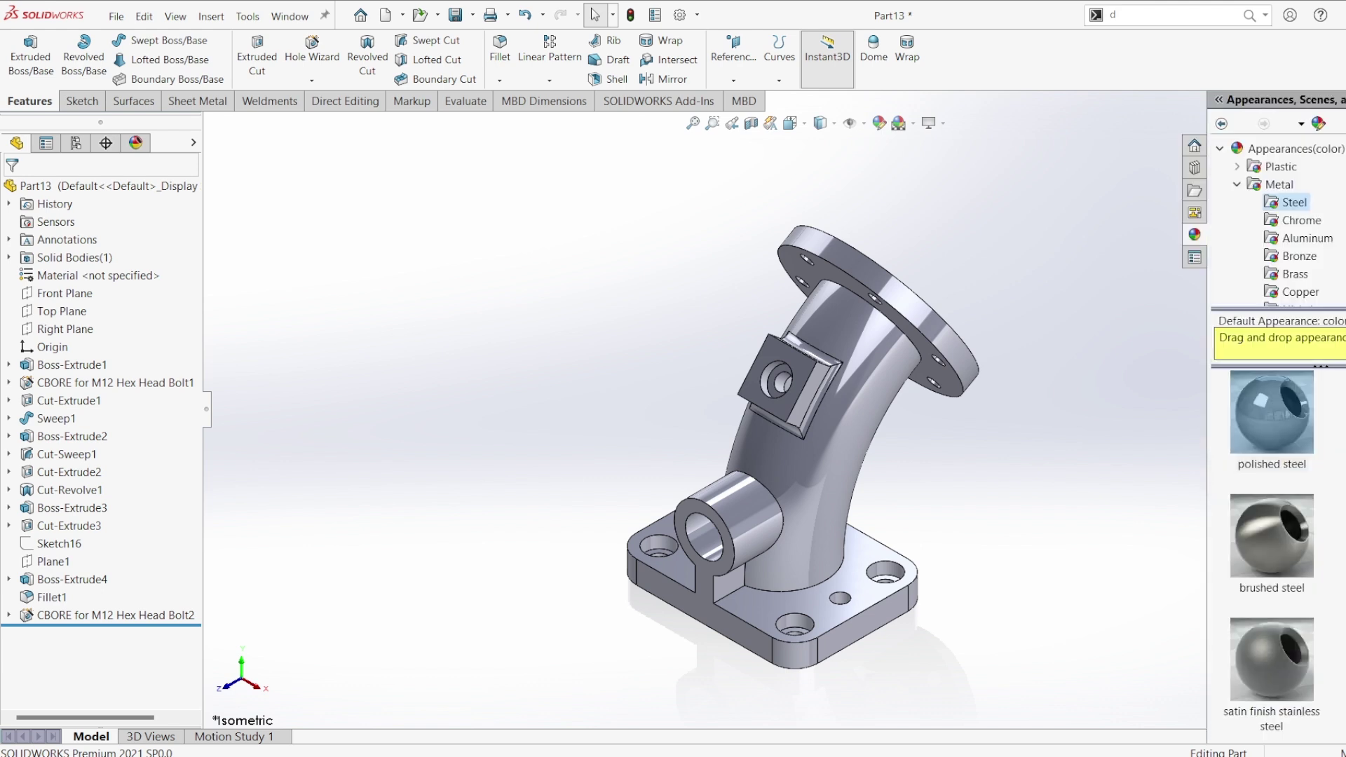
pyautogui.click(1290, 202)
pyautogui.doubleClick(1271, 414)
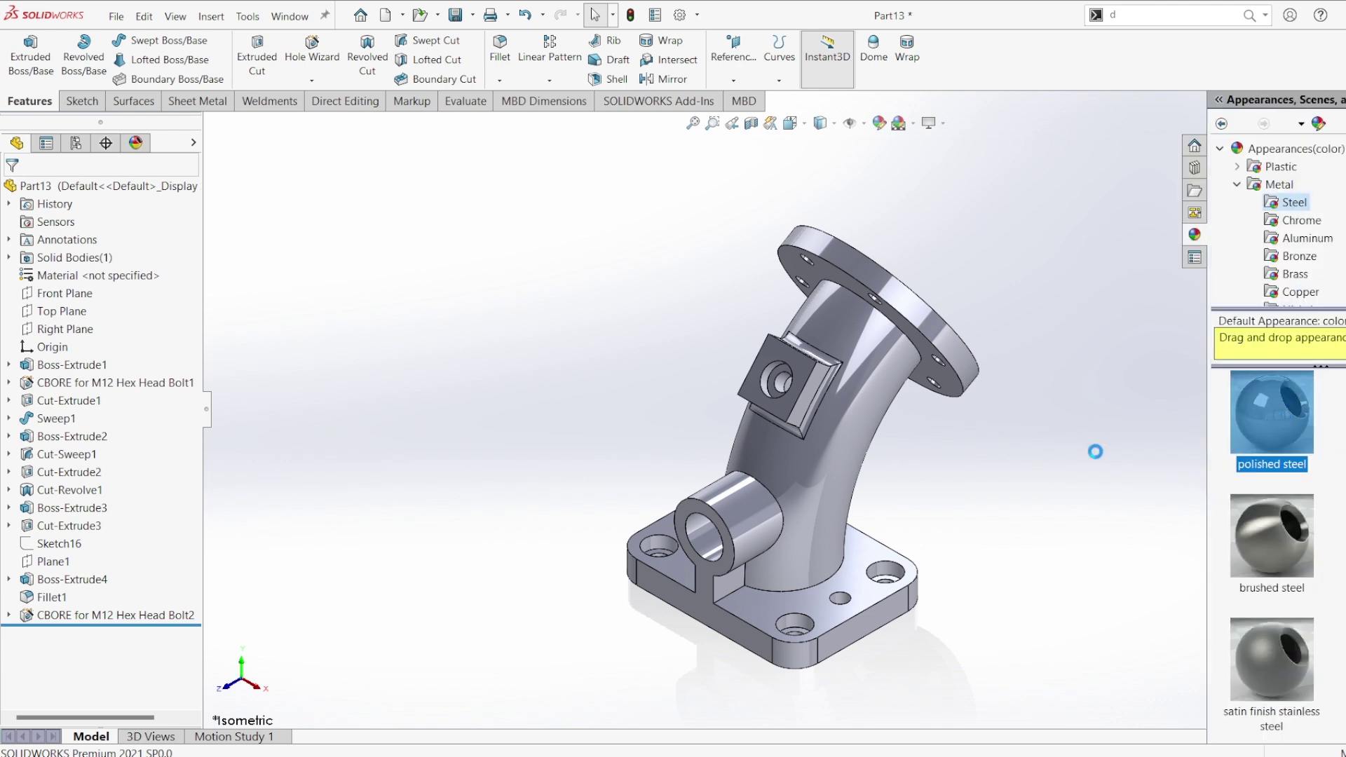